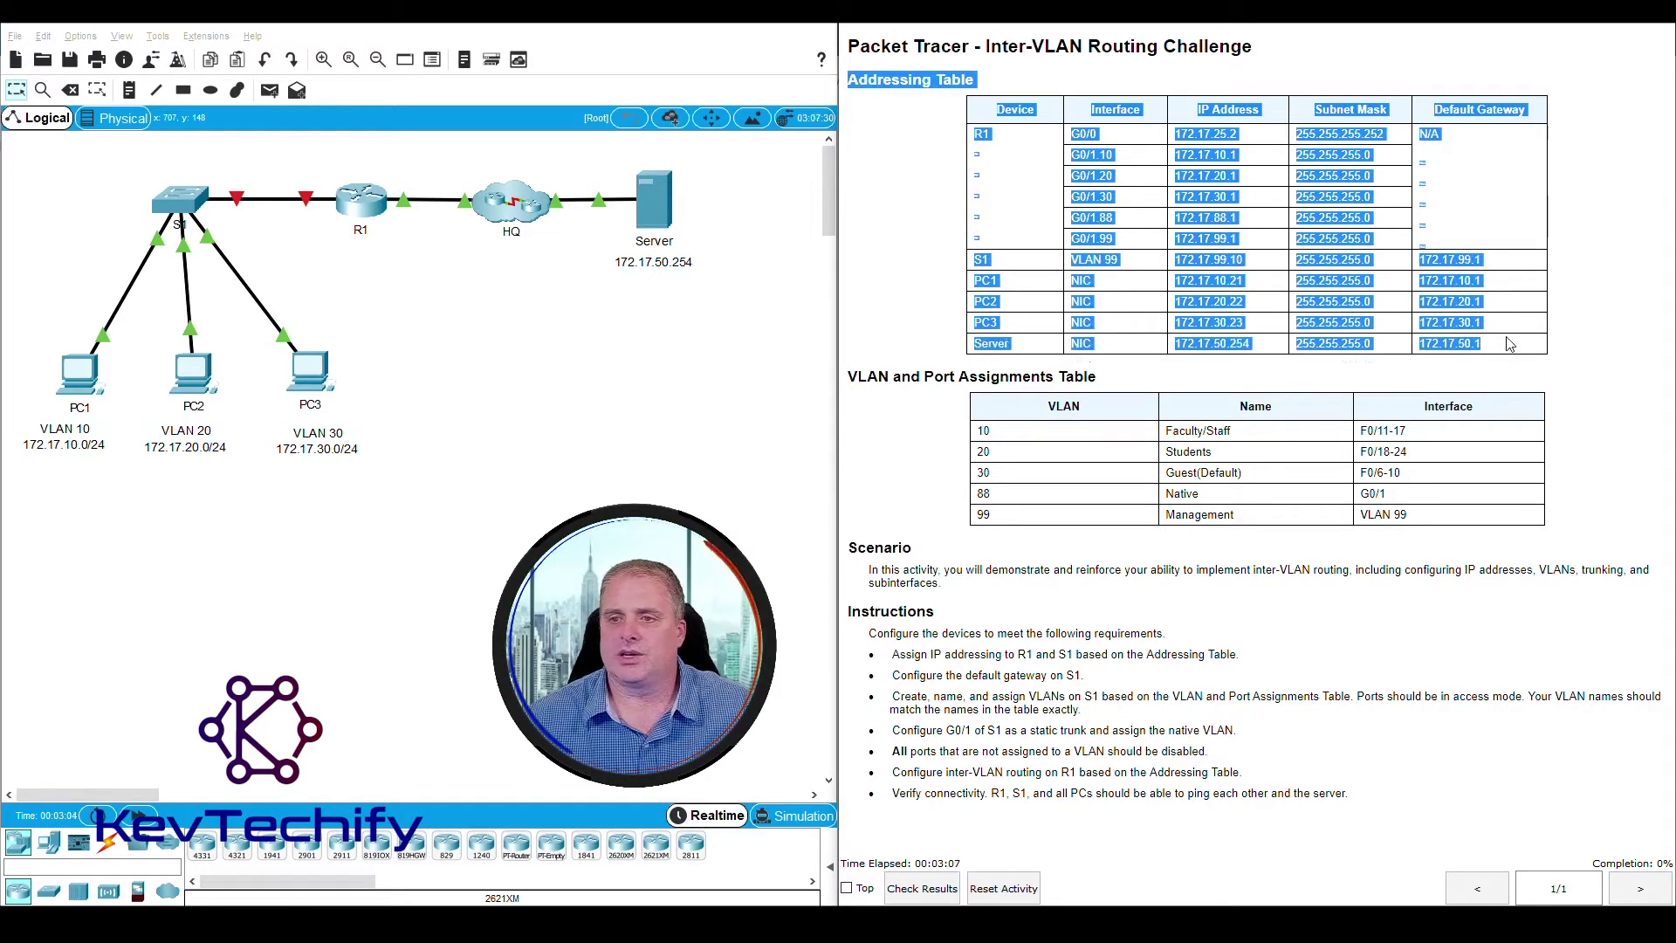
# Review the VLAN and port assignments, the IP addressing instruction, and the R1 and S1 rows of the addressing table
pyautogui.click(873, 410)
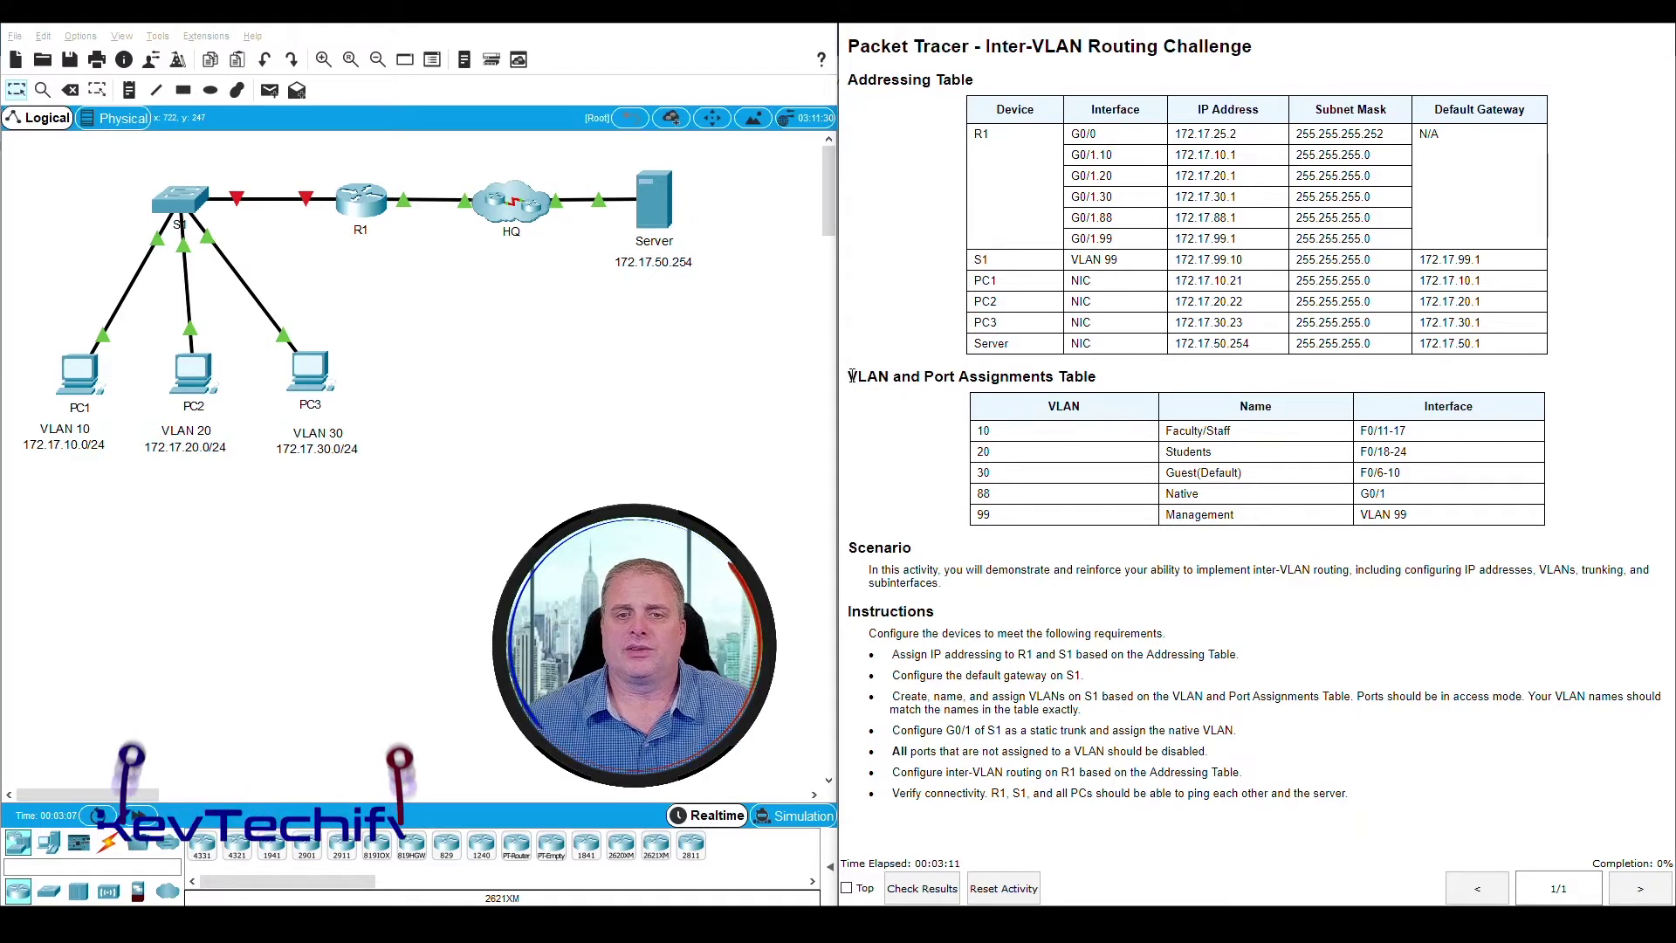
pyautogui.moveTo(853, 376); pyautogui.dragTo(1054, 380)
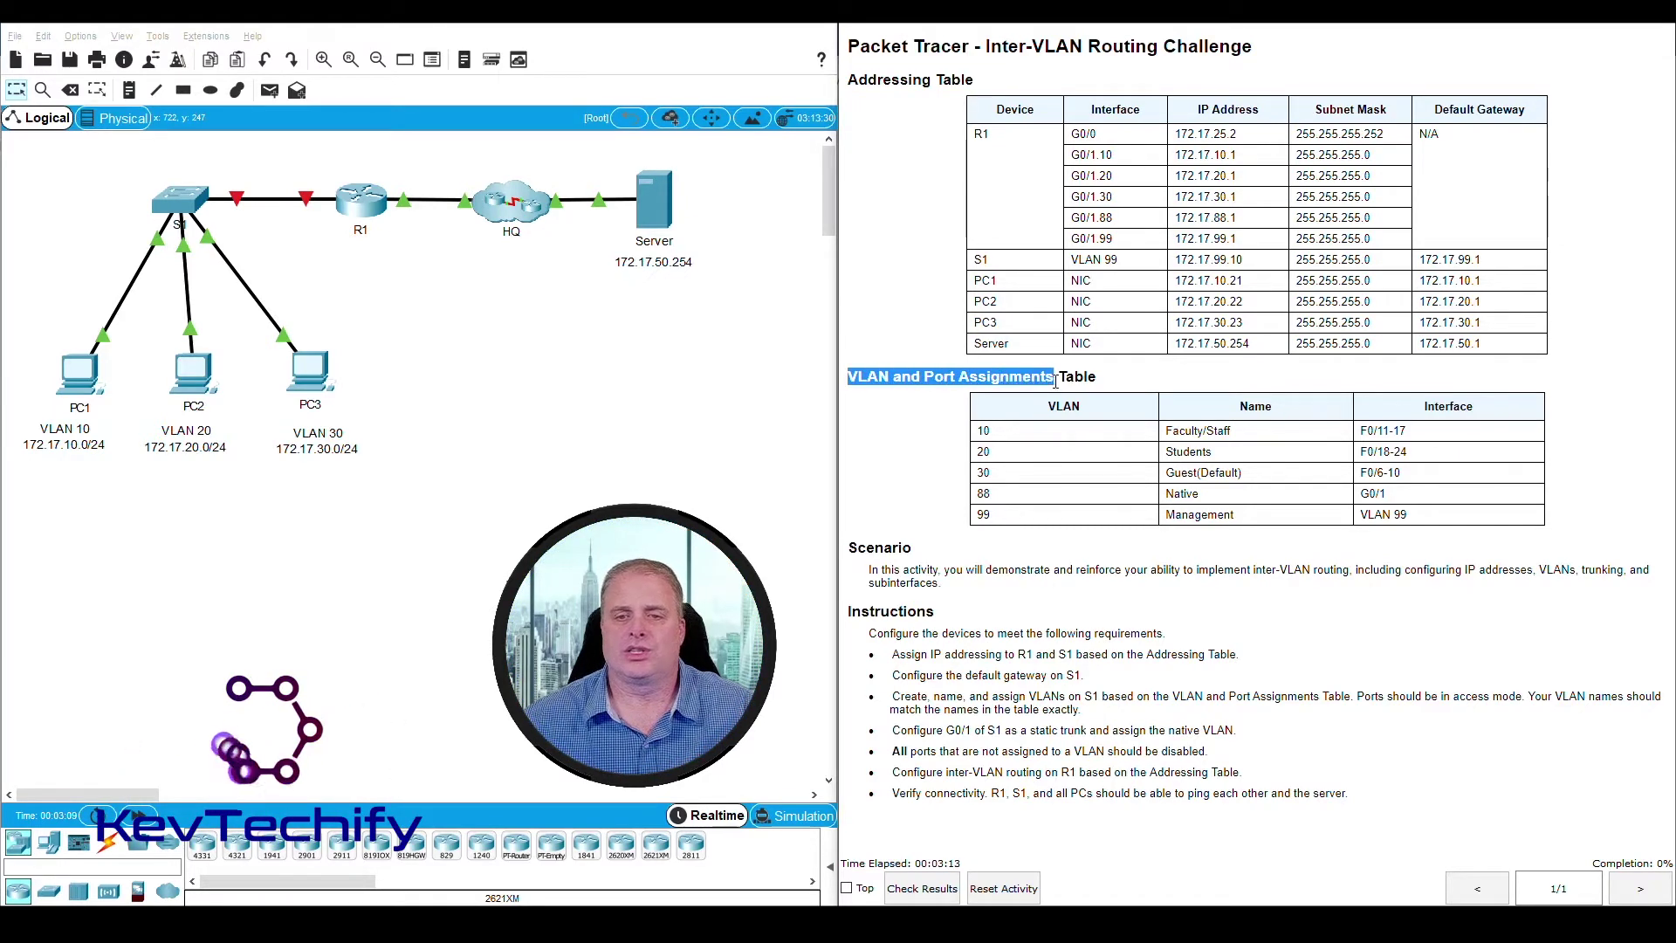
pyautogui.click(967, 433)
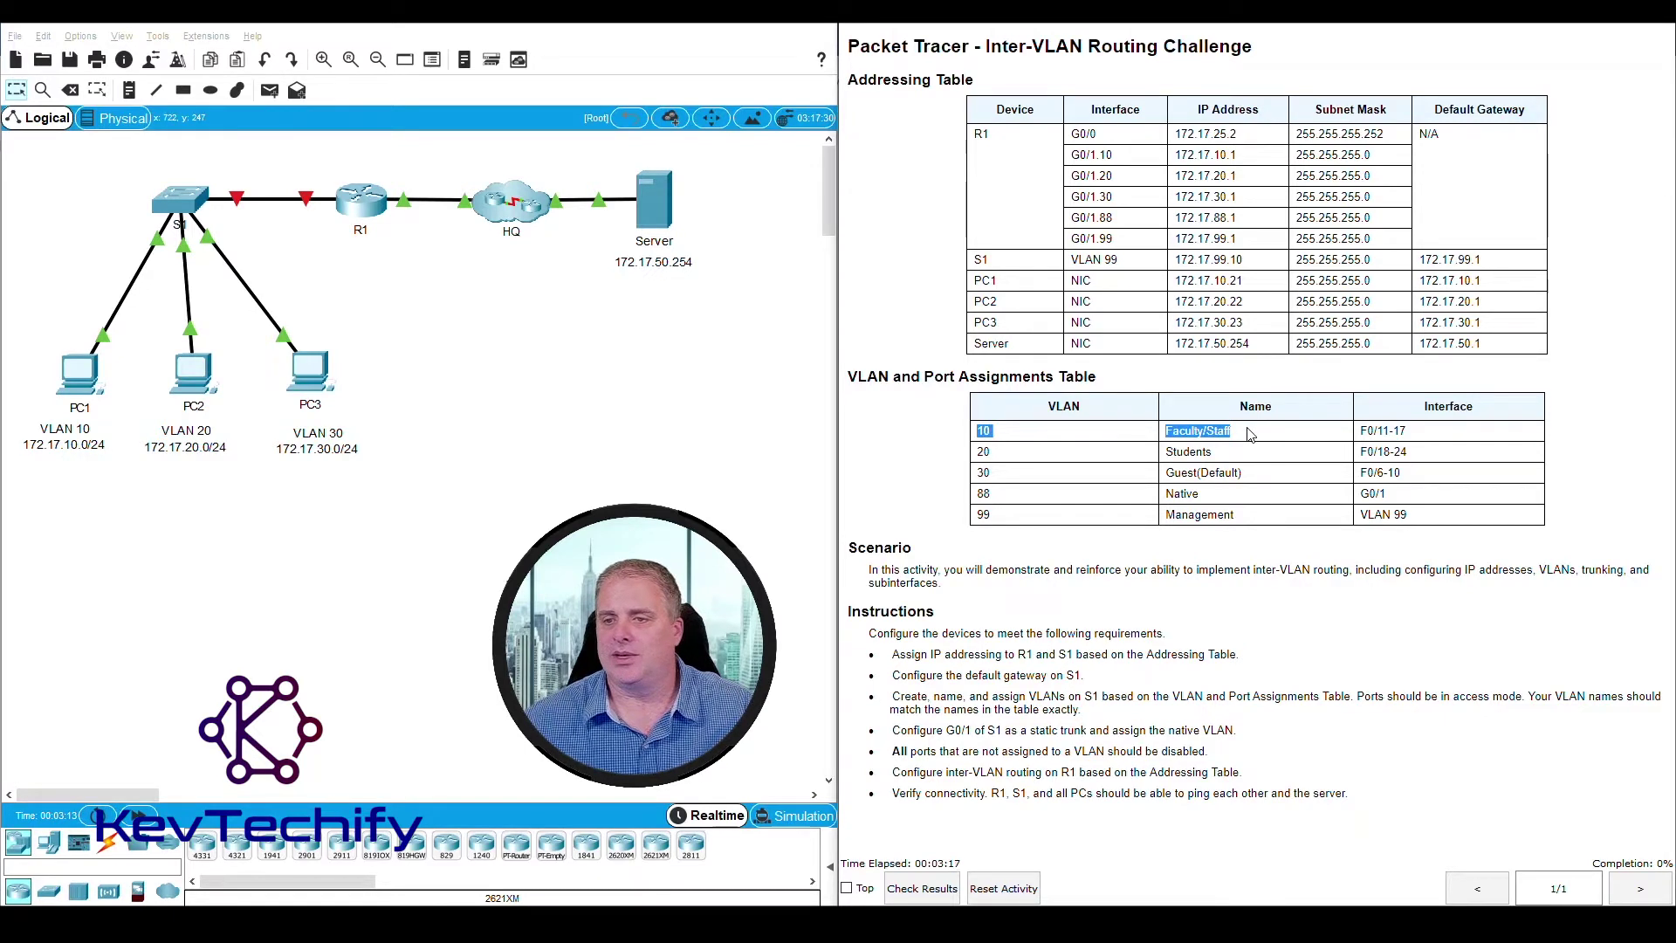
pyautogui.moveTo(1250, 434); pyautogui.dragTo(1445, 437)
pyautogui.click(1446, 435)
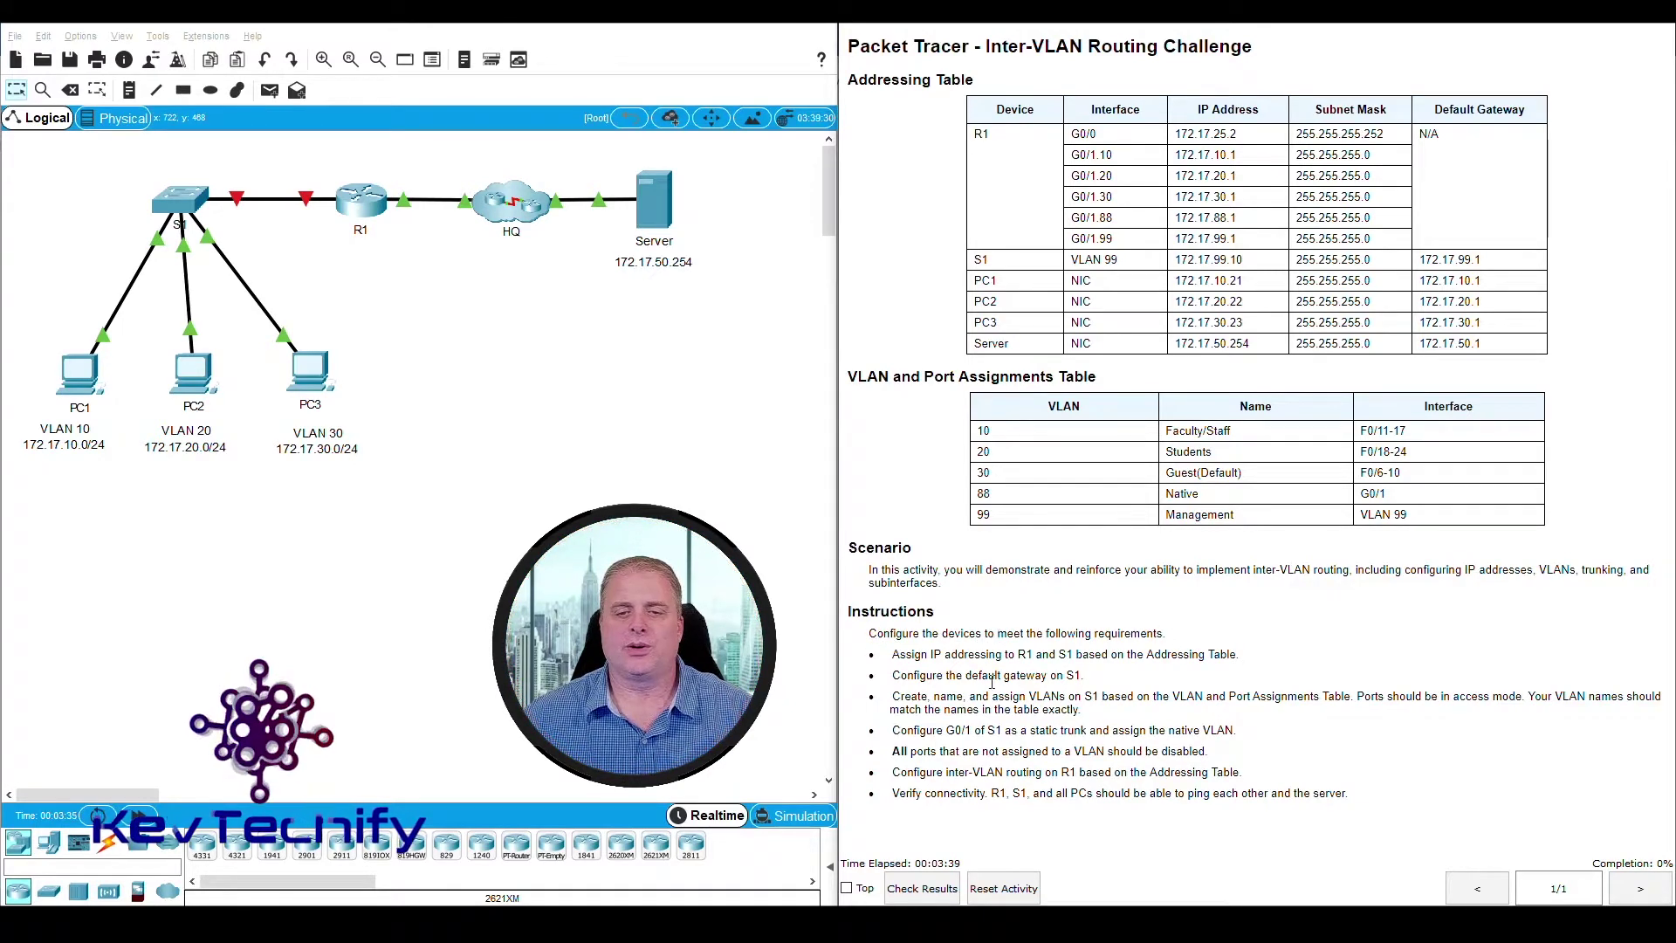
pyautogui.moveTo(892, 655); pyautogui.dragTo(1260, 656)
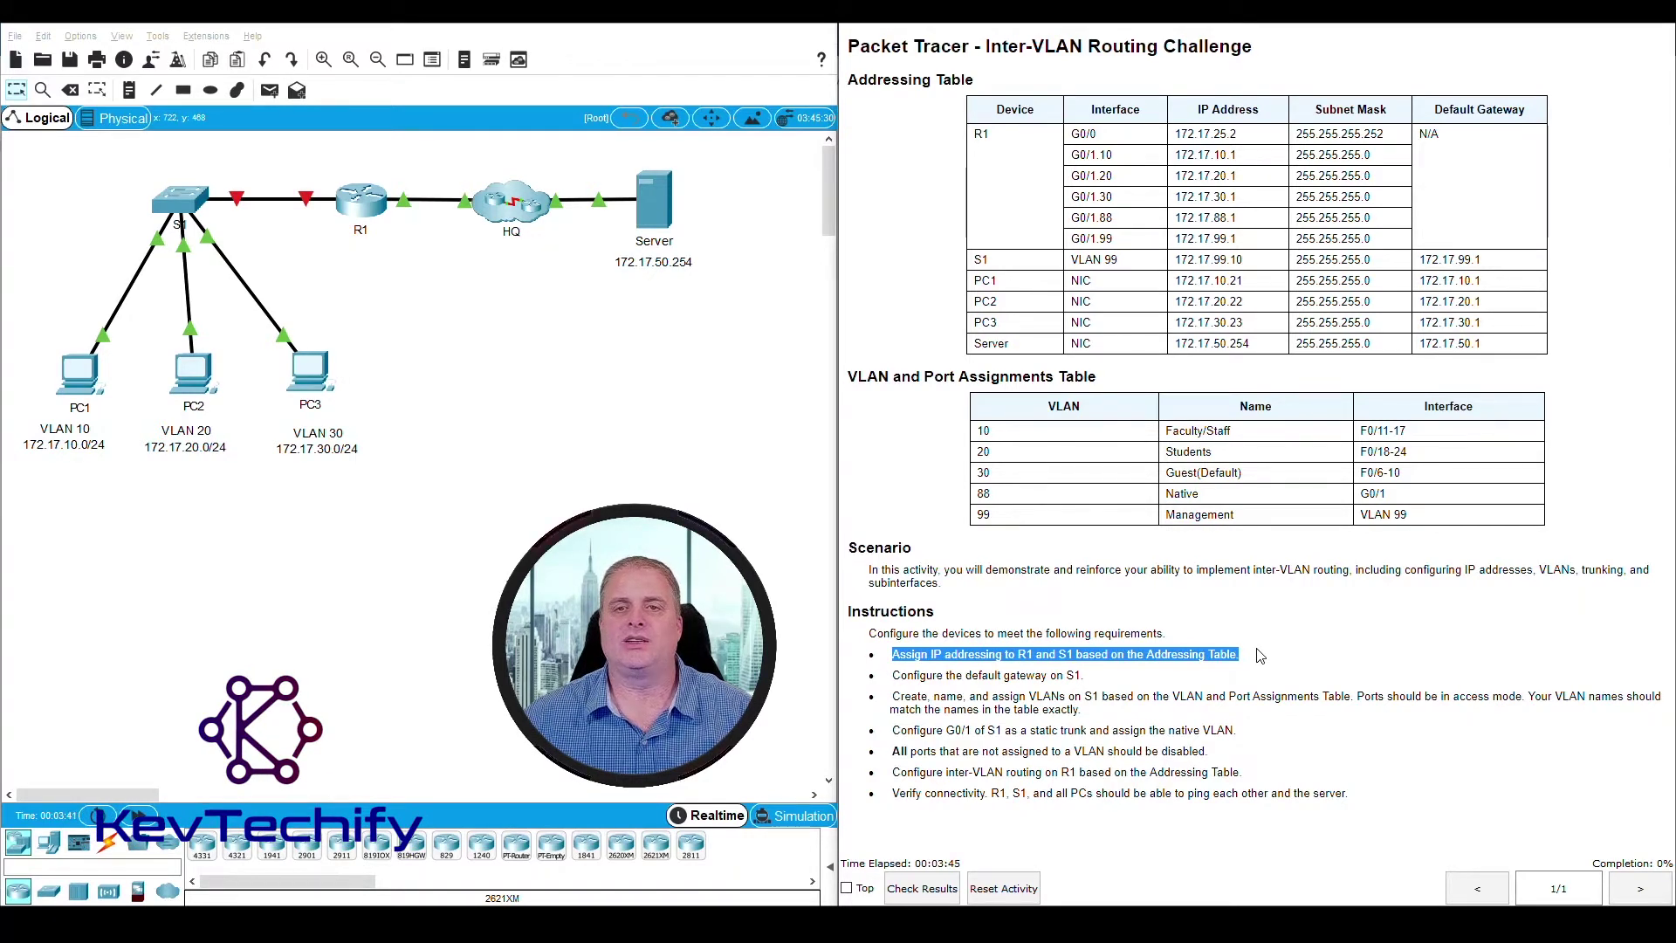
pyautogui.click(937, 139)
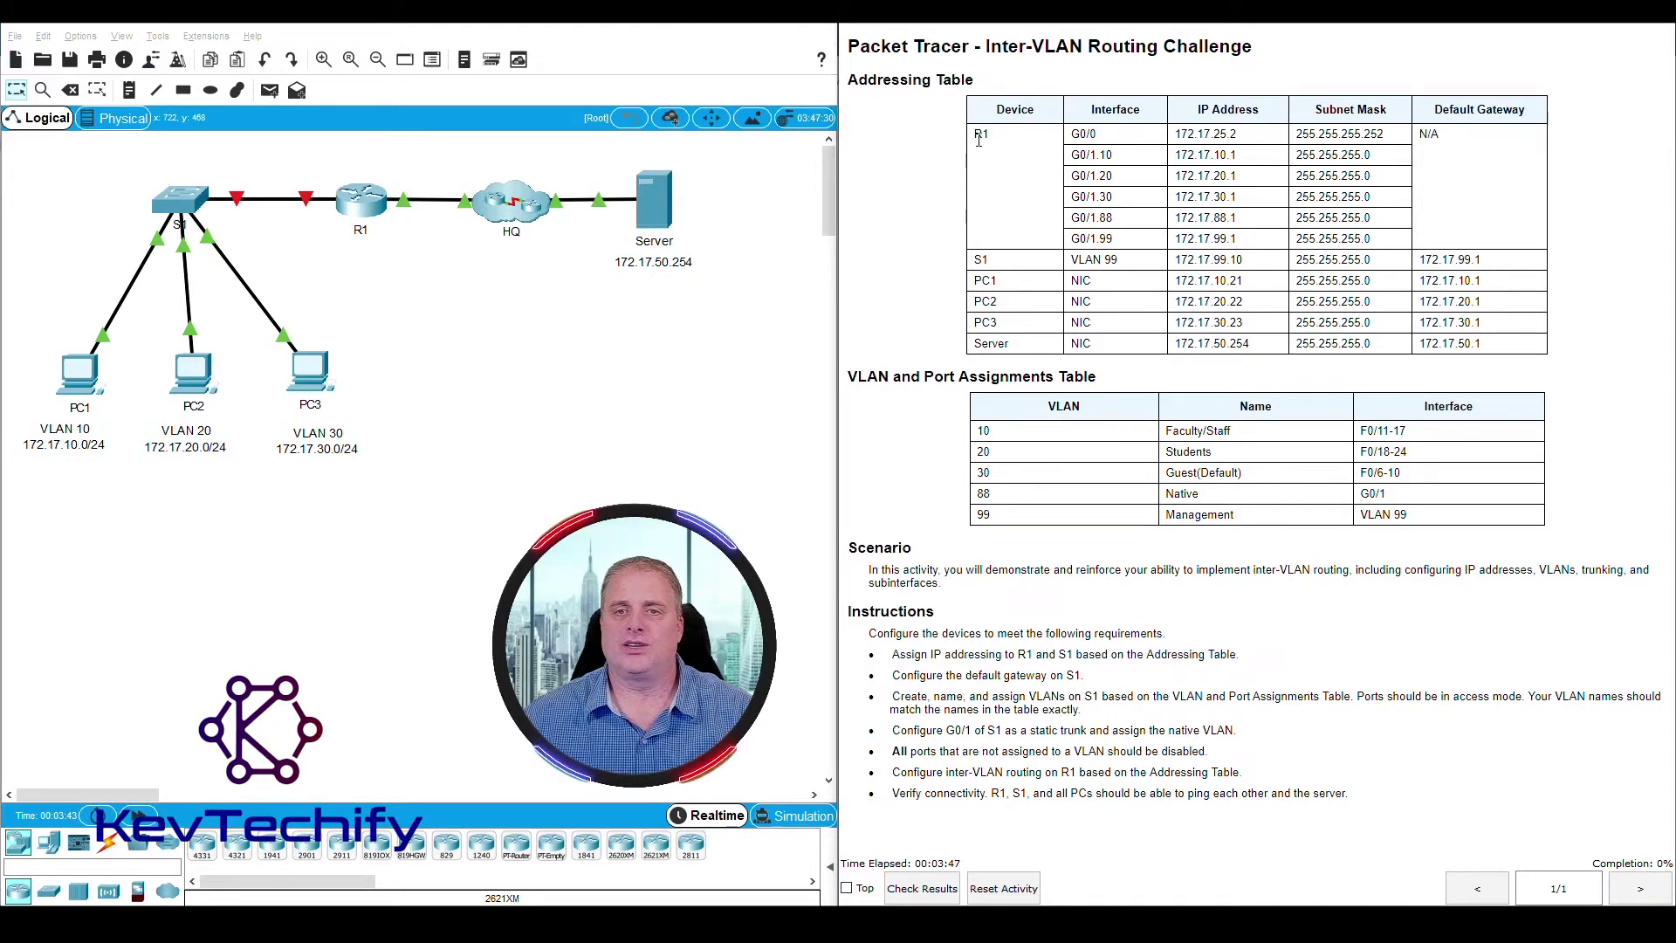
pyautogui.moveTo(992, 141); pyautogui.dragTo(1502, 262)
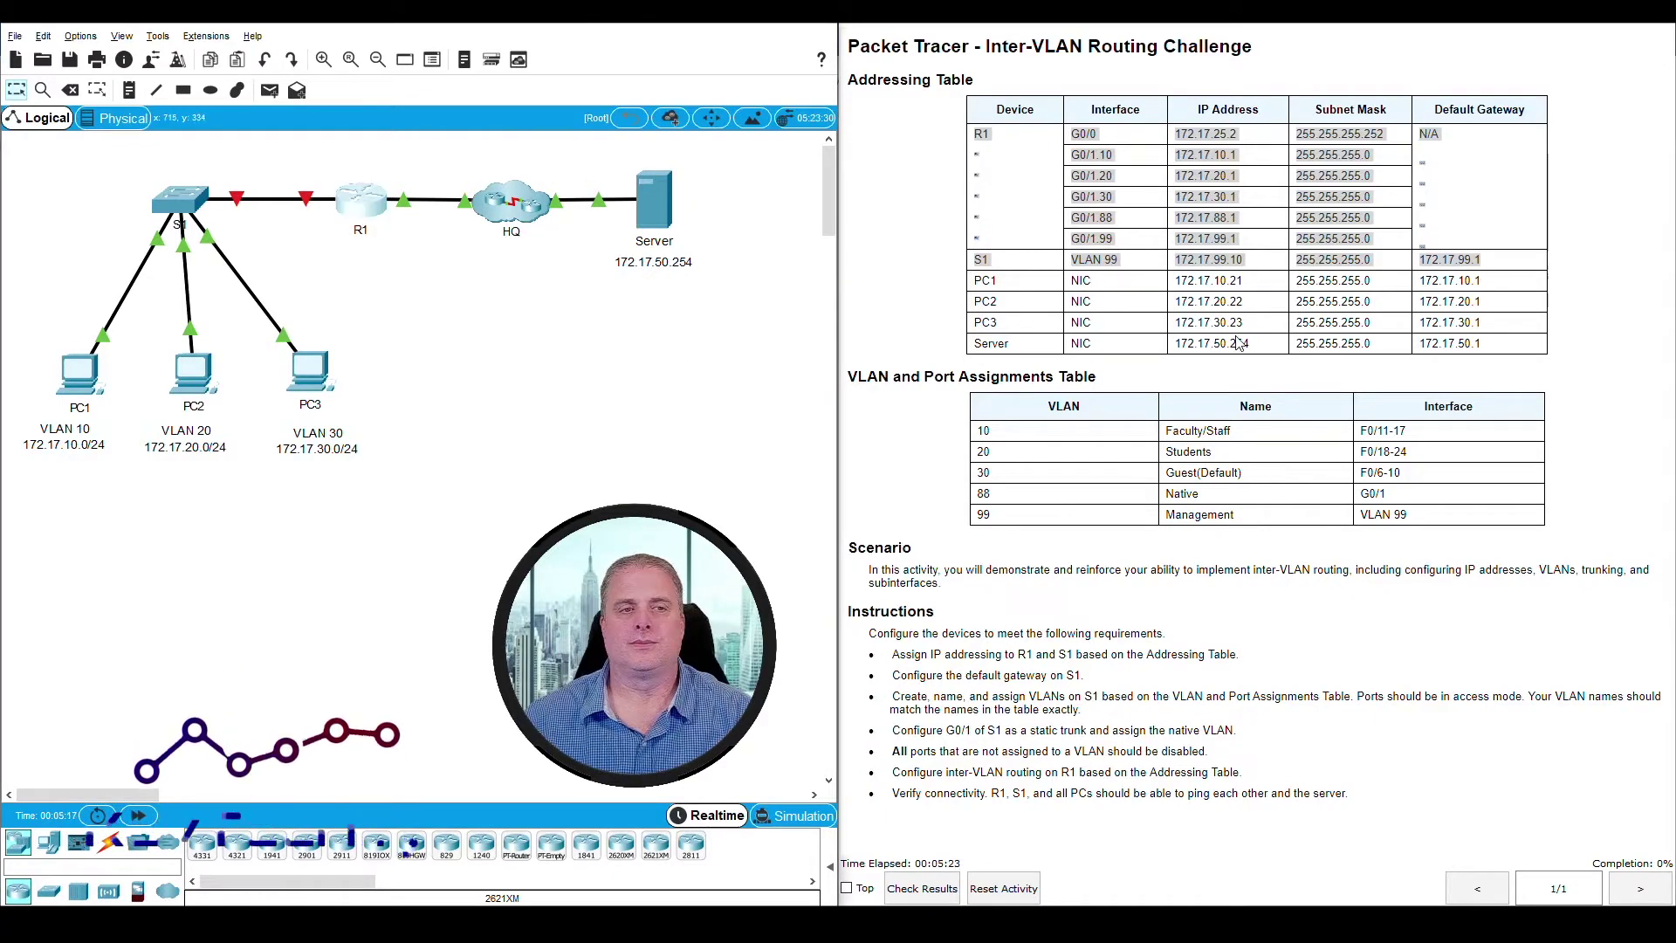
# Open R1's command line, place its window clear of the instructions, widen it, and enter privileged EXEC mode with enable
pyautogui.click(360, 200)
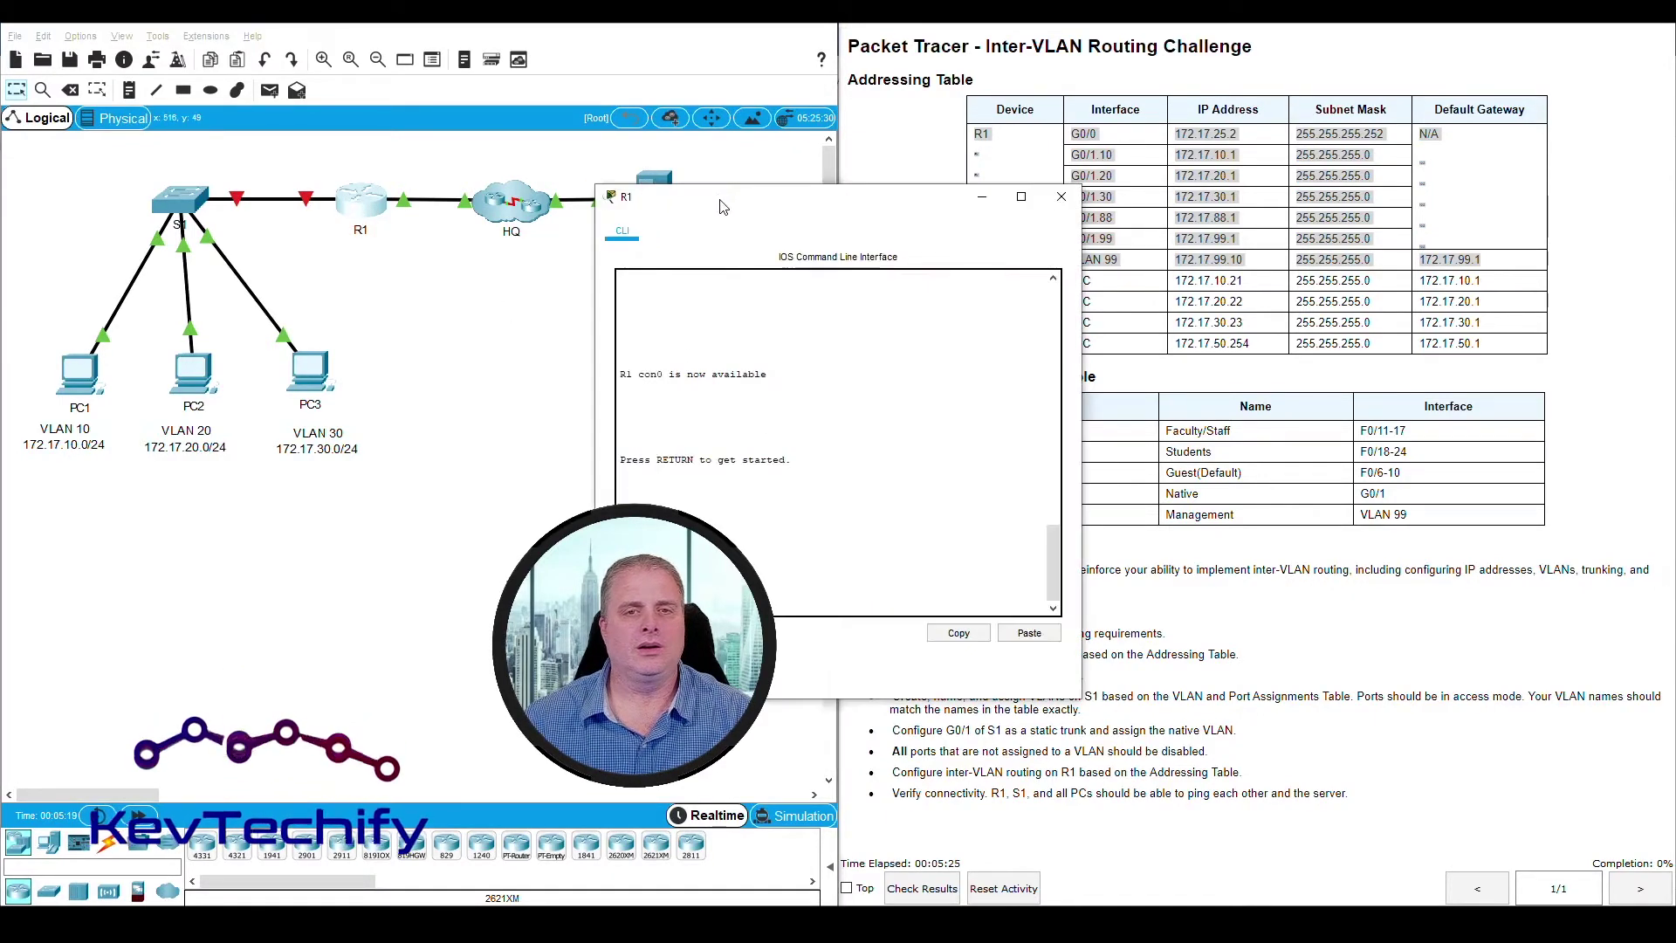
pyautogui.moveTo(786, 160); pyautogui.dragTo(269, 29)
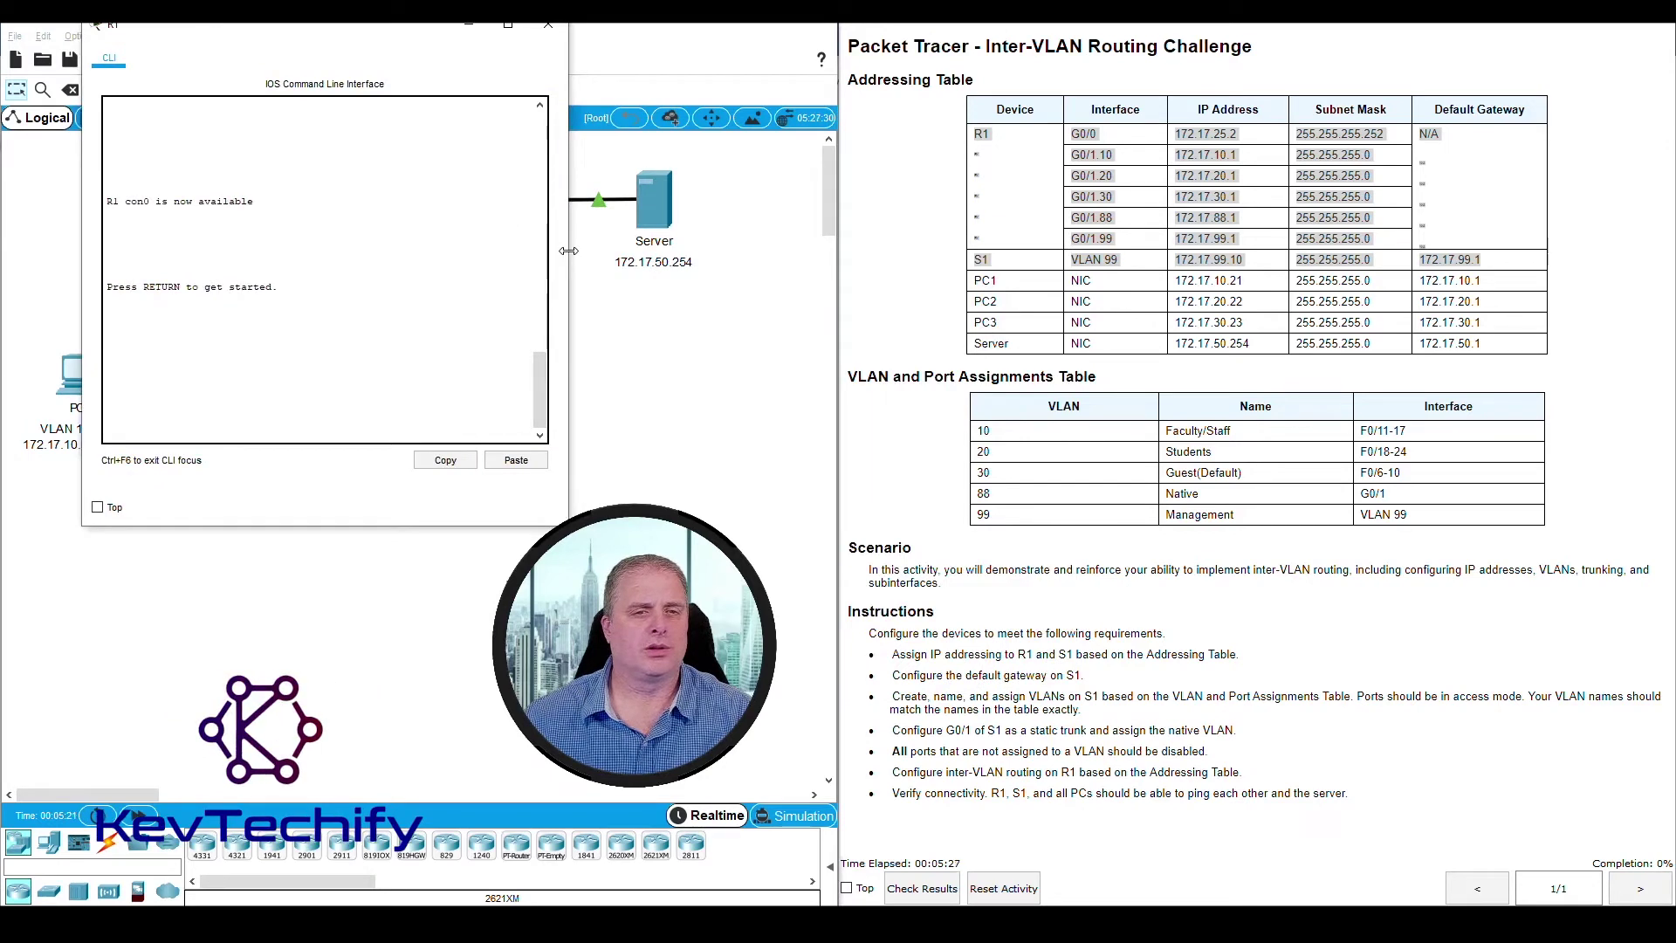
pyautogui.moveTo(568, 255); pyautogui.dragTo(775, 255)
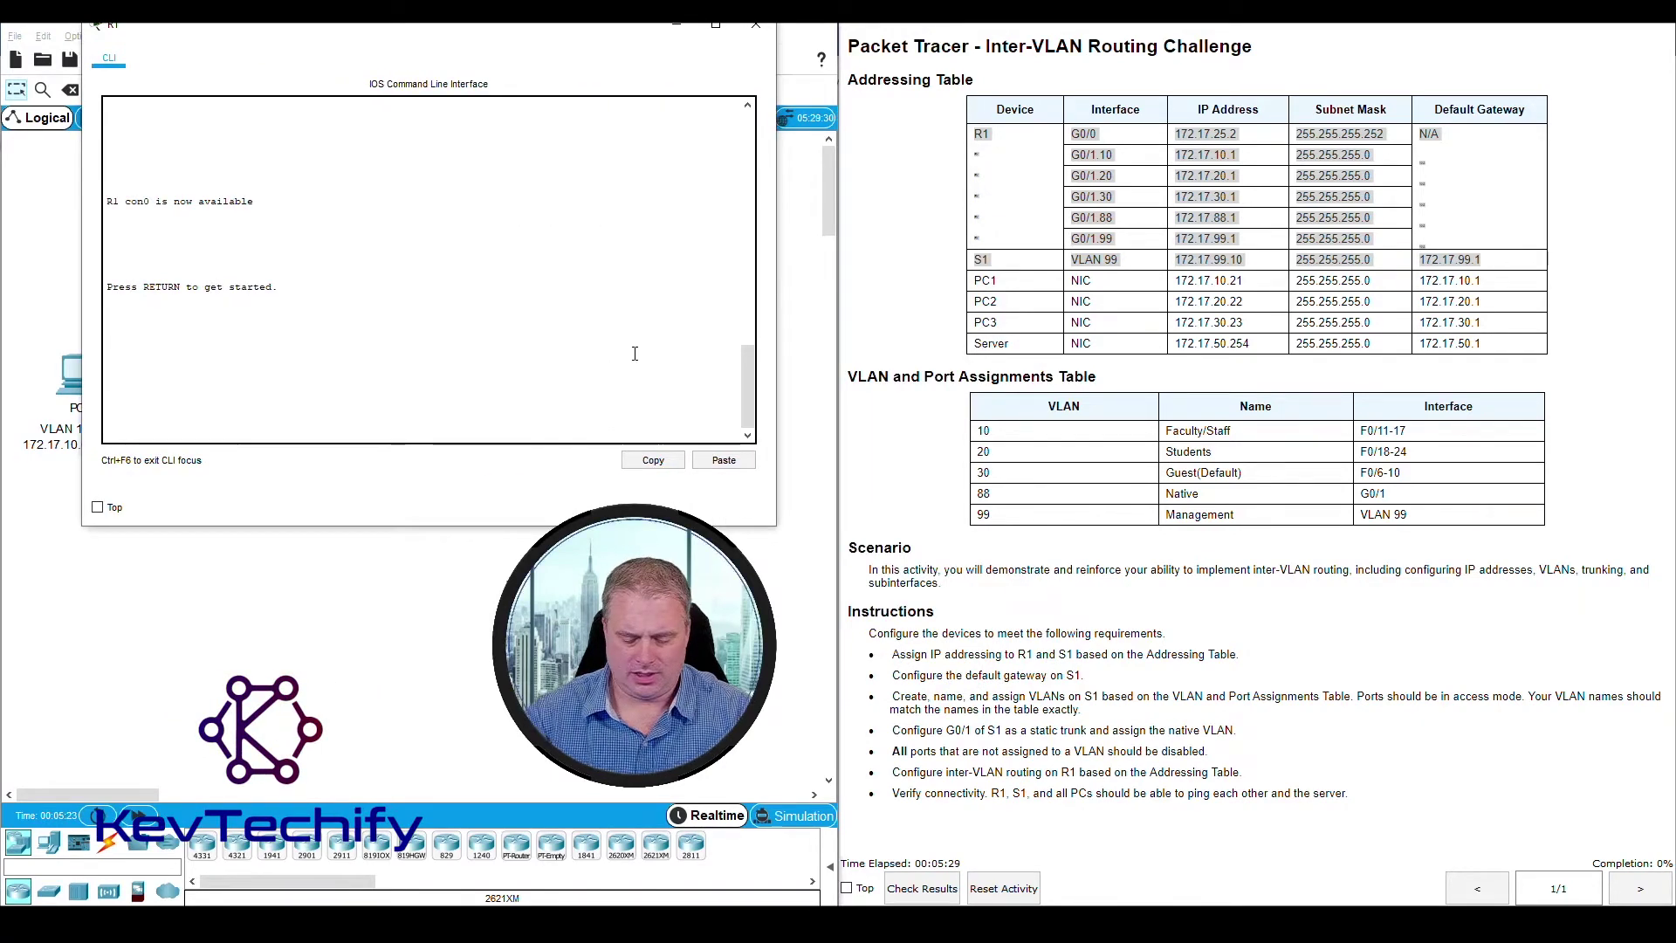
pyautogui.press('Return')
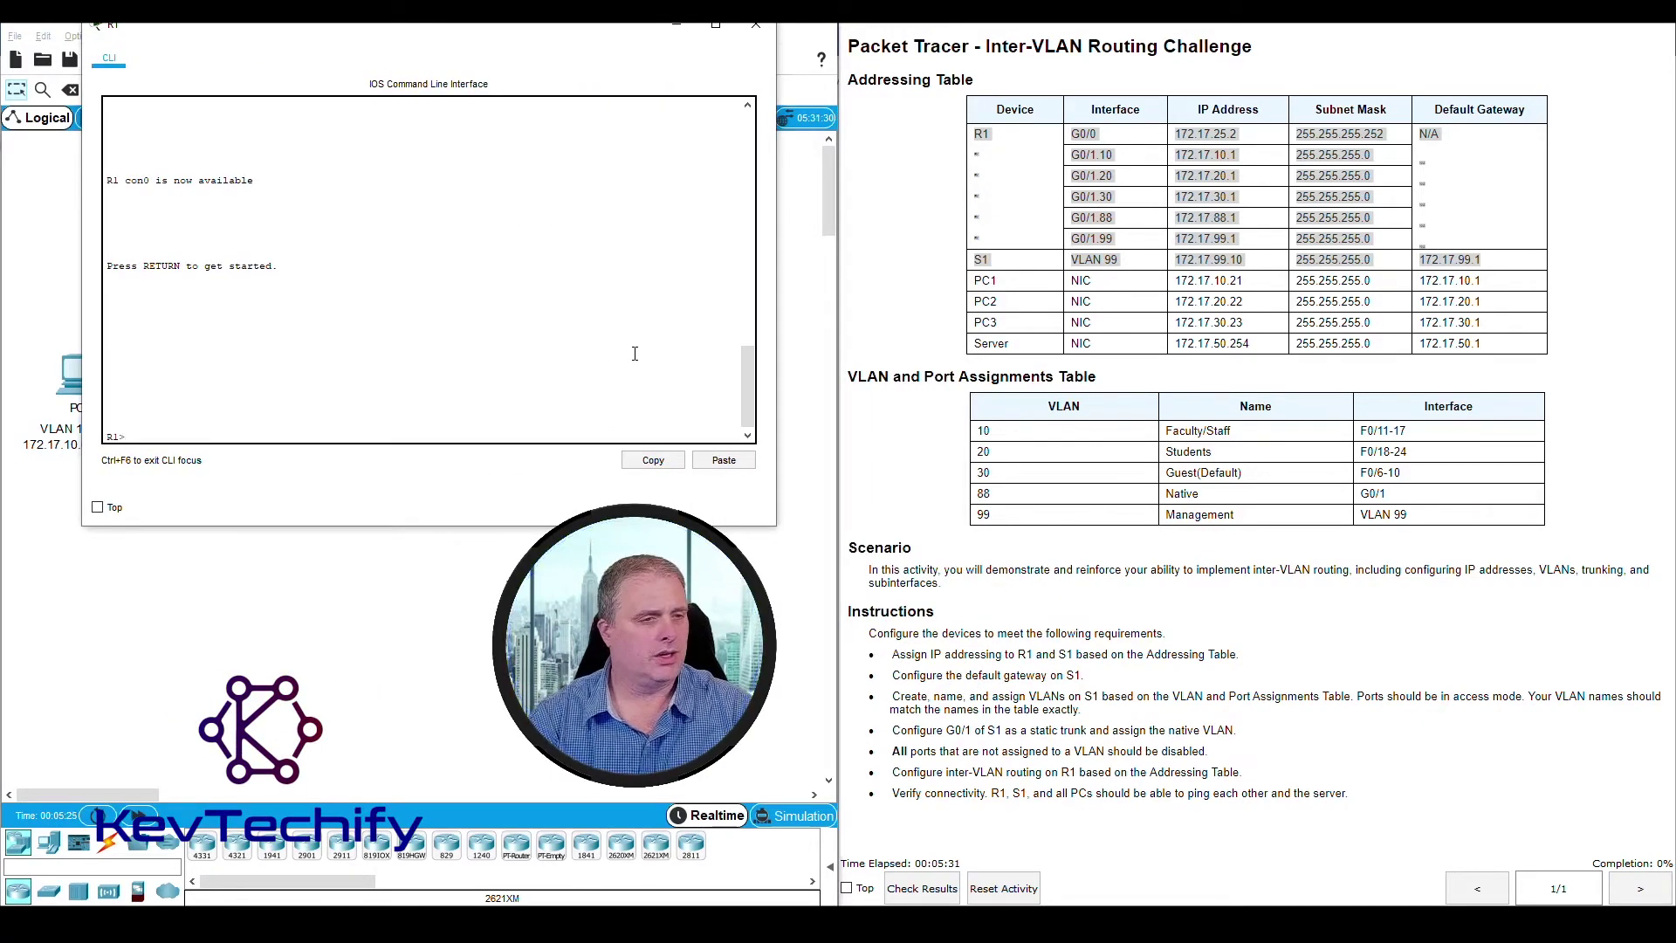
pyautogui.write('enab')
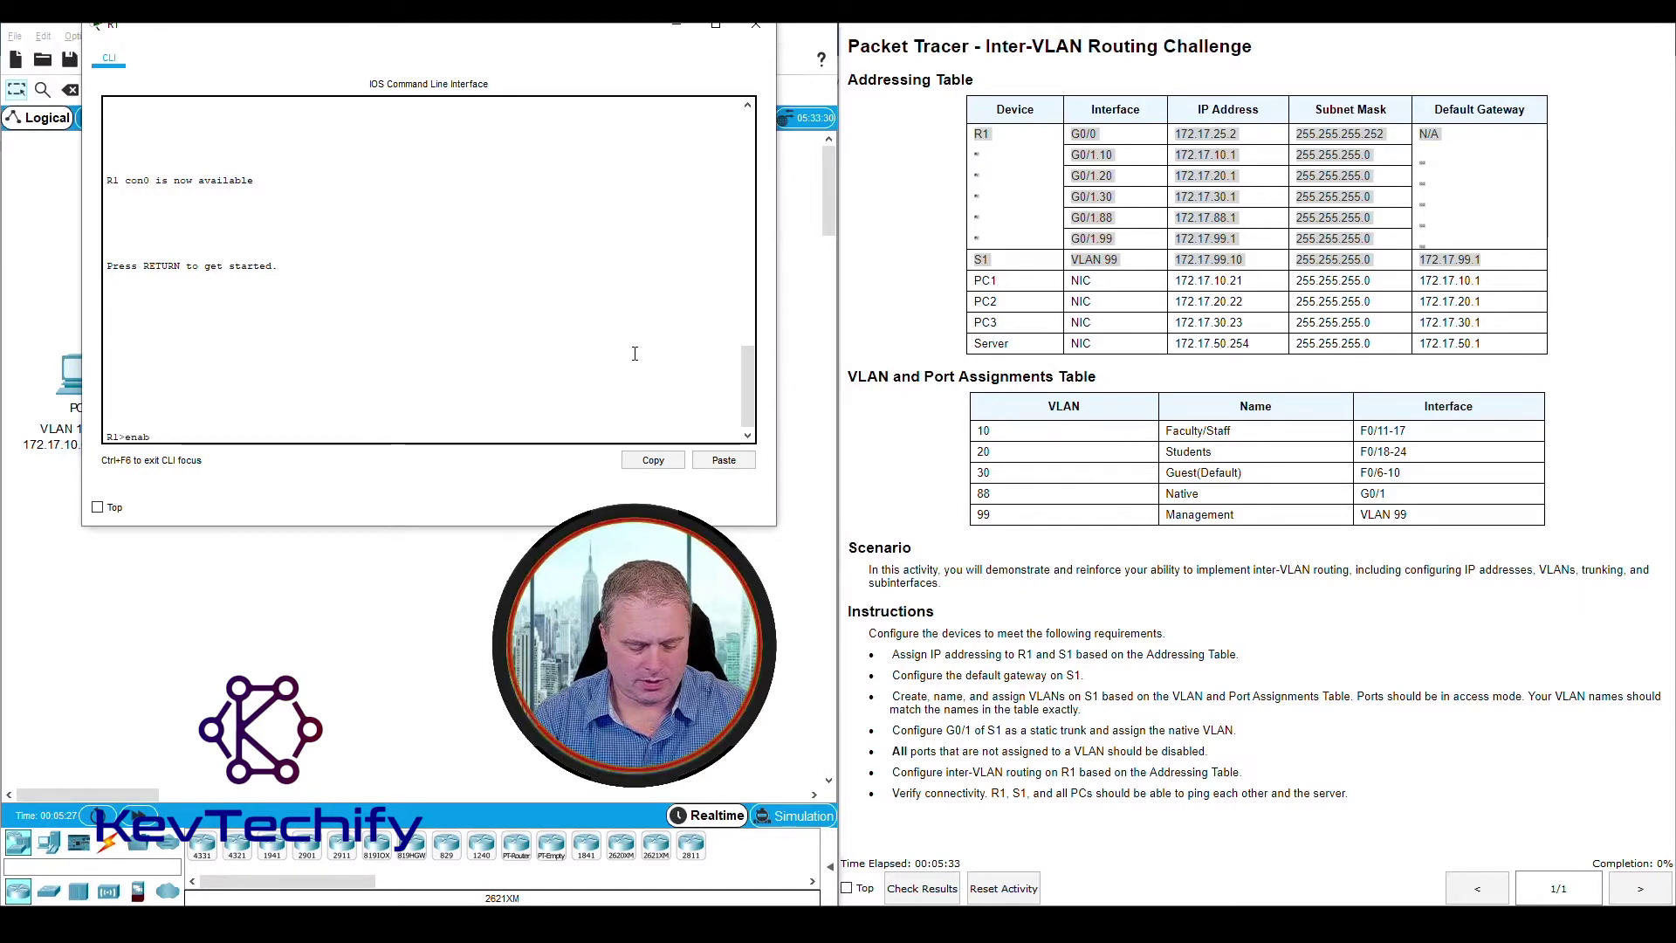
pyautogui.write('le')
pyautogui.press('Return')
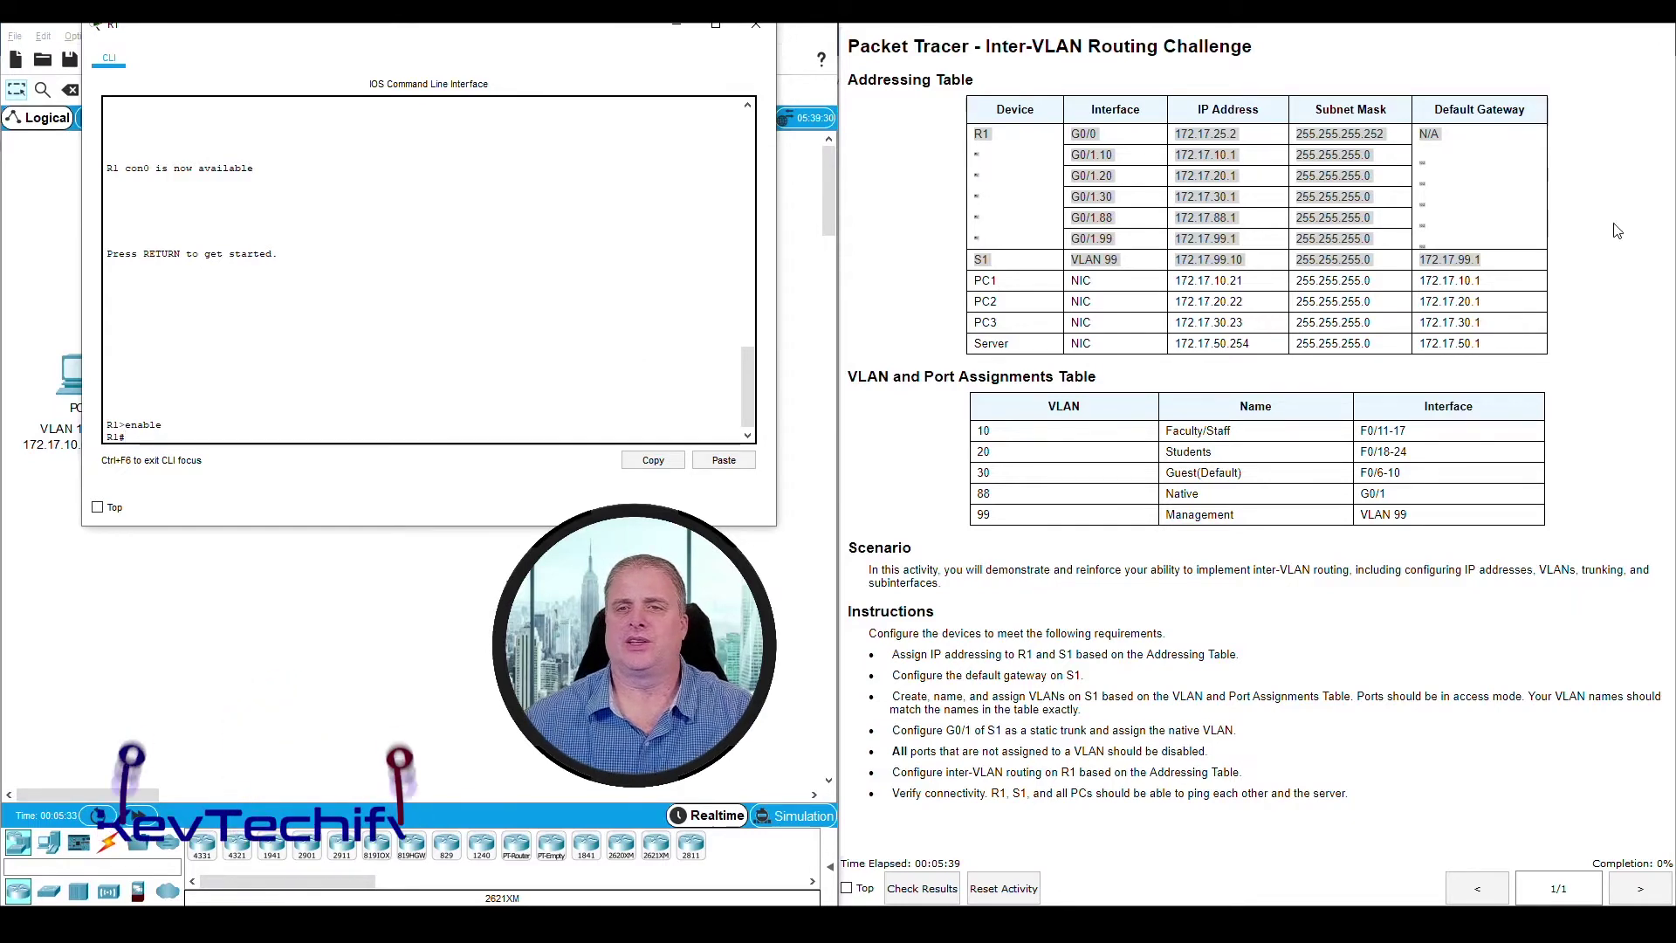
# Check R1's interface rows in the addressing table, and enter configuration mode for interface g0/0 from global configuration
pyautogui.click(1185, 133)
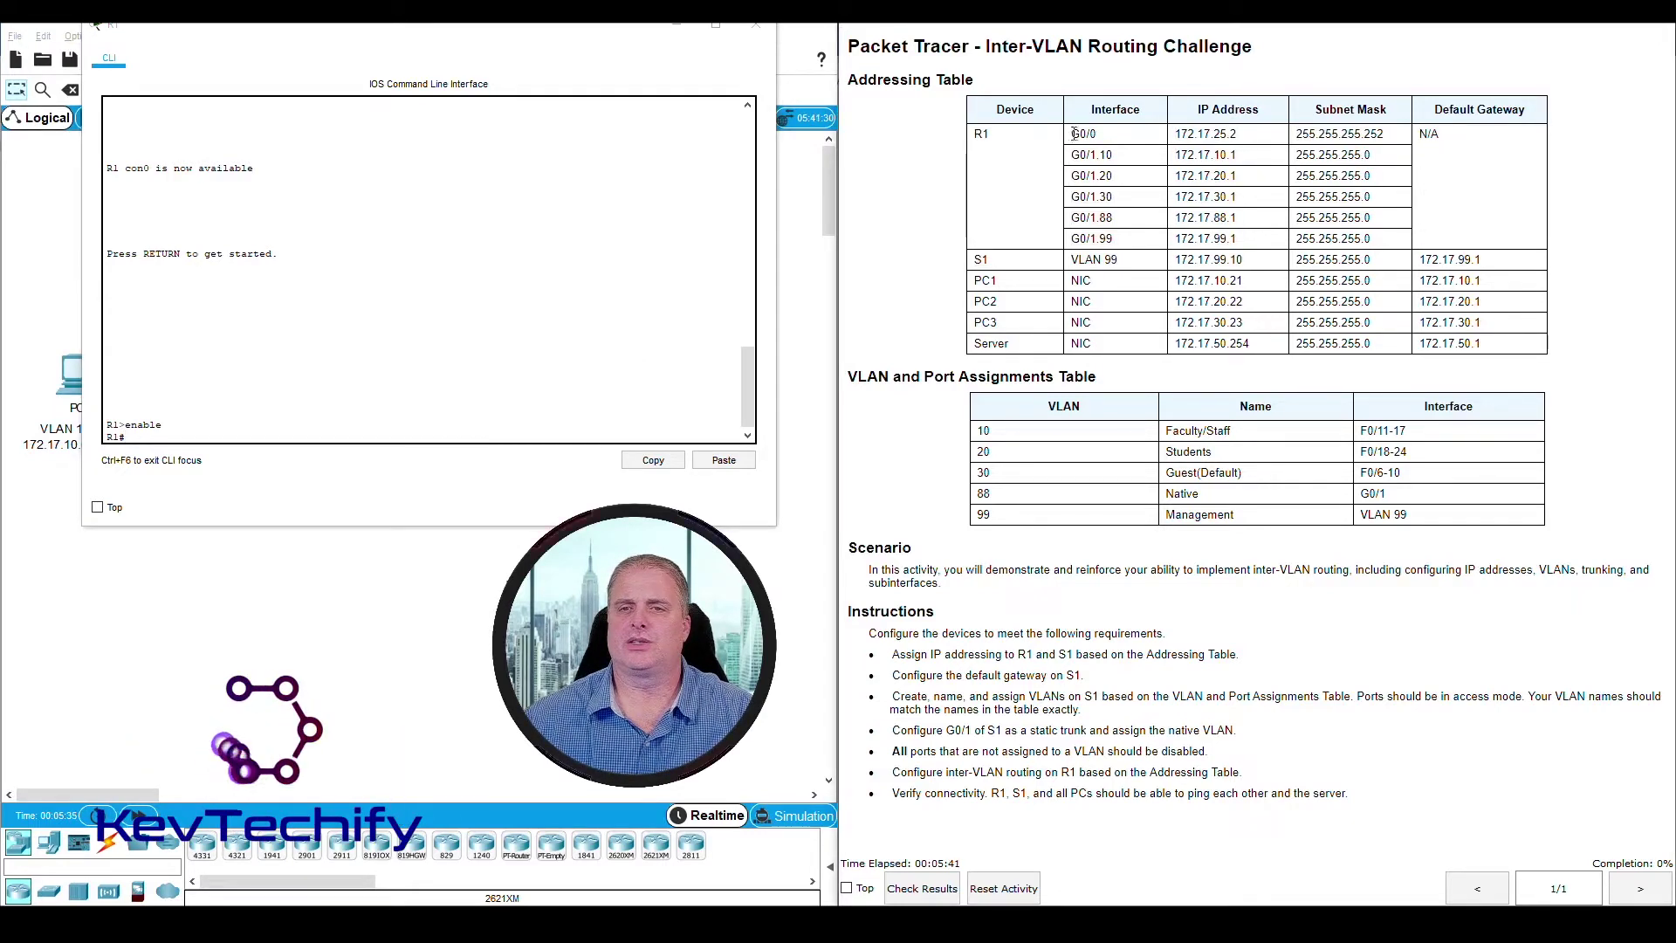
pyautogui.moveTo(1074, 132); pyautogui.dragTo(1310, 242)
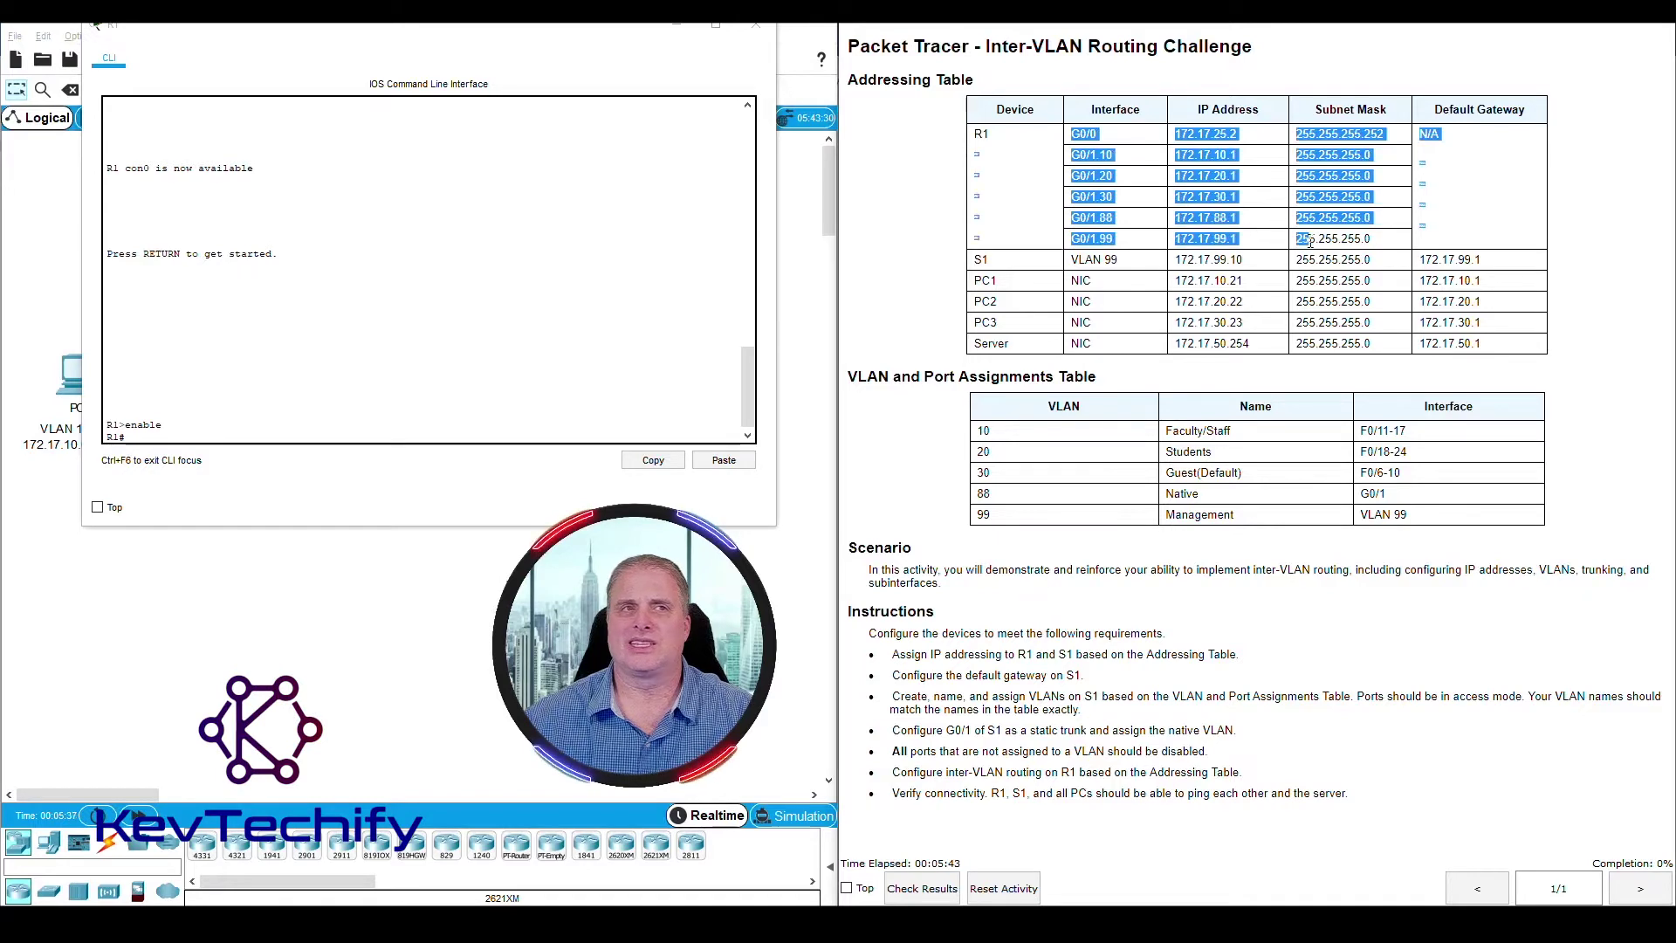
pyautogui.click(1153, 159)
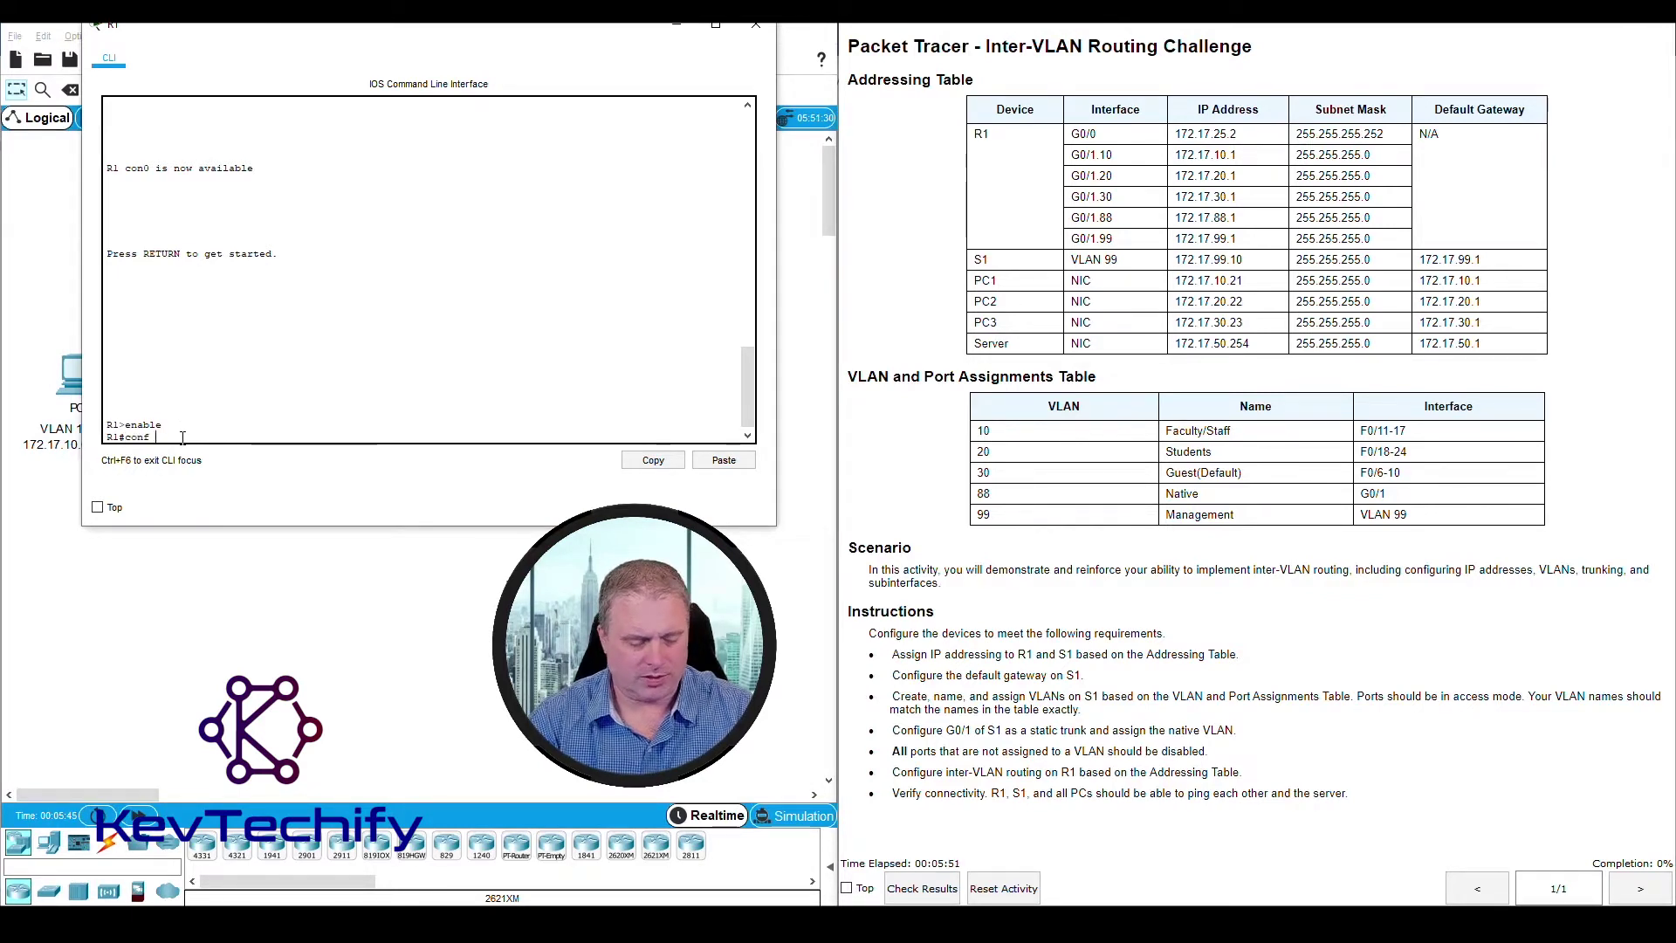
pyautogui.write('t')
pyautogui.press('Return')
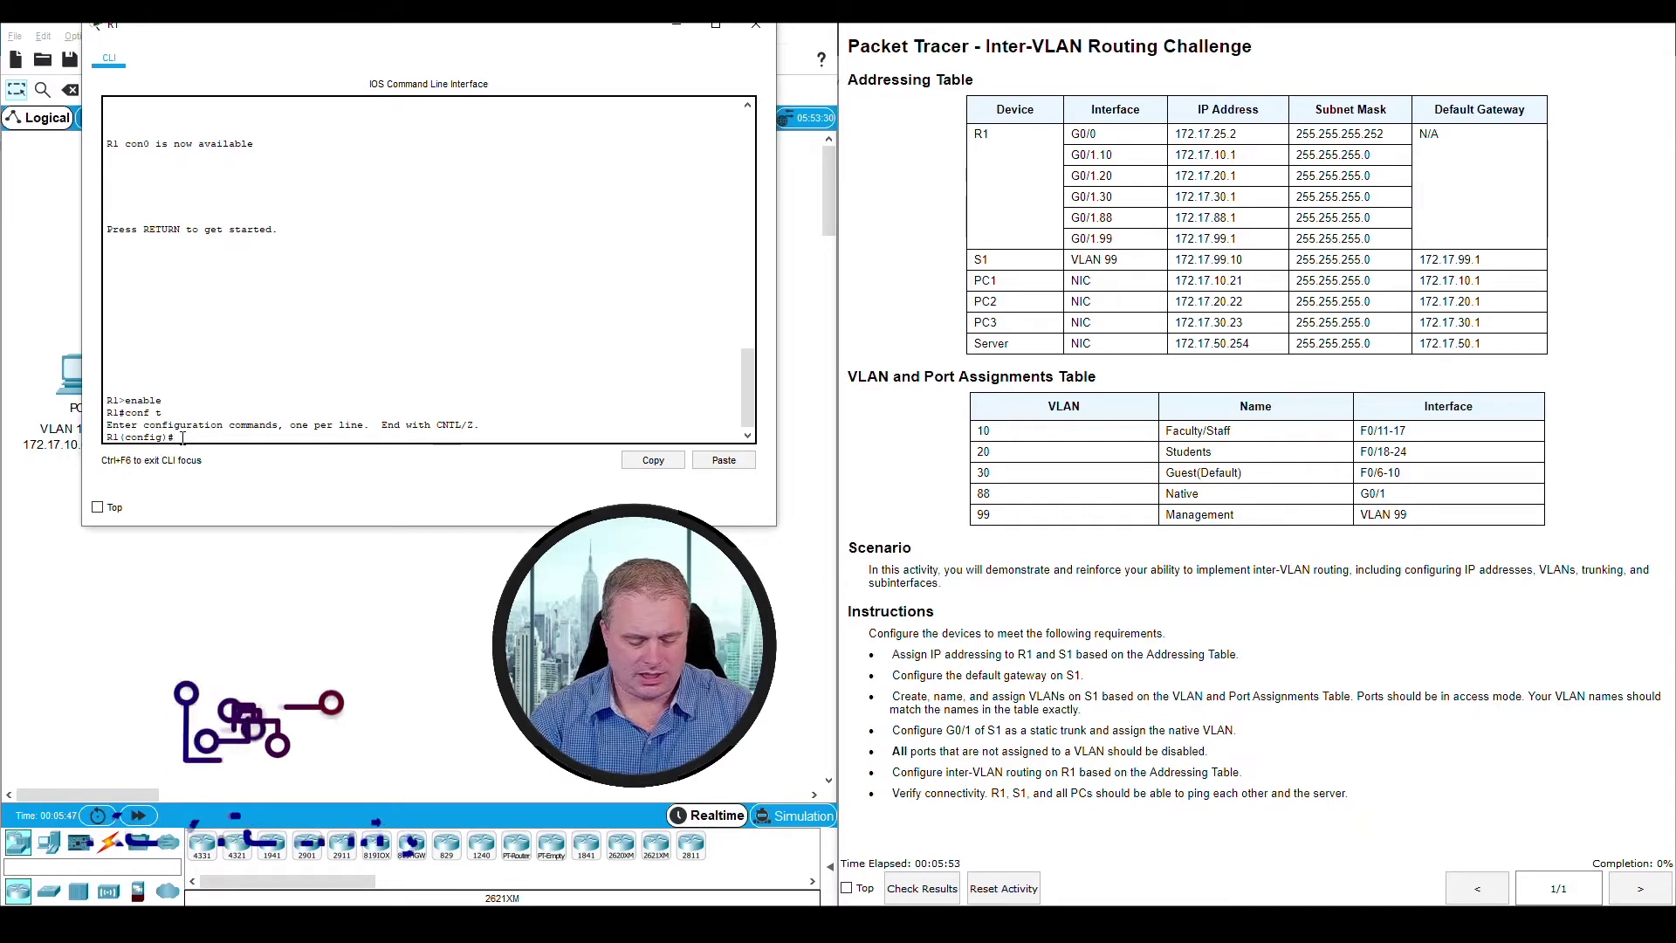
pyautogui.write('int')
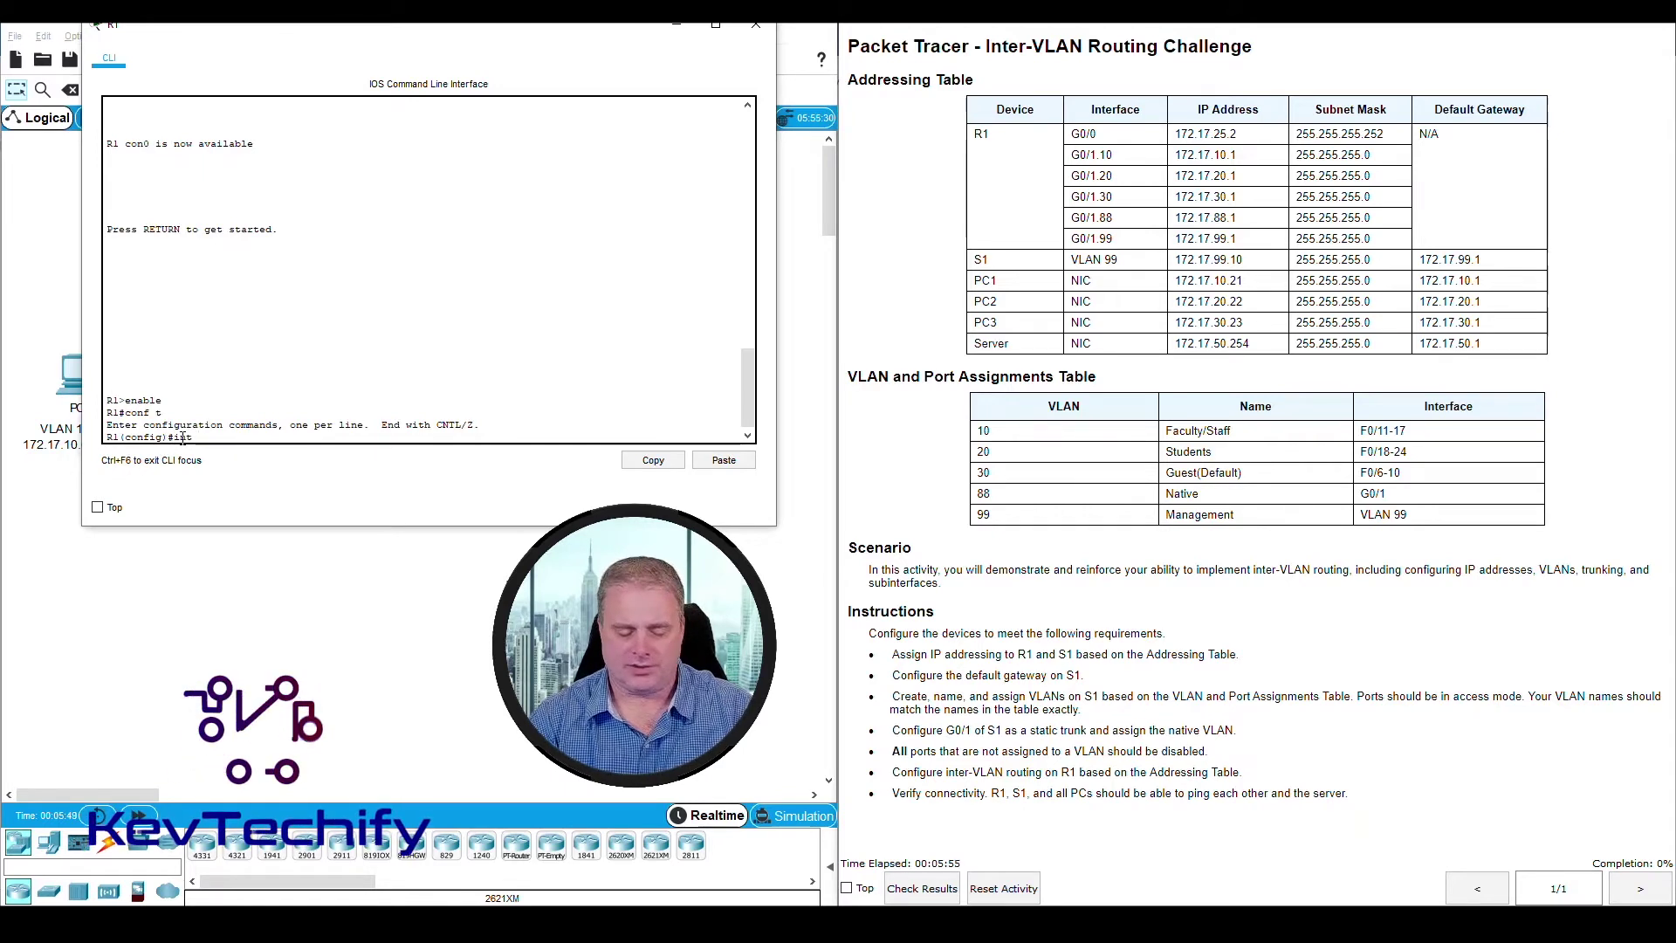
pyautogui.write(' g0')
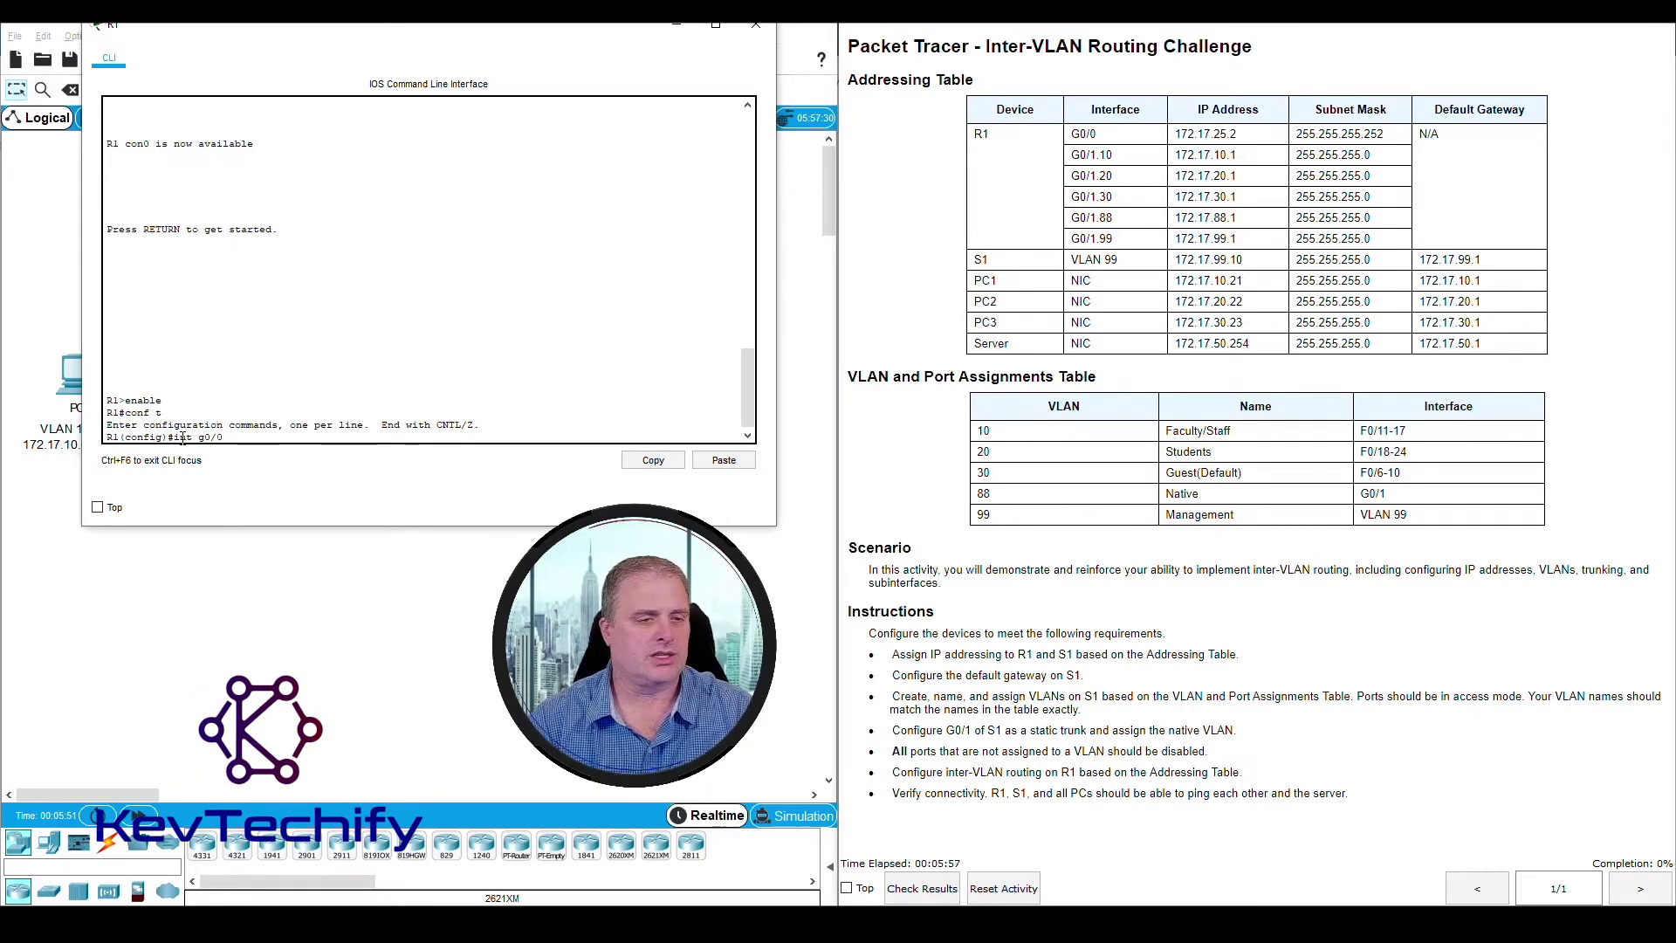
pyautogui.write('/0')
pyautogui.press('Return')
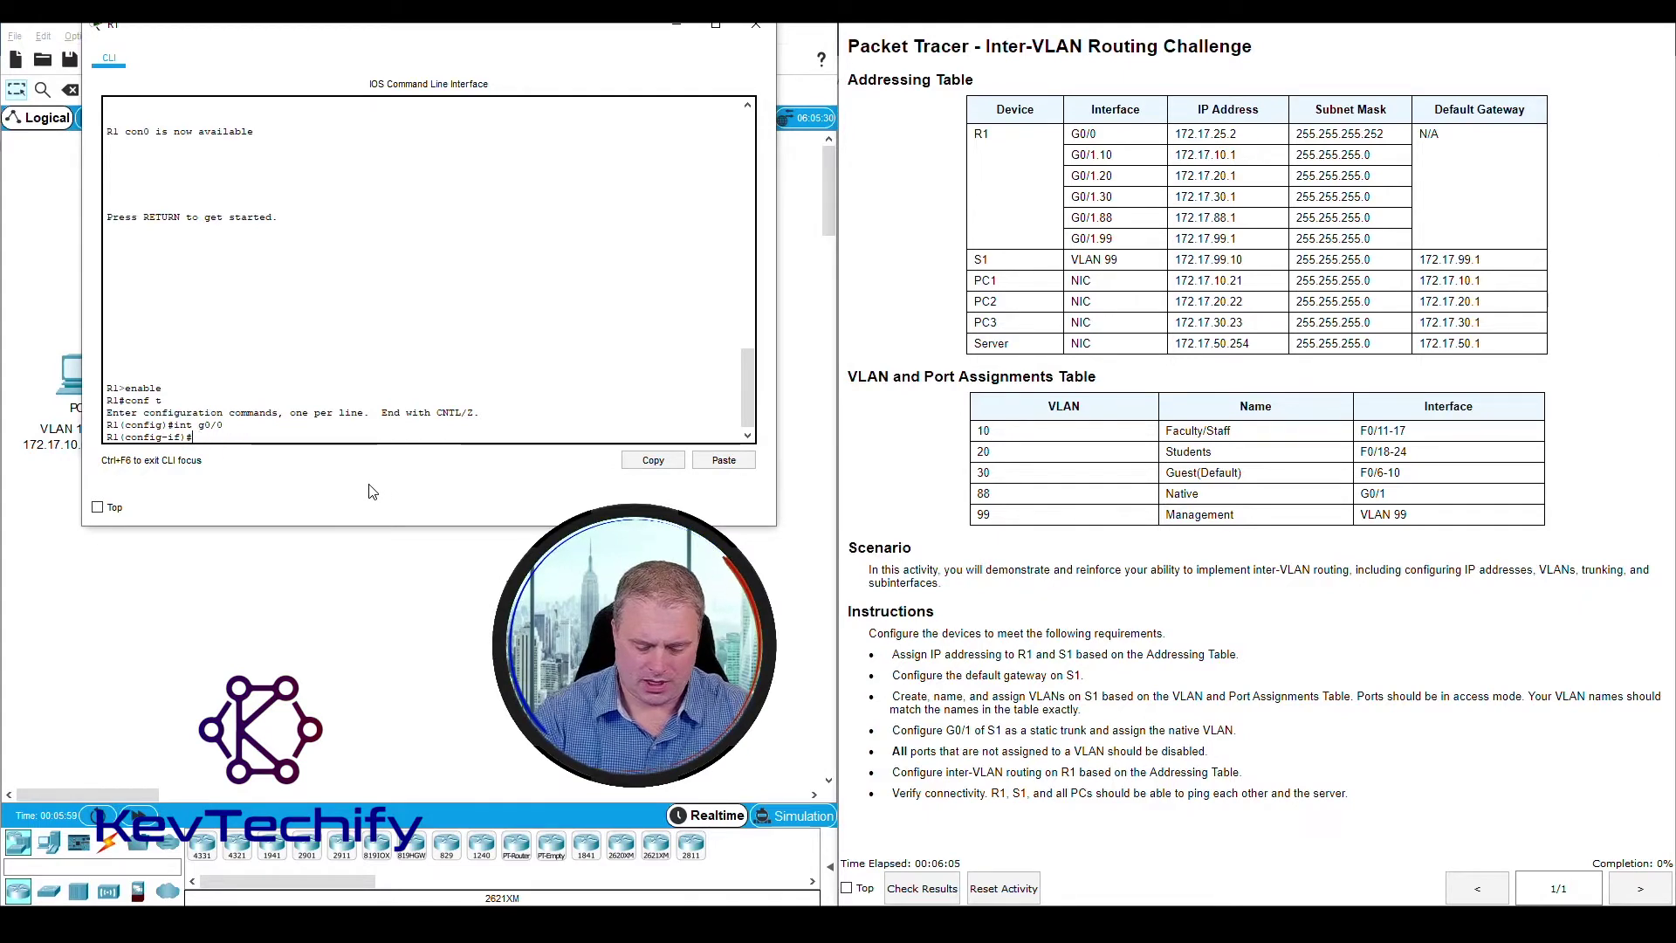
# Assign IP address 172.17.25.2 with subnet mask 255.255.255.252 to R1's g0/0 interface
pyautogui.write('dress ')
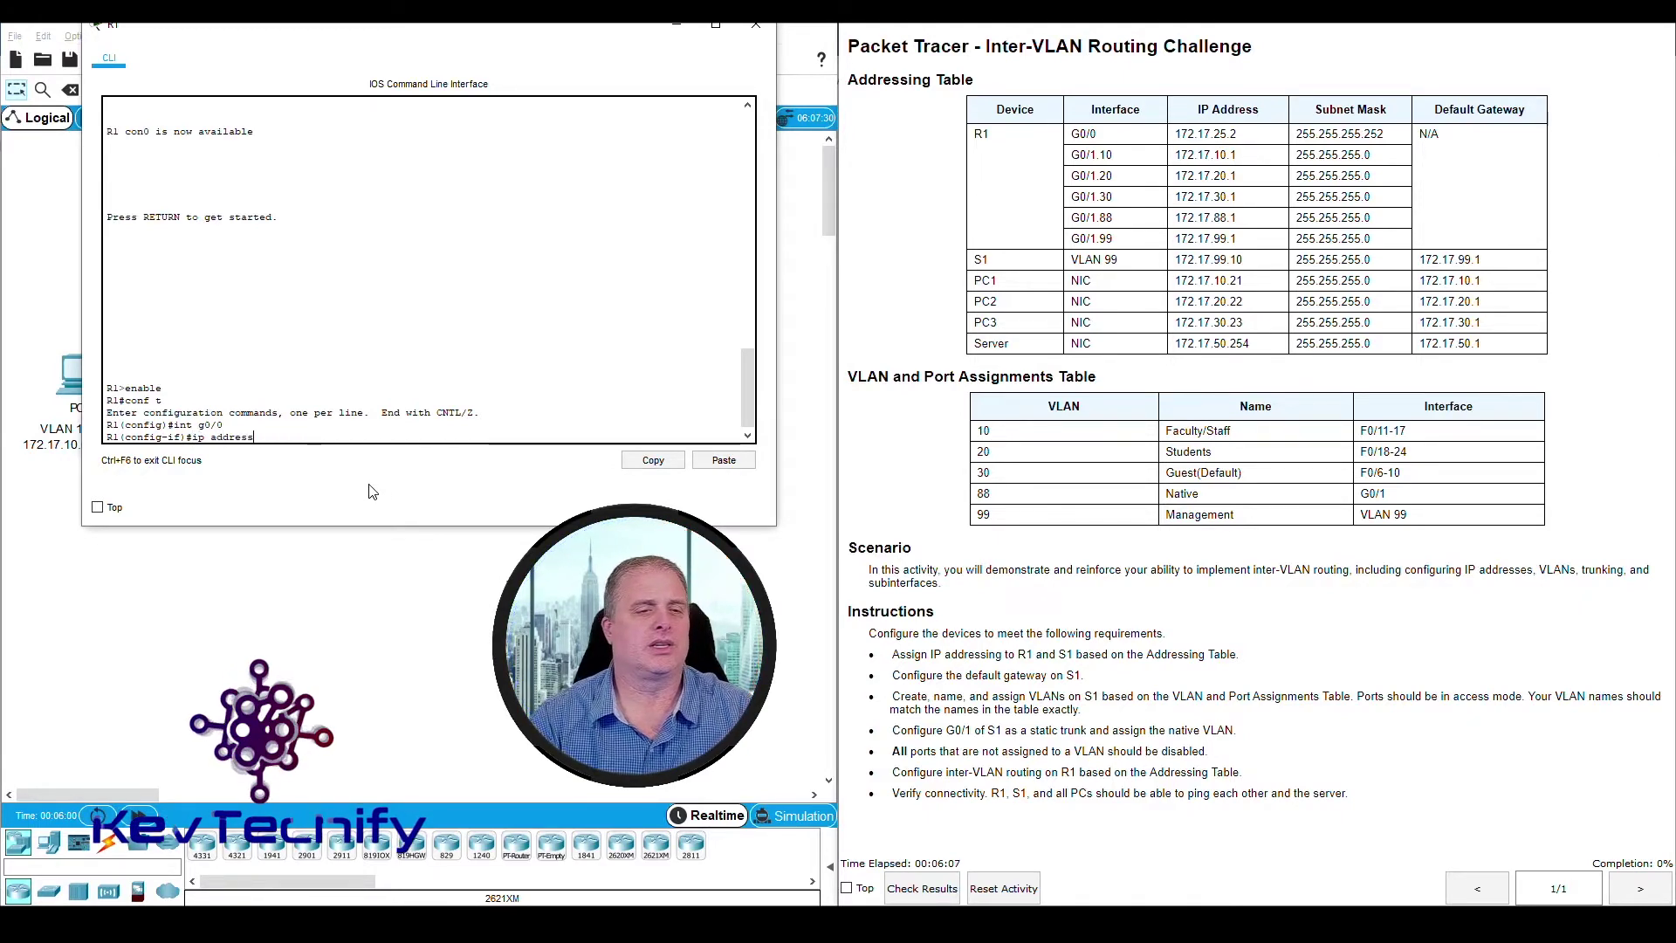
pyautogui.write('172')
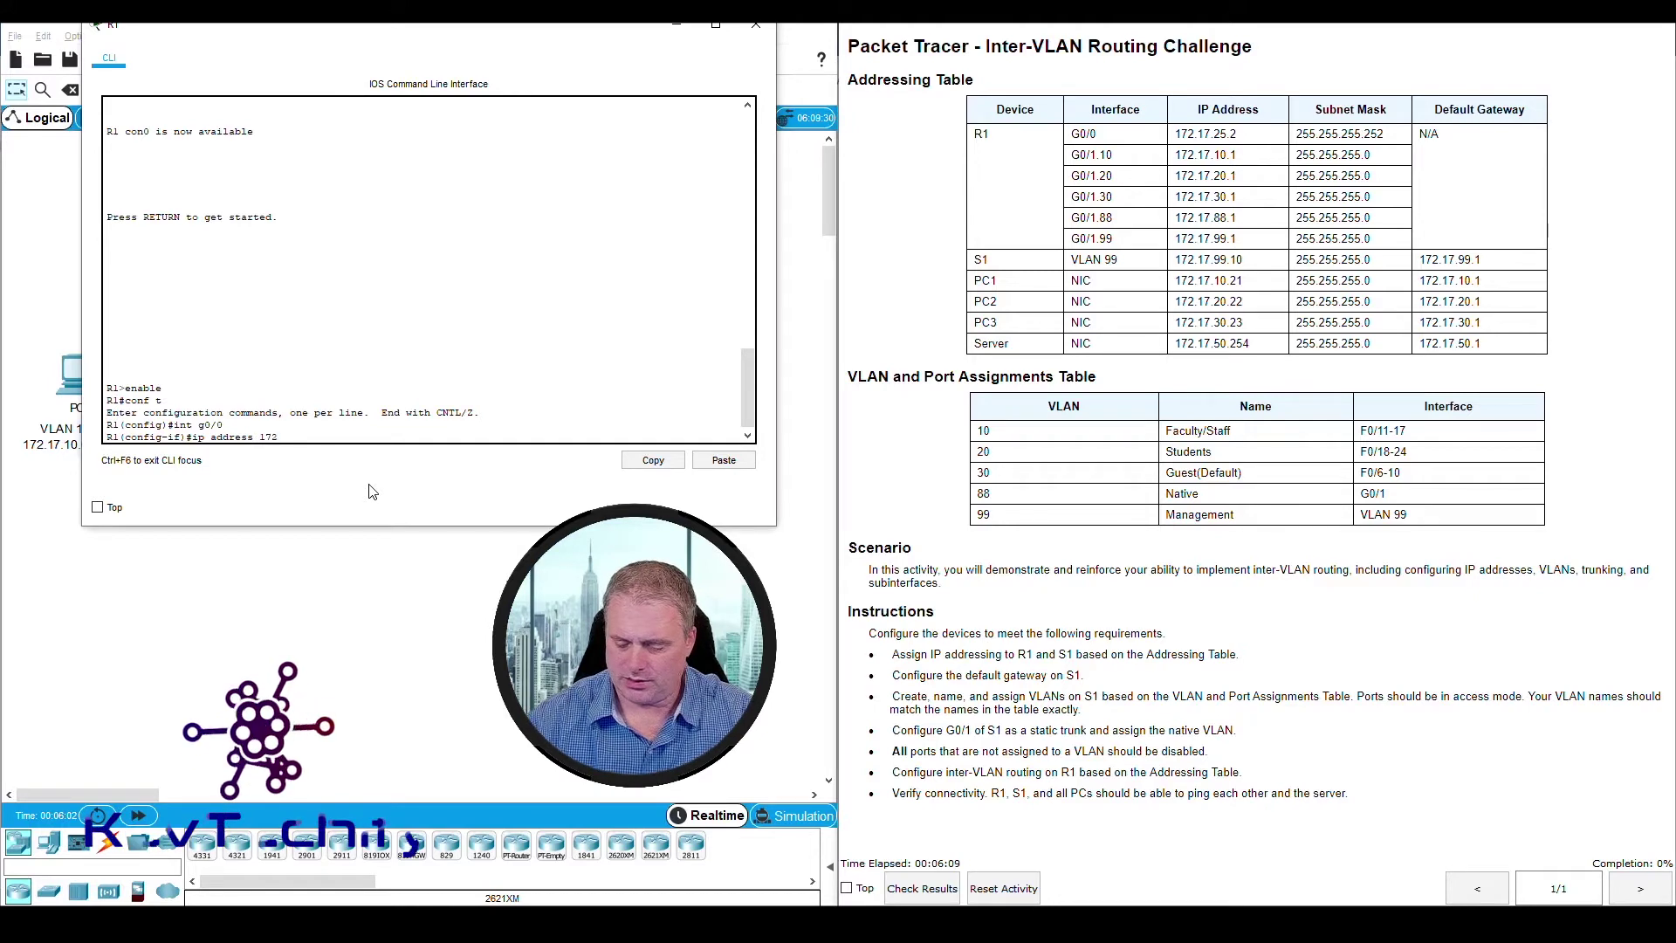
pyautogui.write('.17.25')
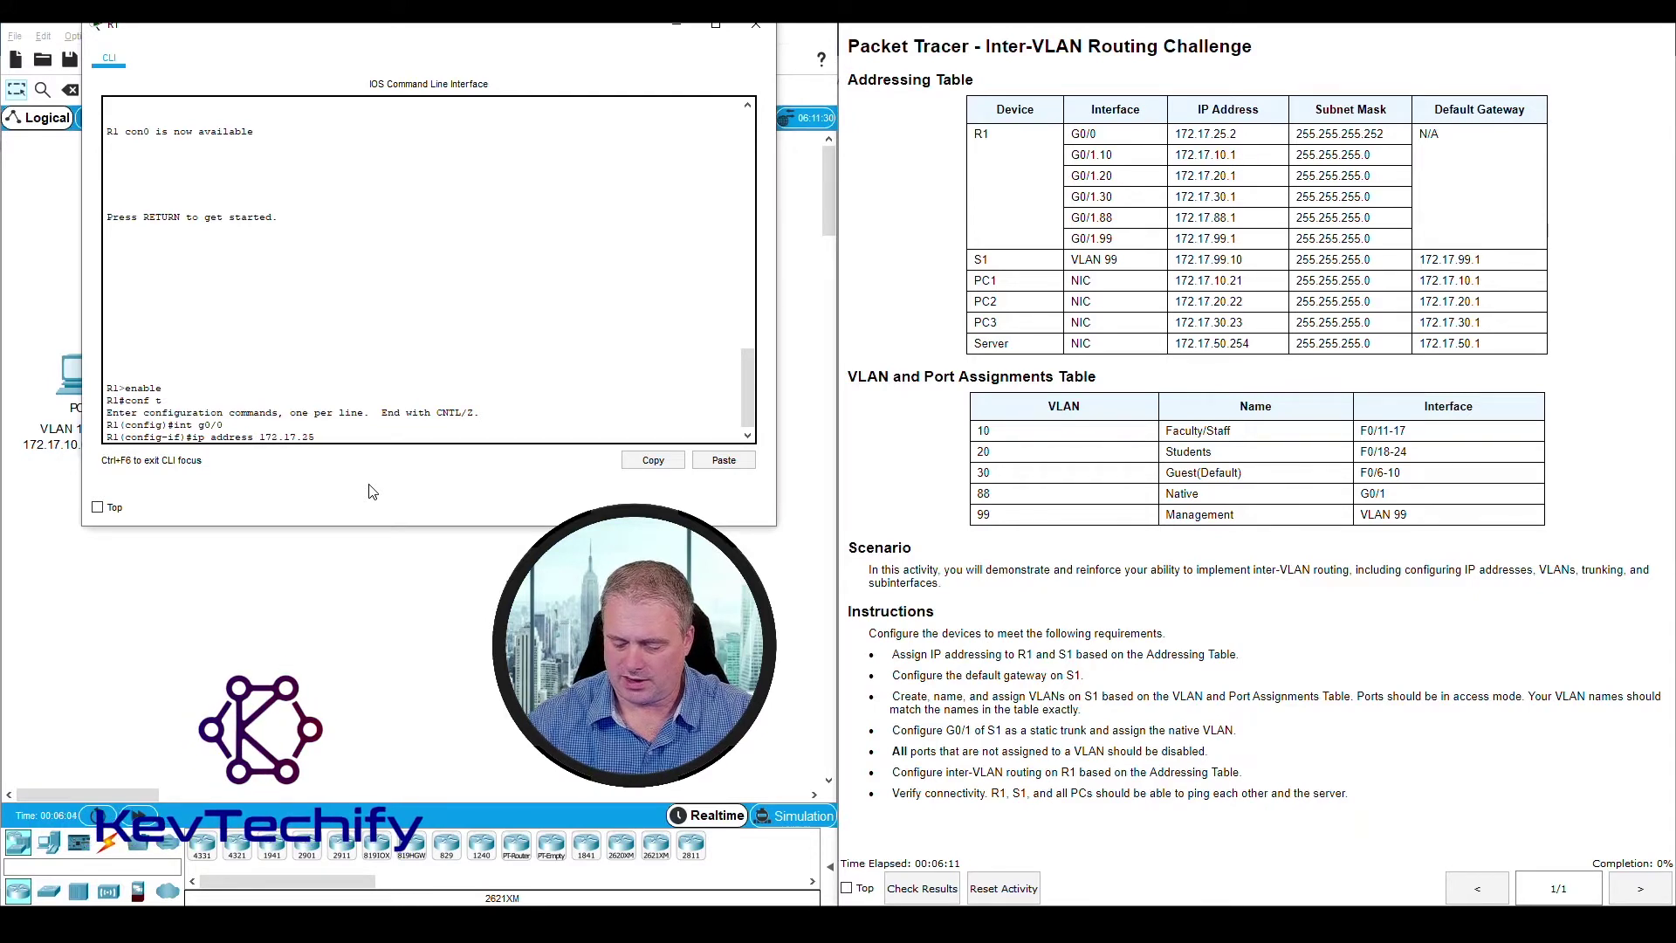
pyautogui.write('.2')
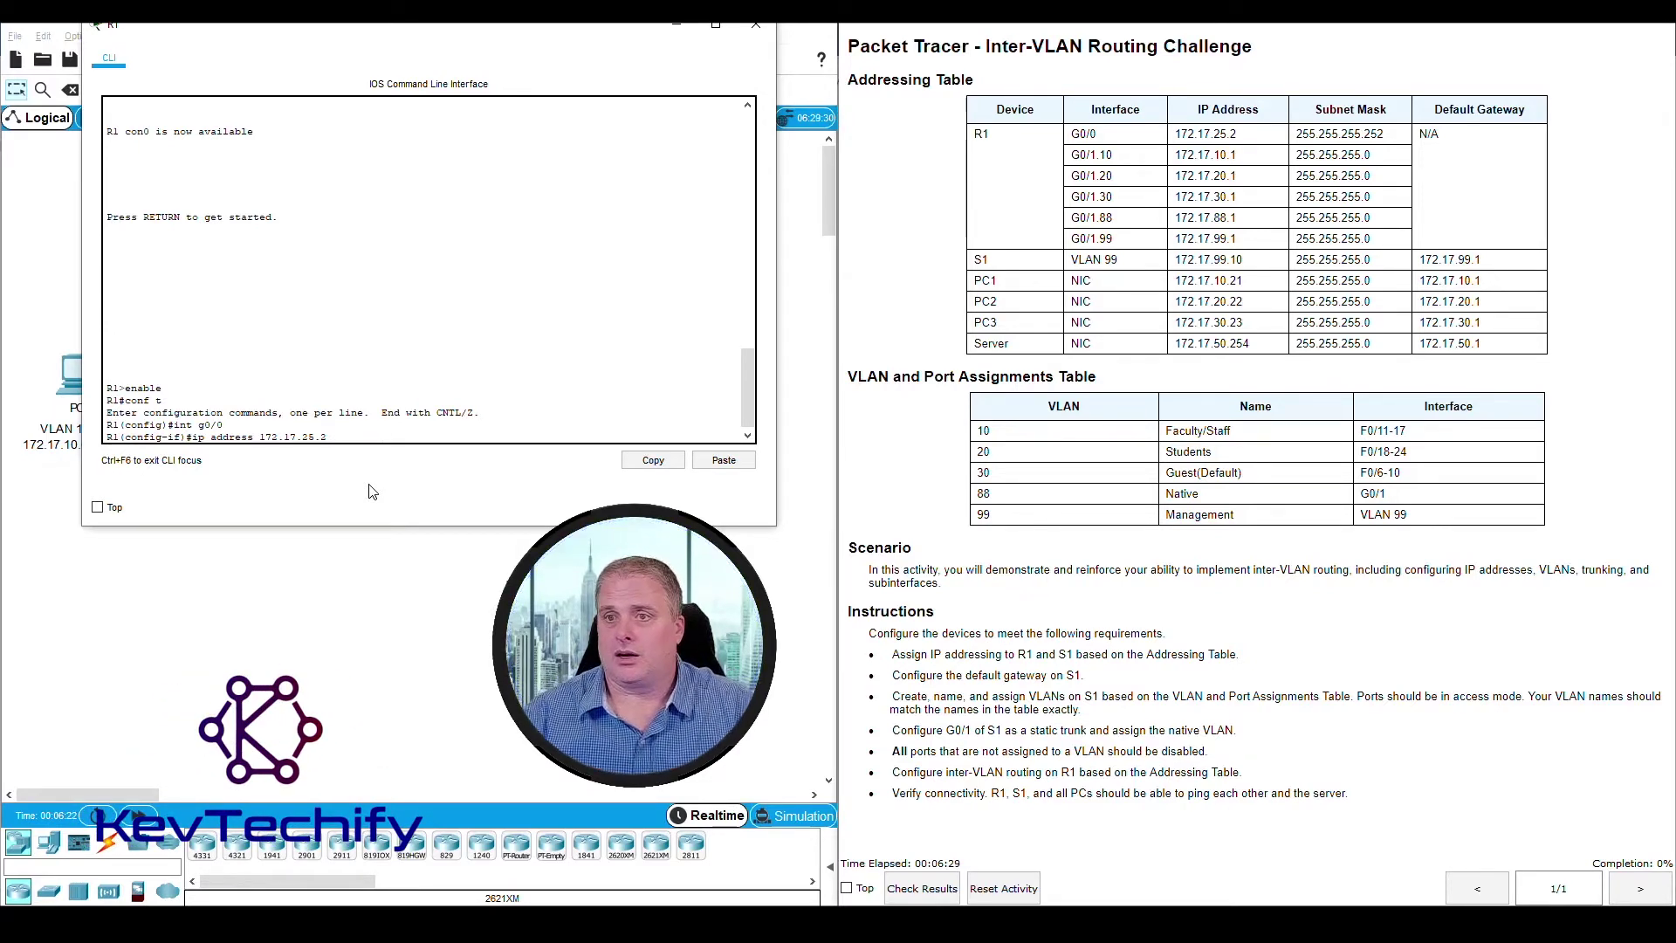
pyautogui.write('255')
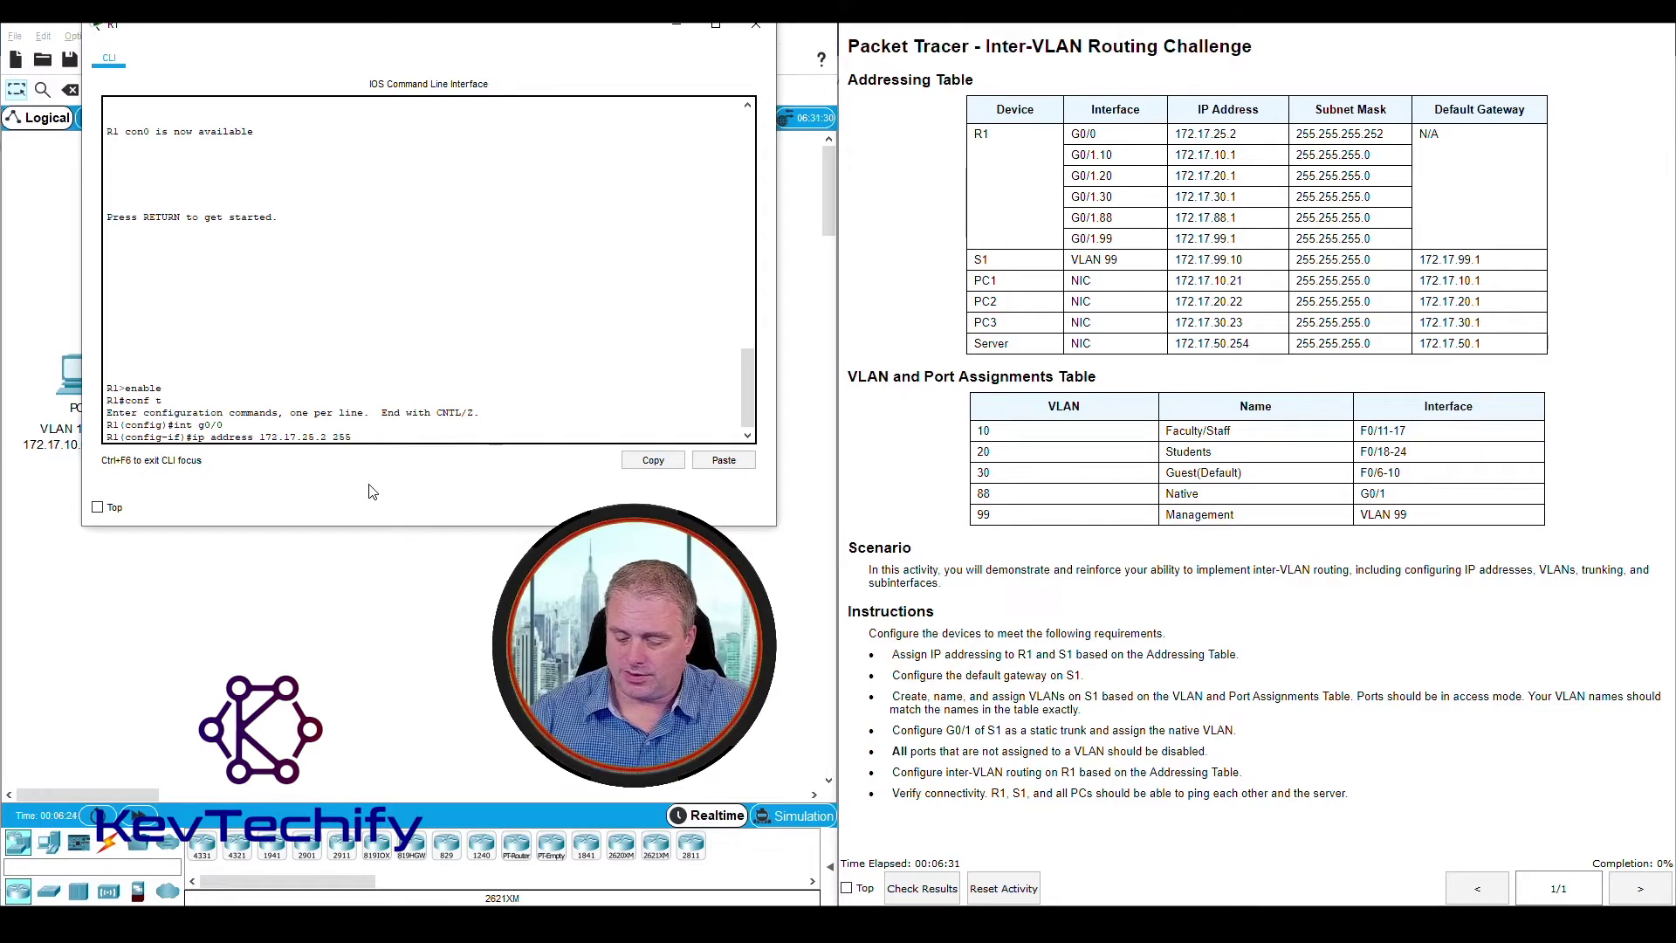
pyautogui.write('.255.255.')
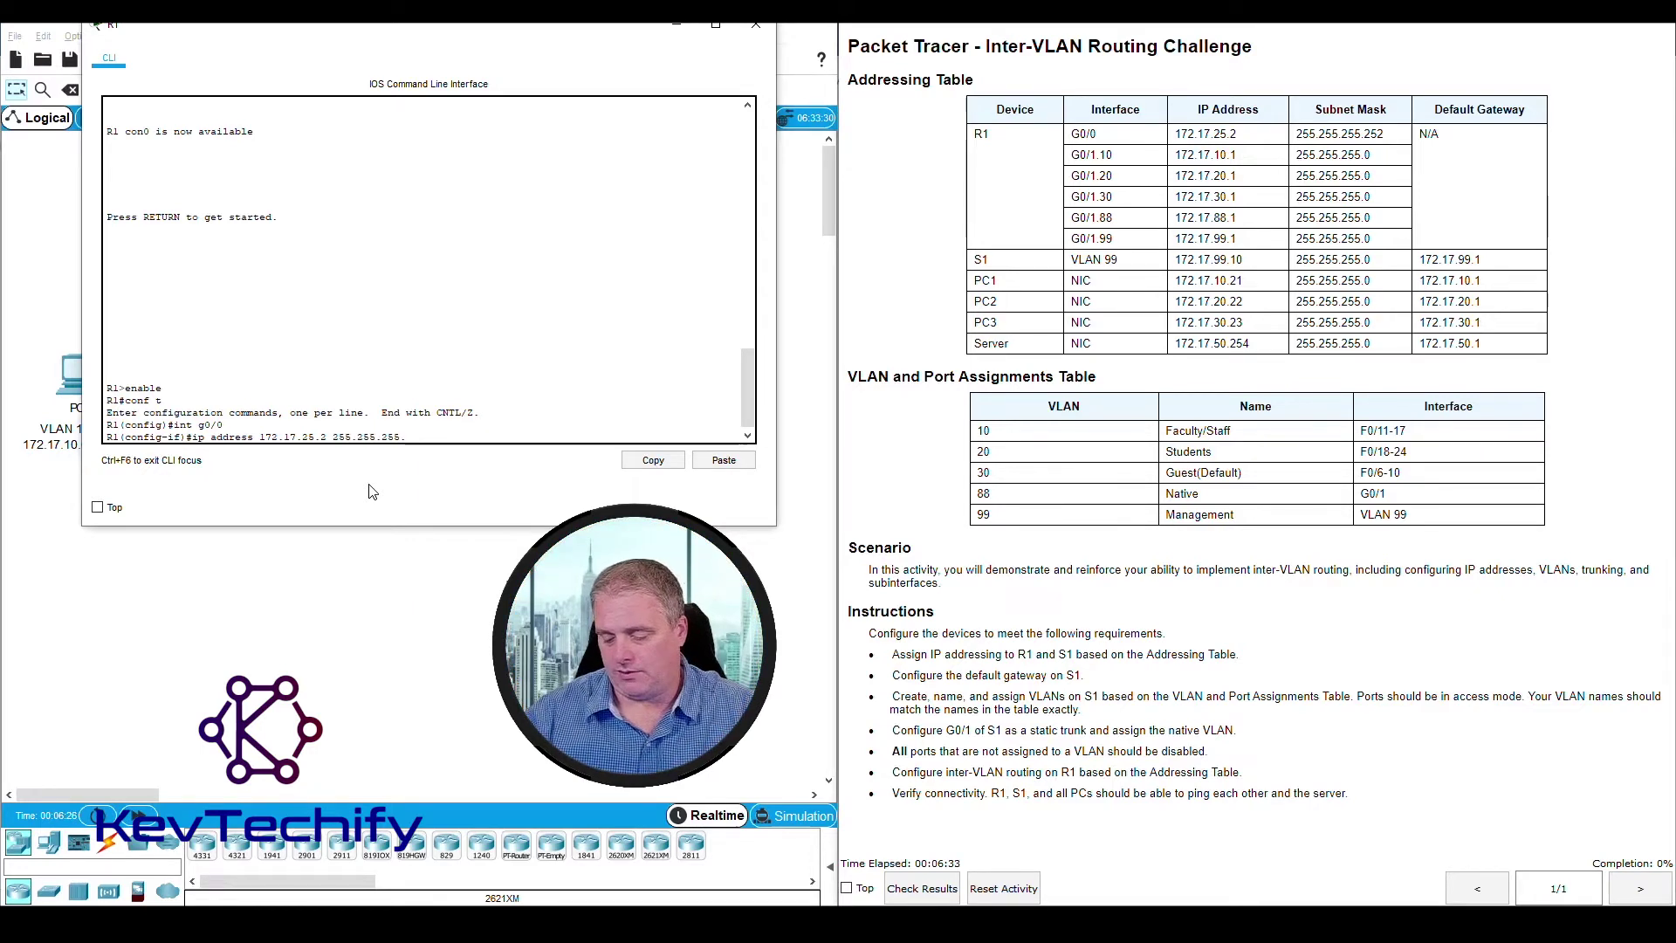
pyautogui.write('252')
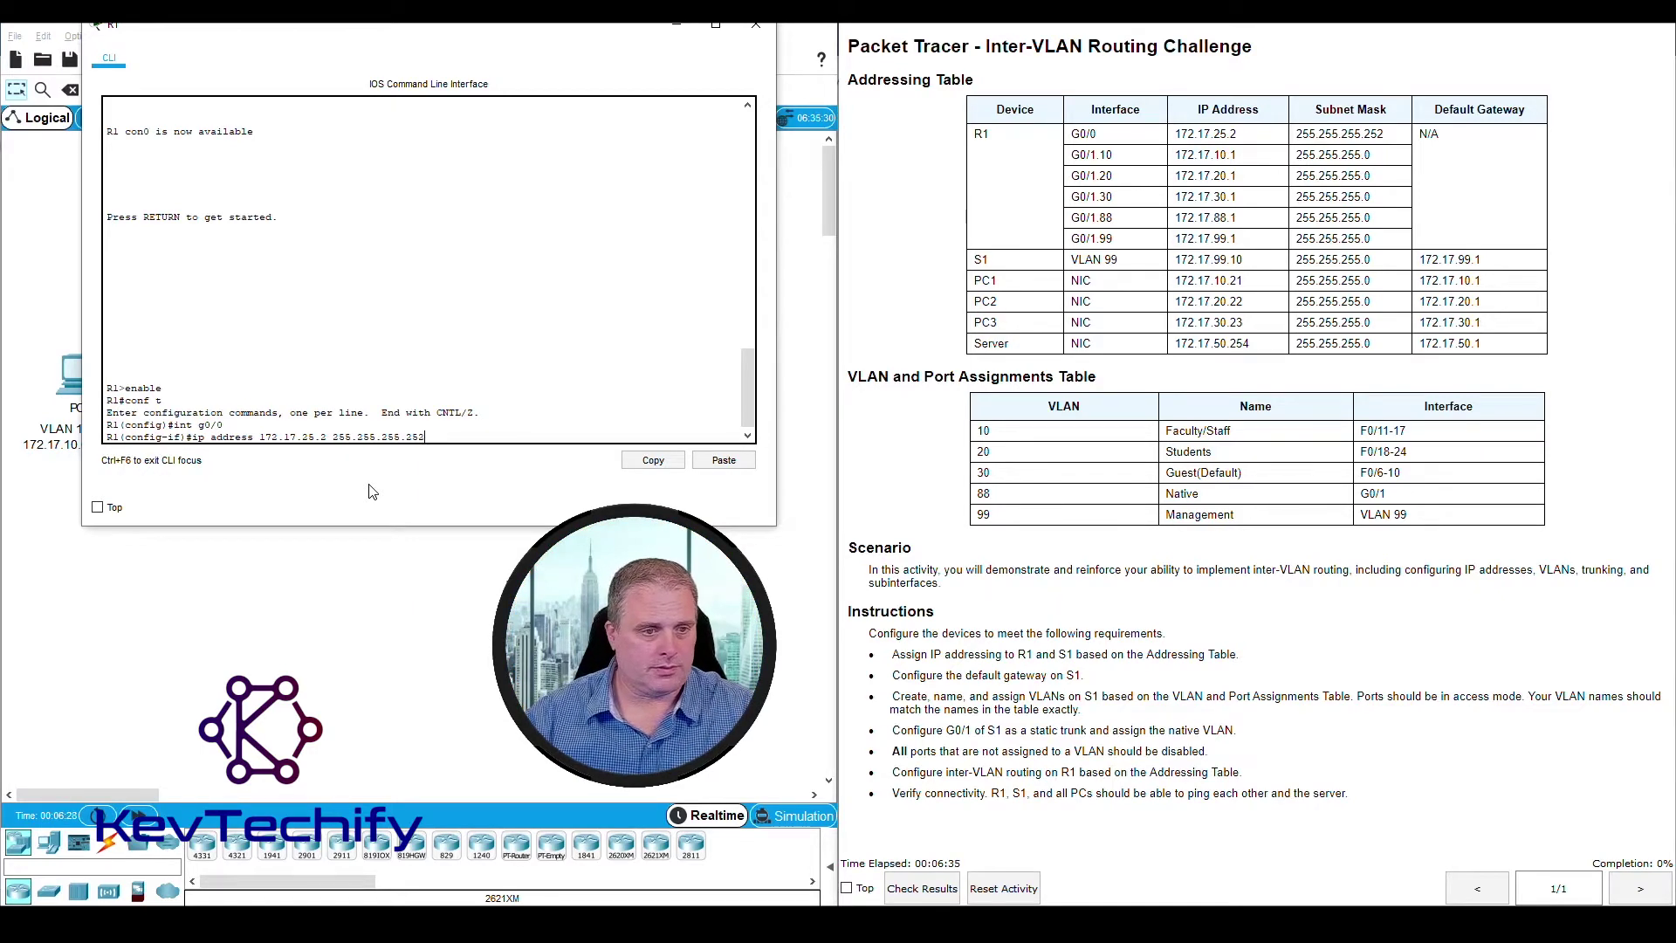
pyautogui.write('52')
pyautogui.press('Return')
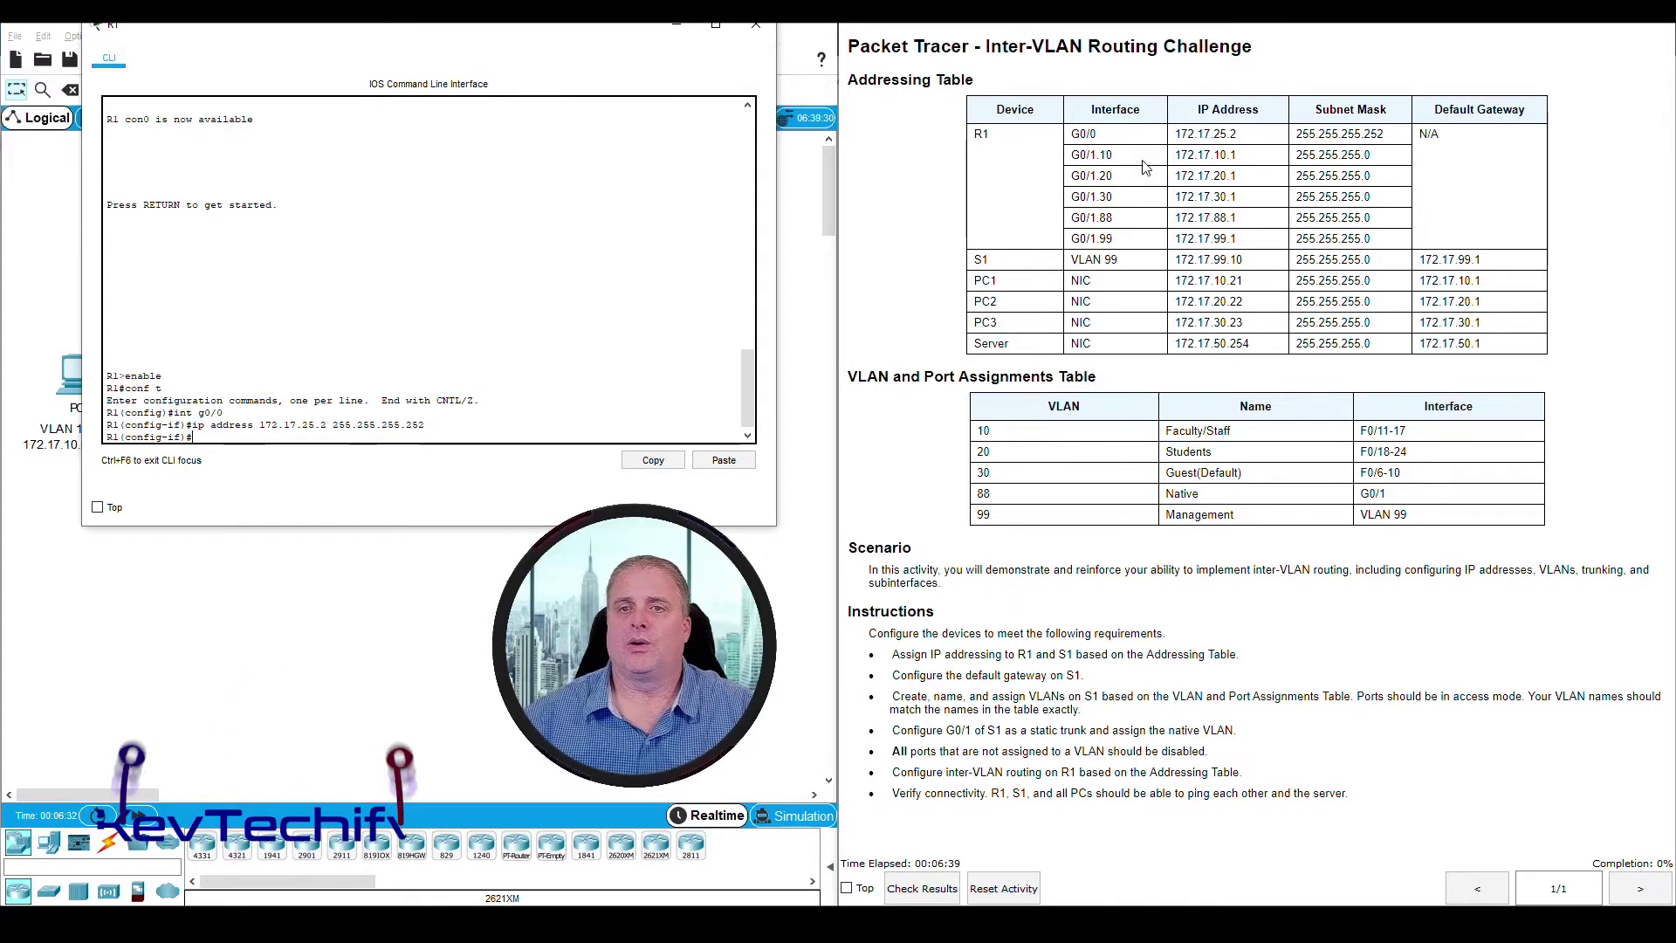
# Consult the G0/1.10 row of the addressing table and enter configuration mode for subinterface g0/1.10 on R1
pyautogui.moveTo(1069, 155); pyautogui.dragTo(1379, 165)
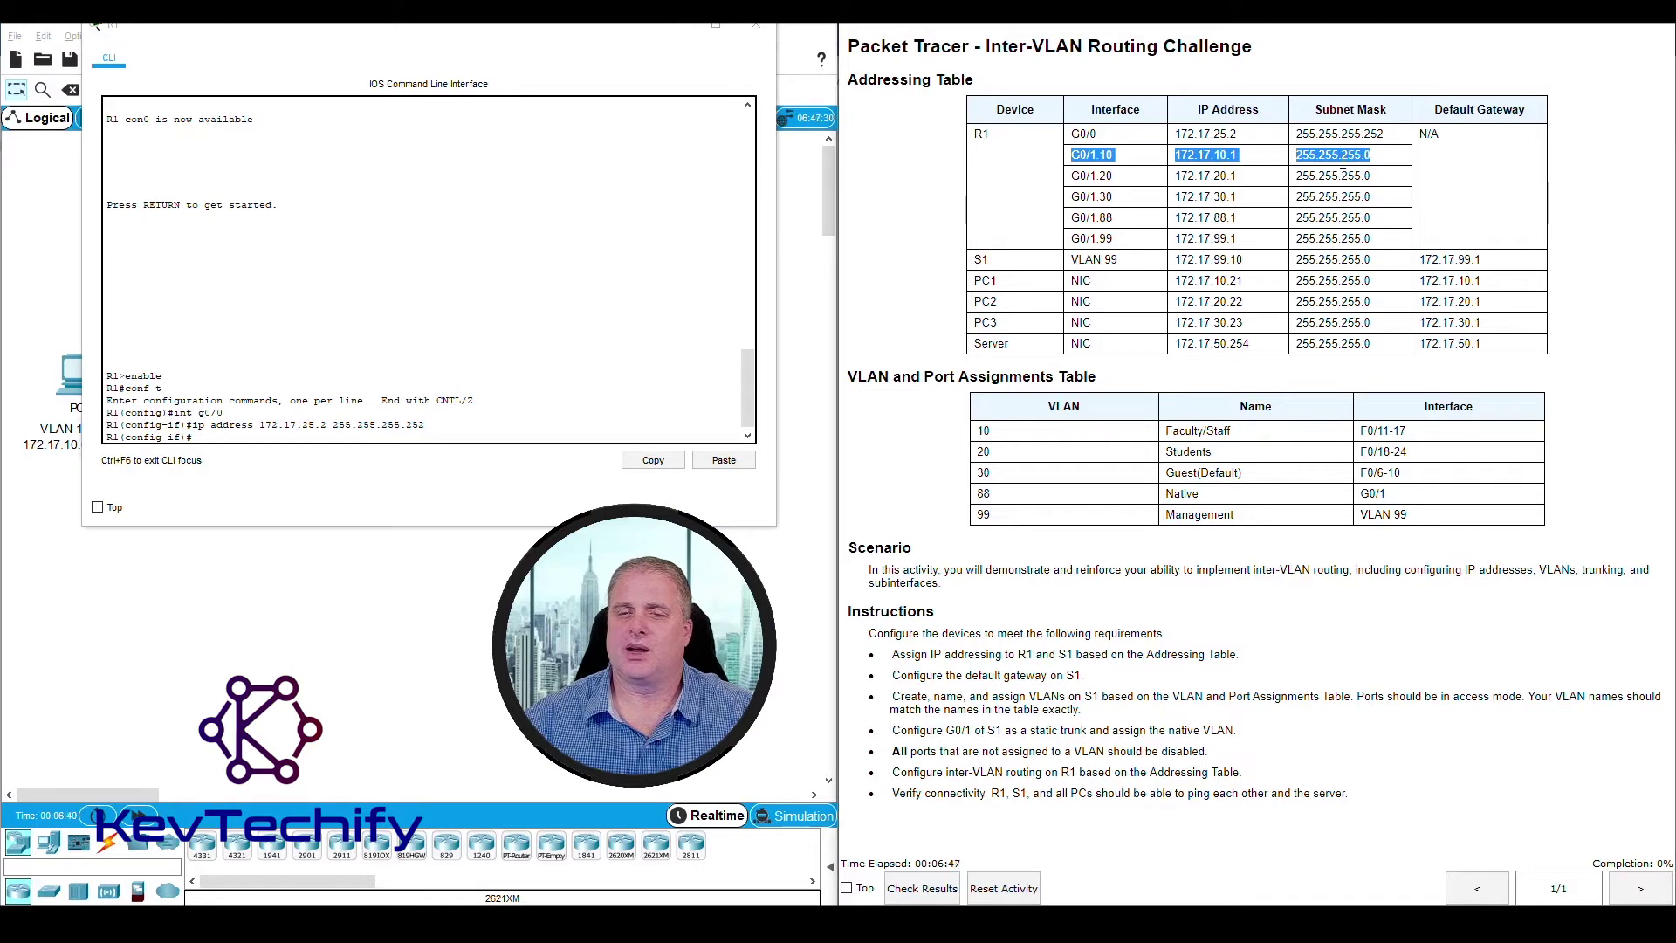
pyautogui.click(273, 436)
pyautogui.write('int g')
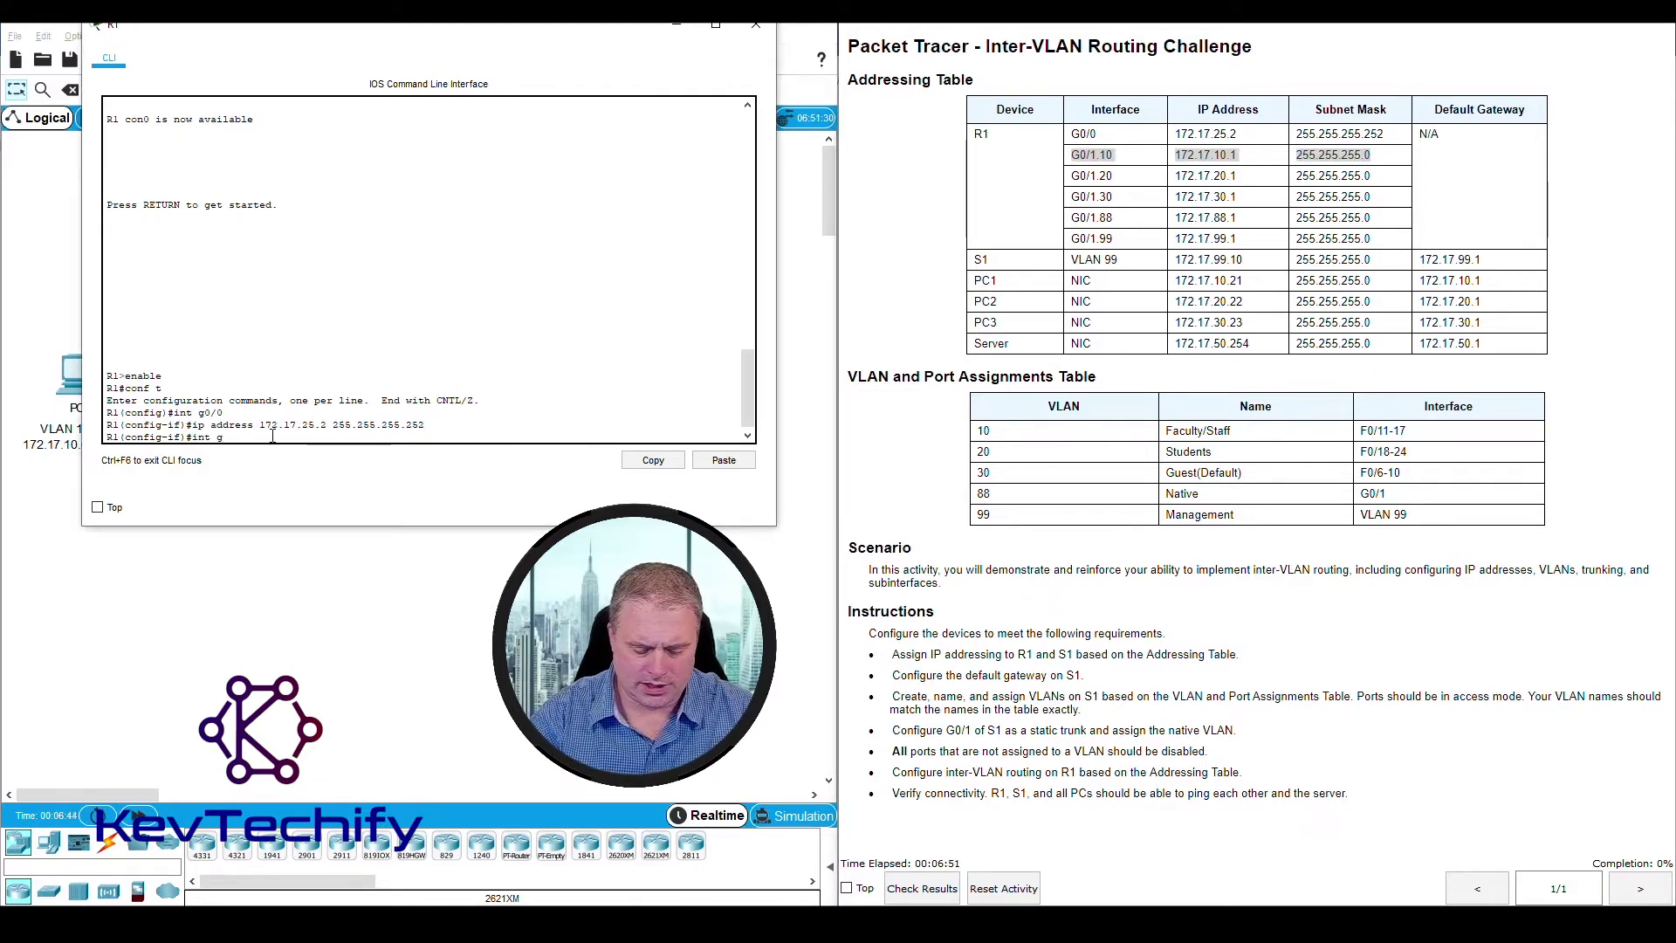
pyautogui.write('0/1.')
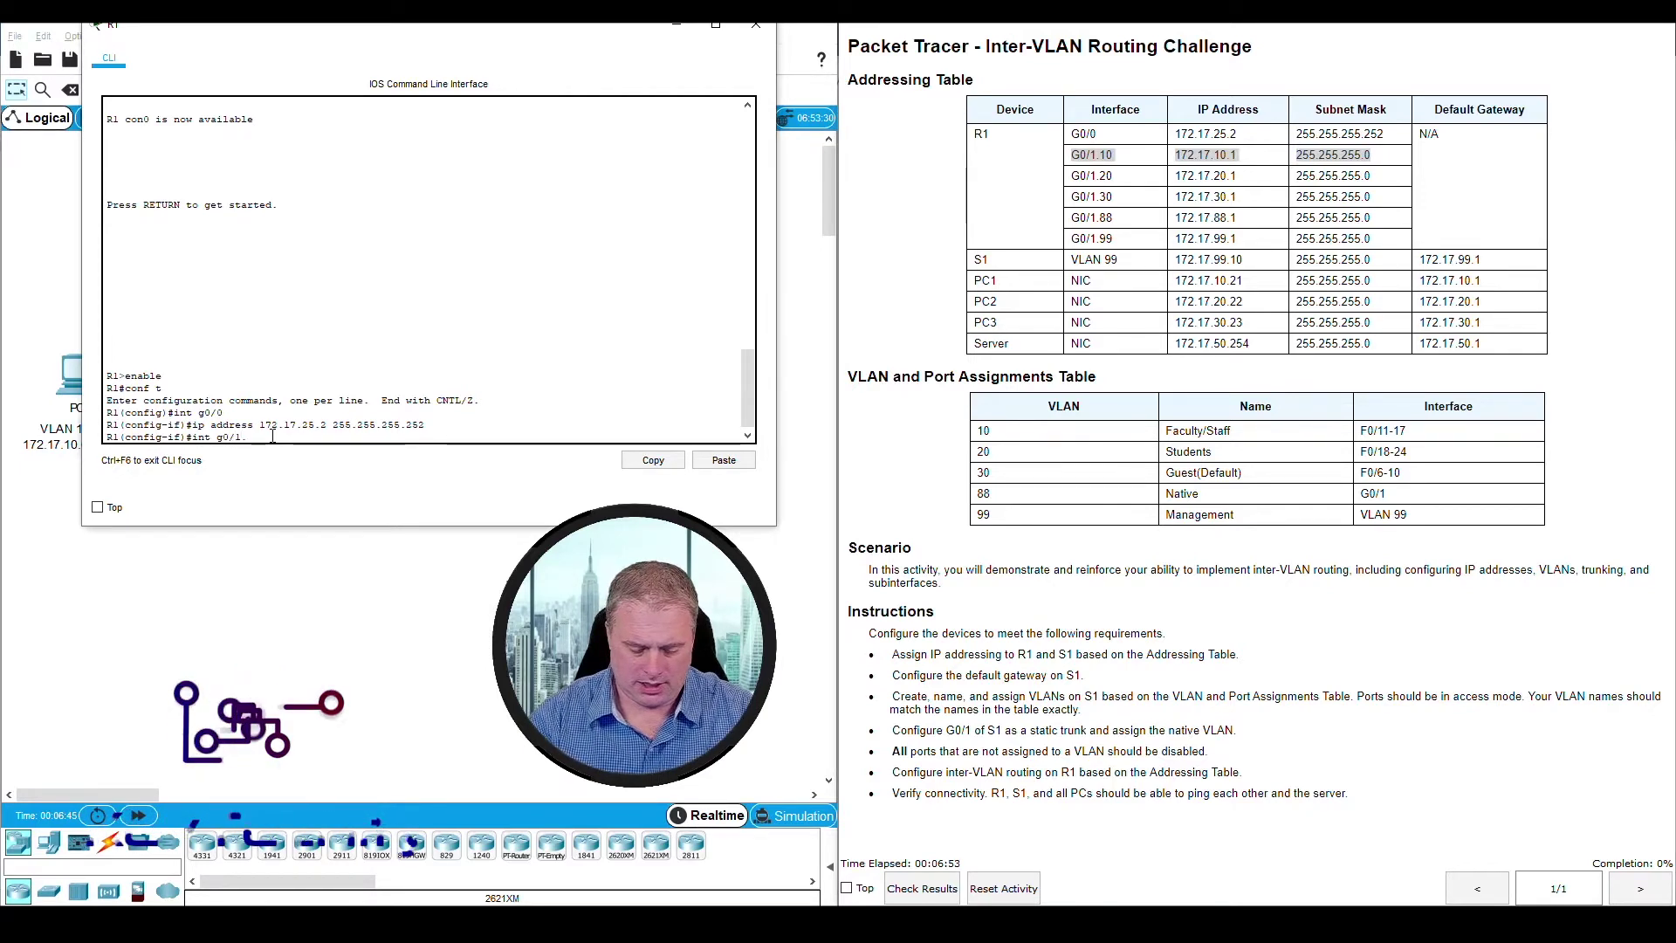
pyautogui.write('10')
pyautogui.press('Return')
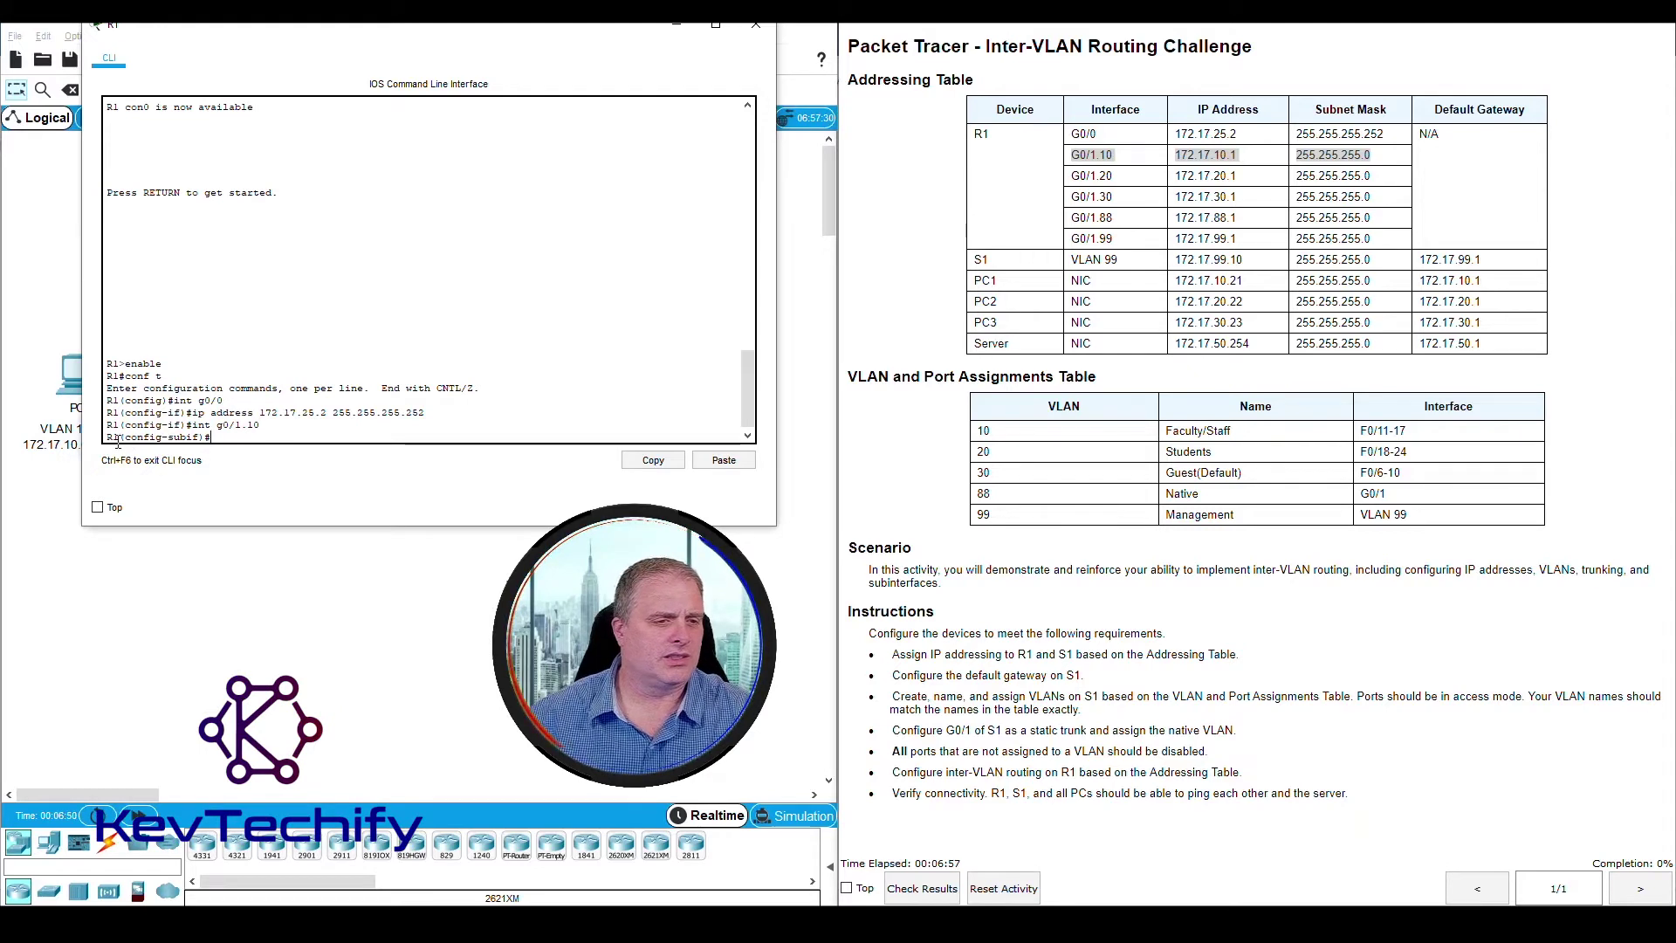
pyautogui.moveTo(144, 440); pyautogui.dragTo(194, 438)
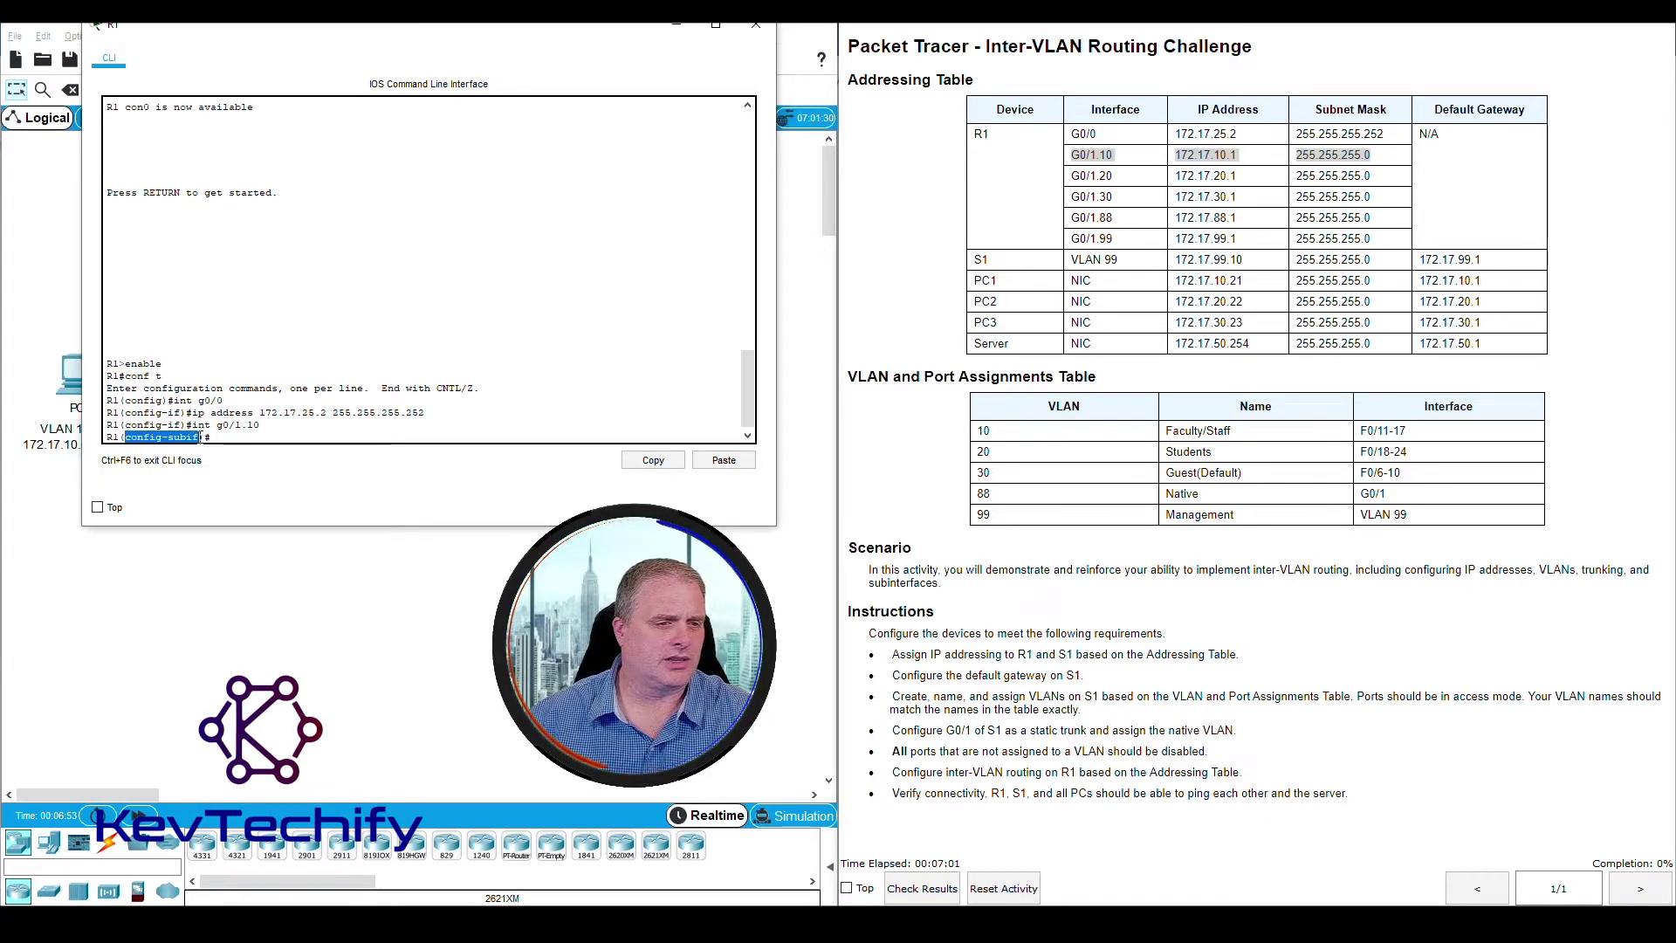
# Try to assign IP address 172.17.10.1 with mask 255.255.255.0 to subinterface g0/1.10, and read the router's response
pyautogui.click(245, 439)
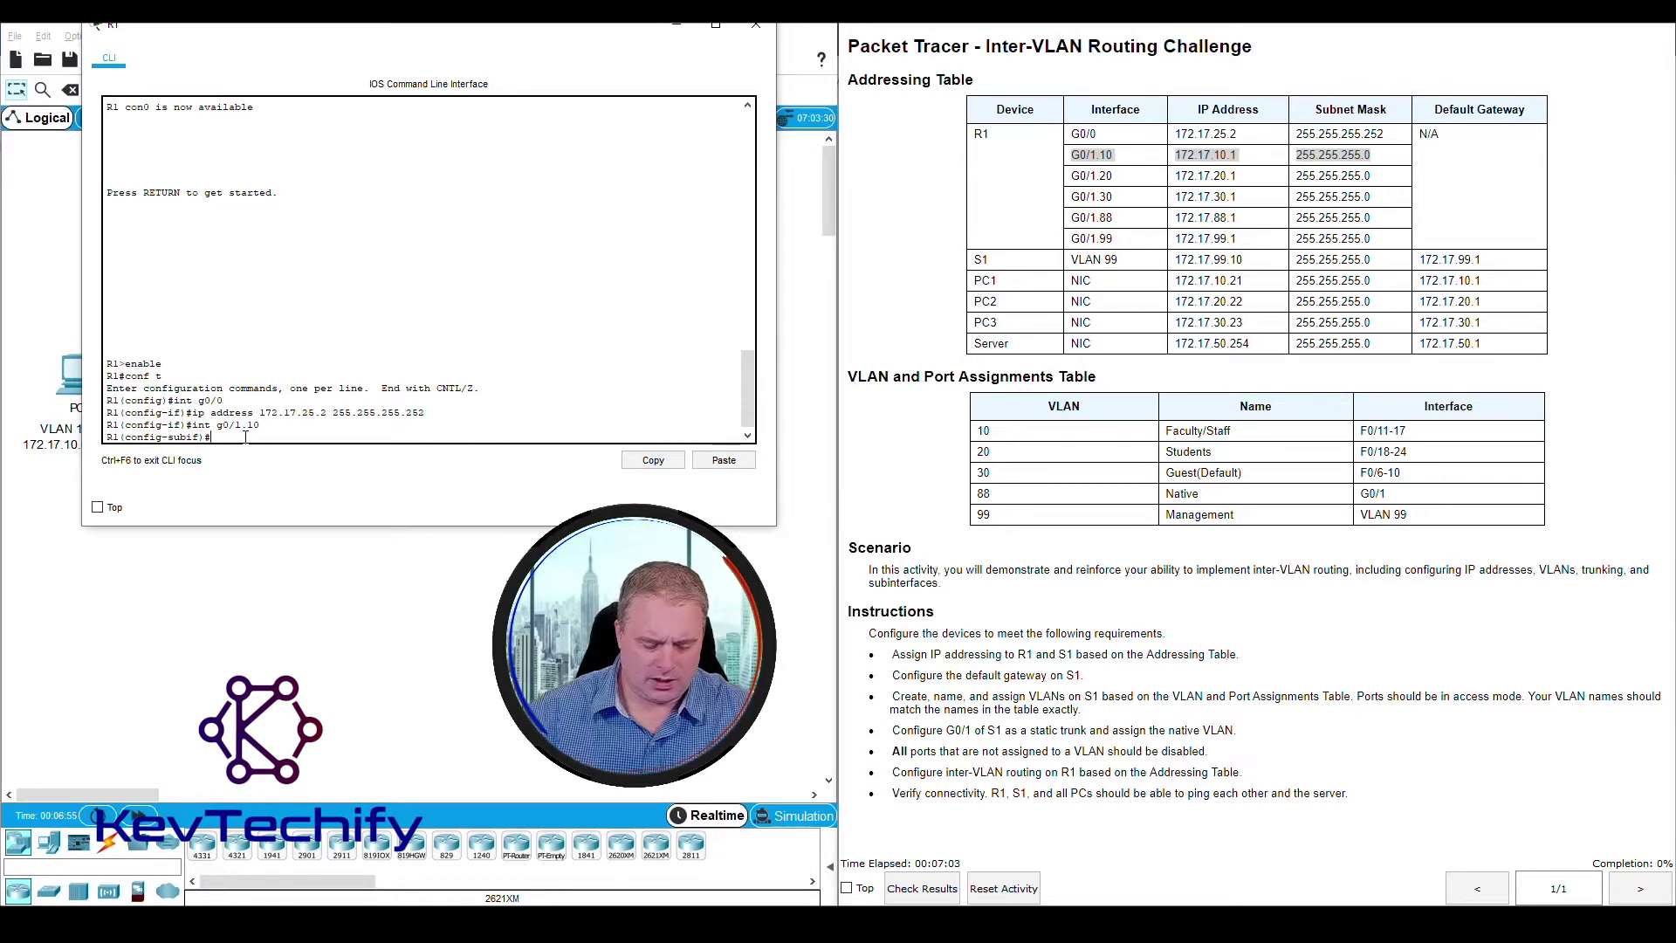
pyautogui.write('ip address')
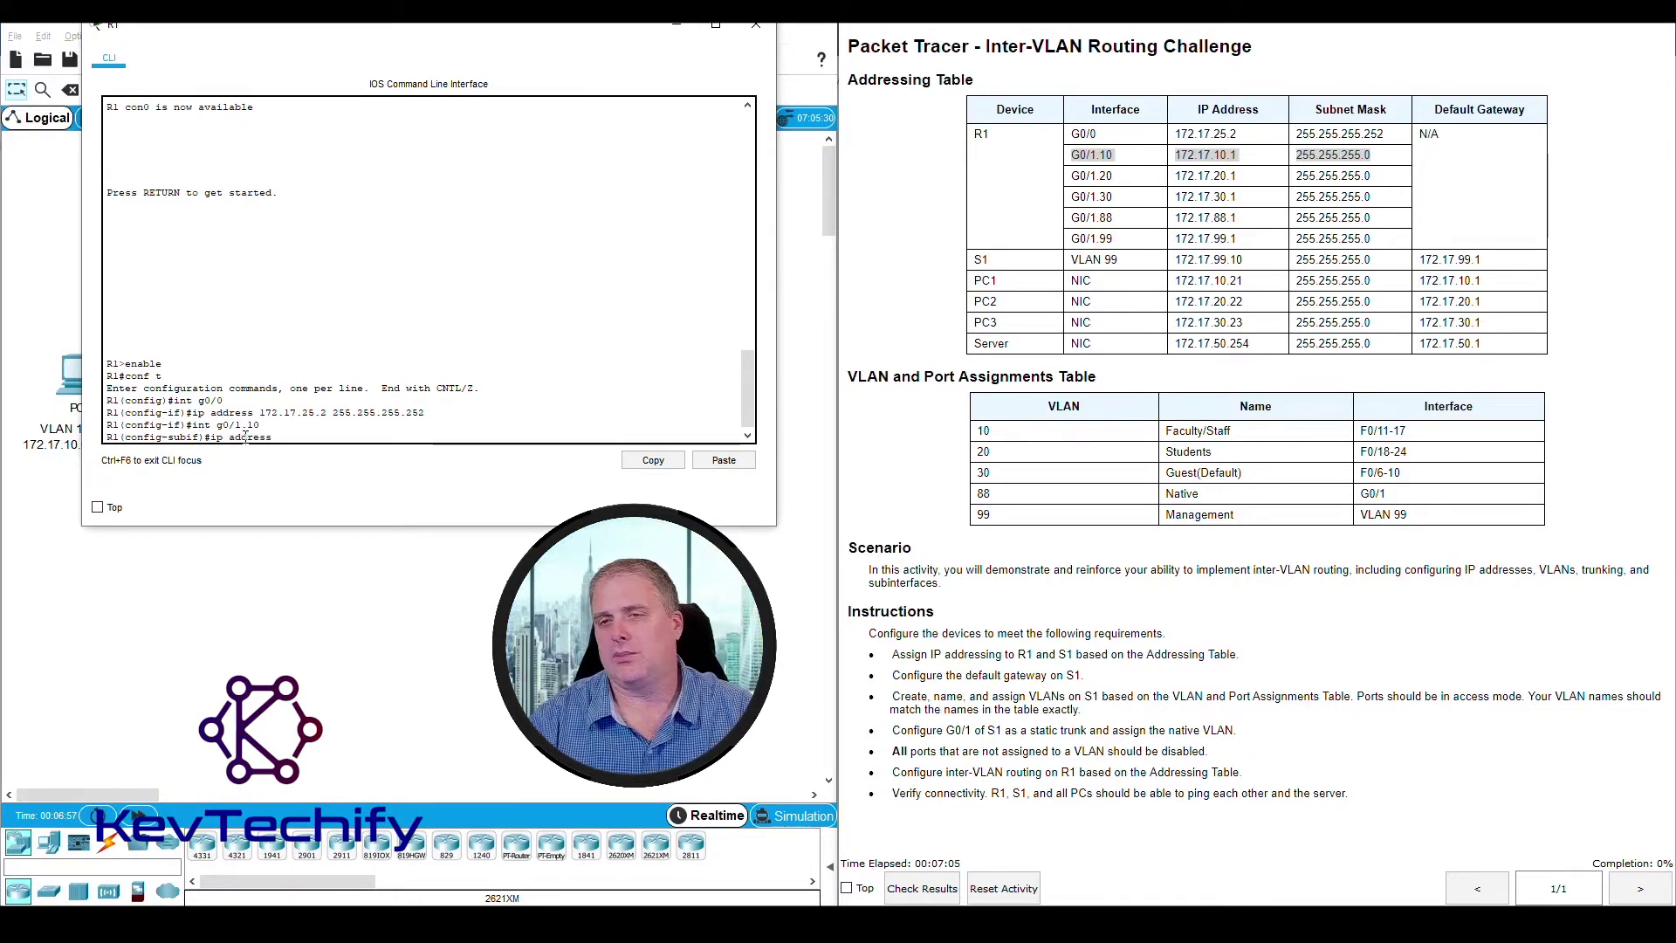
pyautogui.write(' 172.1')
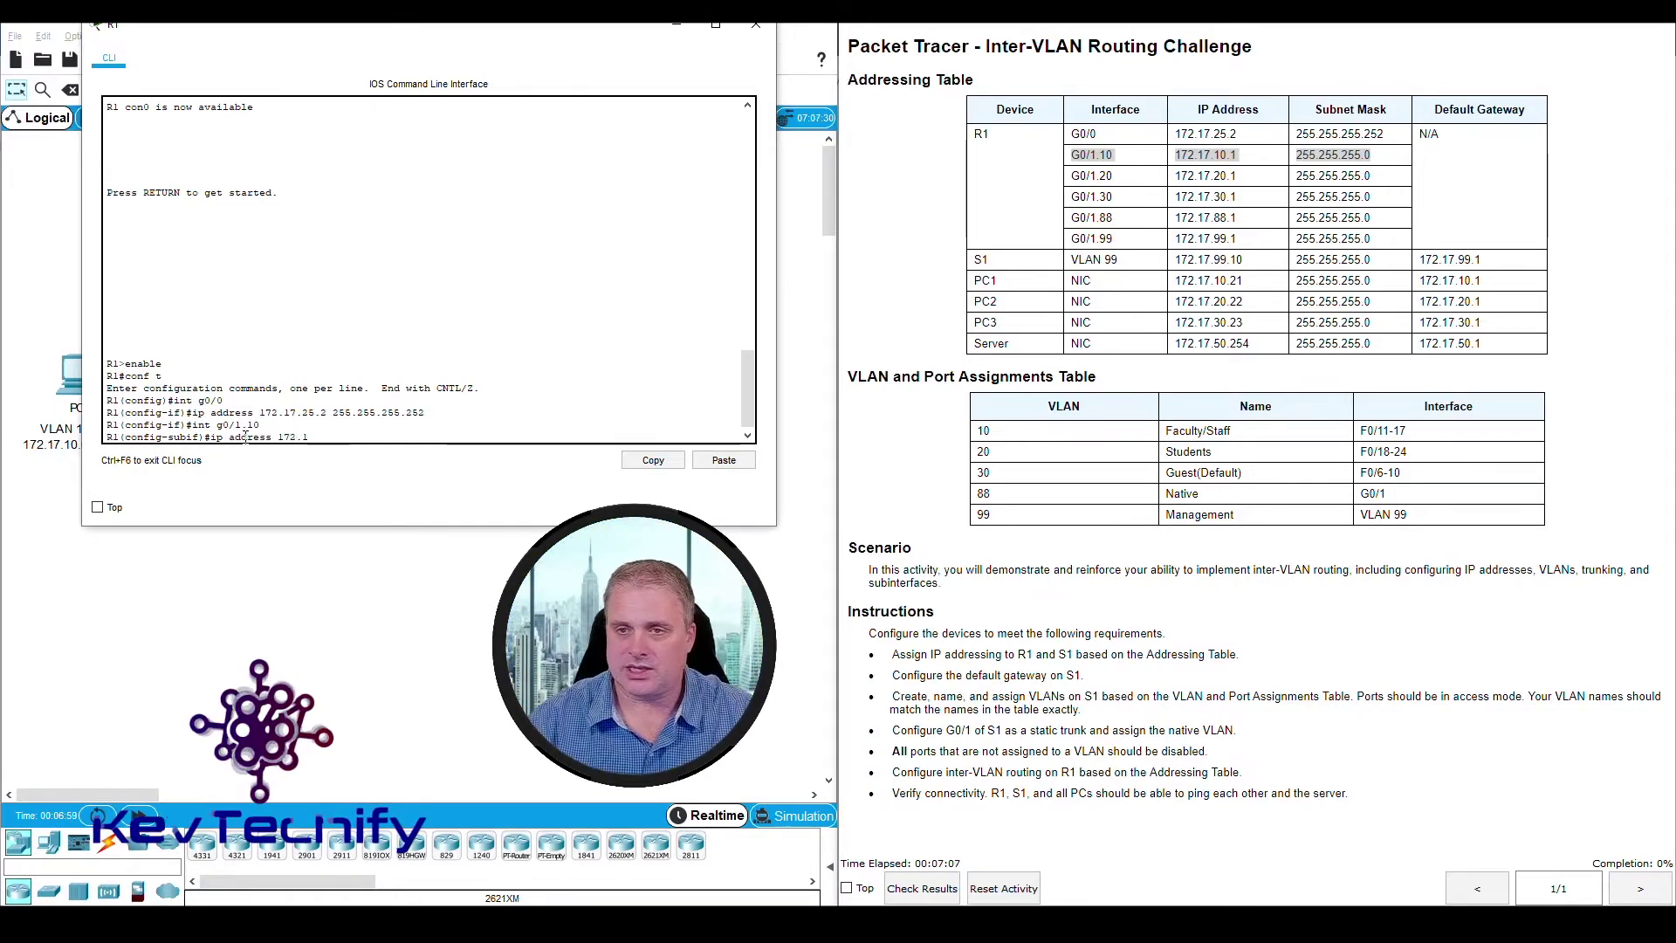
pyautogui.write('7.10.1')
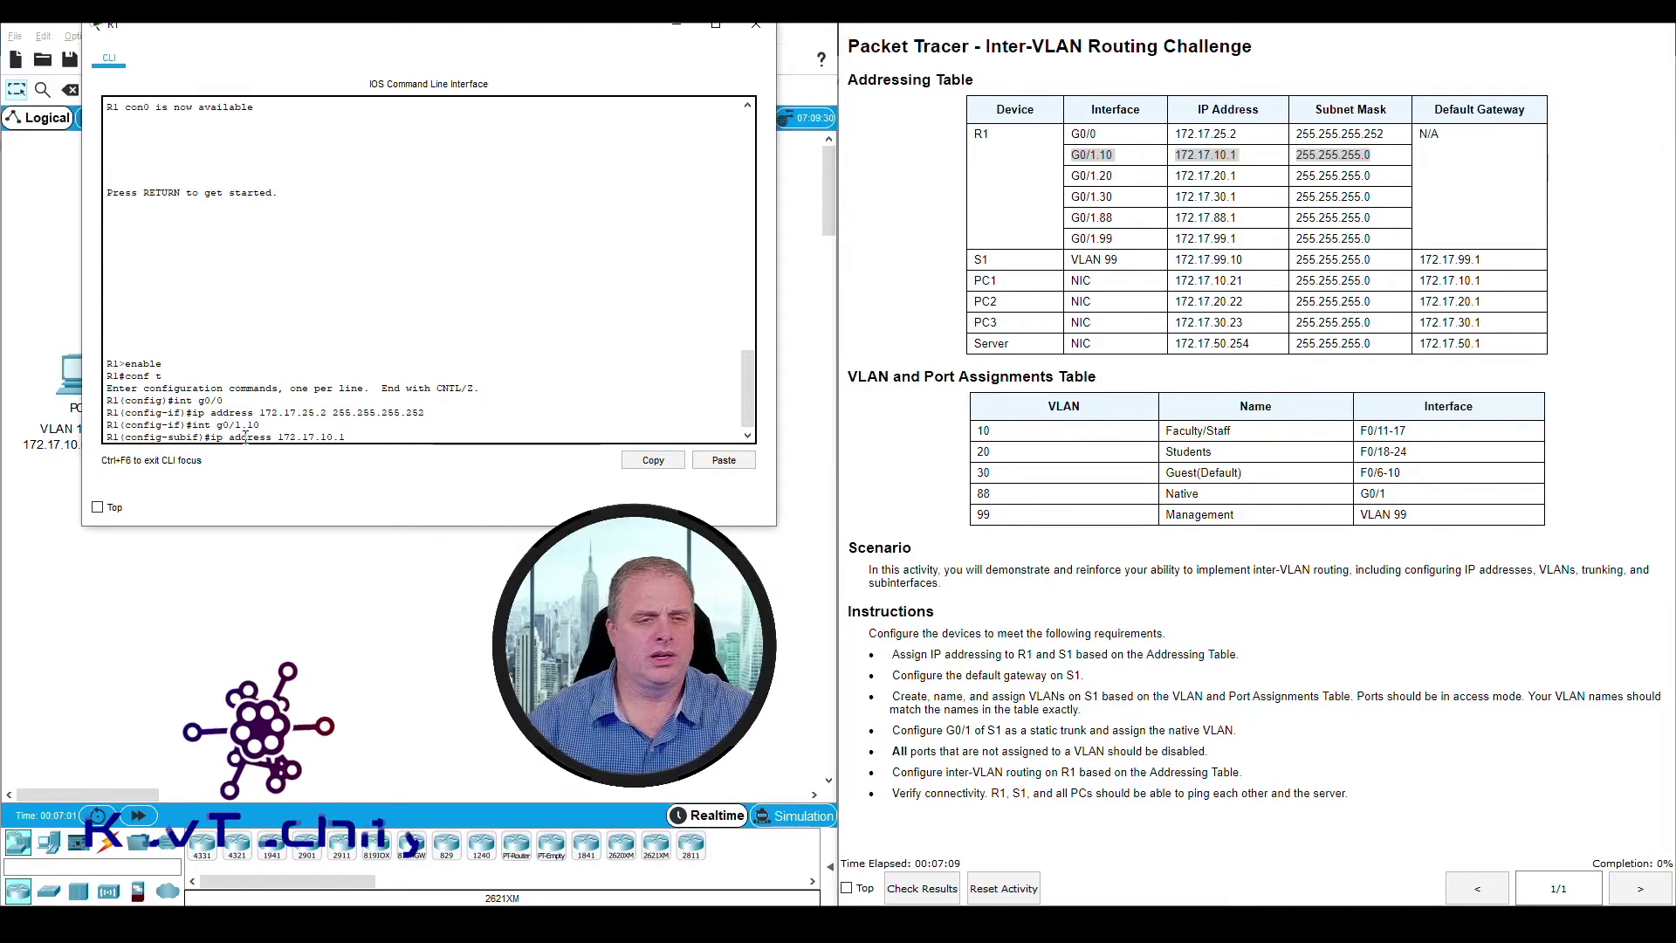
pyautogui.write(' 2')
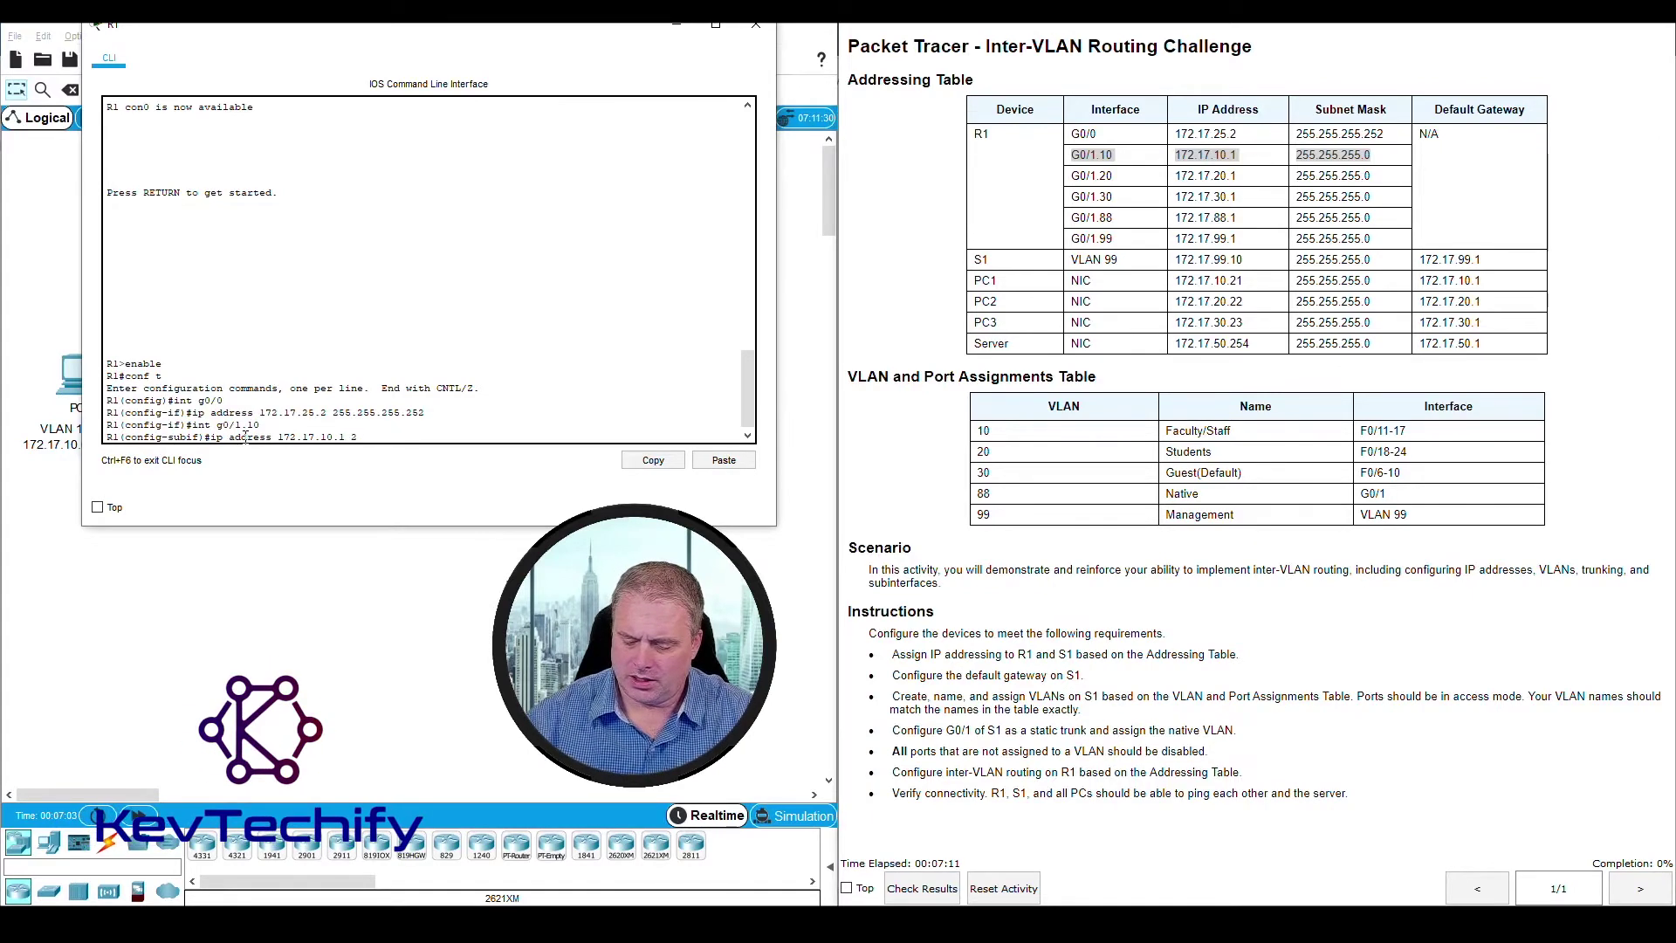
pyautogui.write('55.255.255')
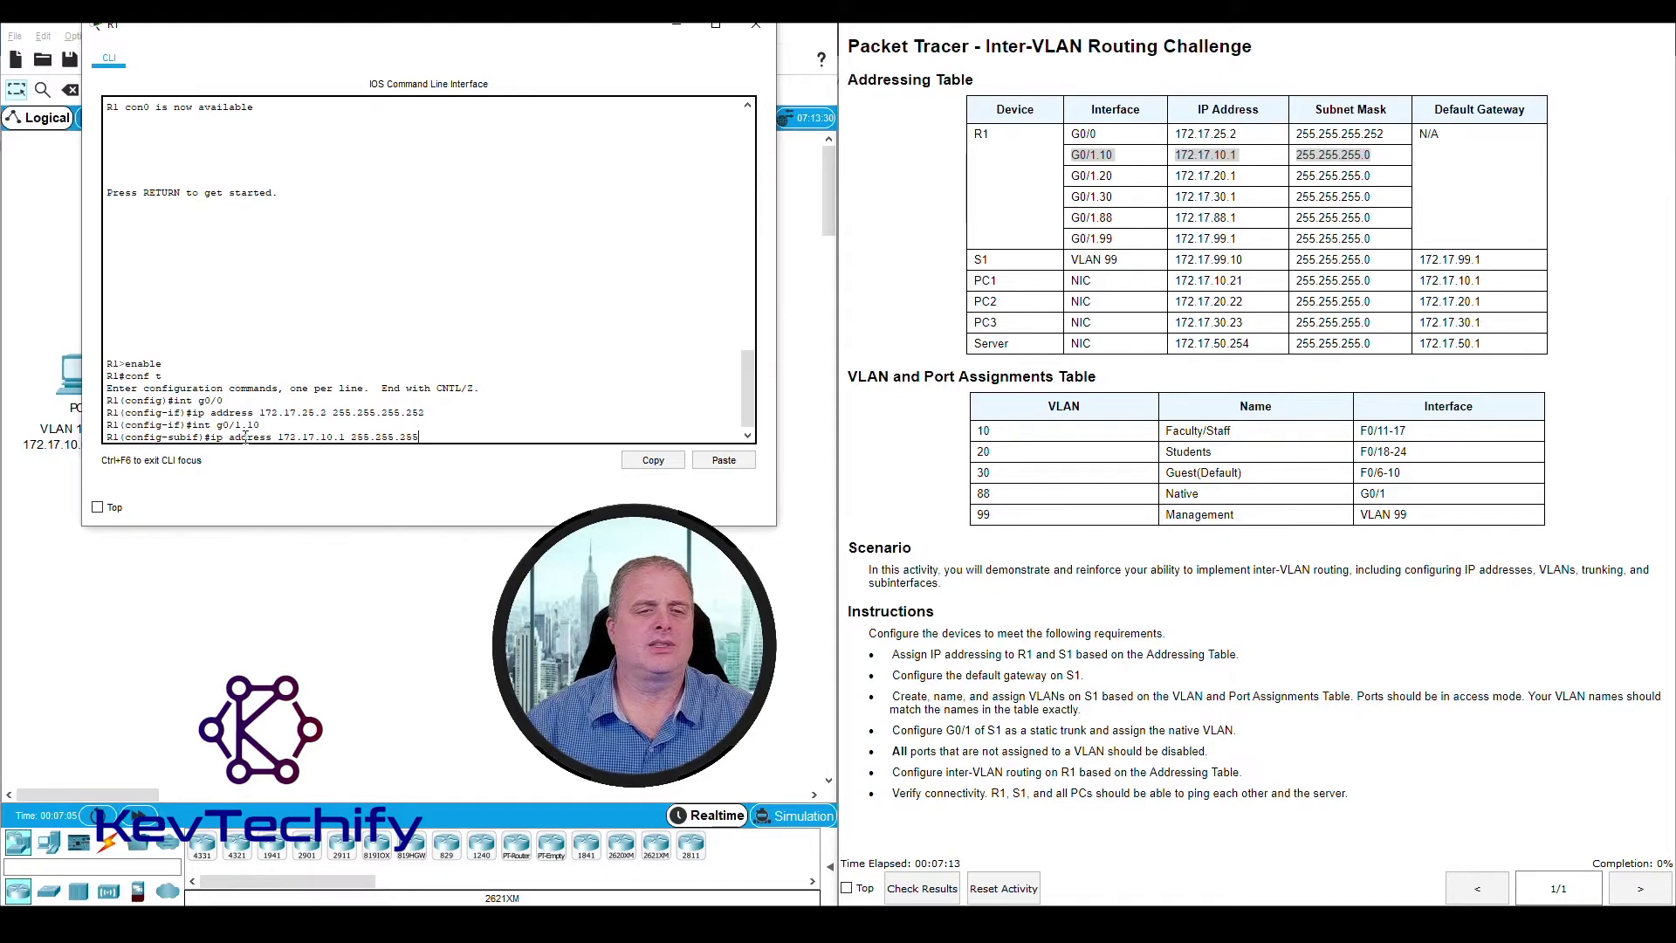
pyautogui.write('.')
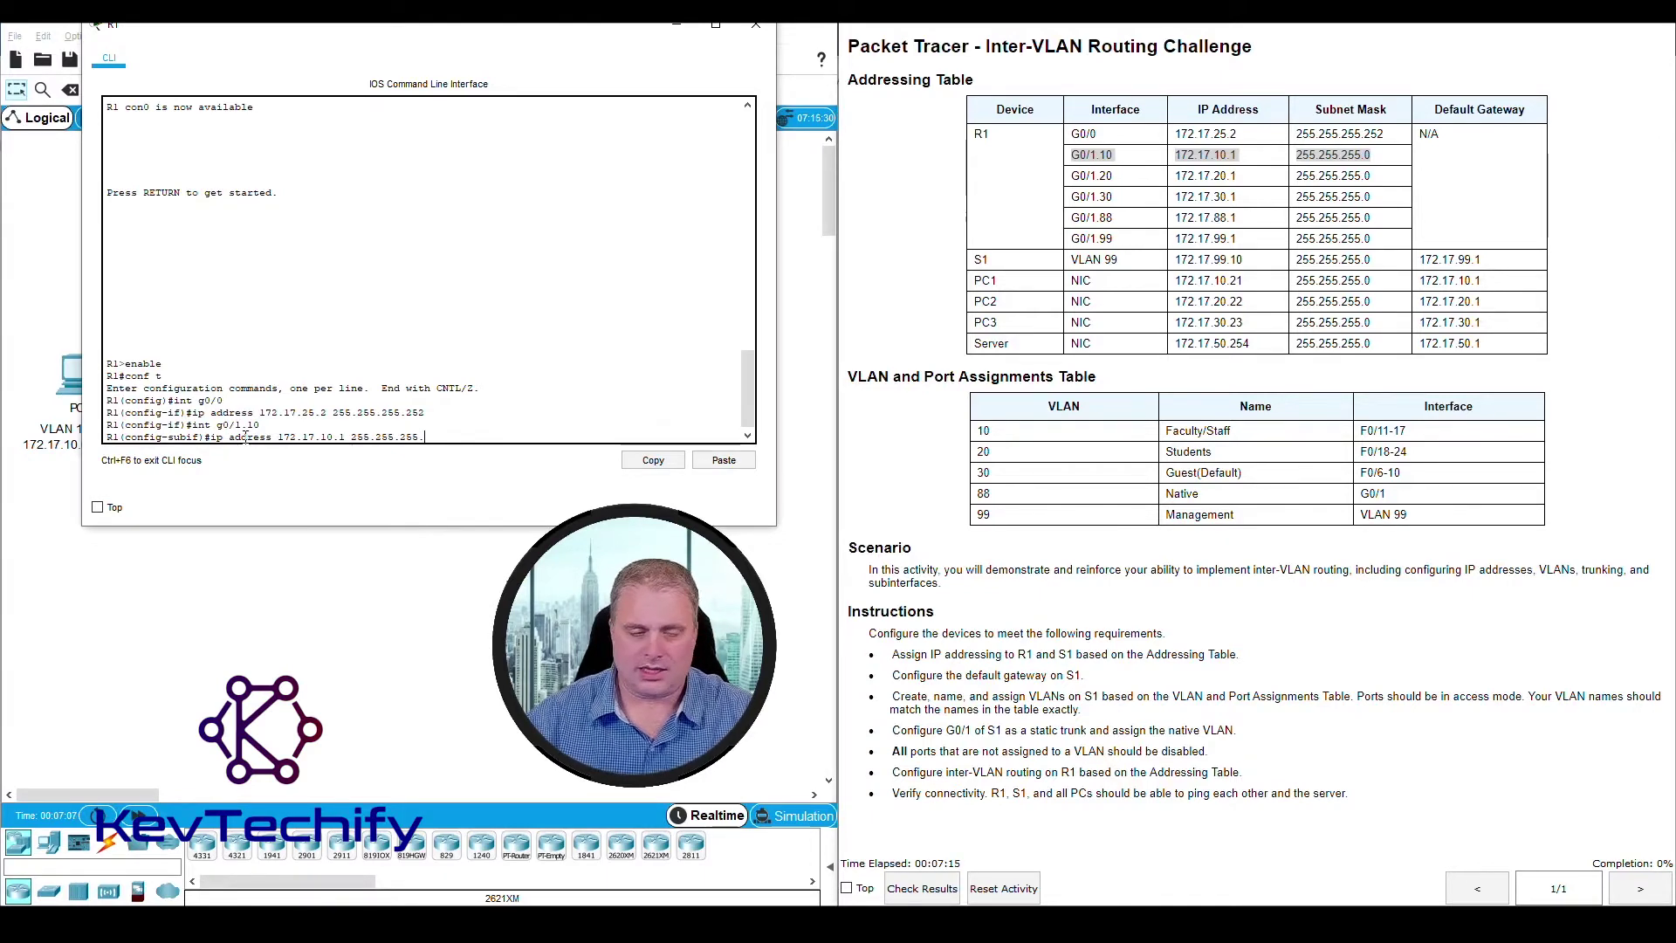
pyautogui.write('0')
pyautogui.press('Return')
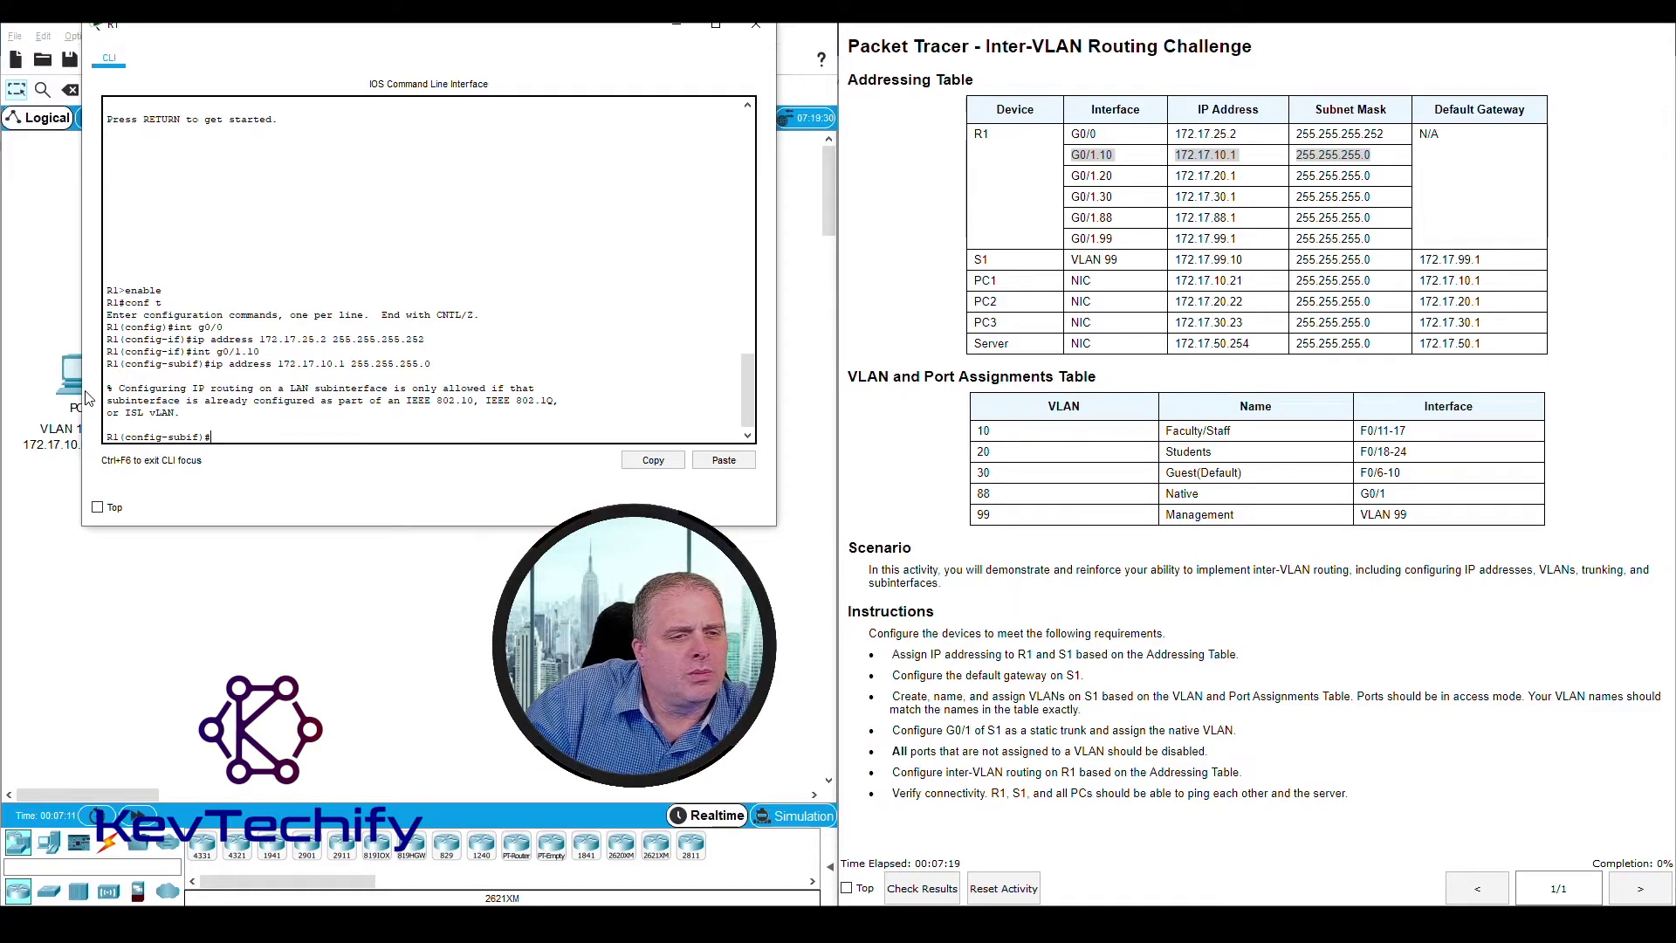
pyautogui.moveTo(122, 385); pyautogui.dragTo(193, 412)
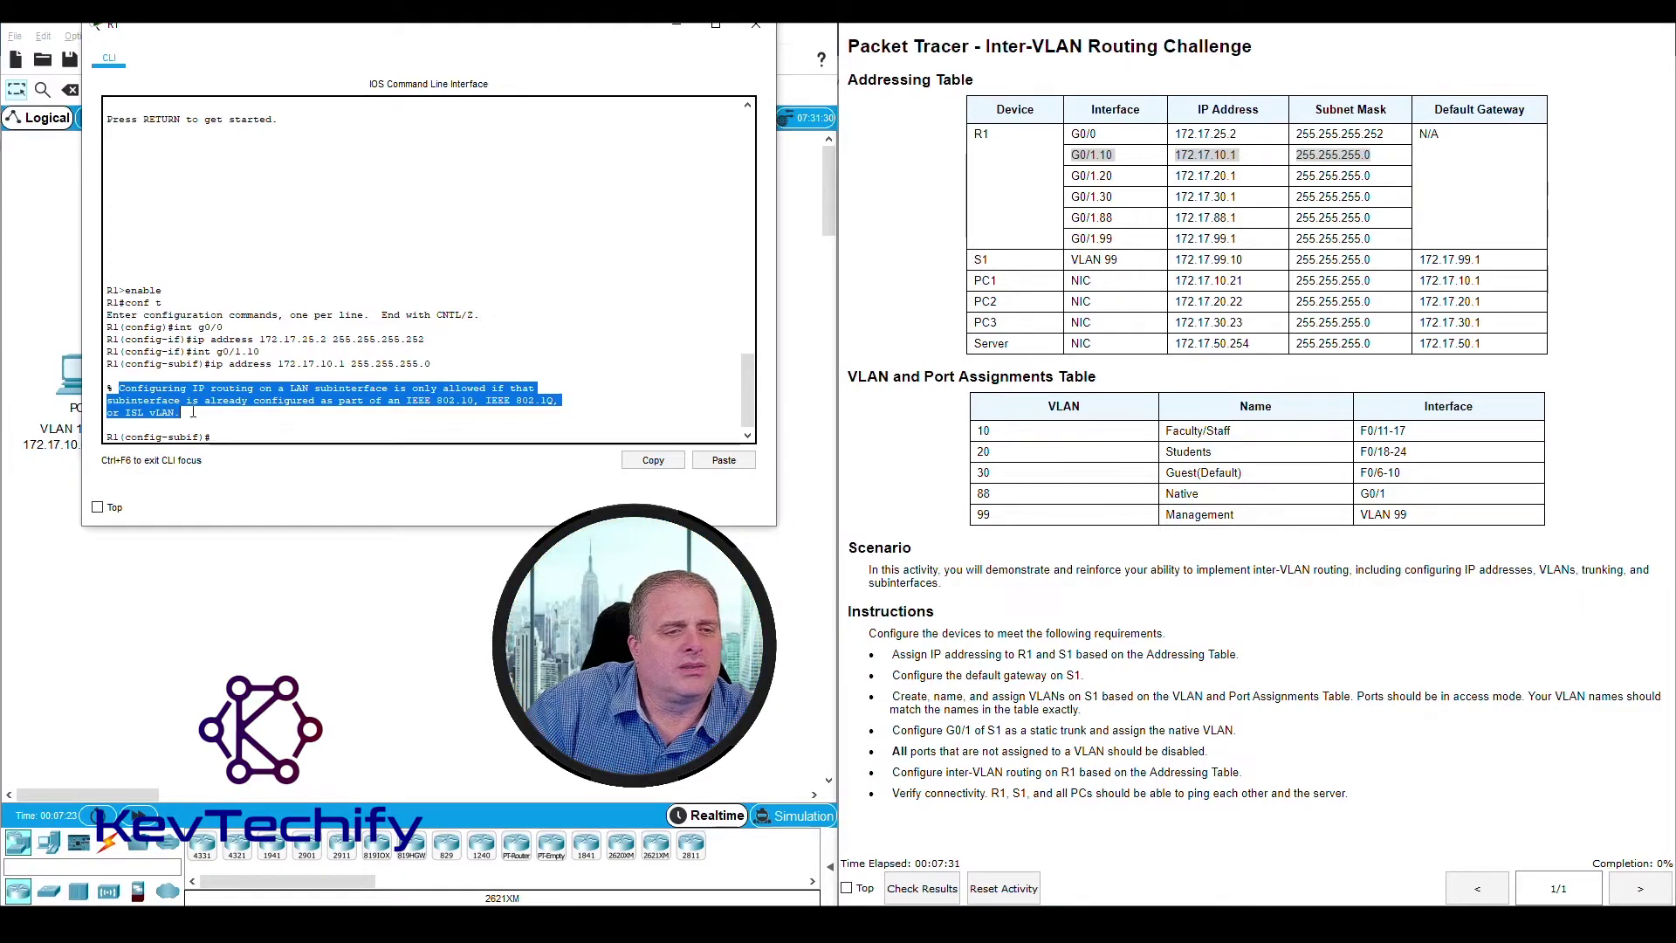
pyautogui.click(441, 402)
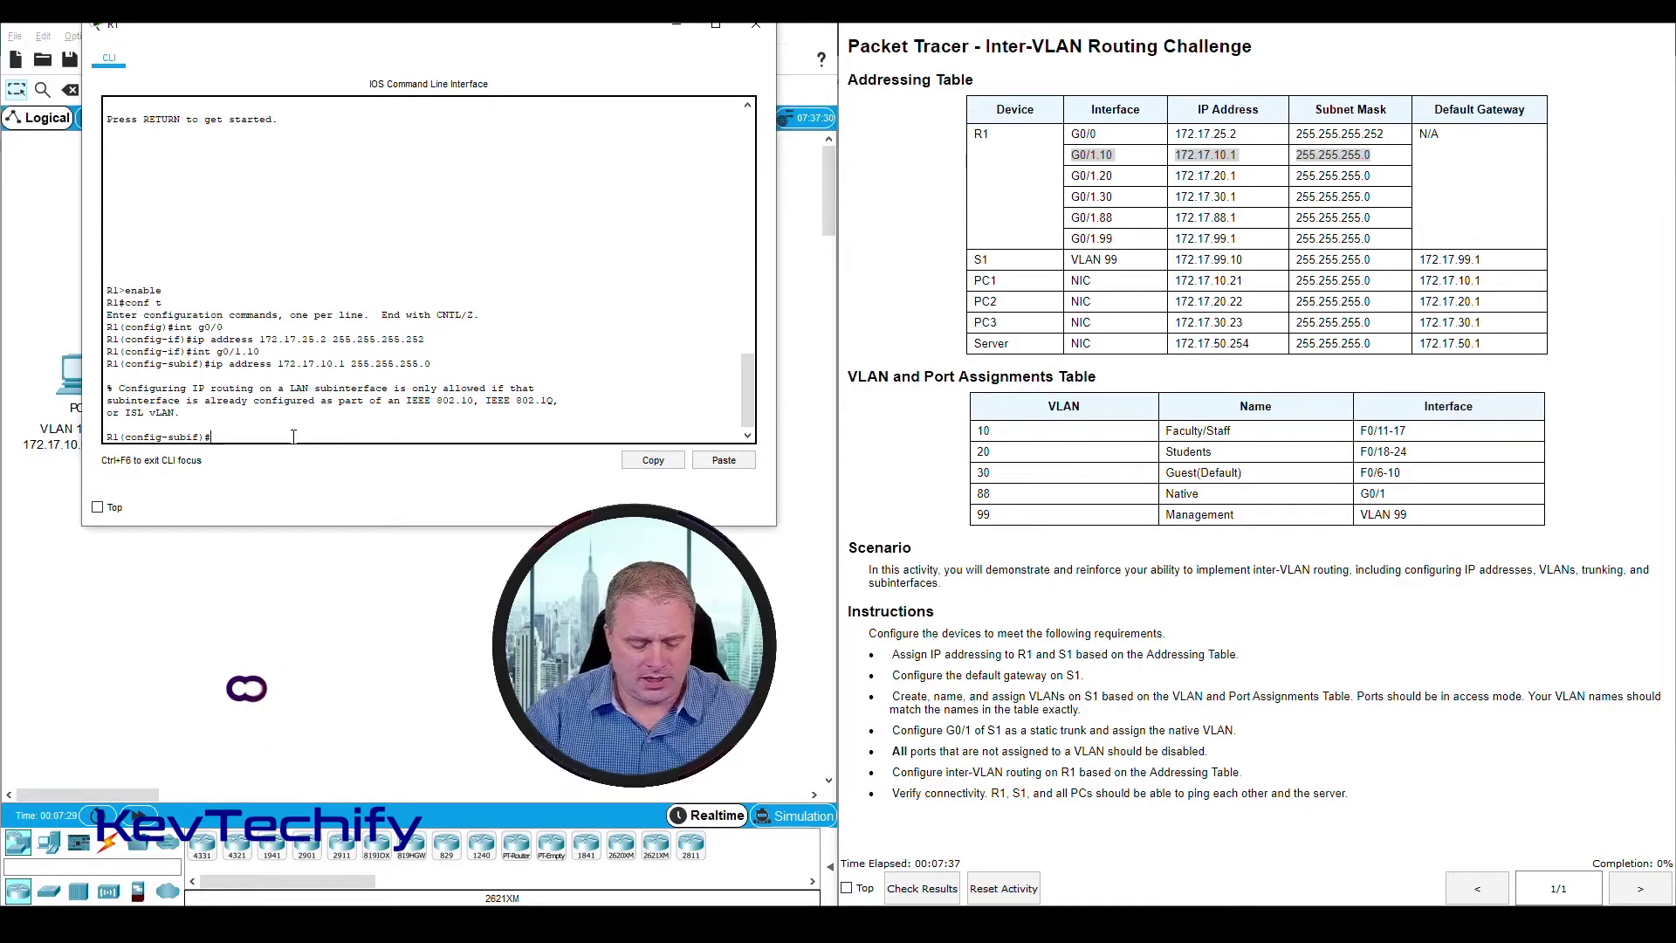
# Look up the encapsulation command's options with inline help and set dot1q encapsulation for VLAN 10 on subinterface g0/1.10
pyautogui.write('encapsula')
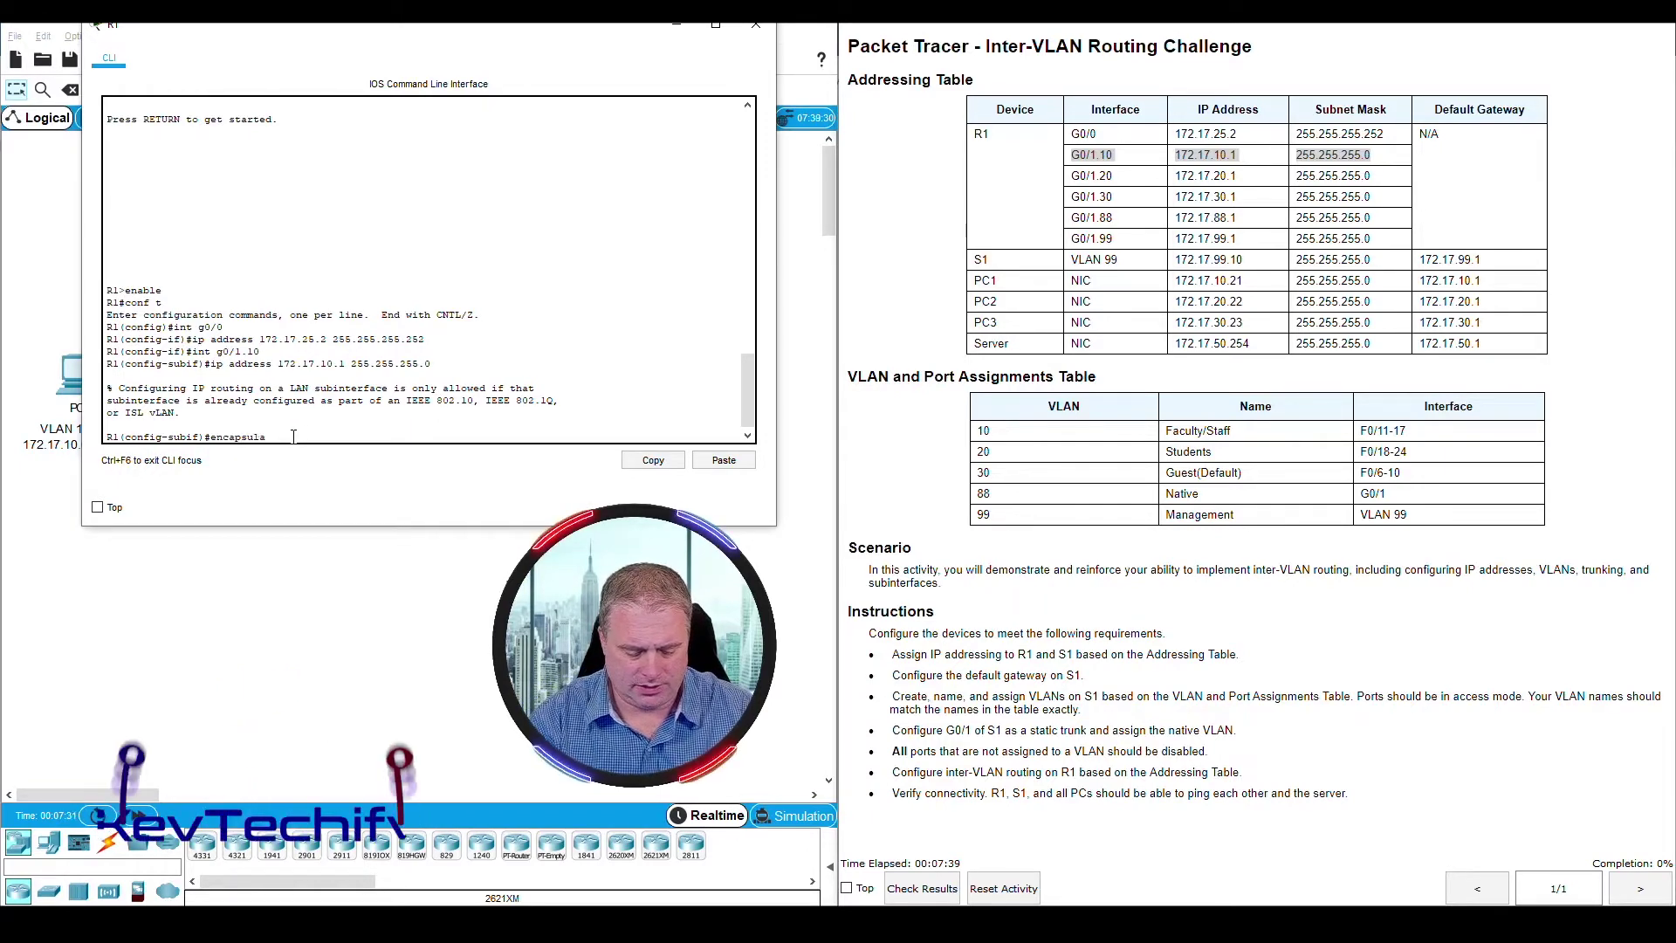
pyautogui.write('tion ?')
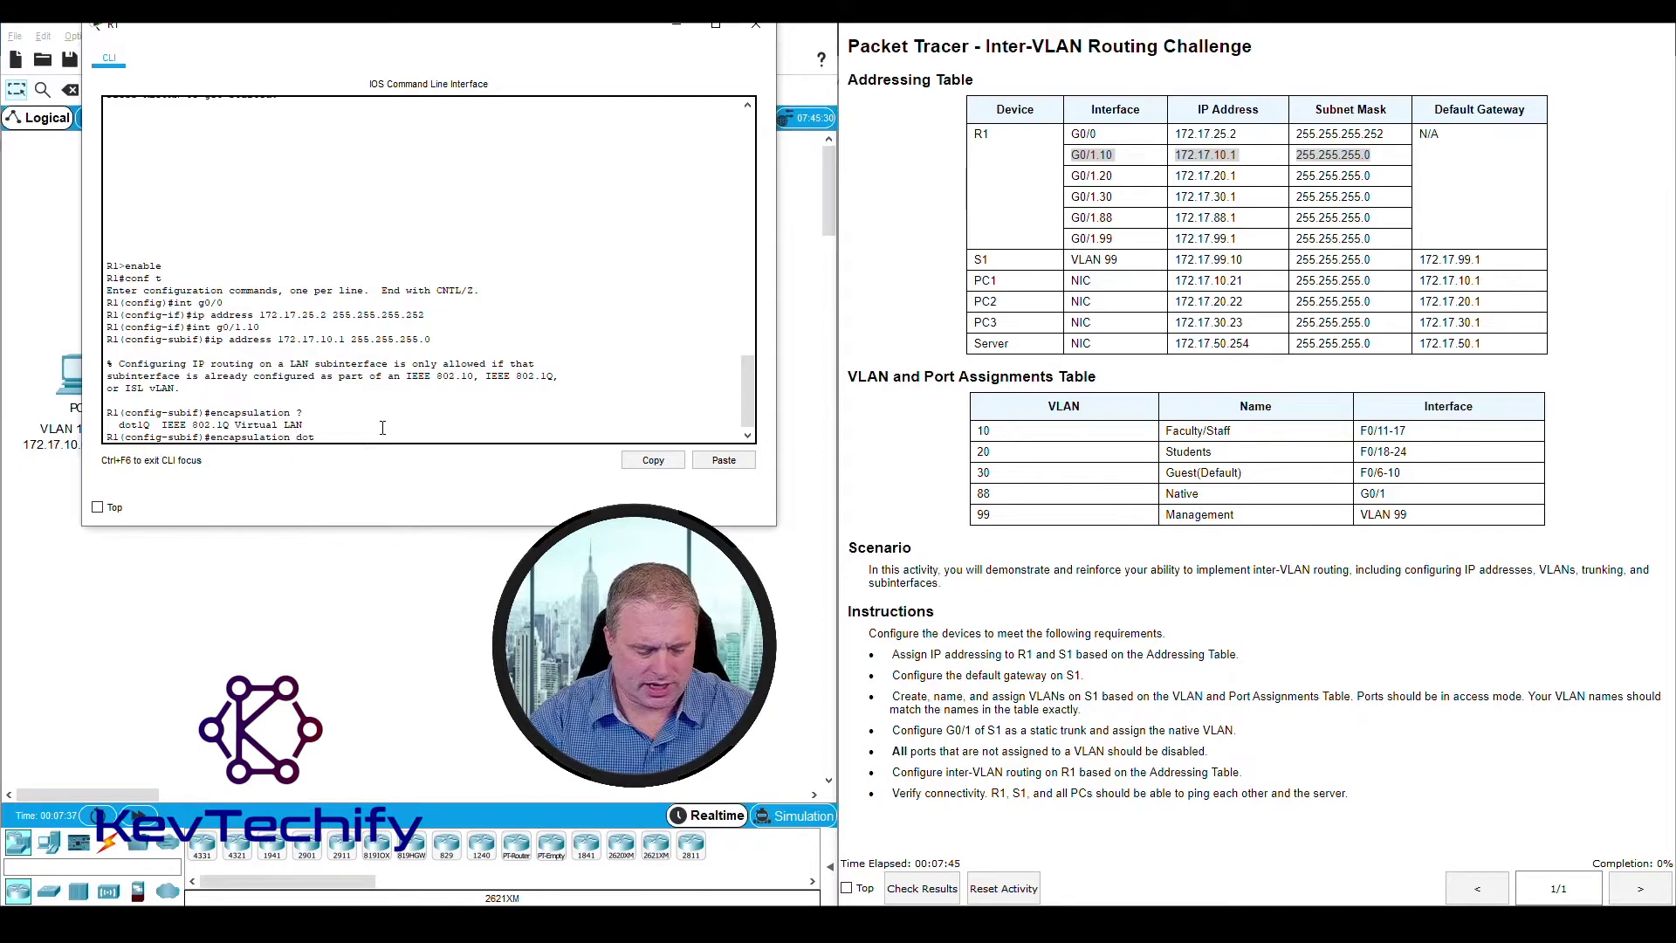
pyautogui.write('dot1q ?')
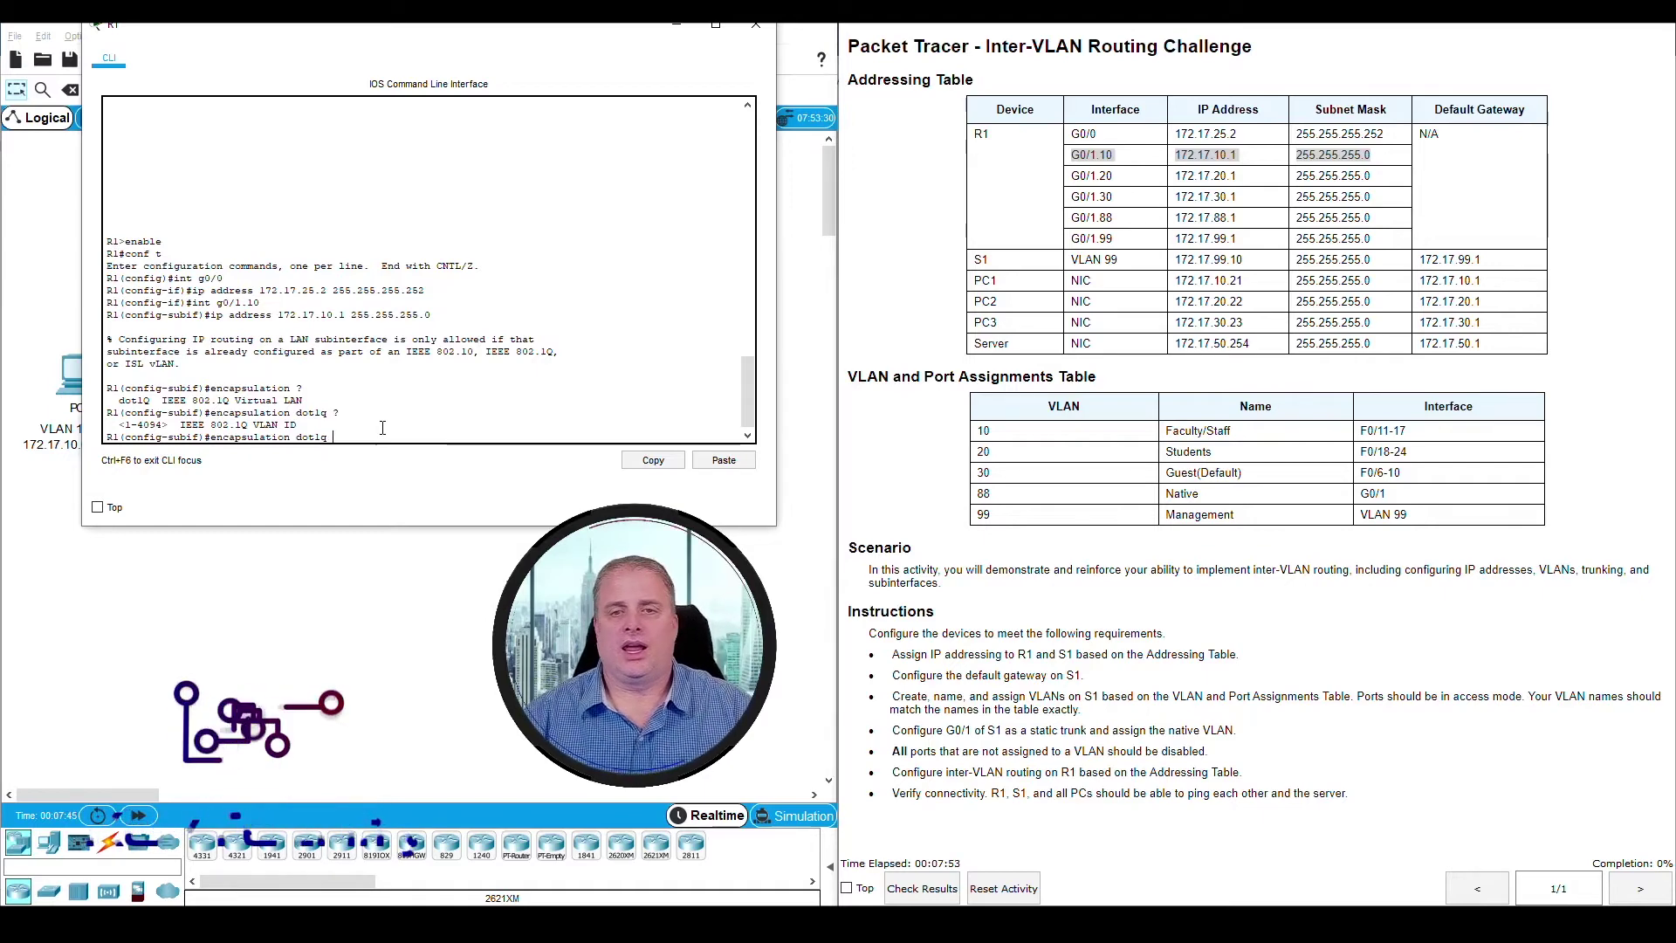
pyautogui.write('10')
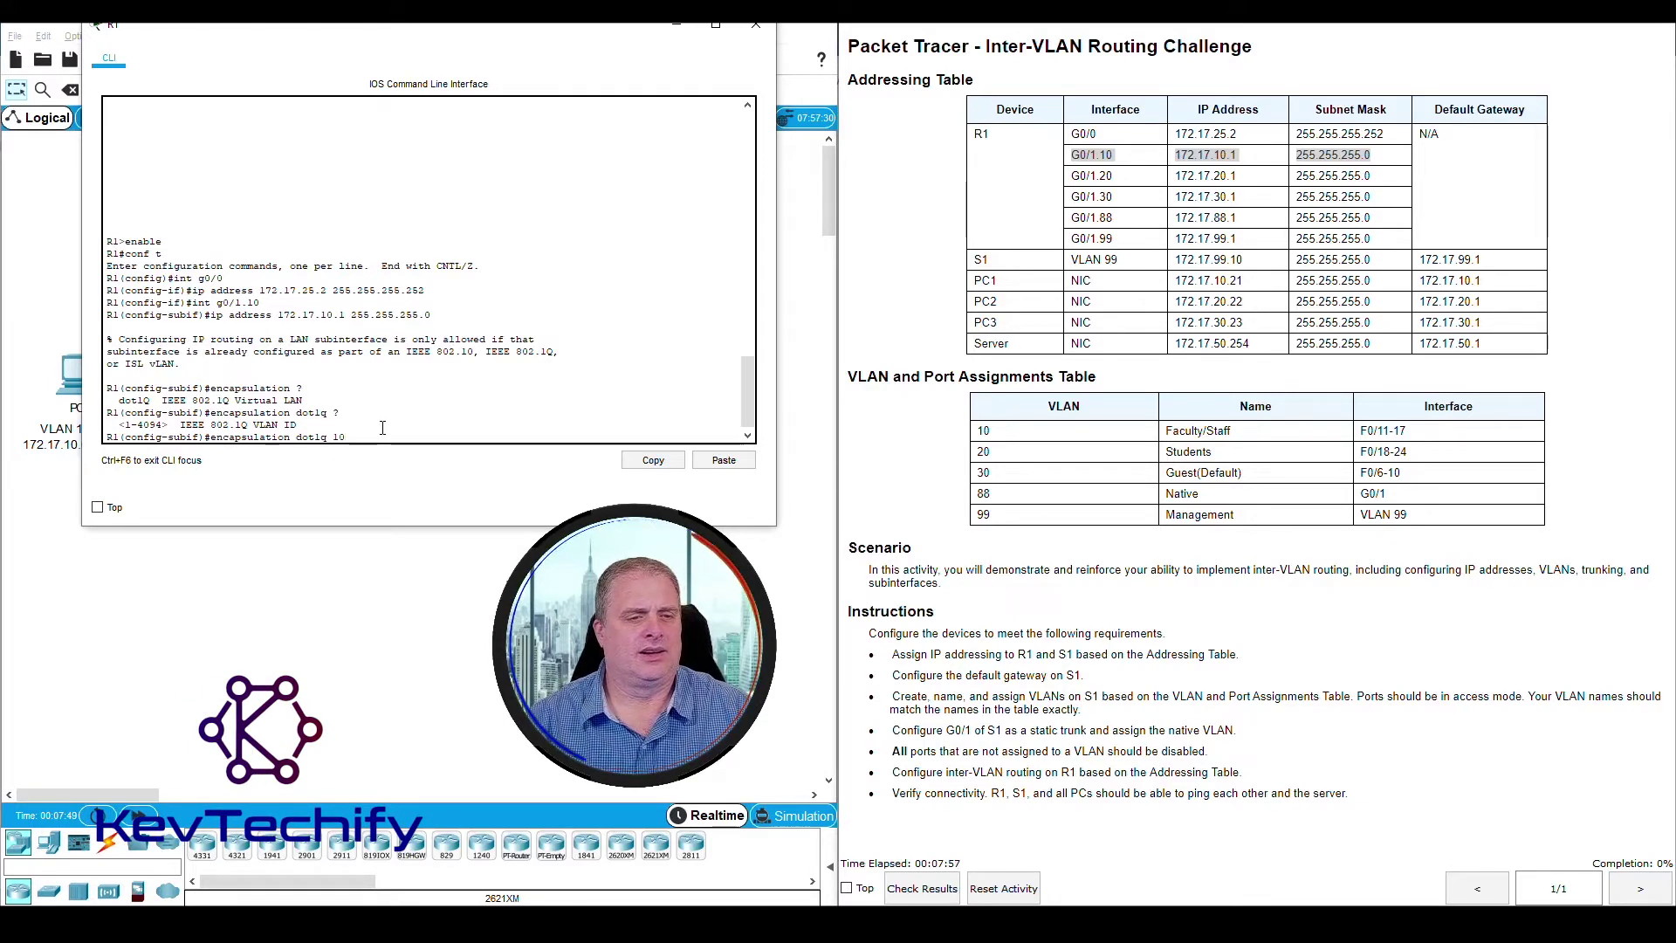
pyautogui.press('Return')
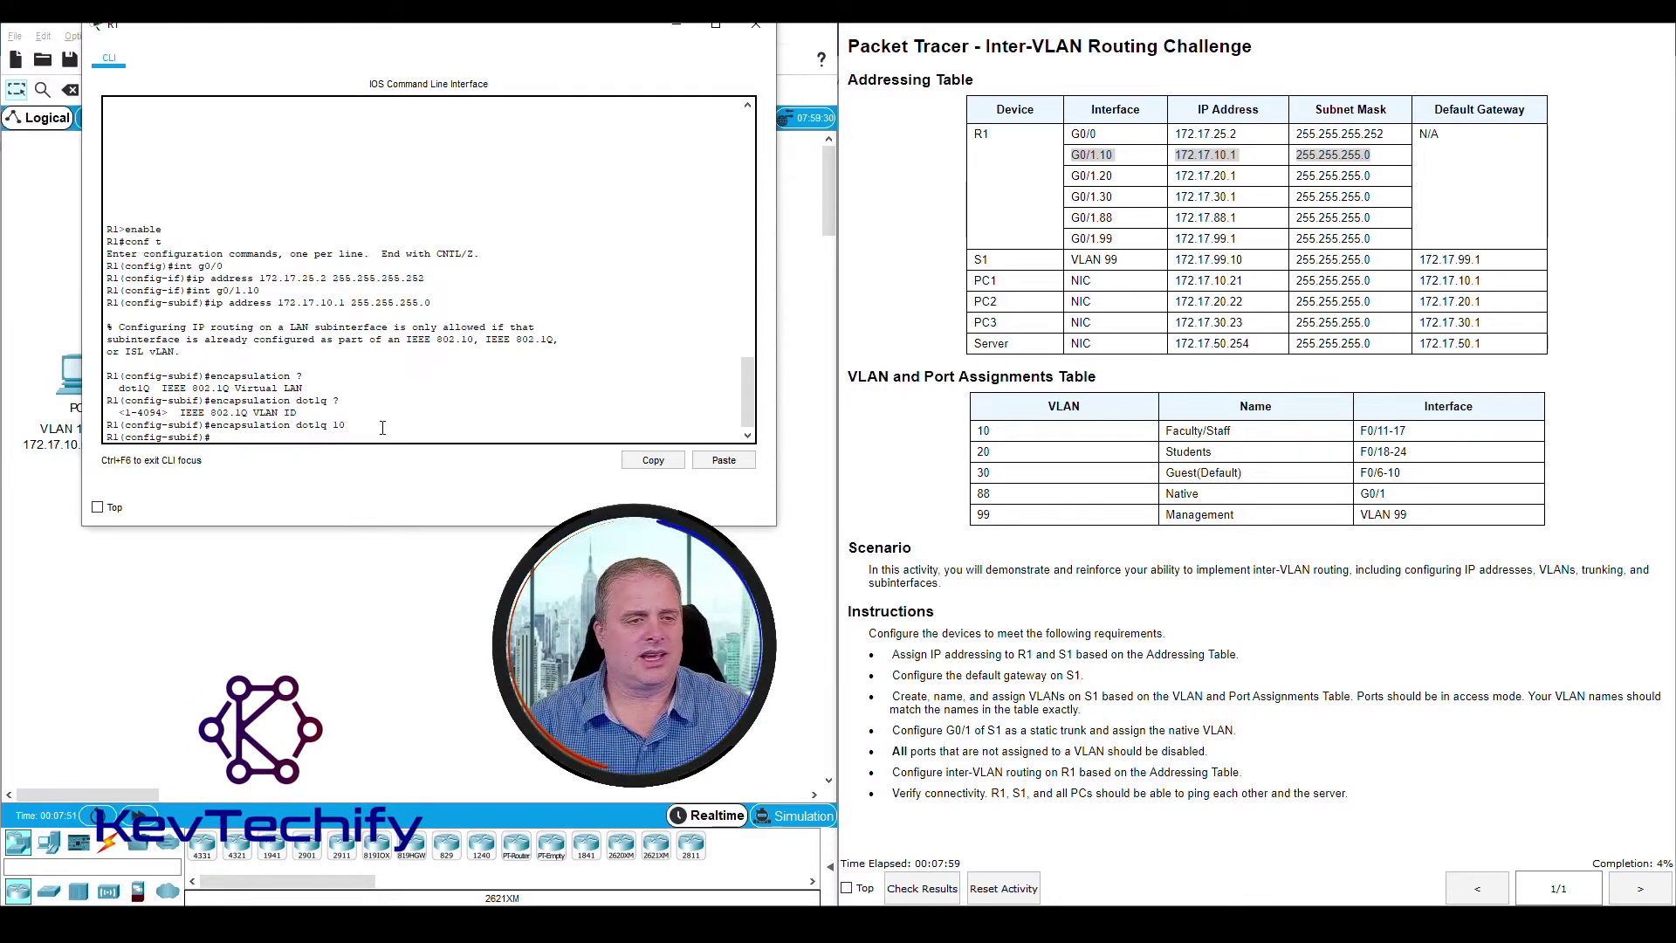
# Assign IP address 172.17.10.1 with subnet mask 255.255.255.0 to R1's subinterface g0/1.10
pyautogui.write('ip address 172')
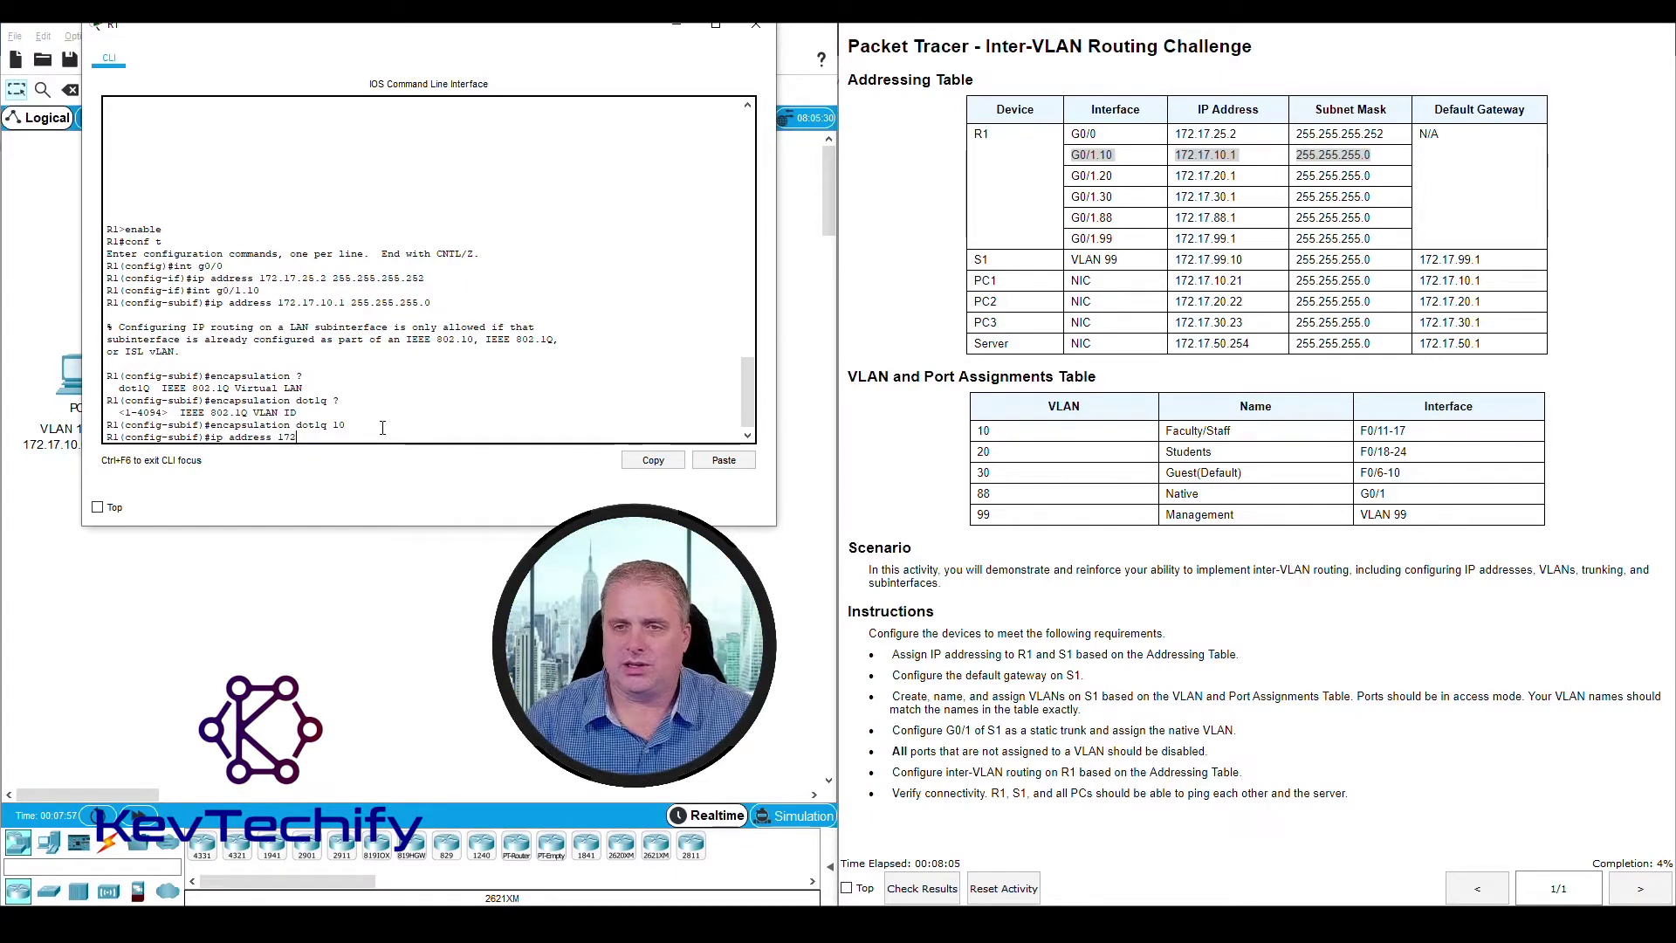
pyautogui.write('.17.10.1')
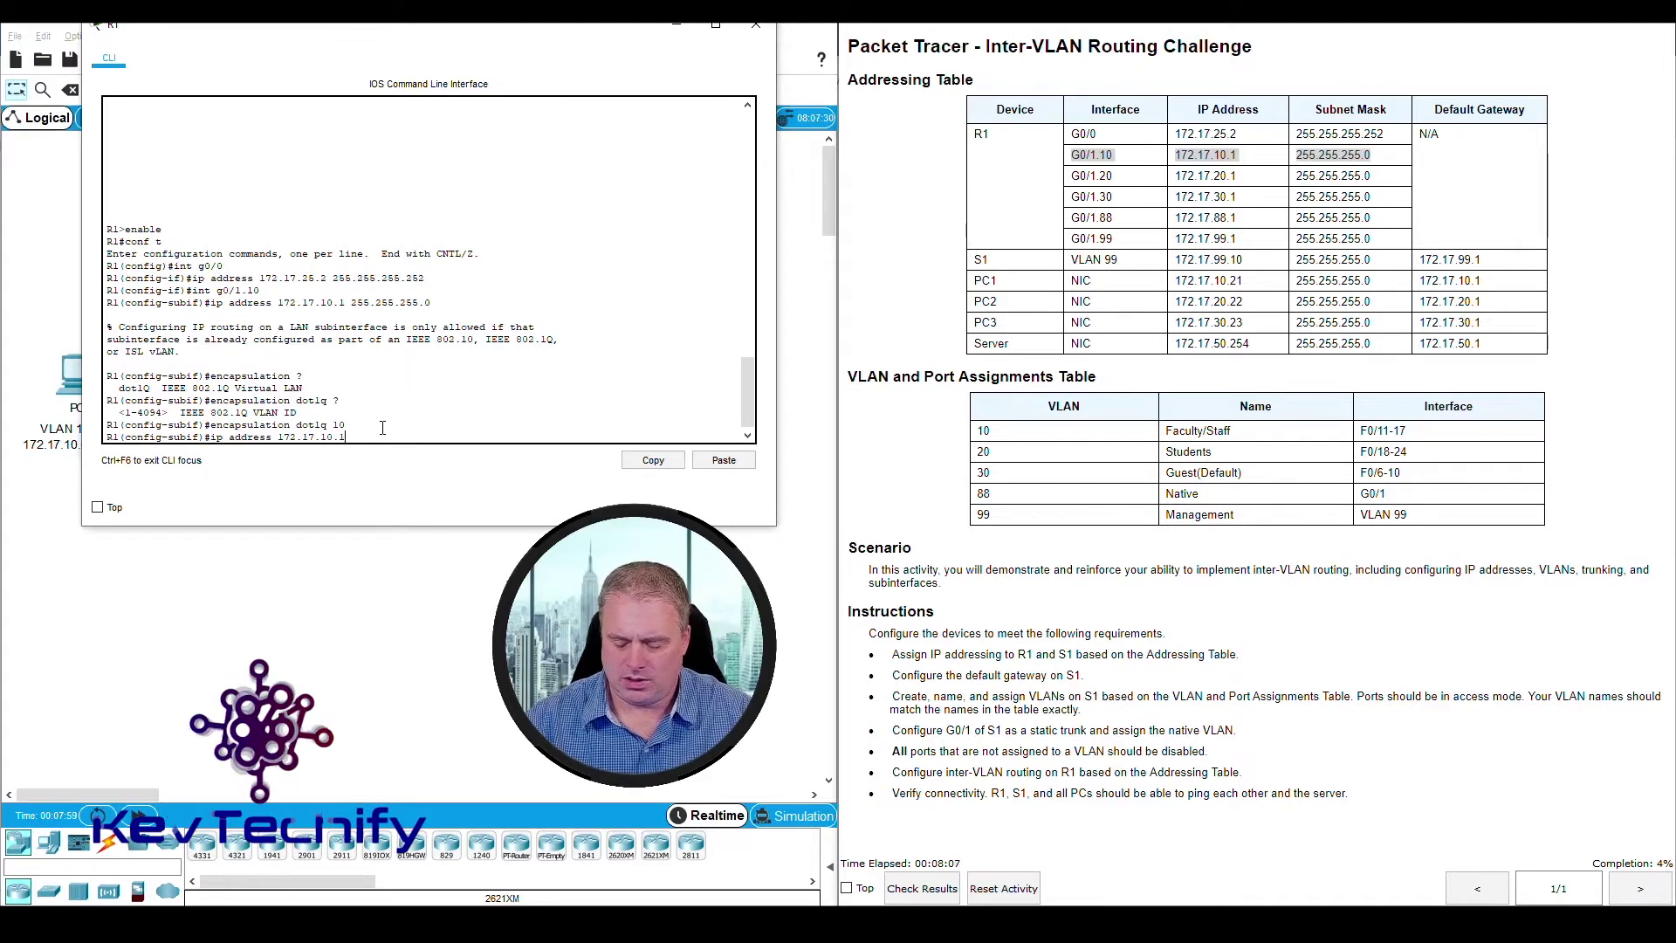
pyautogui.write(' 255.255.255.0')
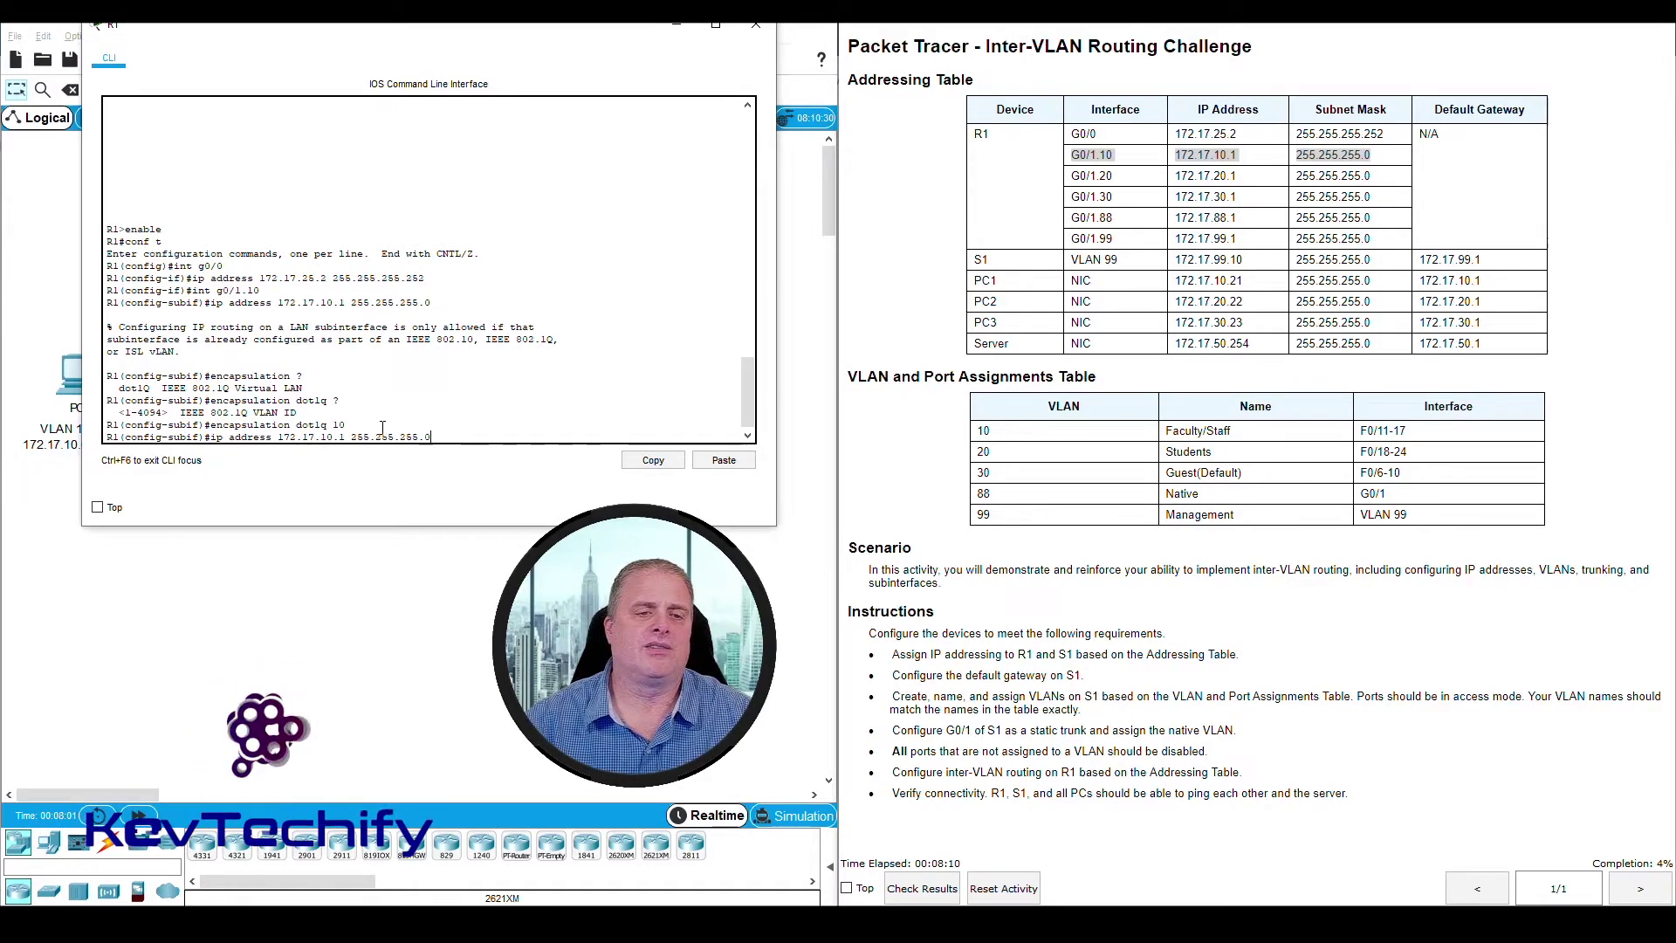
pyautogui.press('Return')
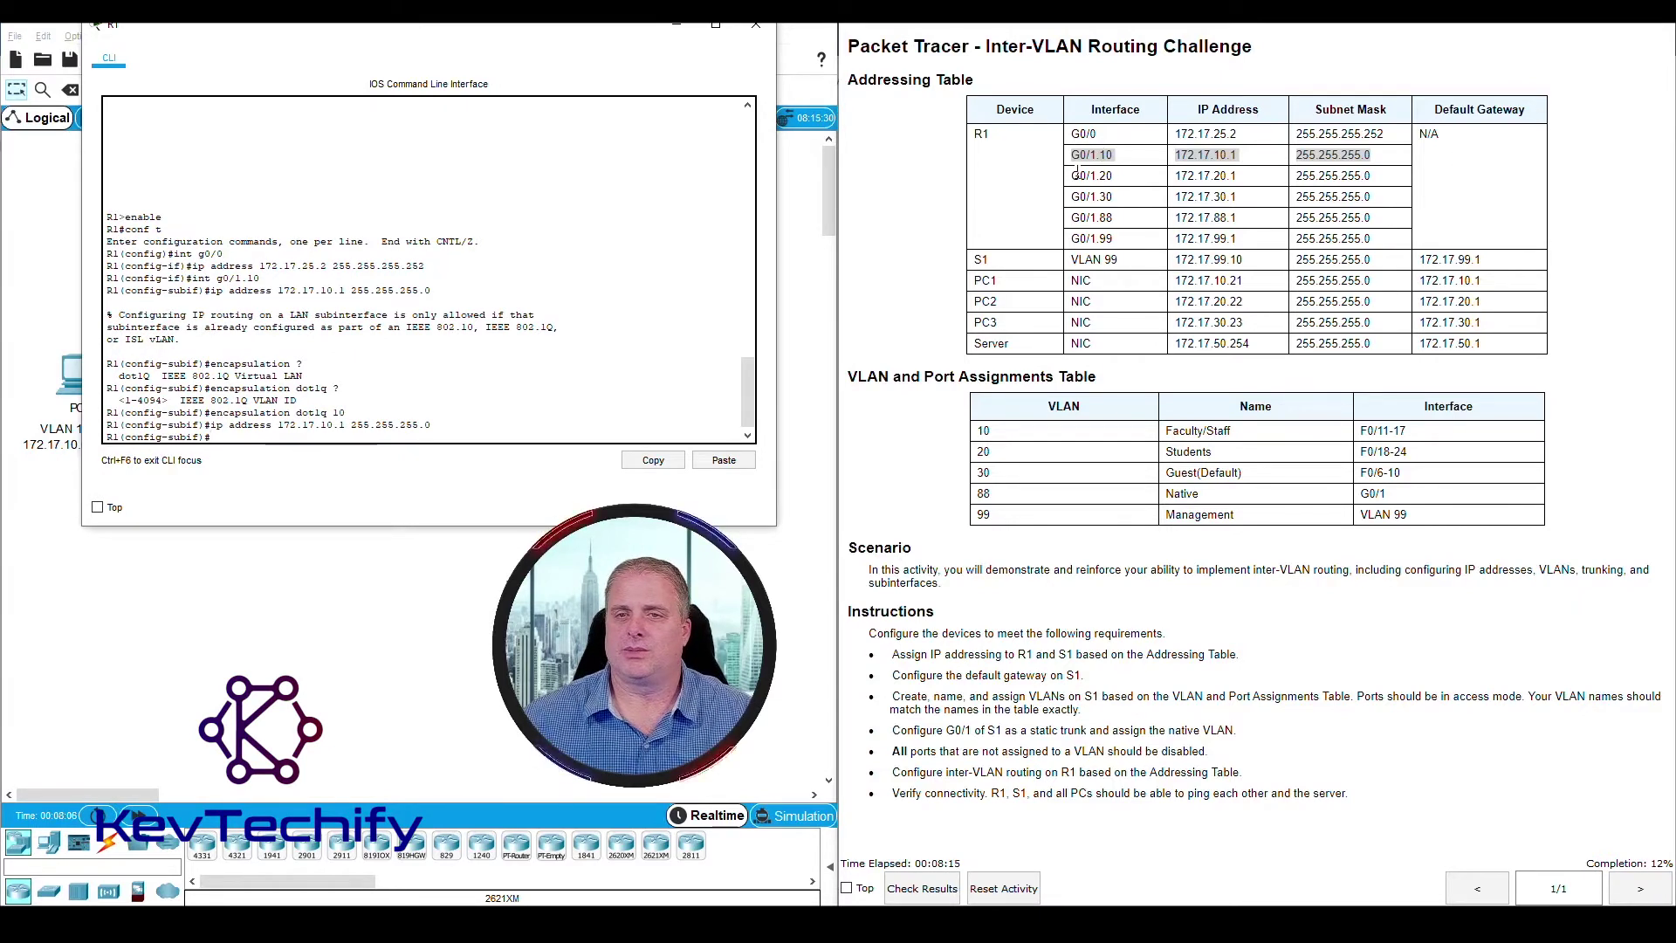
# Consult the G0/1.20 row of the addressing table, enter subinterface g0/1.20 on R1 and set its encapsulation to dot1q 20
pyautogui.moveTo(1076, 175); pyautogui.dragTo(1377, 177)
pyautogui.click(222, 436)
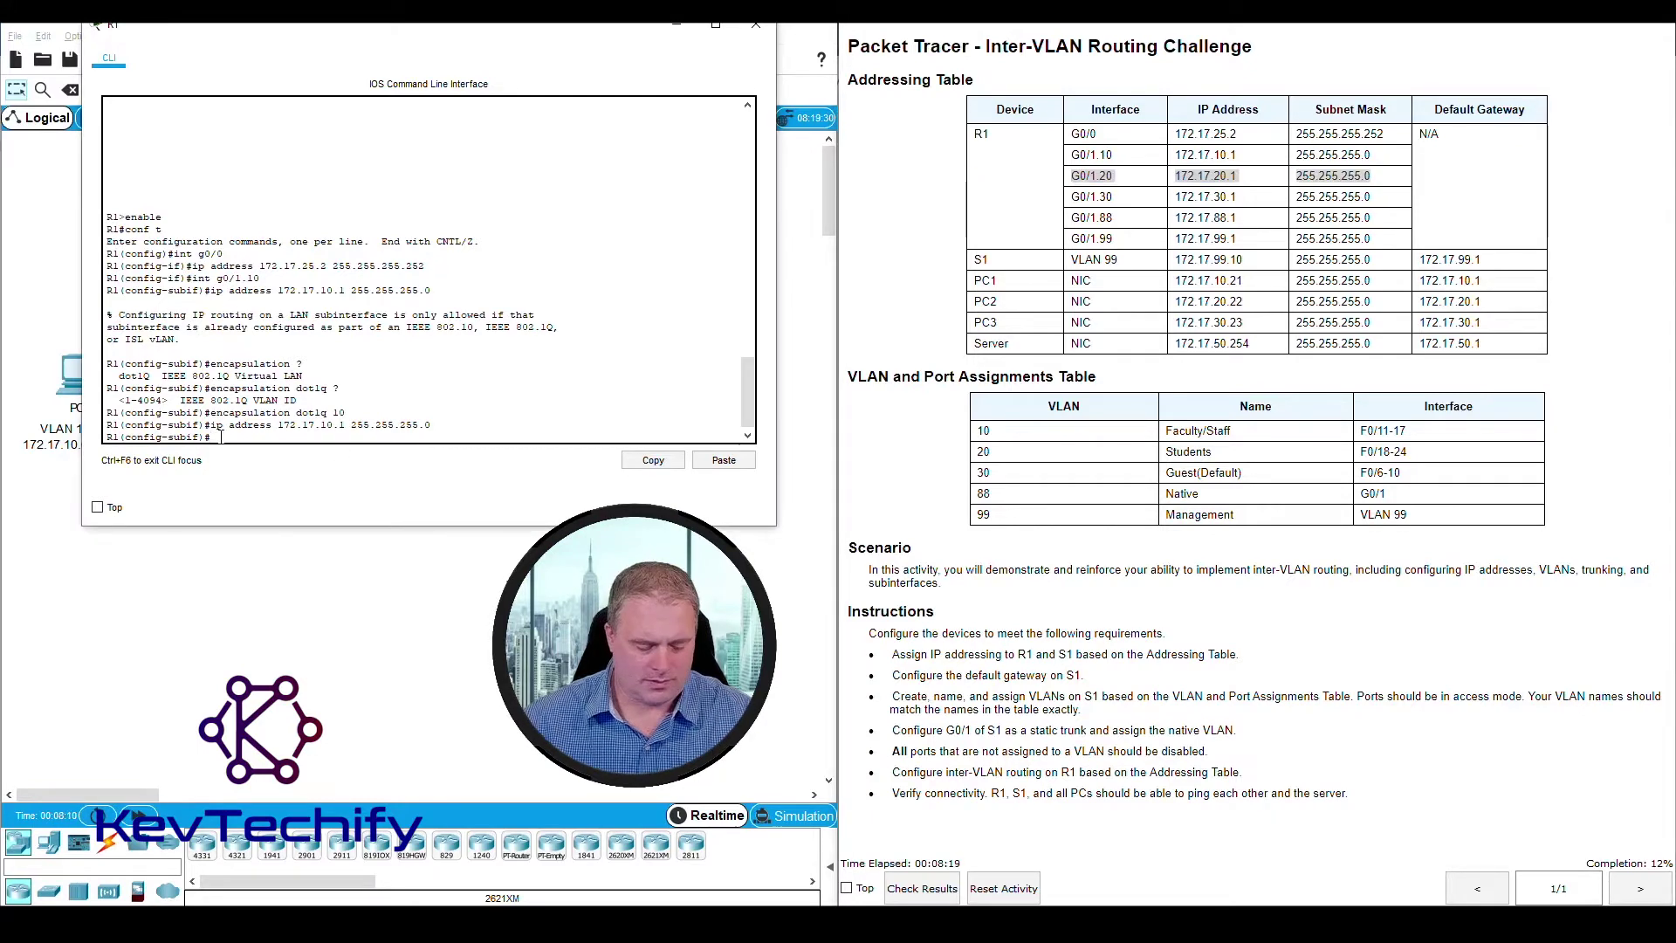
pyautogui.write('ipt g0/1.20')
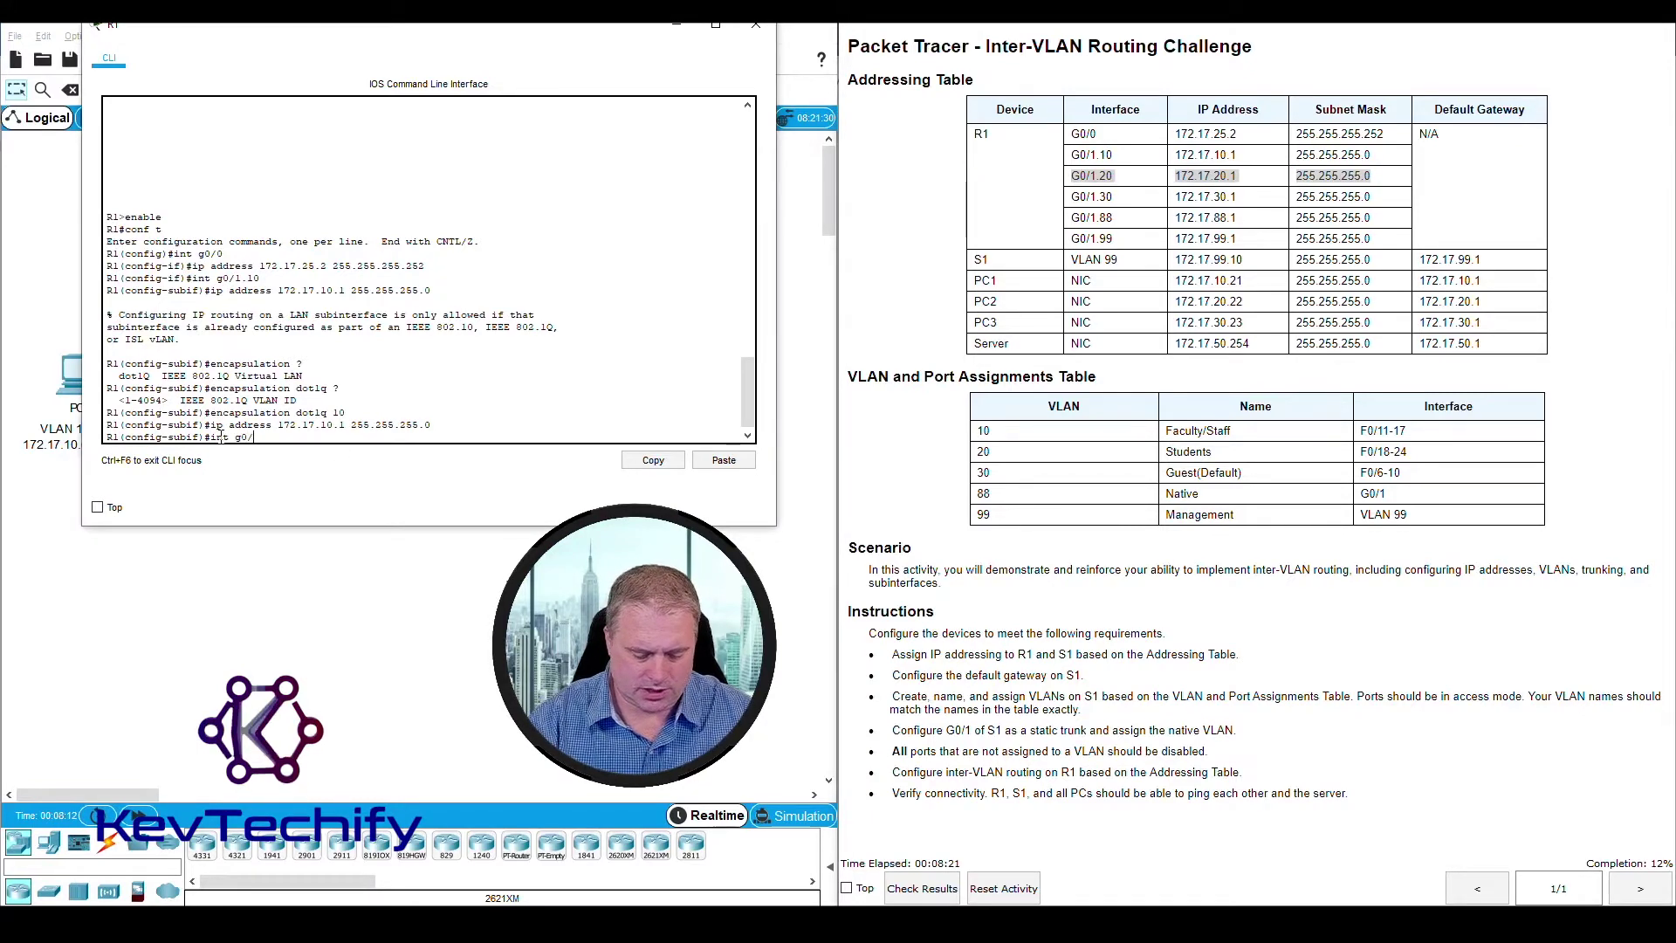
pyautogui.press('Return')
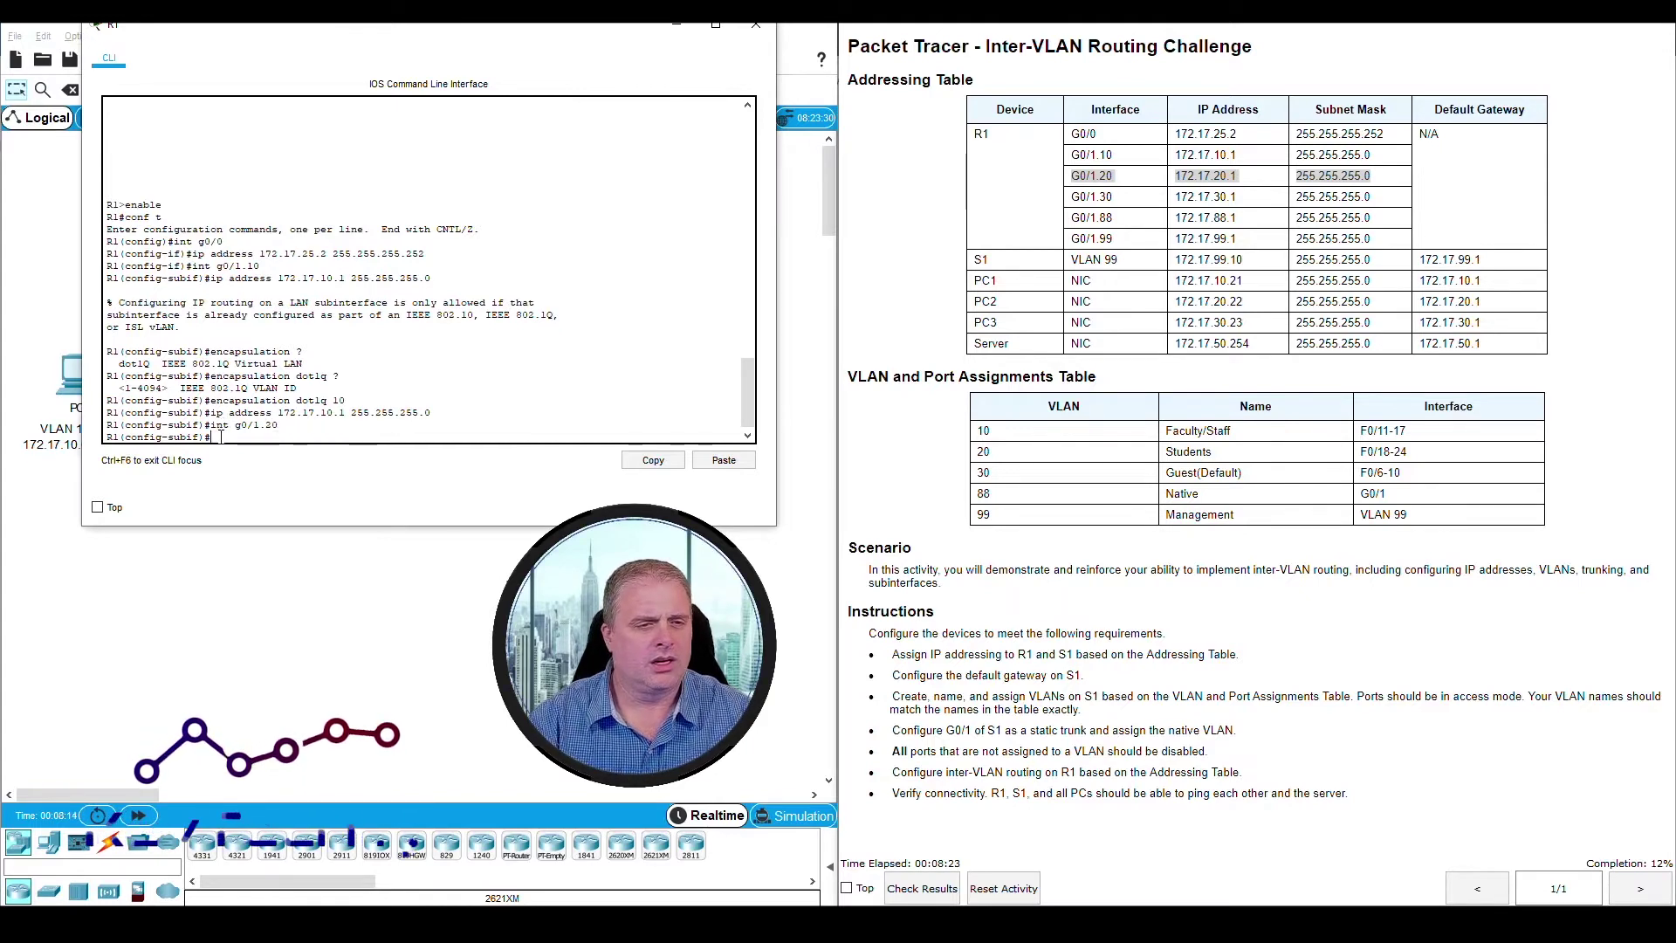
pyautogui.write('encapsu')
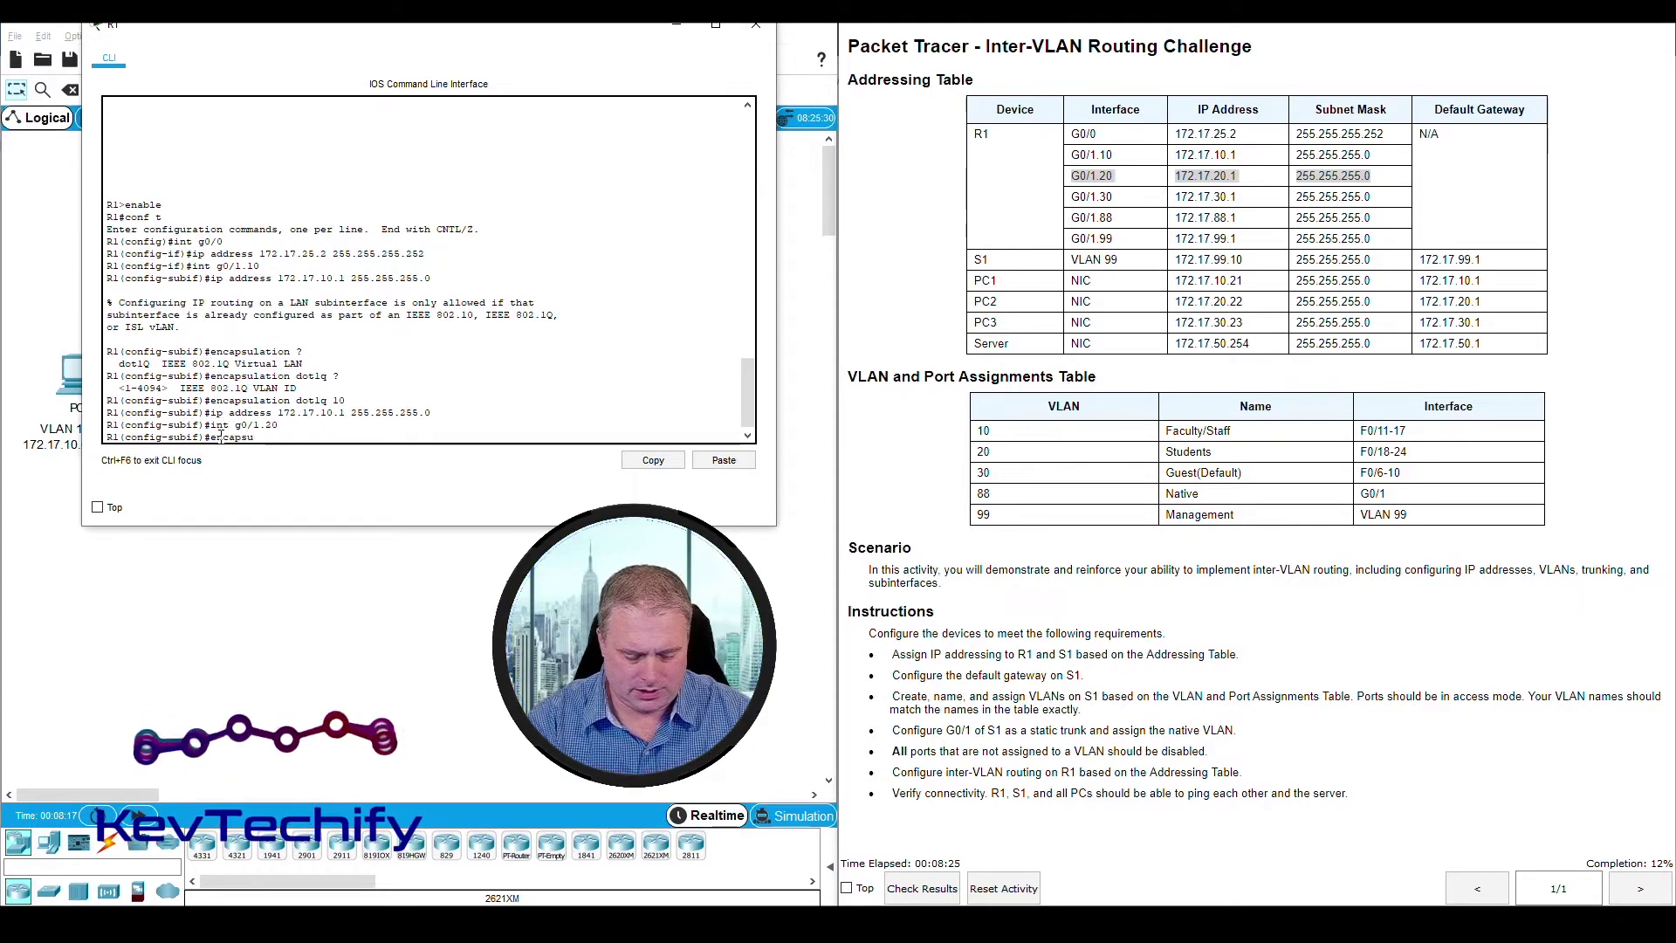
pyautogui.press('Tab')
pyautogui.write('dot')
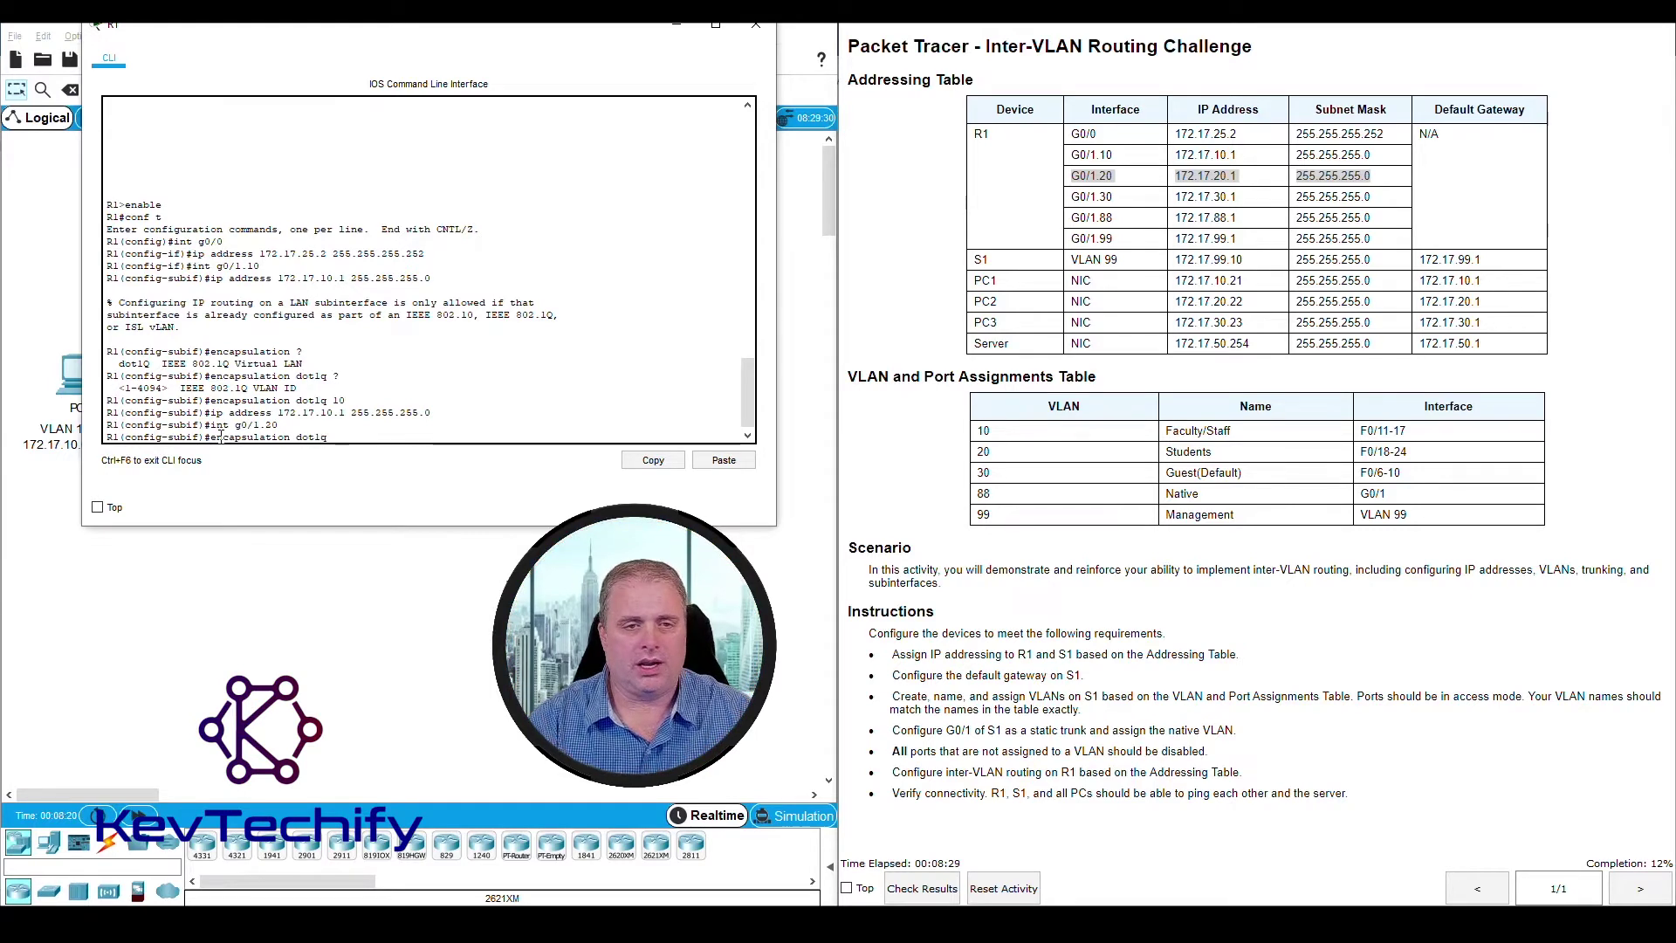
pyautogui.write('1q 20')
pyautogui.press('Return')
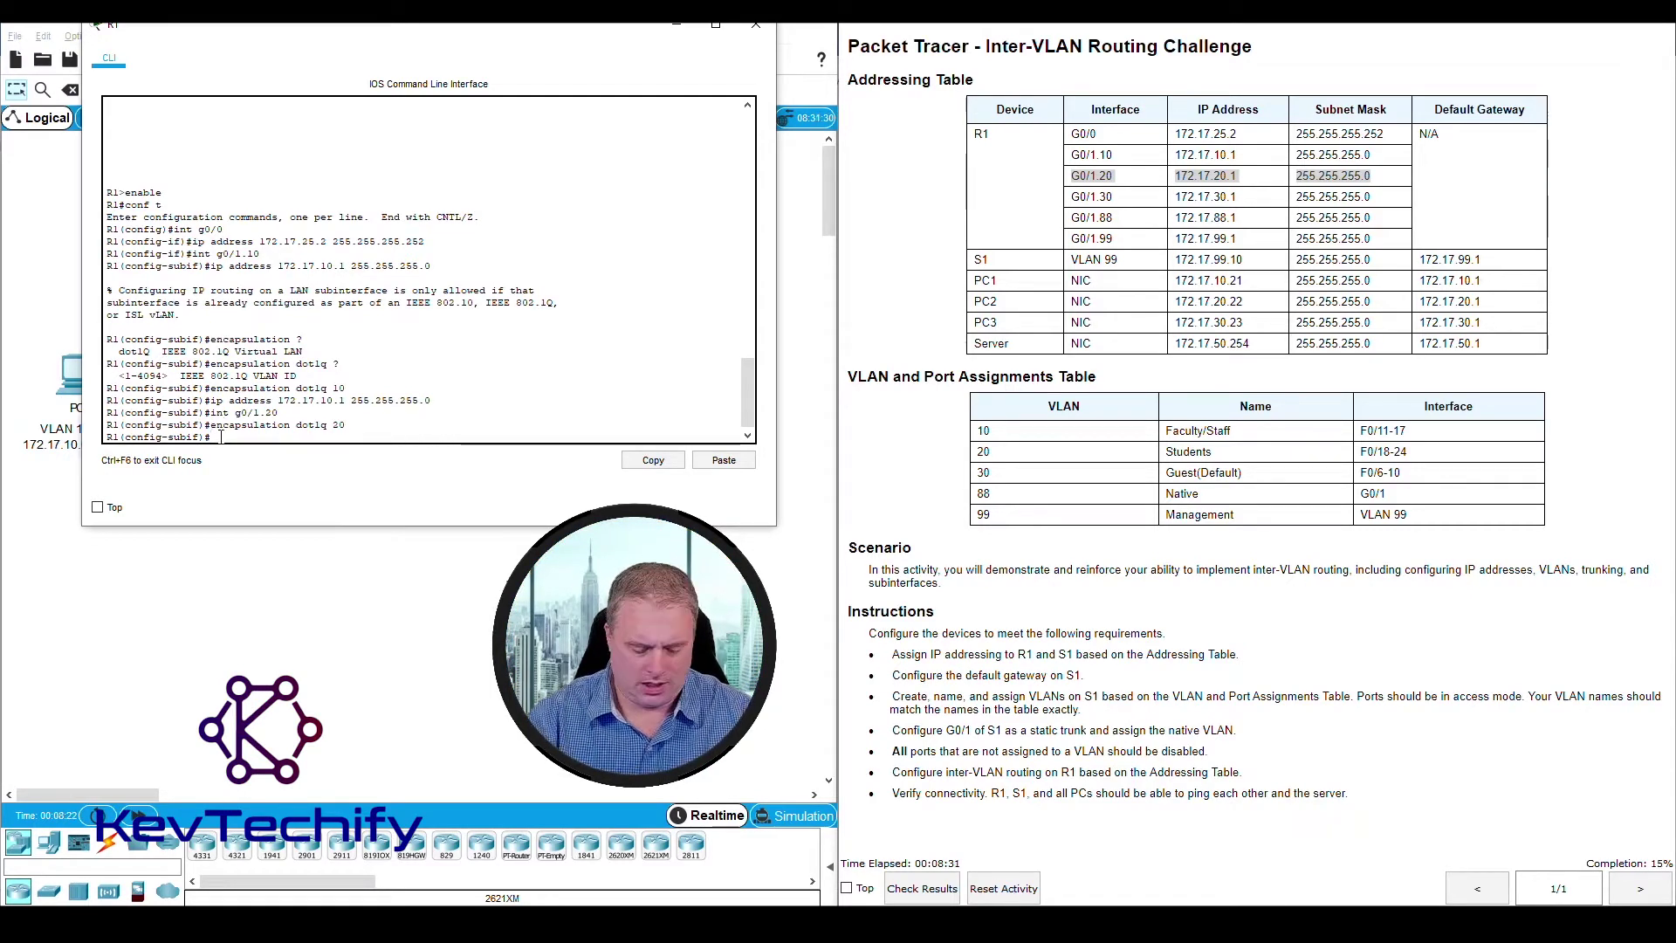
# Assign IP address 172.17.20.1 with subnet mask 255.255.255.0 to R1's subinterface g0/1.20
pyautogui.write('ip address ')
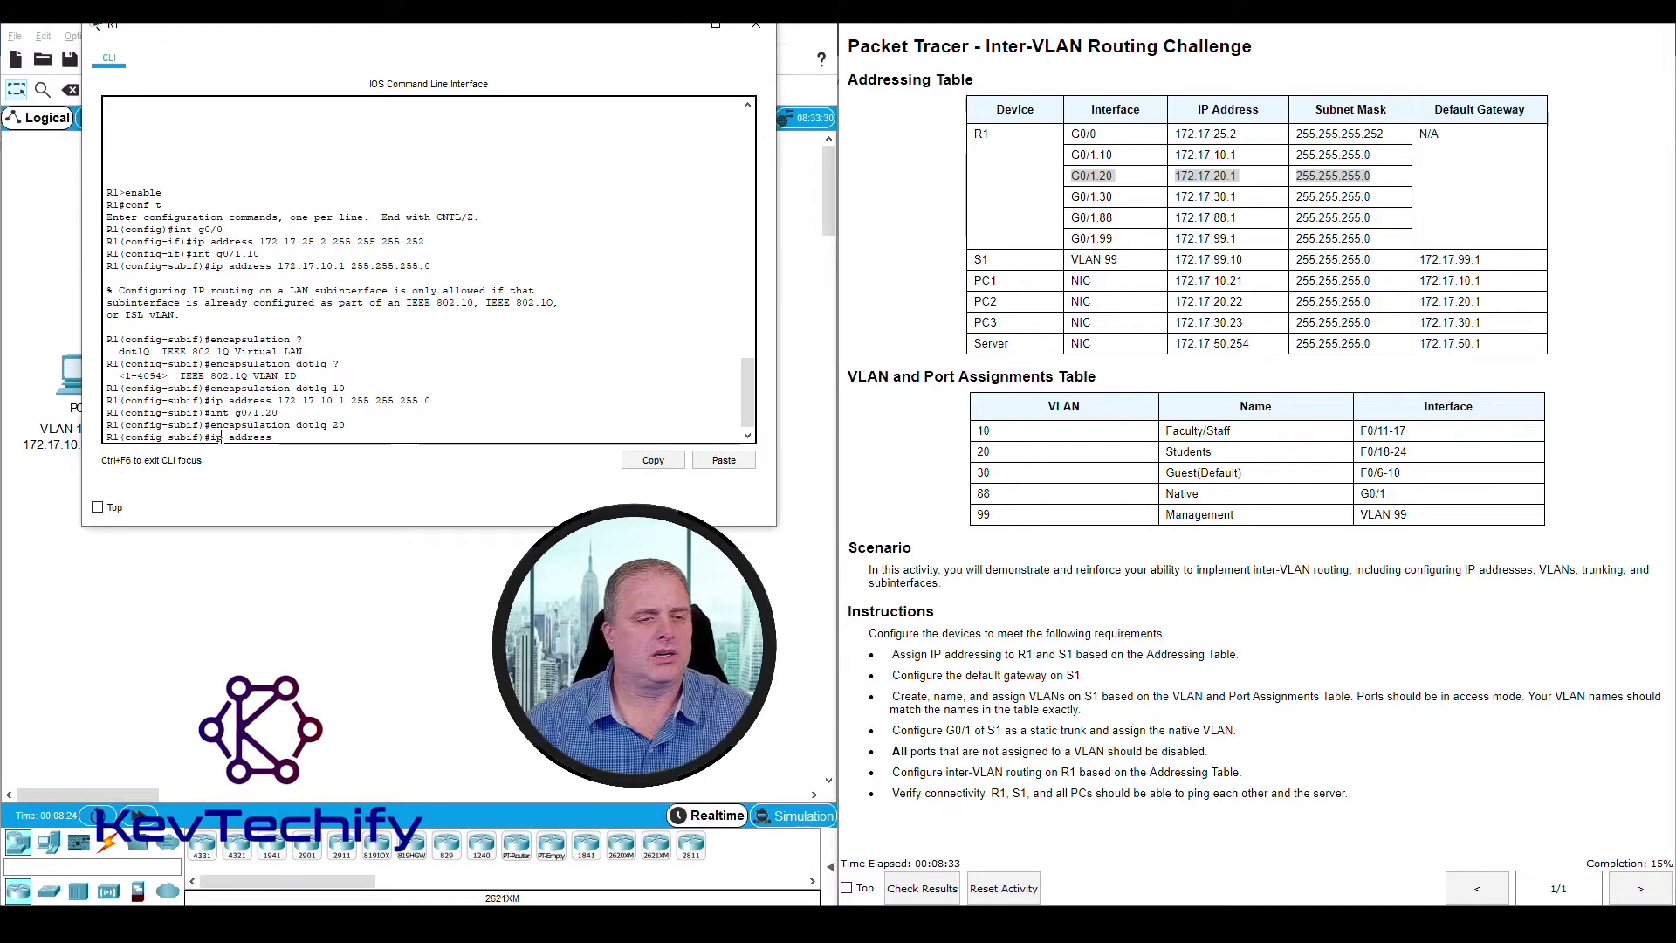
pyautogui.write('172.1')
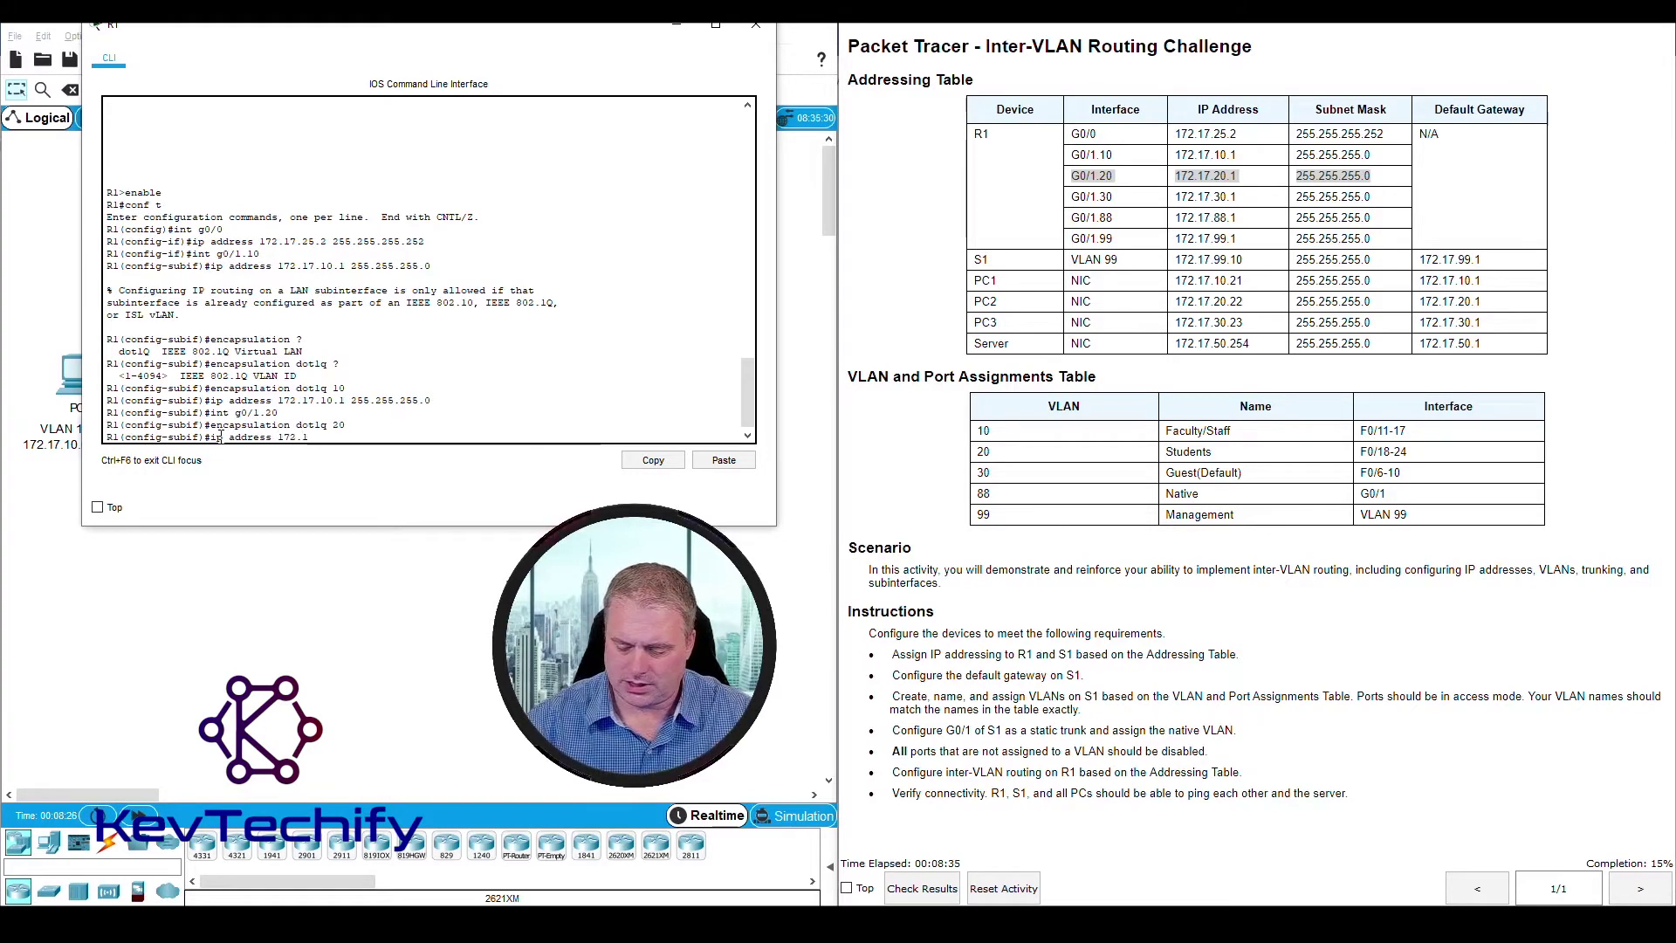
pyautogui.write('7.20.1')
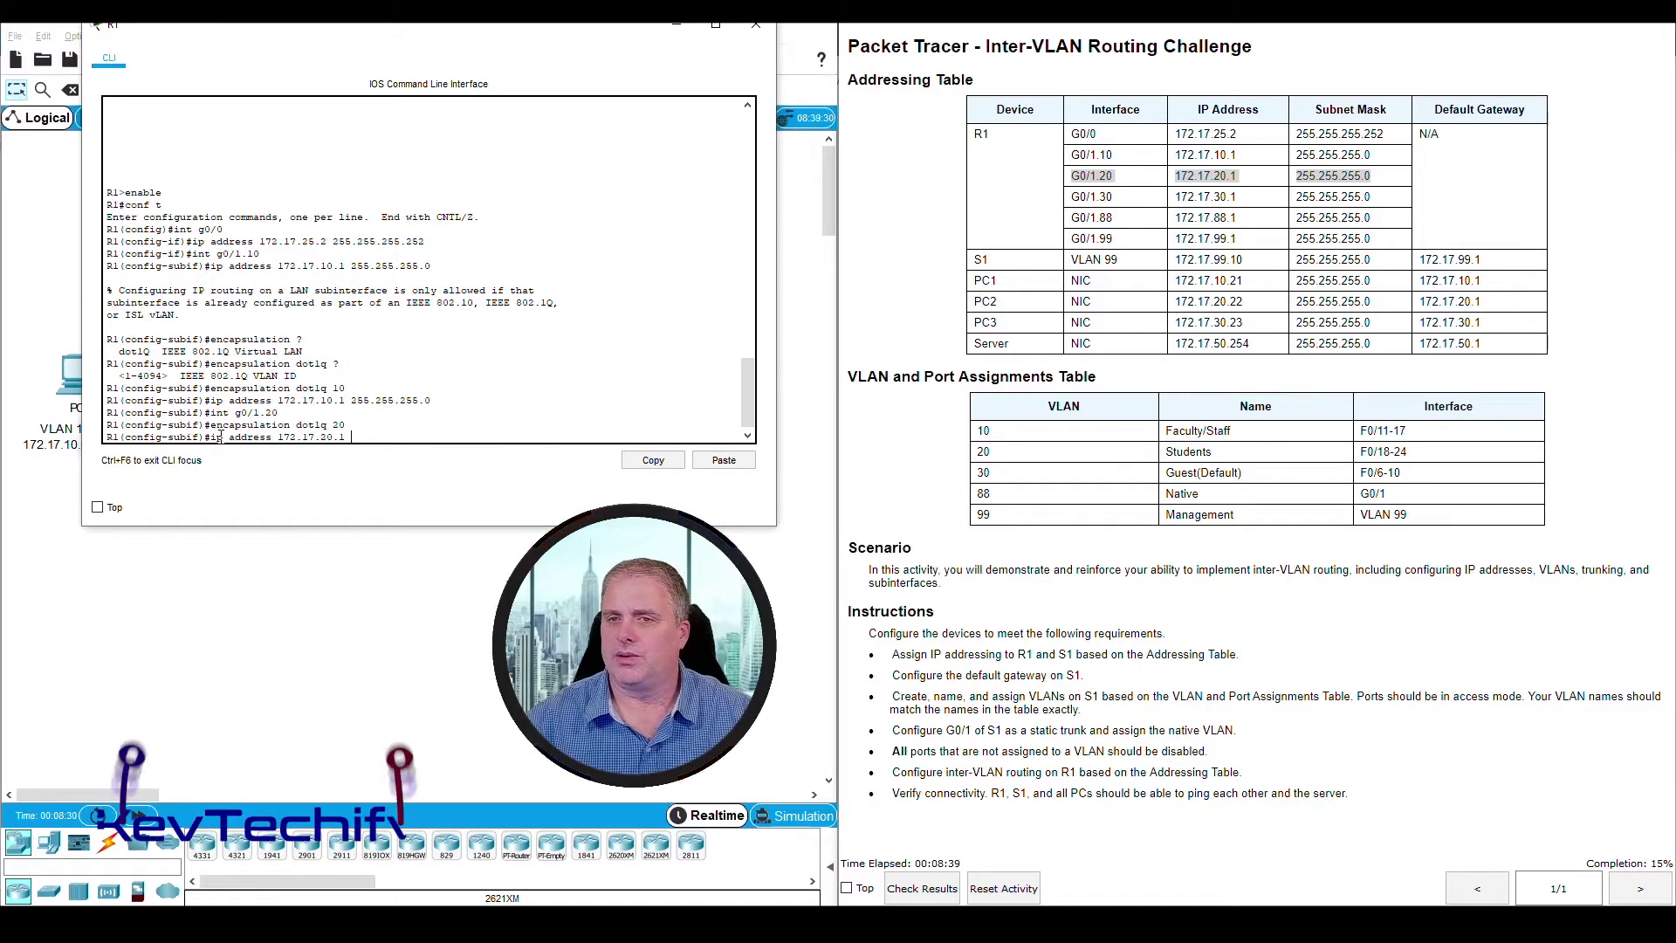
pyautogui.write(' 255.255.25')
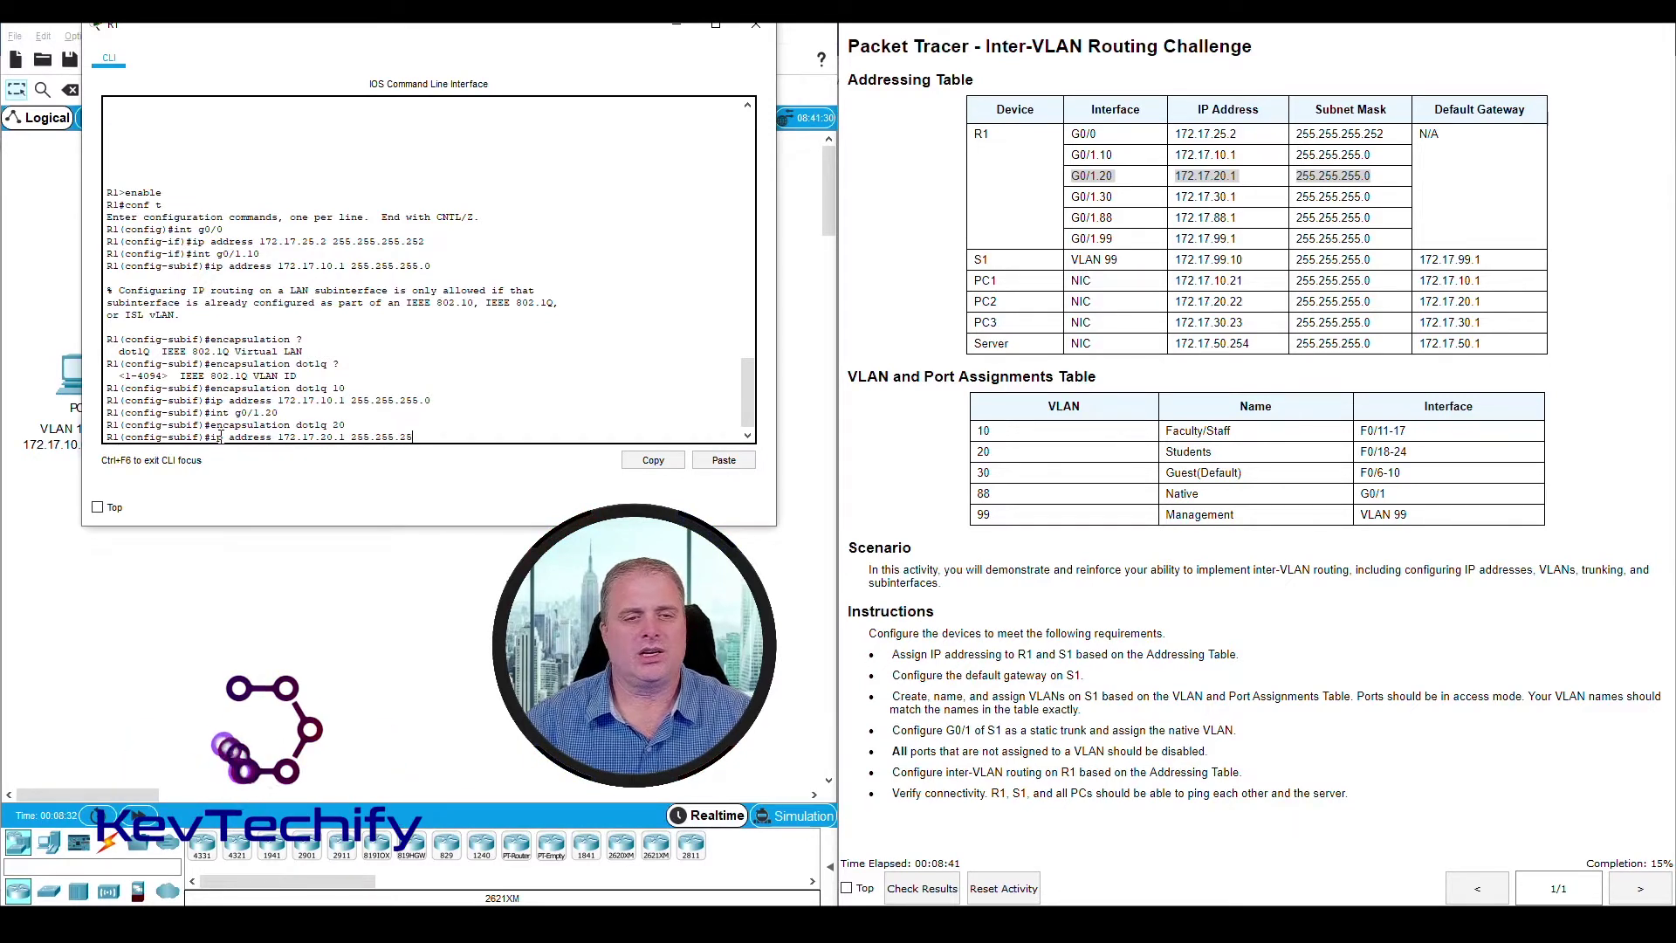
pyautogui.write('5.0')
pyautogui.press('Return')
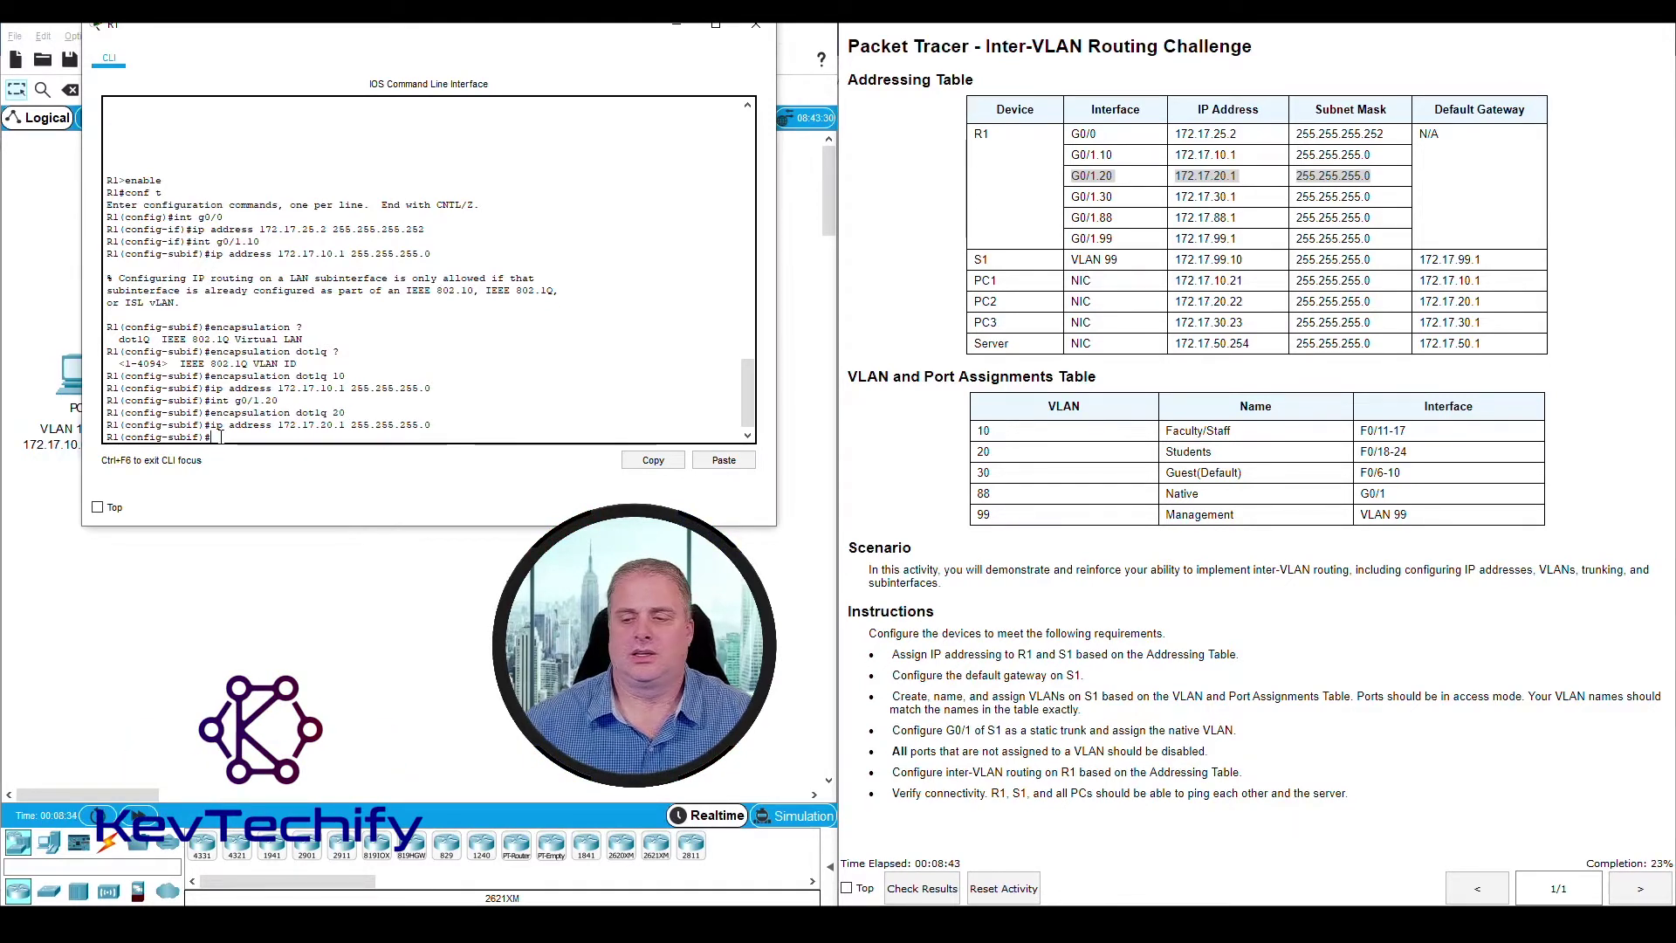
# Consult the G0/1.30 row of the addressing table and enter configuration mode for subinterface g0/1.30 on R1
pyautogui.click(1254, 198)
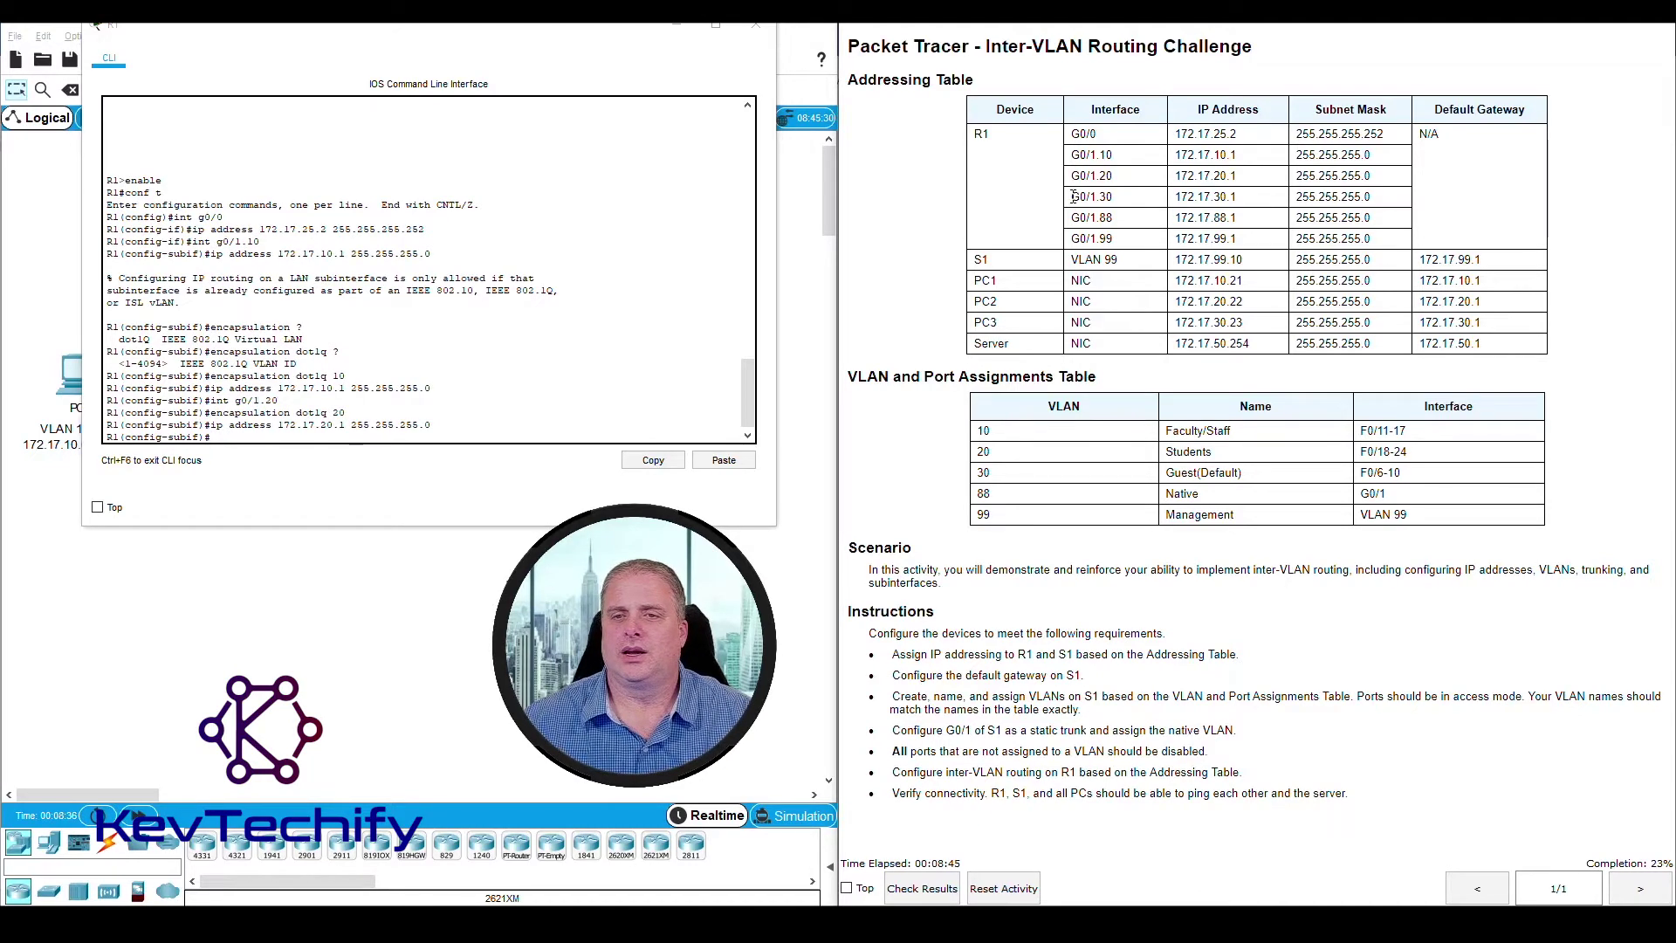
pyautogui.moveTo(1103, 198); pyautogui.dragTo(1386, 200)
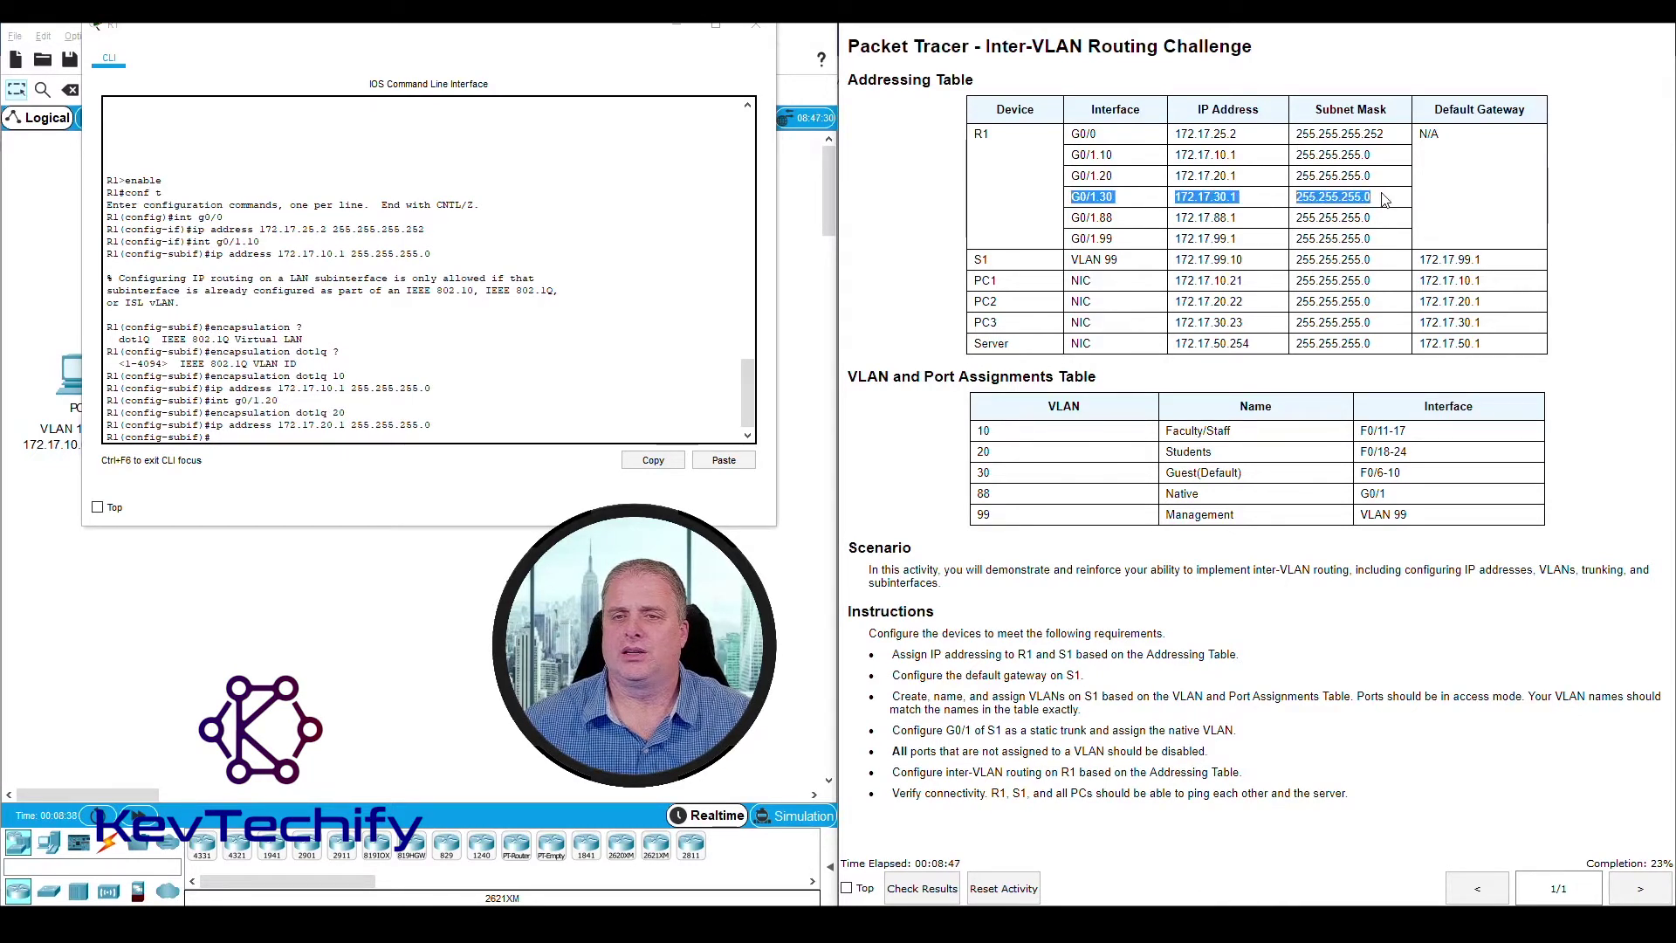
pyautogui.click(300, 439)
pyautogui.write('int g0')
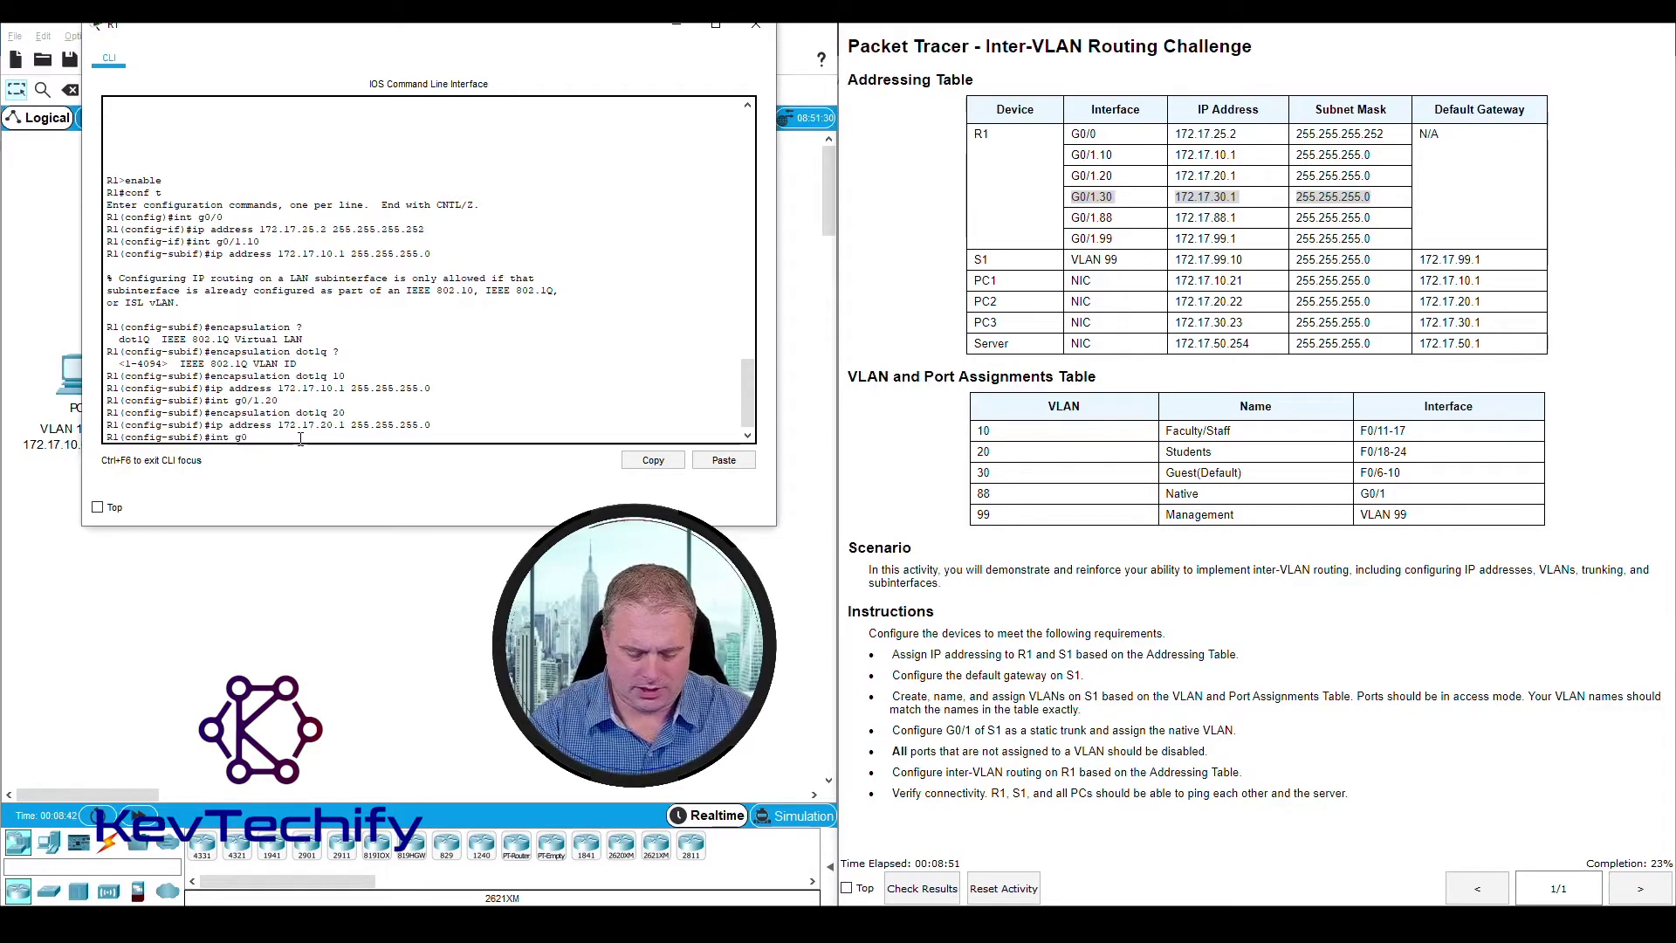
pyautogui.write('/1.')
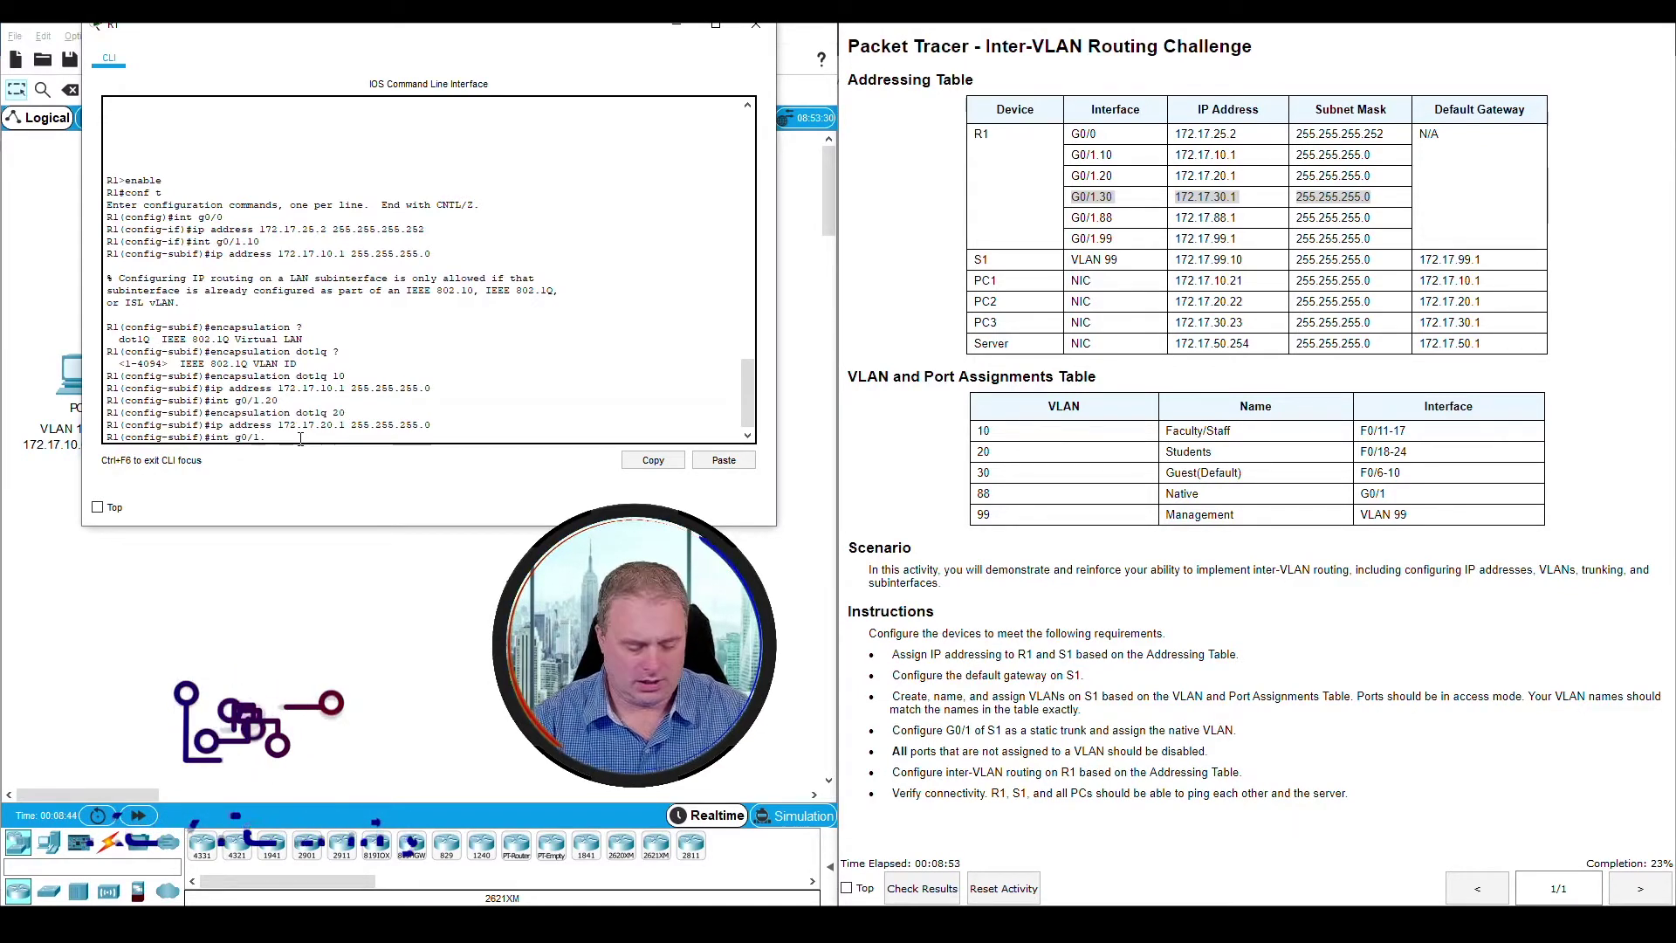
pyautogui.write('30')
pyautogui.press('Return')
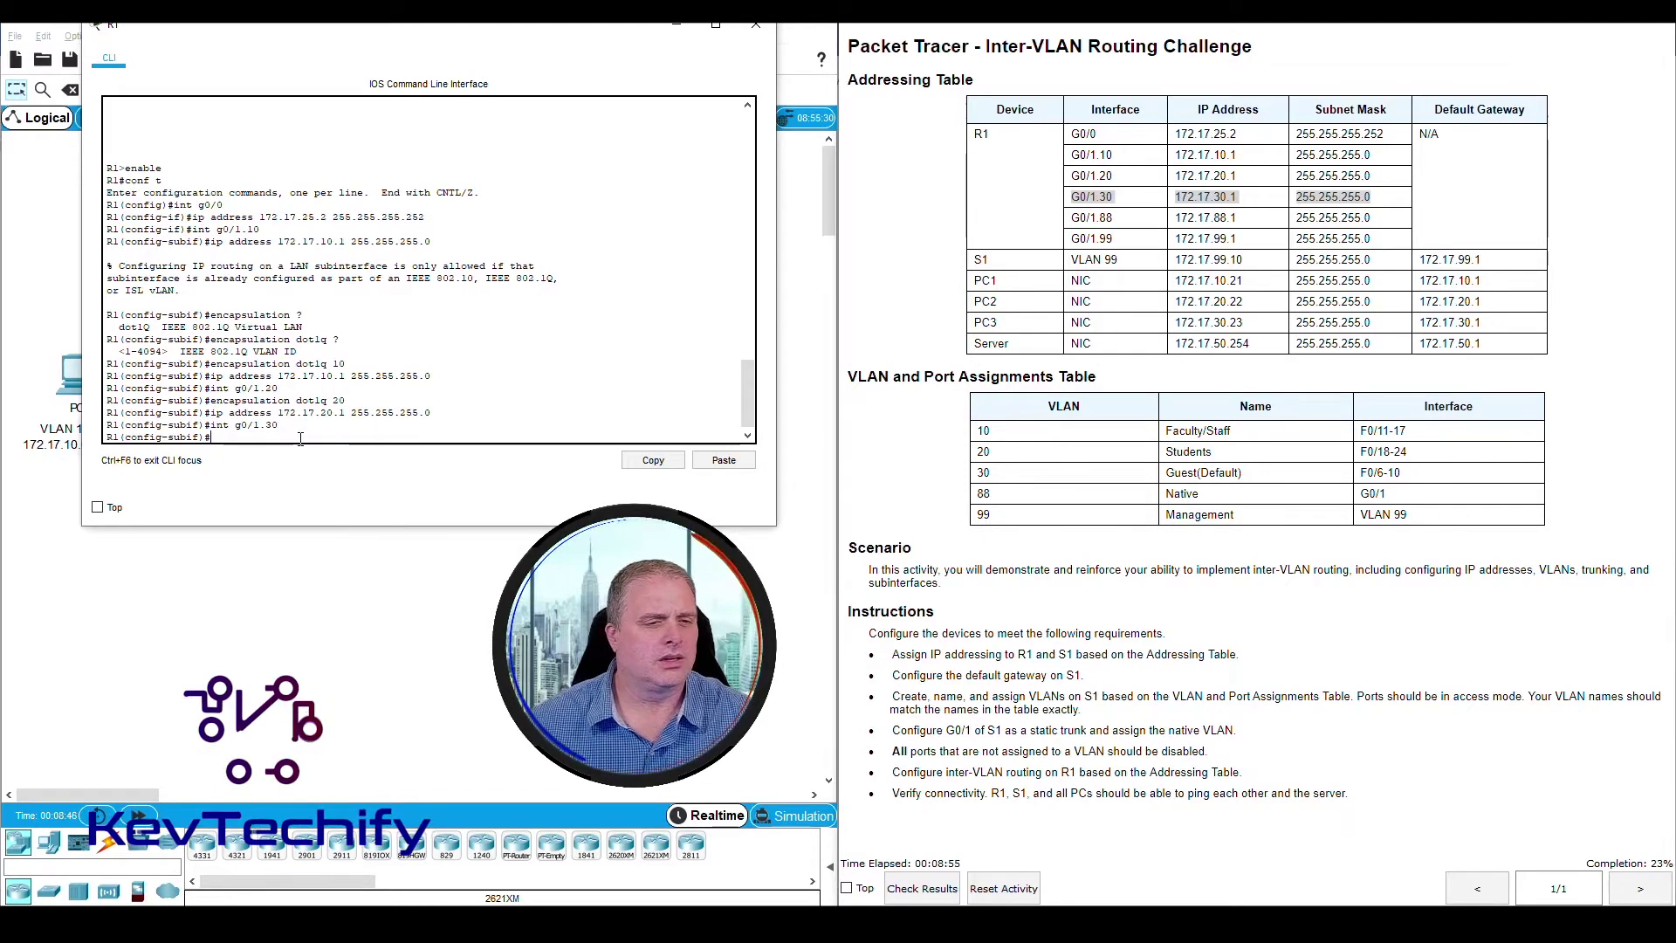
# Set the encapsulation of R1's subinterface g0/1.30 to dot1q 30
pyautogui.write('enc')
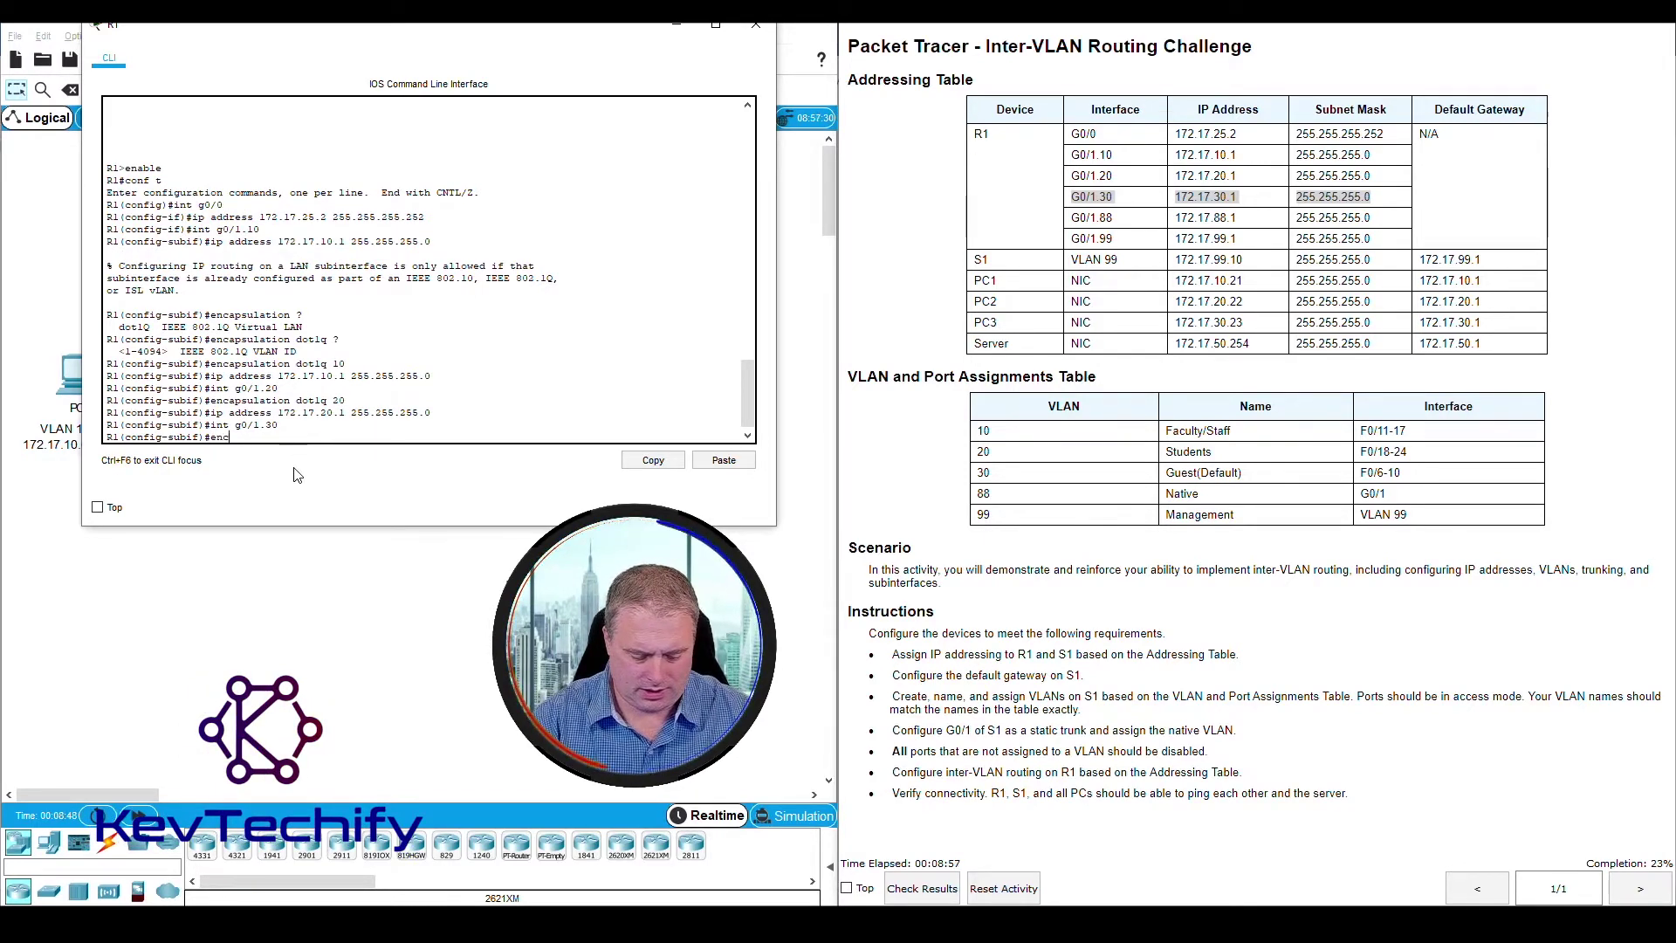
pyautogui.write('apsulation do')
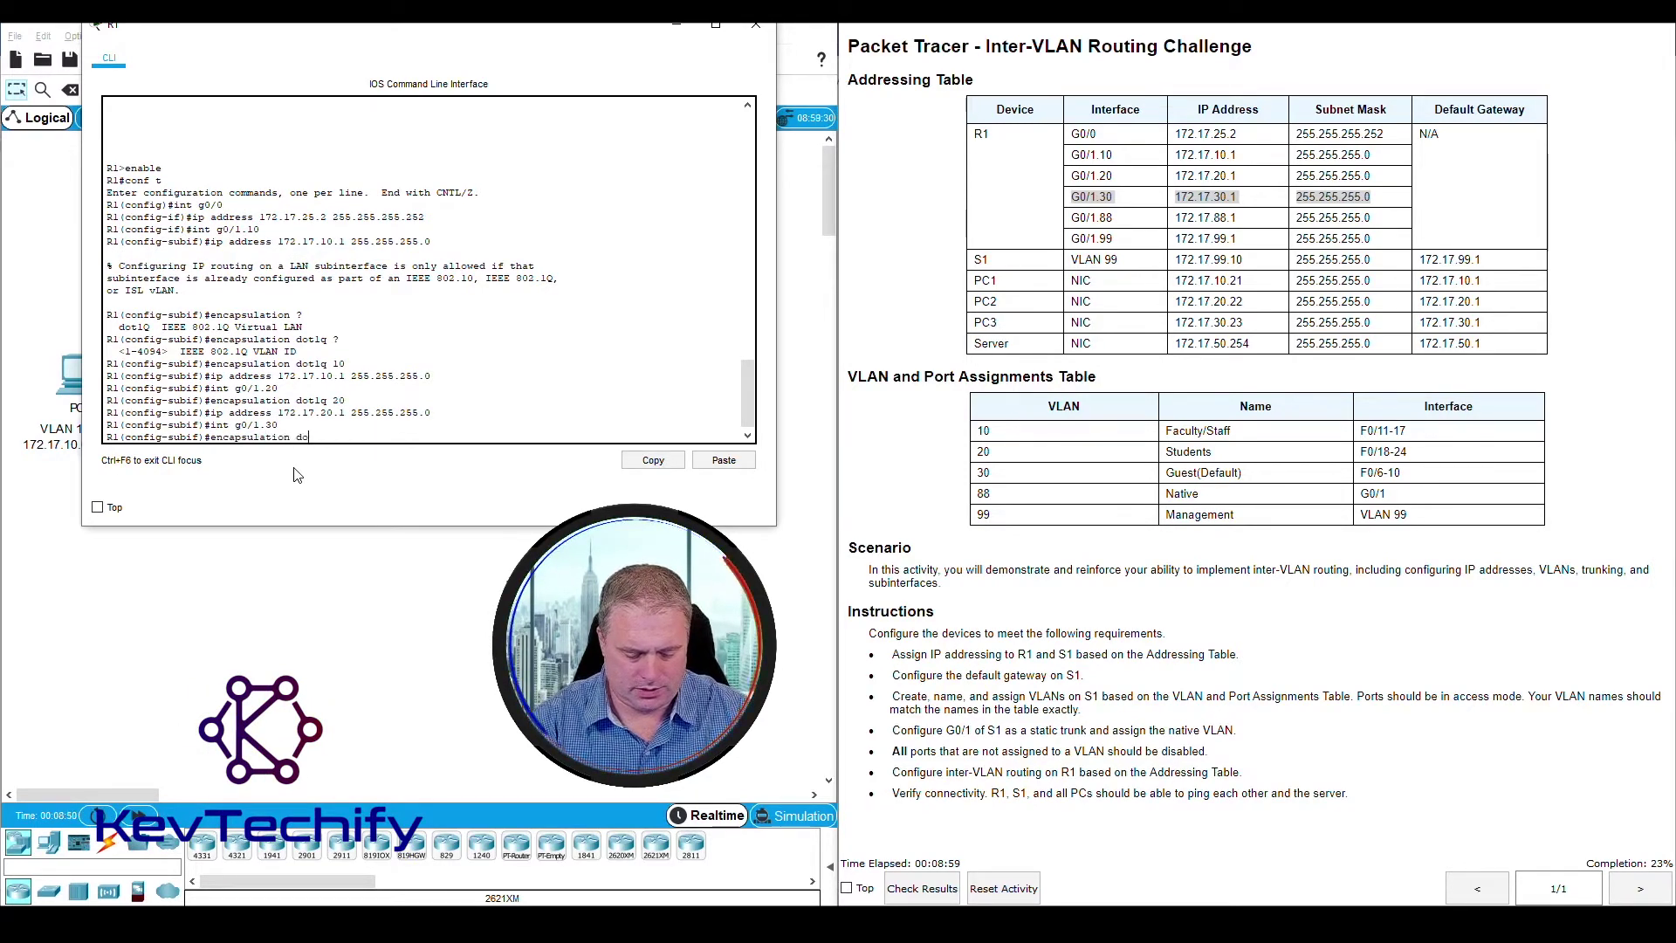
pyautogui.write('t1q ')
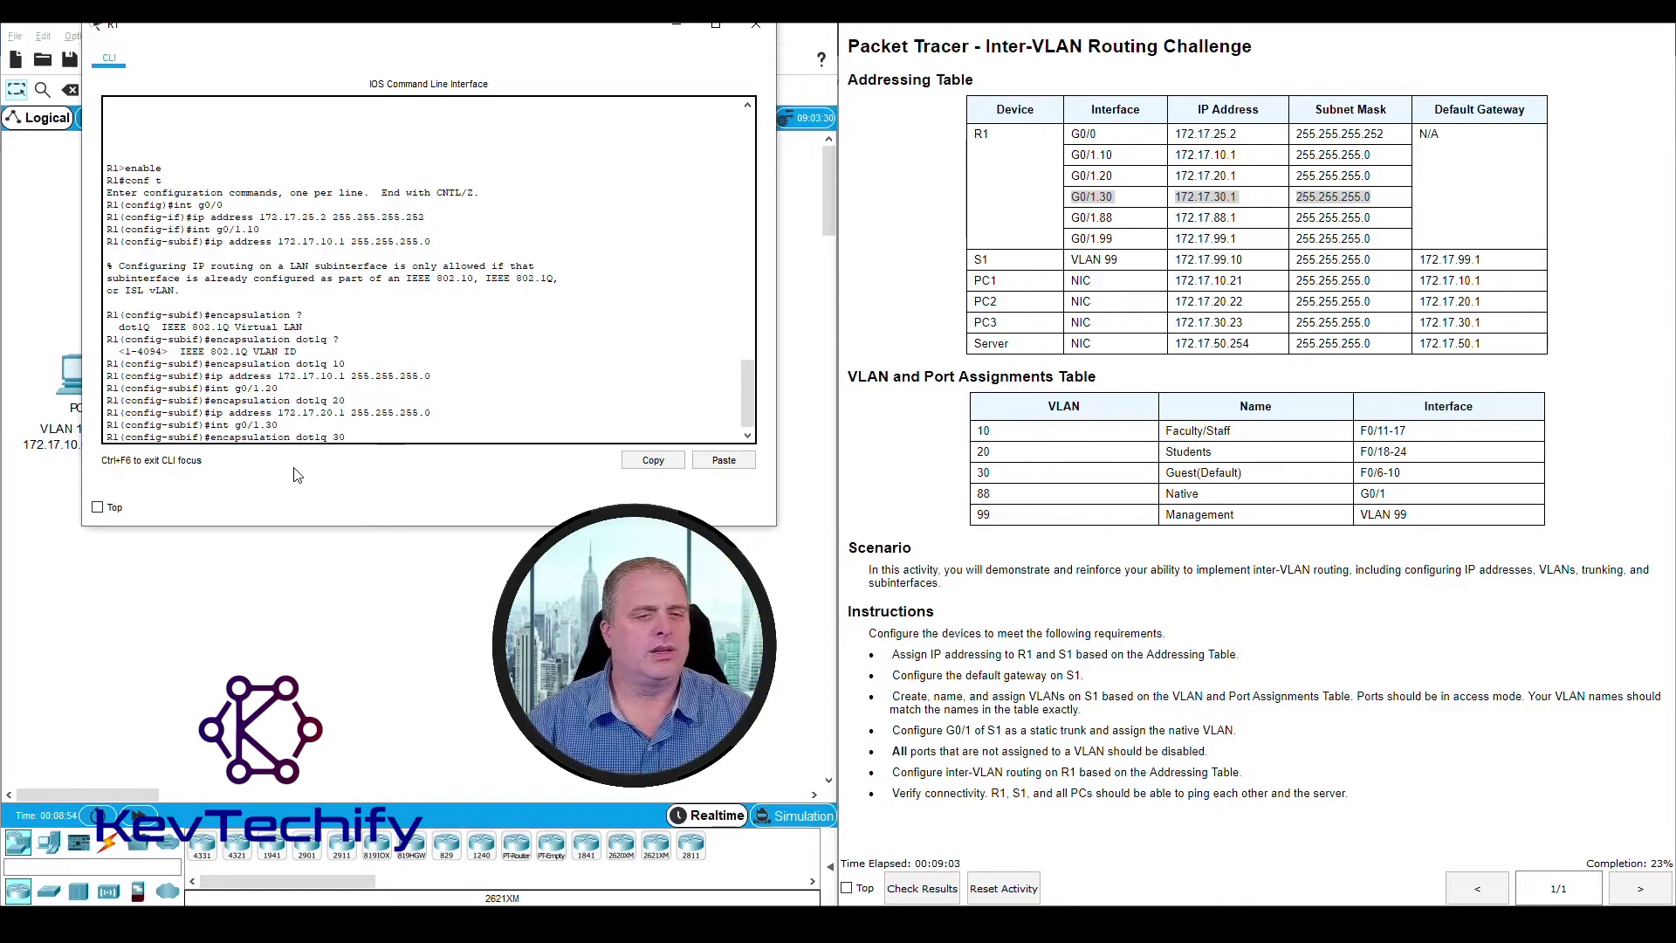
pyautogui.write('30')
pyautogui.press('Return')
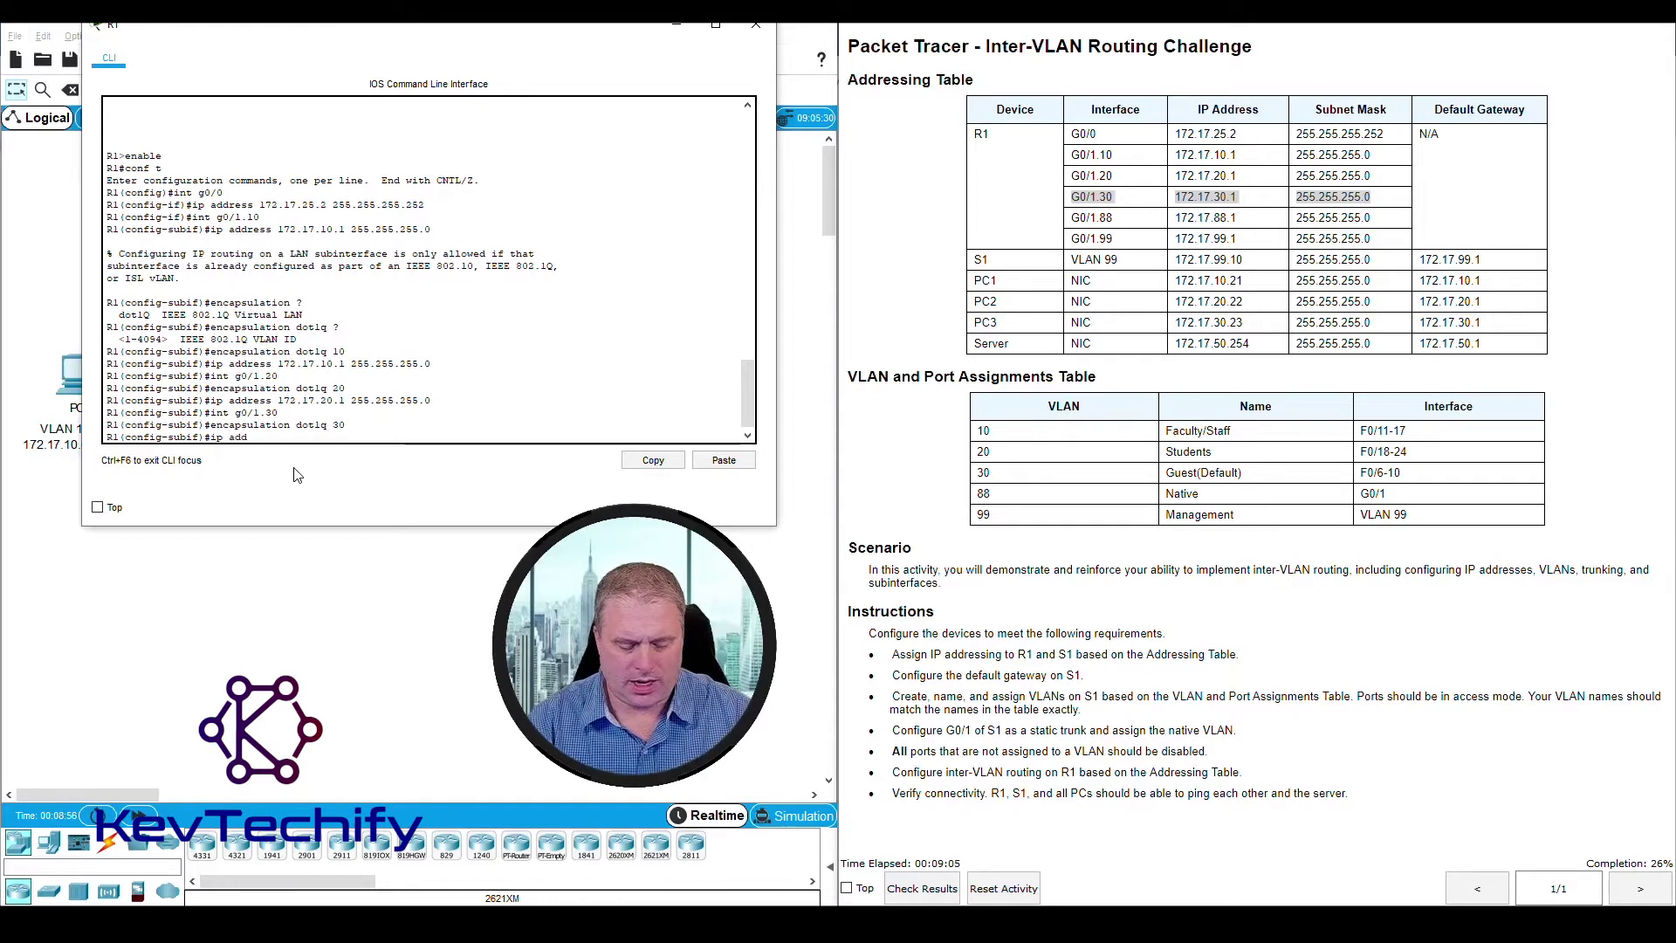
# Assign IP address 172.17.30.1 with subnet mask 255.255.255.0 to R1's subinterface g0/1.30
pyautogui.write('ip address 172.')
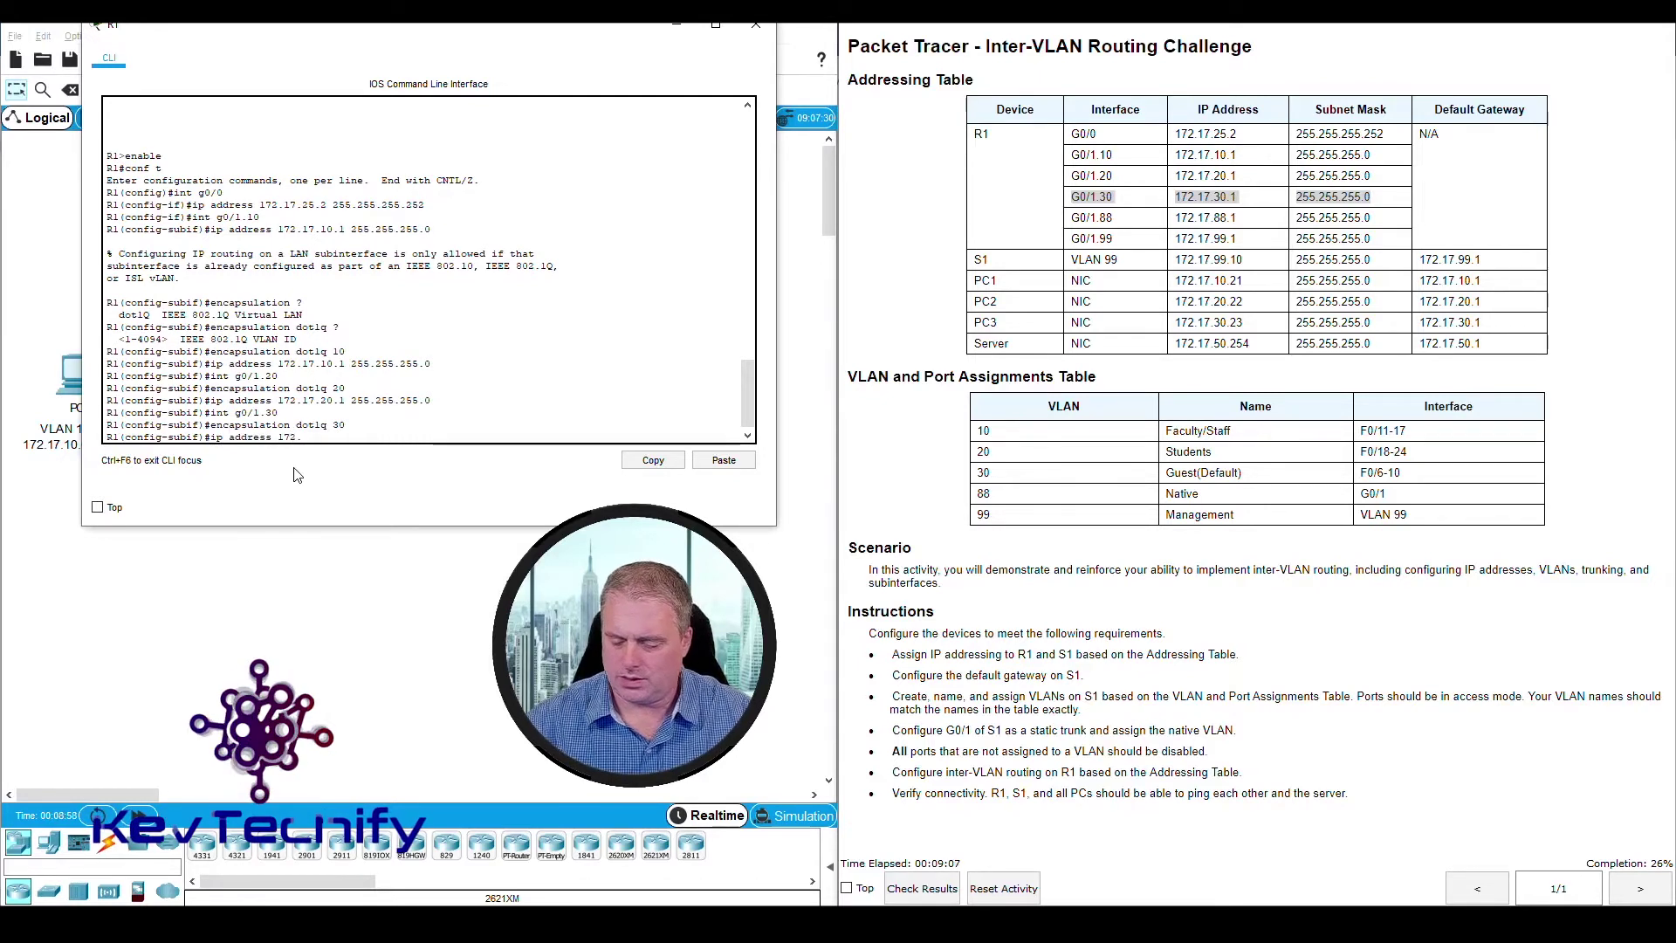
pyautogui.write('17.30.1')
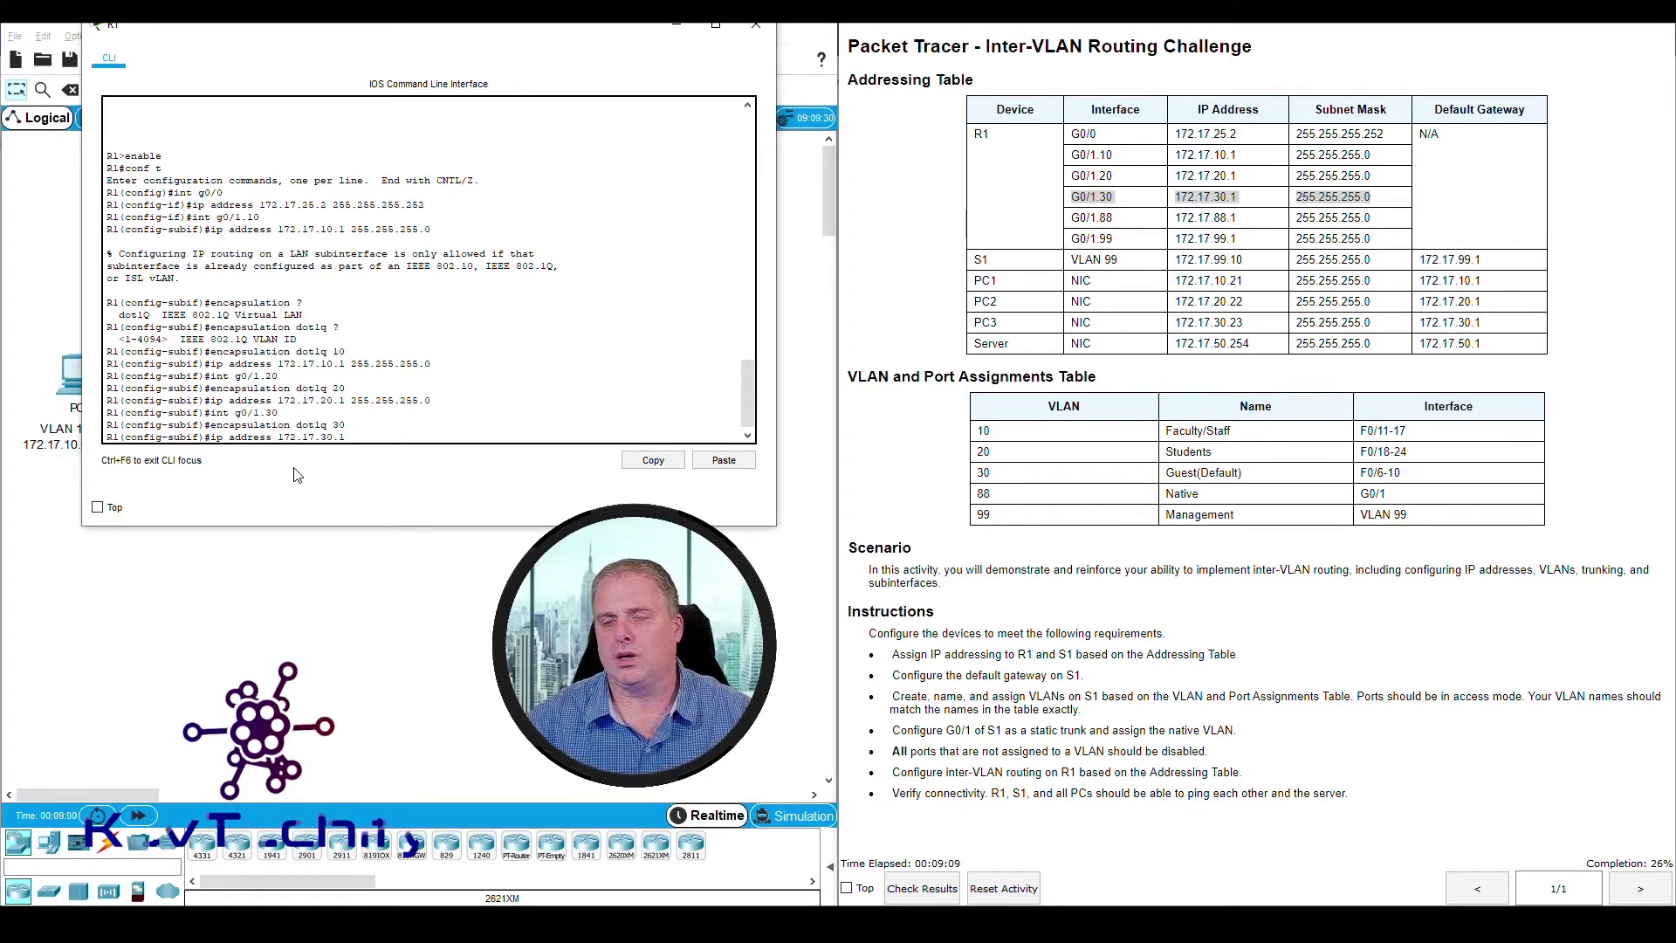
pyautogui.write(' 255.255.25')
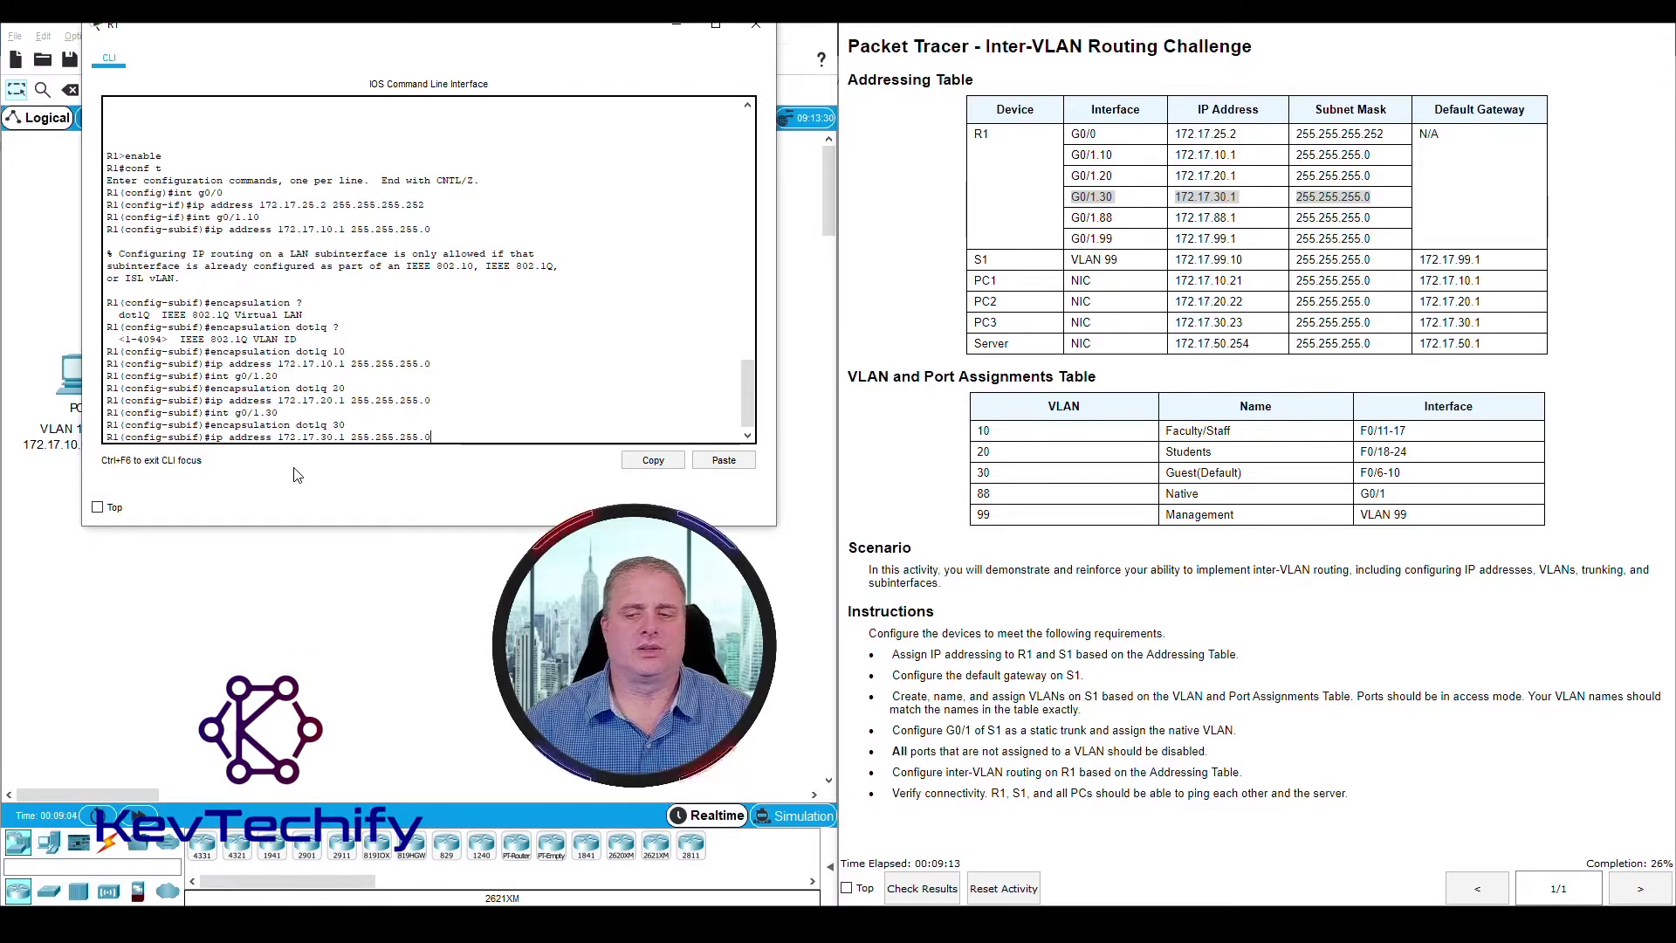
pyautogui.write('5.0')
pyautogui.press('Return')
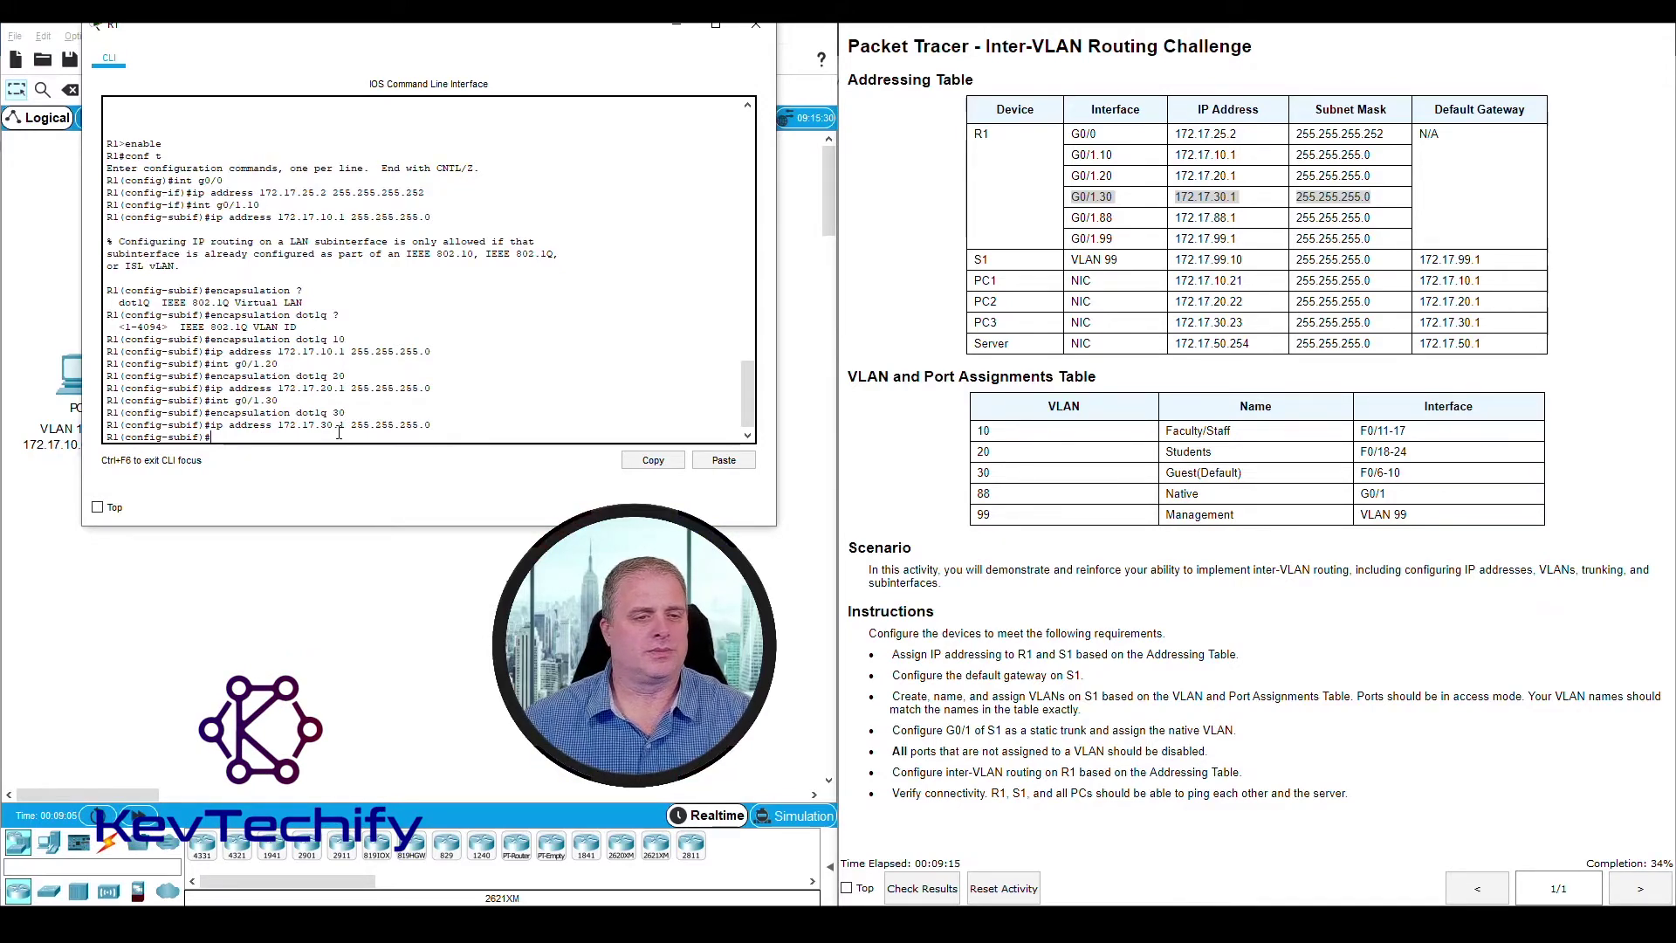
# Consult the G0/1.88 row of the addressing table, enter subinterface g0/1.88 on R1 and set its encapsulation to dot1q 88
pyautogui.click(1068, 220)
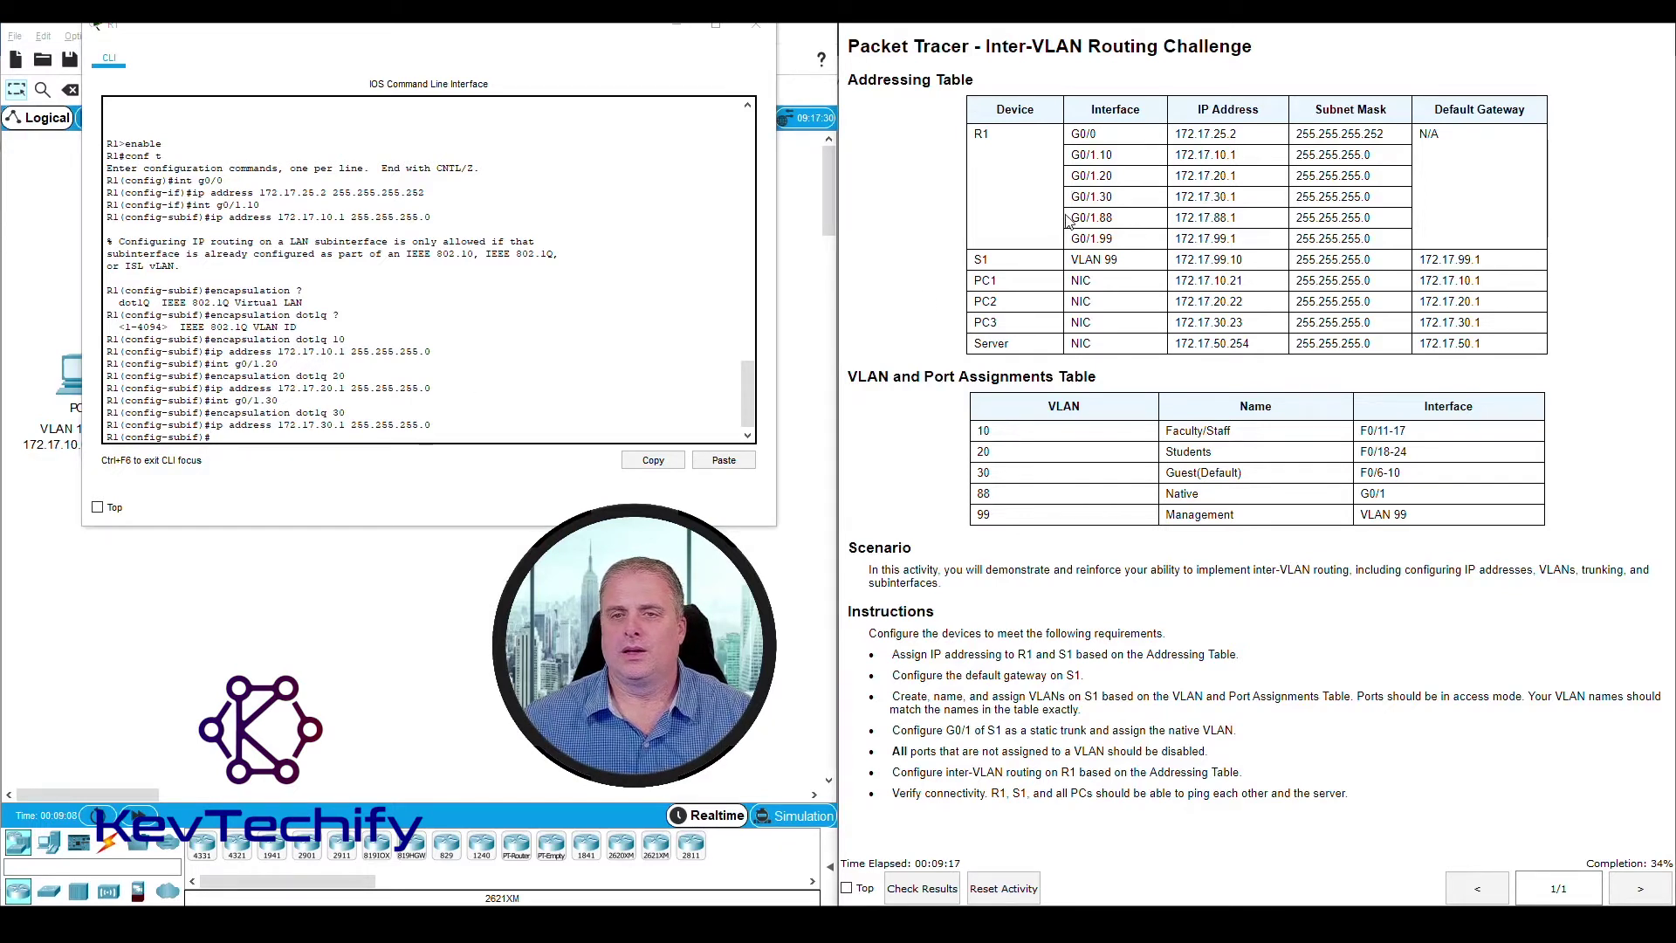
pyautogui.moveTo(1205, 214); pyautogui.dragTo(1393, 221)
pyautogui.click(221, 439)
pyautogui.write('int ')
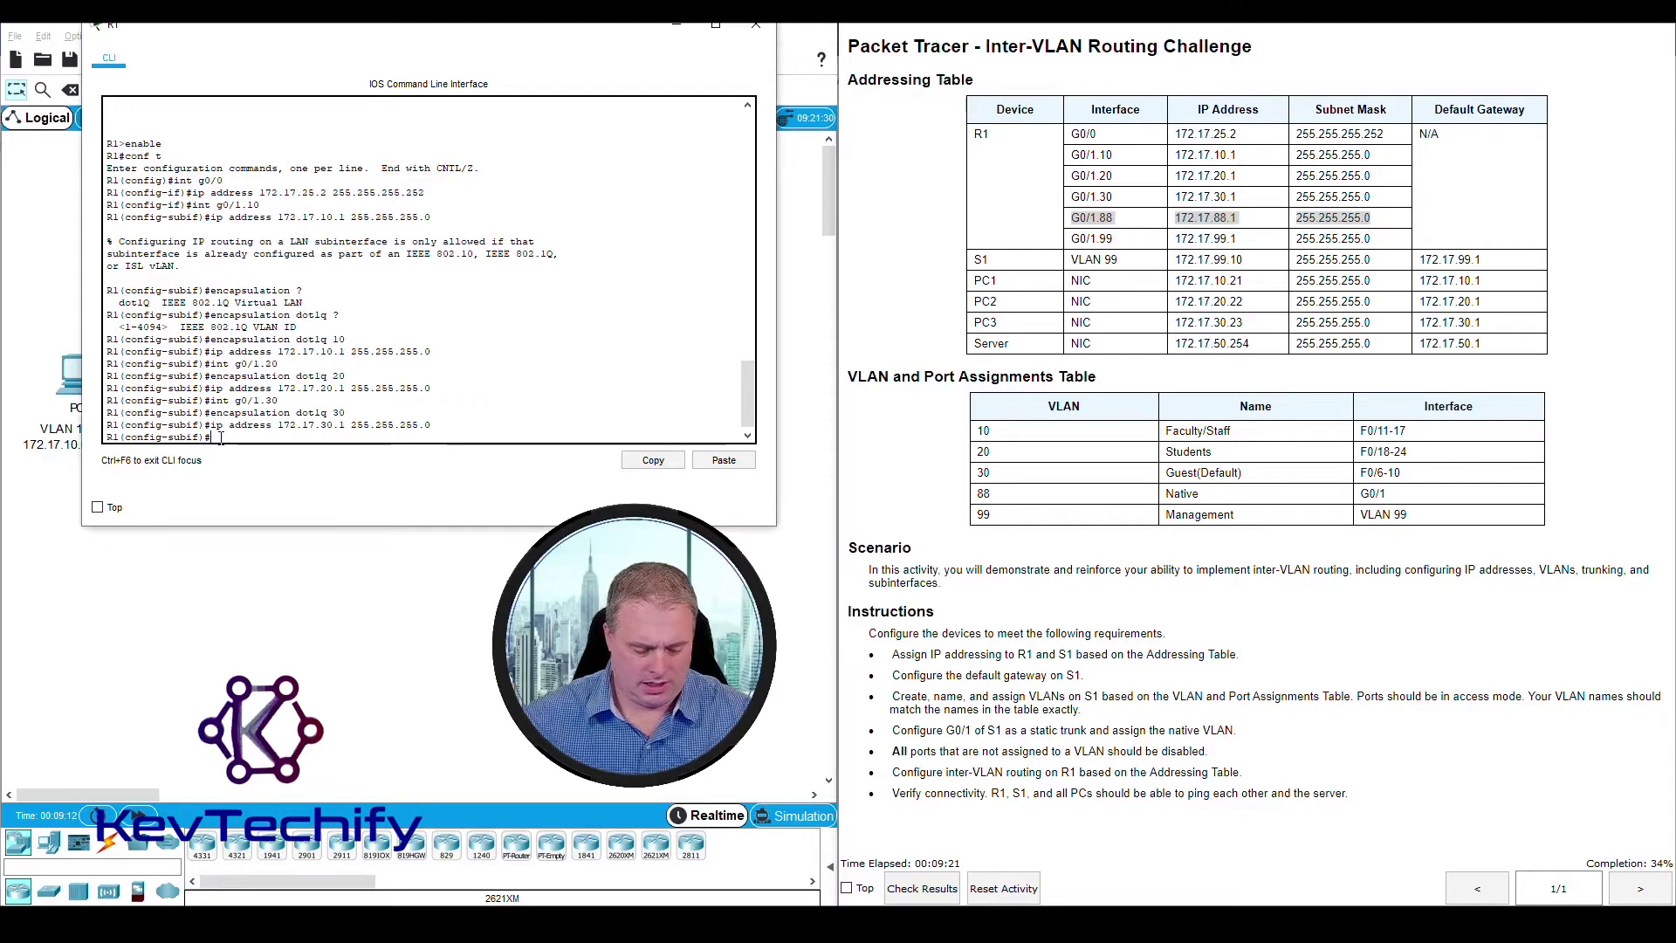
pyautogui.write('g0/1')
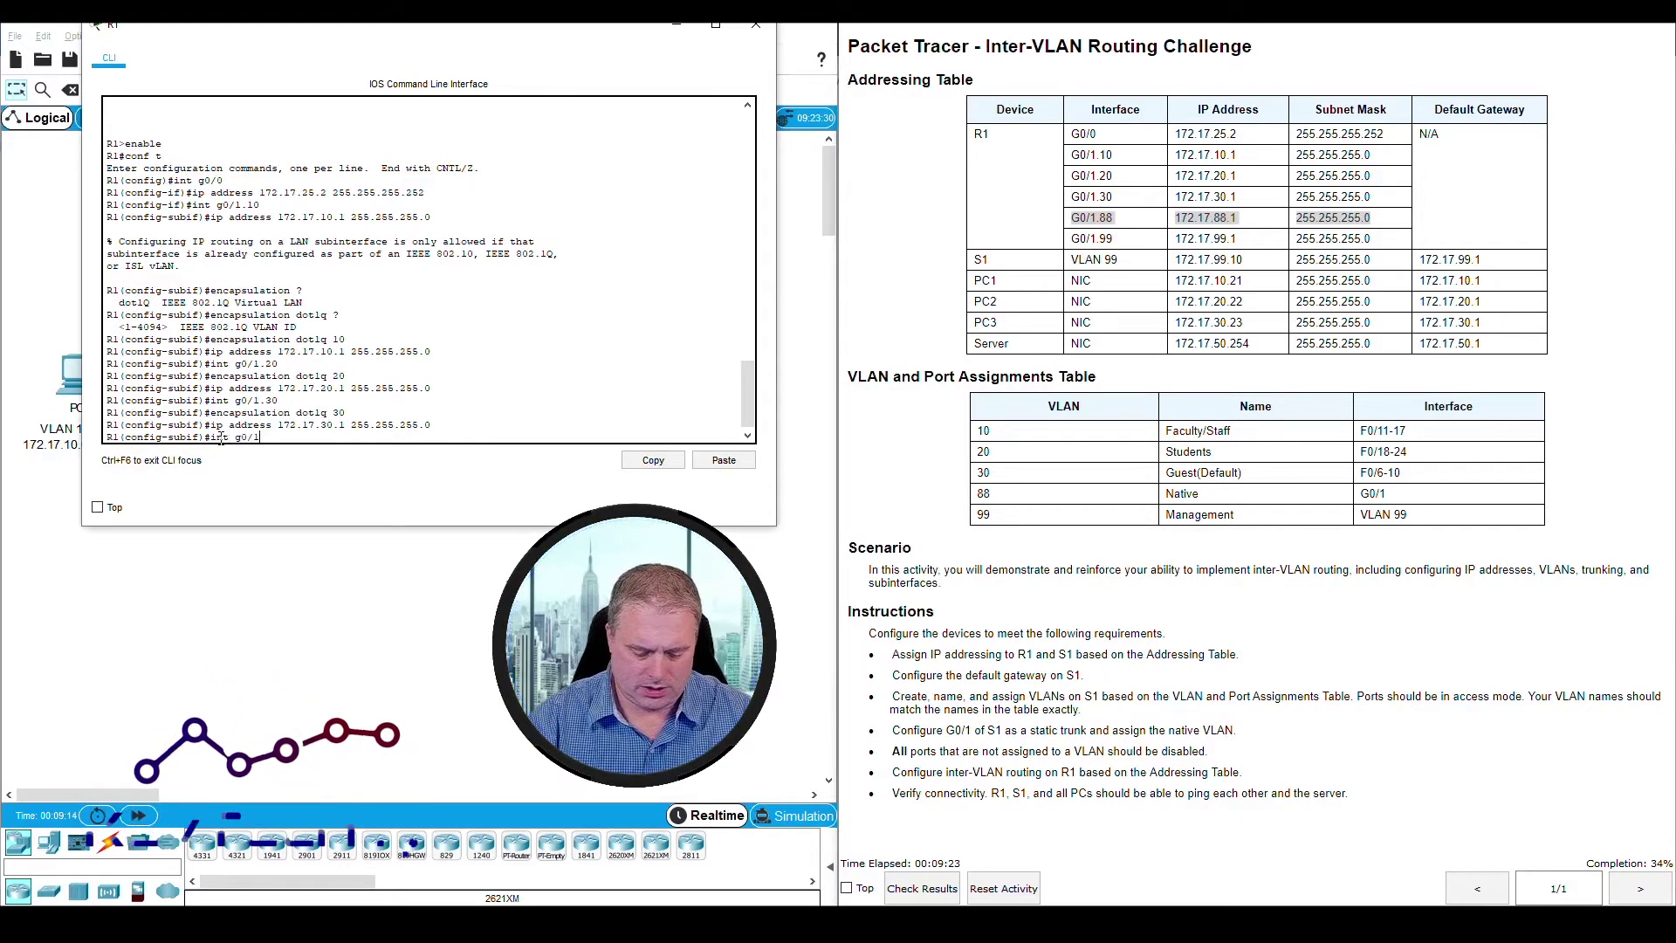
pyautogui.write('.88')
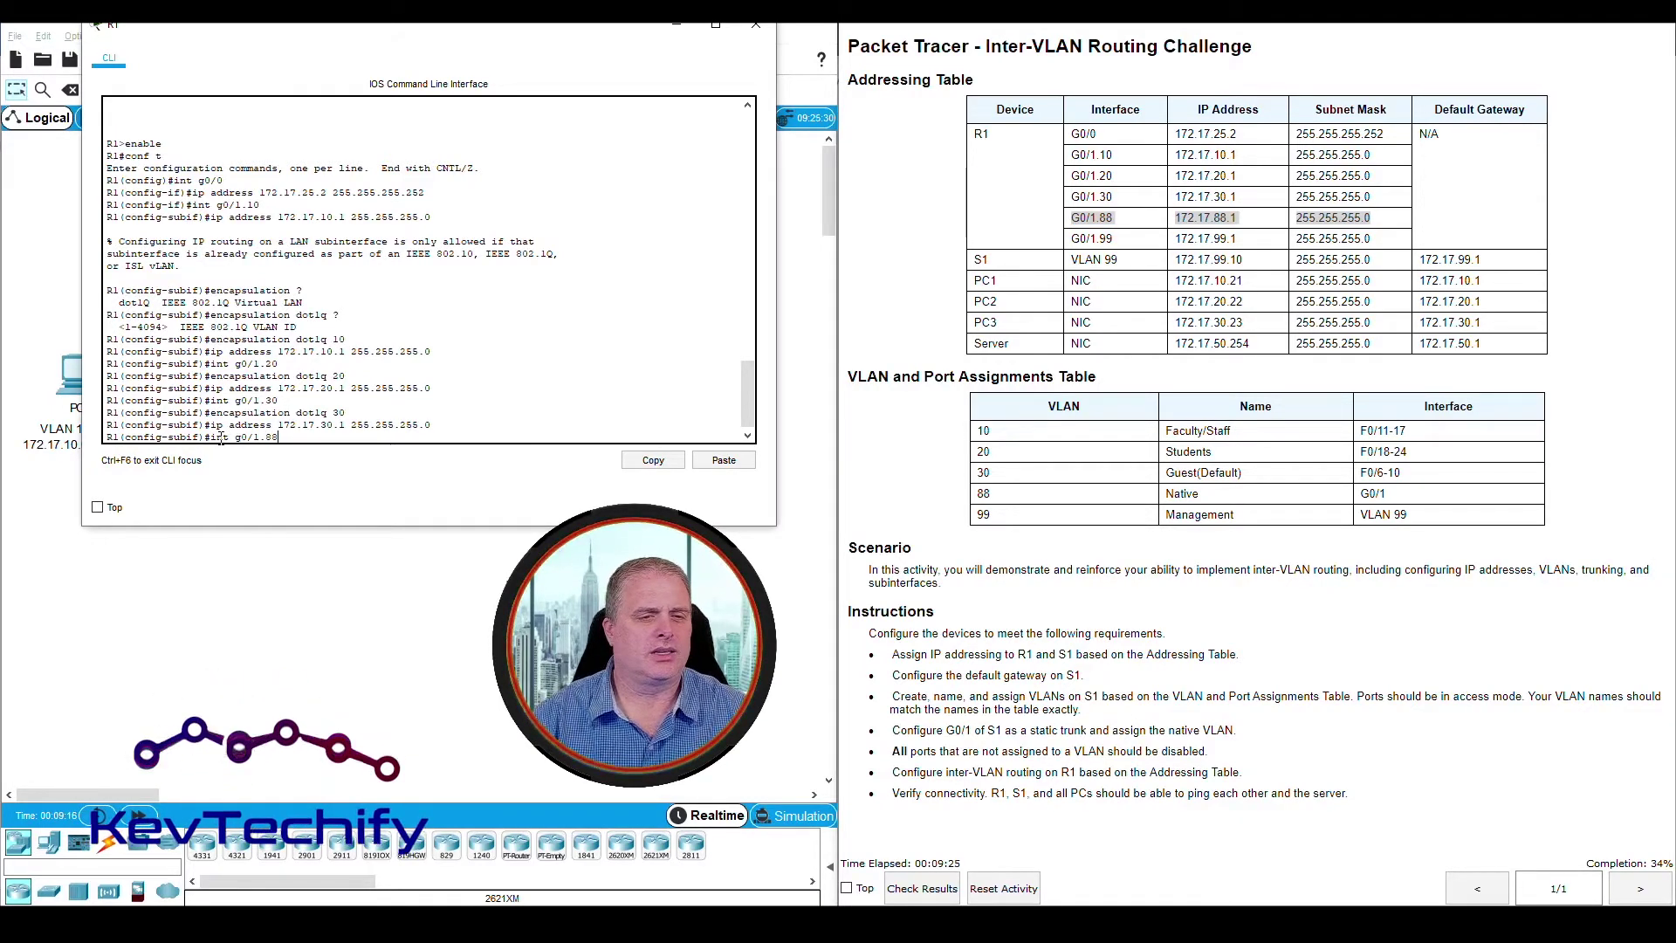
pyautogui.press('Return')
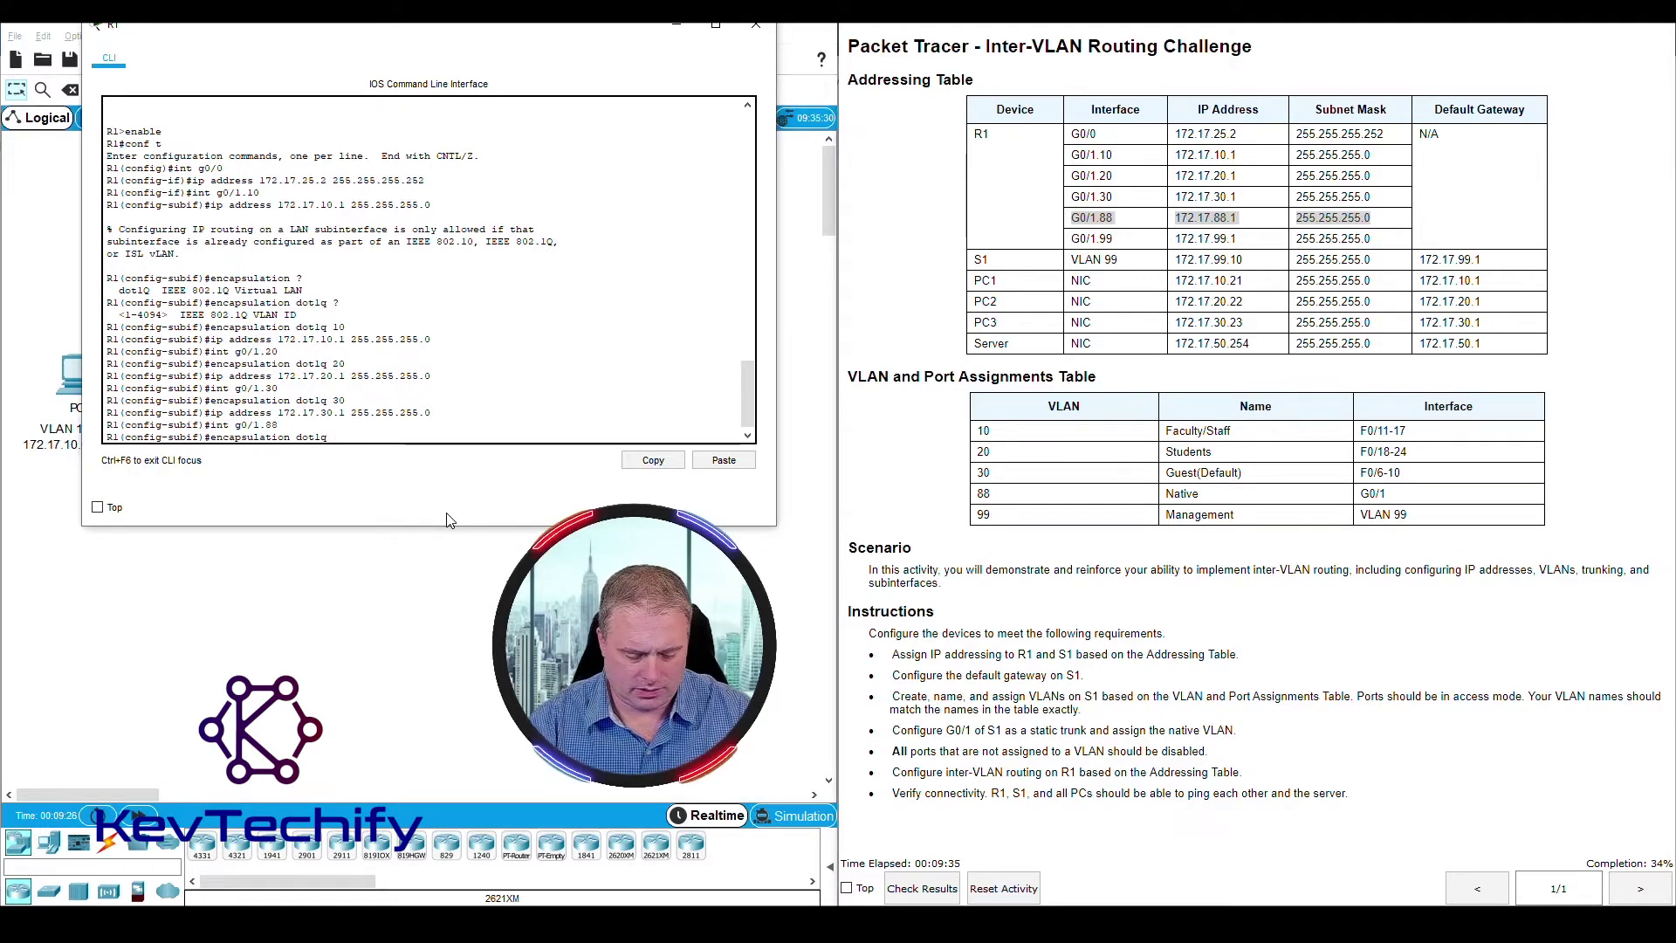
pyautogui.write('88')
pyautogui.press('Return')
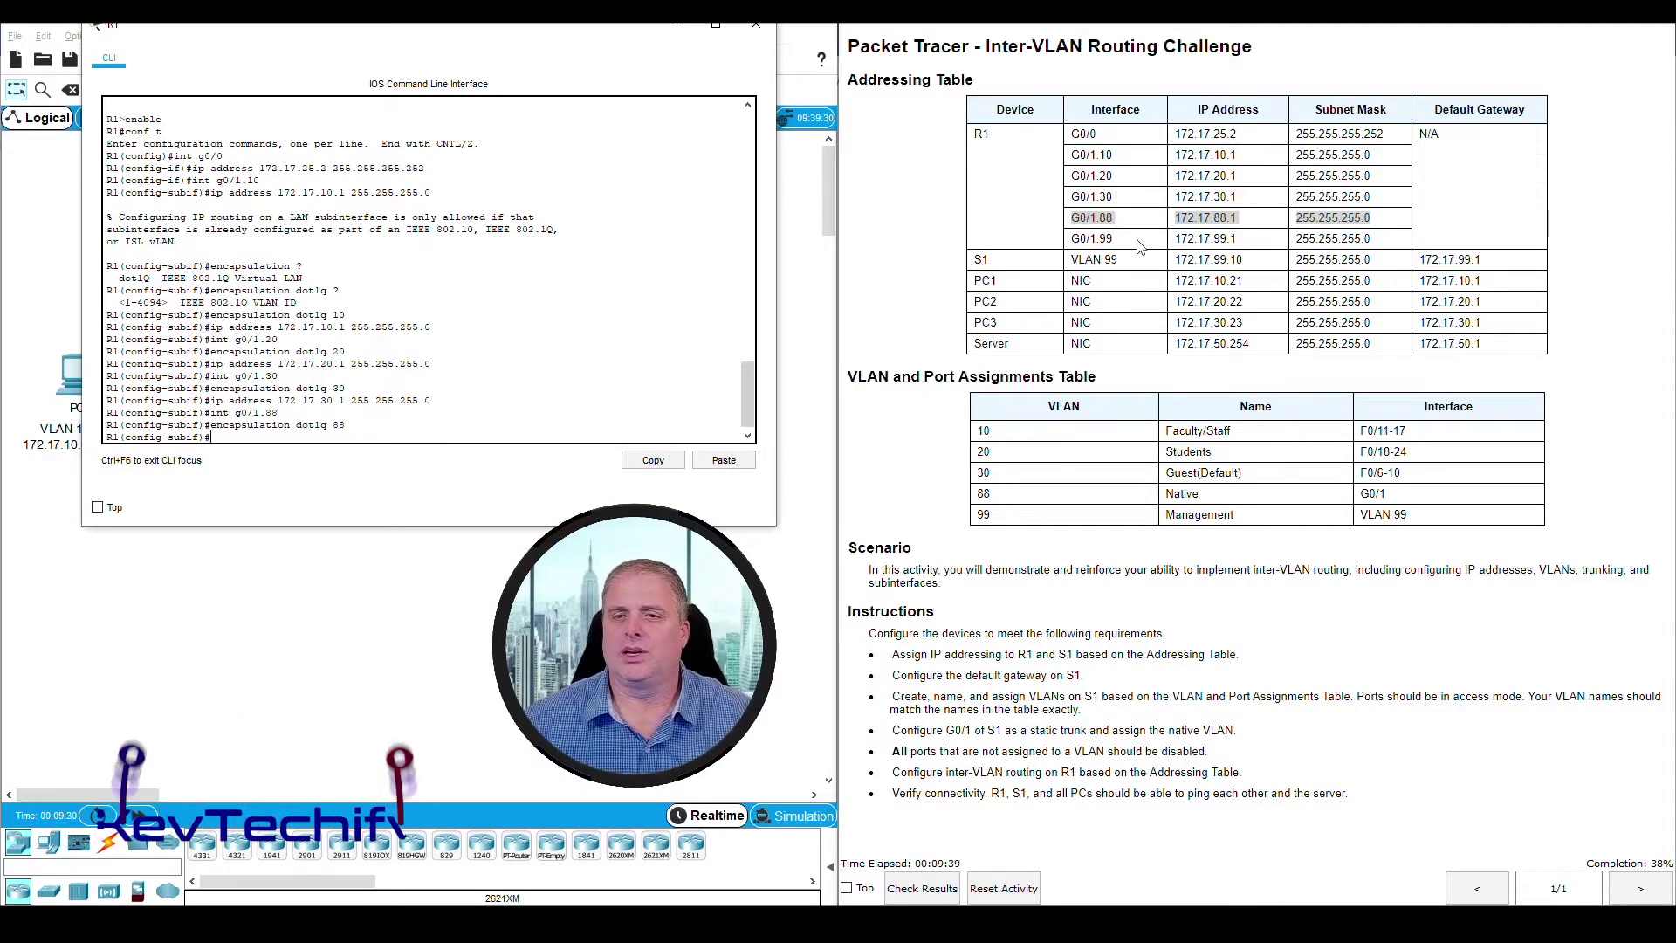
# Assign IP address 172.17.88.1 with subnet mask 255.255.255.0 to R1's subinterface g0/1.88
pyautogui.moveTo(1100, 239); pyautogui.dragTo(1384, 240)
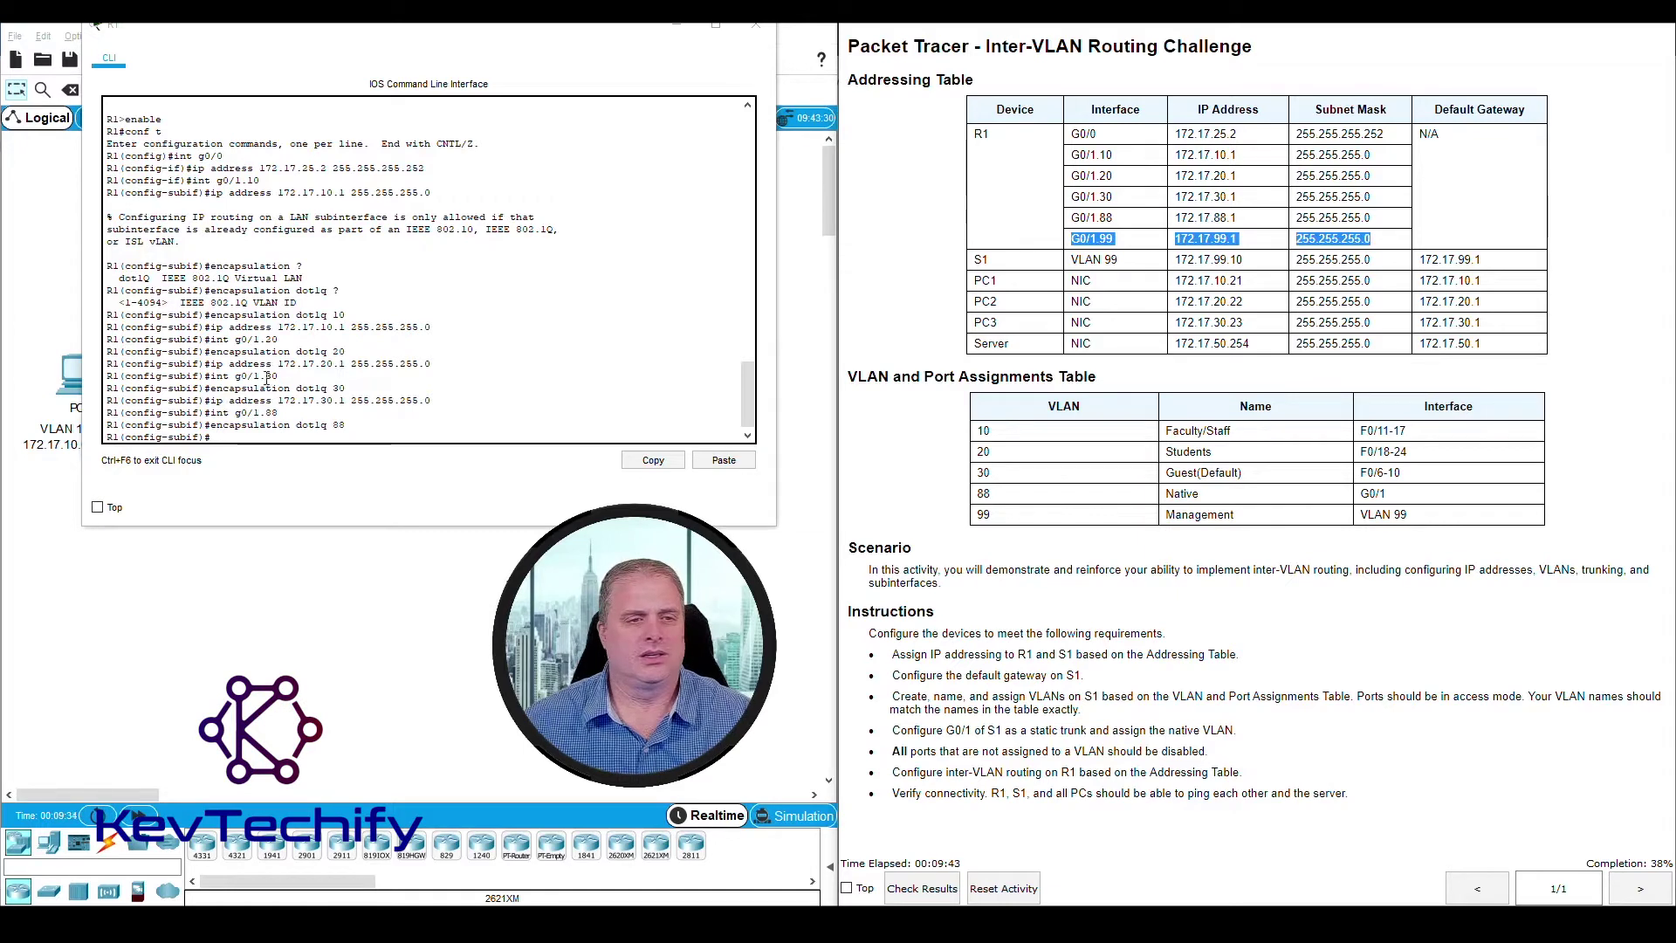
pyautogui.click(232, 435)
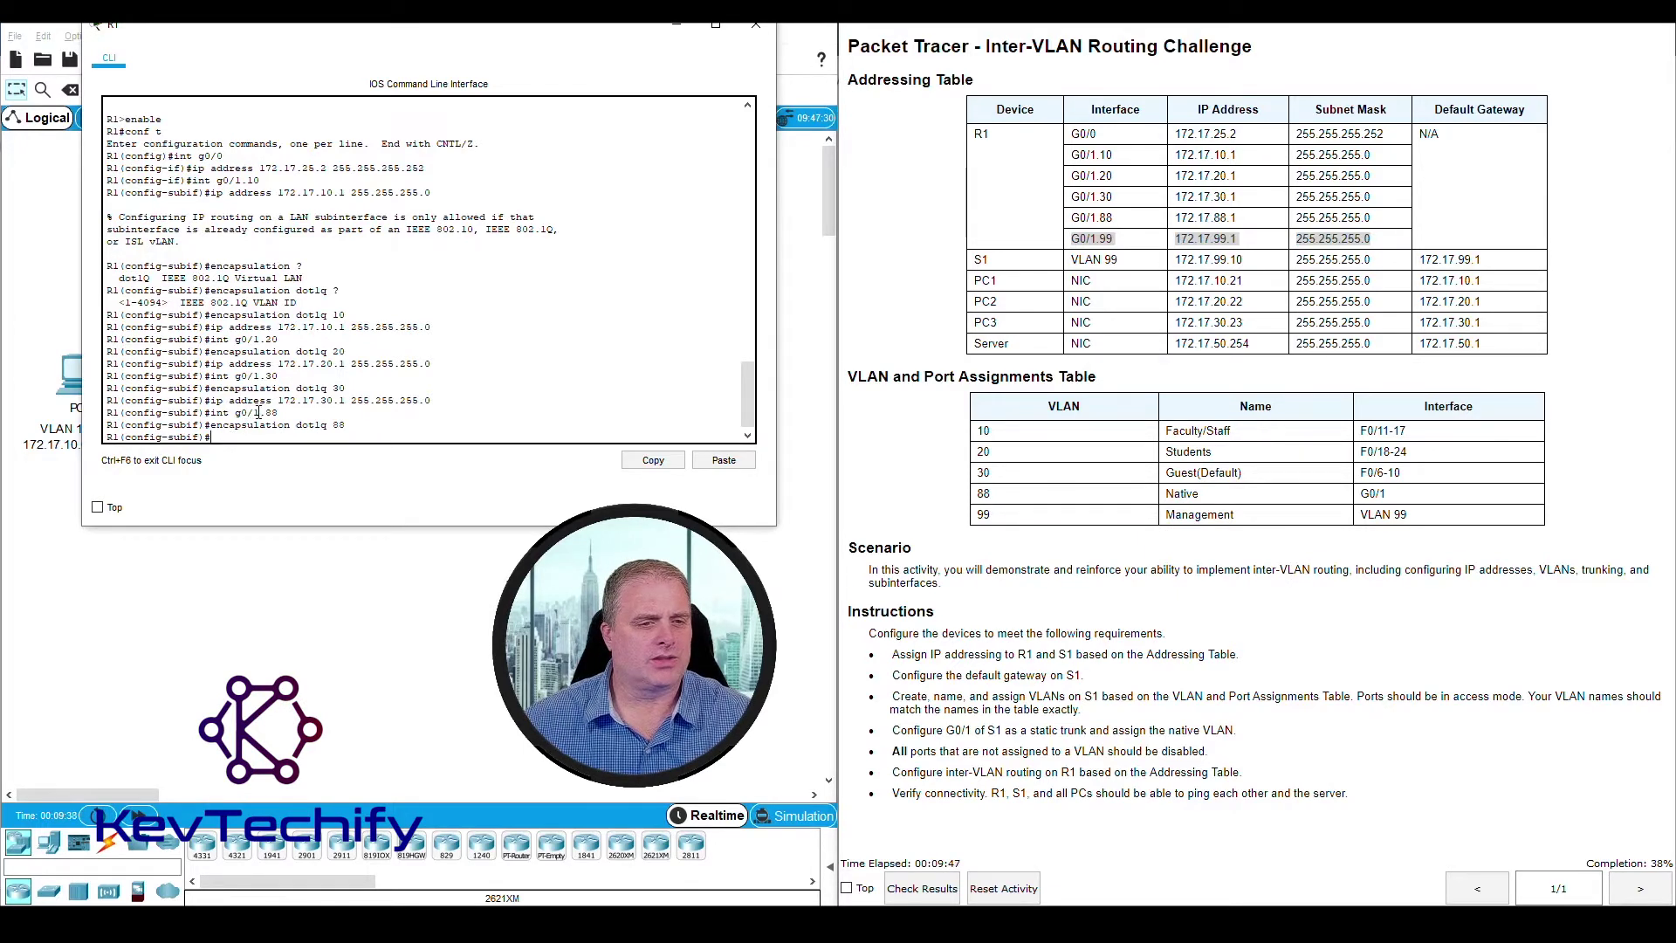
pyautogui.click(255, 437)
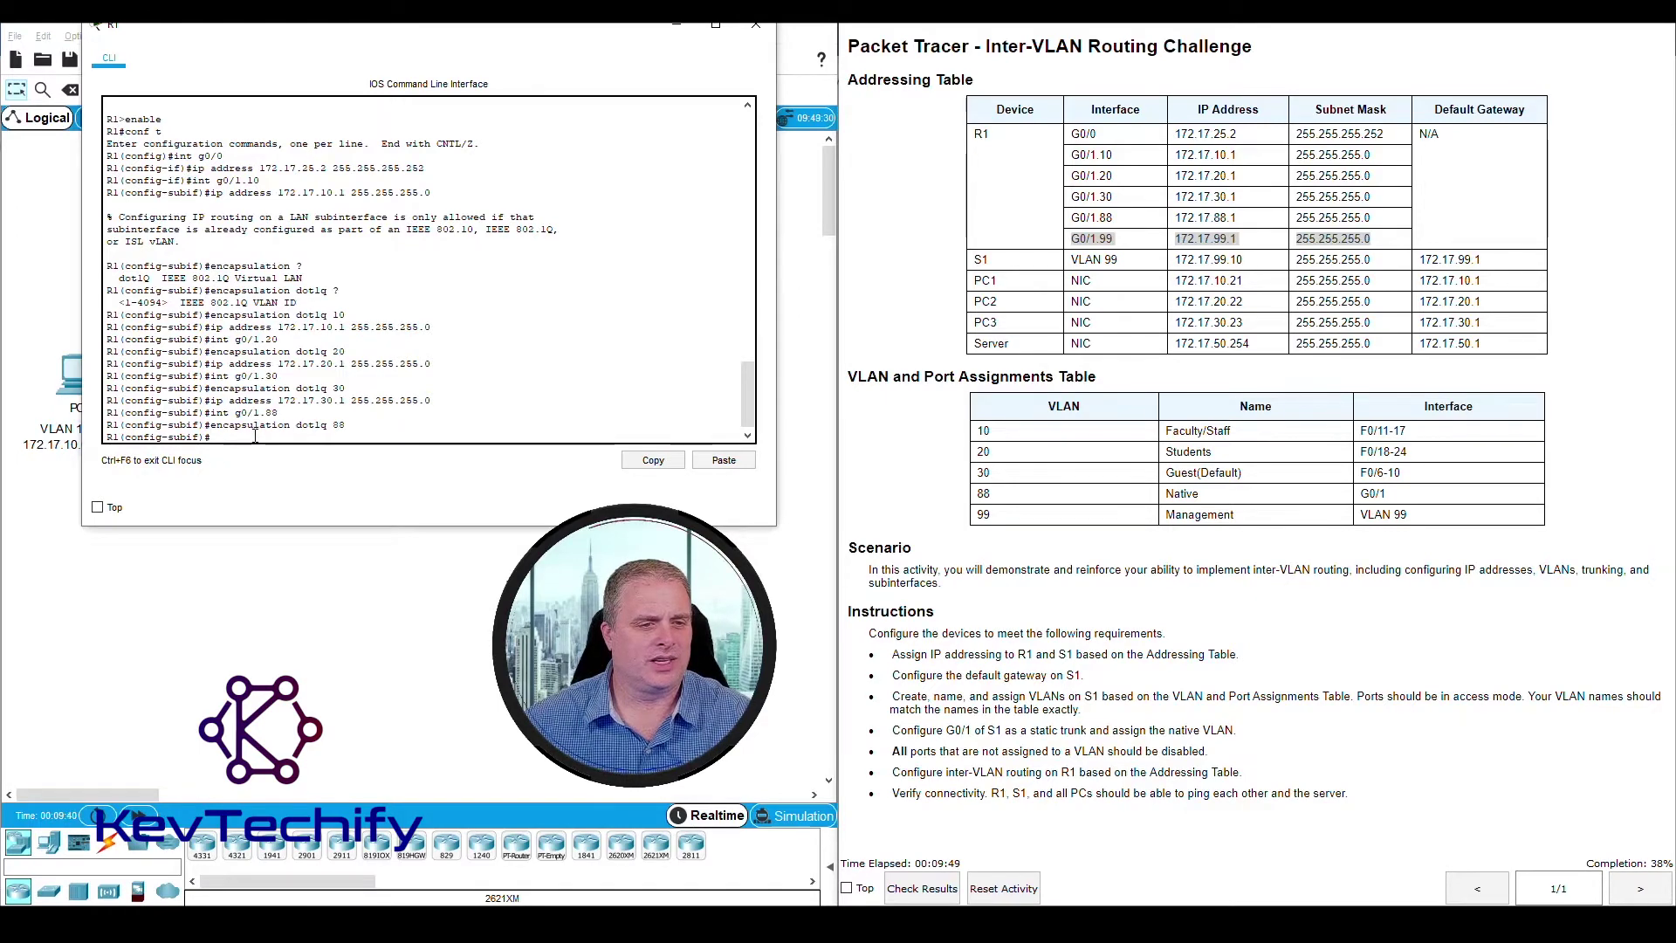
pyautogui.write('ip add')
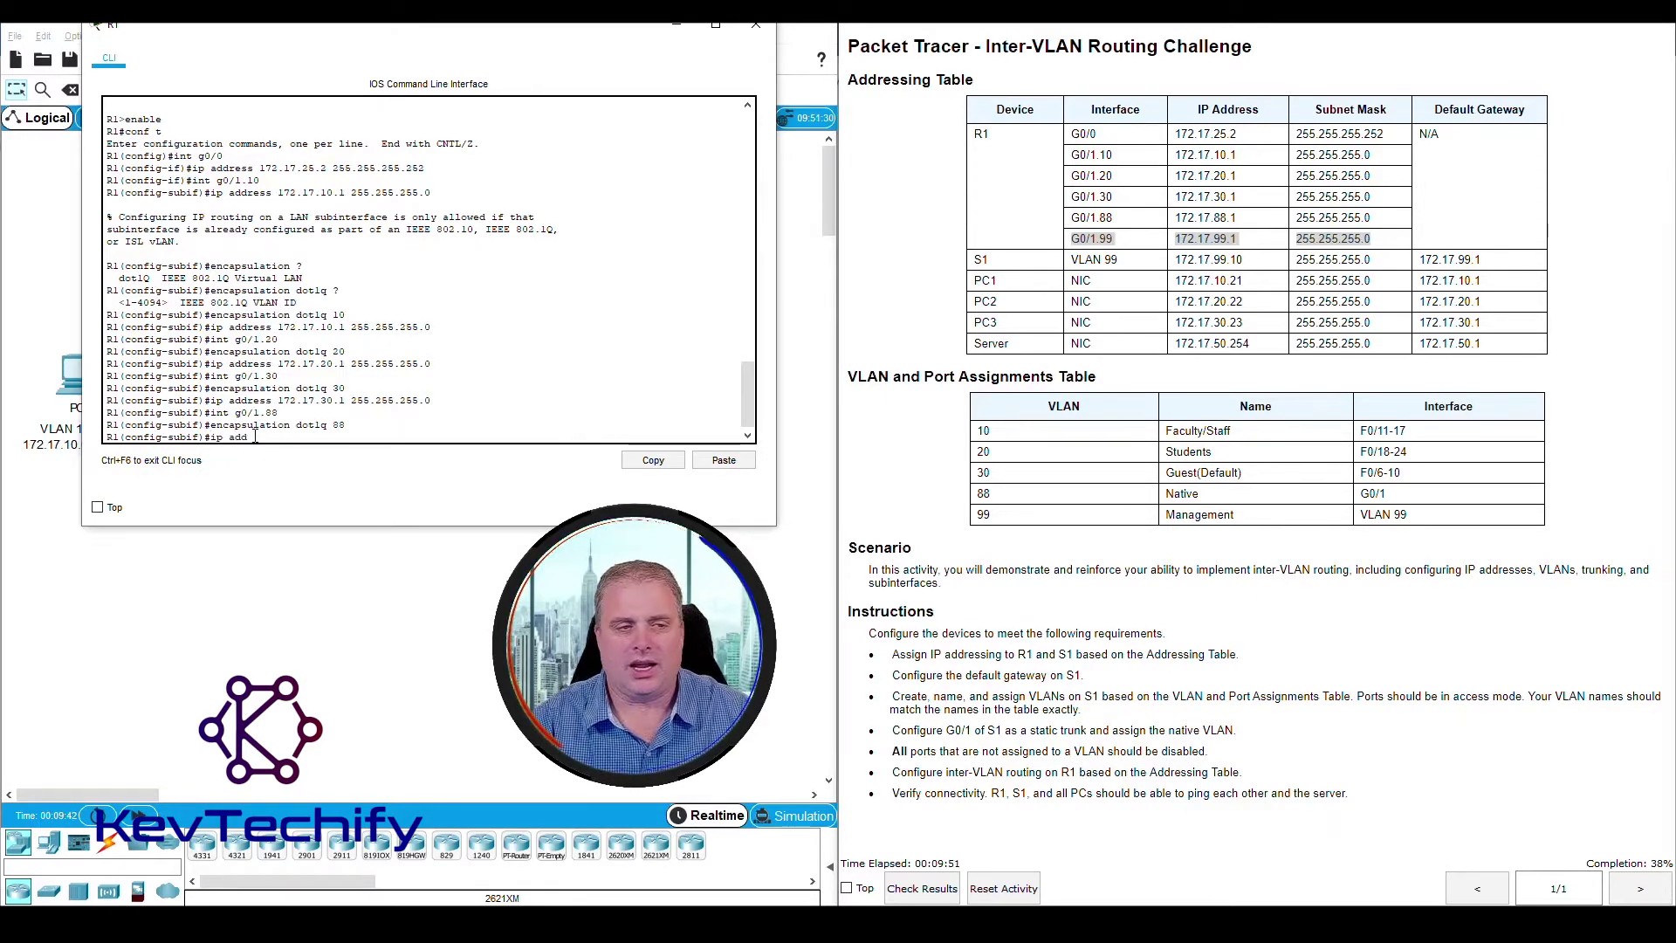
pyautogui.write('ress')
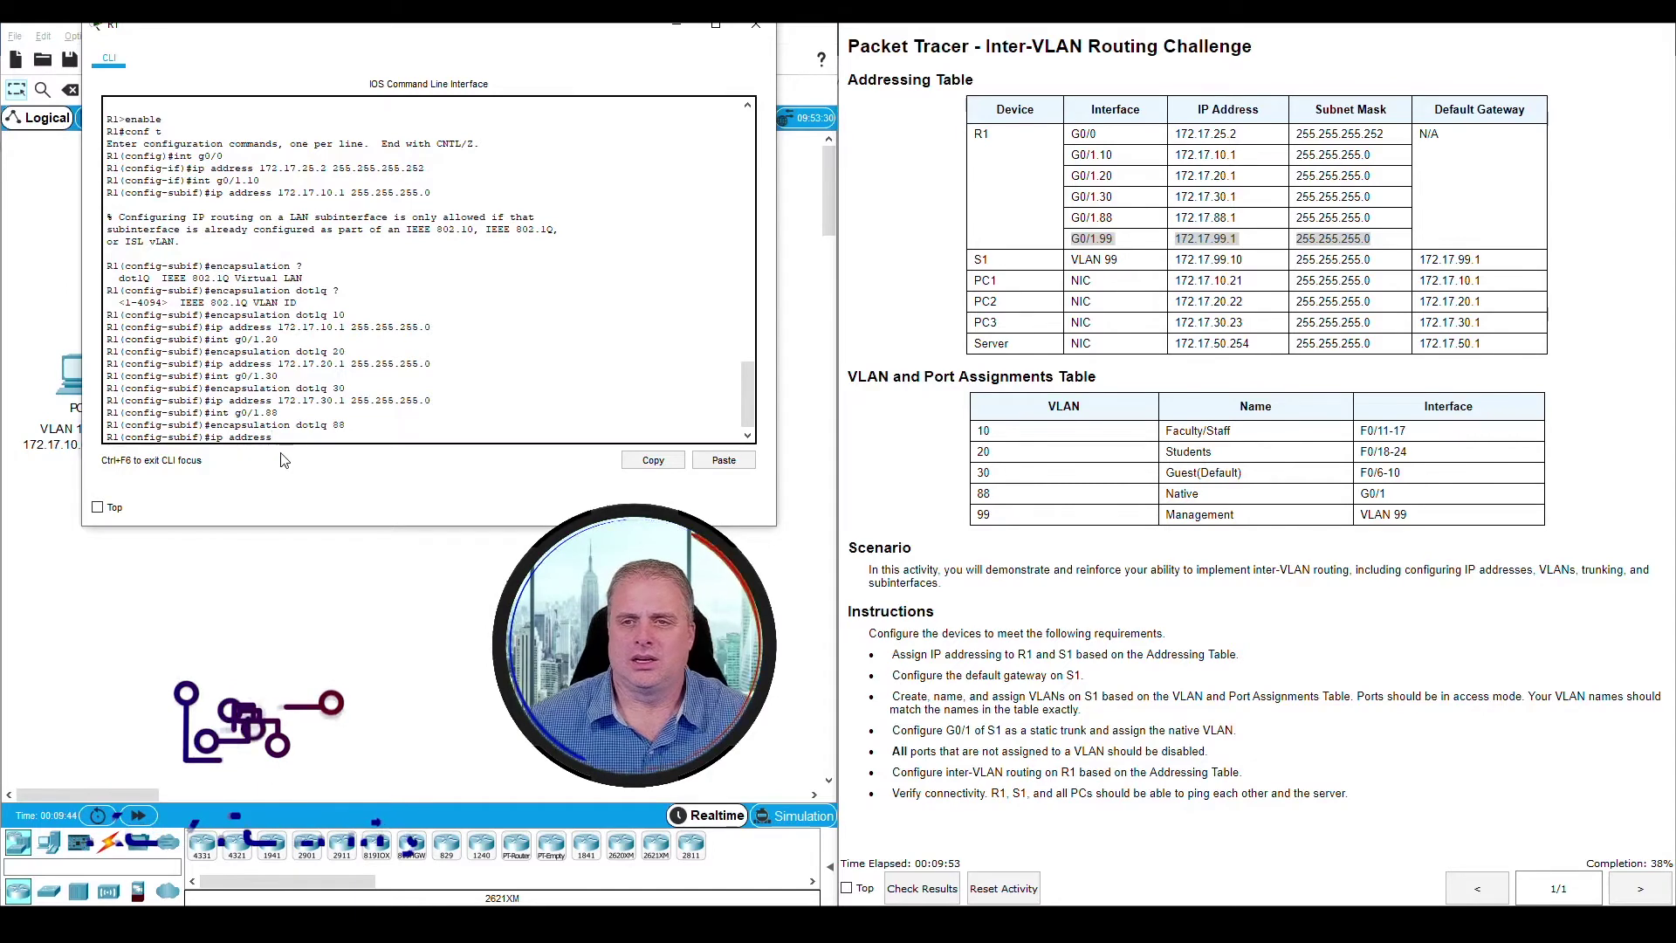
pyautogui.write(' 172.17.')
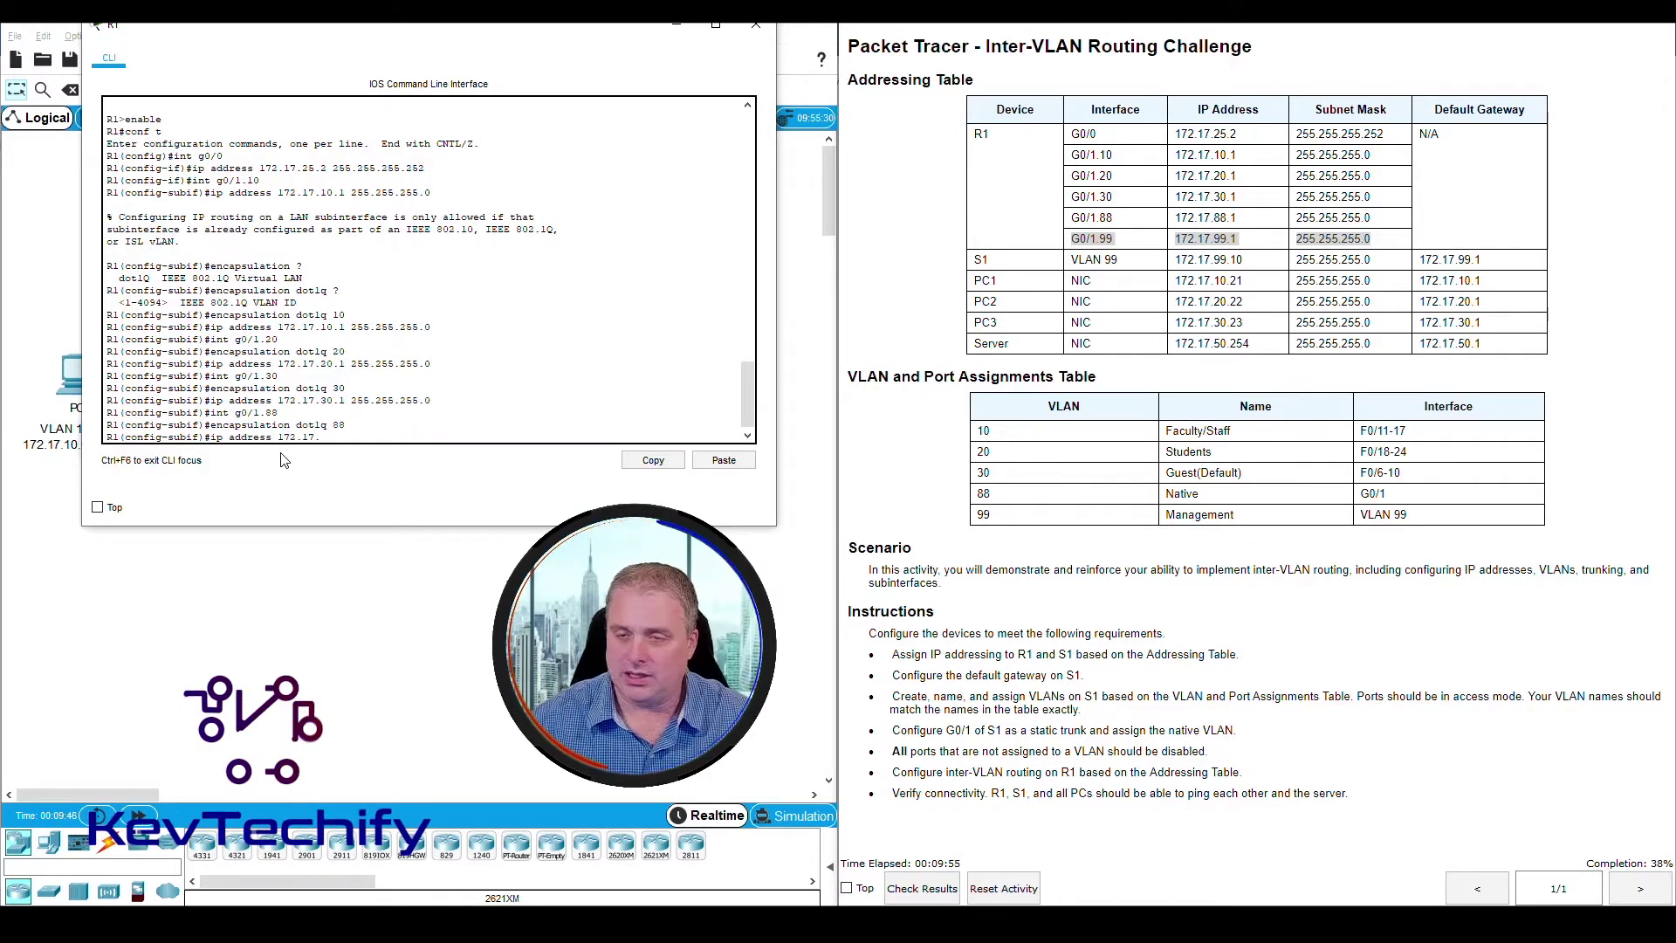
pyautogui.write('88.1 255.255.255.0')
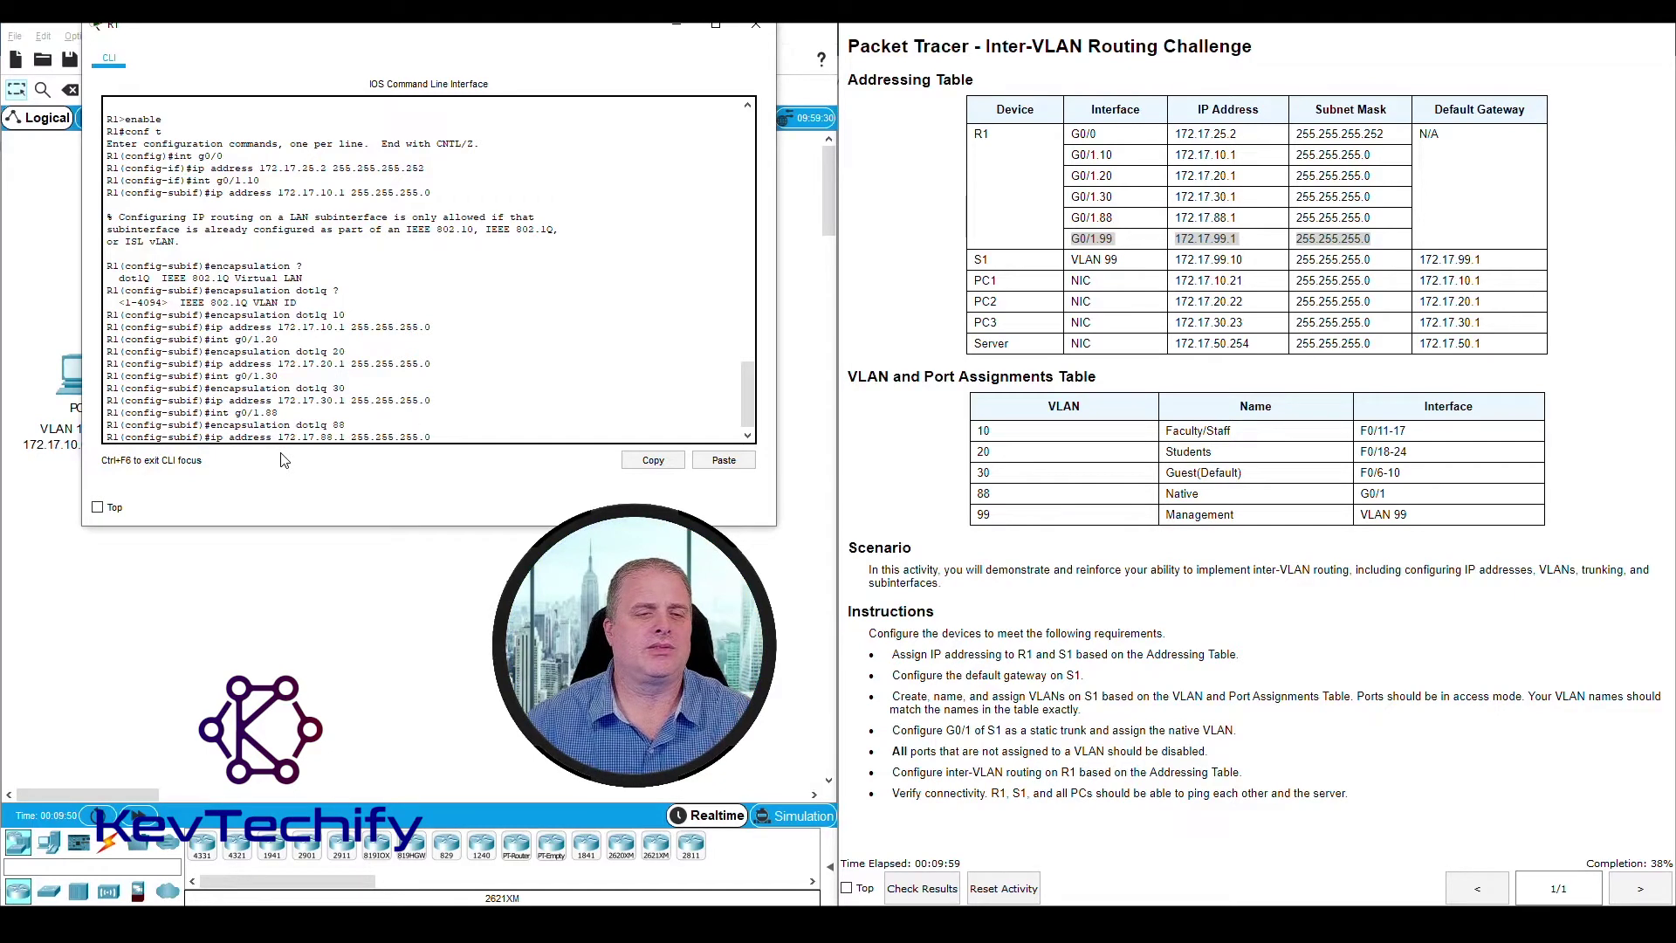
pyautogui.press('Return')
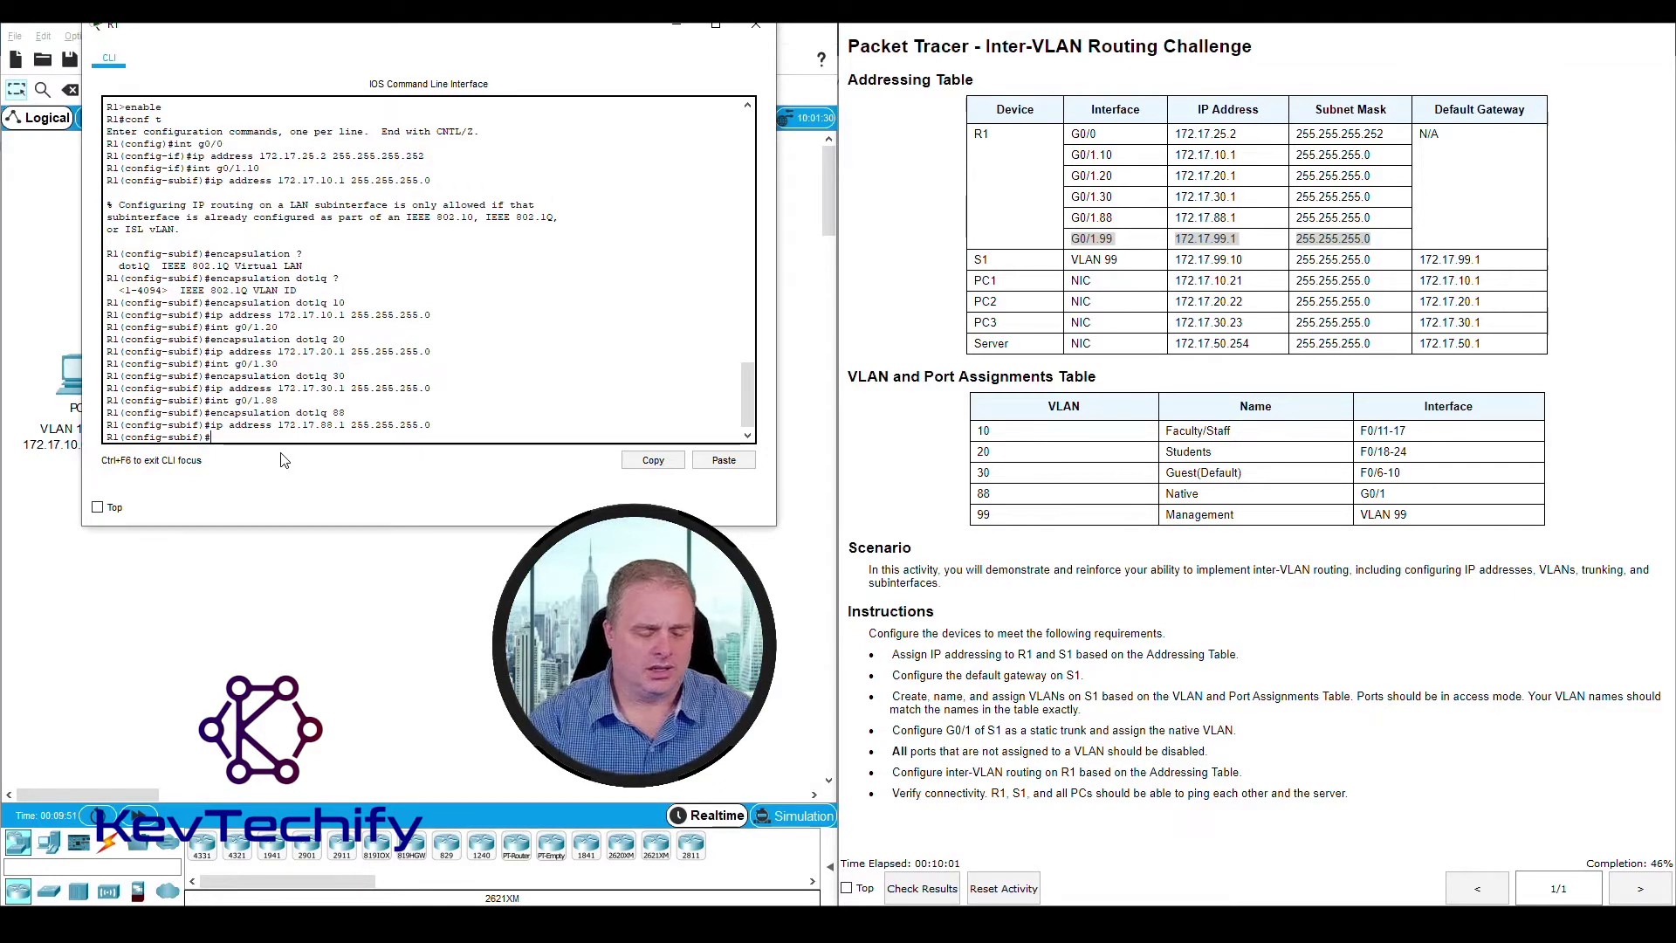
# Enter configuration mode for subinterface g0/1.99 on R1
pyautogui.write('int g0')
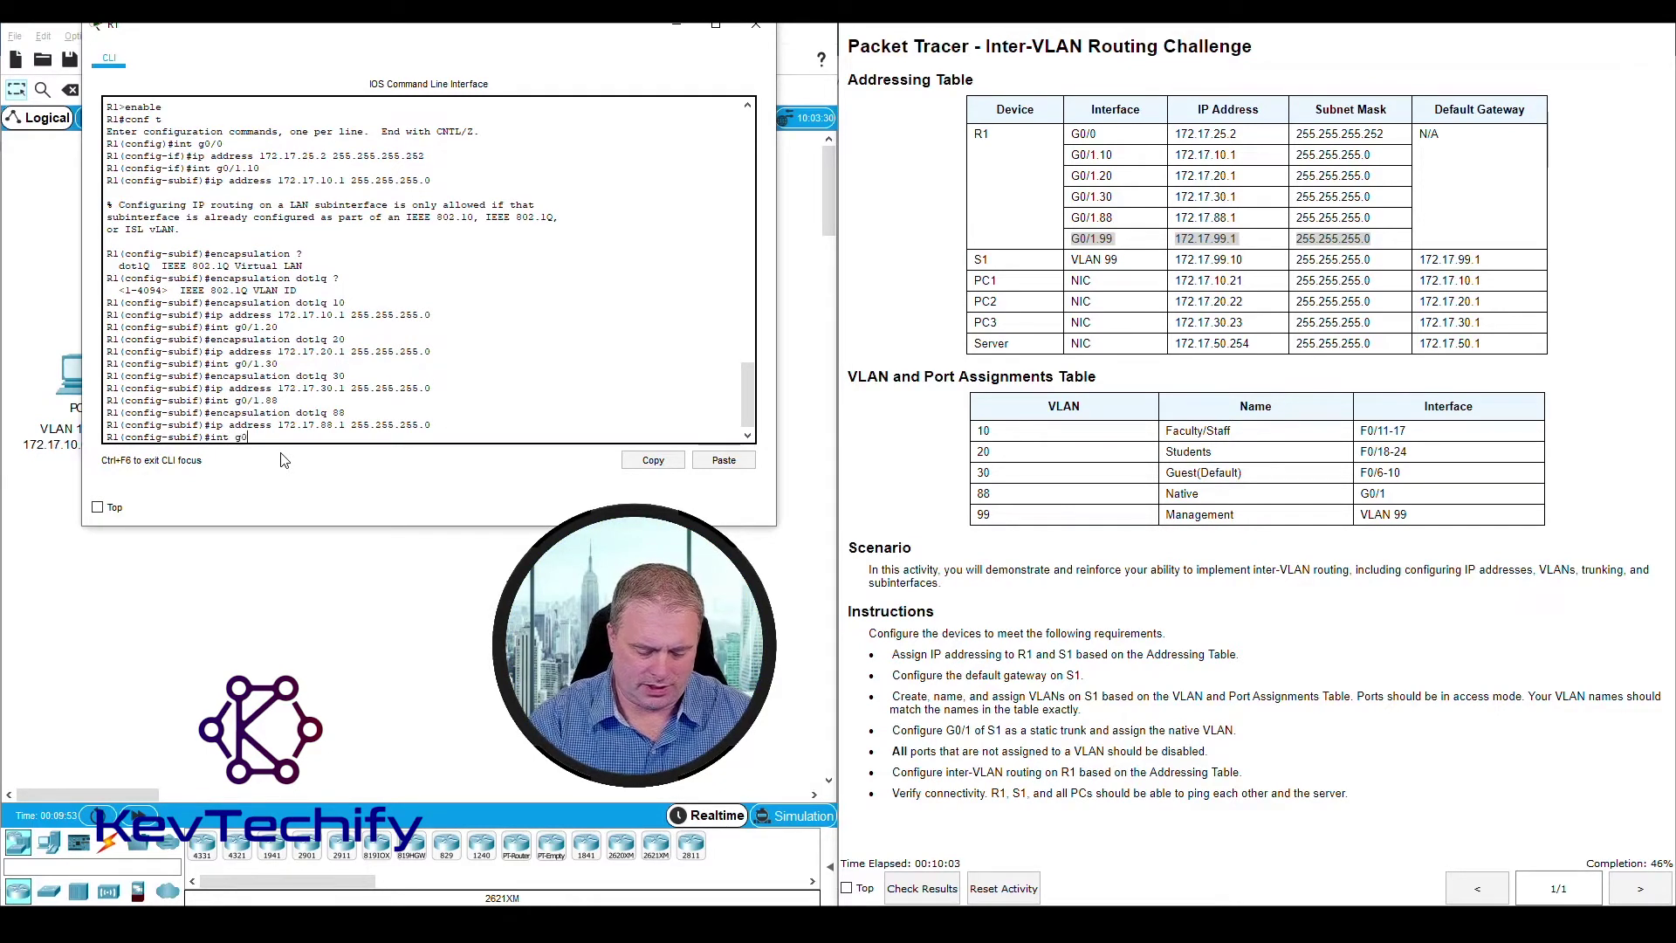
pyautogui.write('/1.99')
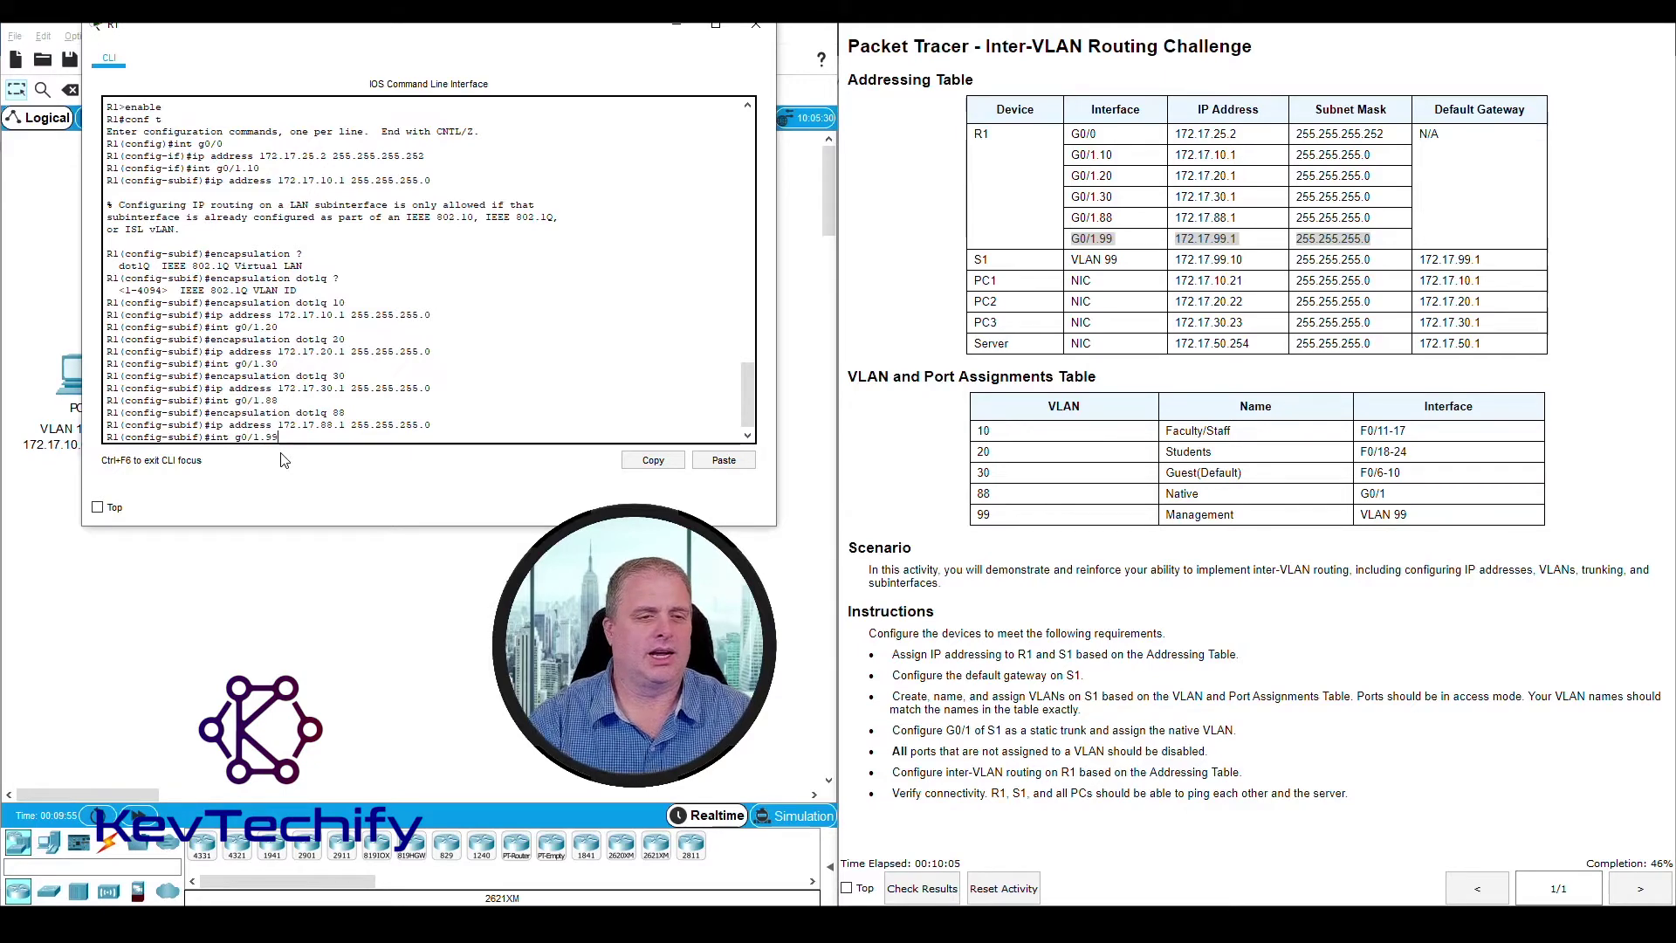
pyautogui.press('Return')
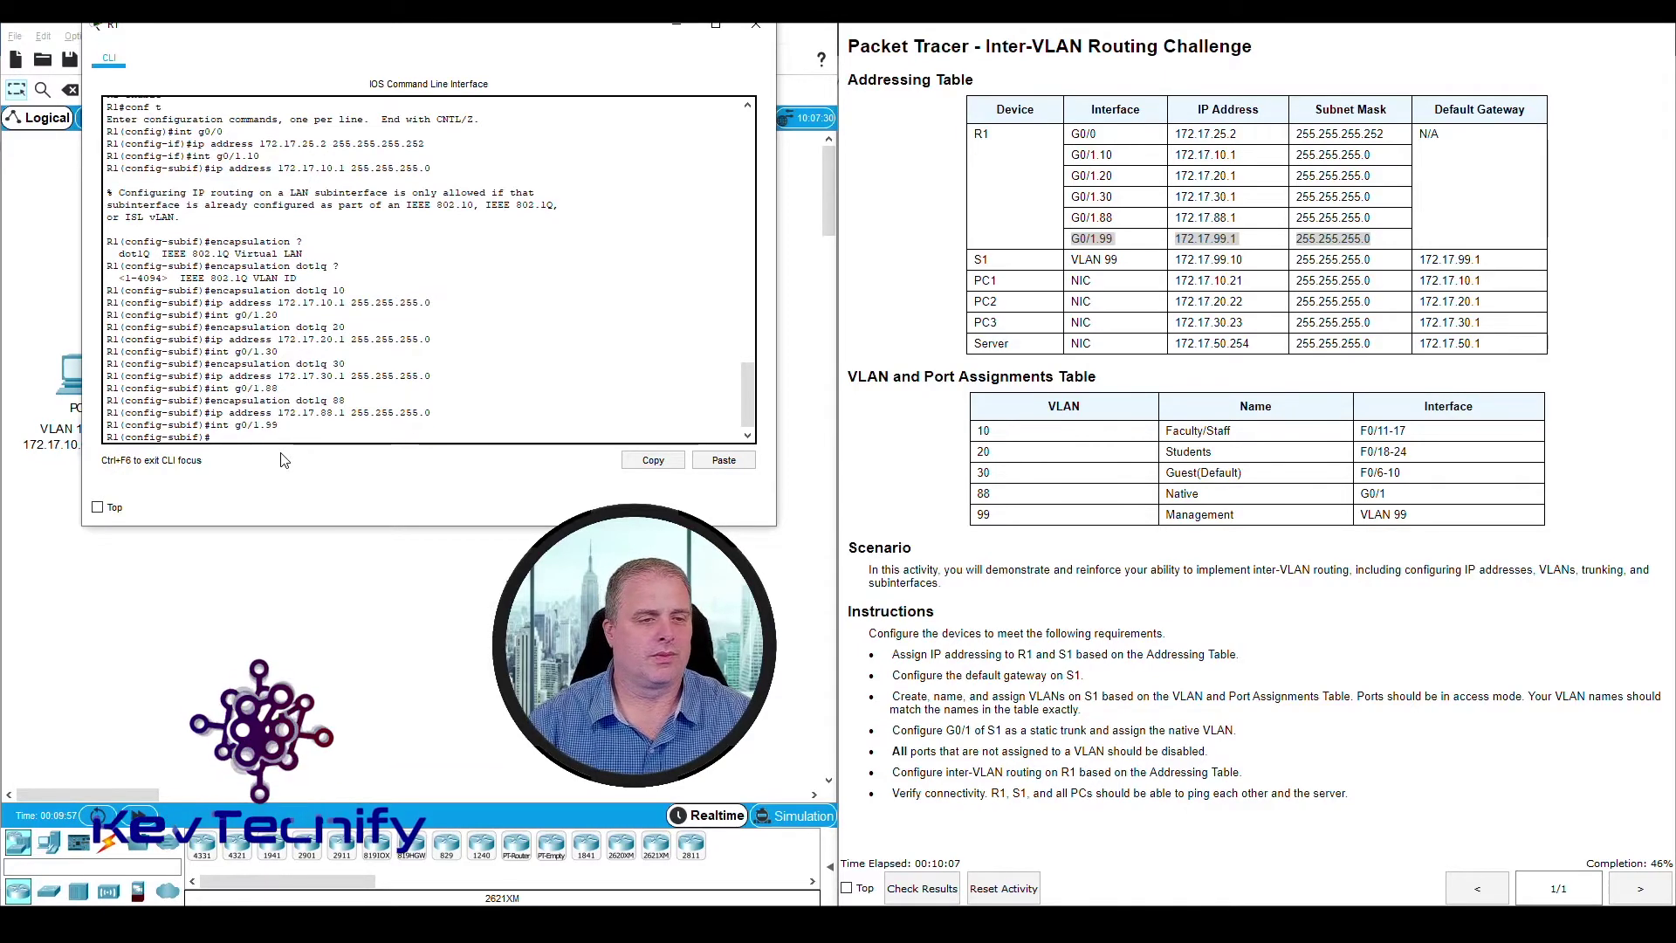
# Try to set the encapsulation of R1's subinterface g0/1.99 to dot1q 99
pyautogui.write('encapsualtion')
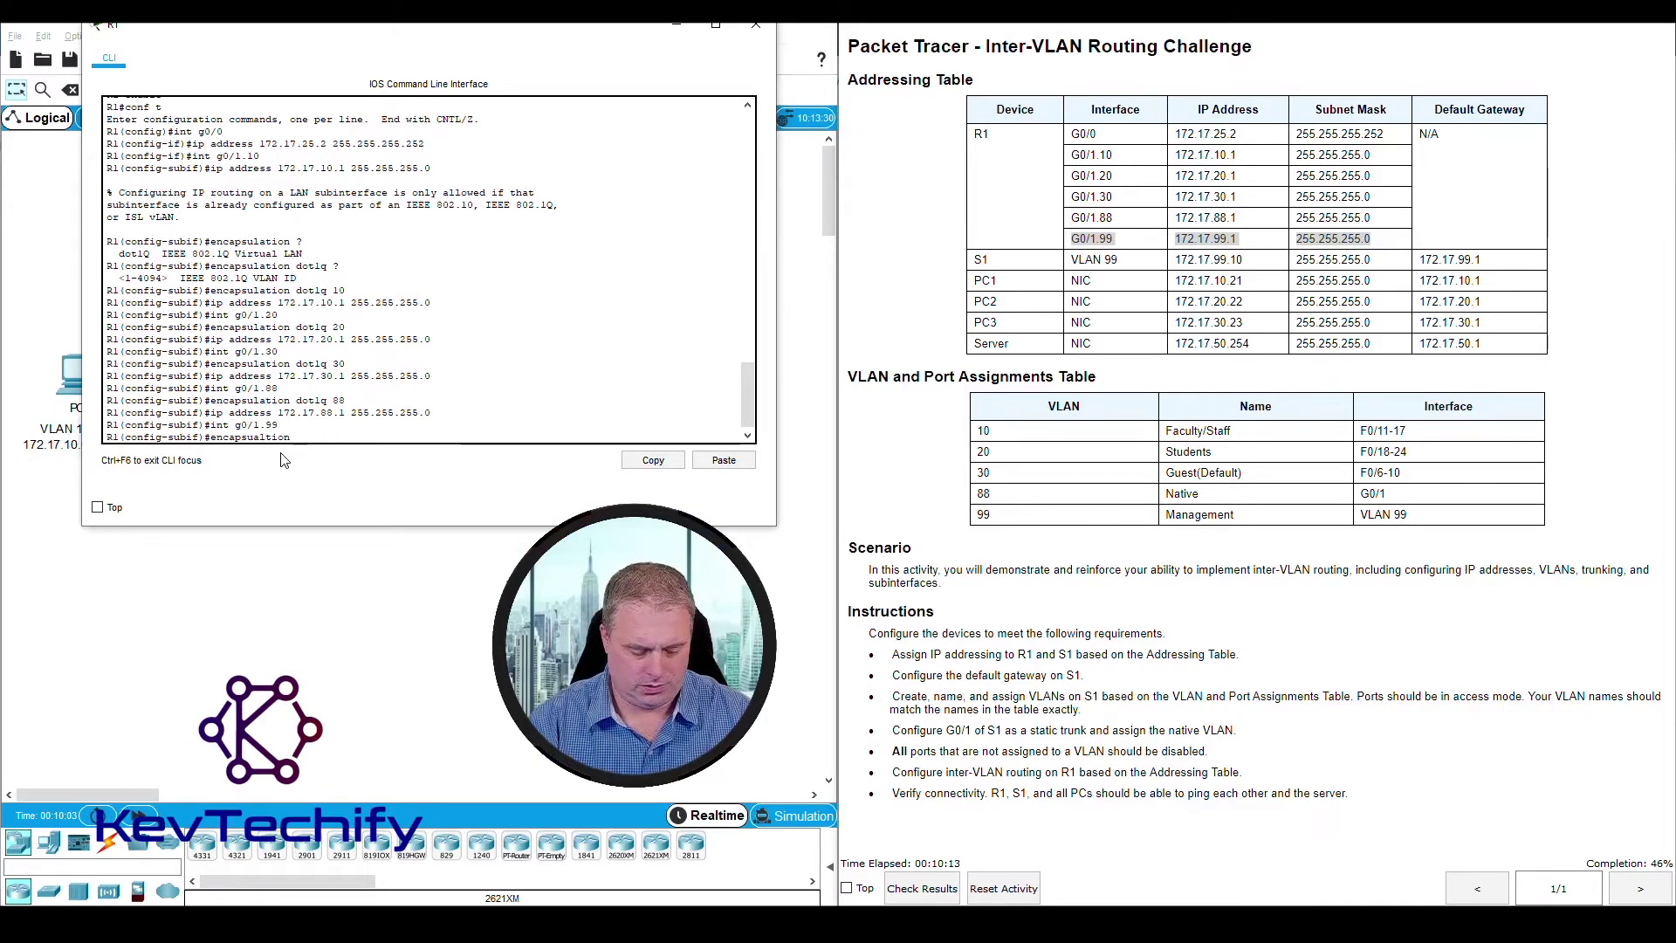
pyautogui.write('dot1q')
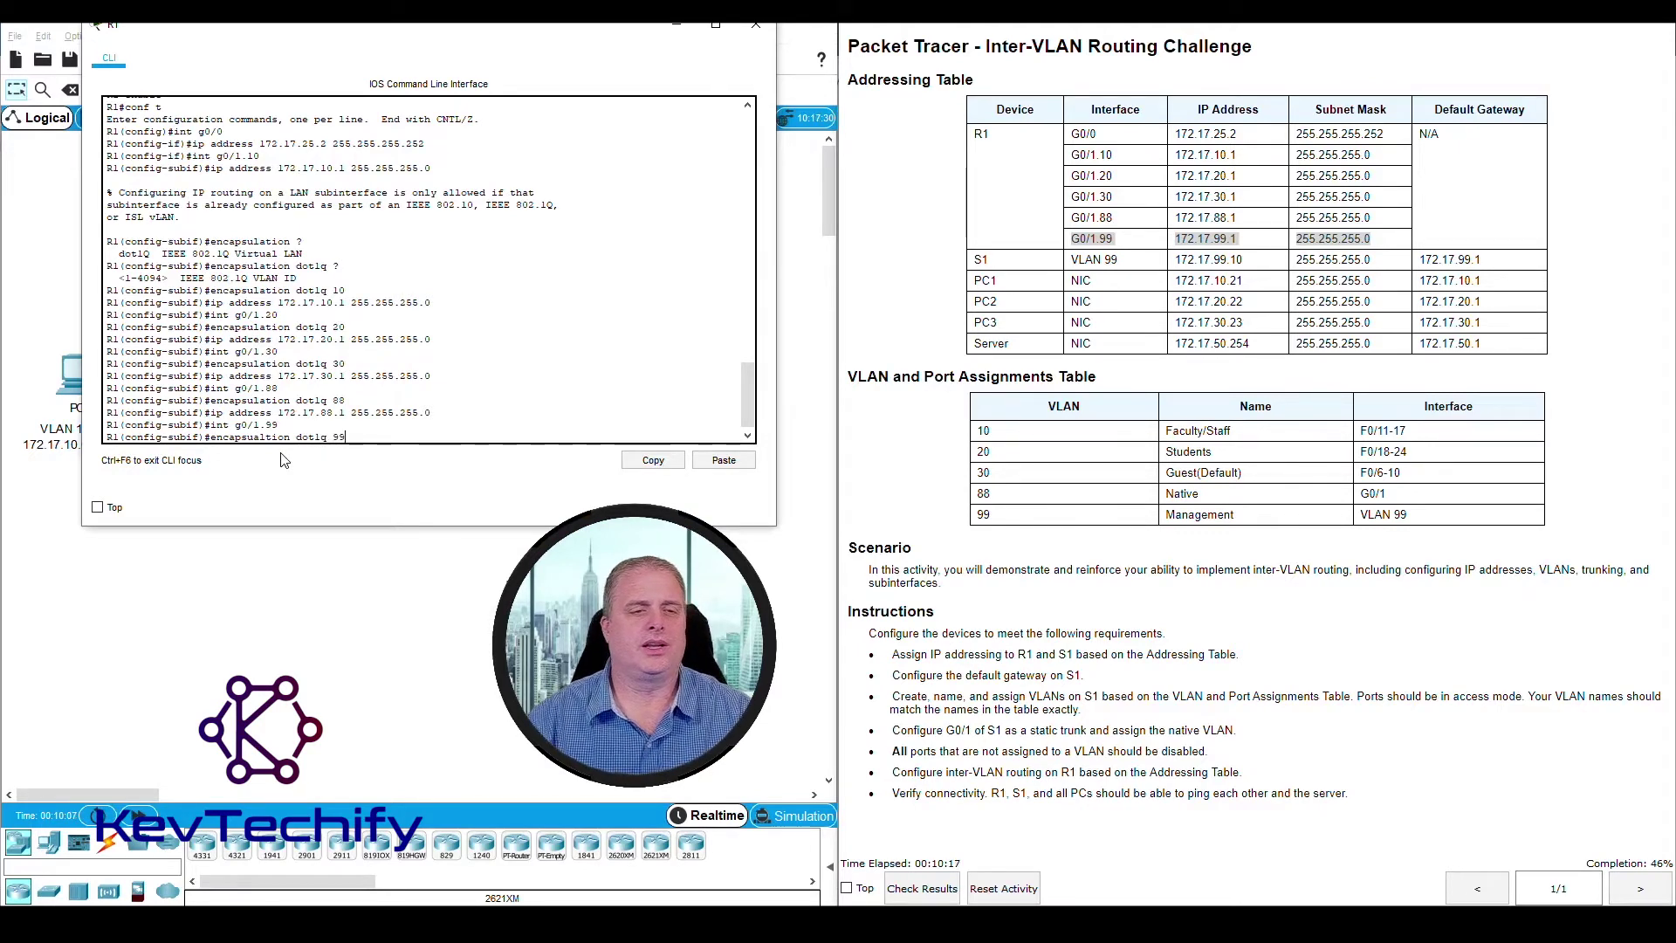
pyautogui.write(' 99')
pyautogui.press('Return')
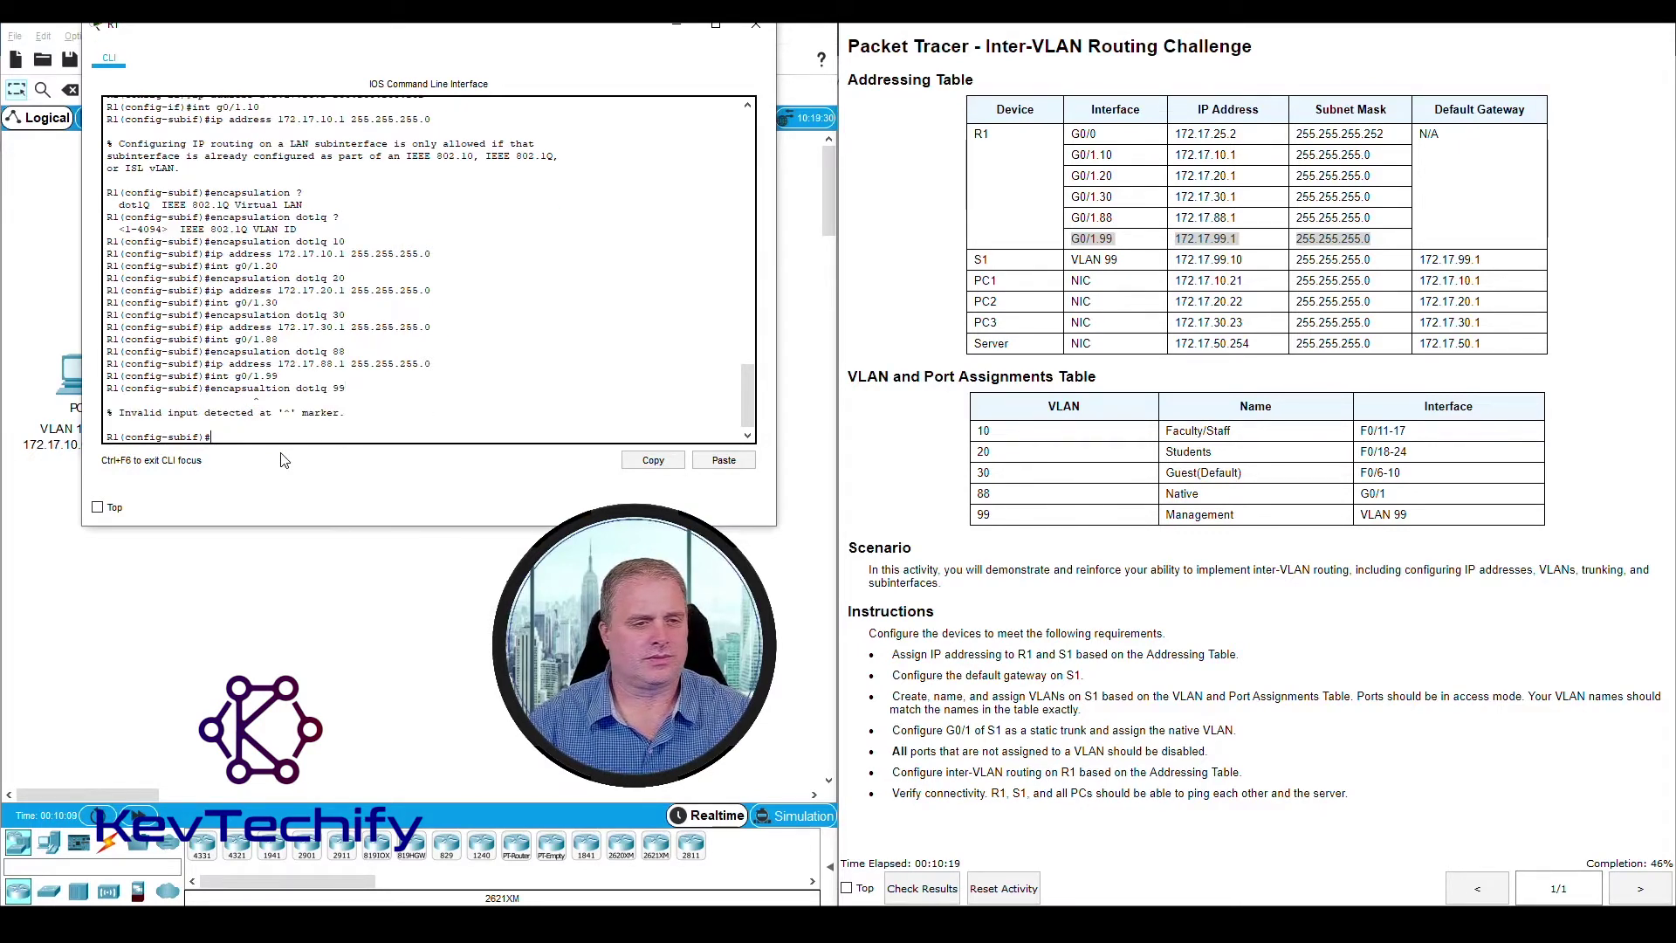
# Recall the misspelled encapsulation command for g0/1.99 and try to correct and resubmit it
pyautogui.press('Up')
pyautogui.press('Left')
pyautogui.press('Left')
pyautogui.press('Left')
pyautogui.press('Left')
pyautogui.press('Left')
pyautogui.press('Left')
pyautogui.press('Left')
pyautogui.press('Left')
pyautogui.press('Left')
pyautogui.press('Left')
pyautogui.press('Left')
pyautogui.press('Left')
pyautogui.press('Left')
pyautogui.press('Left')
pyautogui.press('Left')
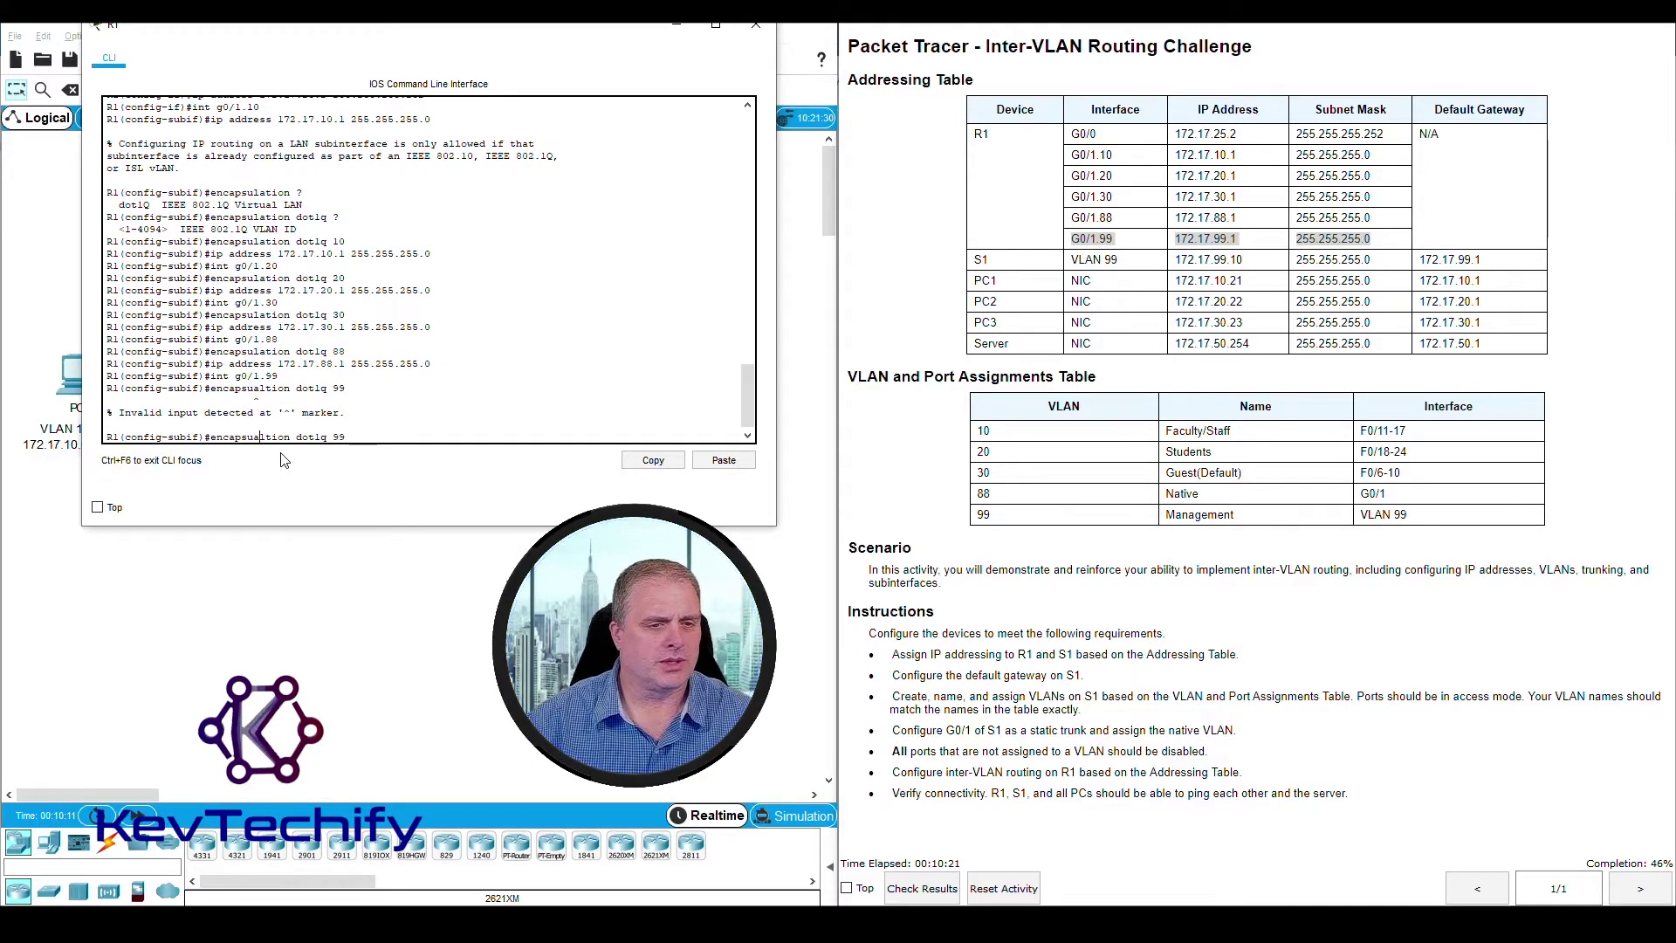
pyautogui.write('s')
pyautogui.press('Return')
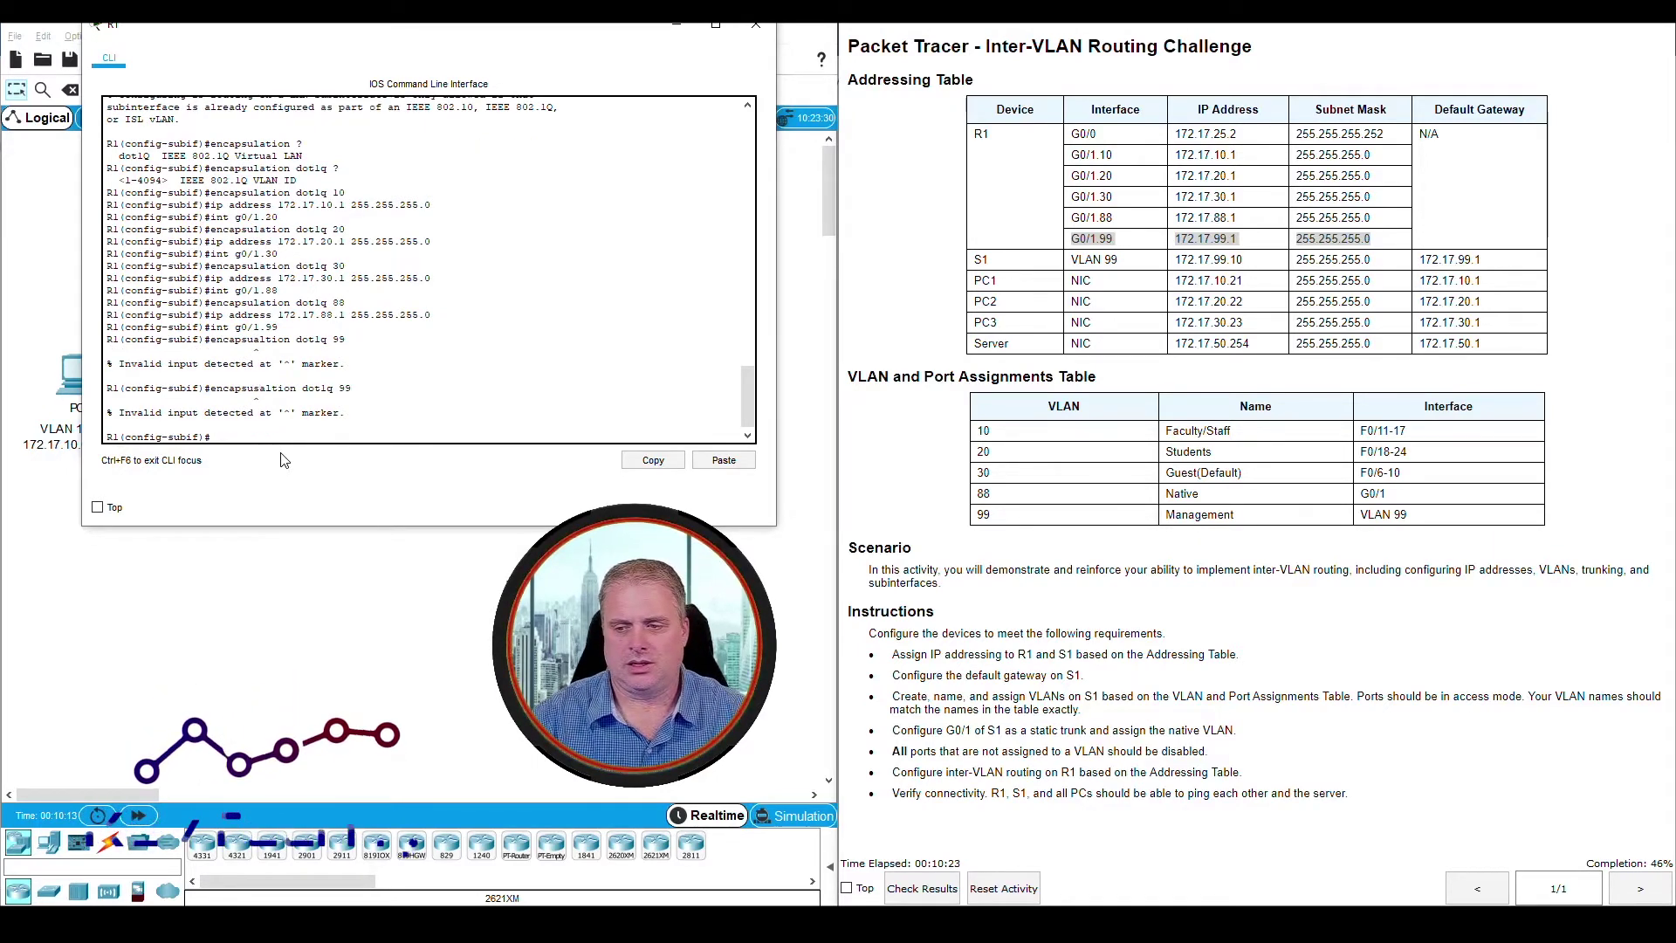
# Fix the spelling in the recalled command so it reads encapsulation dot1q 99 and apply it to subinterface g0/1.99
pyautogui.press('Up')
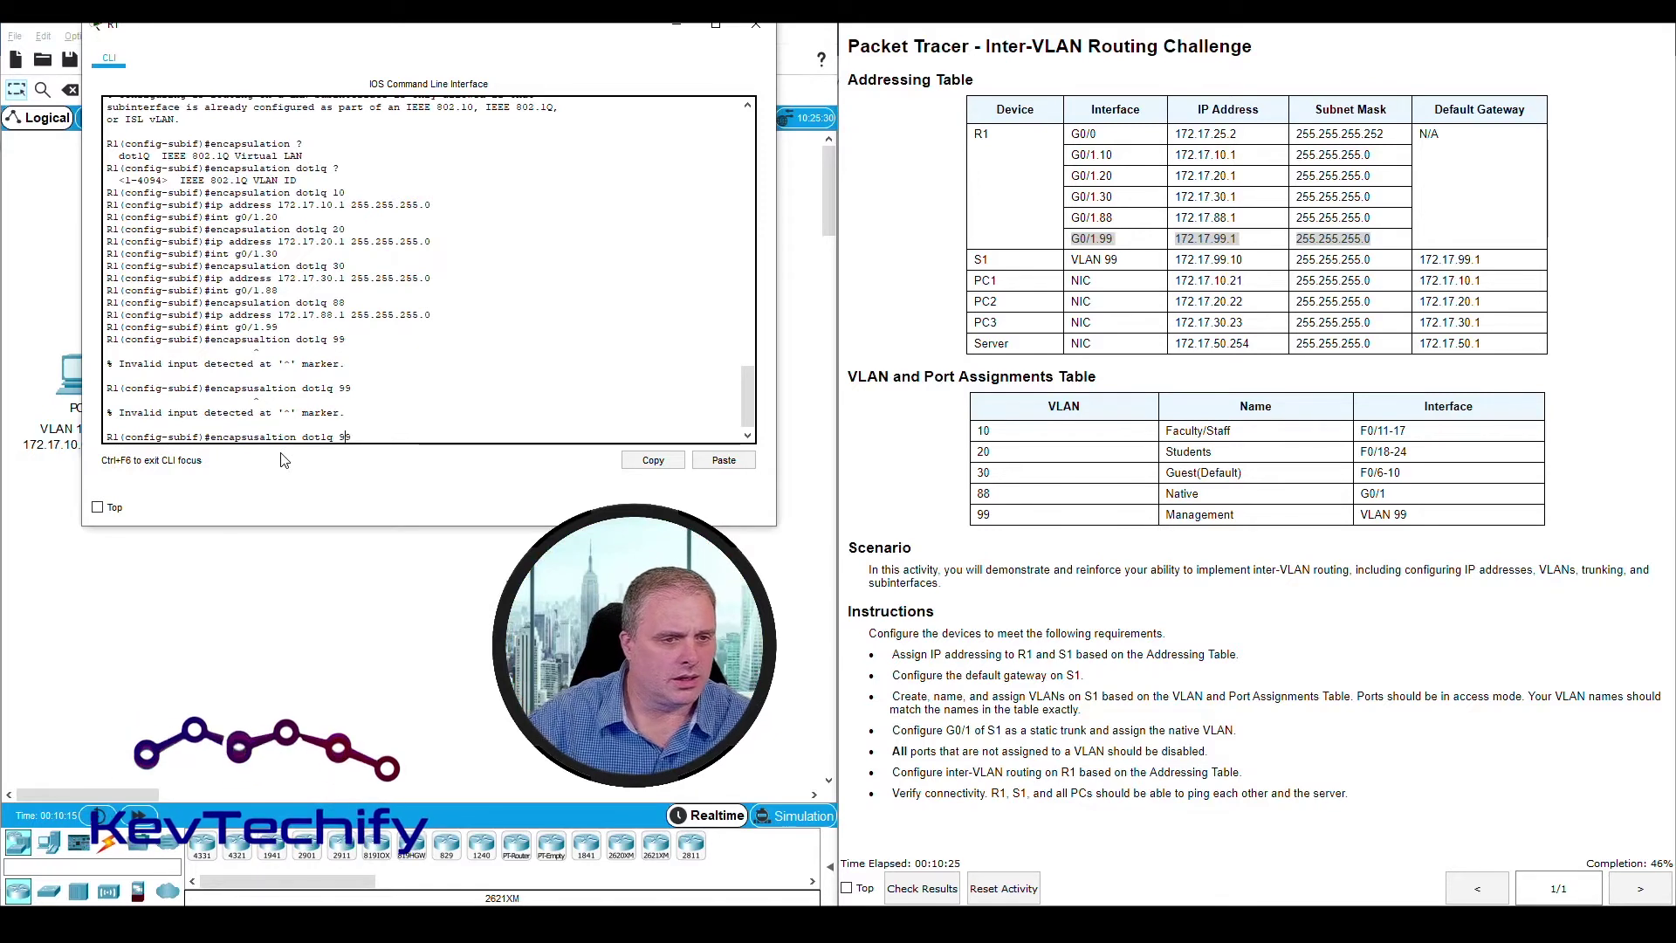
pyautogui.press('Left')
pyautogui.press('Left')
pyautogui.press('Left')
pyautogui.press('Left')
pyautogui.press('Left')
pyautogui.press('Left')
pyautogui.press('Left')
pyautogui.press('Left')
pyautogui.press('Left')
pyautogui.press('Left')
pyautogui.press('Left')
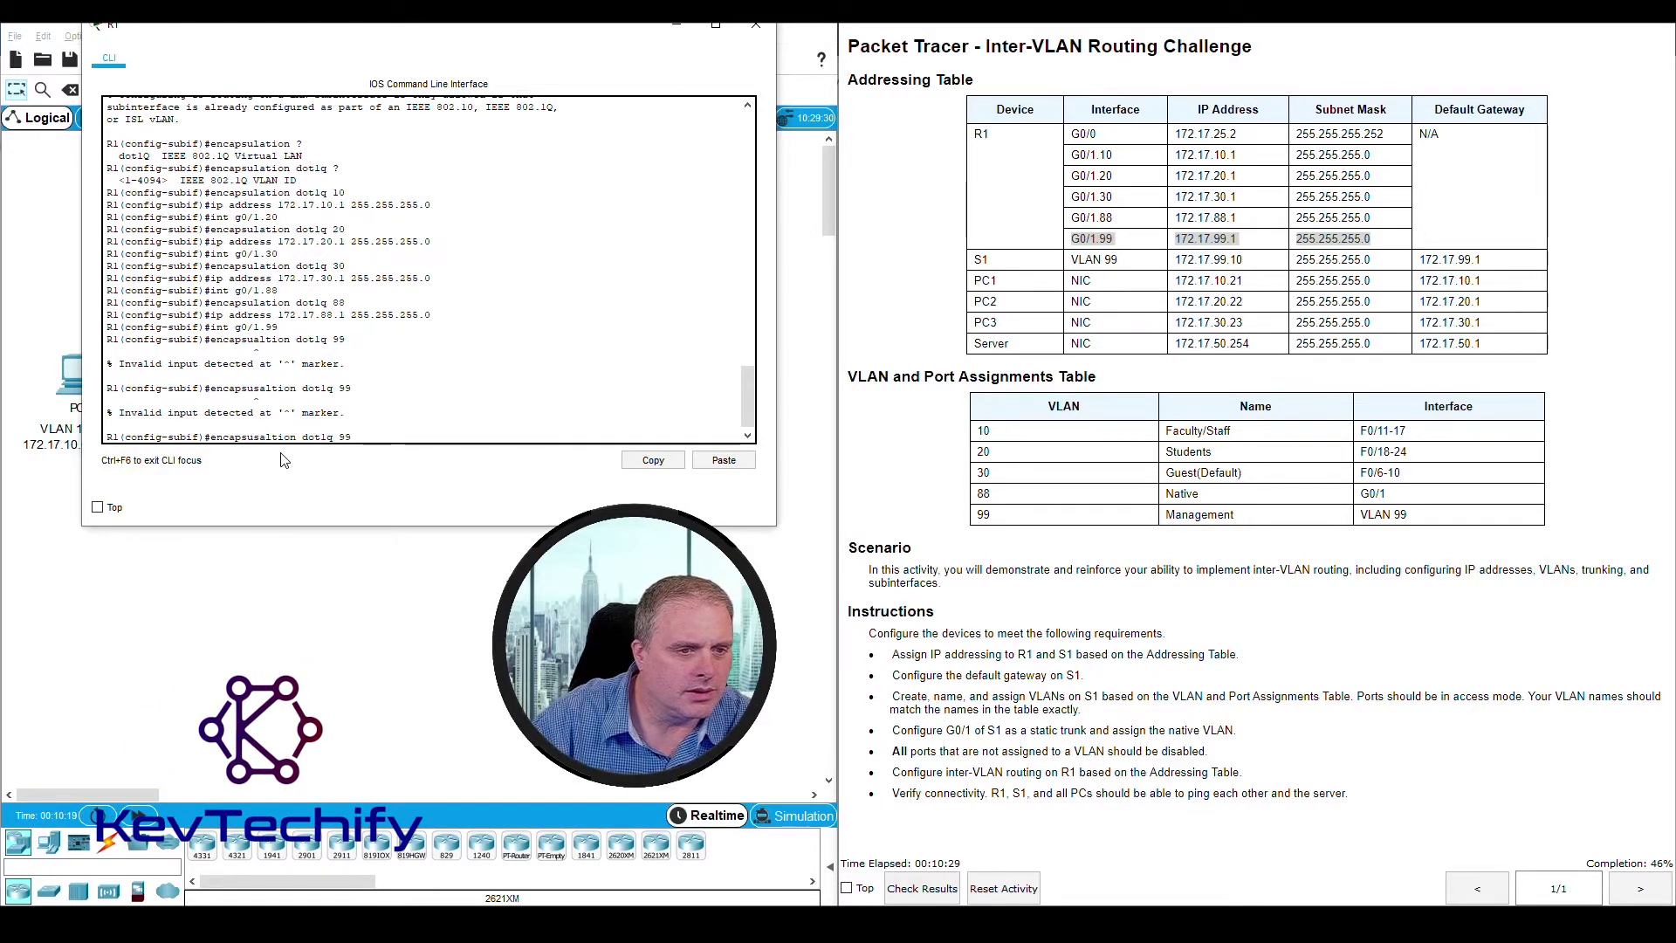
pyautogui.press('BackSpace')
pyautogui.press('BackSpace')
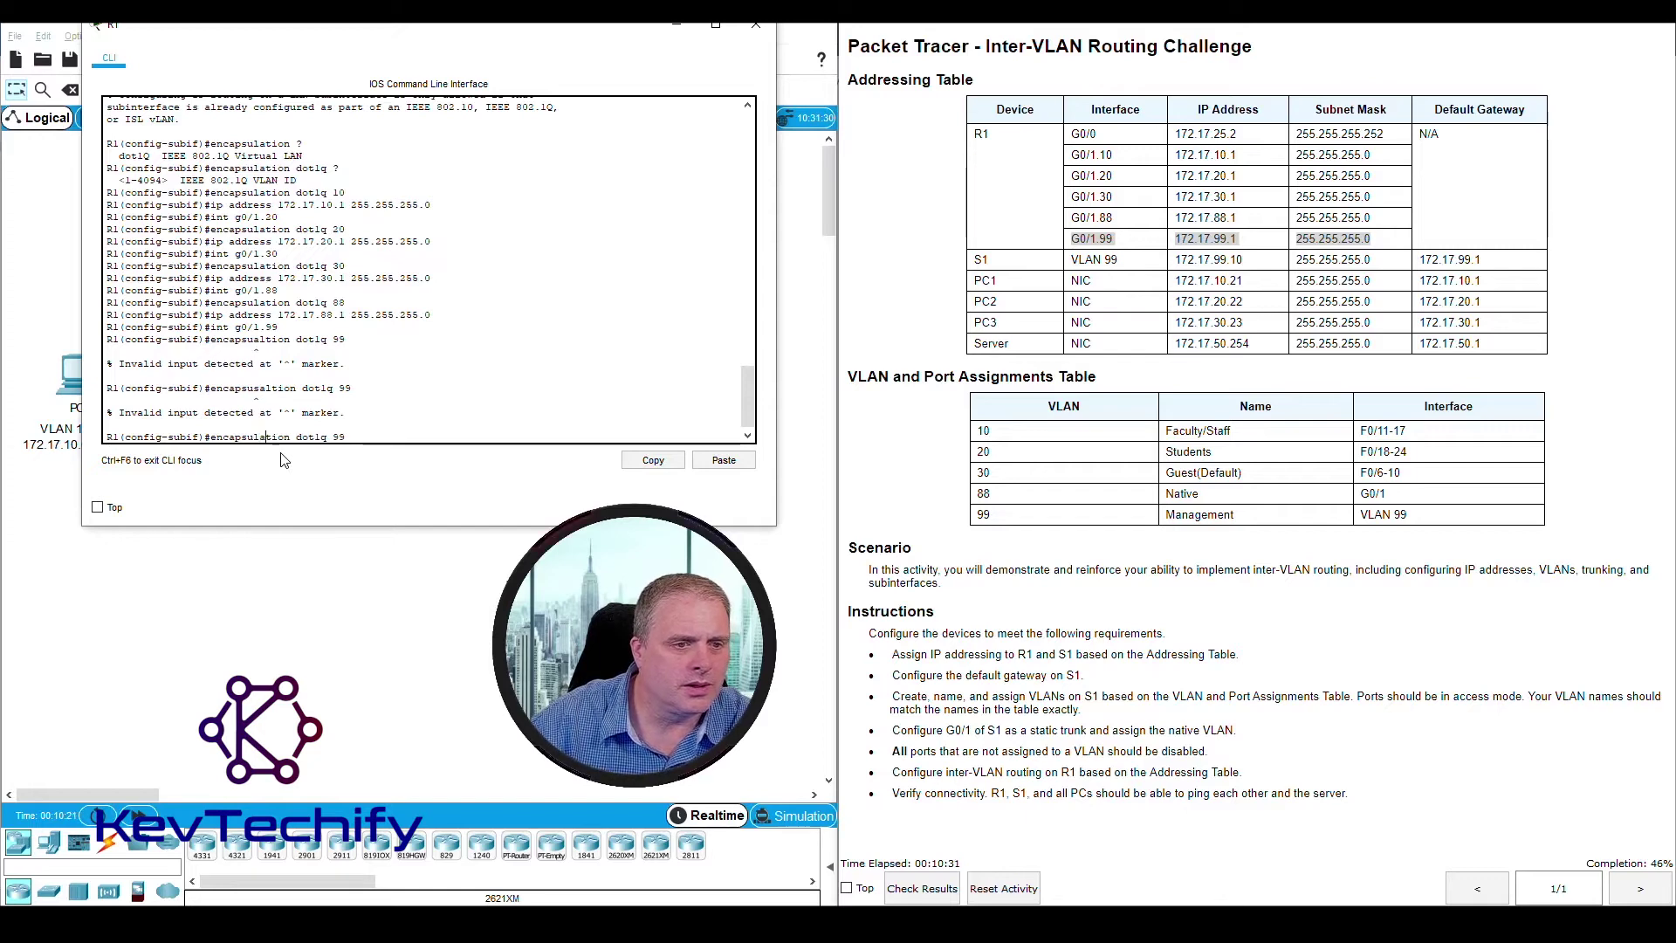
pyautogui.press('Return')
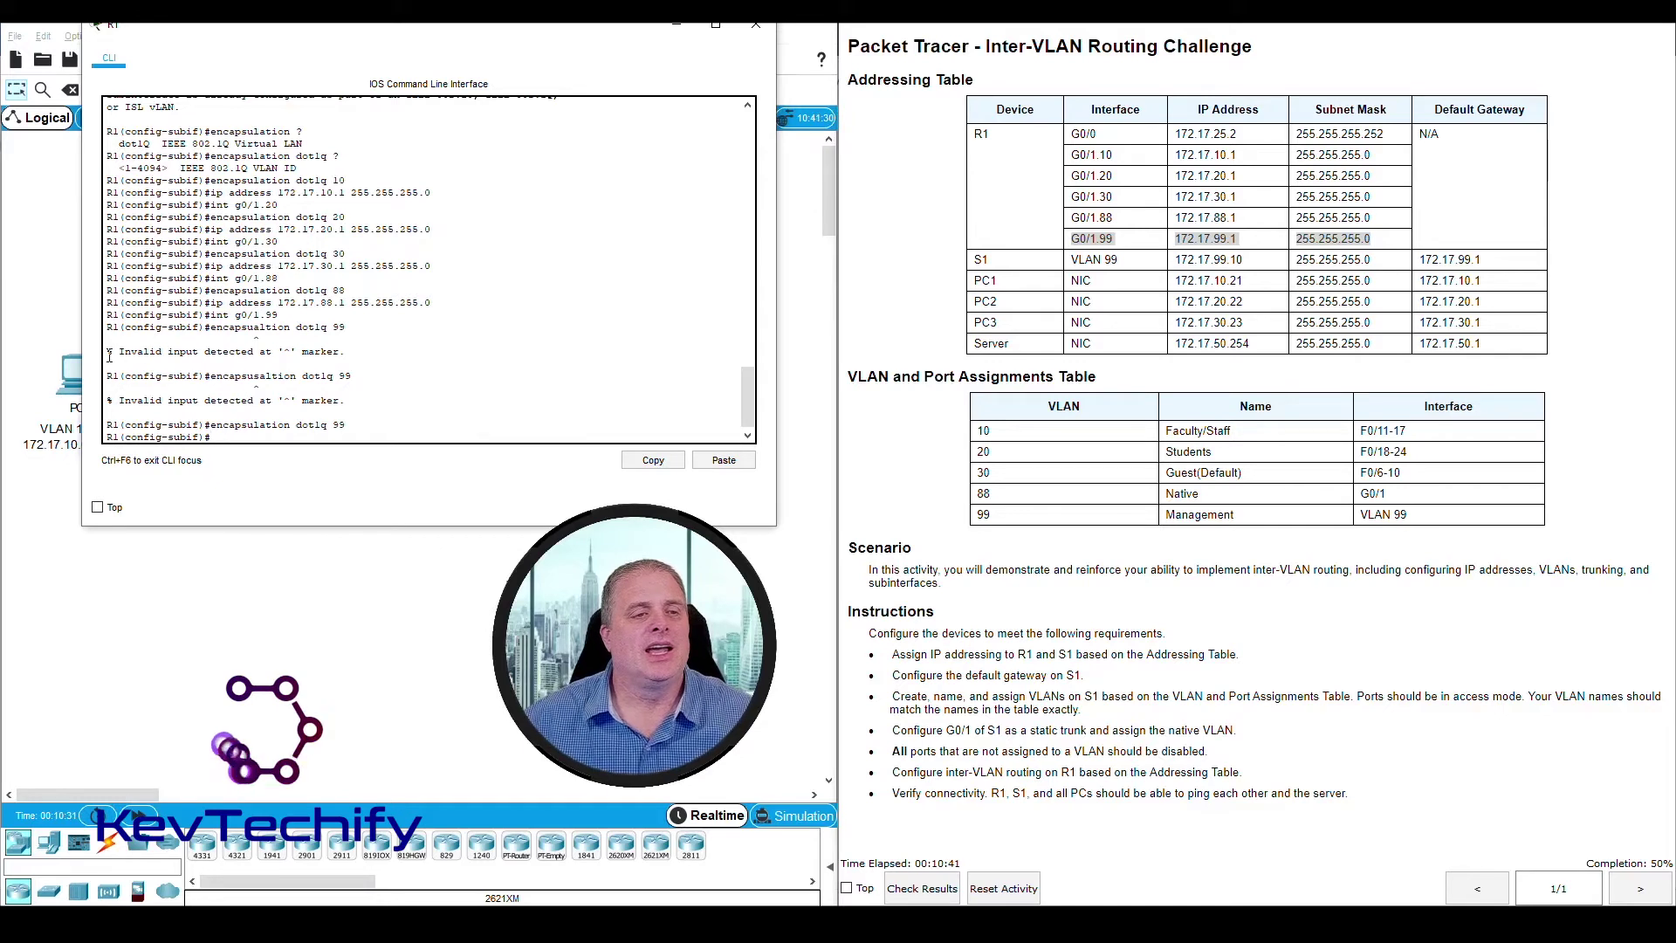
pyautogui.moveTo(107, 353); pyautogui.dragTo(351, 352)
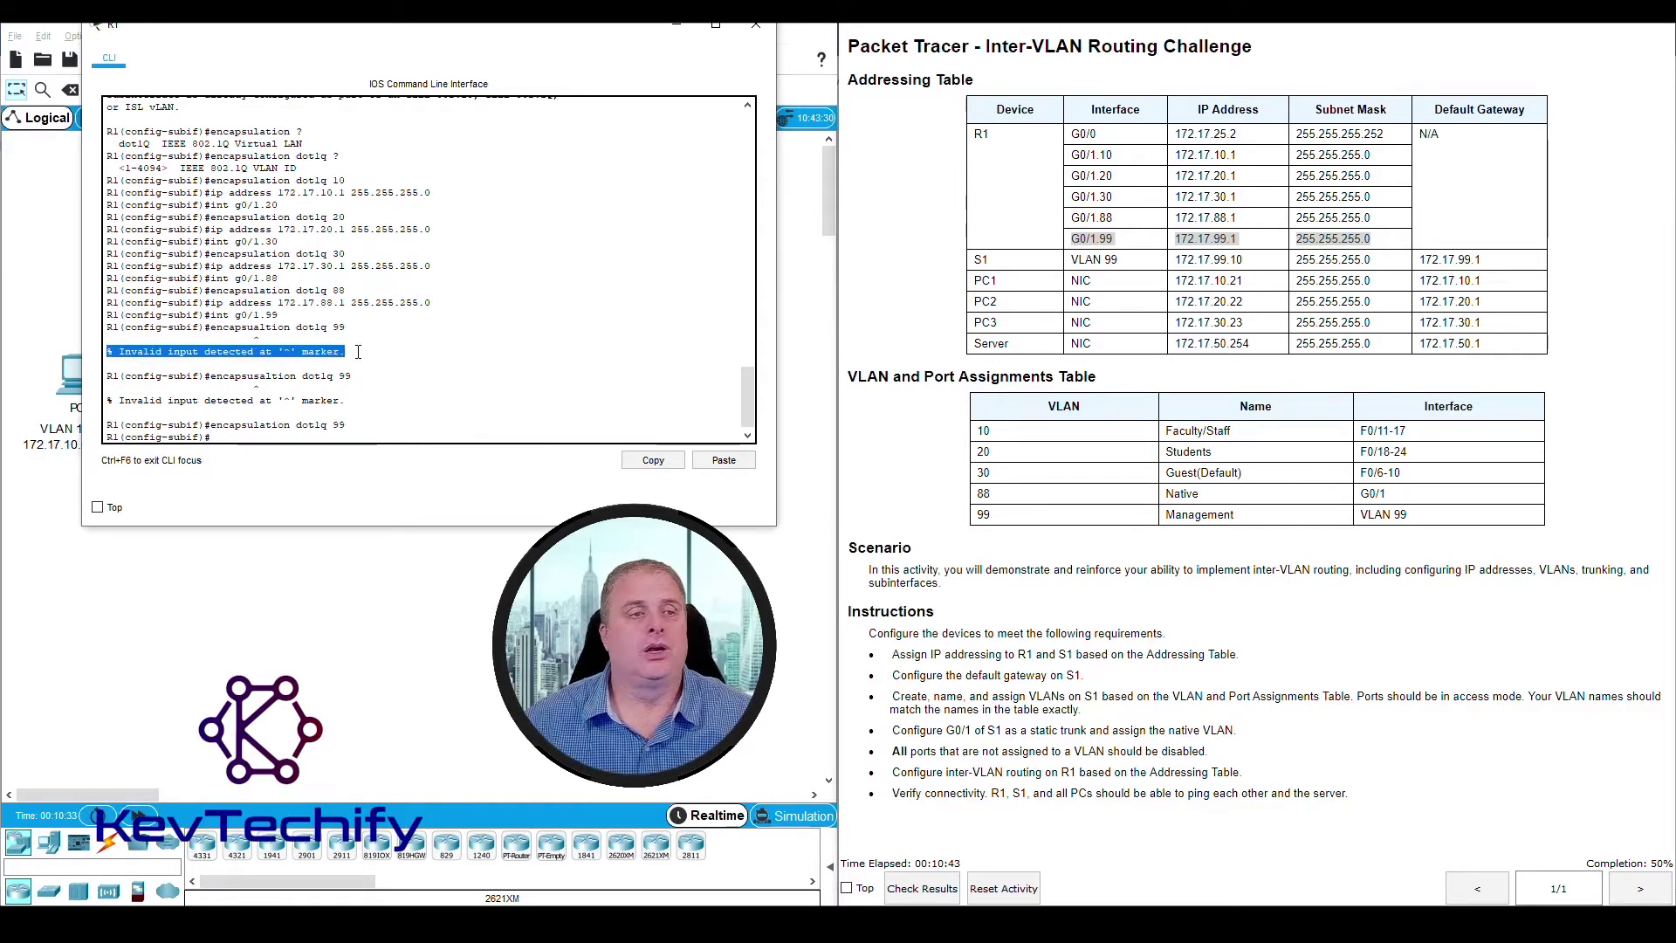
pyautogui.moveTo(254, 338); pyautogui.dragTo(262, 338)
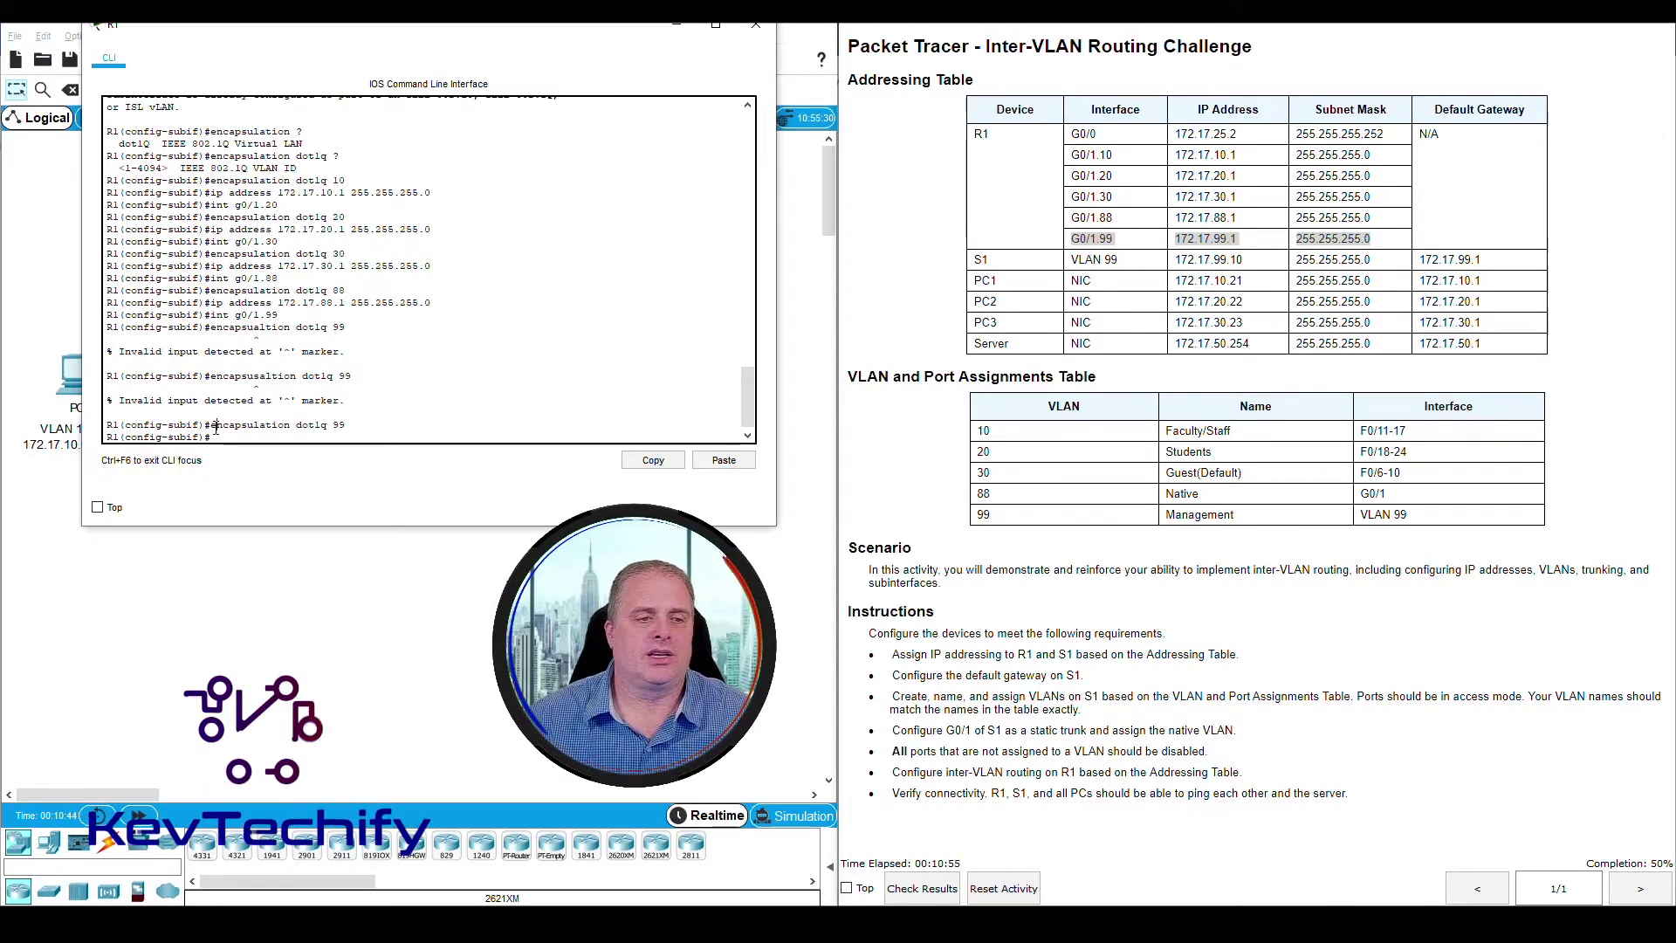
pyautogui.moveTo(216, 425); pyautogui.dragTo(345, 425)
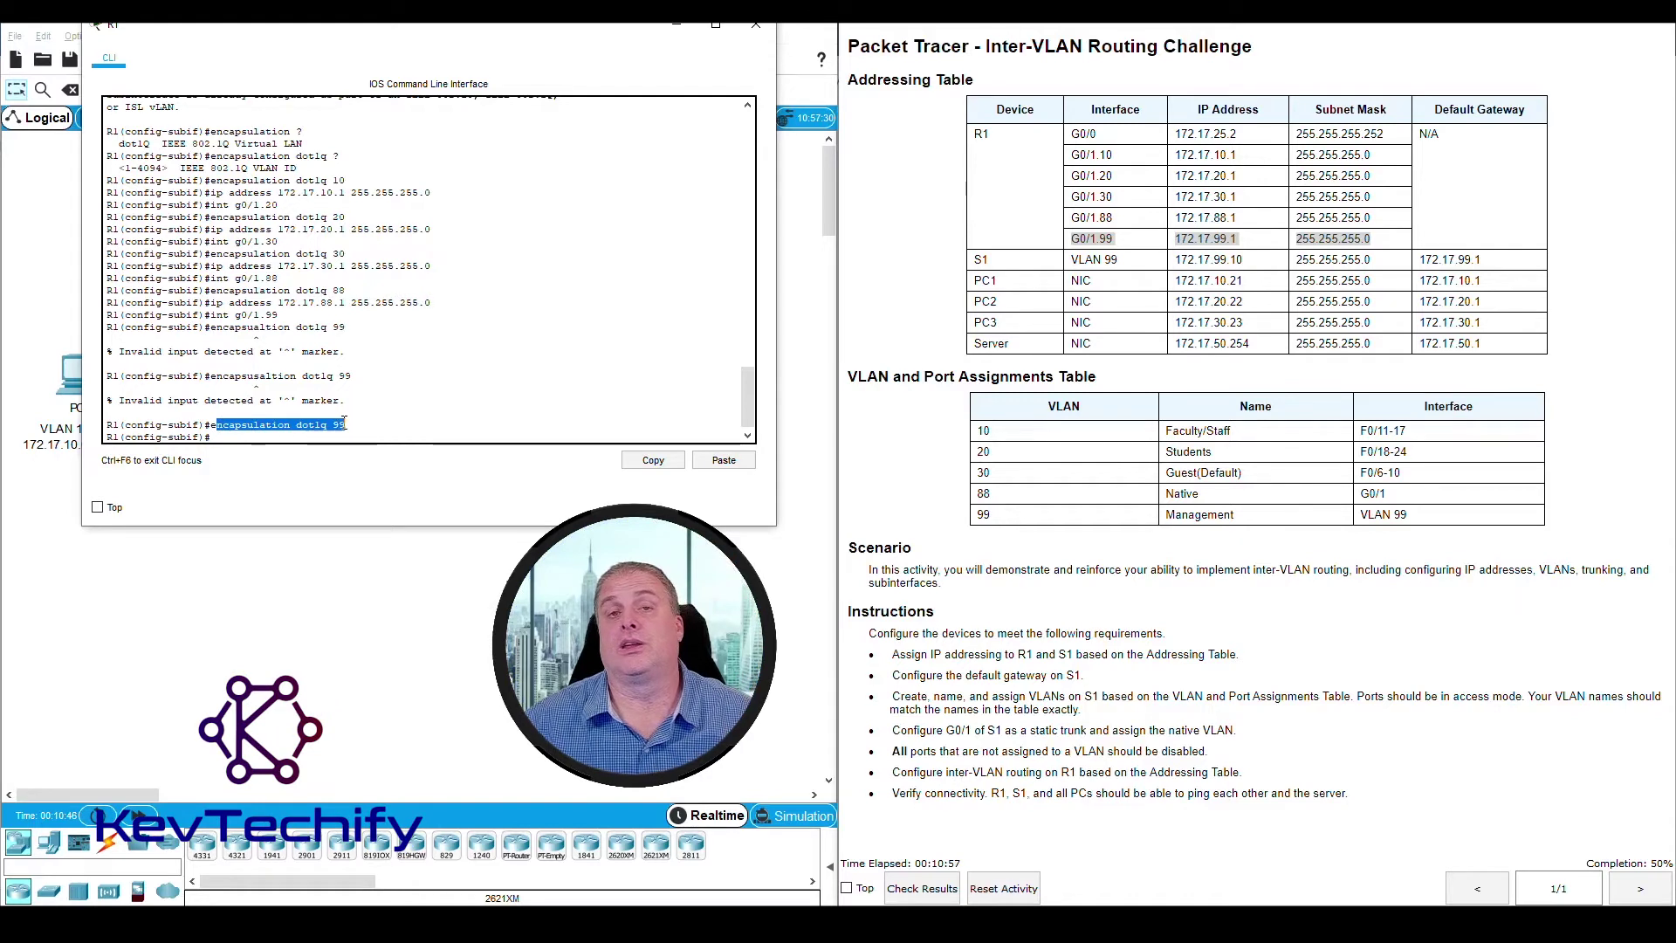
pyautogui.click(267, 422)
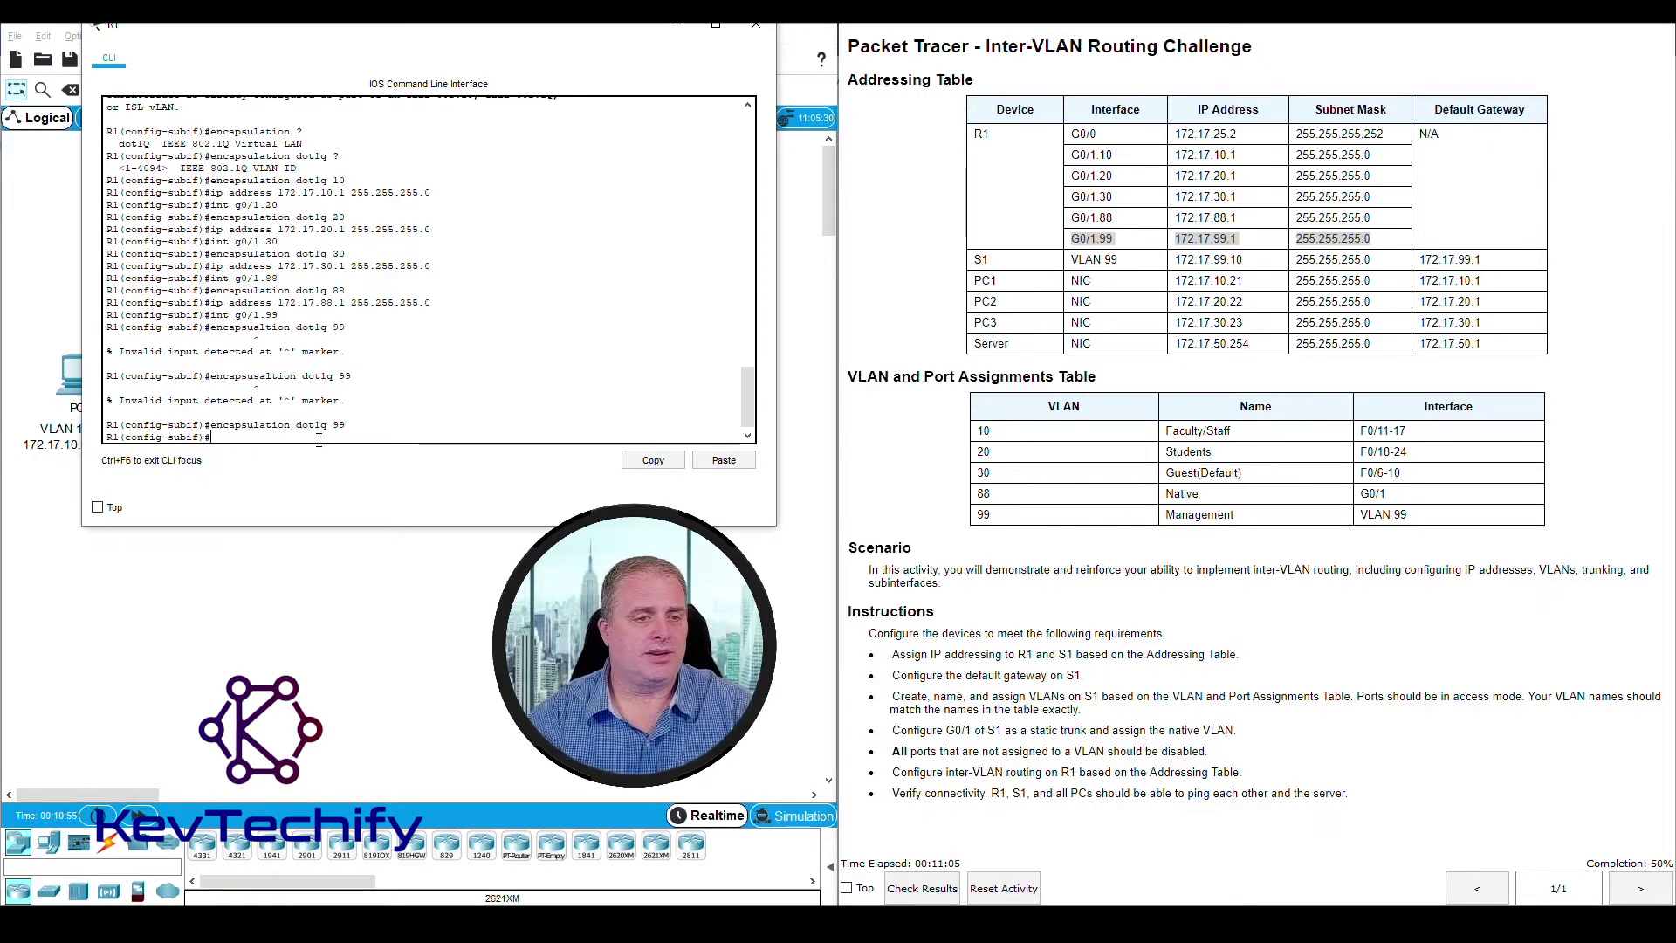
# Assign IP address 172.17.99.1 with subnet mask 255.255.255.0 to R1's subinterface g0/1.99
pyautogui.write('ip add')
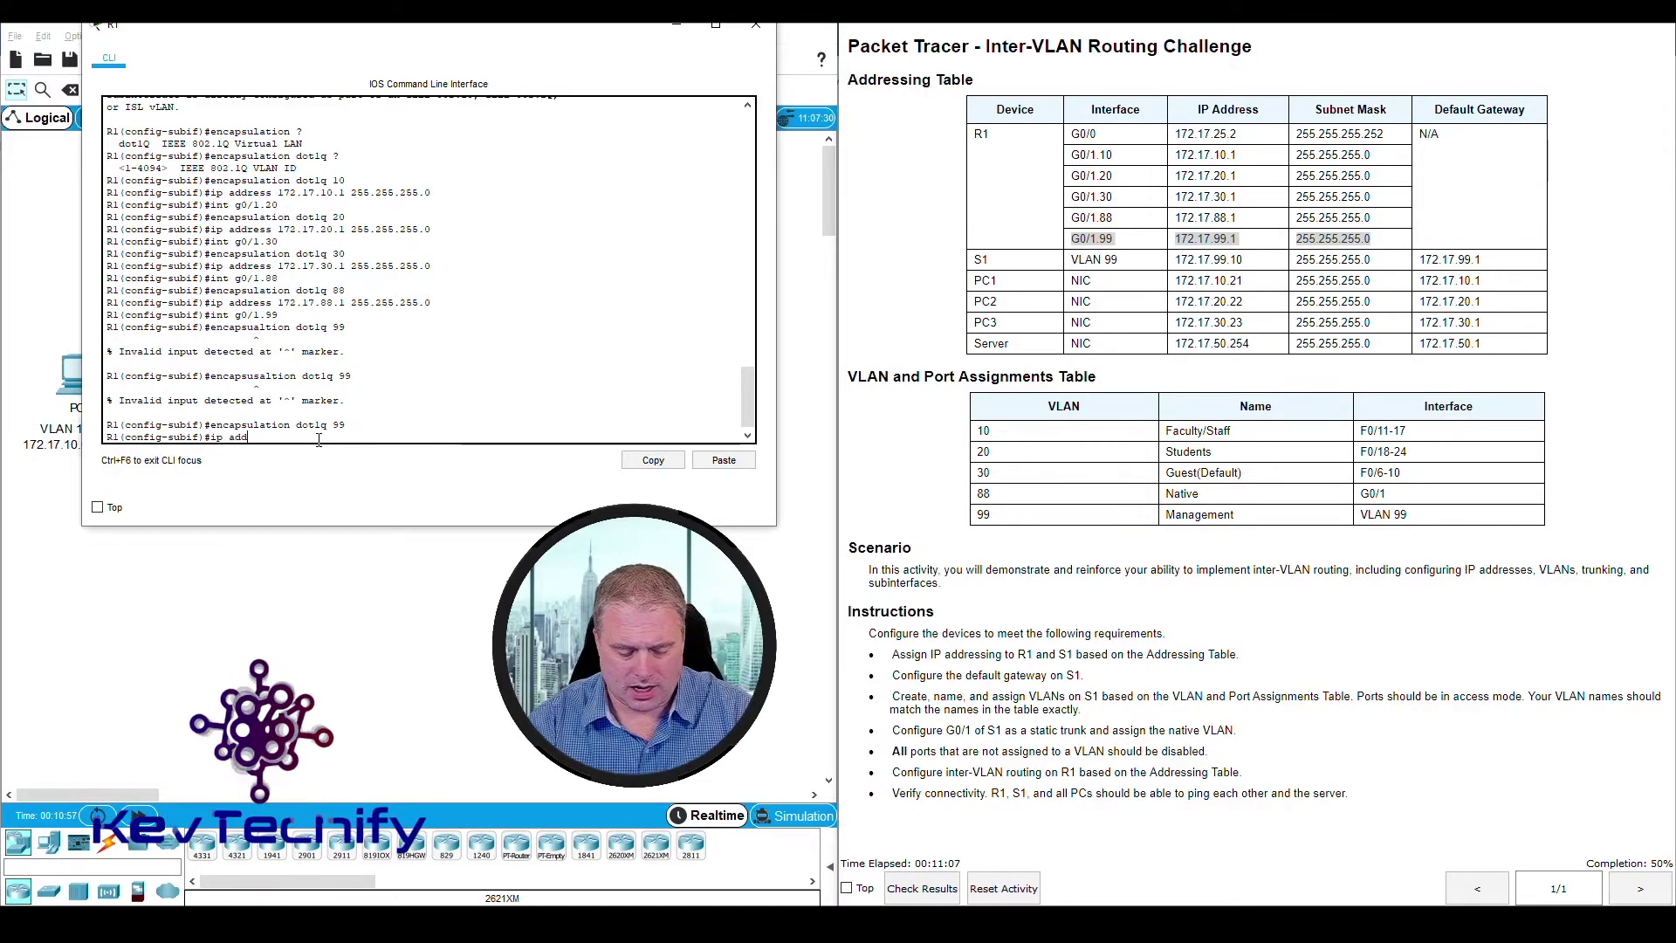
pyautogui.write('ress 1')
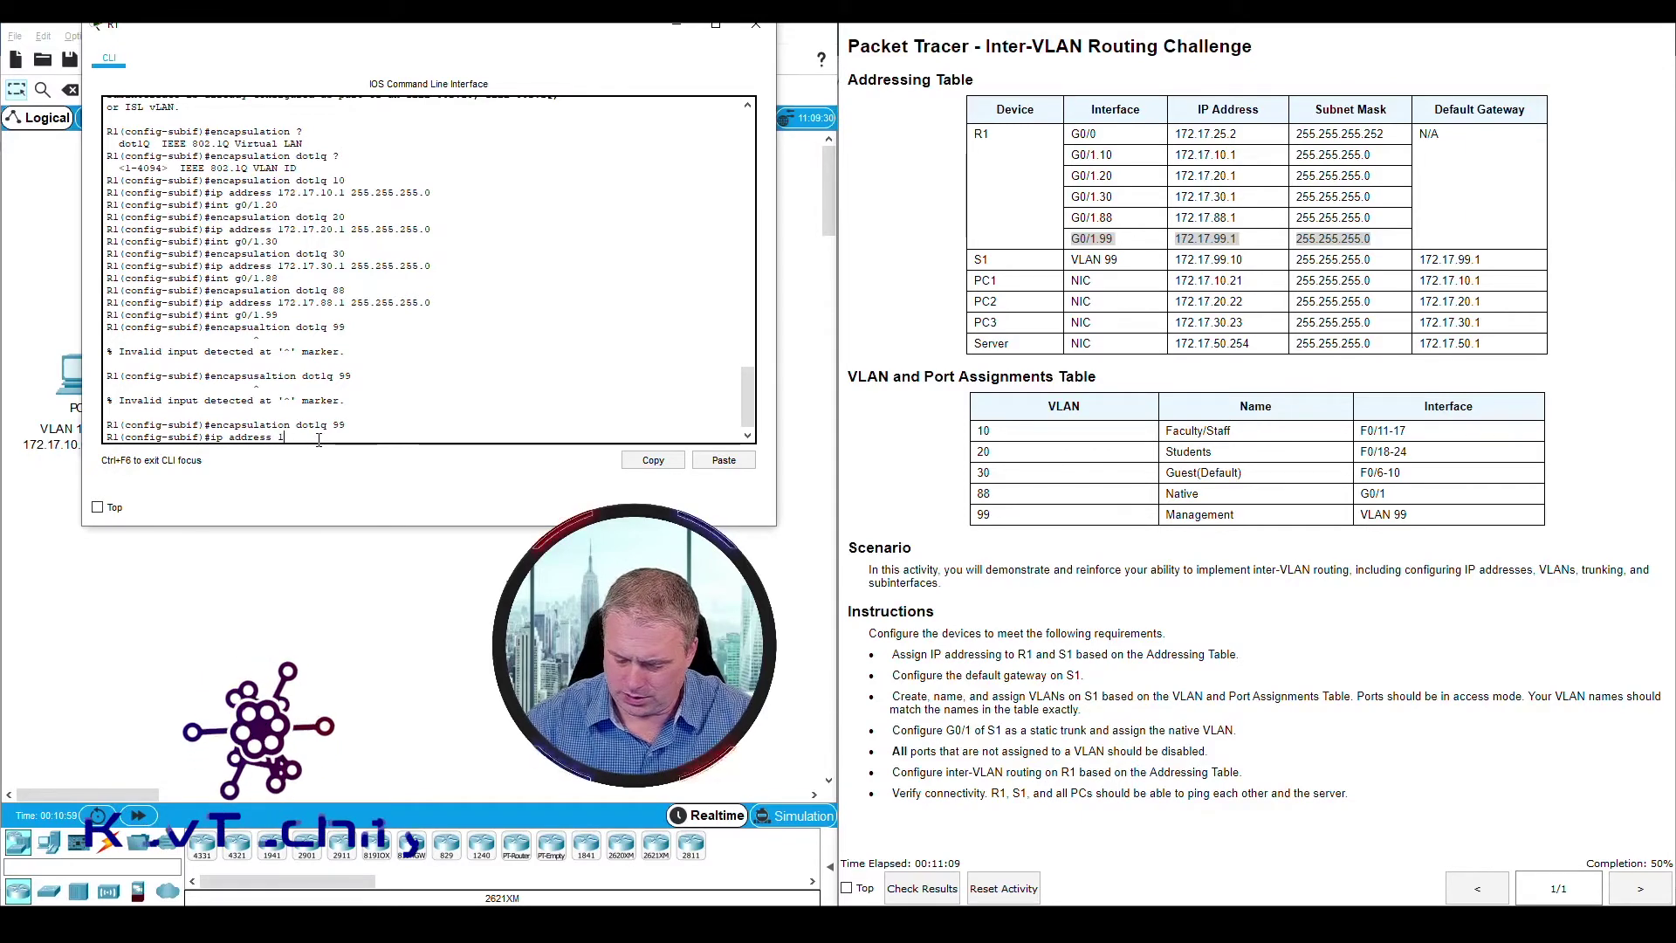
pyautogui.write('72.17.99.')
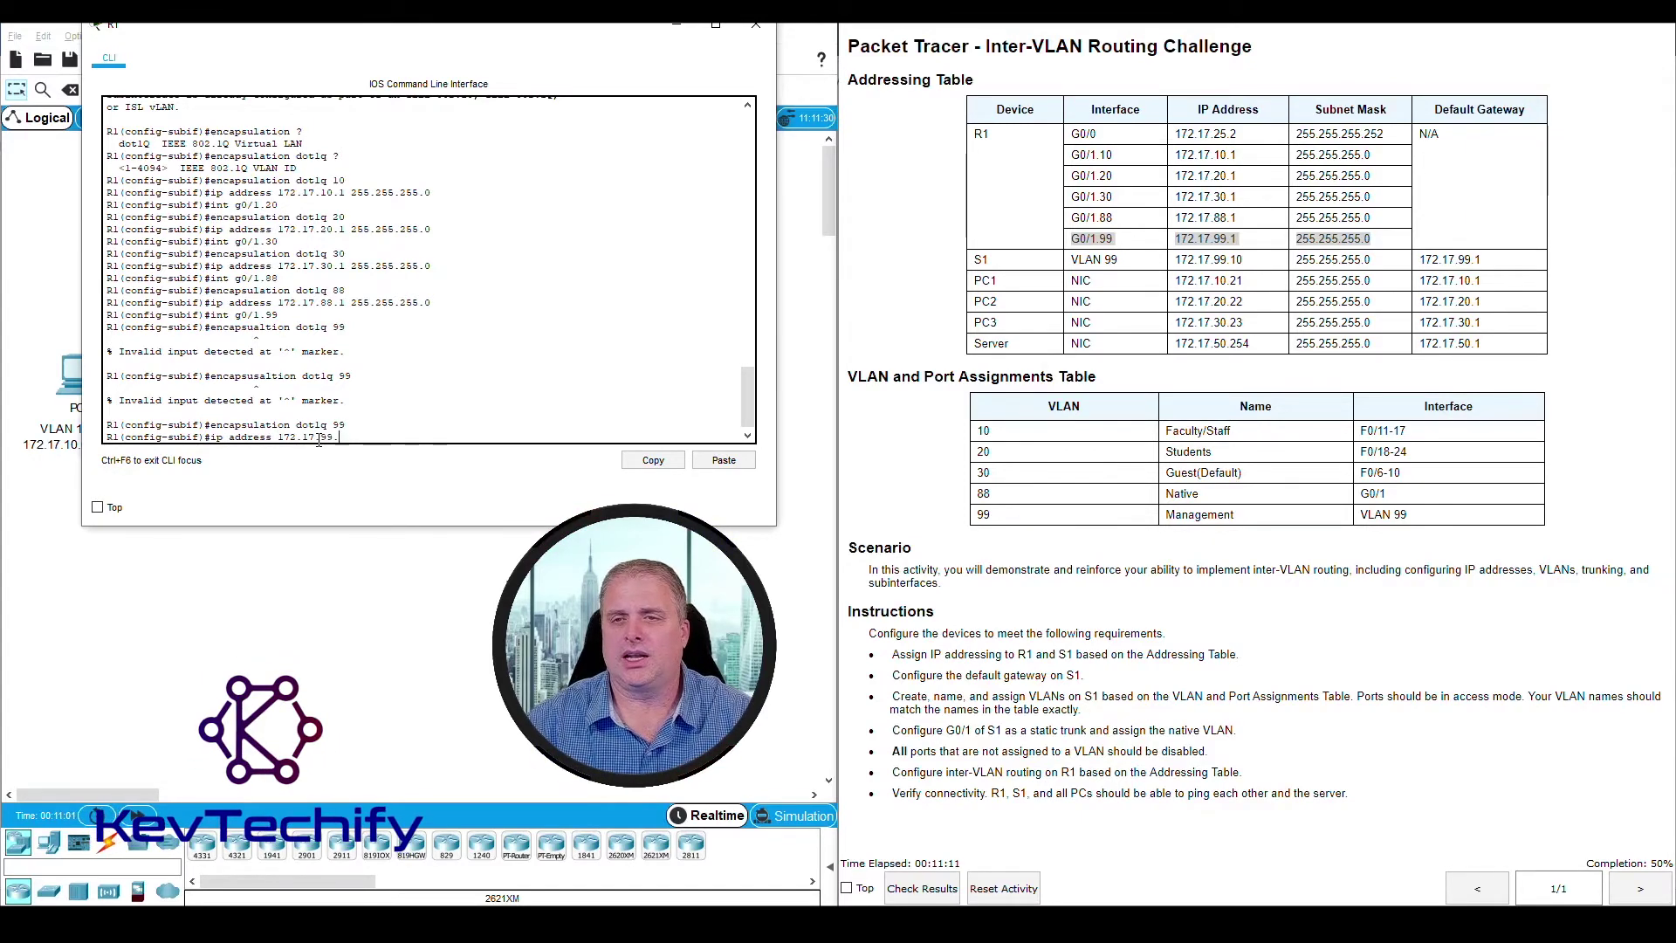
pyautogui.write('1 2')
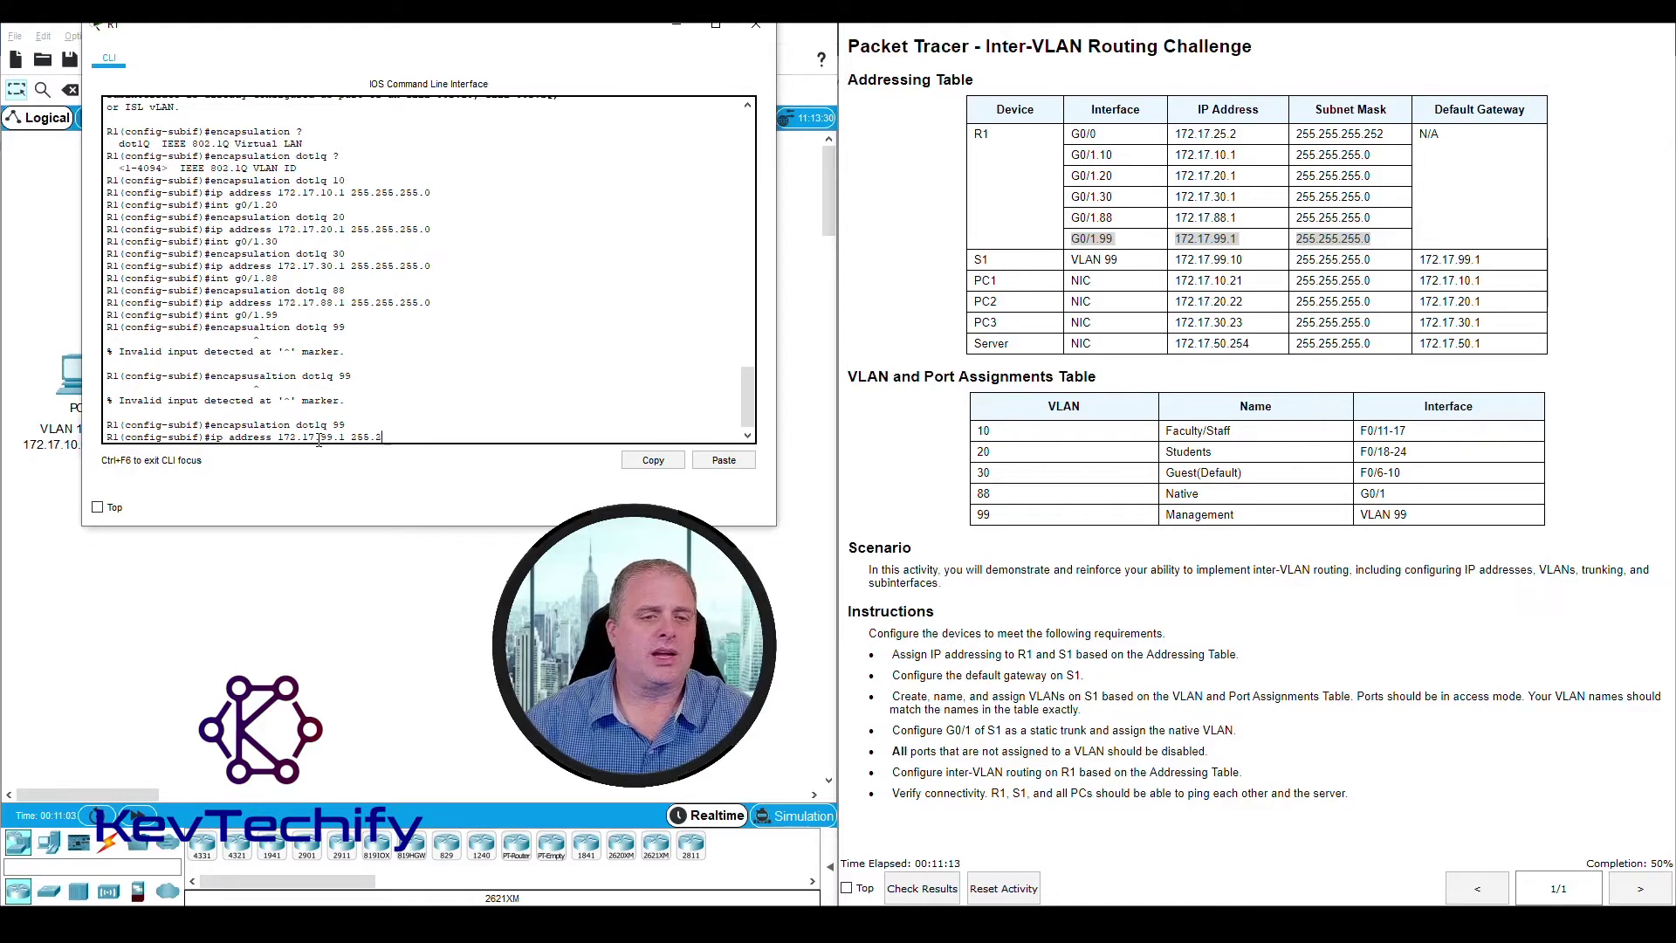
pyautogui.write('55.255.0')
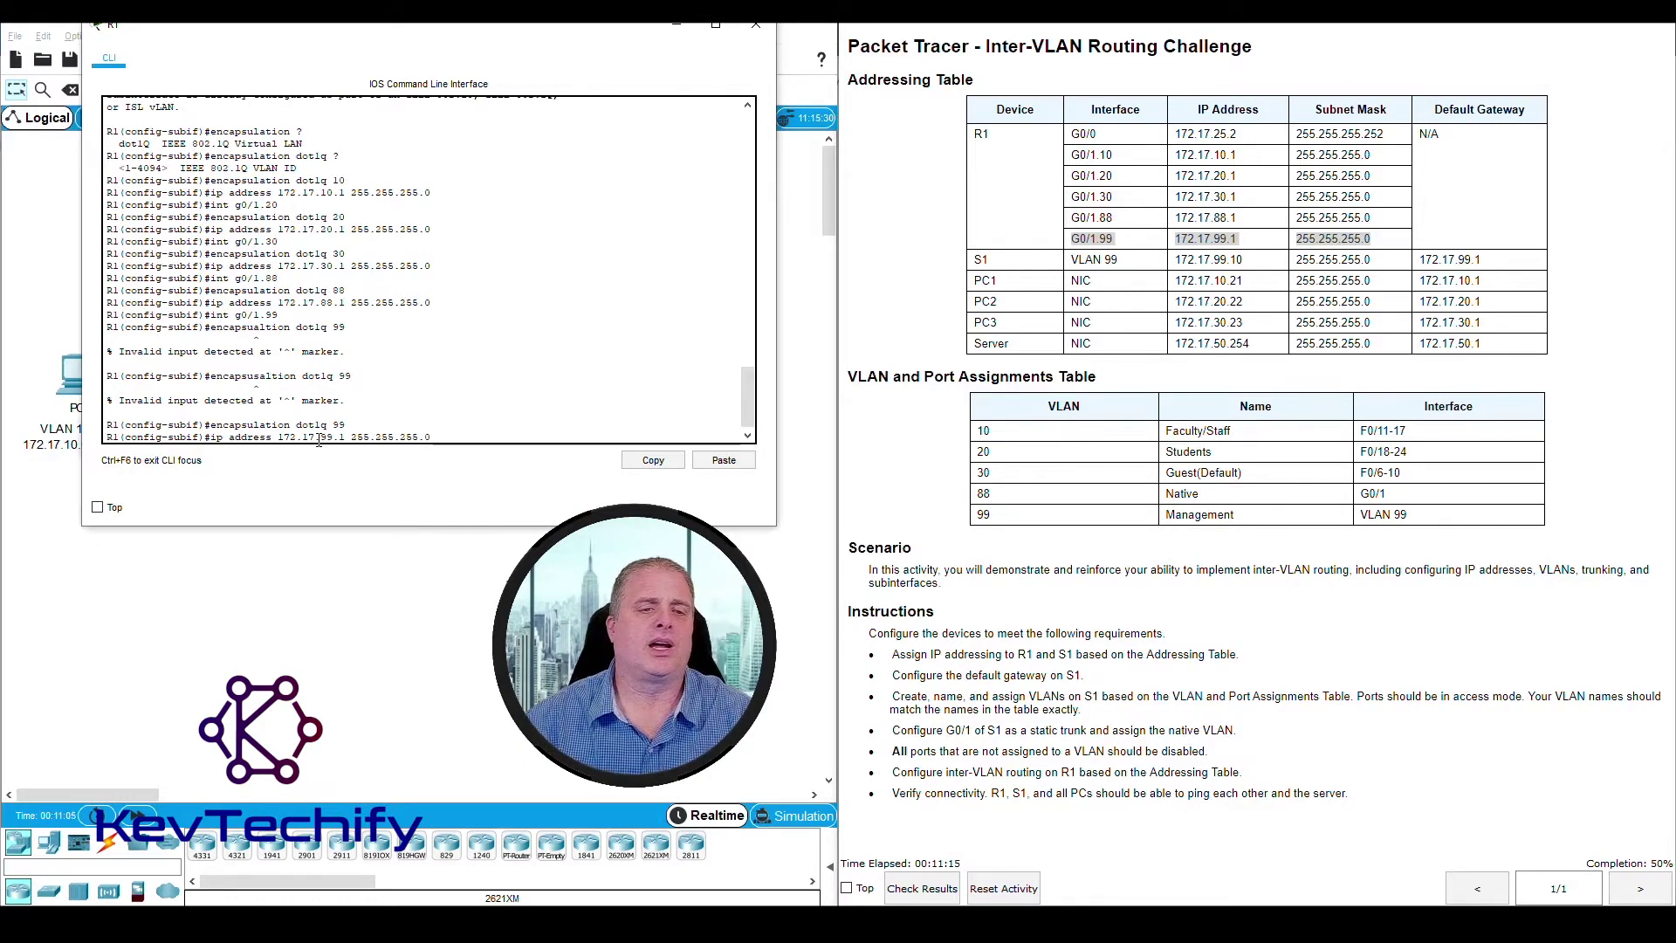
pyautogui.press('Return')
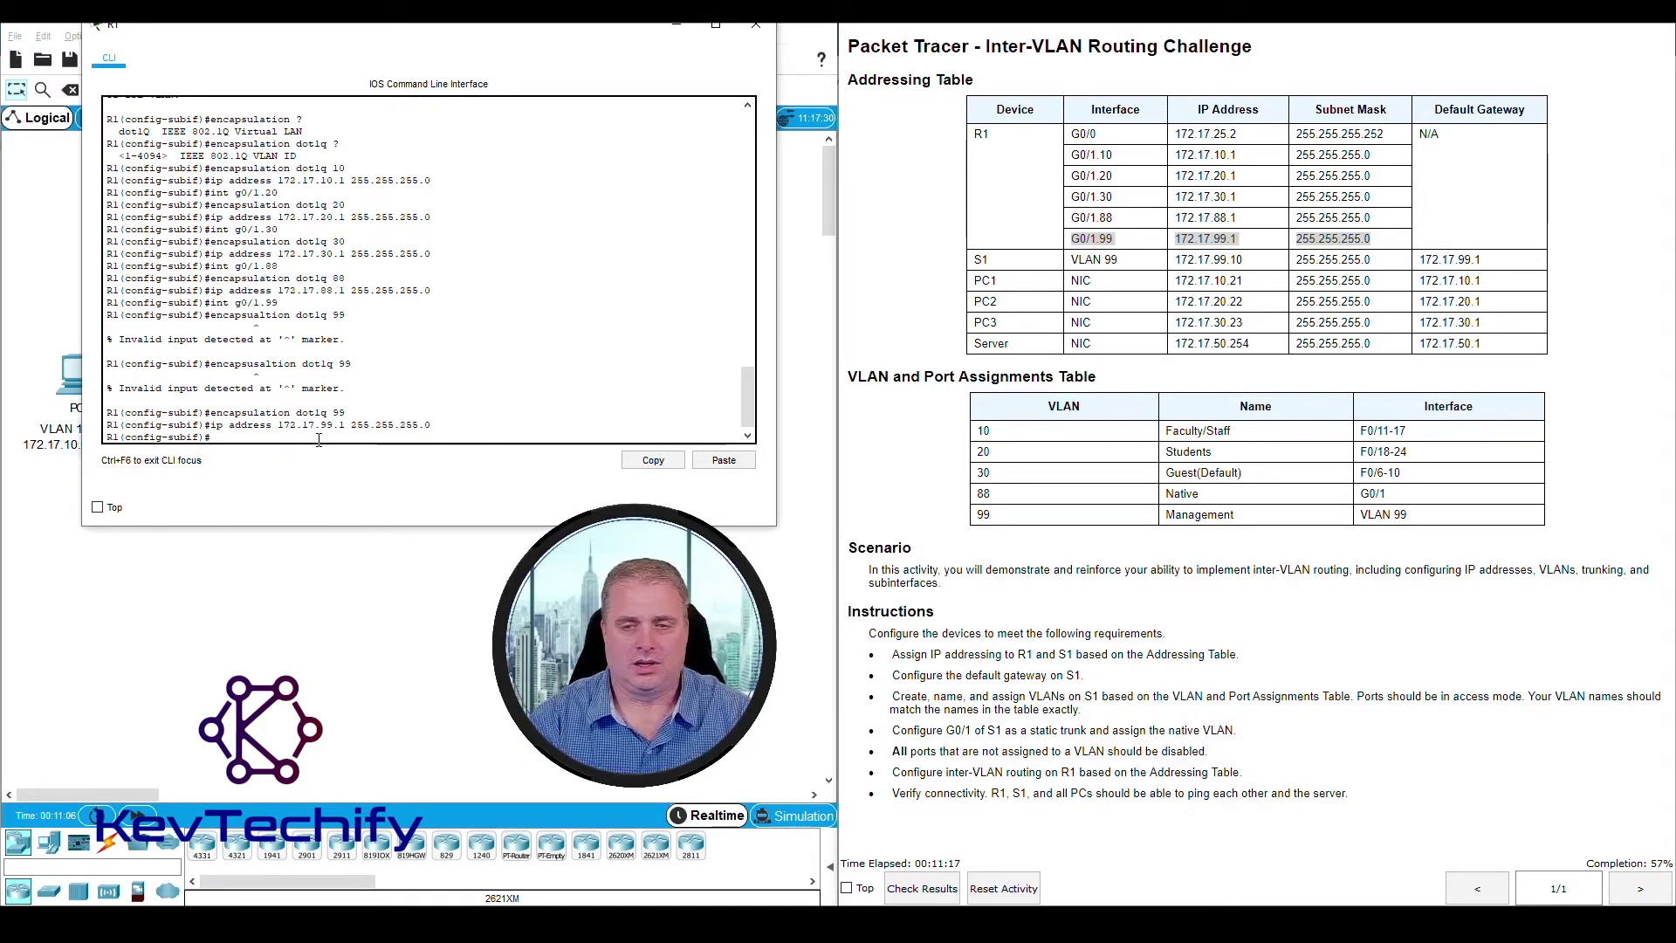
# Exit subinterface and global configuration modes on R1
pyautogui.write('exit')
pyautogui.press('Return')
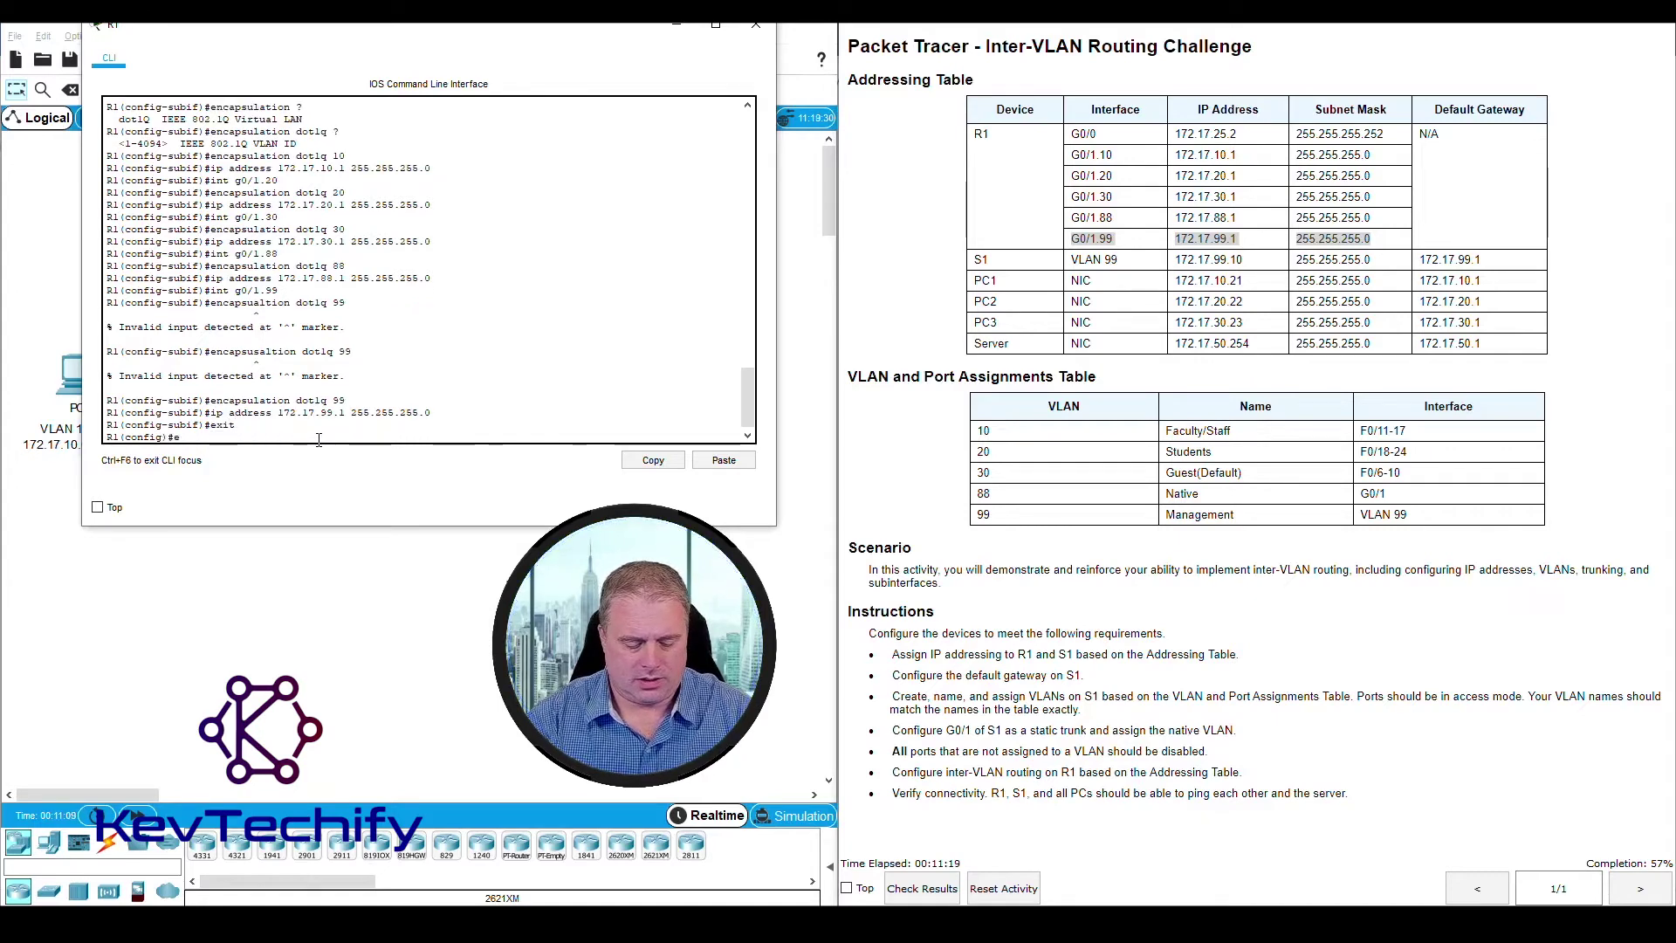
pyautogui.write('exit')
pyautogui.press('Return')
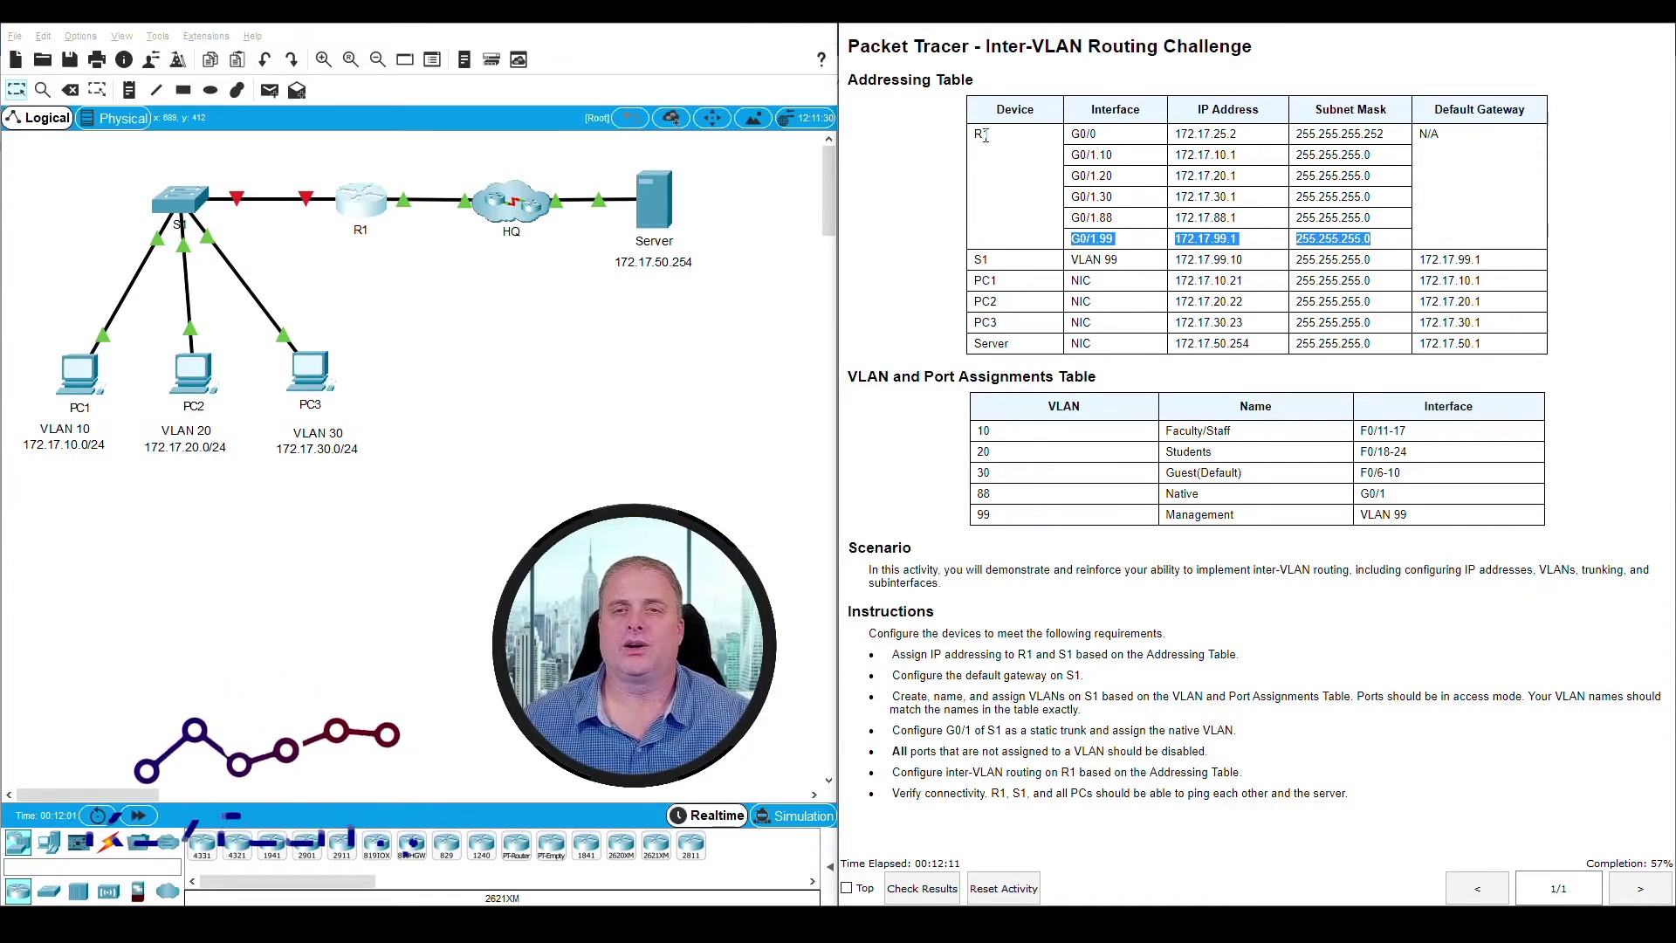
# Review R1's entries and S1's VLAN 99 row with its default gateway in the addressing table
pyautogui.moveTo(975, 131); pyautogui.dragTo(1388, 247)
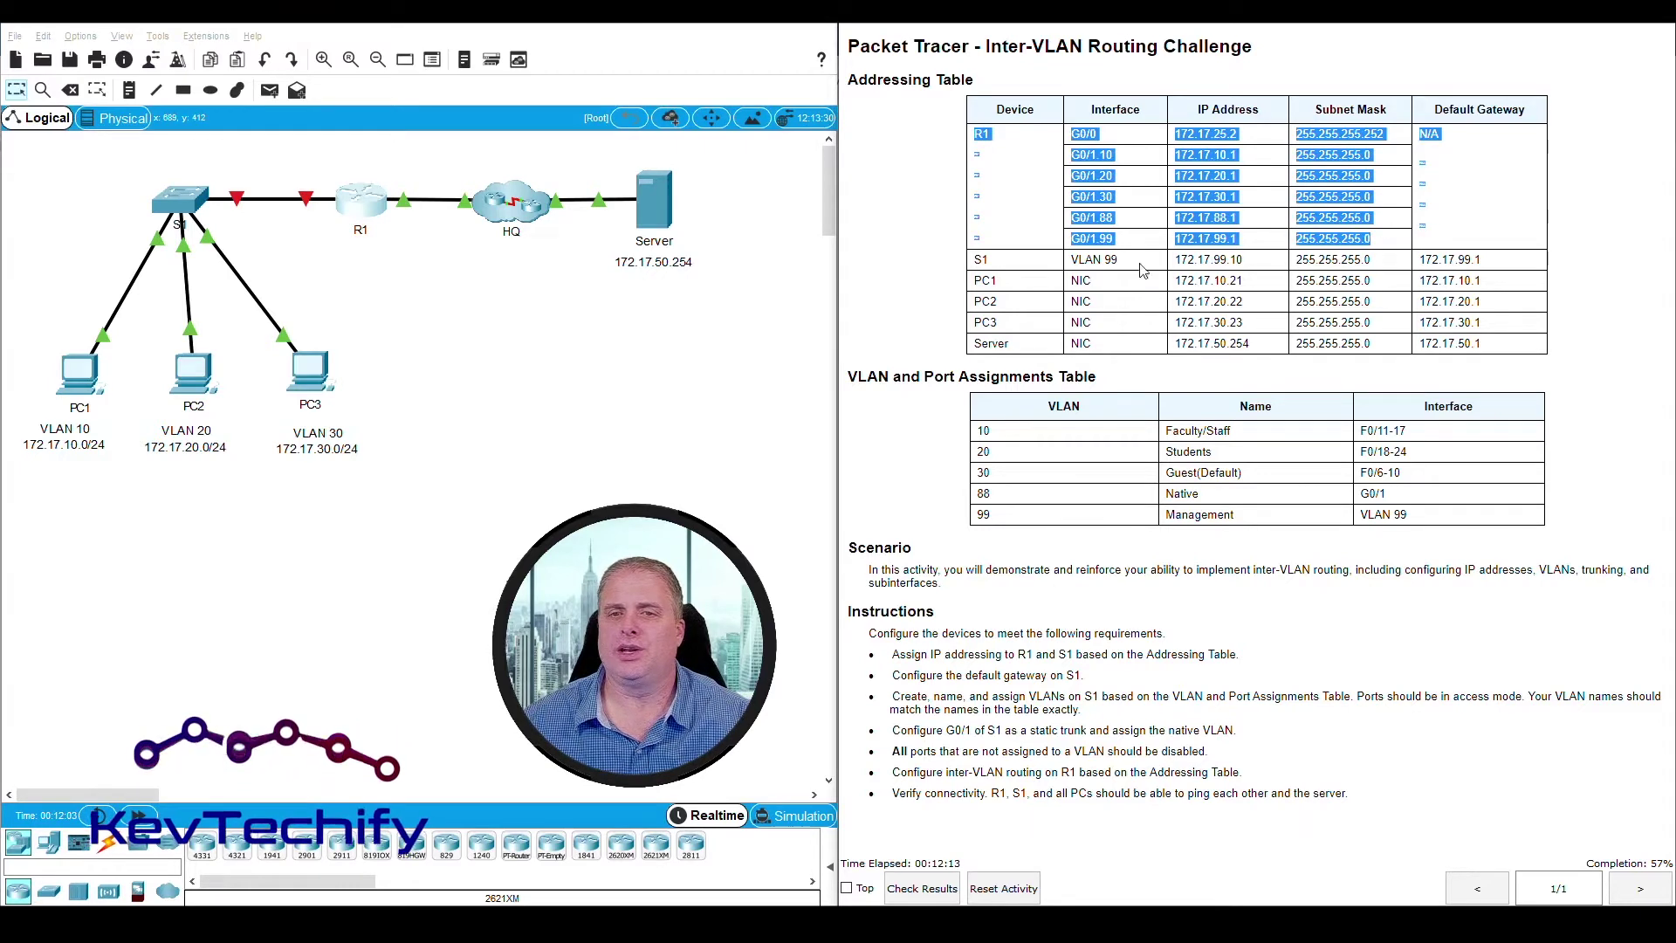
pyautogui.click(1113, 260)
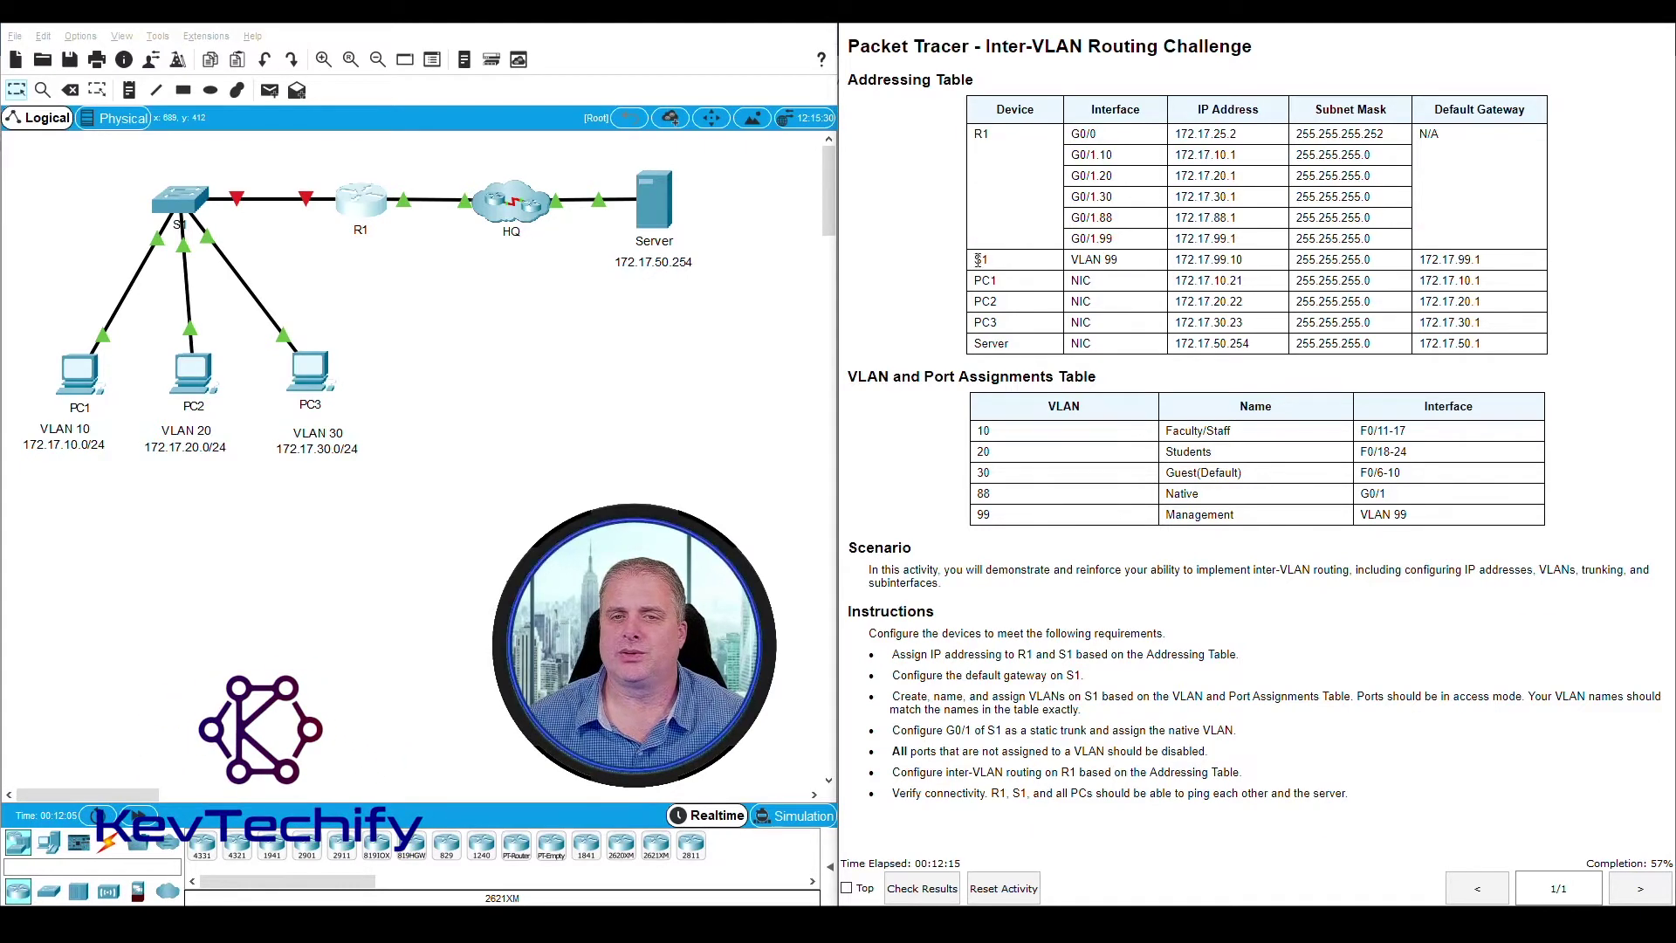
pyautogui.moveTo(981, 260); pyautogui.dragTo(1498, 272)
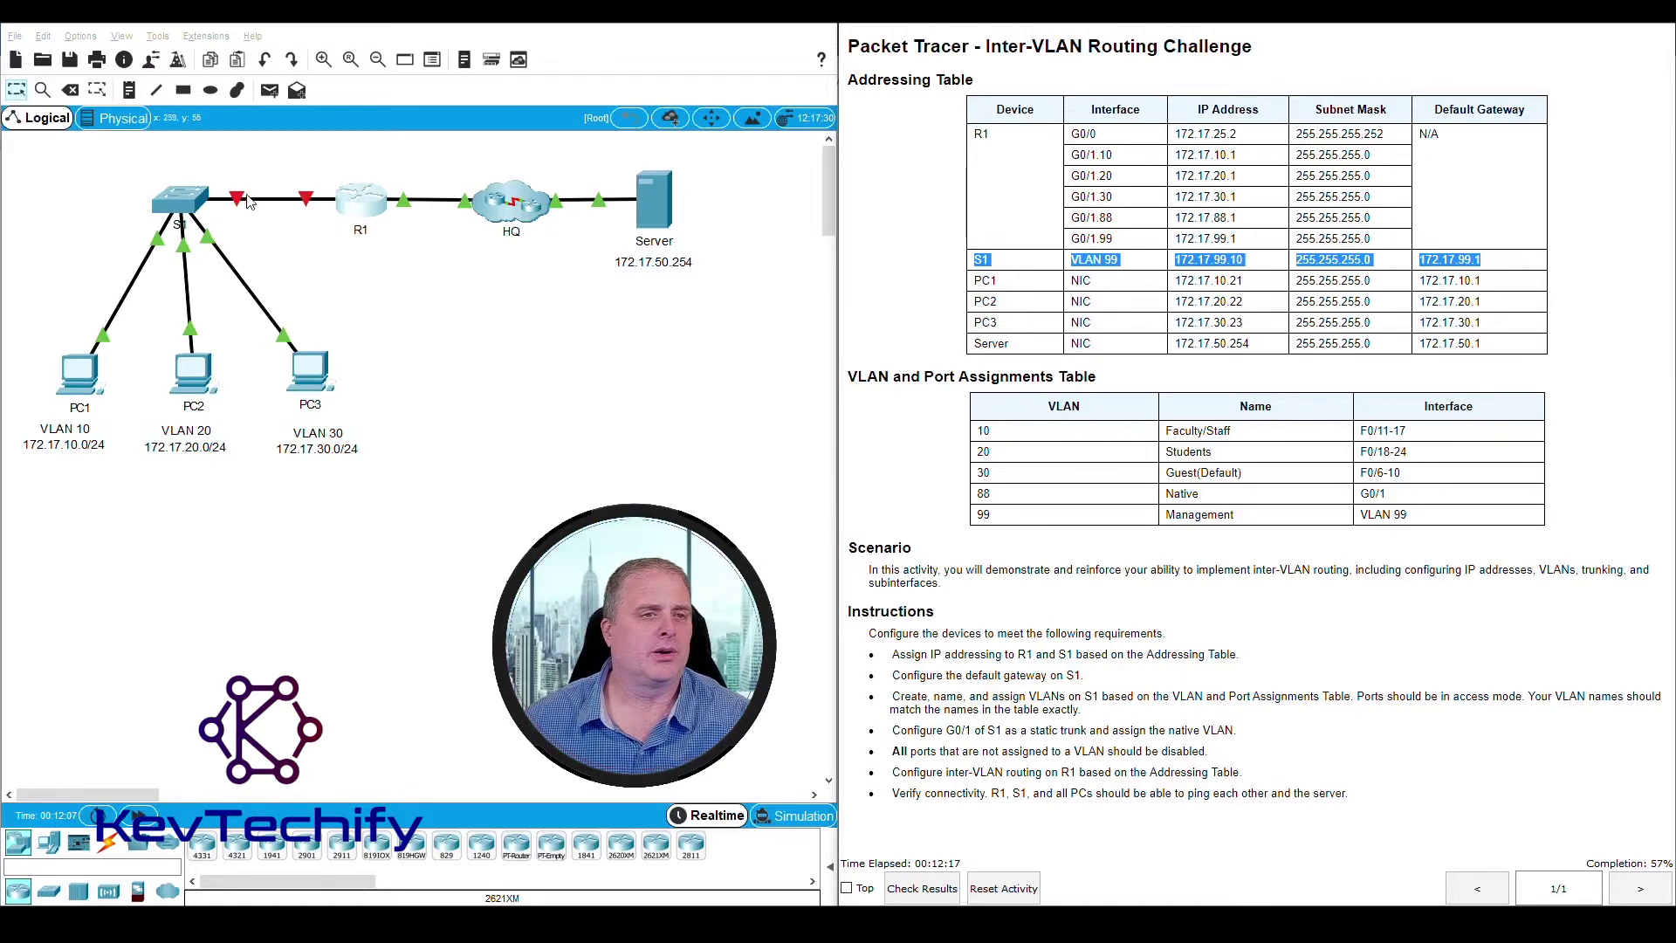
# Open switch S1's command line in a wider window and enter global configuration mode
pyautogui.click(179, 199)
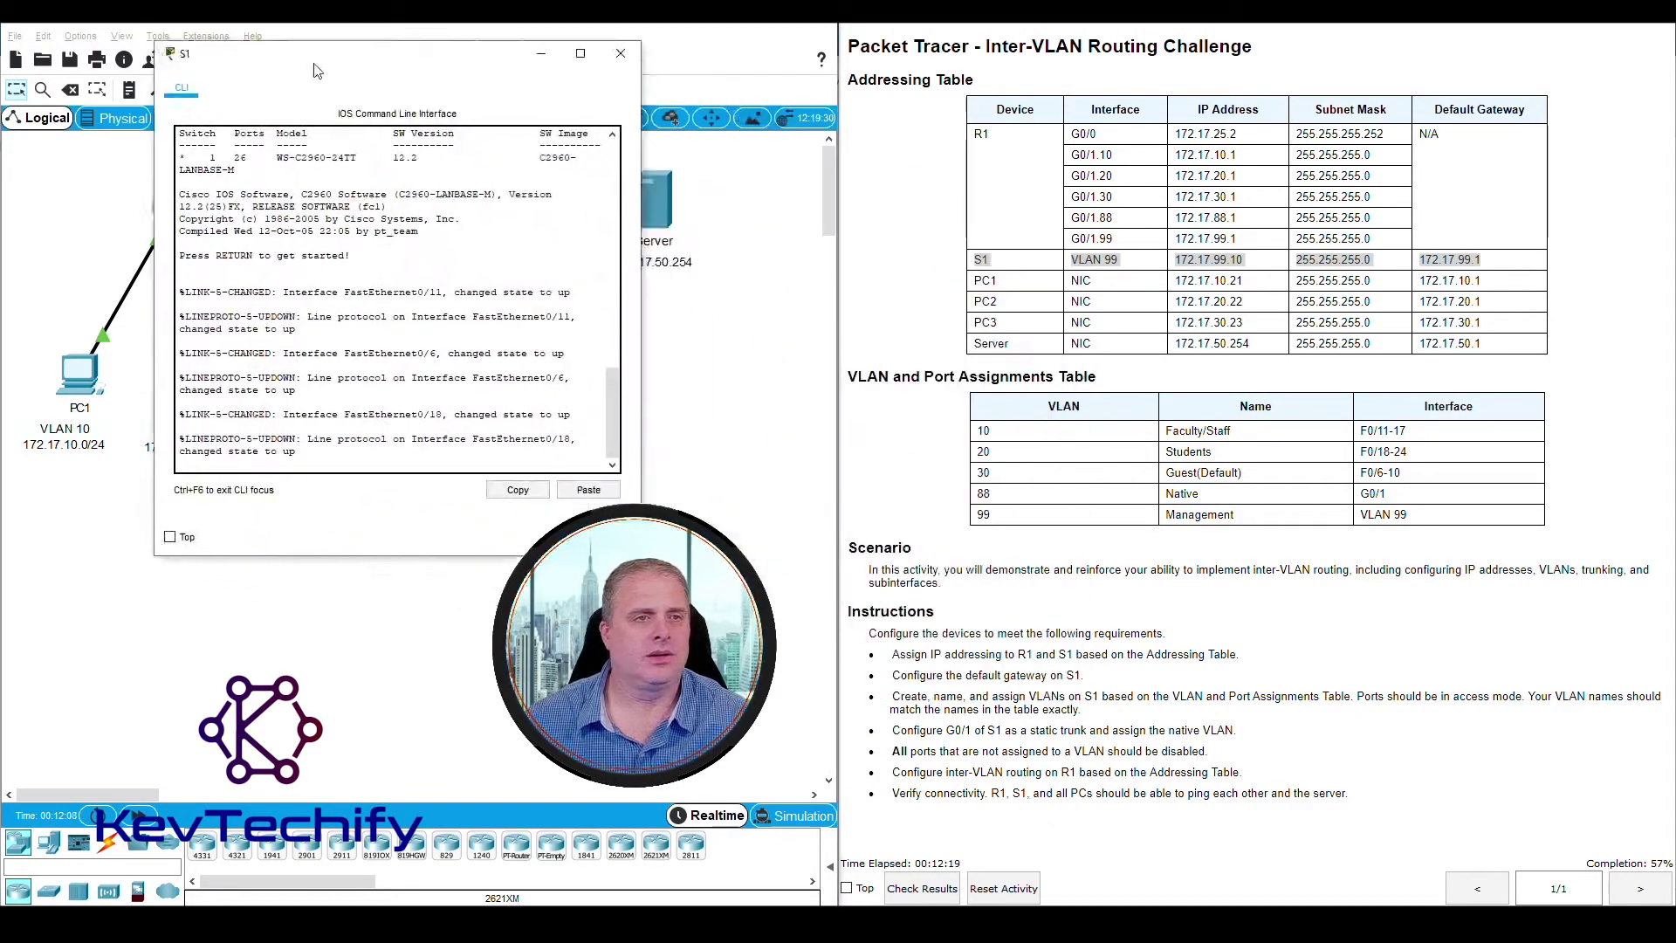
pyautogui.moveTo(317, 70); pyautogui.dragTo(268, 48)
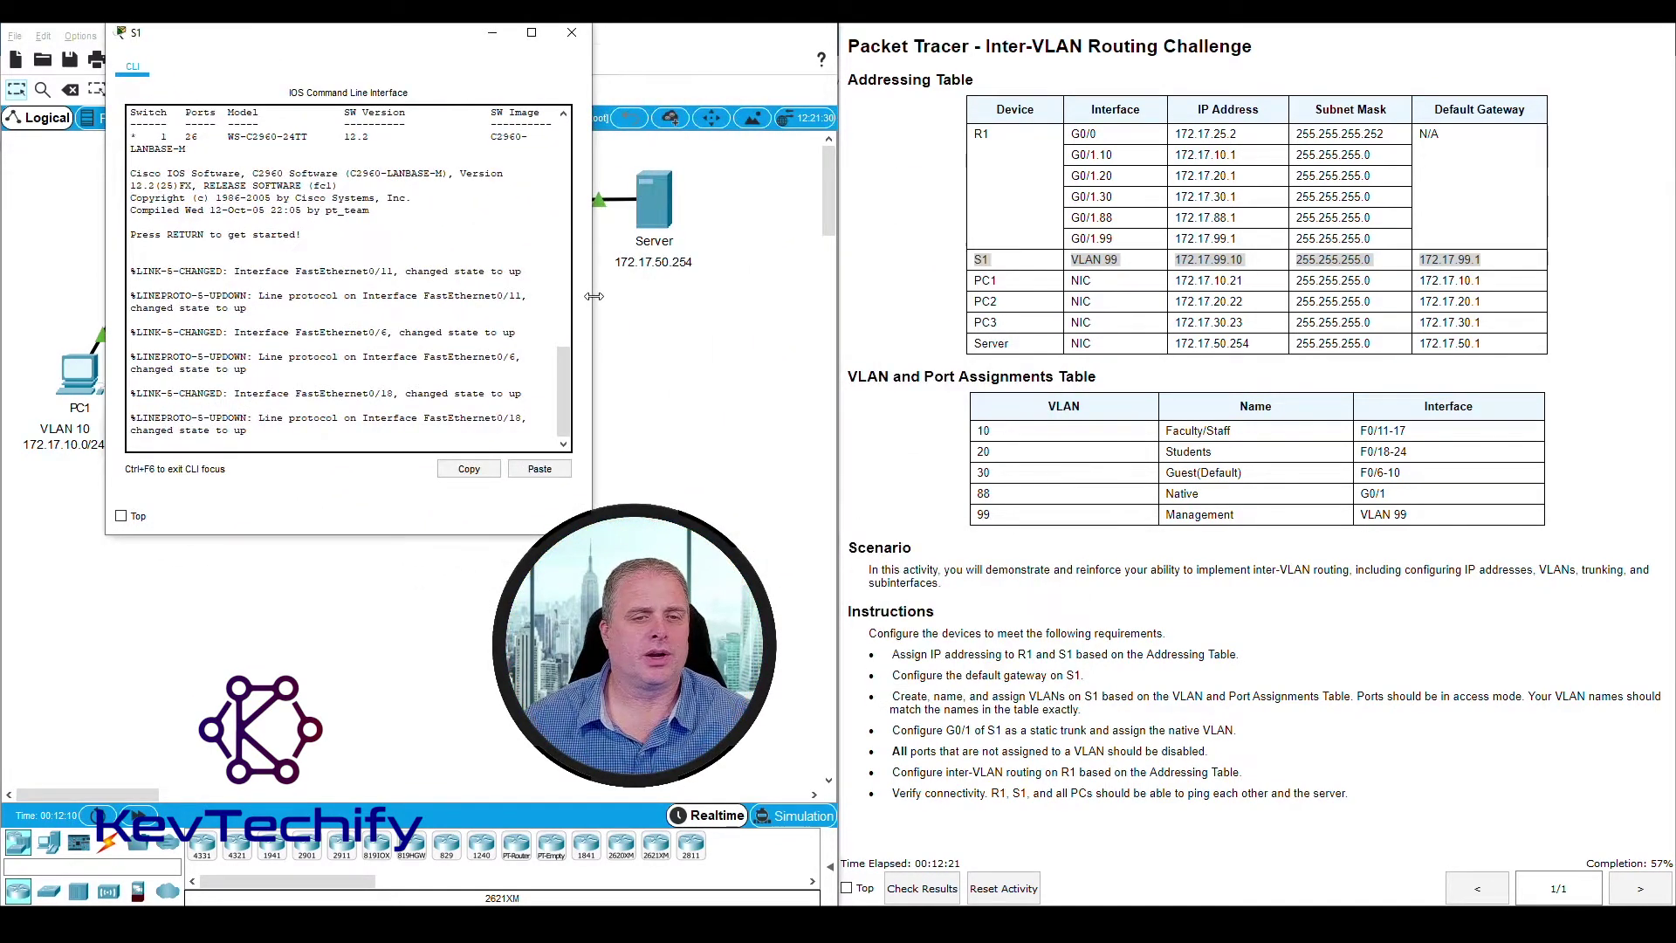
pyautogui.moveTo(594, 296); pyautogui.dragTo(780, 298)
pyautogui.press('Return')
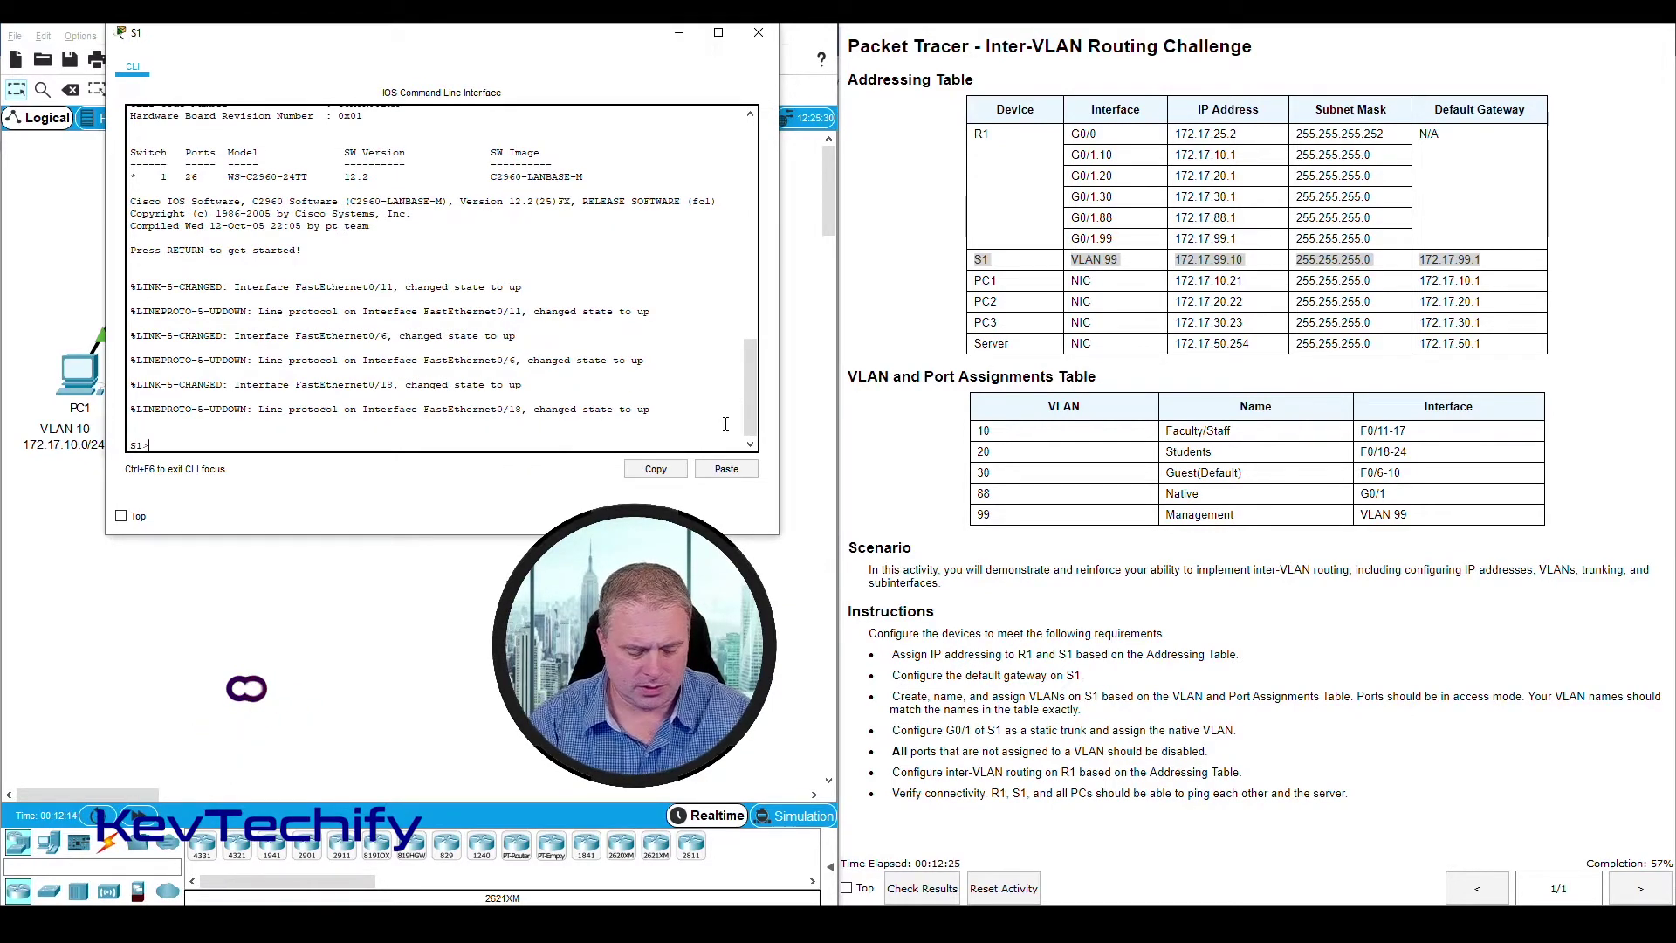
pyautogui.write('enable')
pyautogui.press('Return')
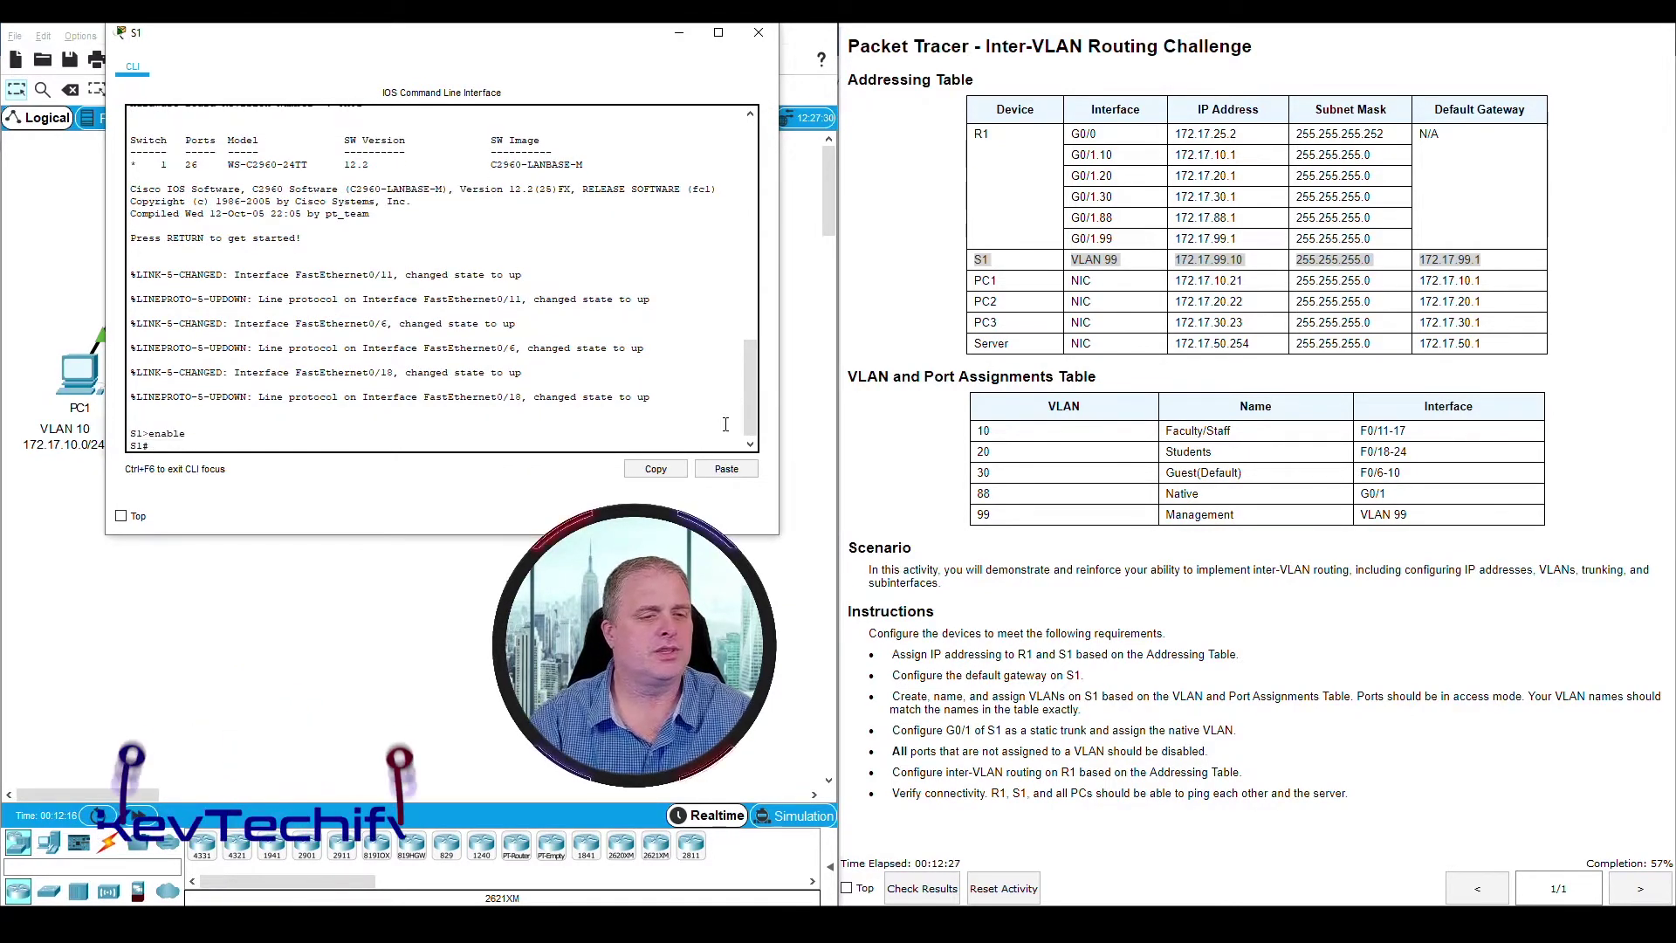
pyautogui.write('conf t')
pyautogui.press('Return')
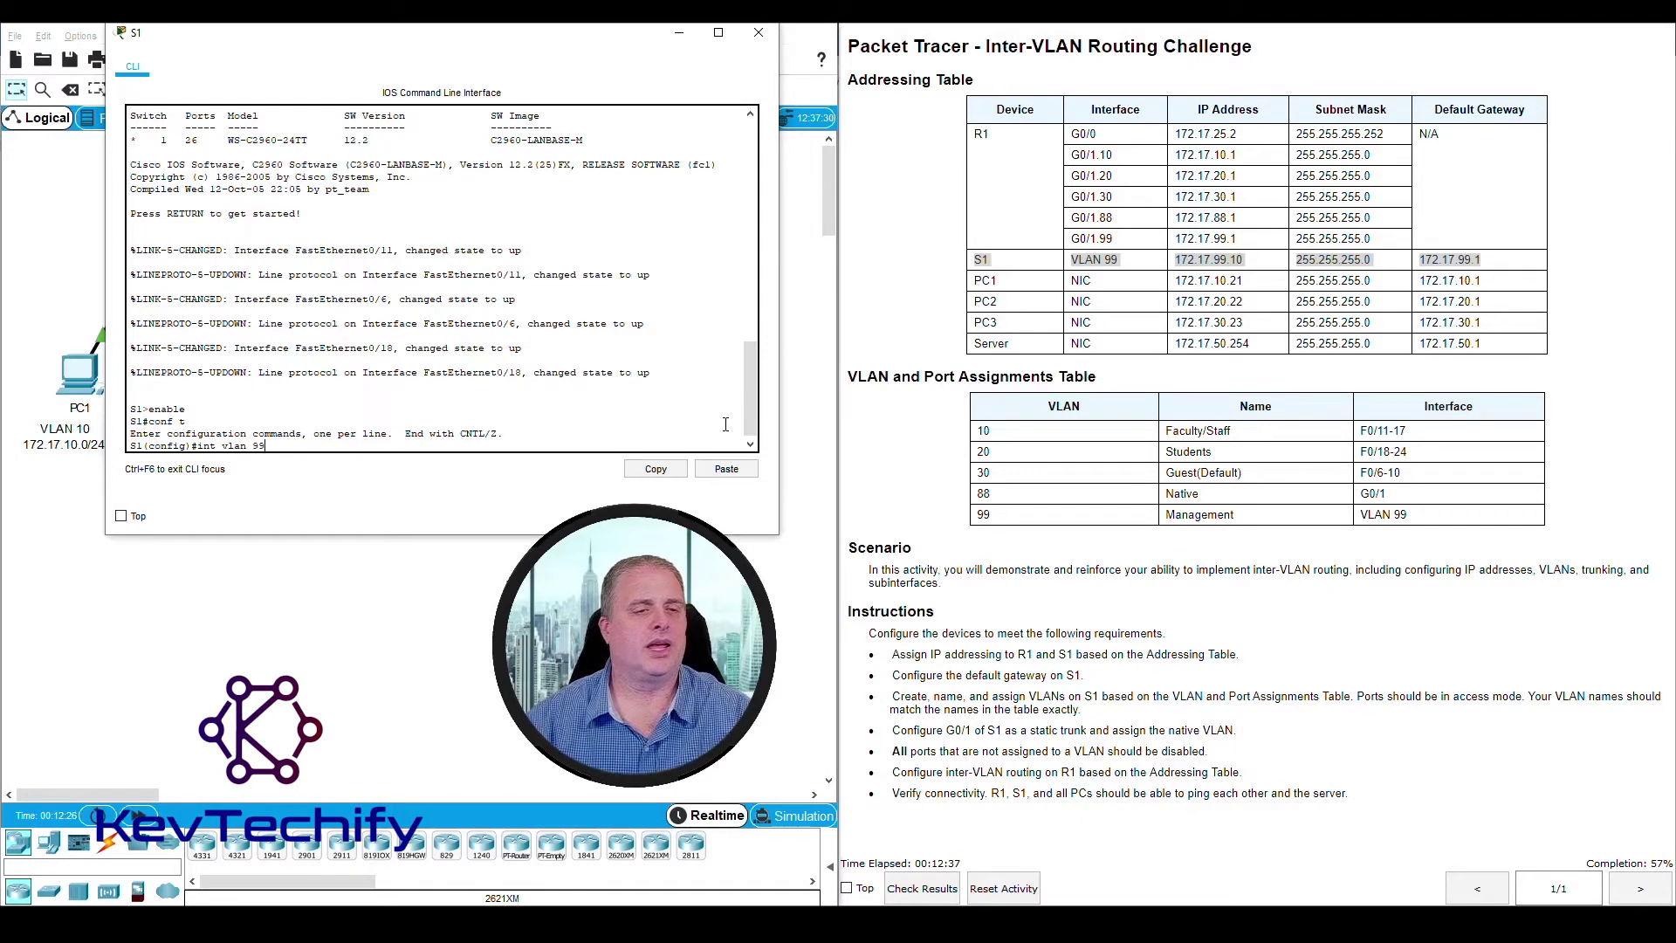
# Enter configuration mode for interface VLAN 99 on S1 and try to assign IP address 172.17.99.10 without a mask
pyautogui.write('int vlan 99')
pyautogui.press('Return')
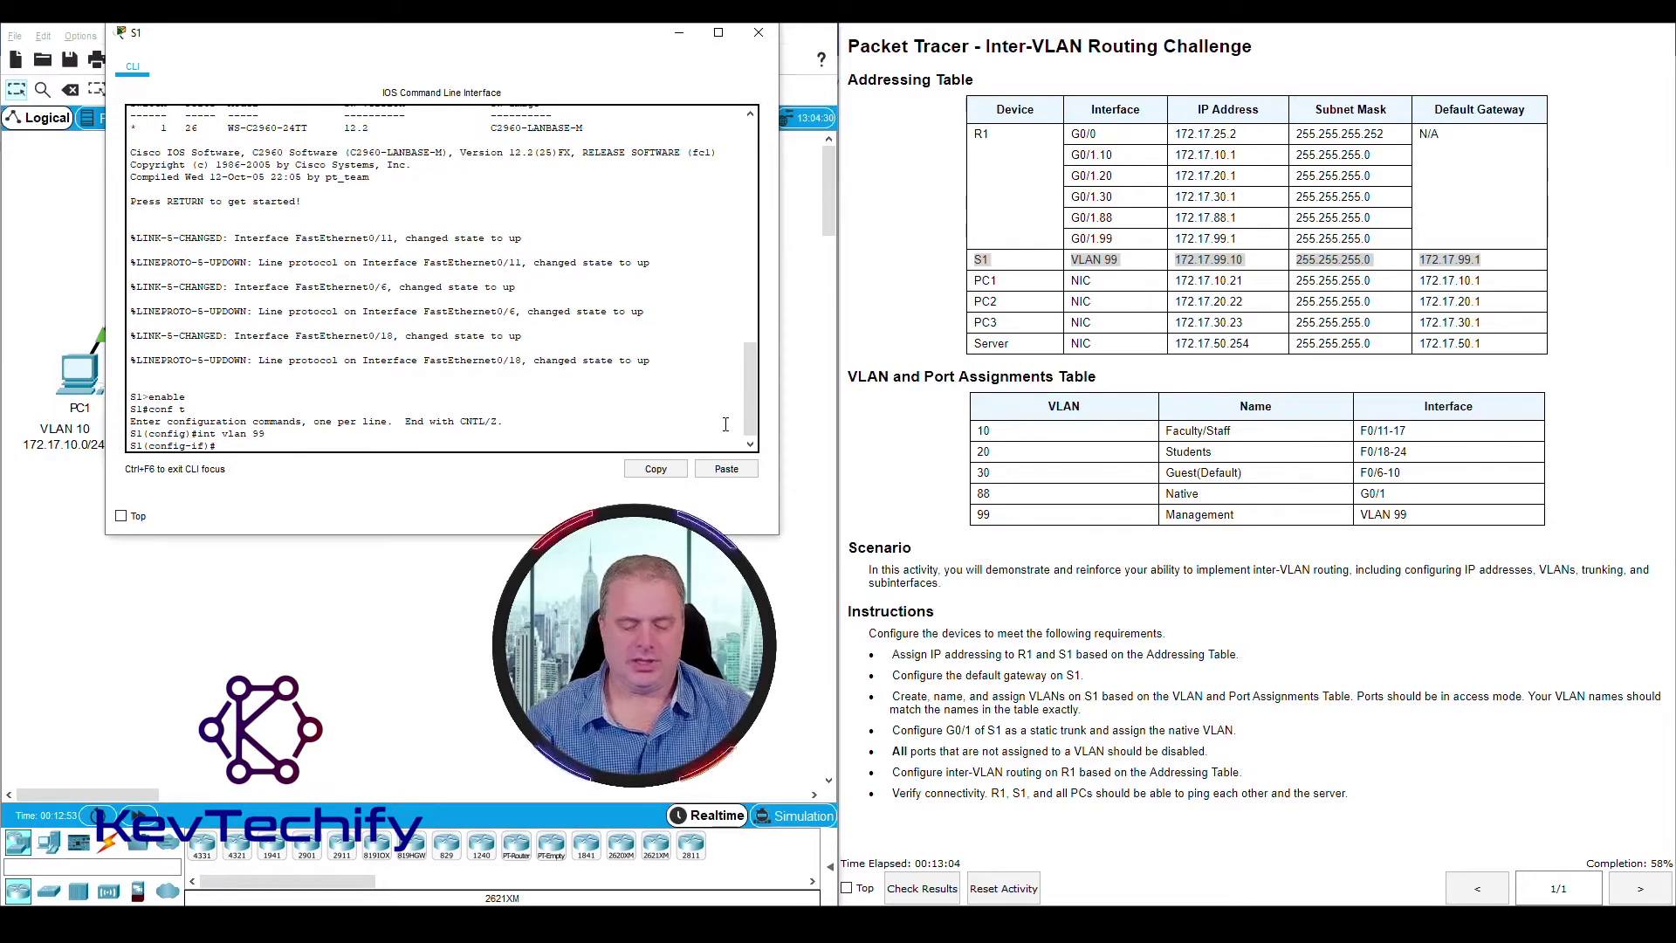
pyautogui.write('ip address')
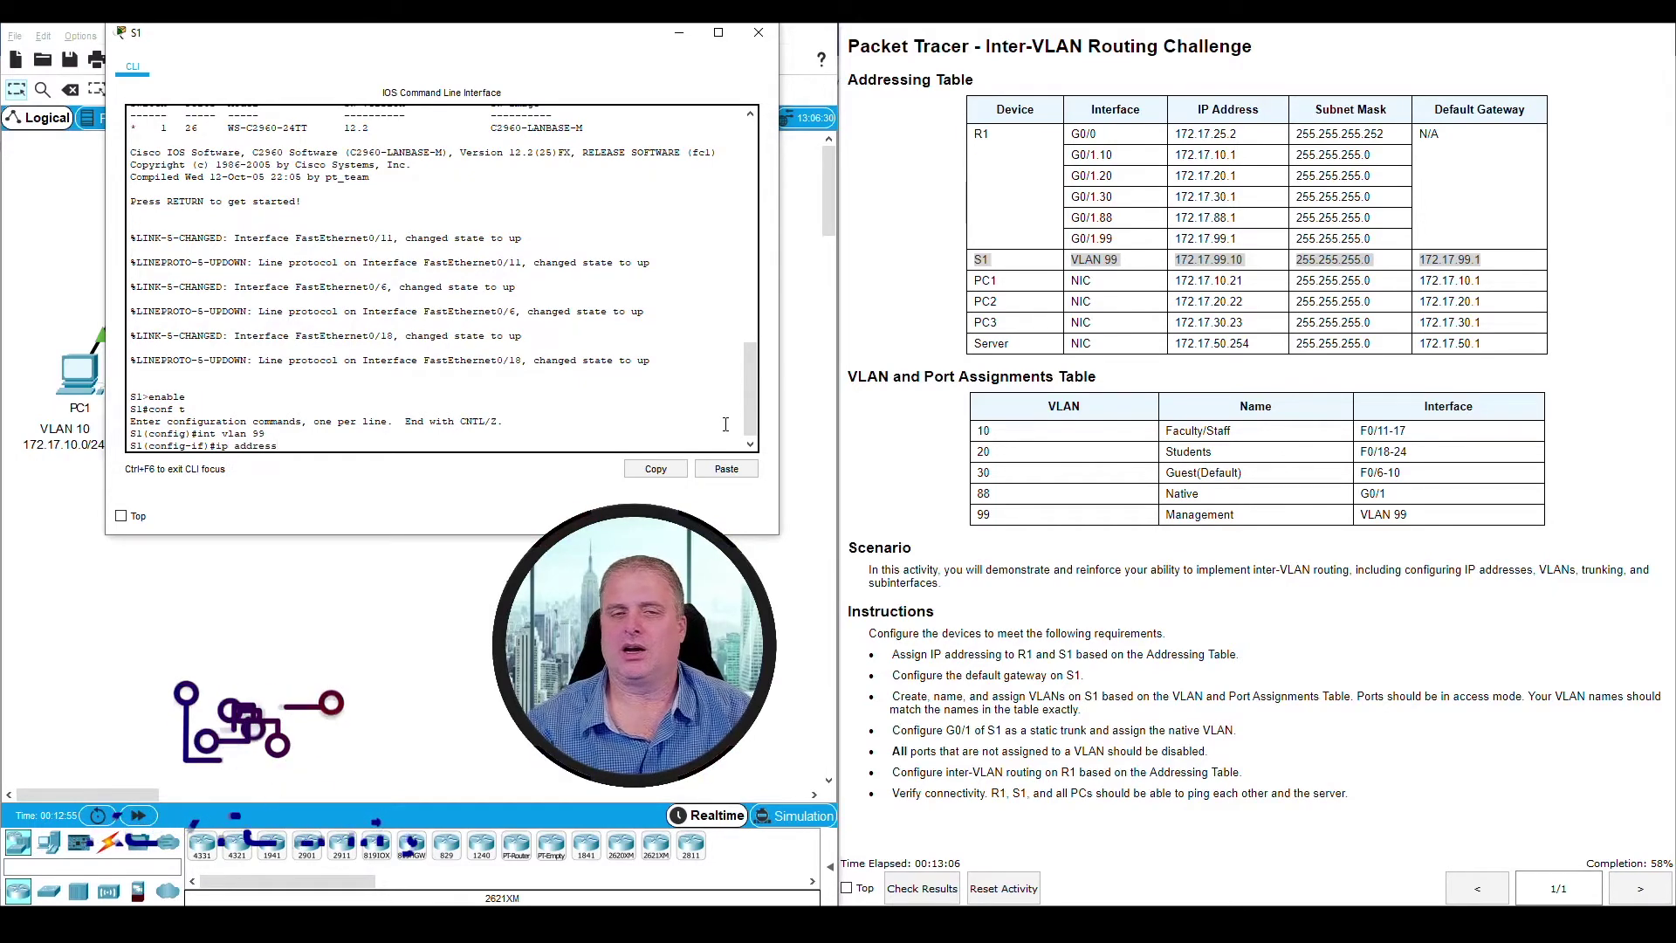
pyautogui.write(' 1')
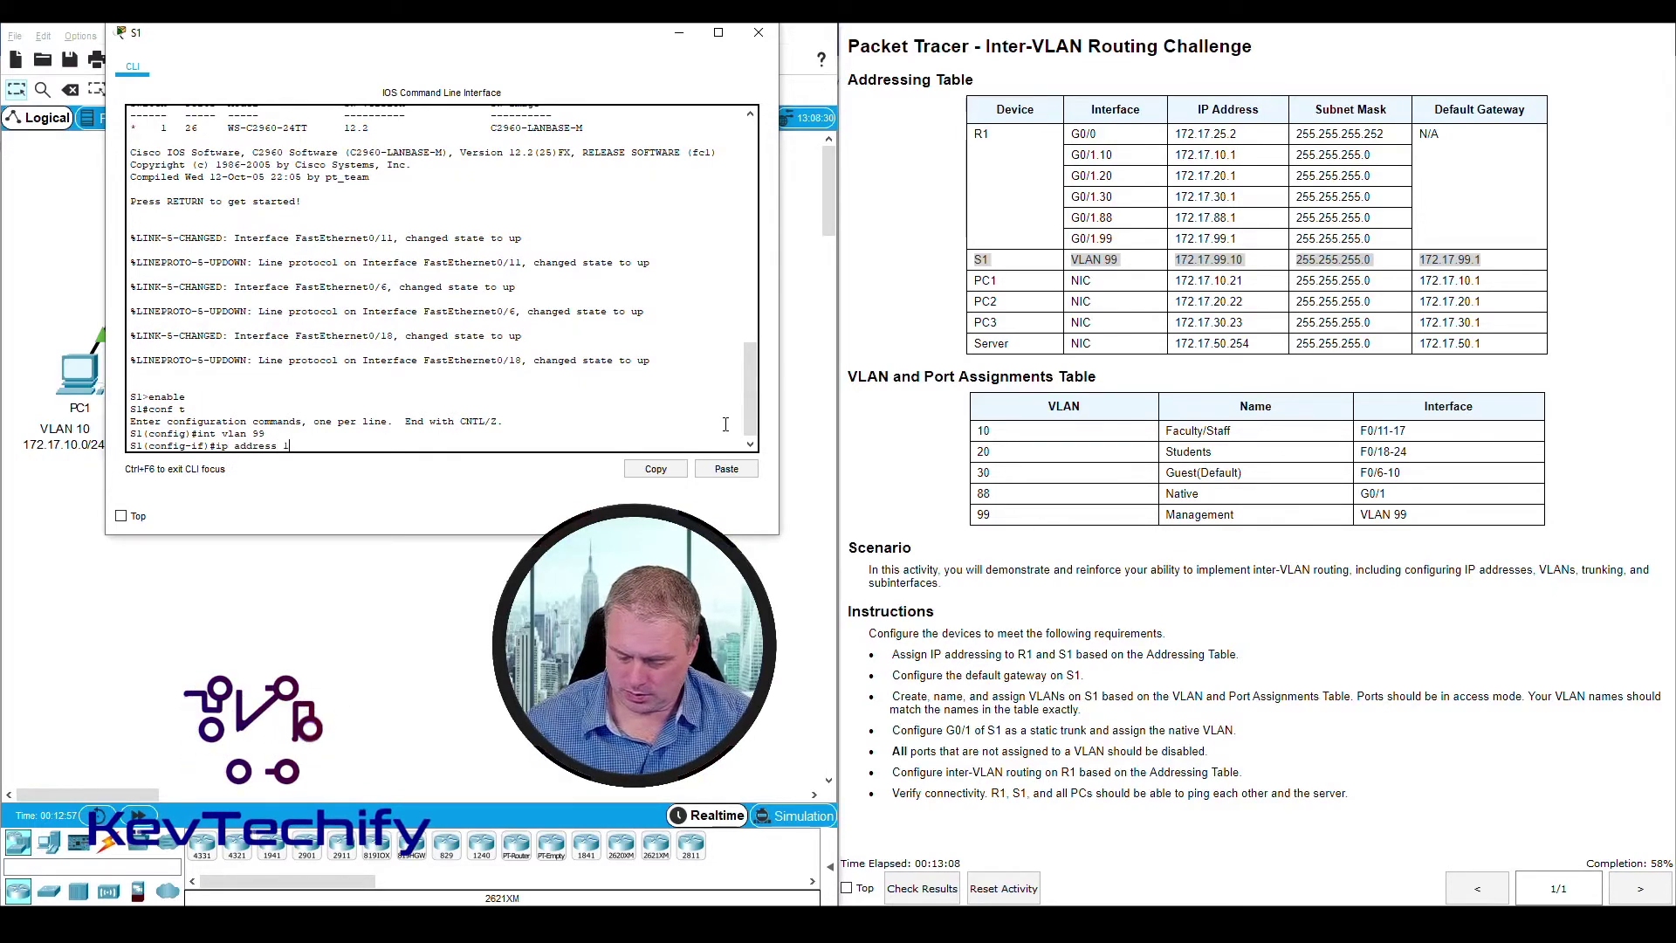
pyautogui.write('72.1')
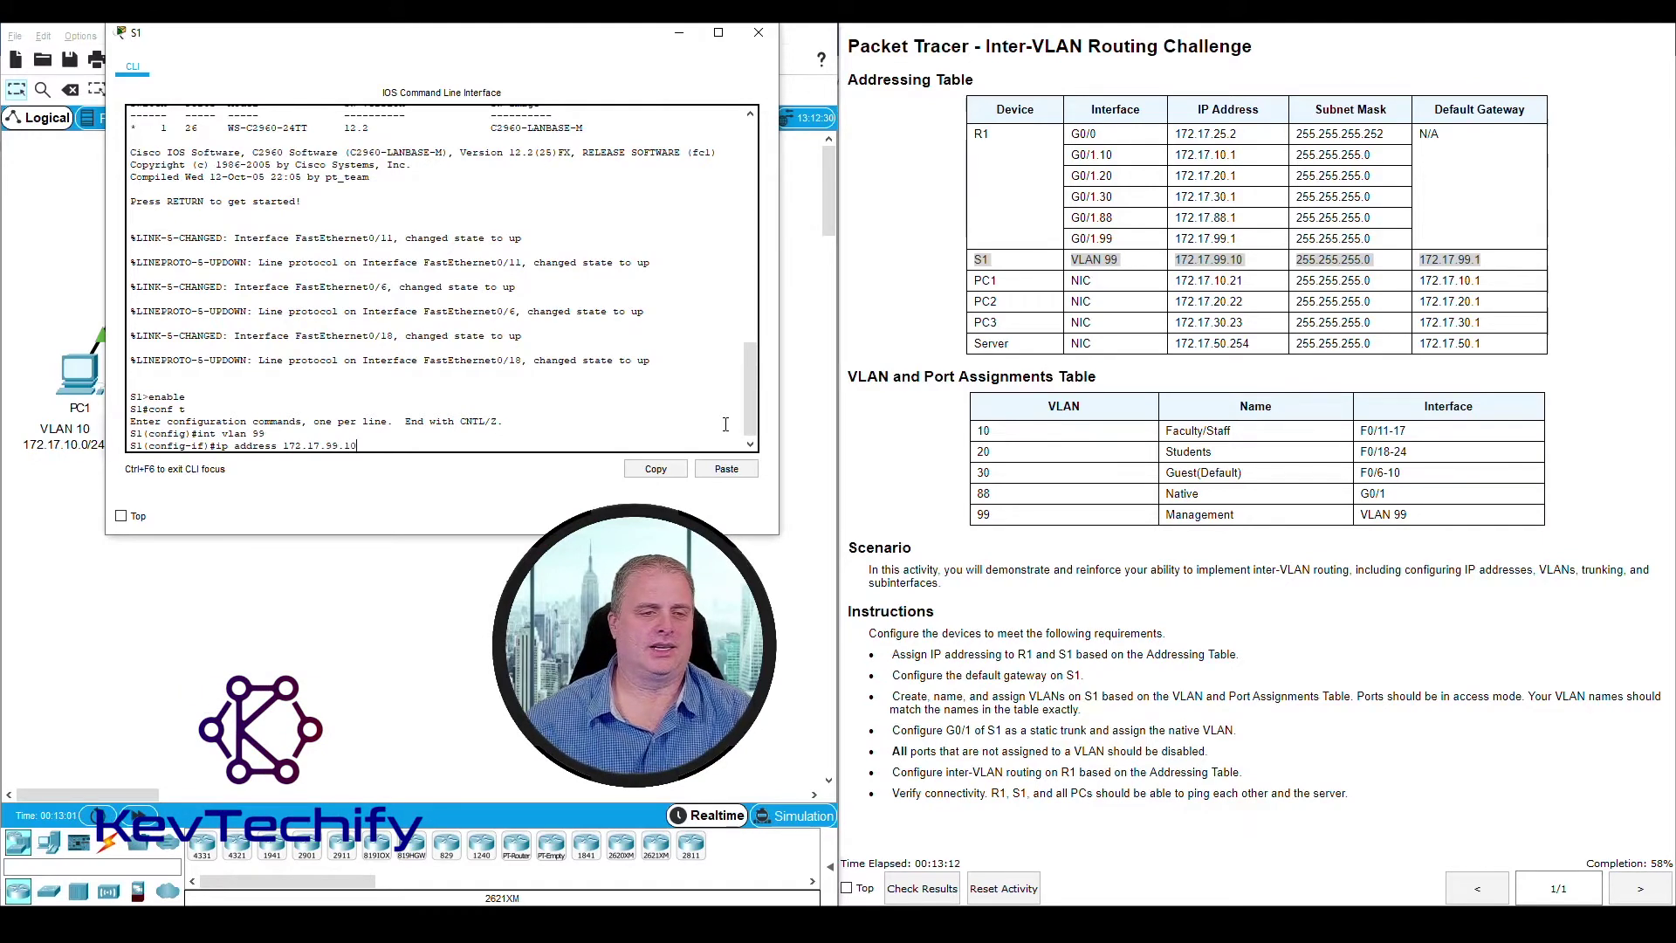
pyautogui.write('7.99.10')
pyautogui.press('Return')
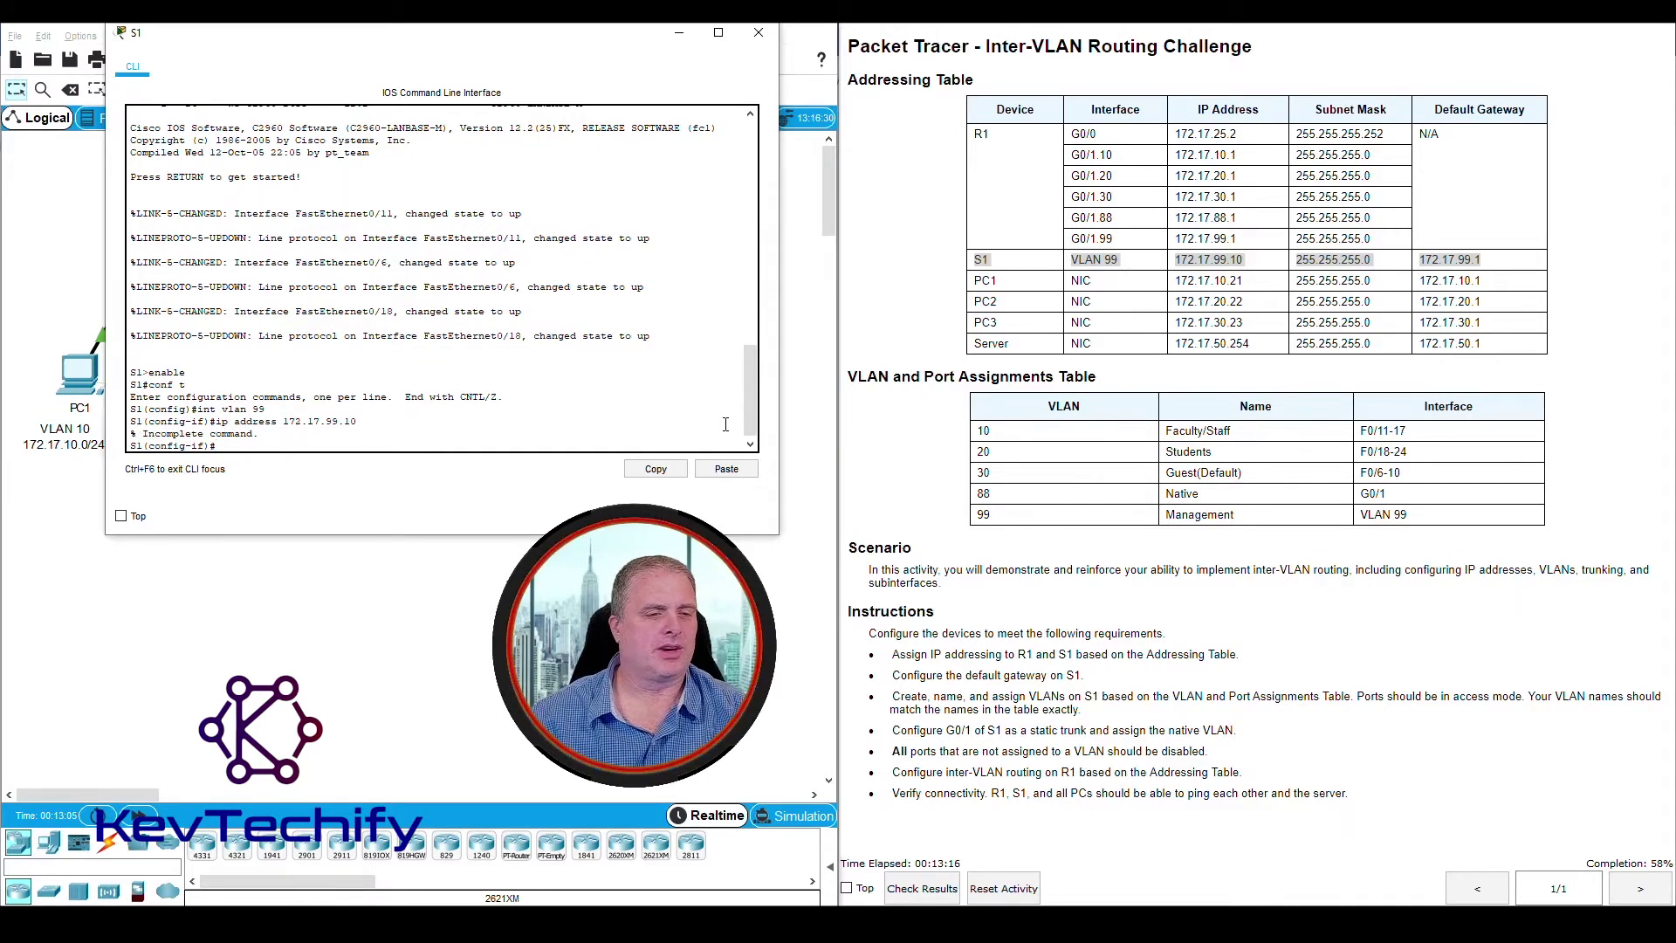
# Recall the incomplete address command and complete it with mask 255.255.255.0 for 172.17.99.10 on S1's VLAN 99 interface
pyautogui.press('Up')
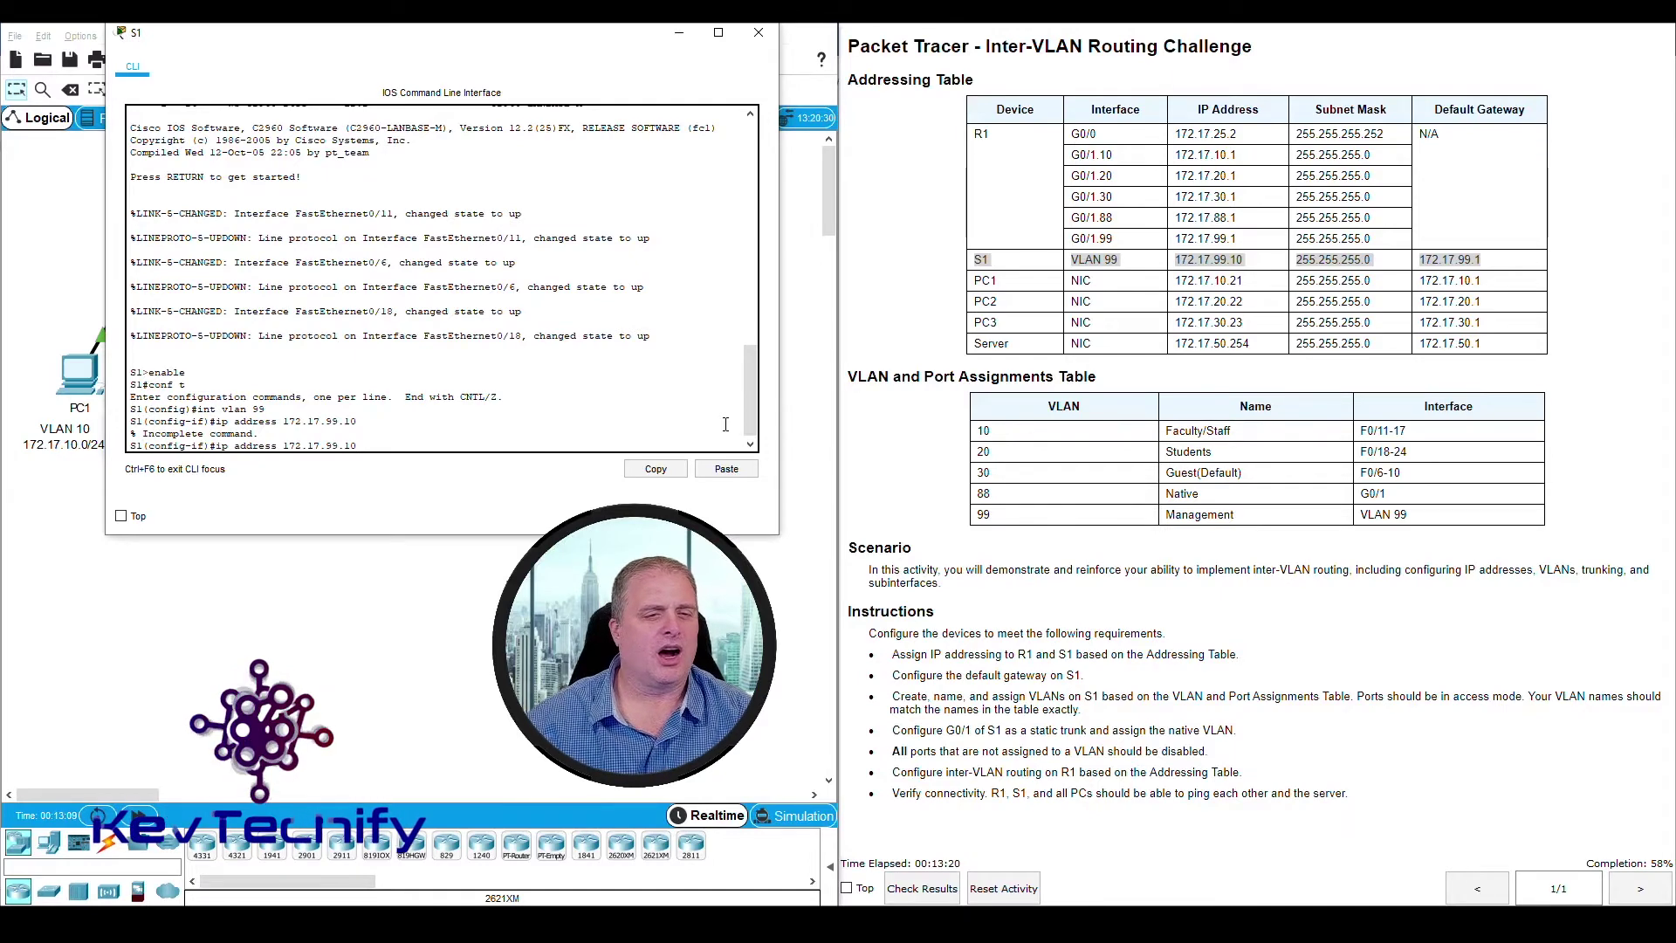
pyautogui.write('255.2')
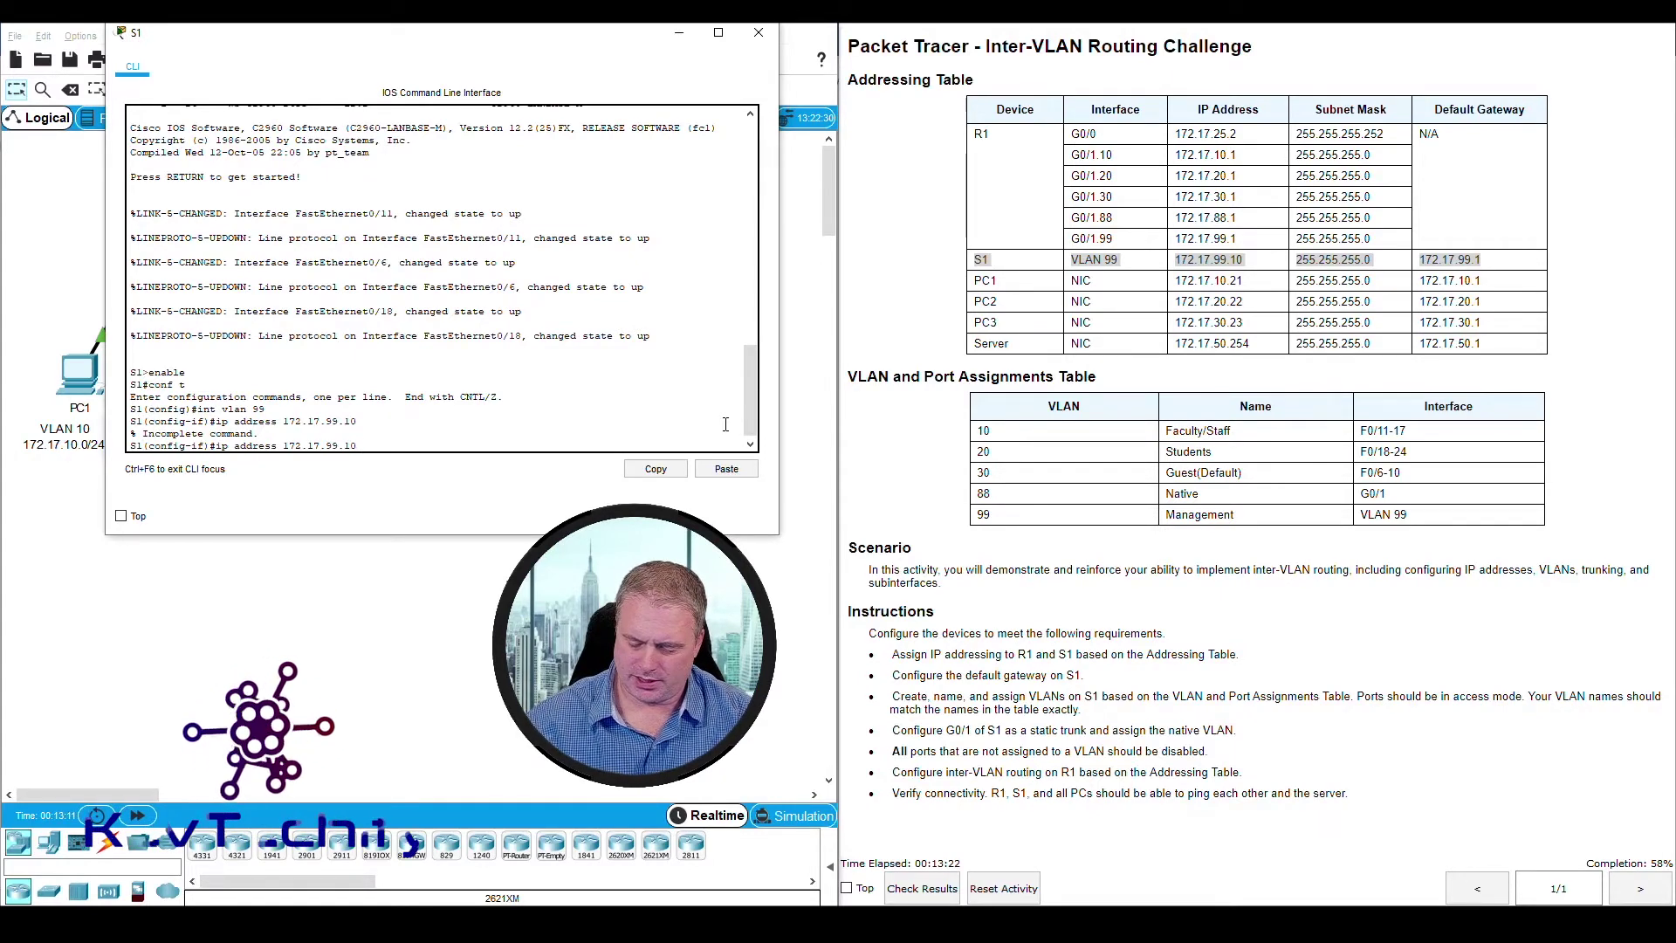
pyautogui.write('55.2')
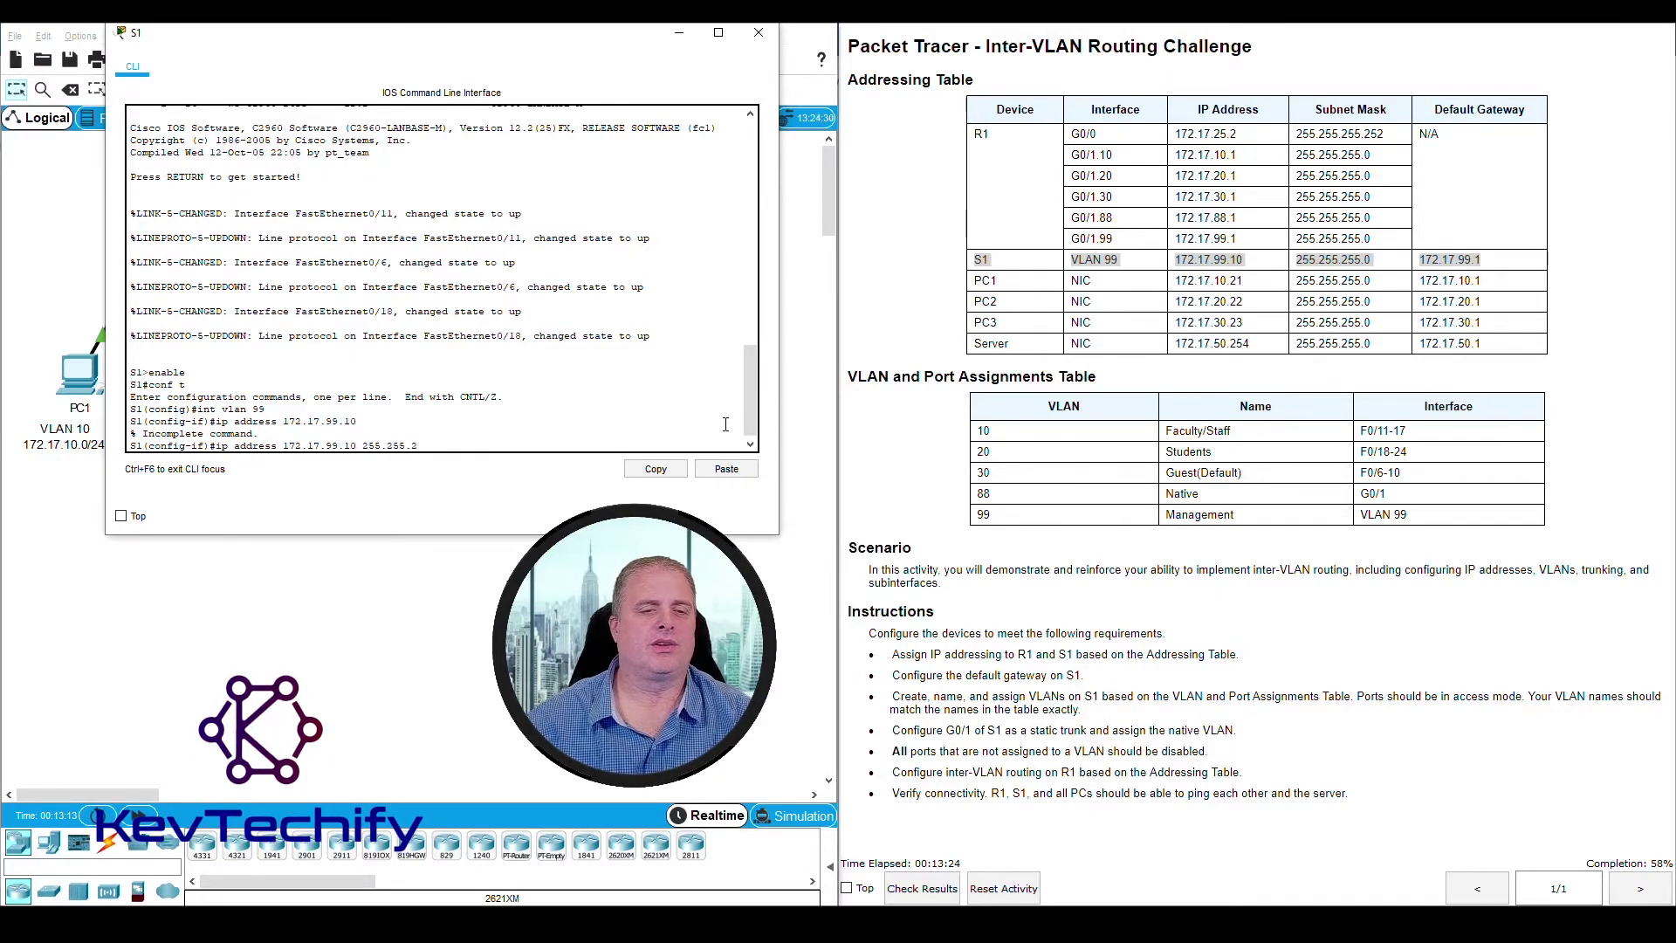
pyautogui.press('Return')
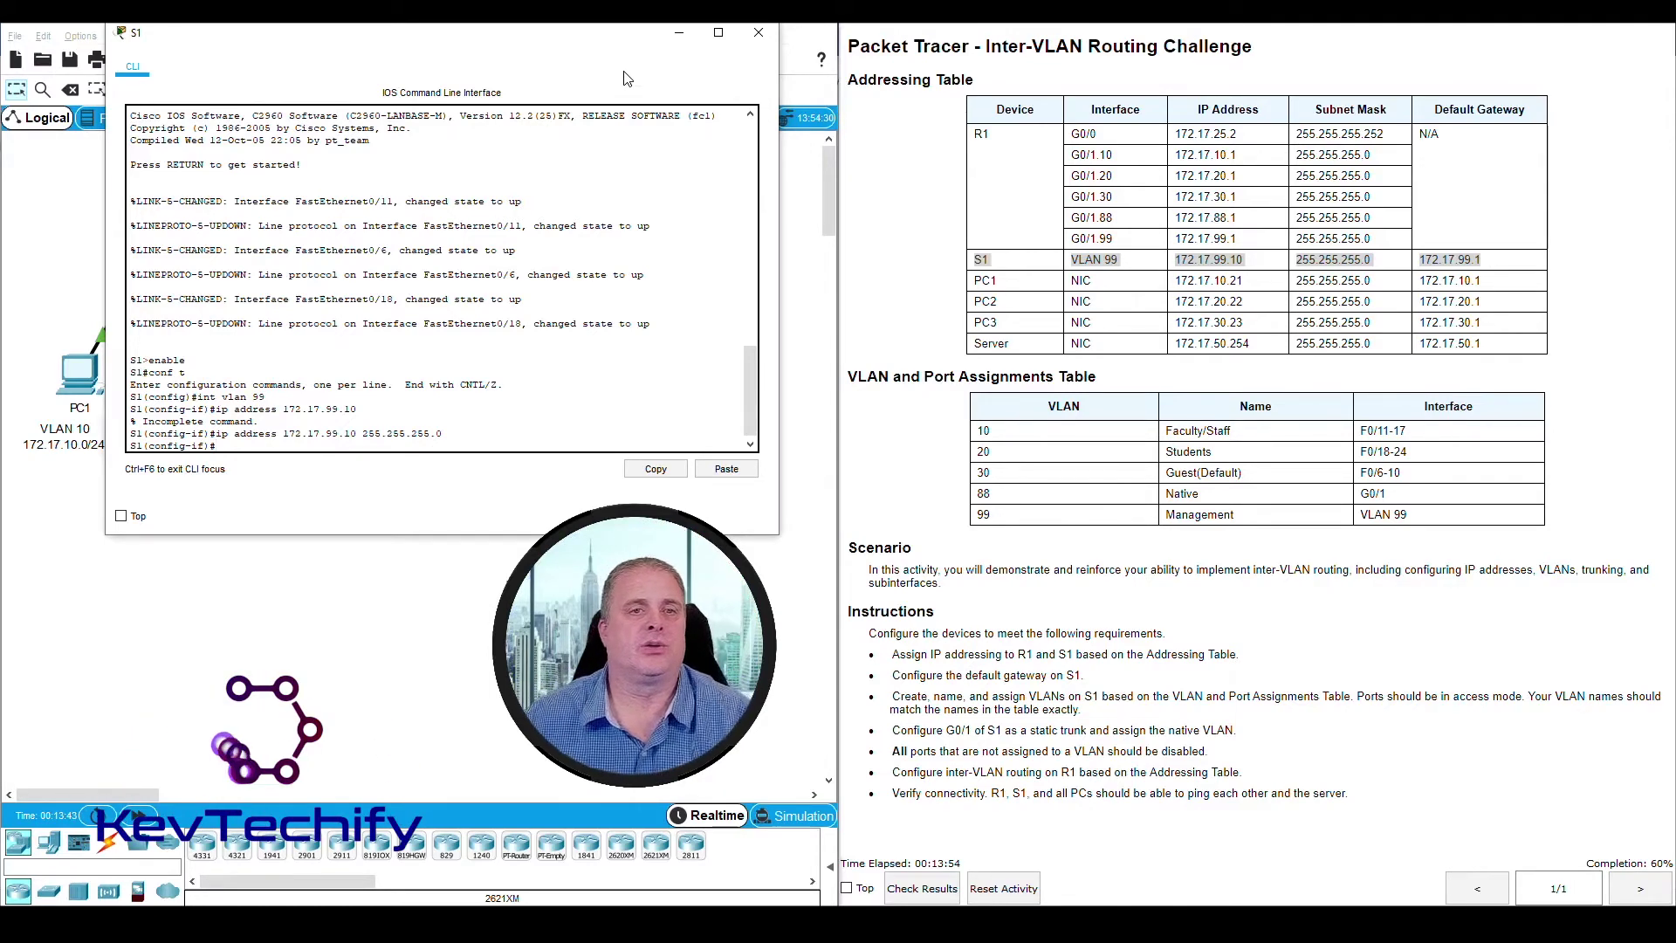
# Minimise S1's window, reopen R1's command line and enter global configuration mode
pyautogui.click(680, 38)
pyautogui.click(360, 200)
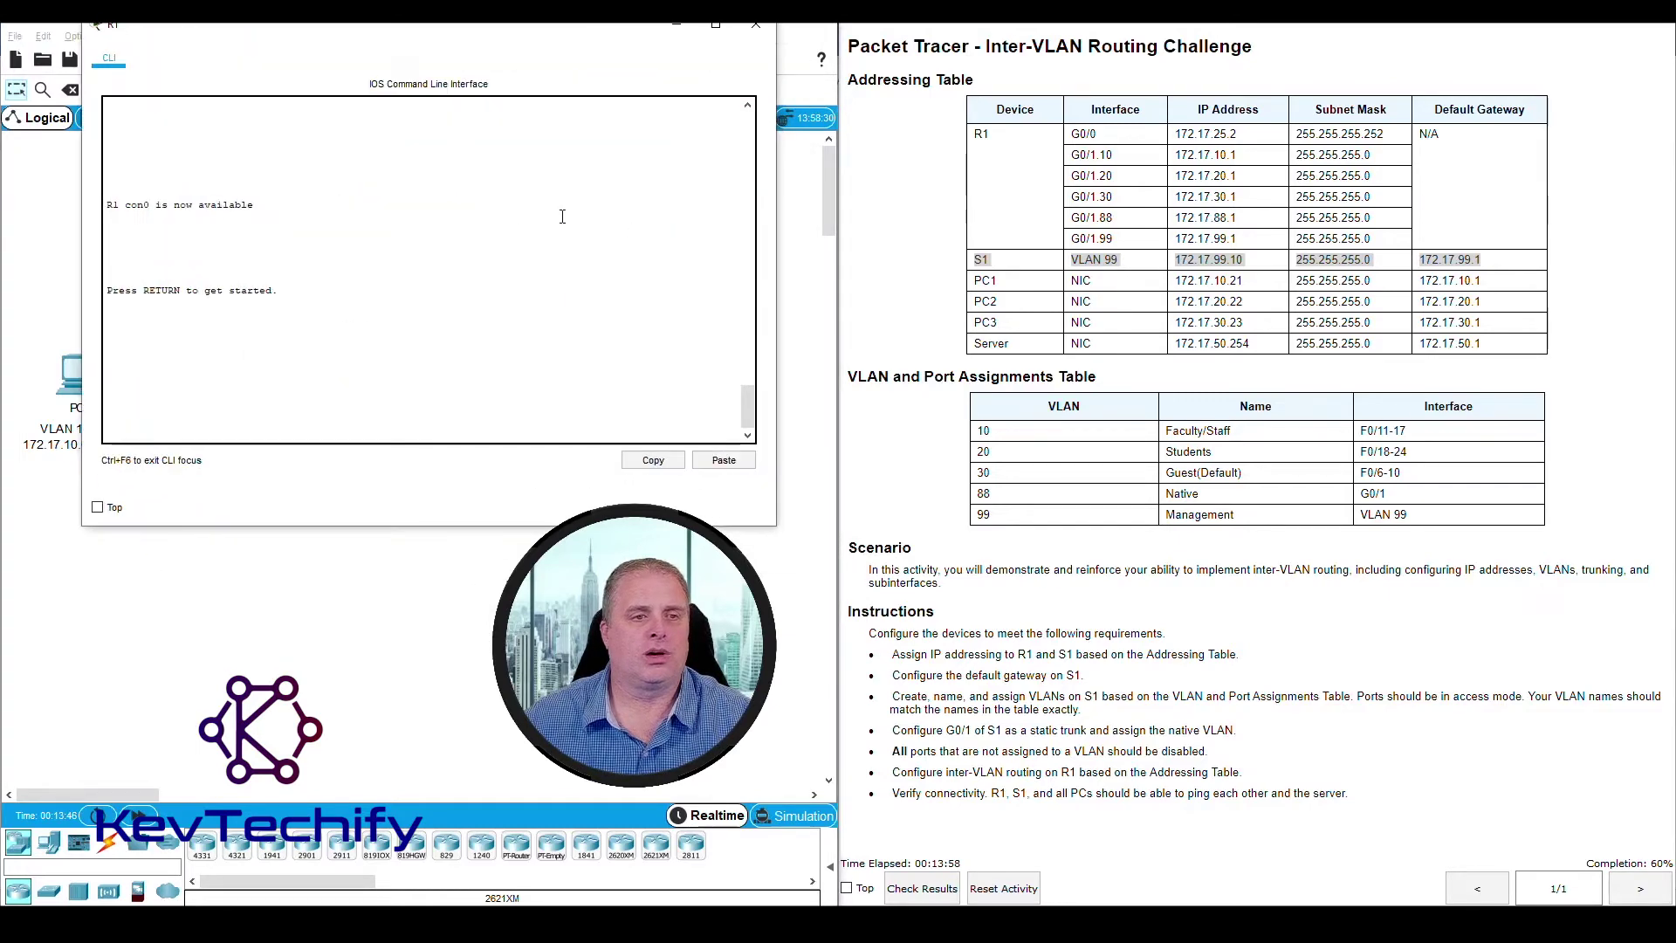
pyautogui.press('Return')
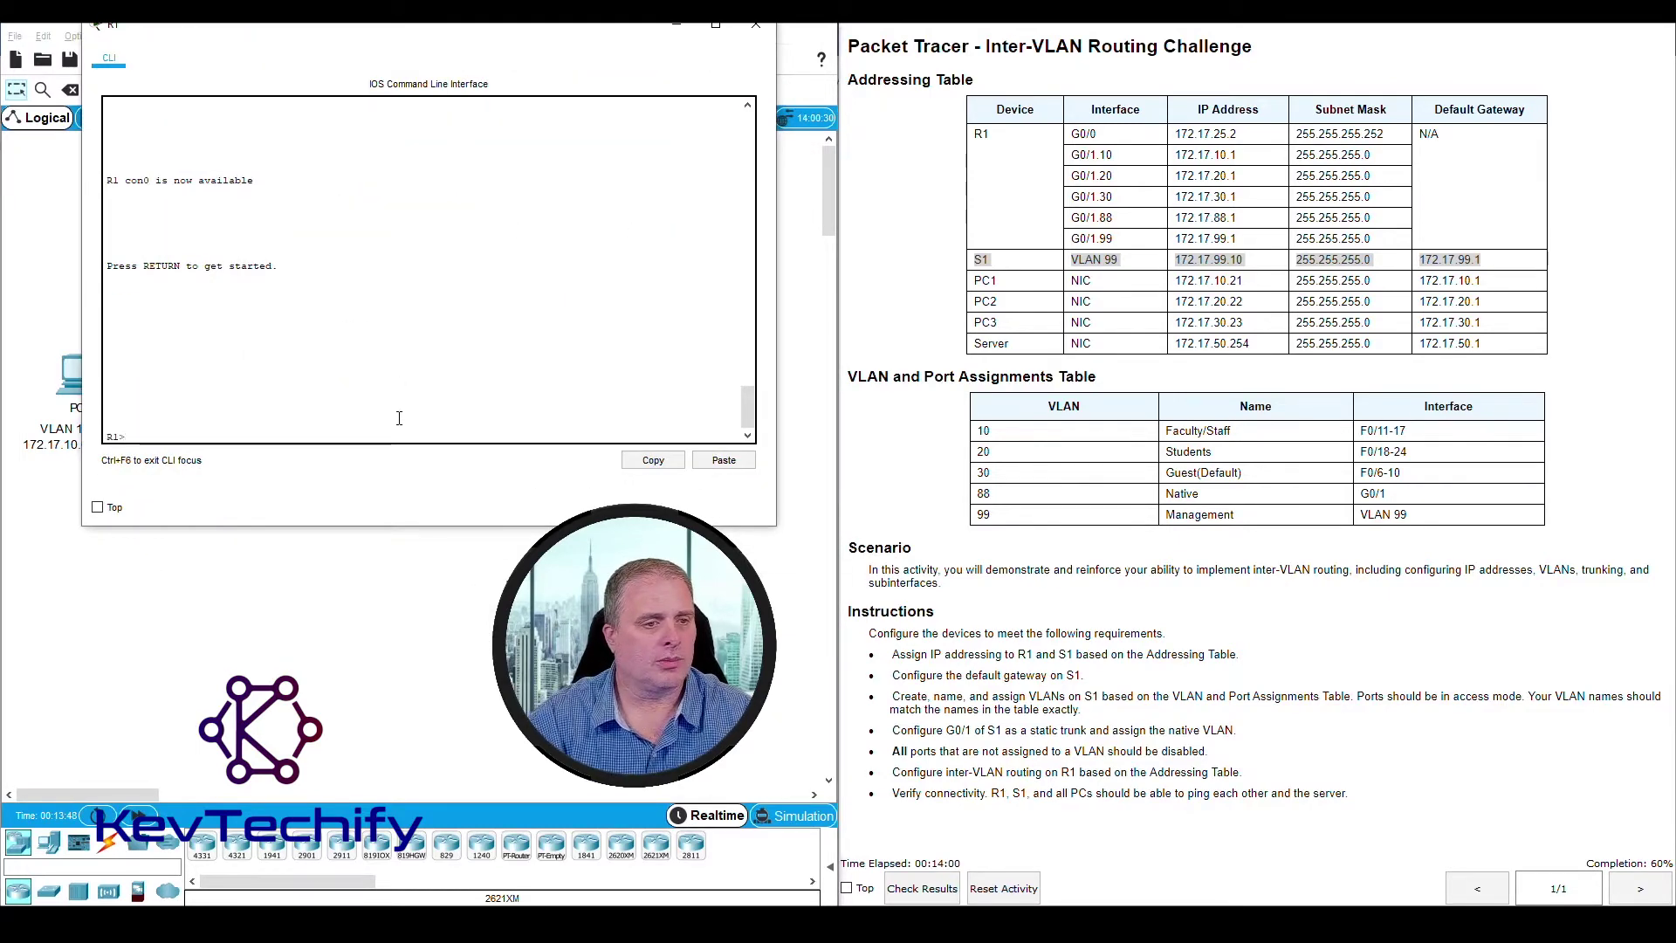
pyautogui.write('en')
pyautogui.press('Return')
pyautogui.press('BackSpace')
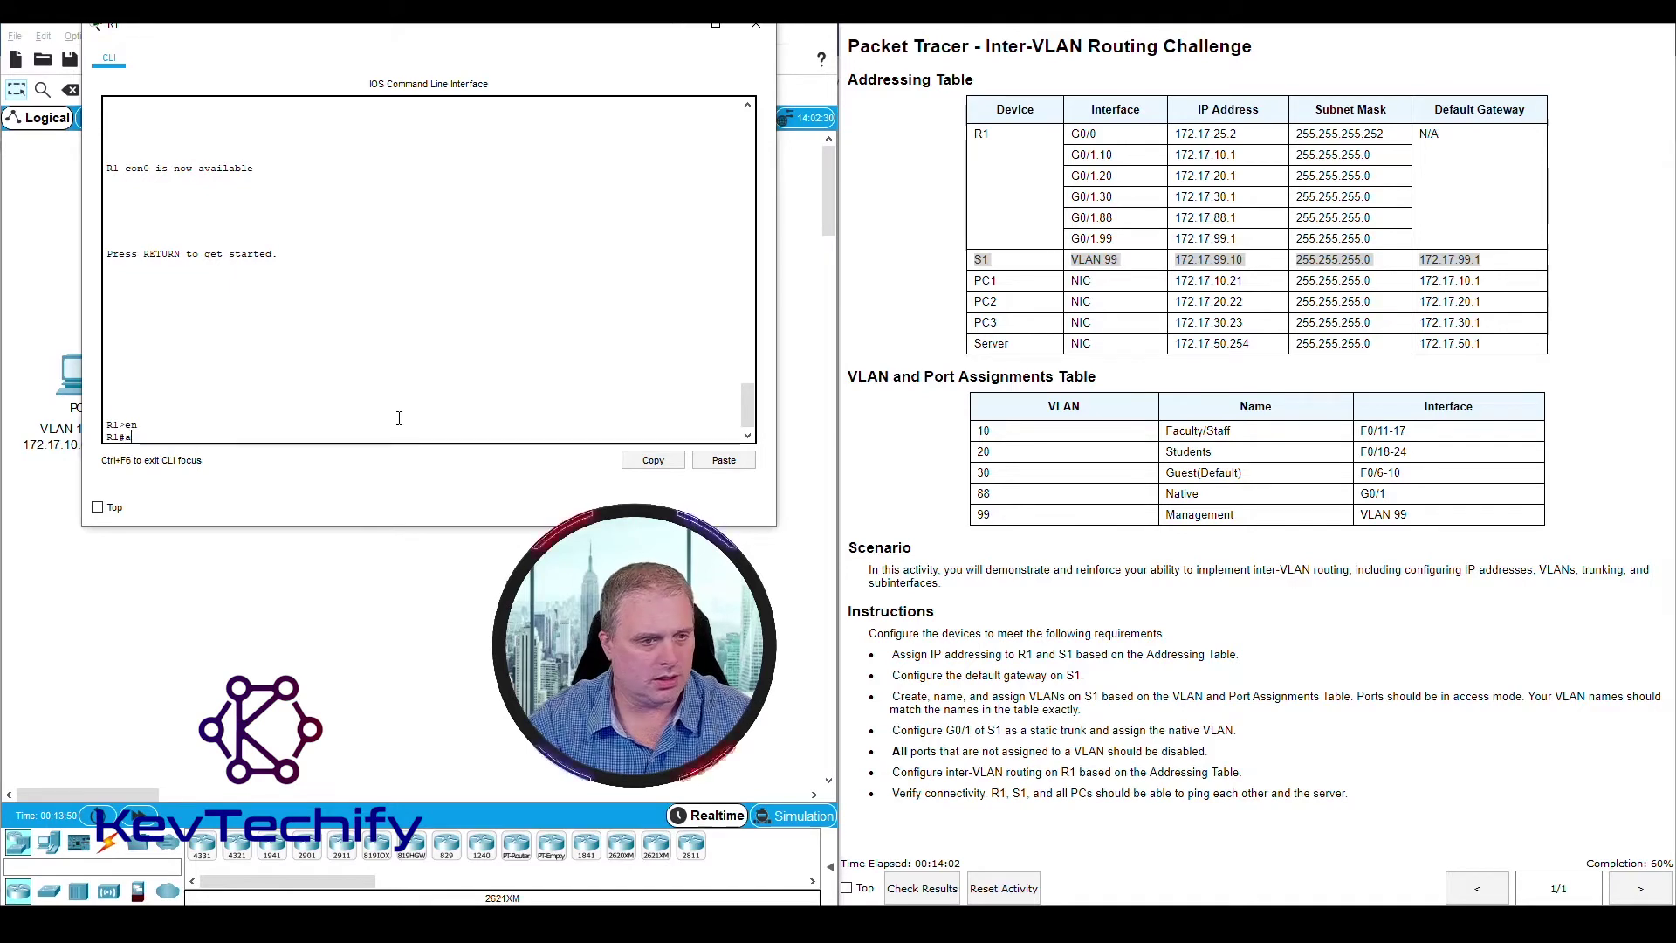
pyautogui.write('co')
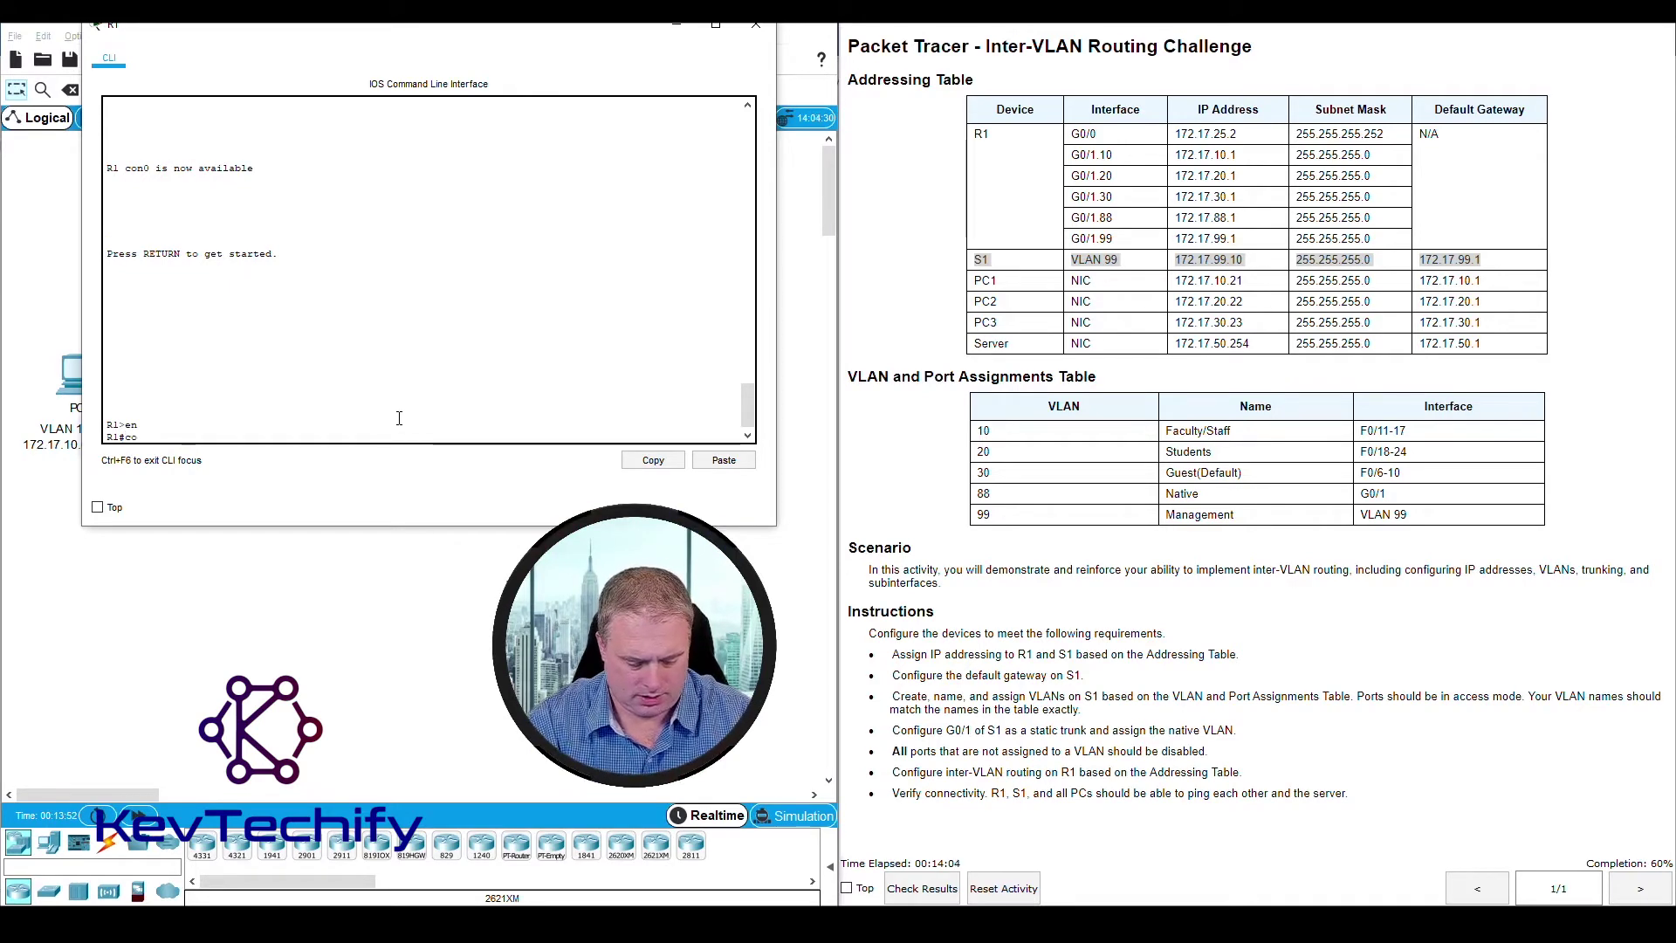
pyautogui.write('nf t')
pyautogui.press('Return')
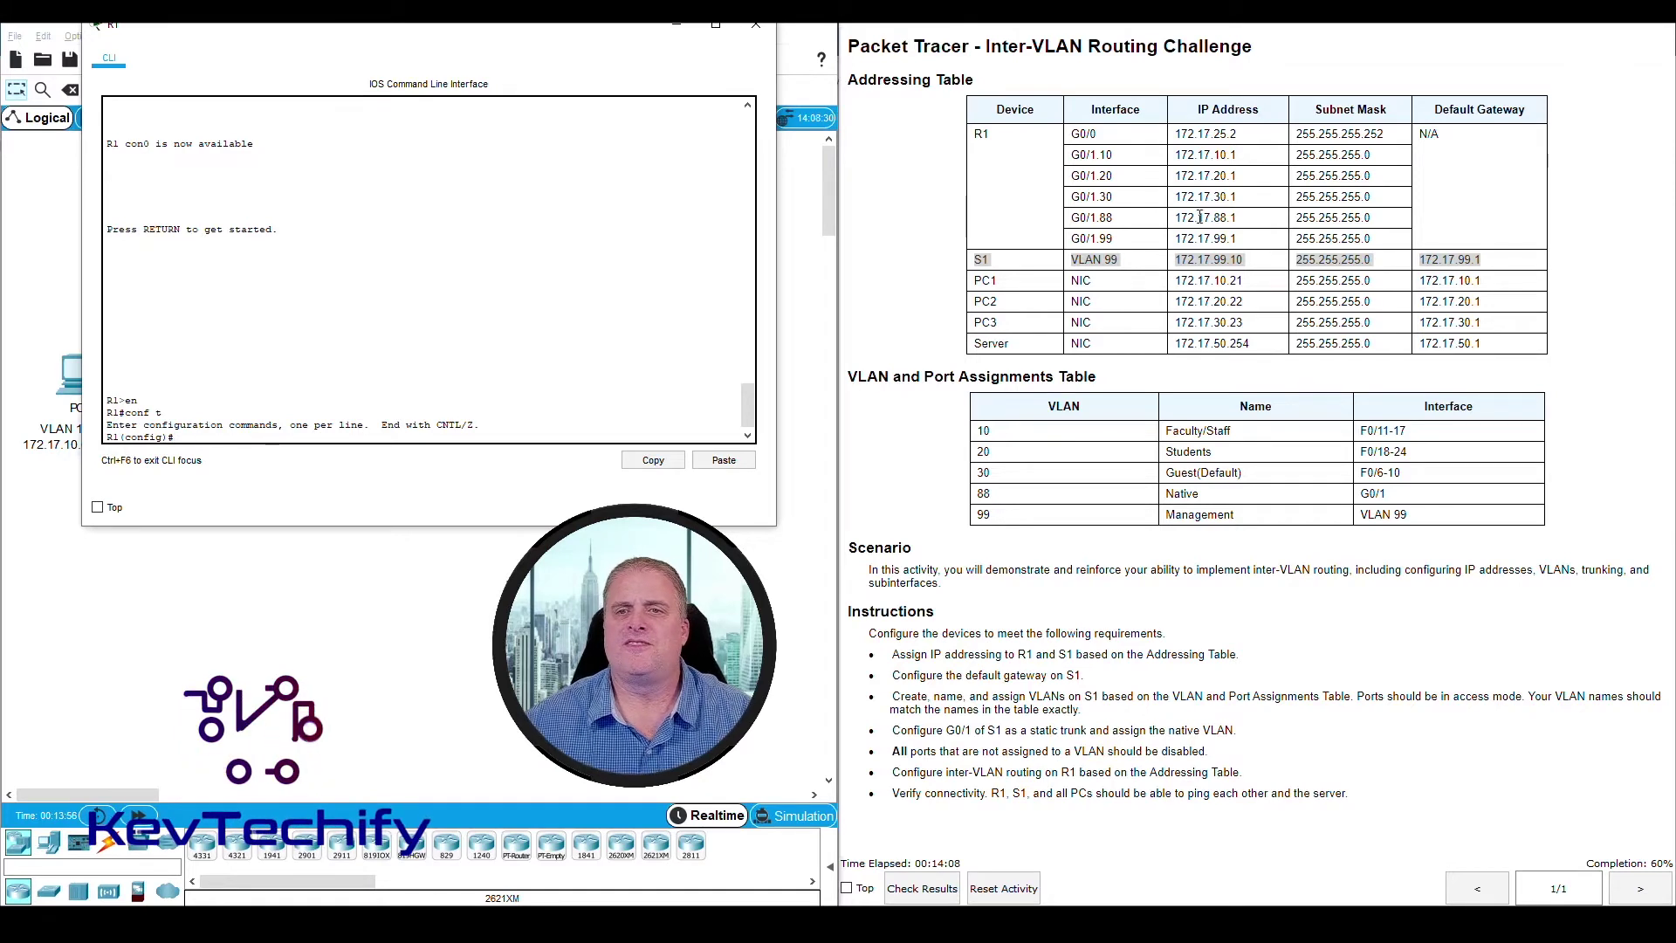
# Enter interface g0/1 configuration on R1, enable it with no shutdown, and review the resulting link state messages
pyautogui.moveTo(1072, 155); pyautogui.dragTo(1095, 154)
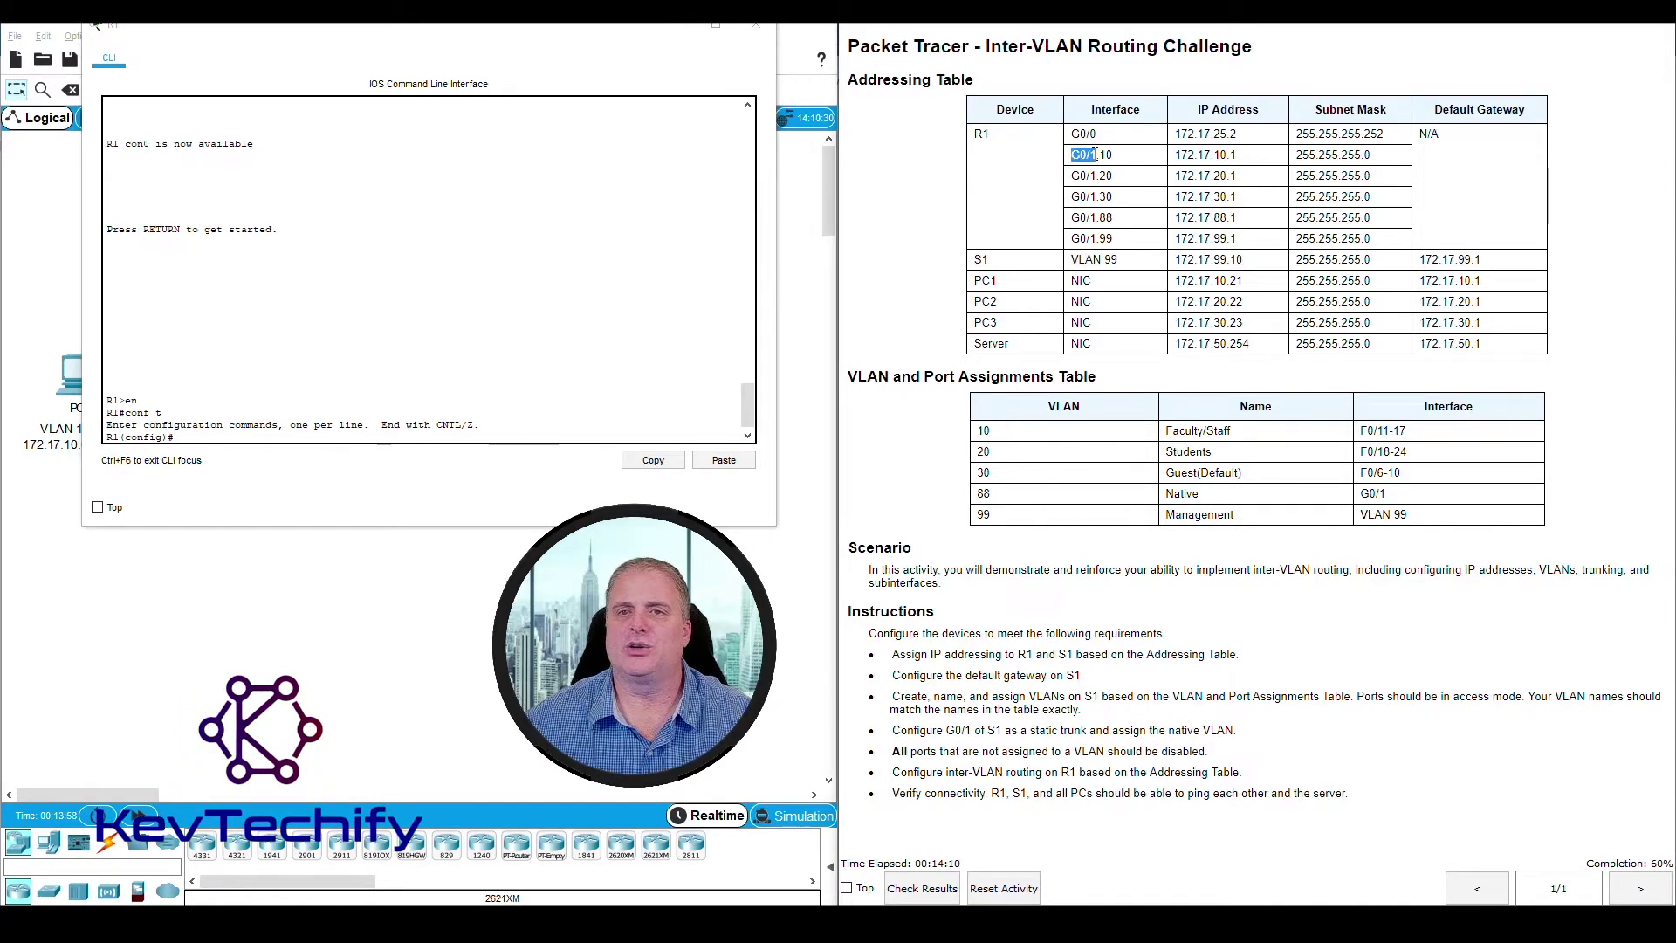
pyautogui.click(190, 436)
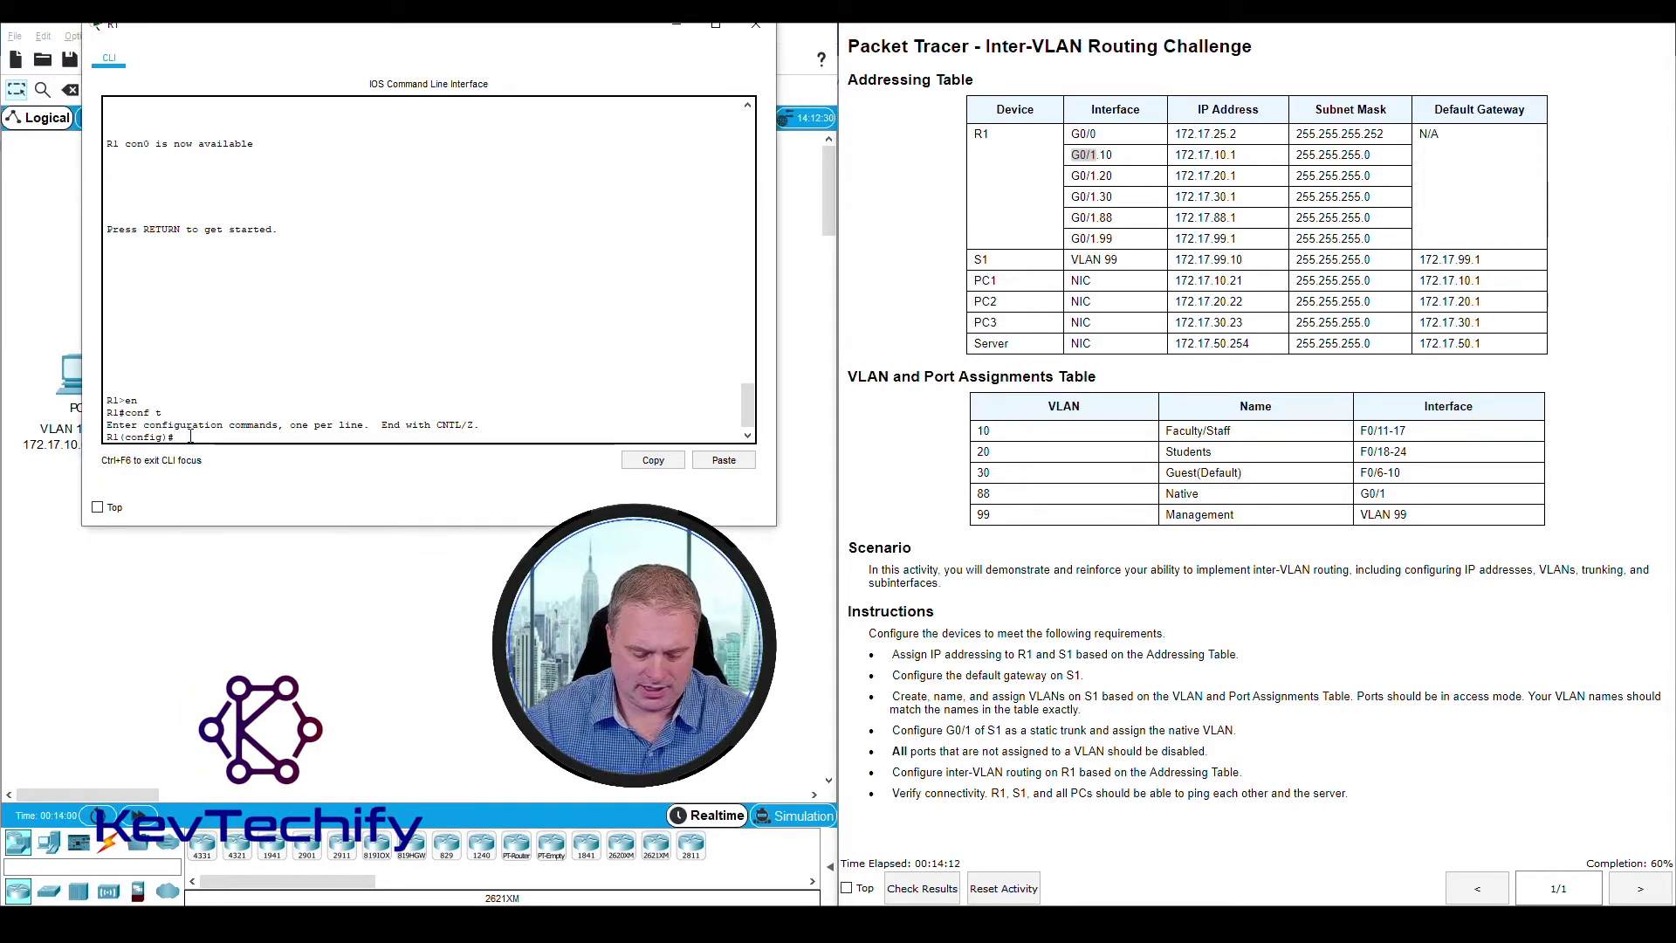
pyautogui.write('int g0/')
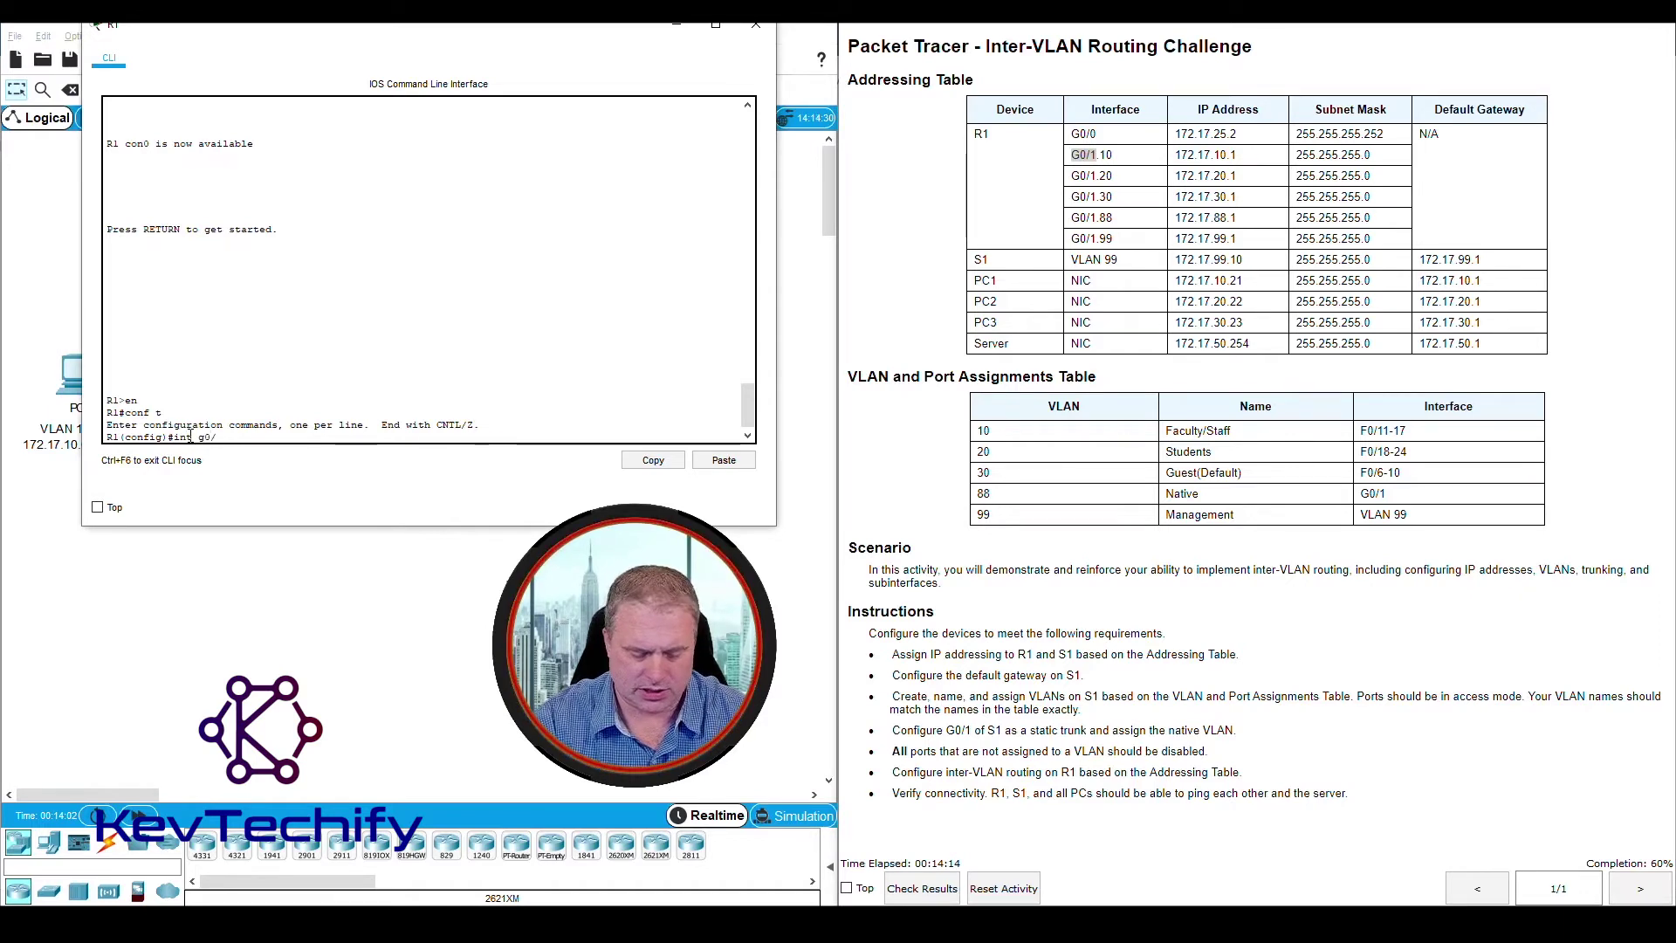
pyautogui.write('1')
pyautogui.press('Return')
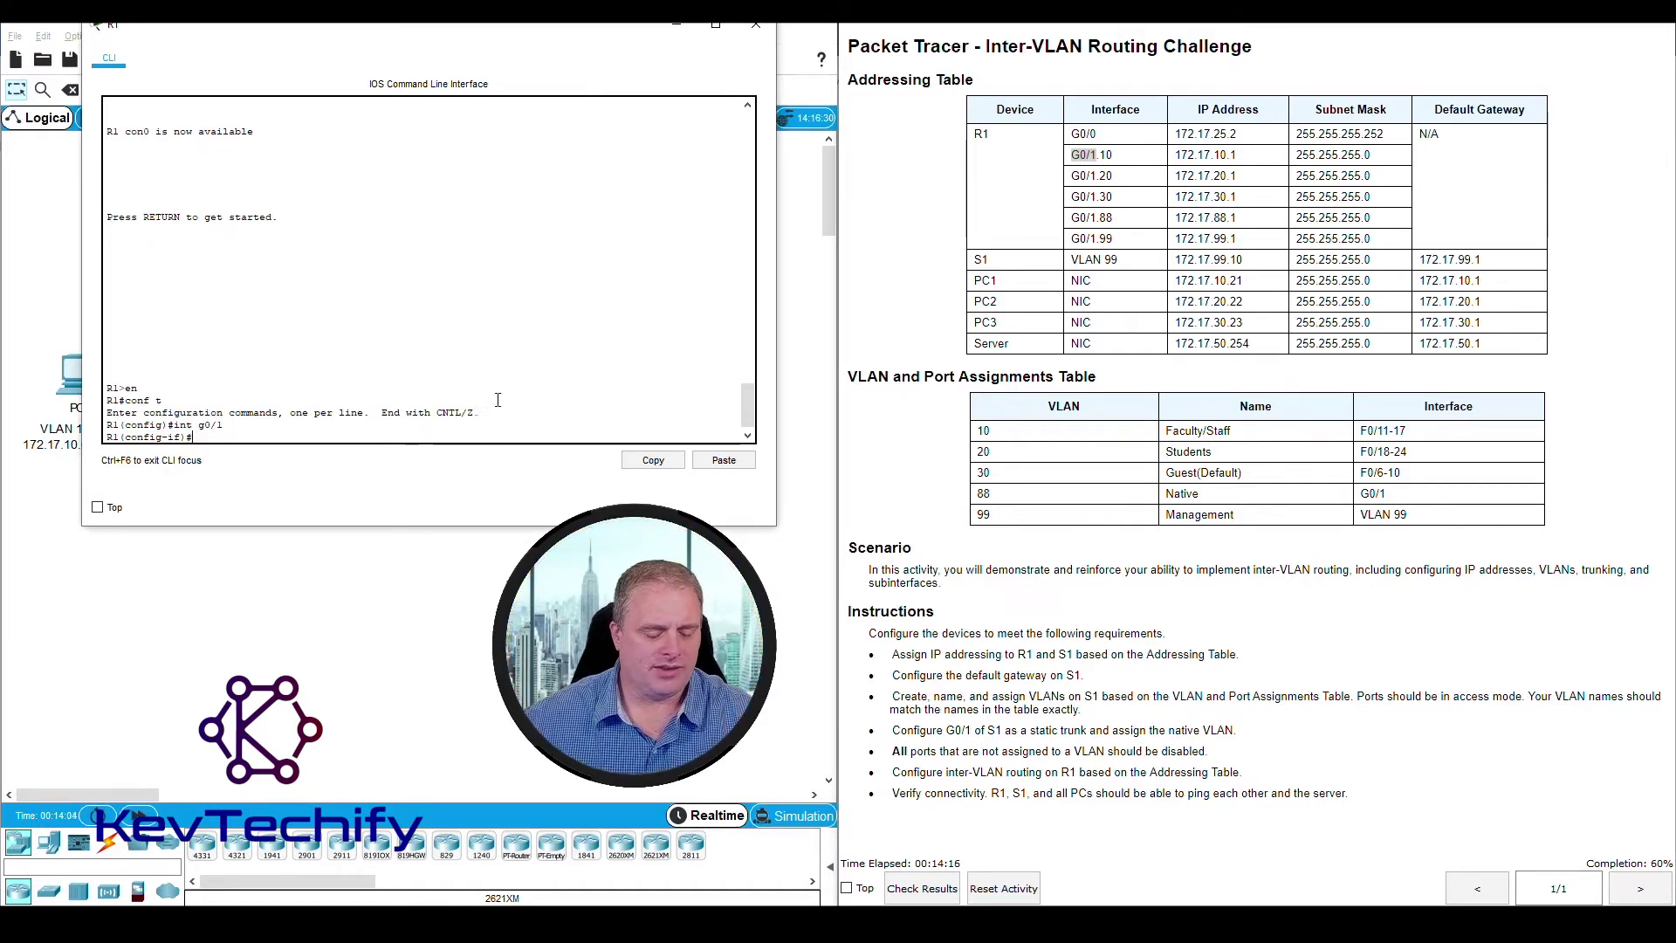
pyautogui.write('no shut')
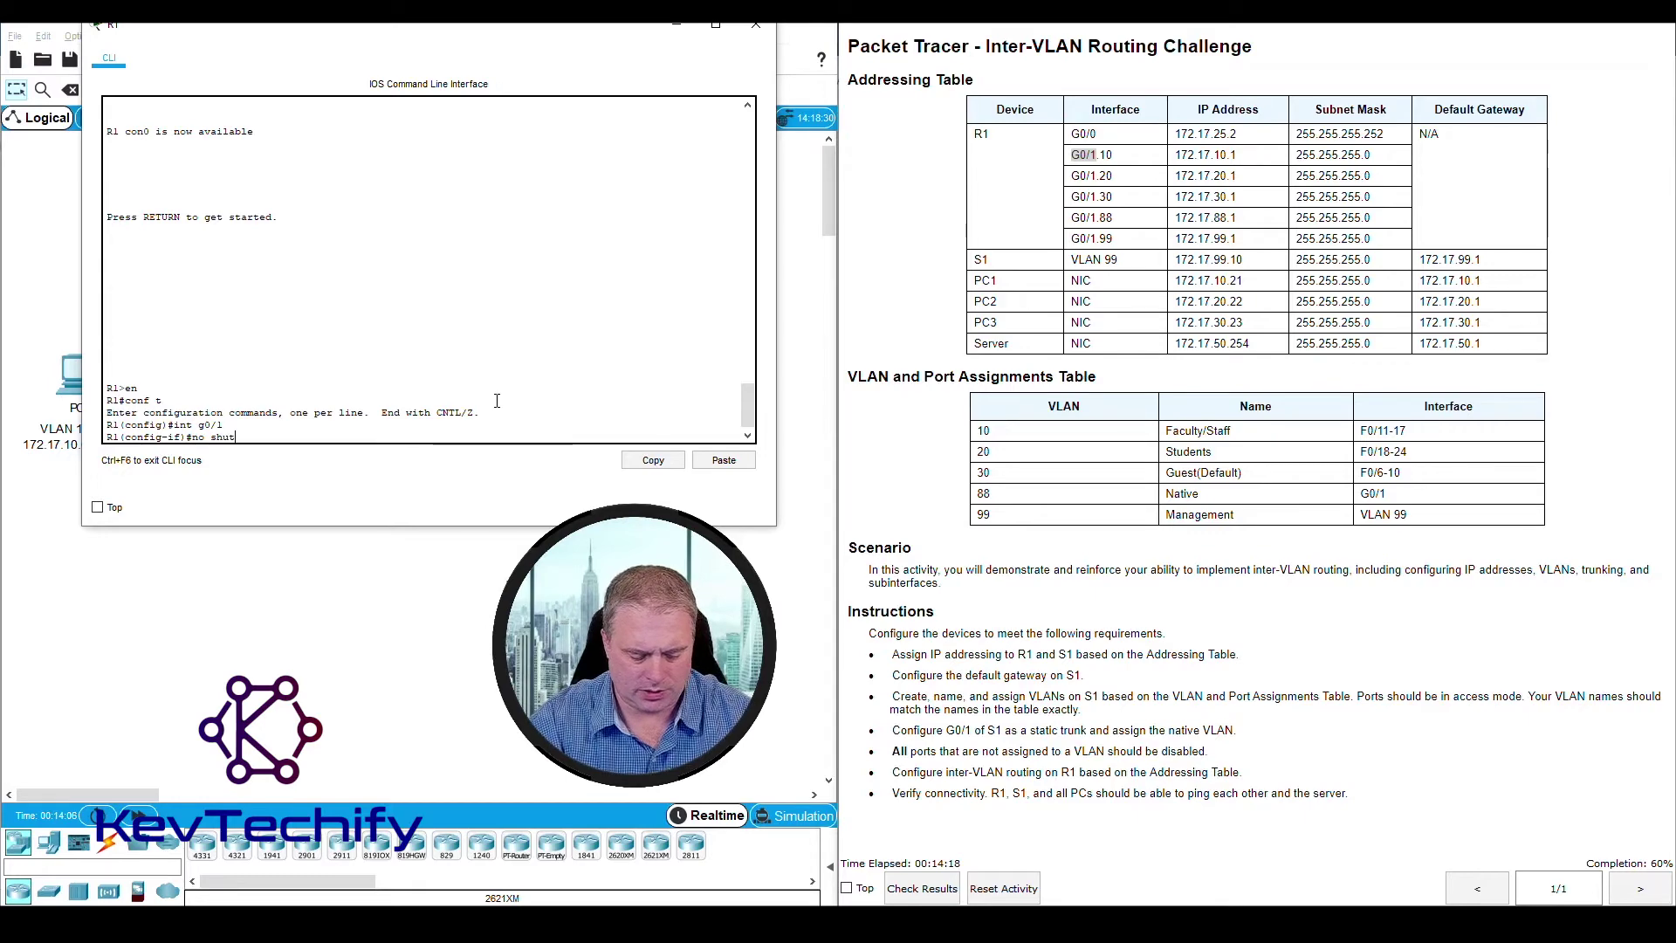
pyautogui.write('down')
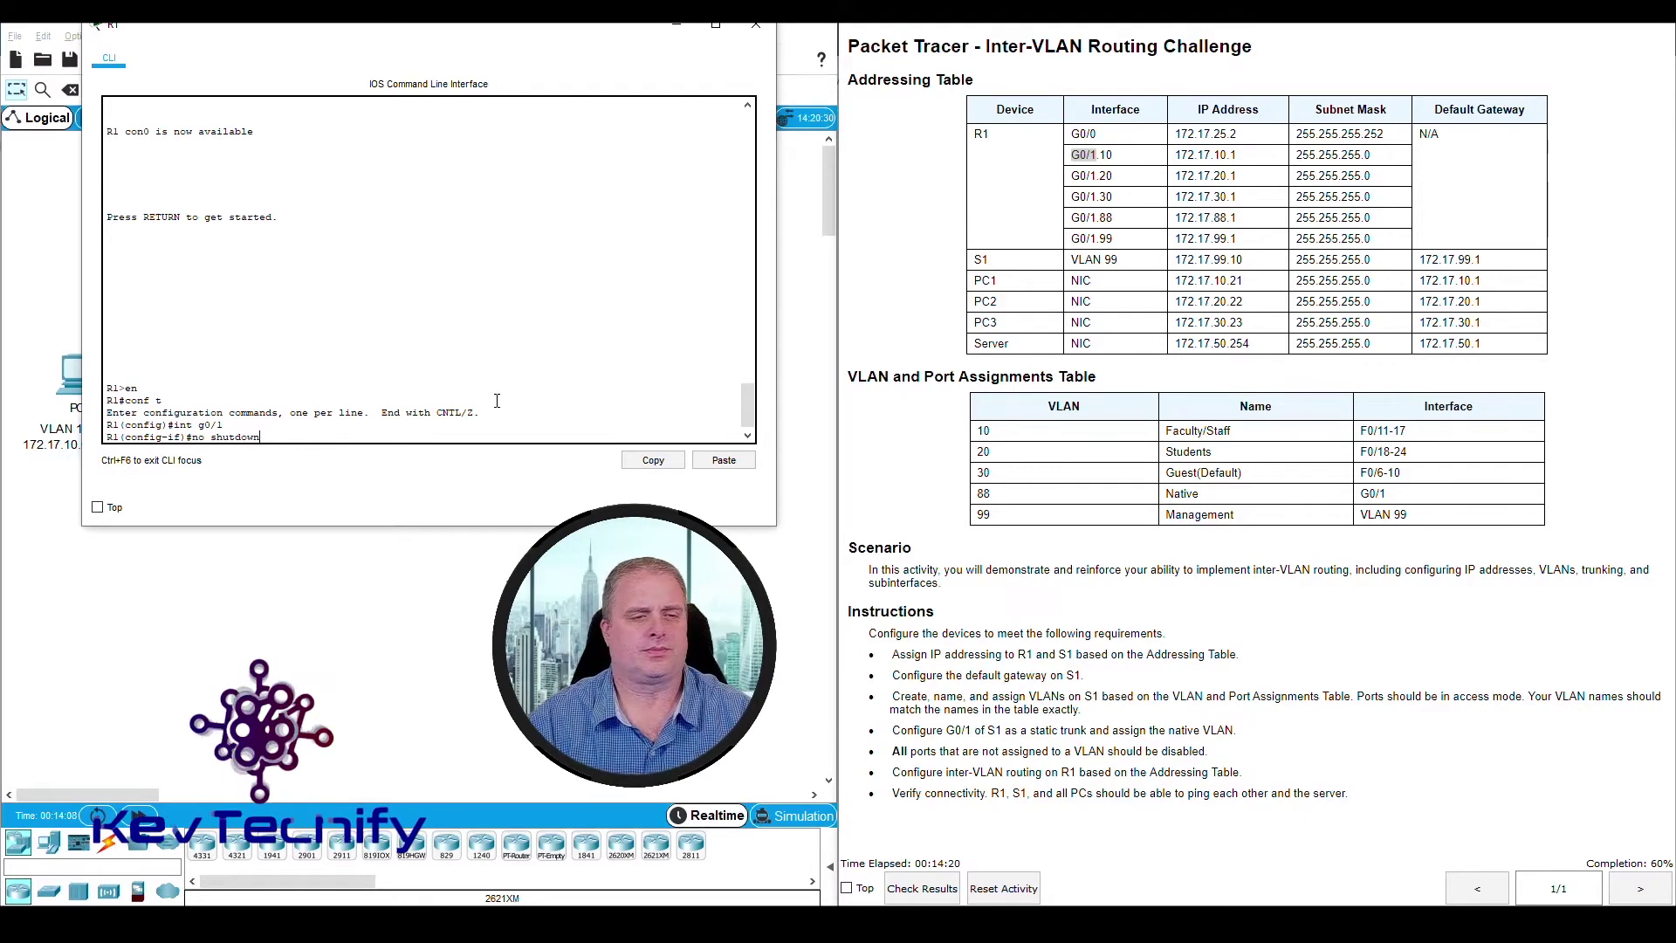
pyautogui.press('Return')
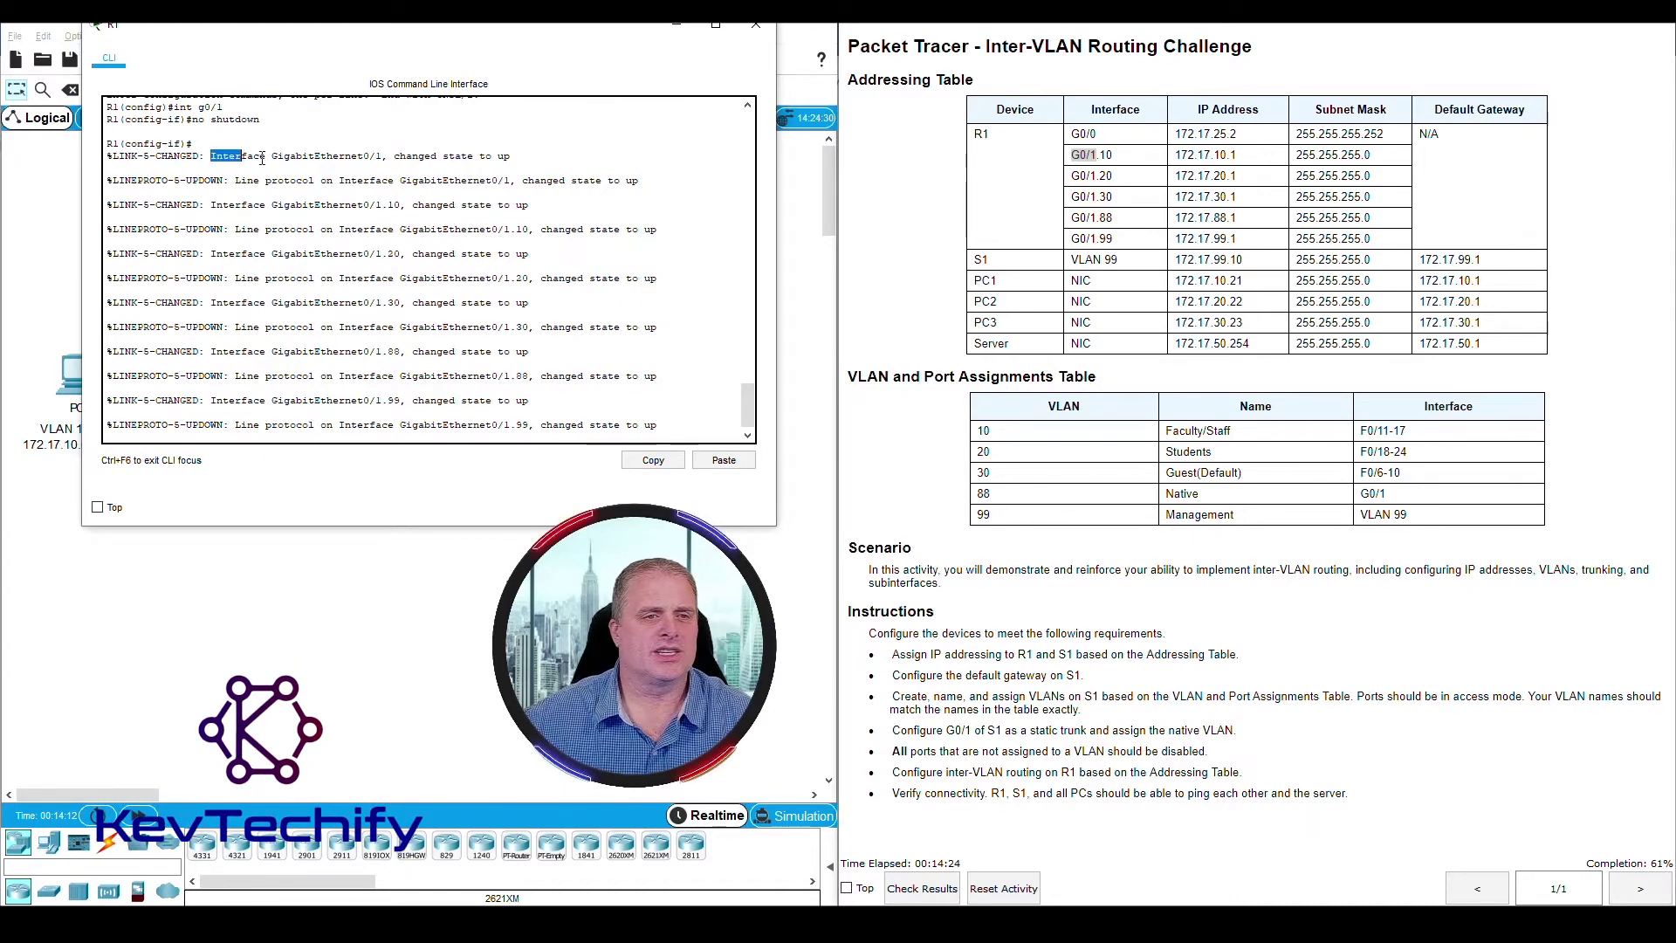
pyautogui.moveTo(211, 156); pyautogui.dragTo(659, 181)
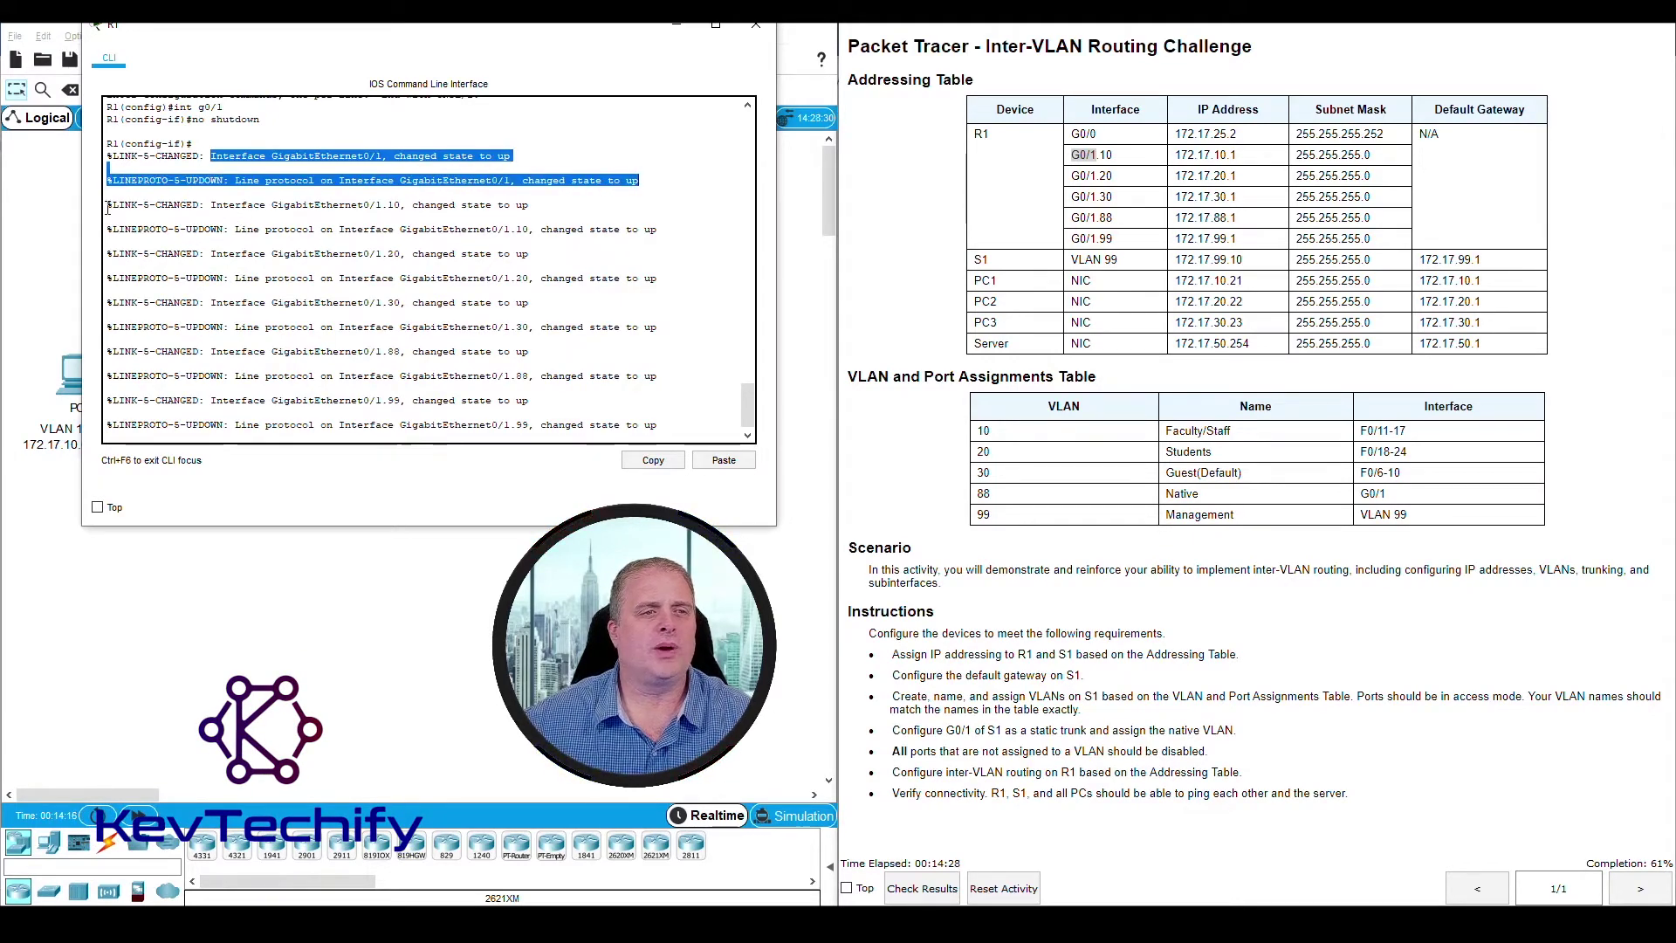
pyautogui.moveTo(108, 207); pyautogui.dragTo(676, 425)
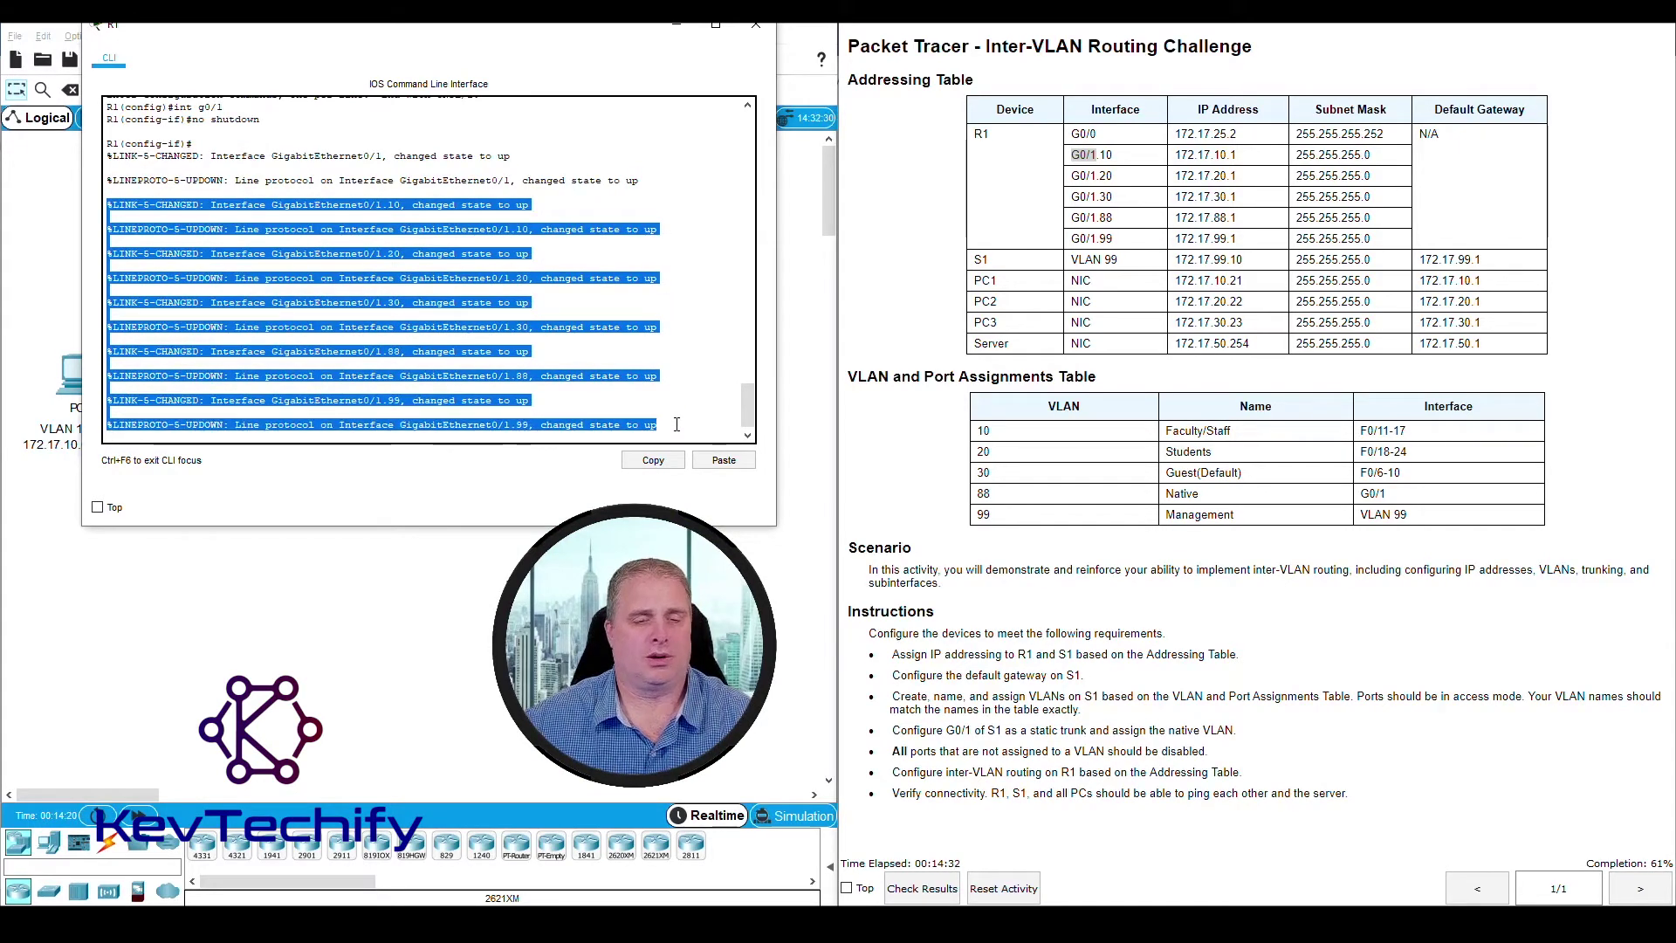
pyautogui.click(690, 428)
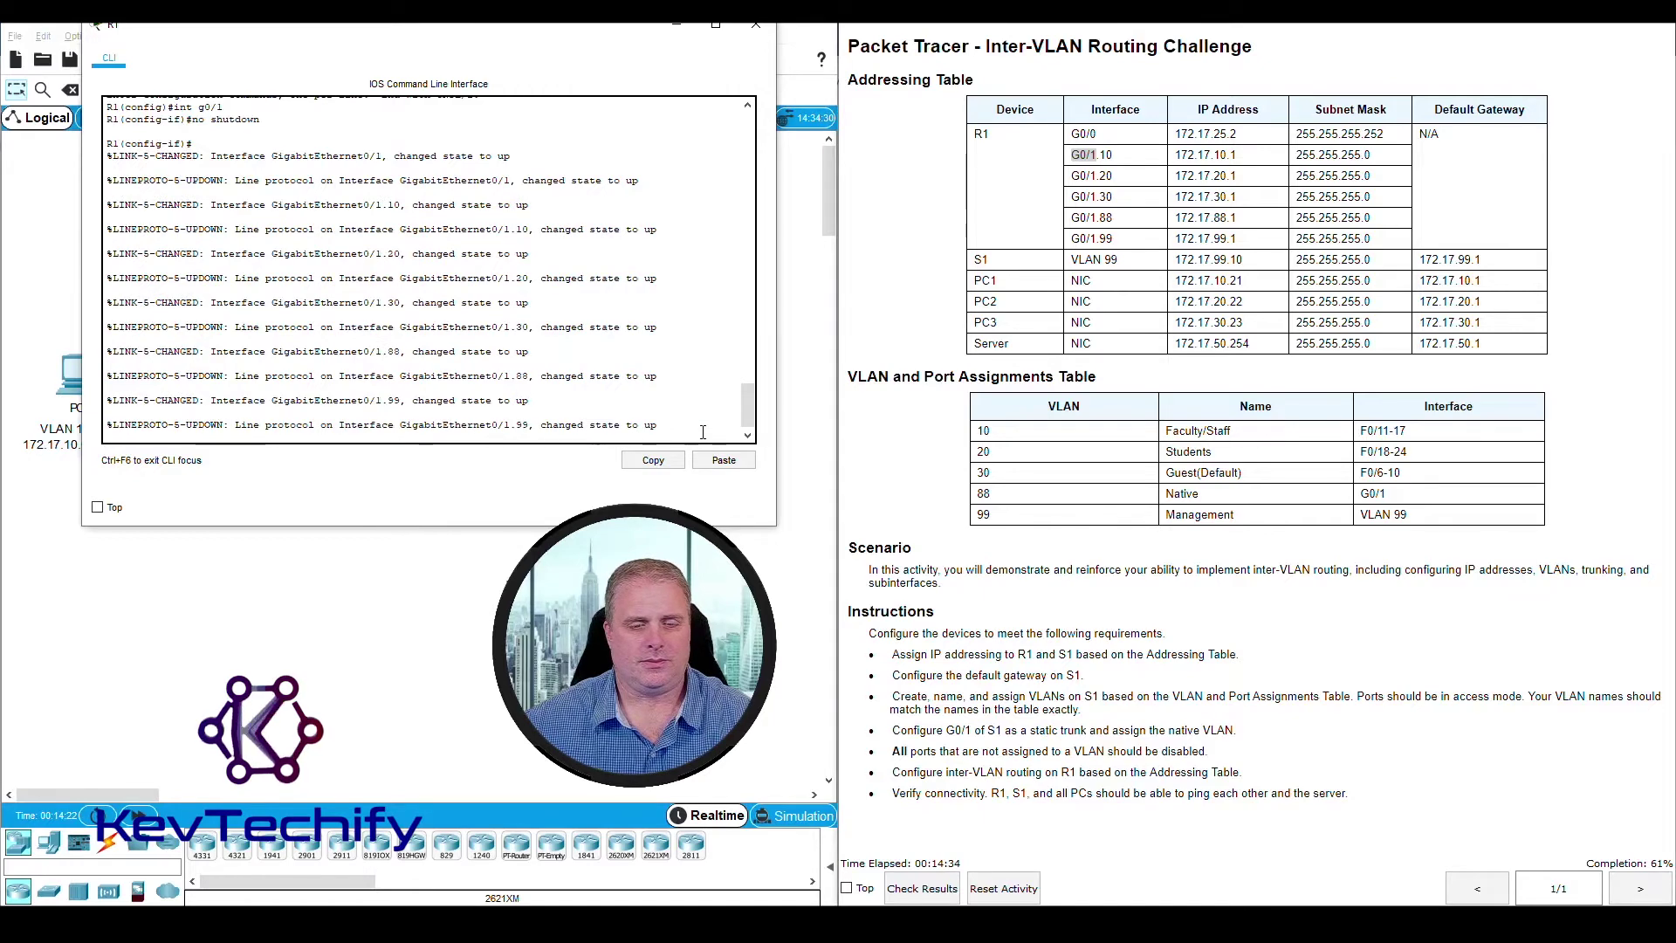
# Check the default gateway instruction, minimise R1's window, and reopen S1's command line at a fresh prompt
pyautogui.click(913, 659)
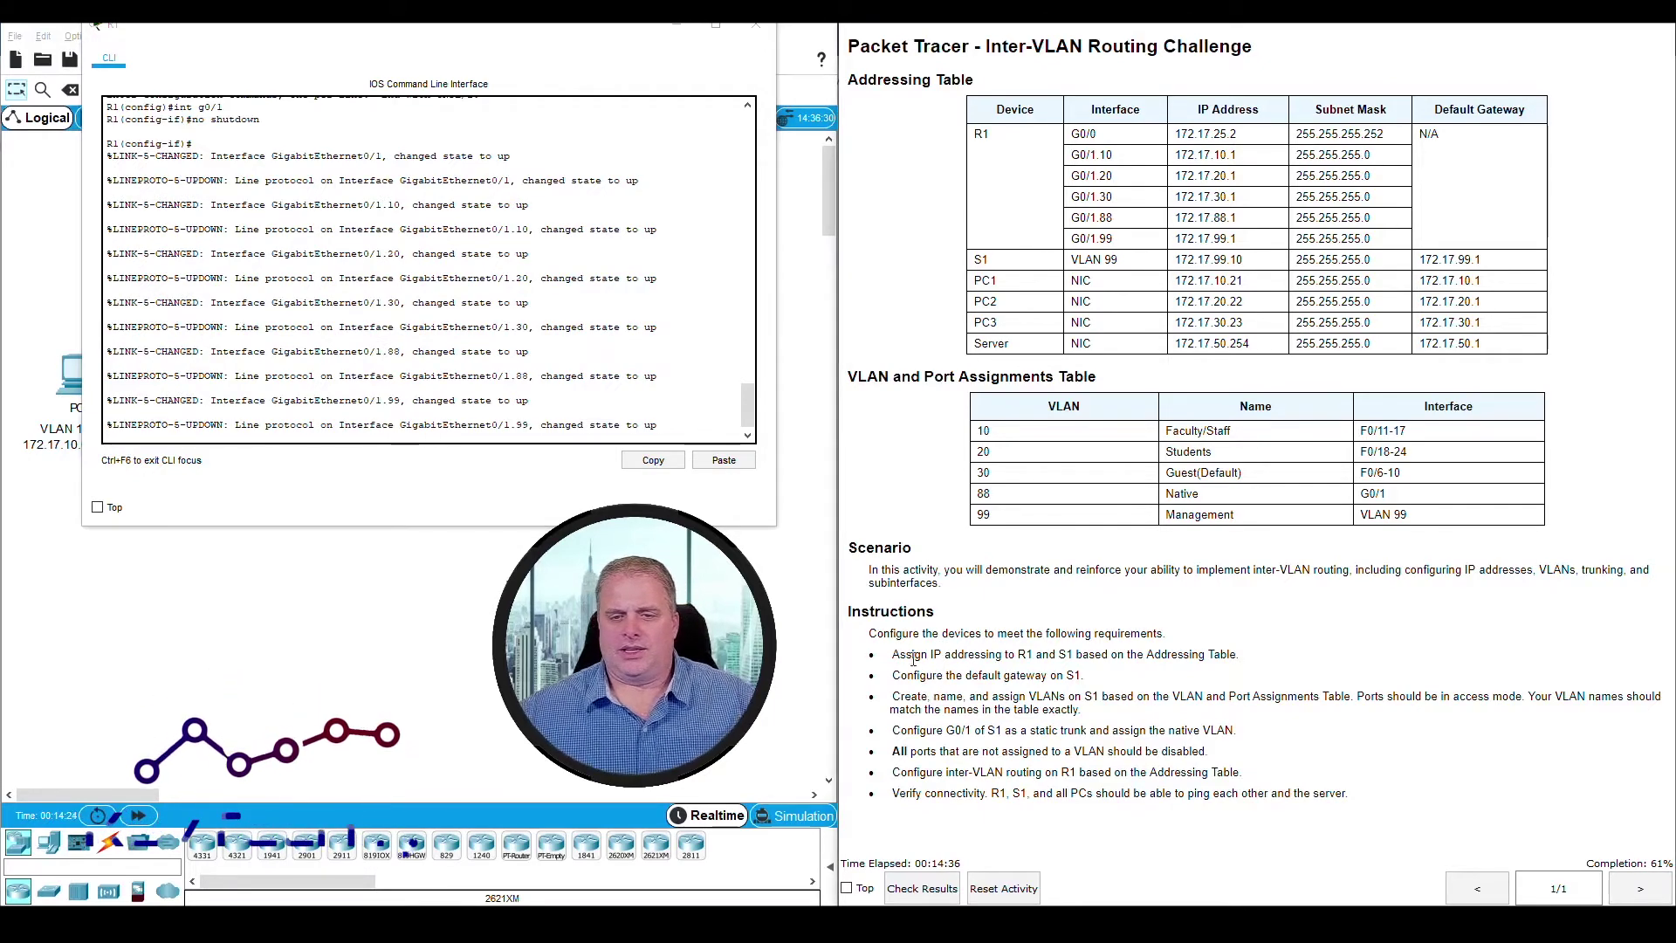
pyautogui.moveTo(873, 656); pyautogui.dragTo(1206, 661)
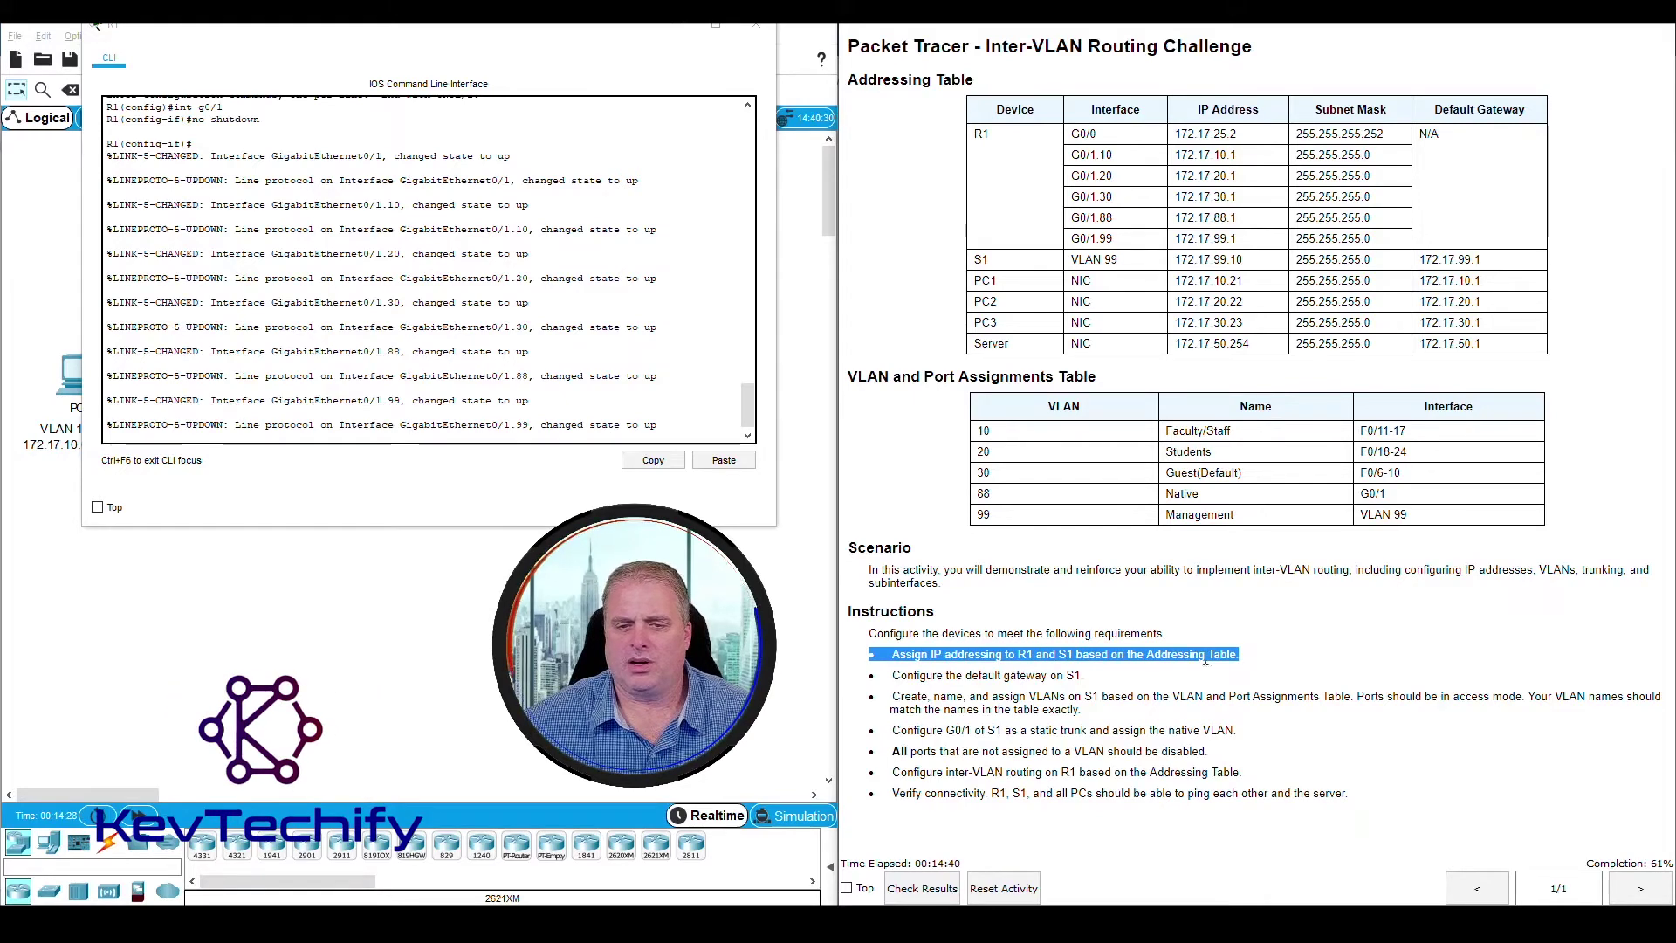
pyautogui.moveTo(890, 676); pyautogui.dragTo(1102, 681)
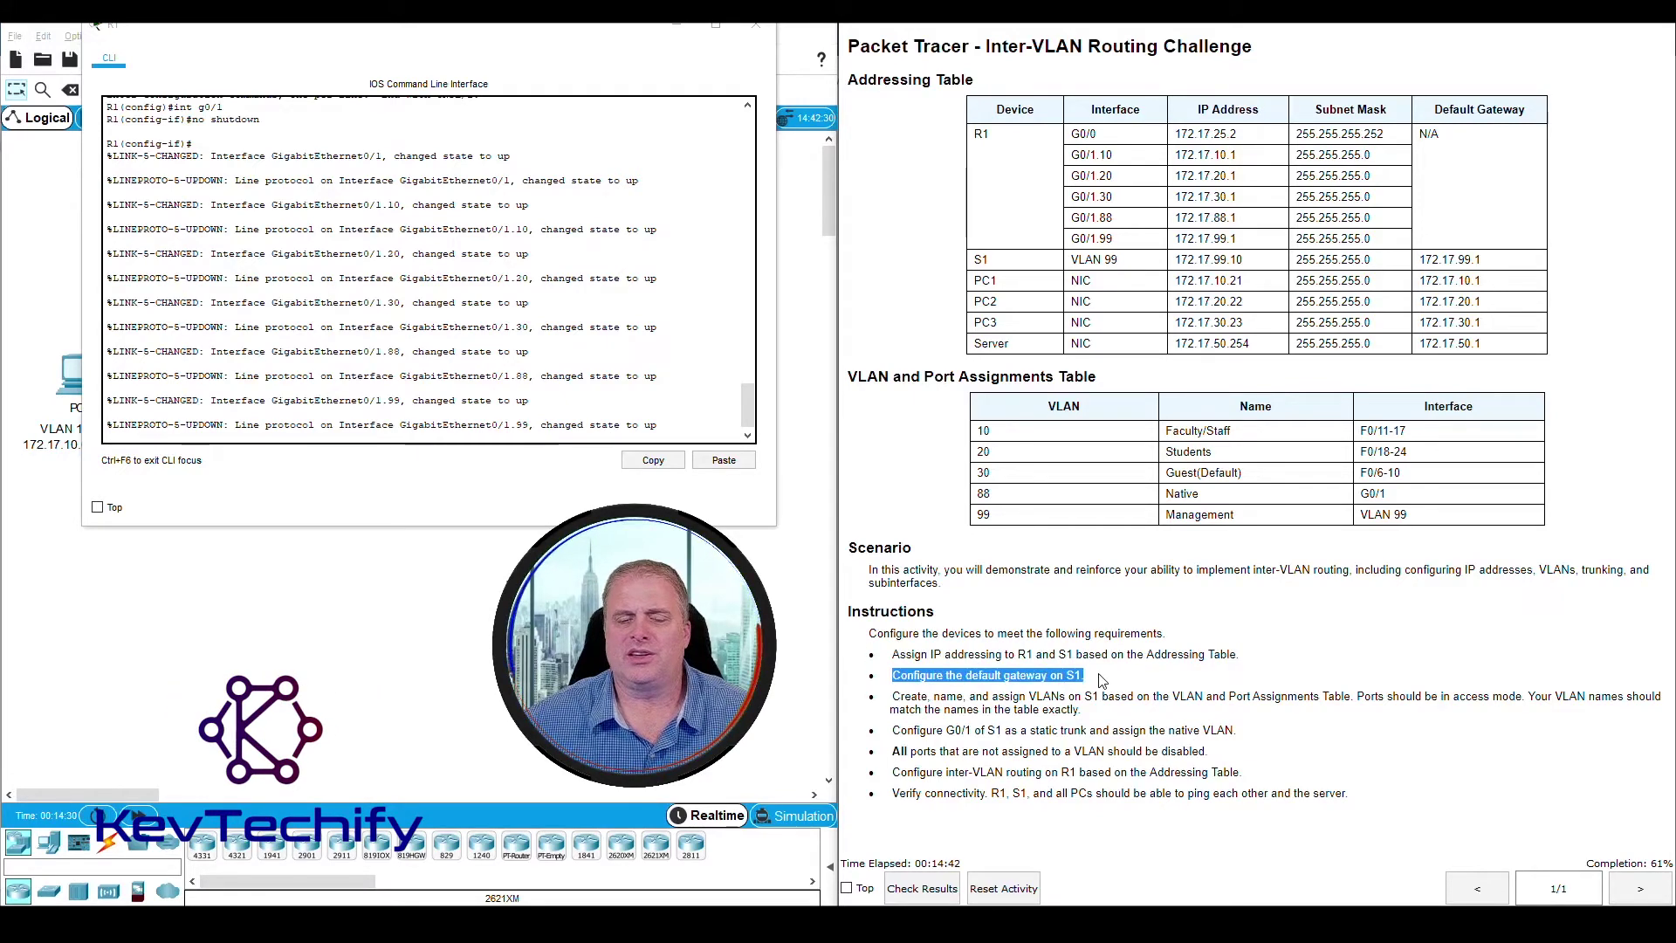
pyautogui.click(678, 29)
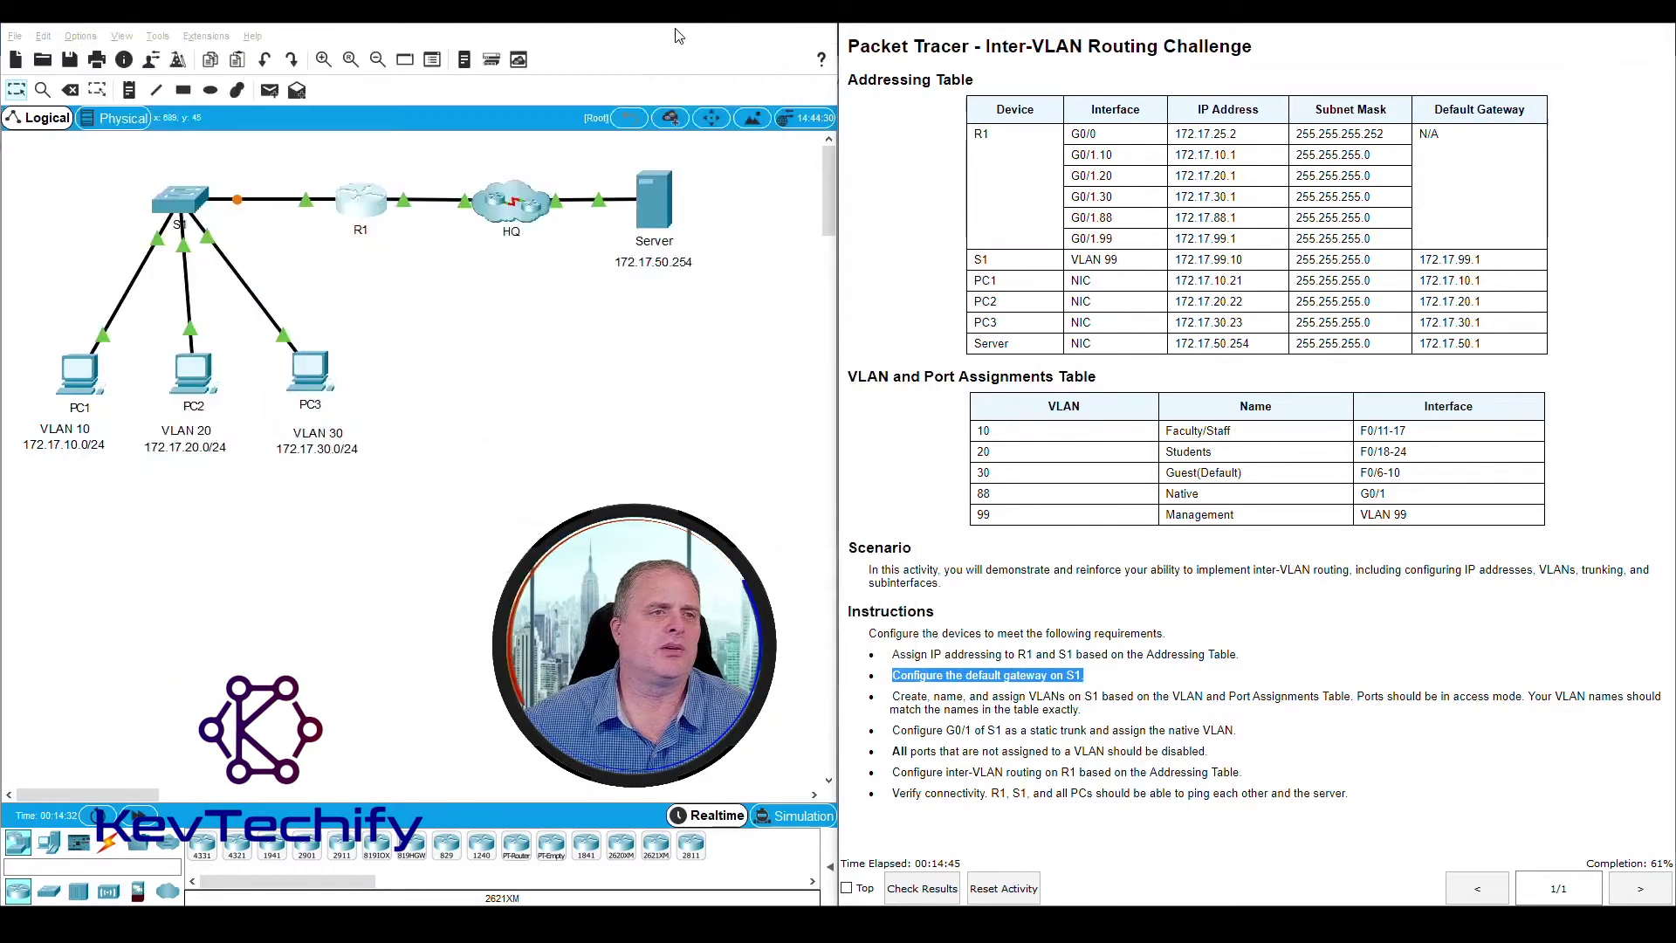
pyautogui.click(185, 201)
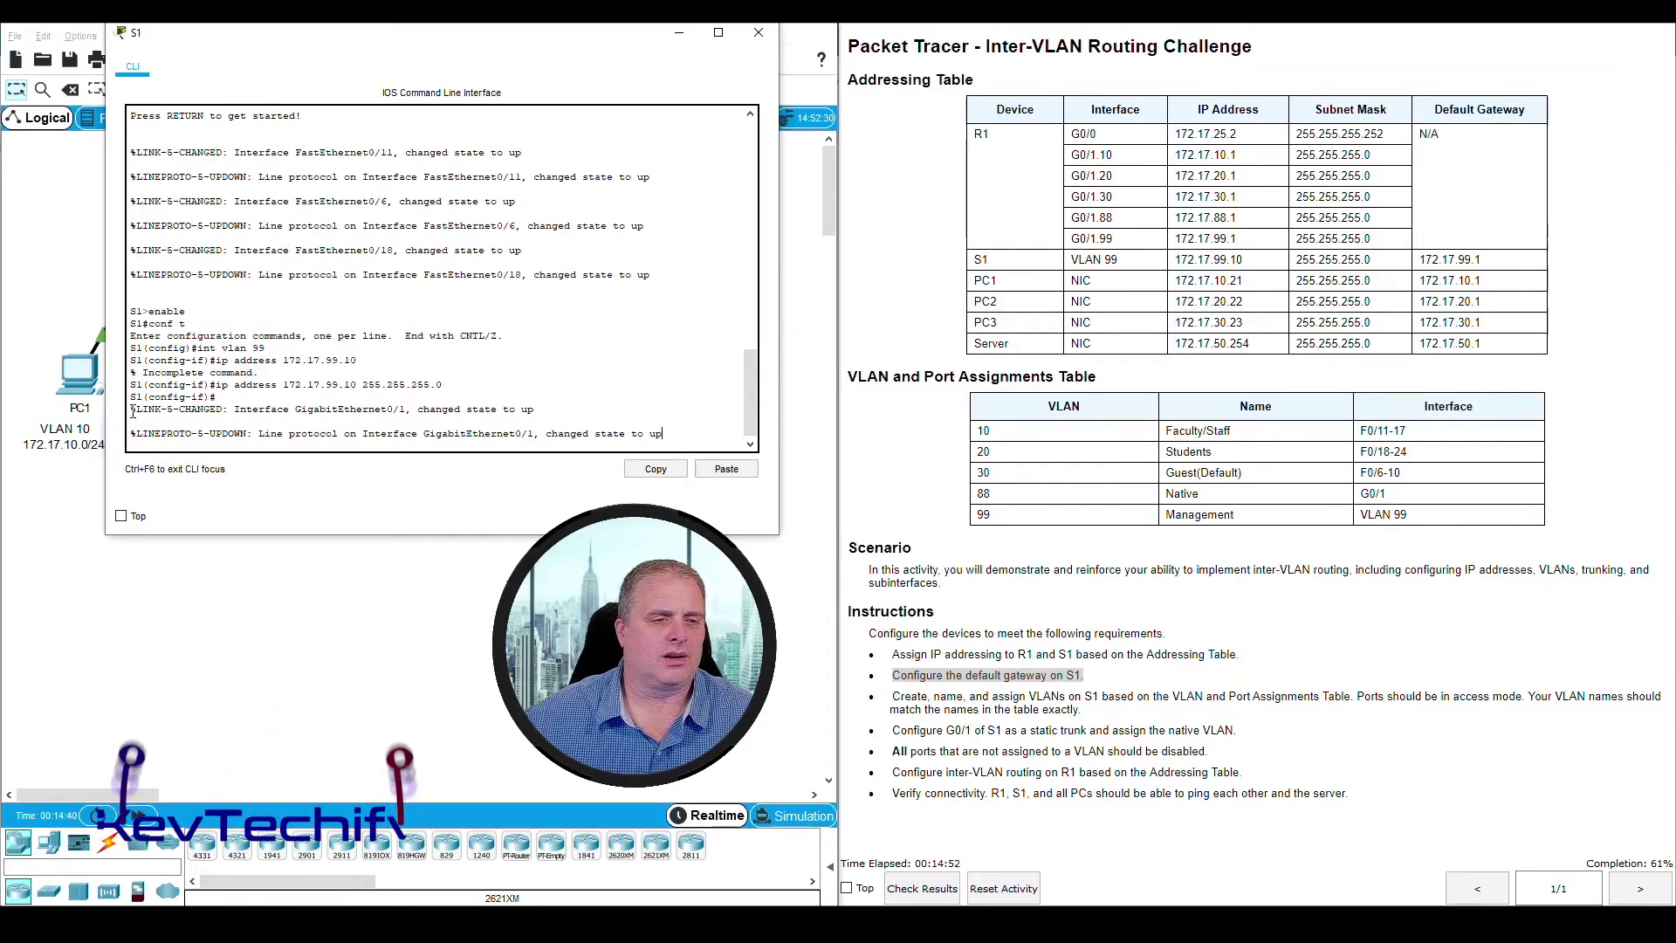
pyautogui.moveTo(133, 410); pyautogui.dragTo(494, 416)
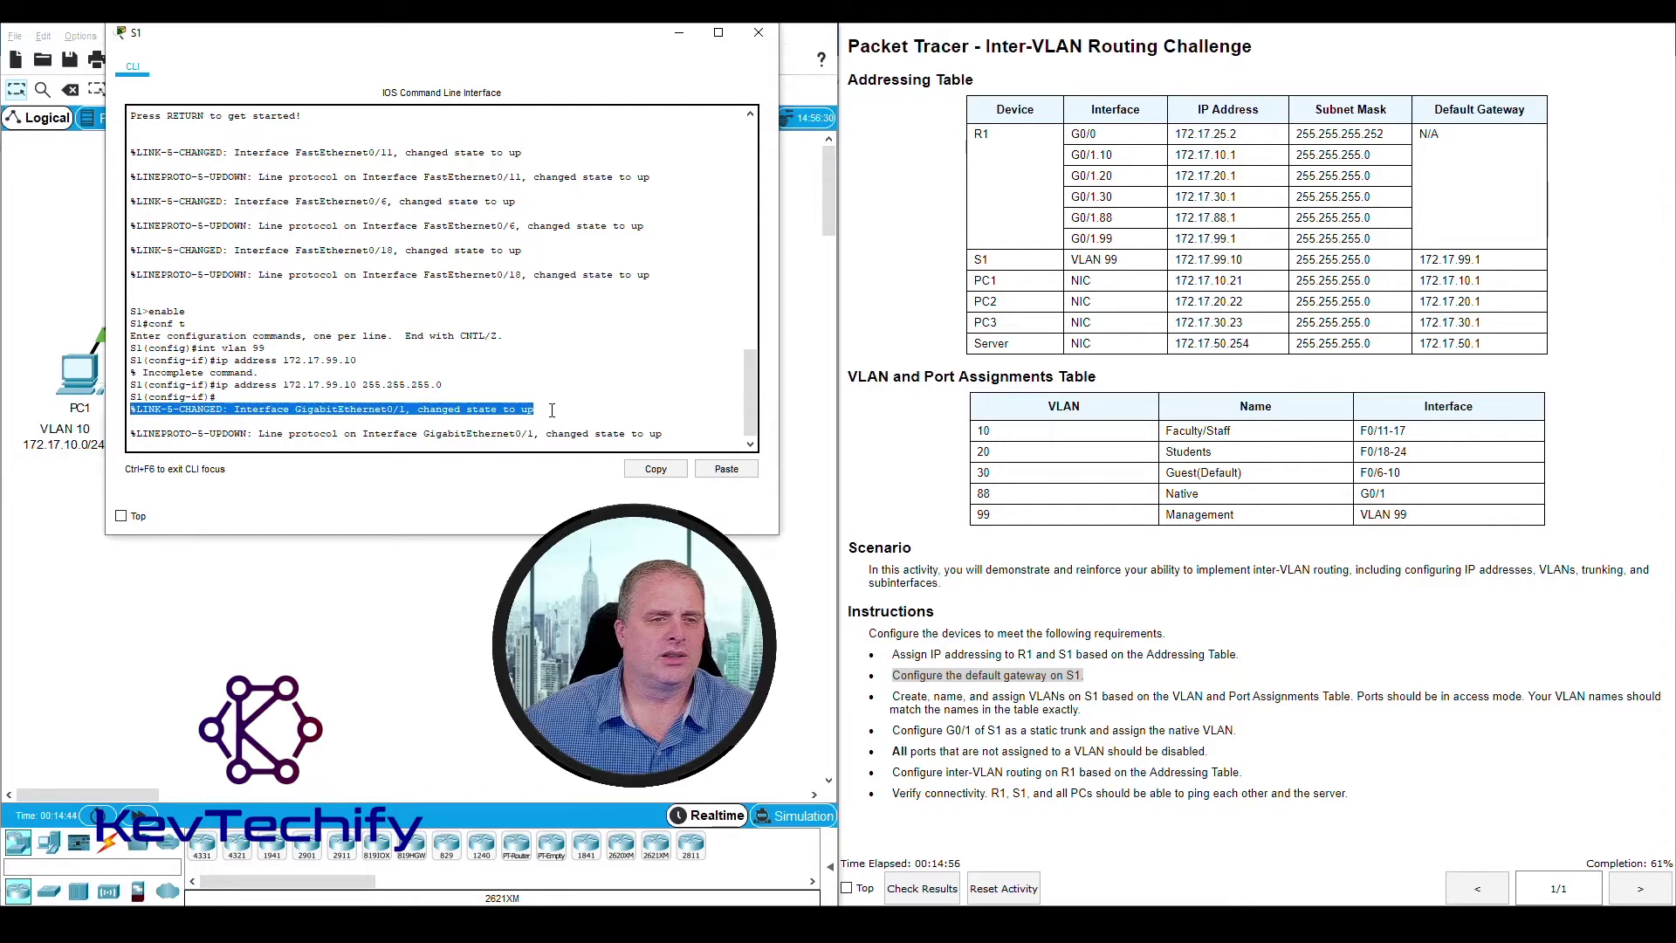
pyautogui.moveTo(678, 429); pyautogui.dragTo(690, 434)
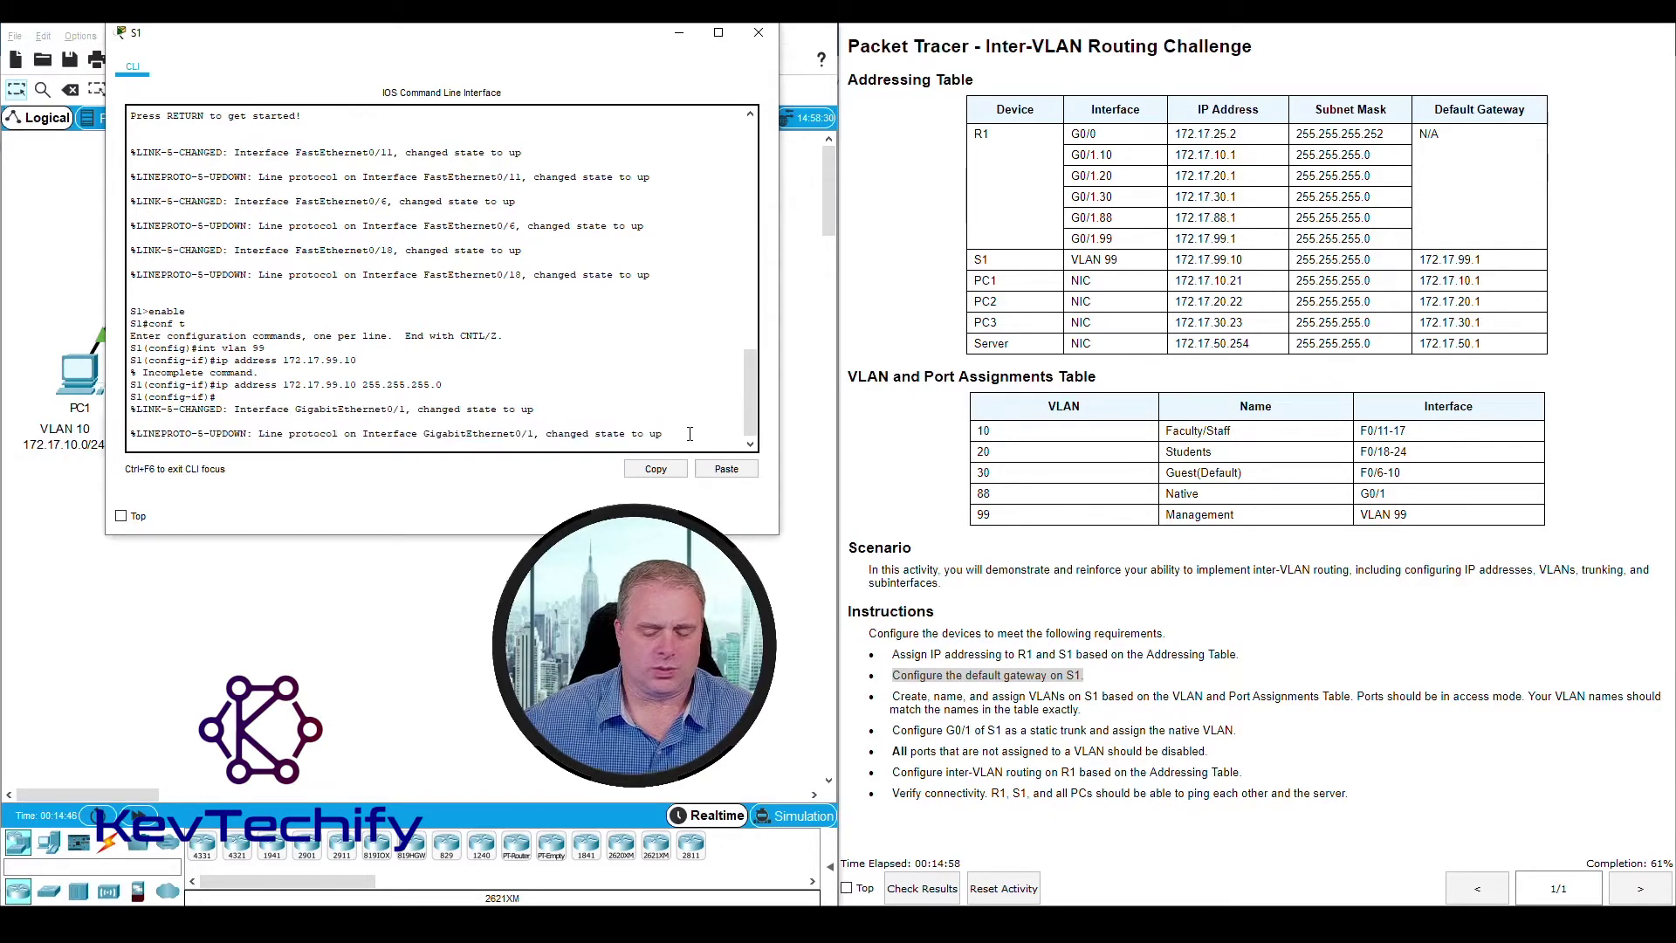
pyautogui.press('Return')
pyautogui.press('Return')
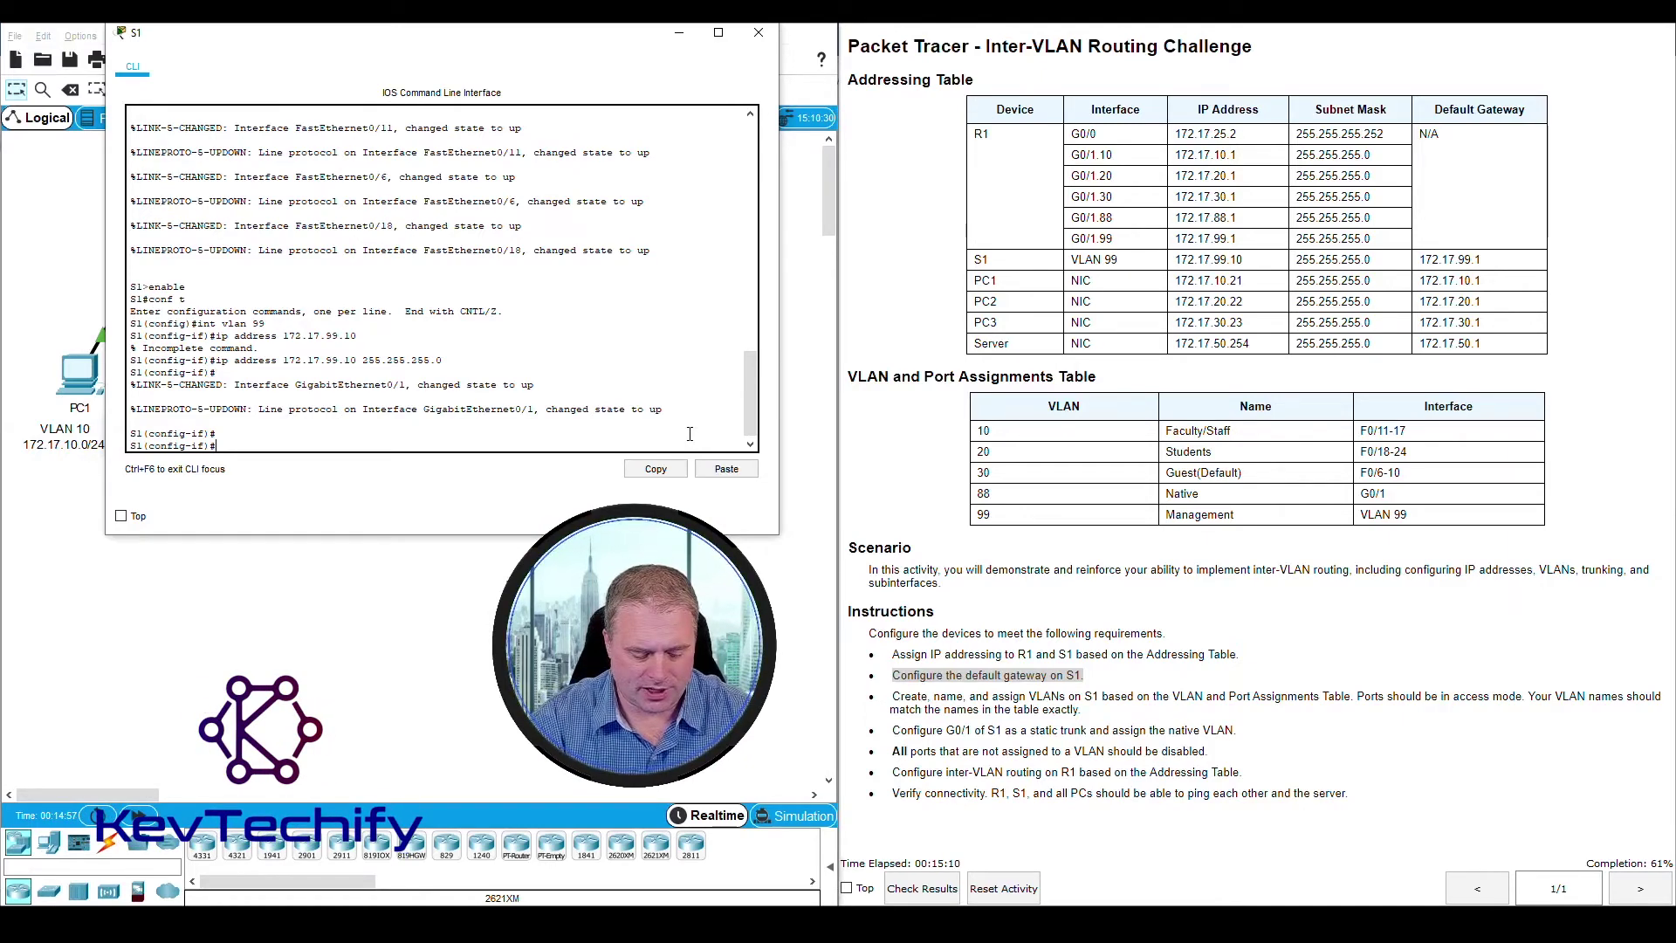
# Exit interface configuration on S1 and set its default gateway to 172.17.99.1 from the Addressing Table
pyautogui.write('it')
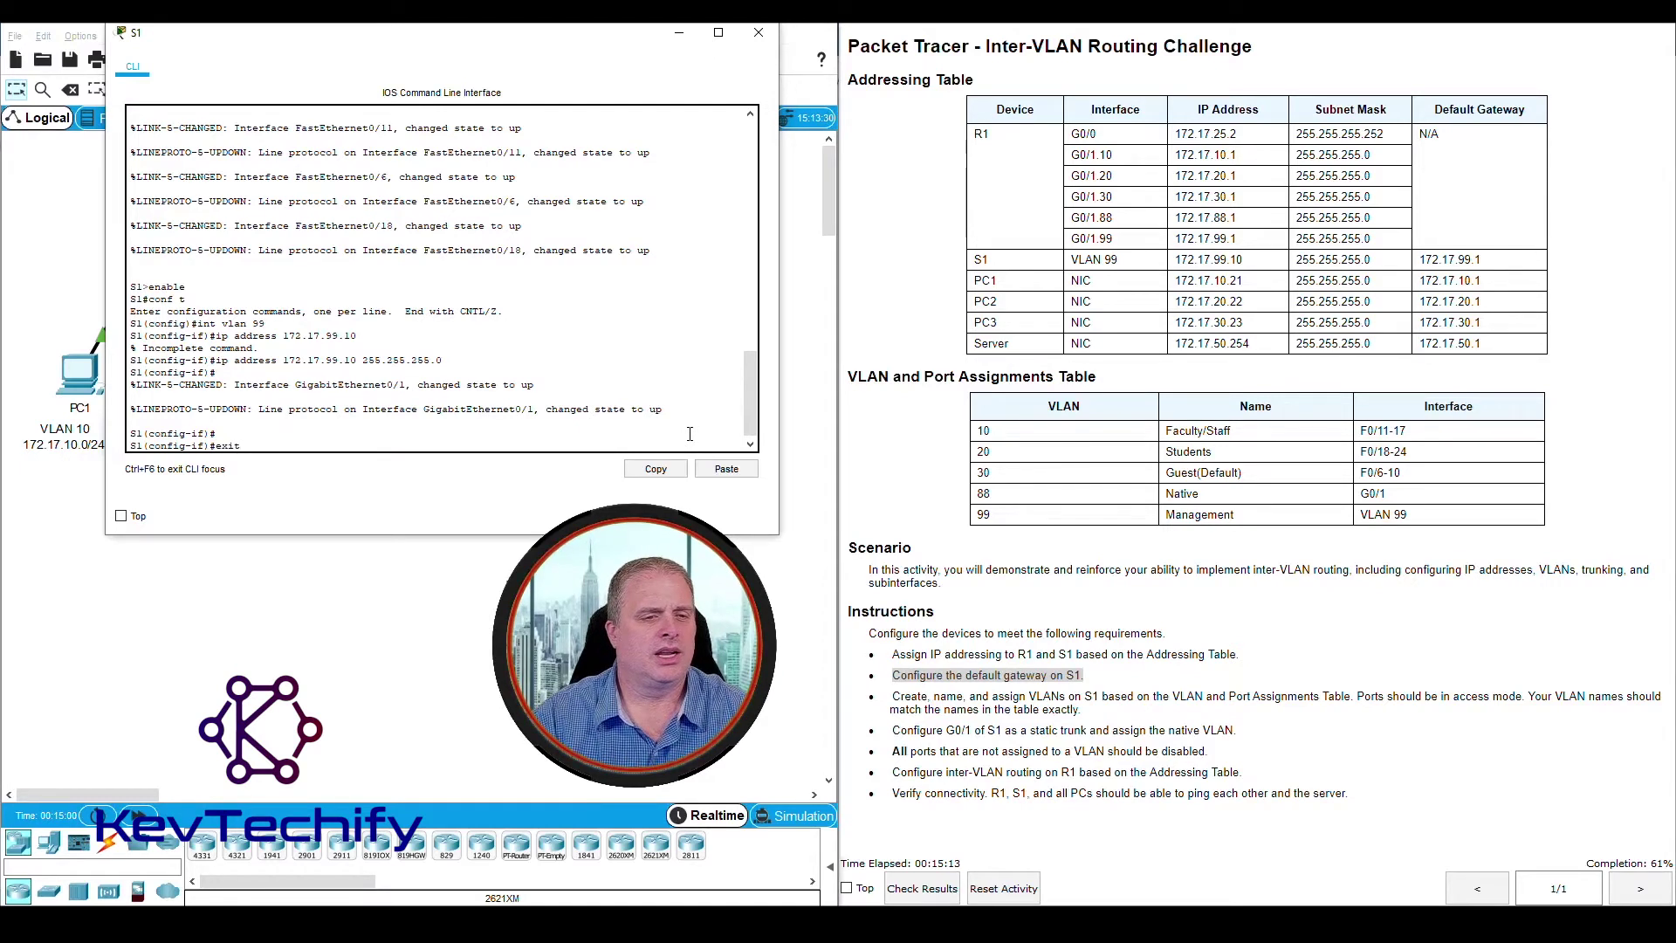
pyautogui.press('Return')
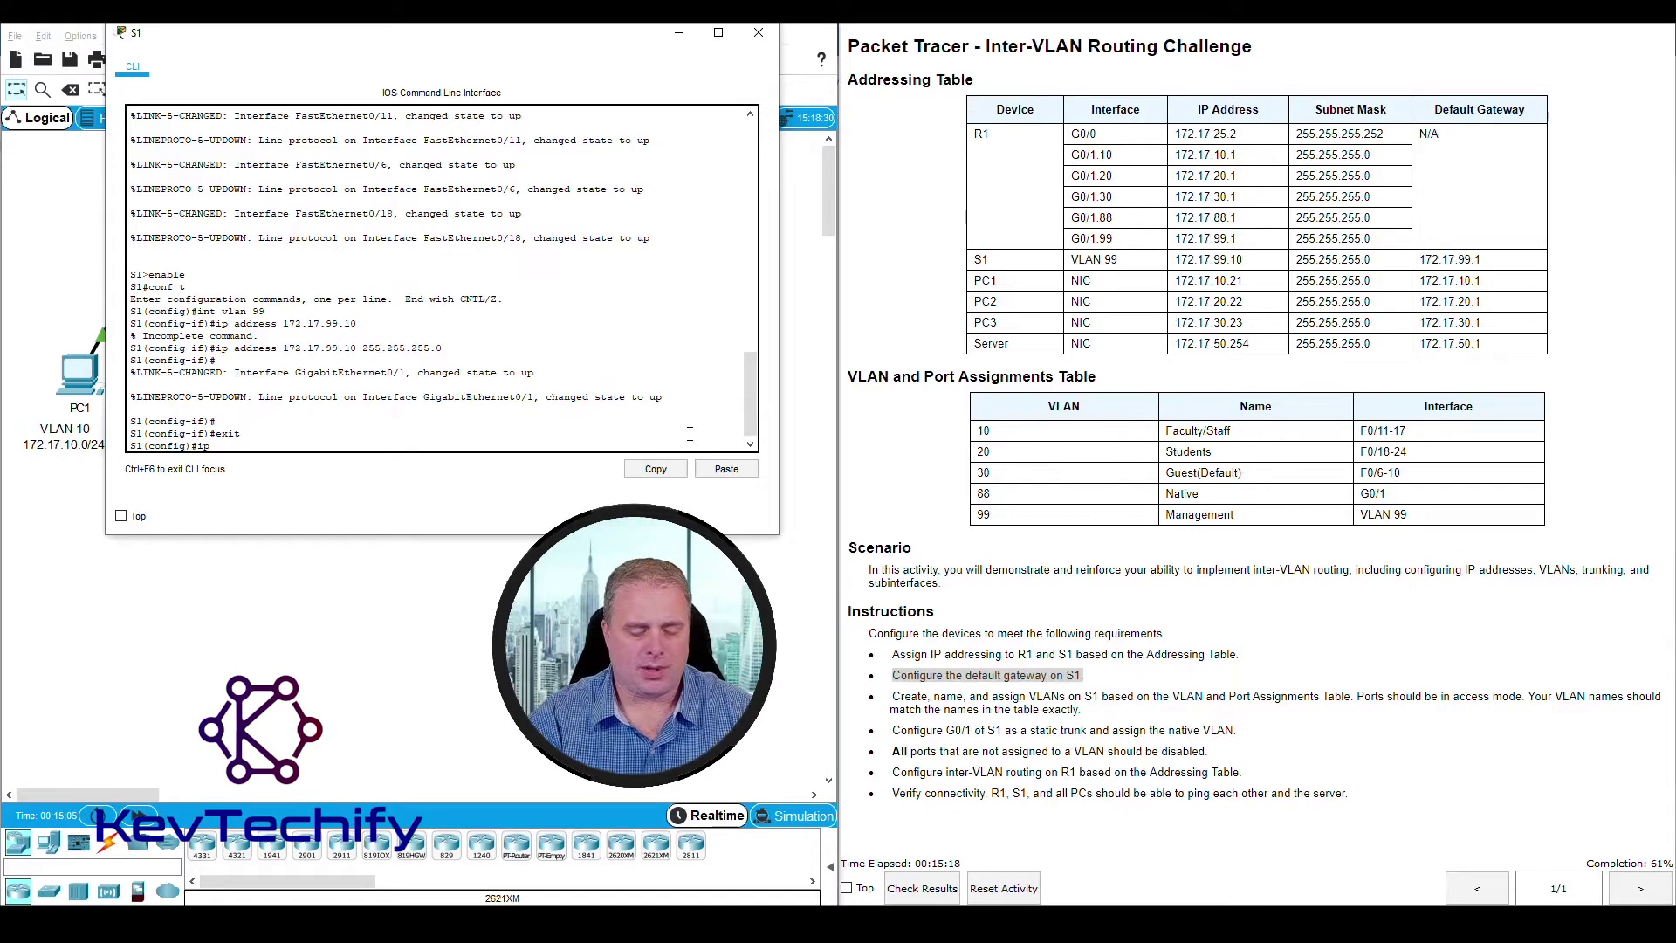
pyautogui.write('ip default')
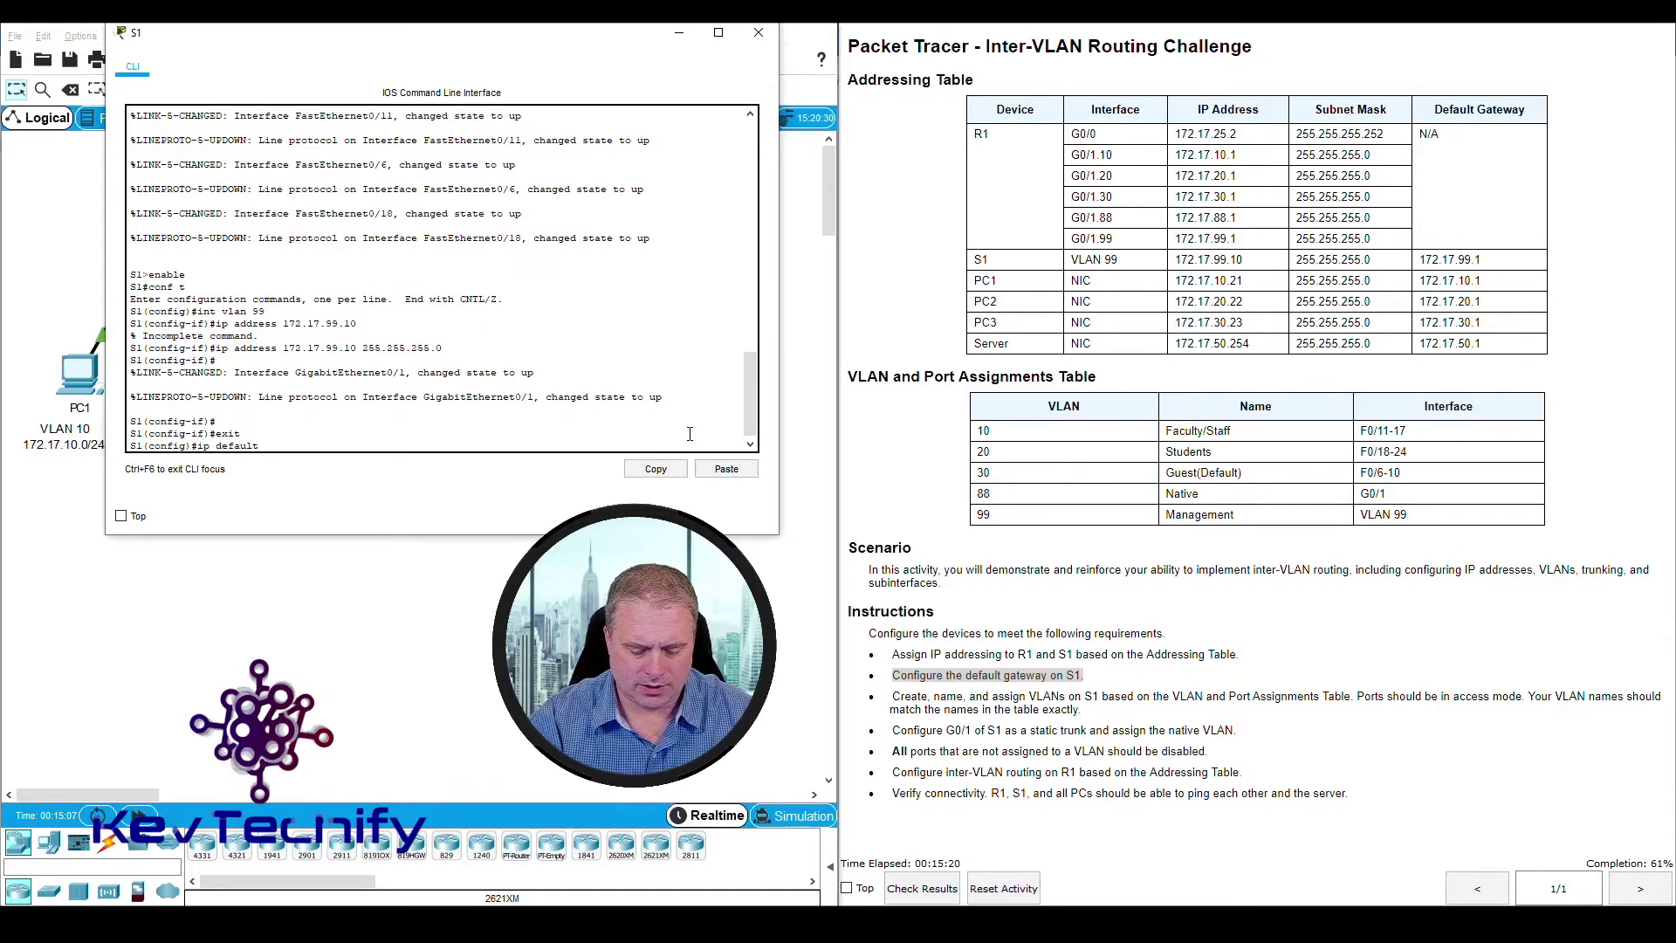
pyautogui.write('-gateway')
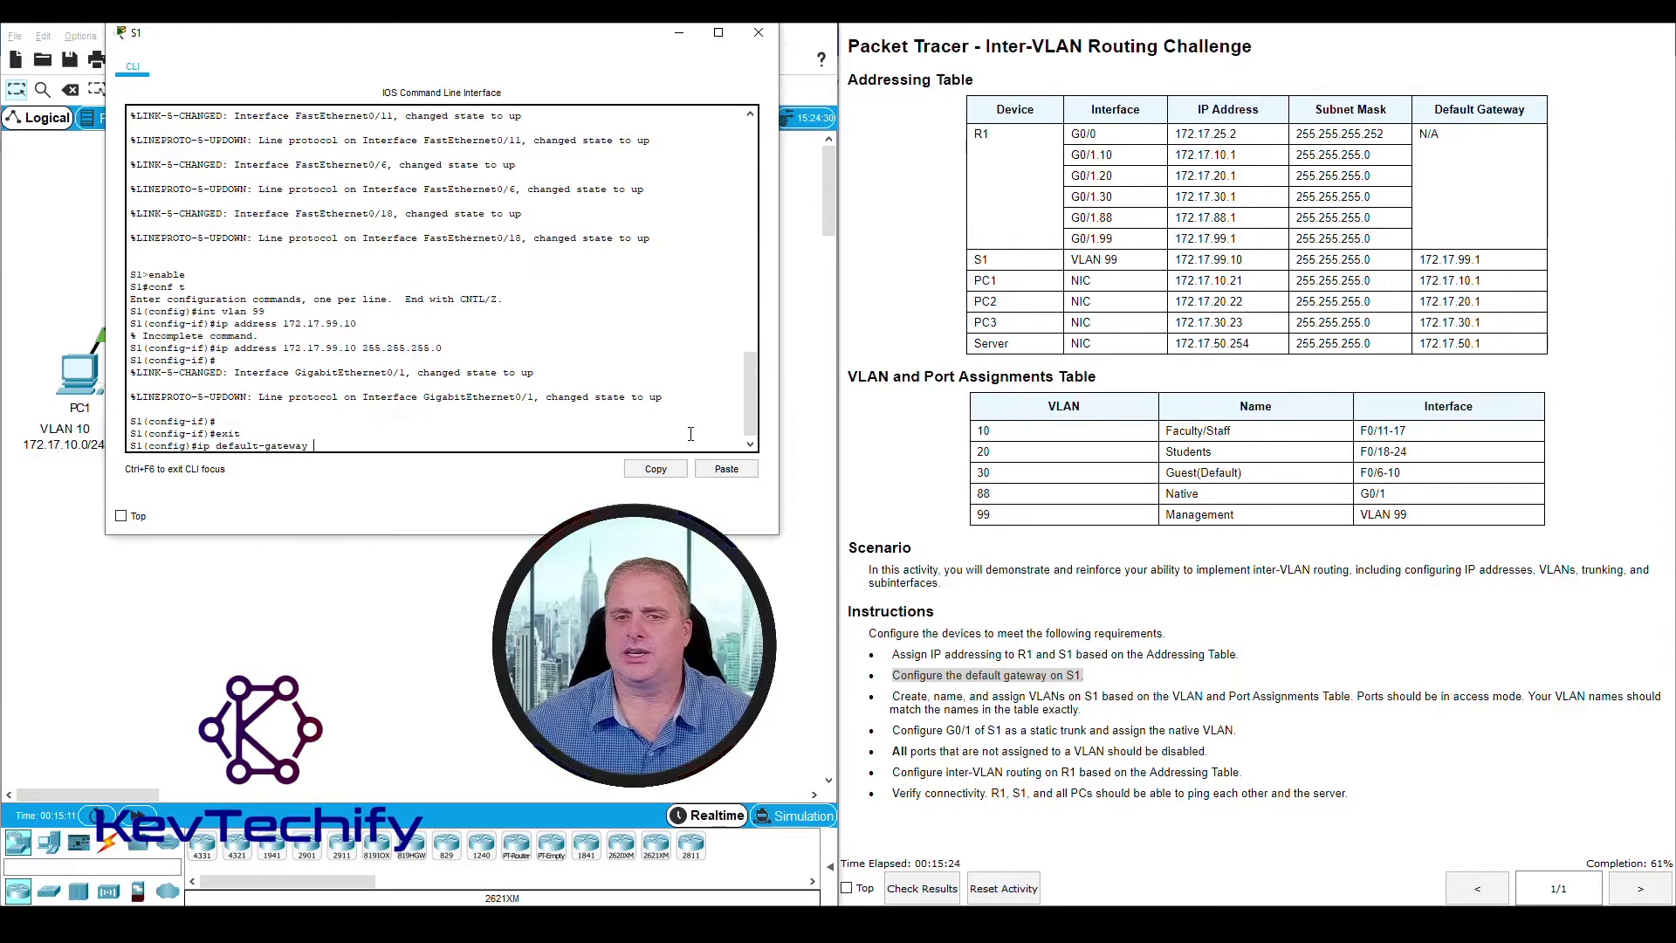
pyautogui.click(1350, 262)
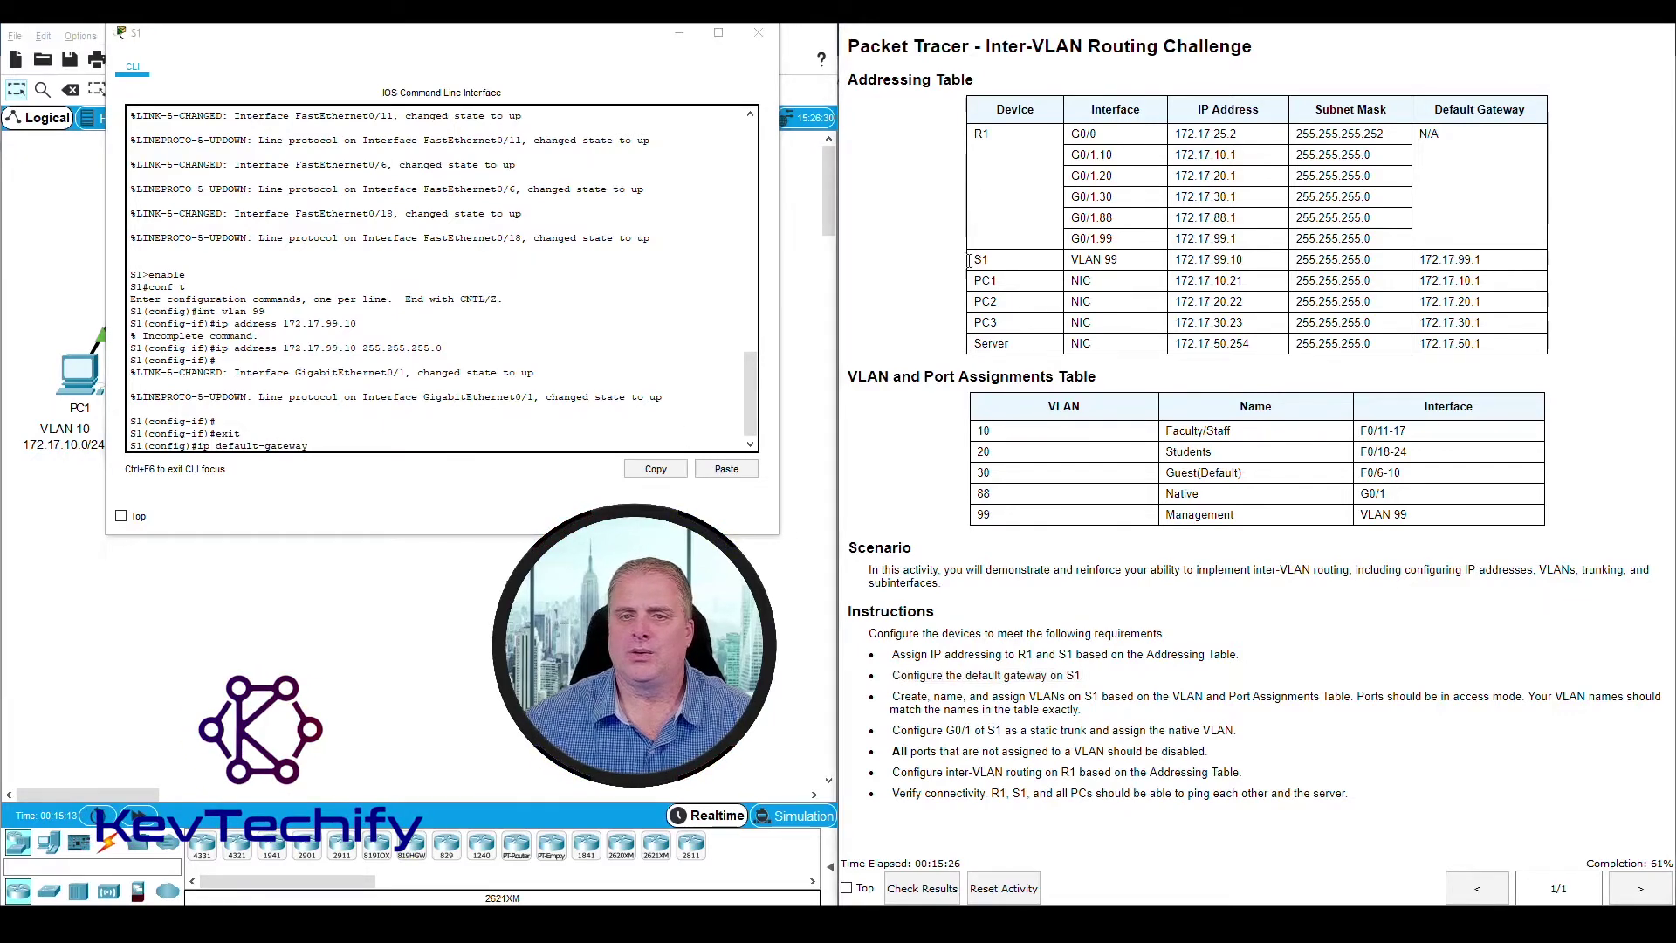
pyautogui.moveTo(979, 259); pyautogui.dragTo(1478, 259)
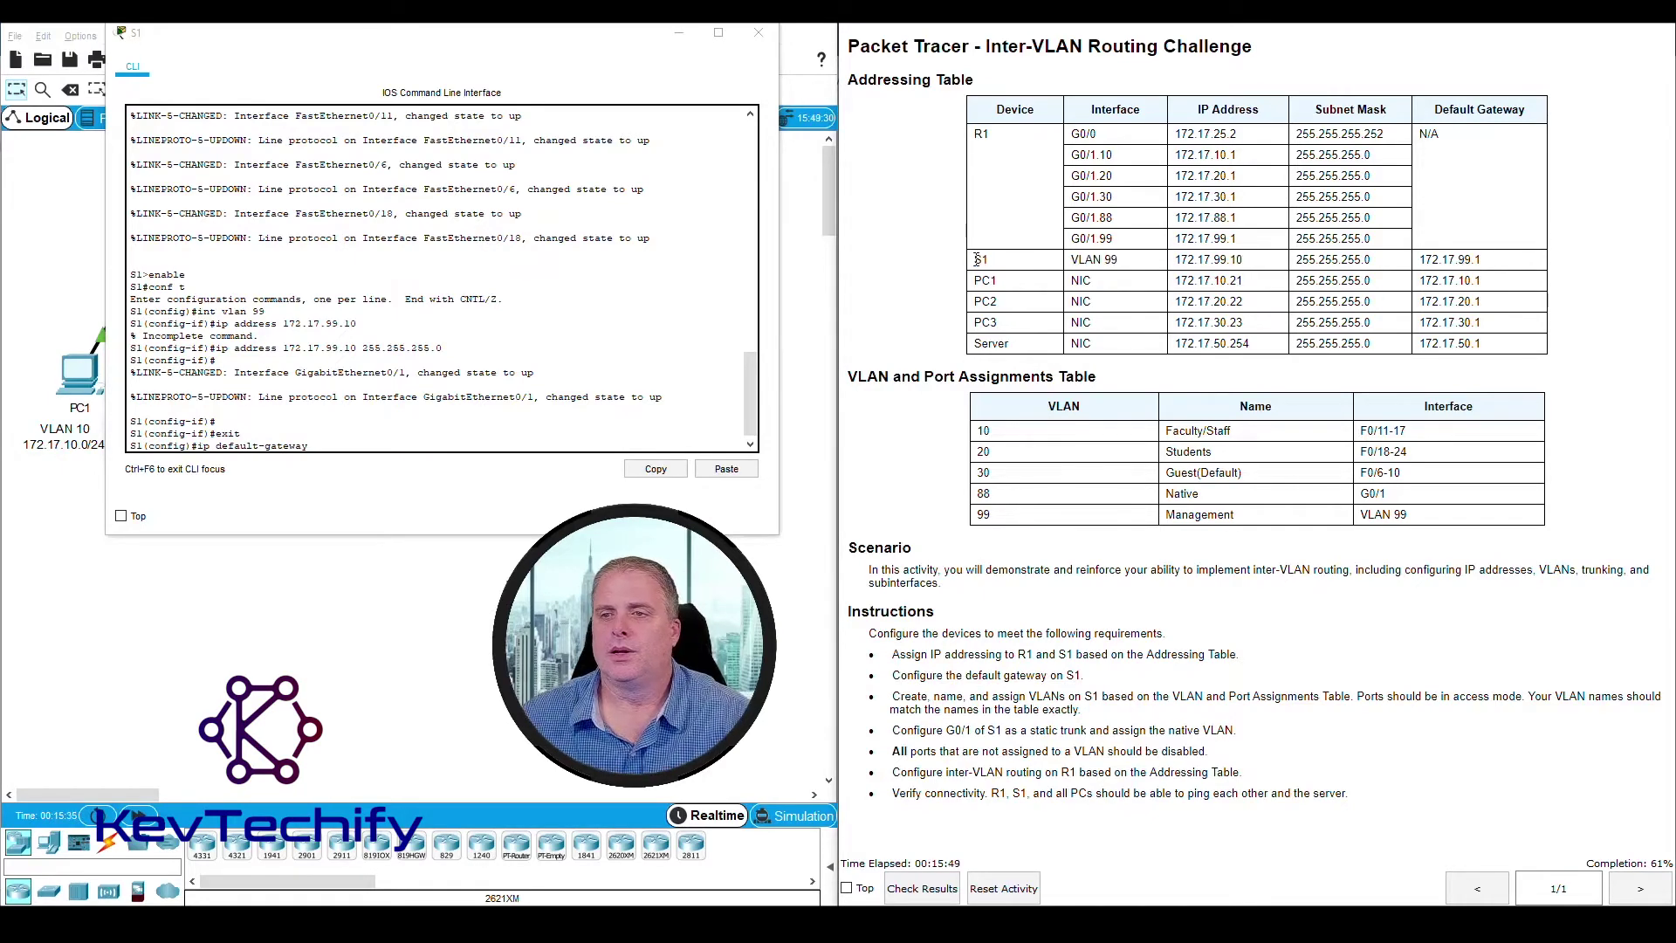
pyautogui.moveTo(977, 260); pyautogui.dragTo(1444, 258)
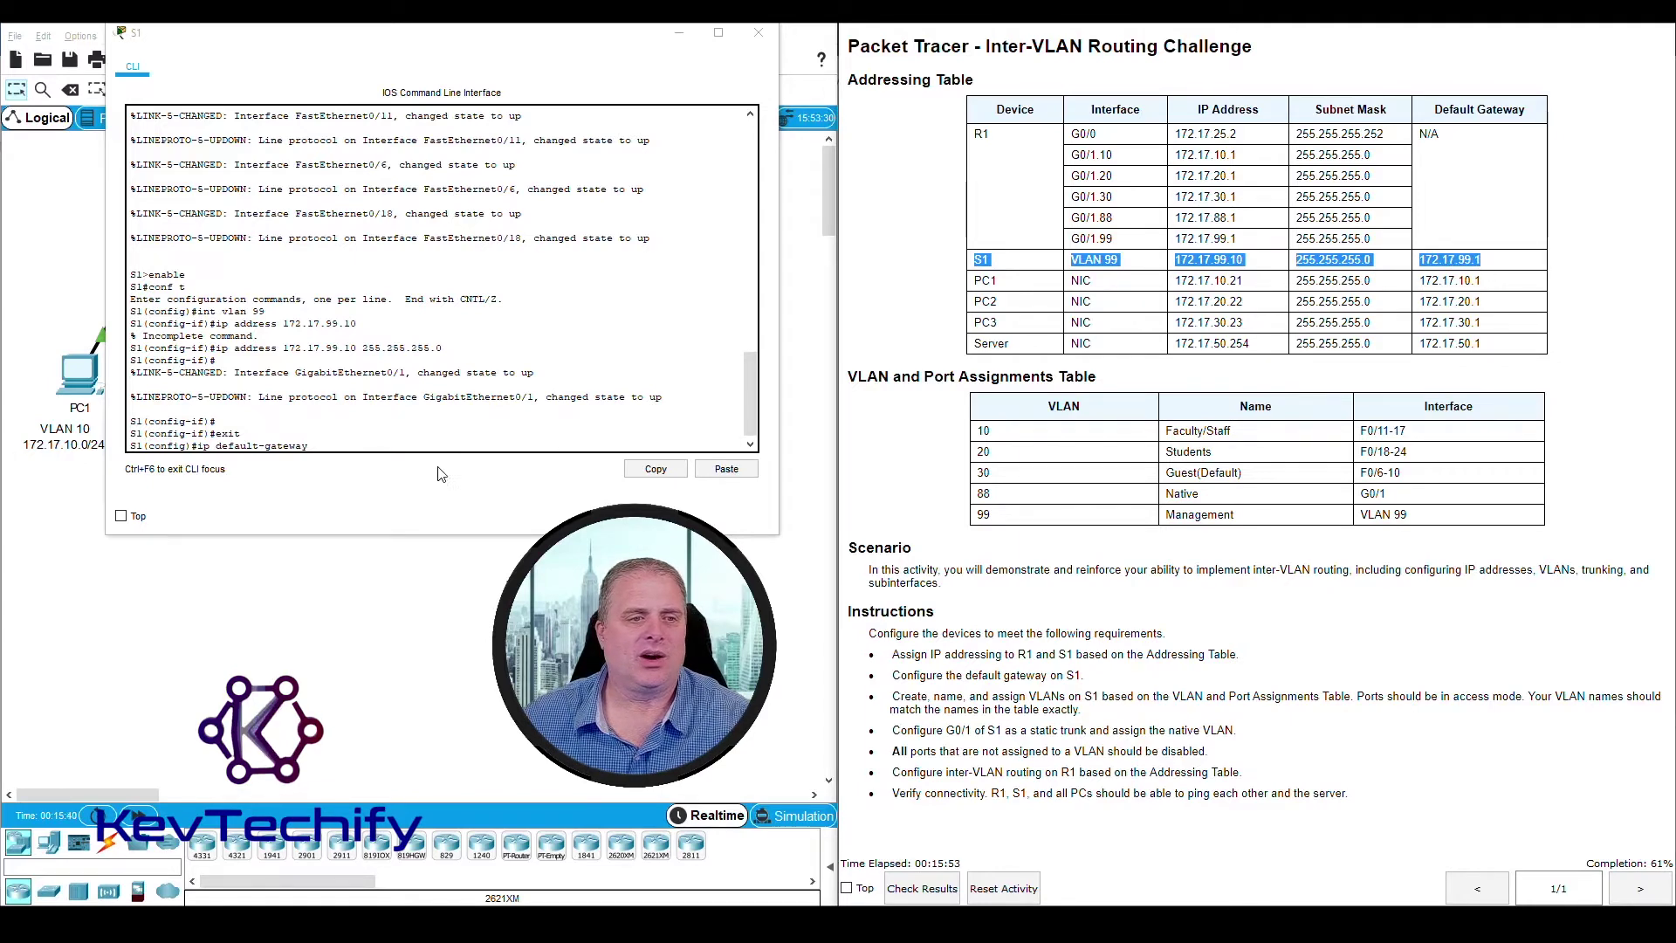
pyautogui.click(386, 444)
pyautogui.write('172.17.99.')
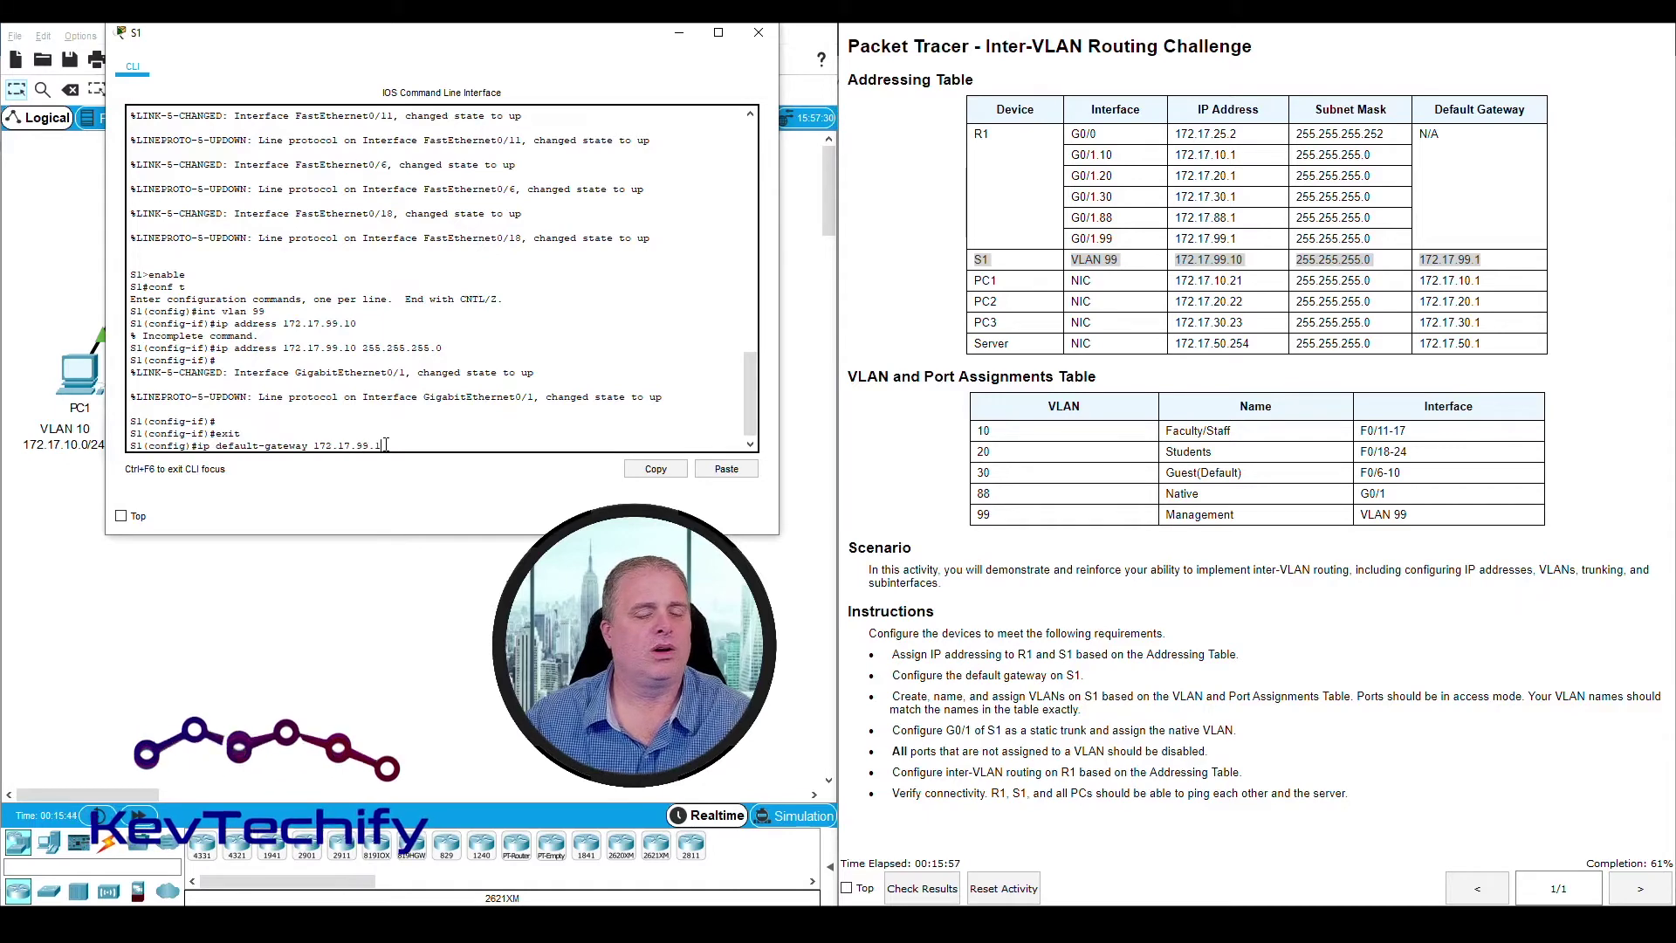
pyautogui.write('1')
pyautogui.press('Return')
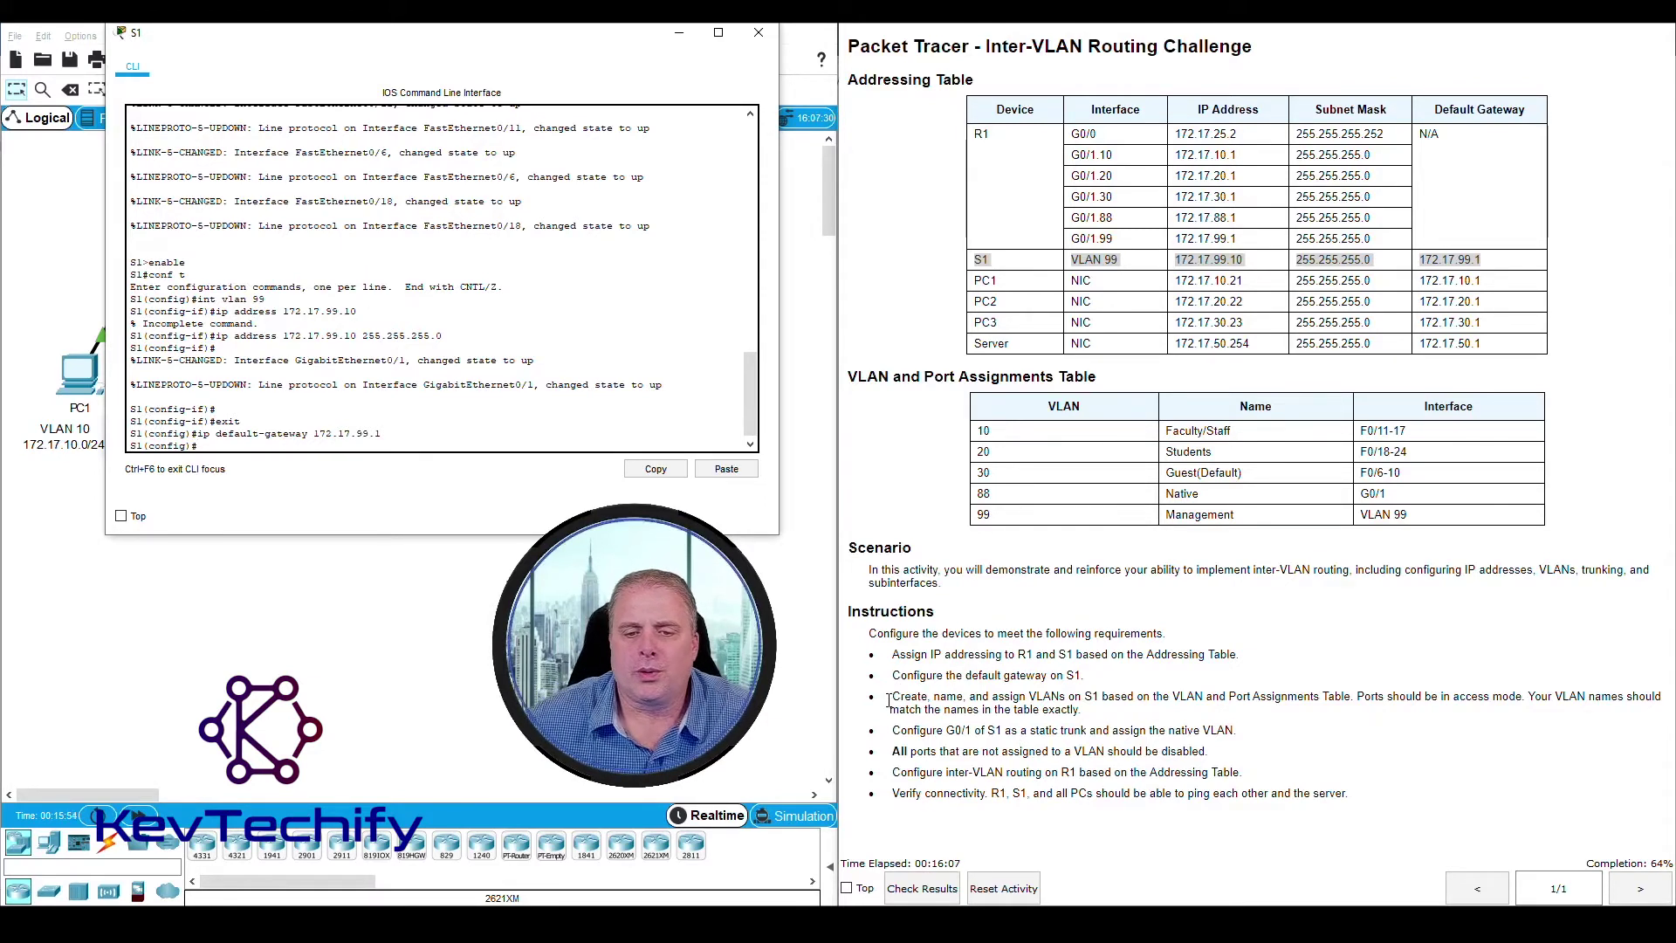
# Examine the instruction on creating, naming and assigning S1's VLANs and the names in the VLAN and Port Assignments Table
pyautogui.moveTo(891, 697); pyautogui.dragTo(1089, 716)
pyautogui.click(1027, 704)
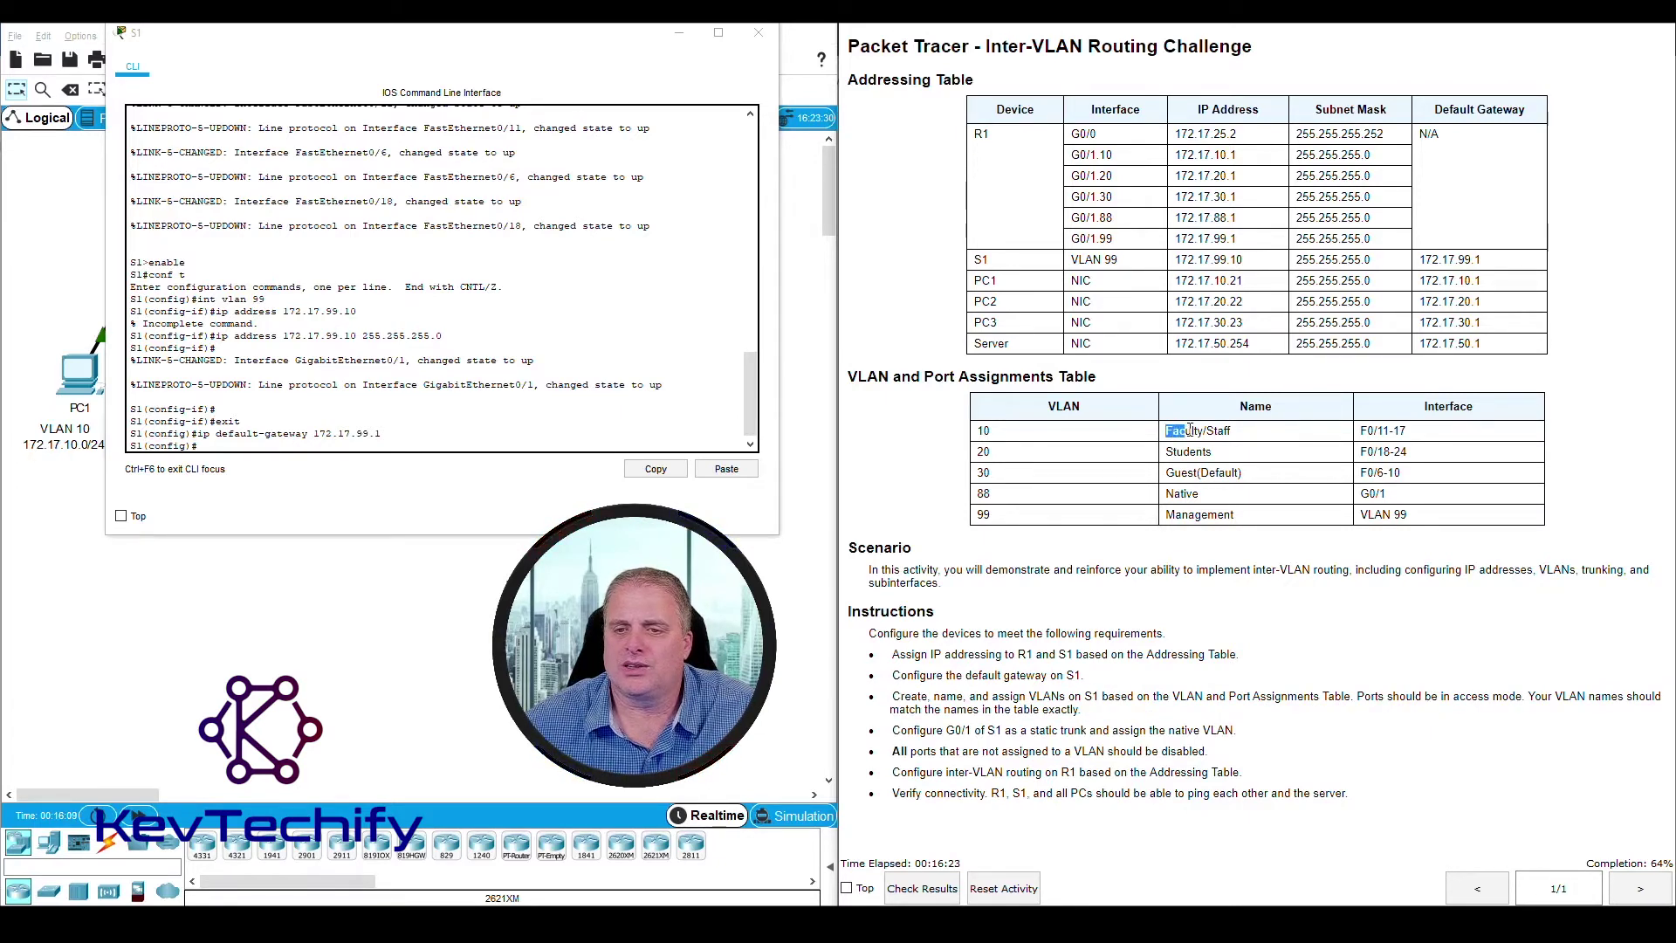
pyautogui.moveTo(1190, 430); pyautogui.dragTo(1231, 431)
pyautogui.click(1207, 431)
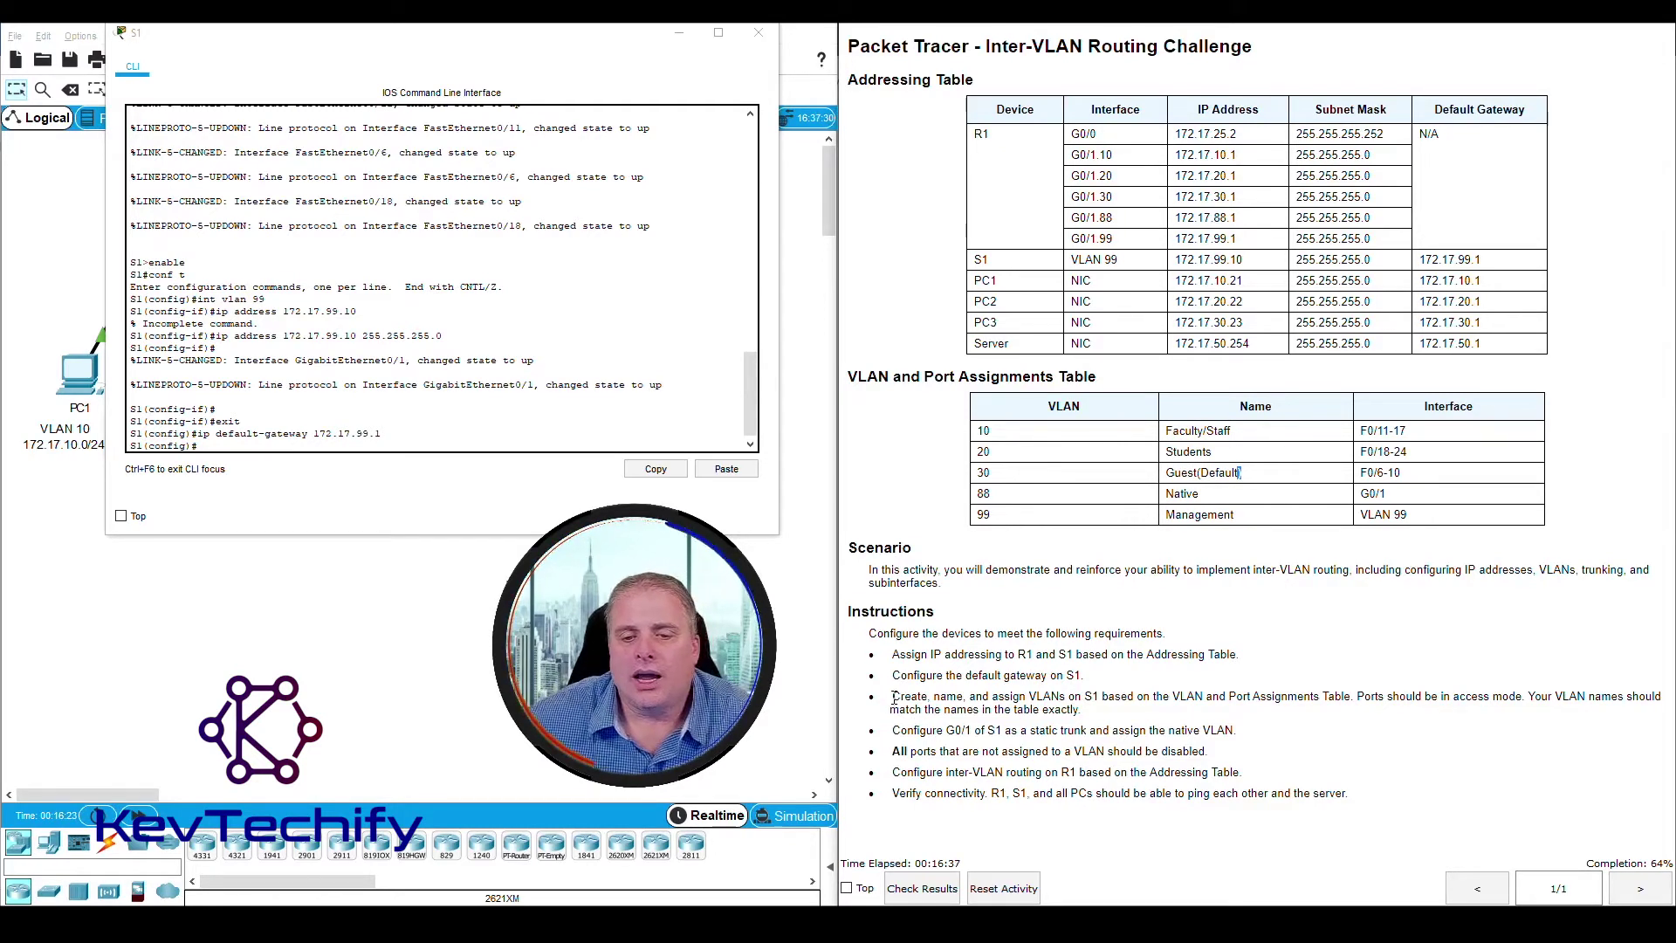
pyautogui.moveTo(893, 696); pyautogui.dragTo(966, 697)
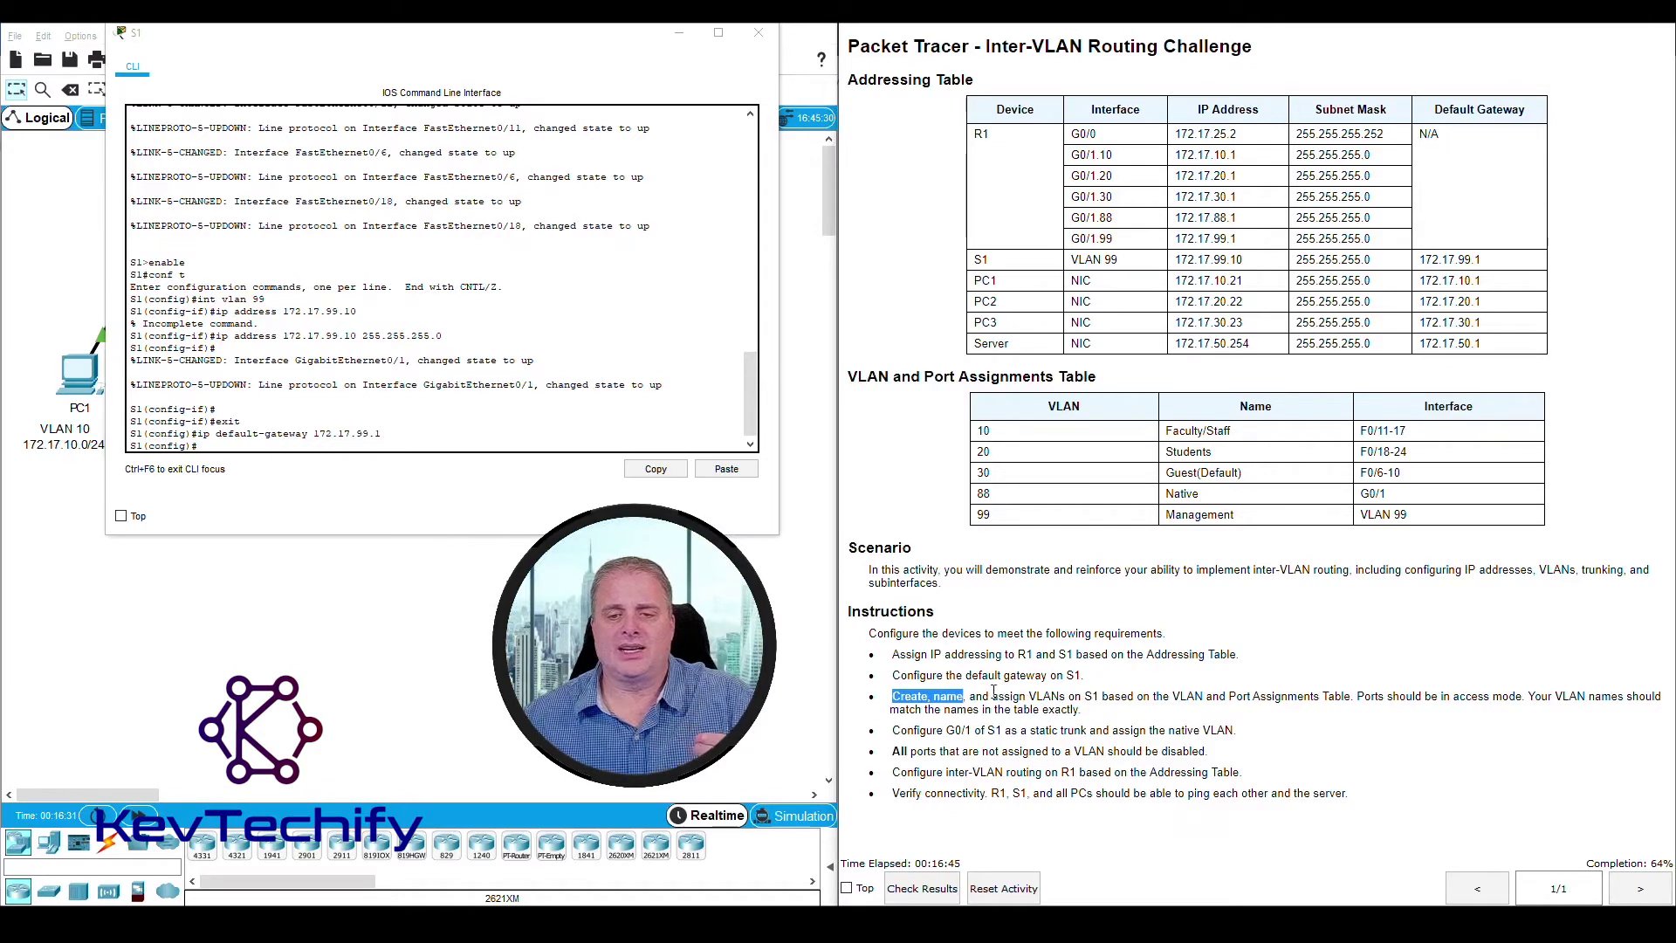
pyautogui.moveTo(993, 697); pyautogui.dragTo(1463, 702)
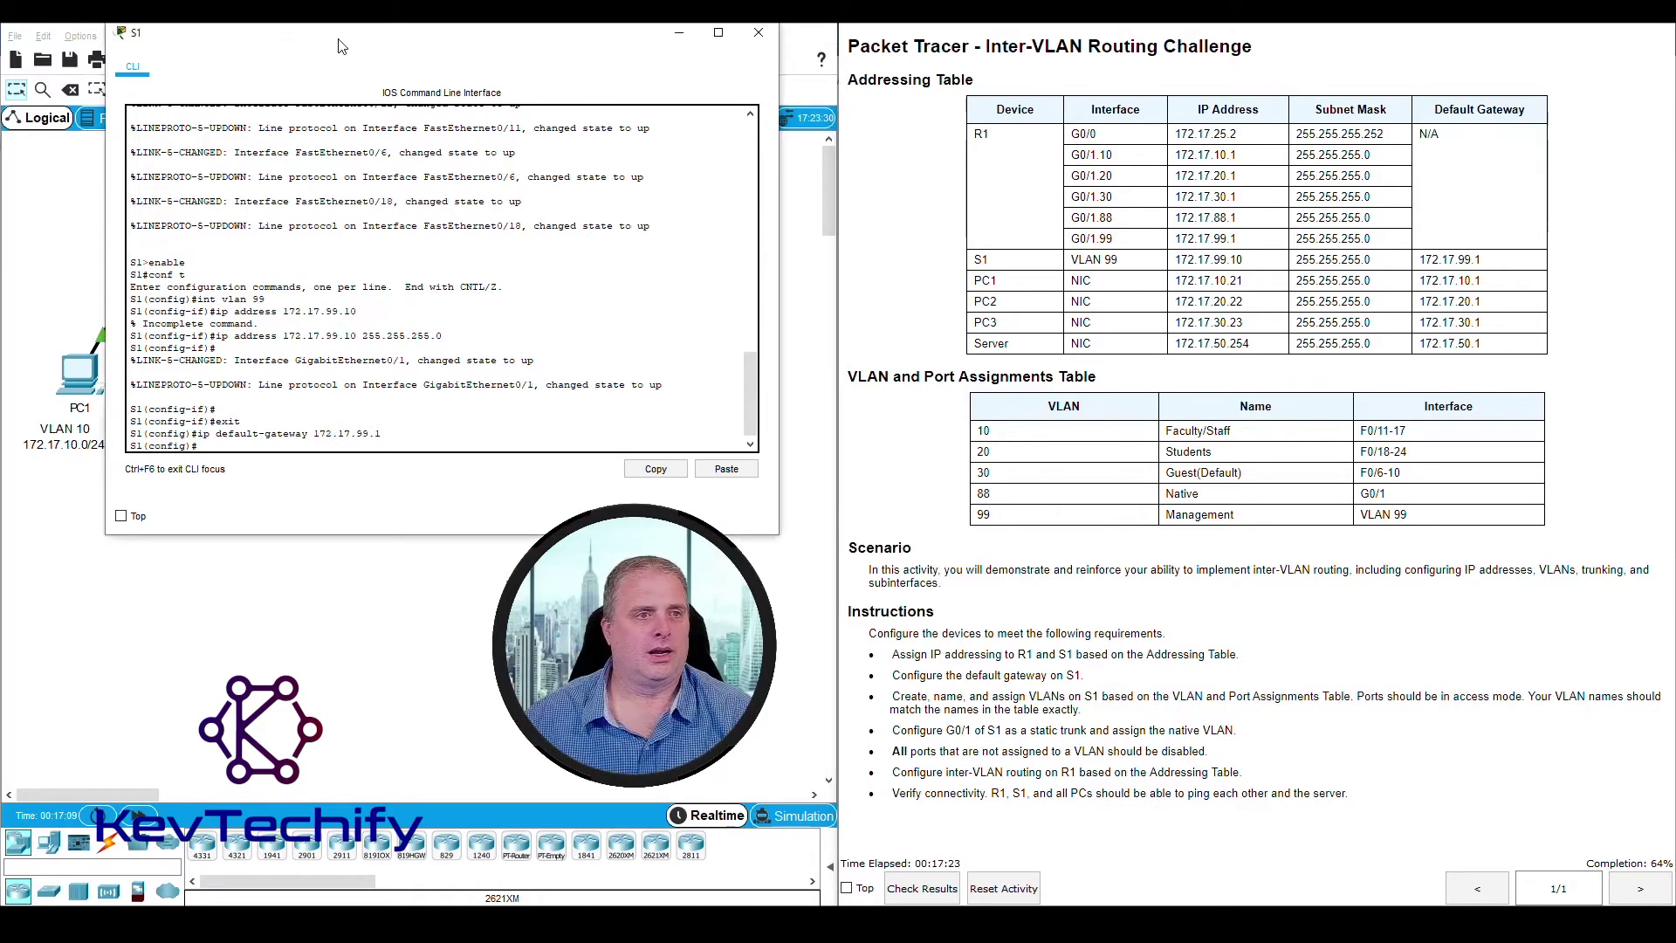
# Check the first row of the VLAN and Port Assignments Table and create VLAN 10 on S1
pyautogui.moveTo(335, 35); pyautogui.dragTo(311, 24)
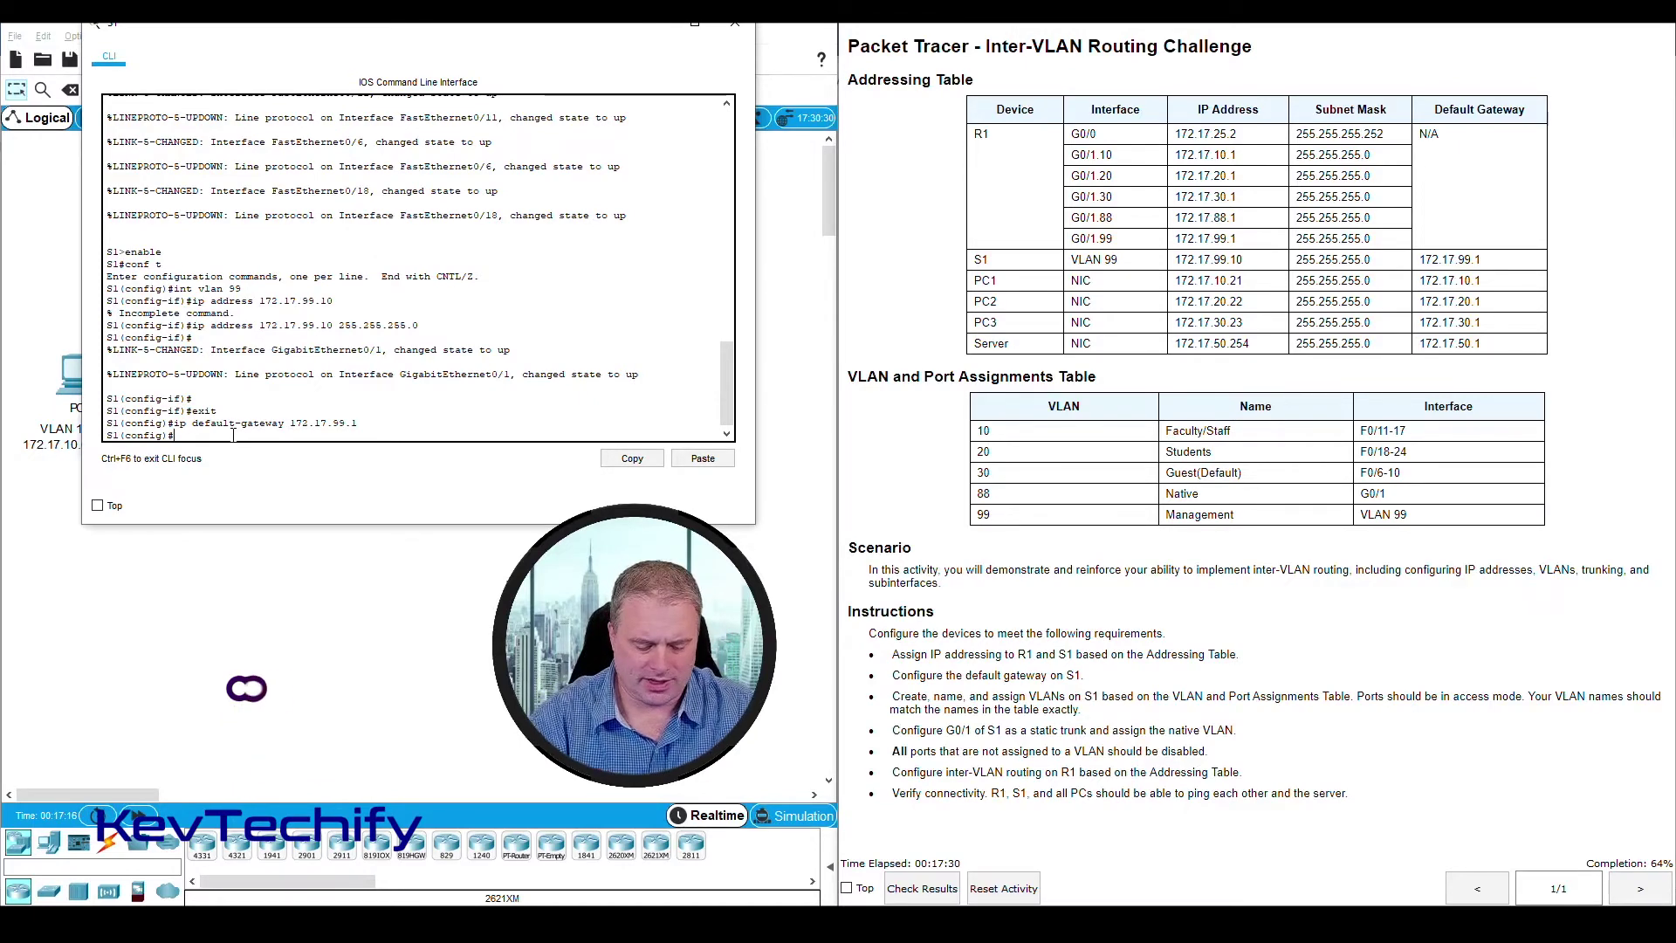
pyautogui.write('vlan')
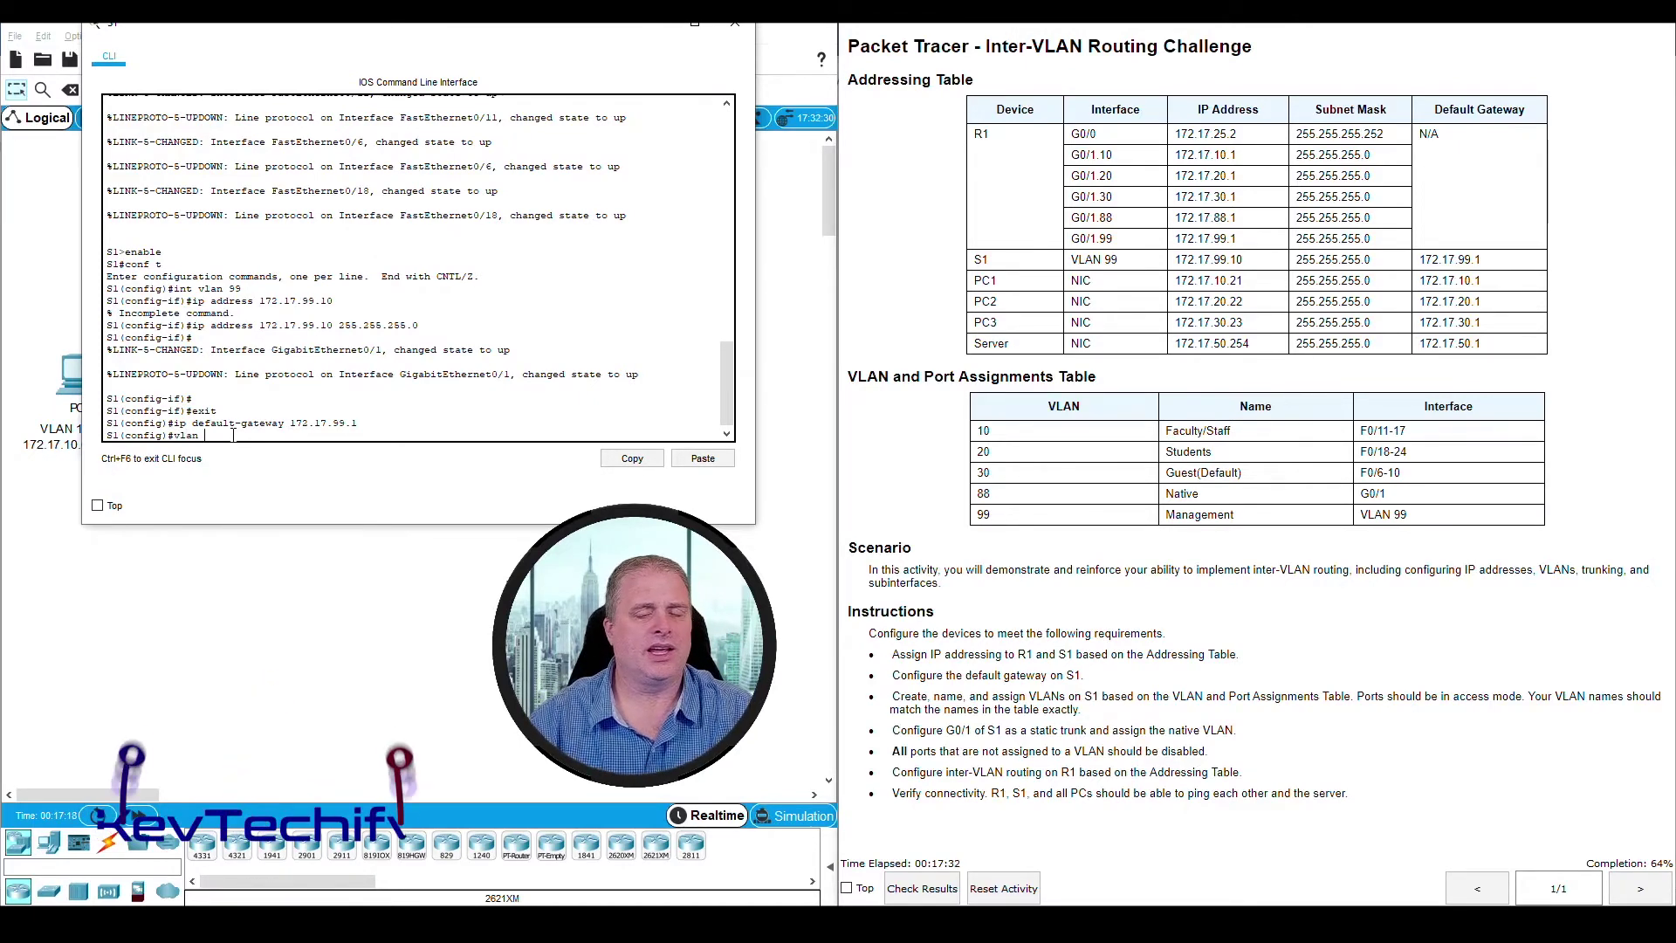
pyautogui.click(982, 432)
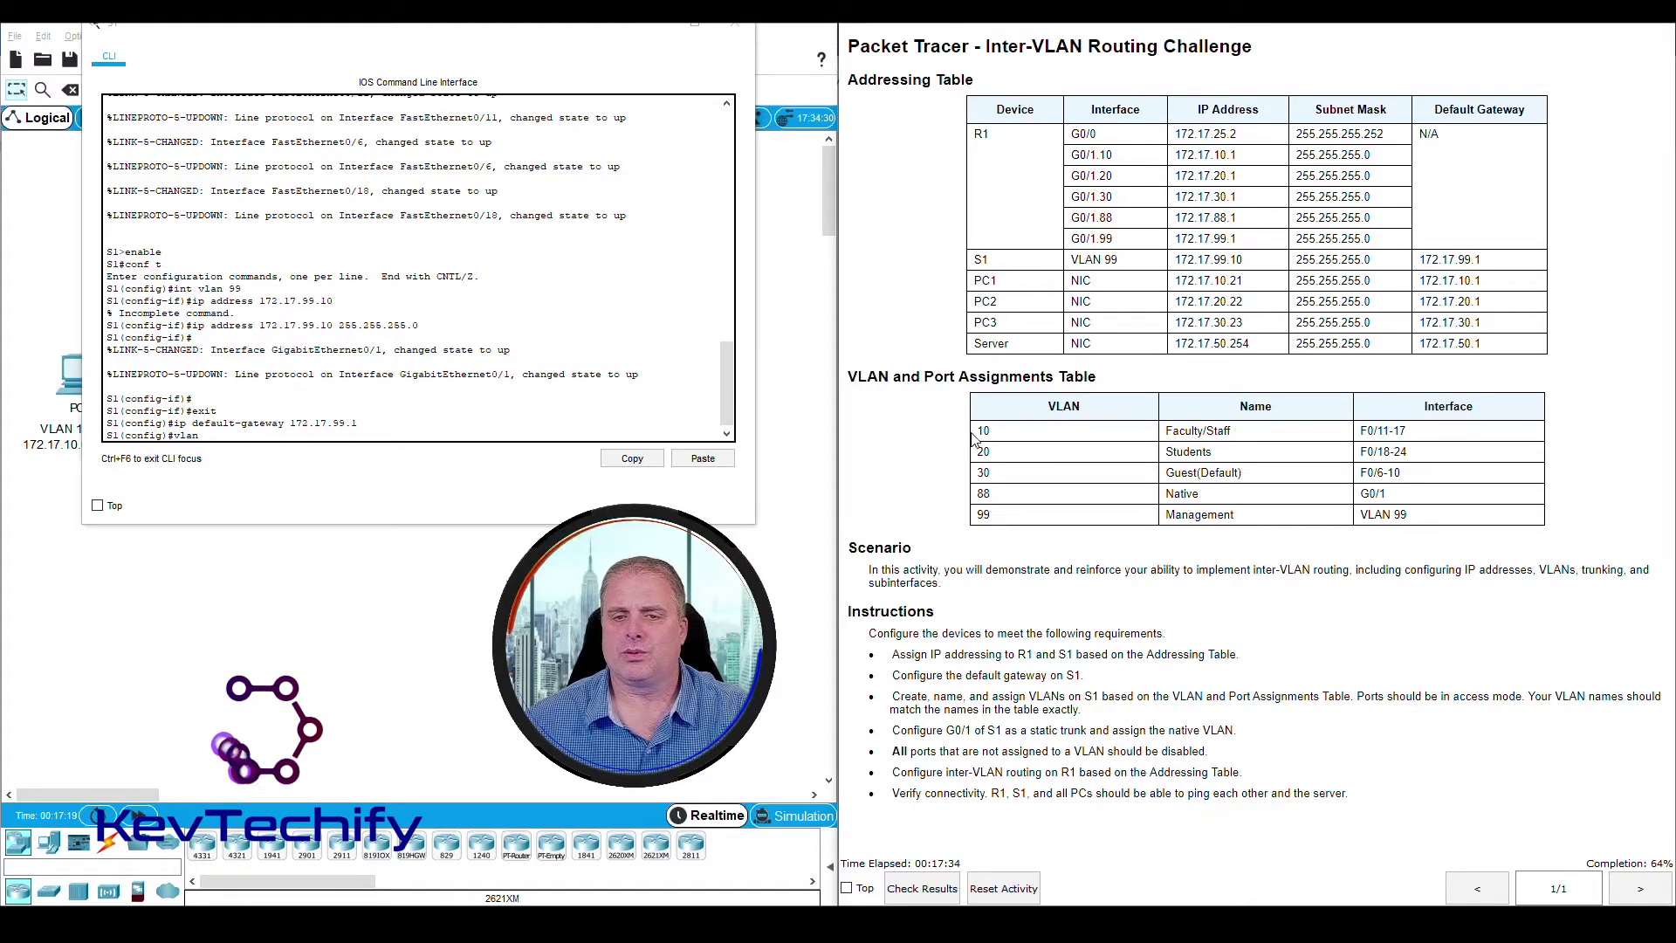
pyautogui.moveTo(982, 432); pyautogui.dragTo(1233, 431)
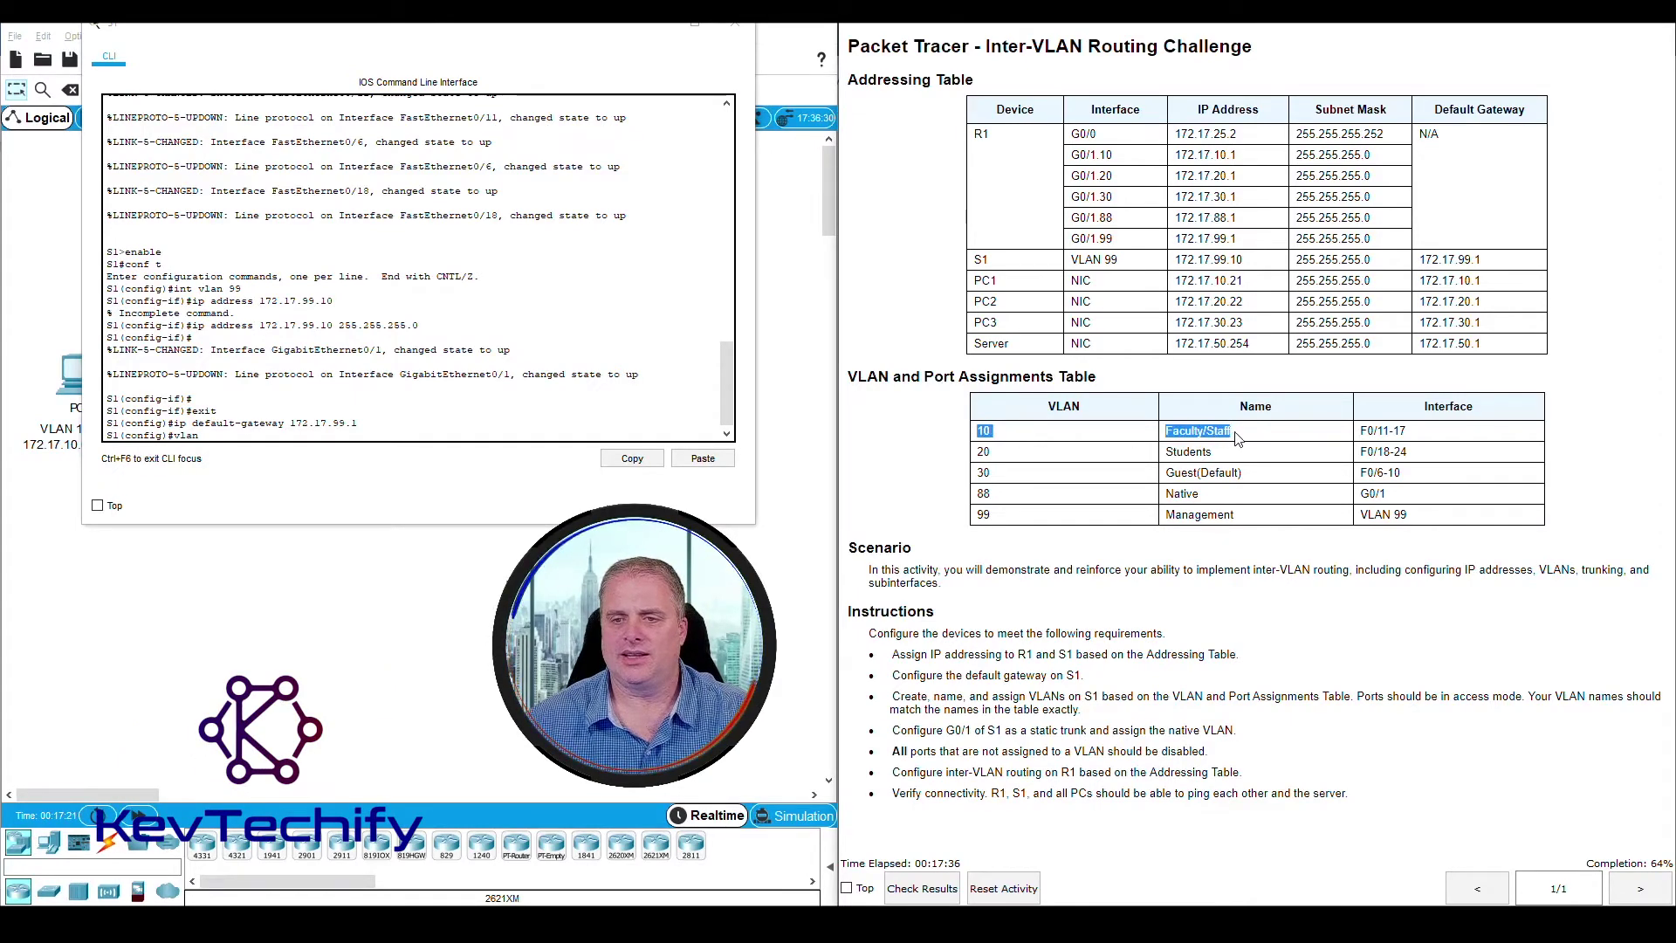
pyautogui.click(253, 435)
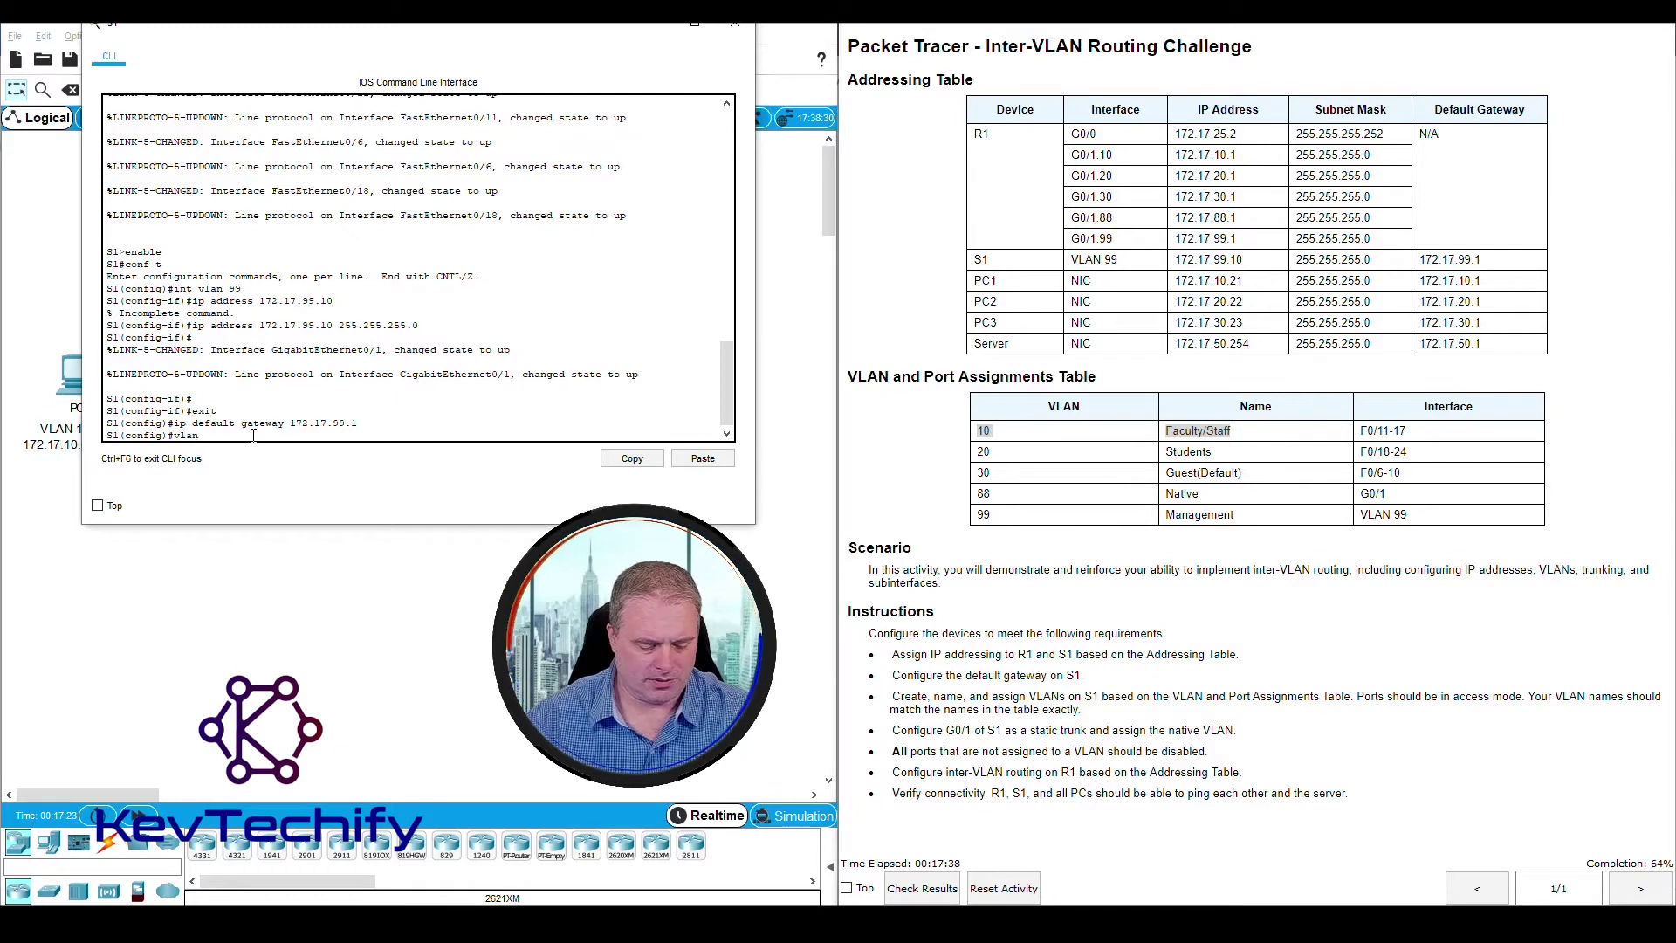
pyautogui.write('10')
pyautogui.press('Return')
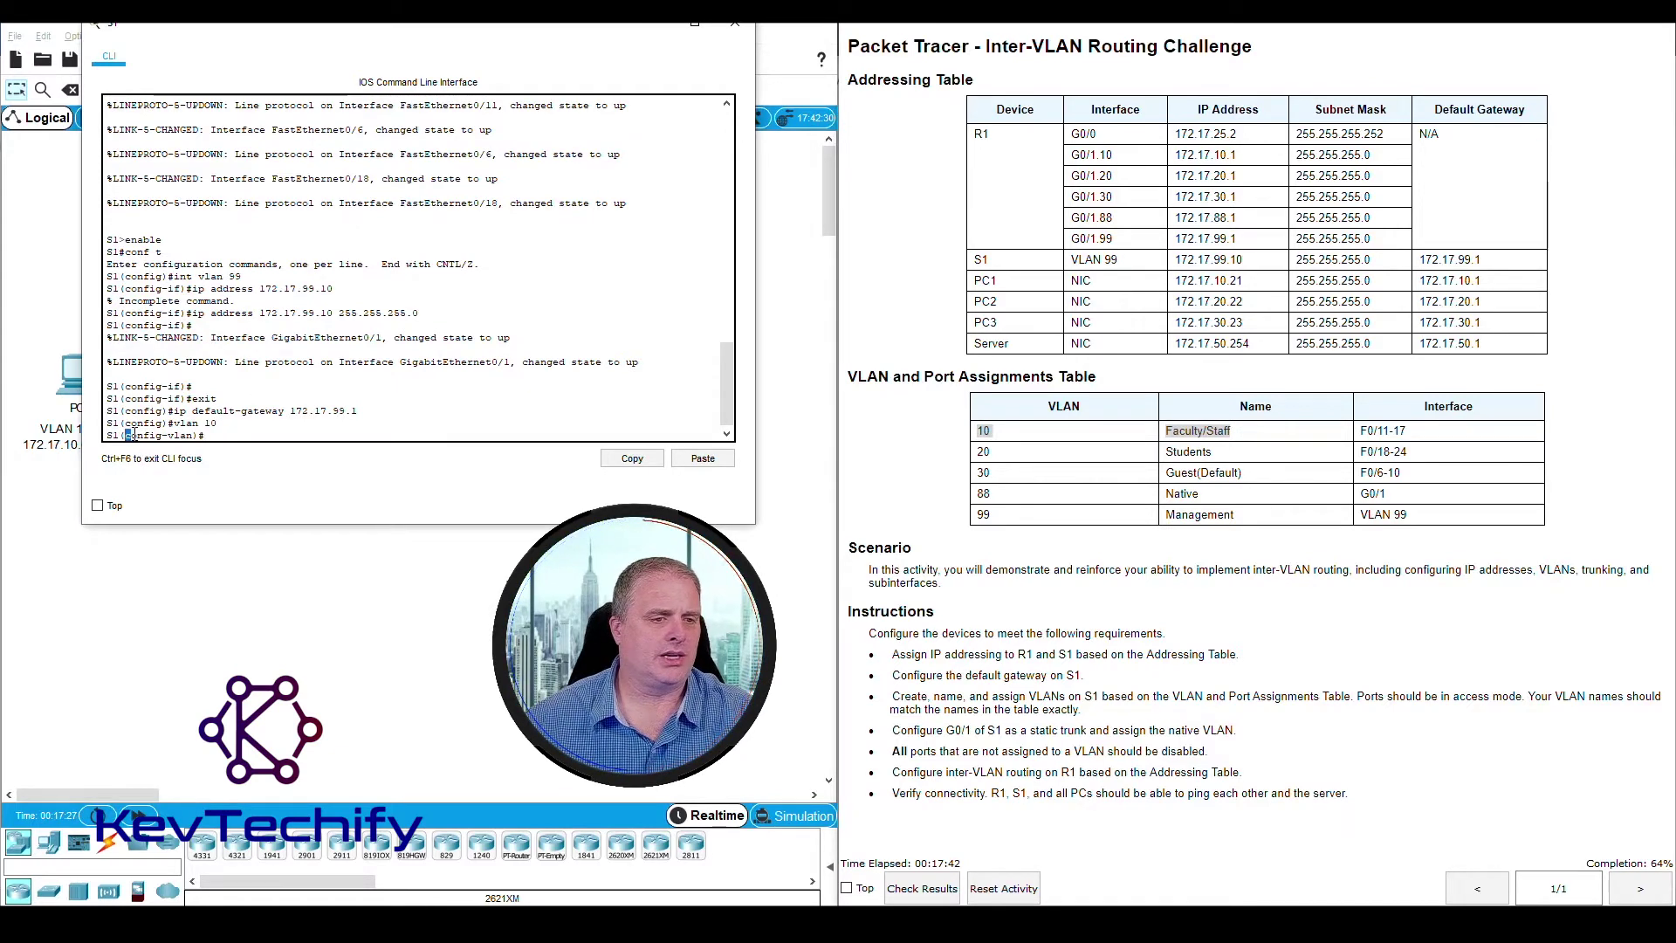
# Name VLAN 10 Faculty/Staff, matching the spelling and capitalisation in the table
pyautogui.moveTo(124, 435); pyautogui.dragTo(184, 435)
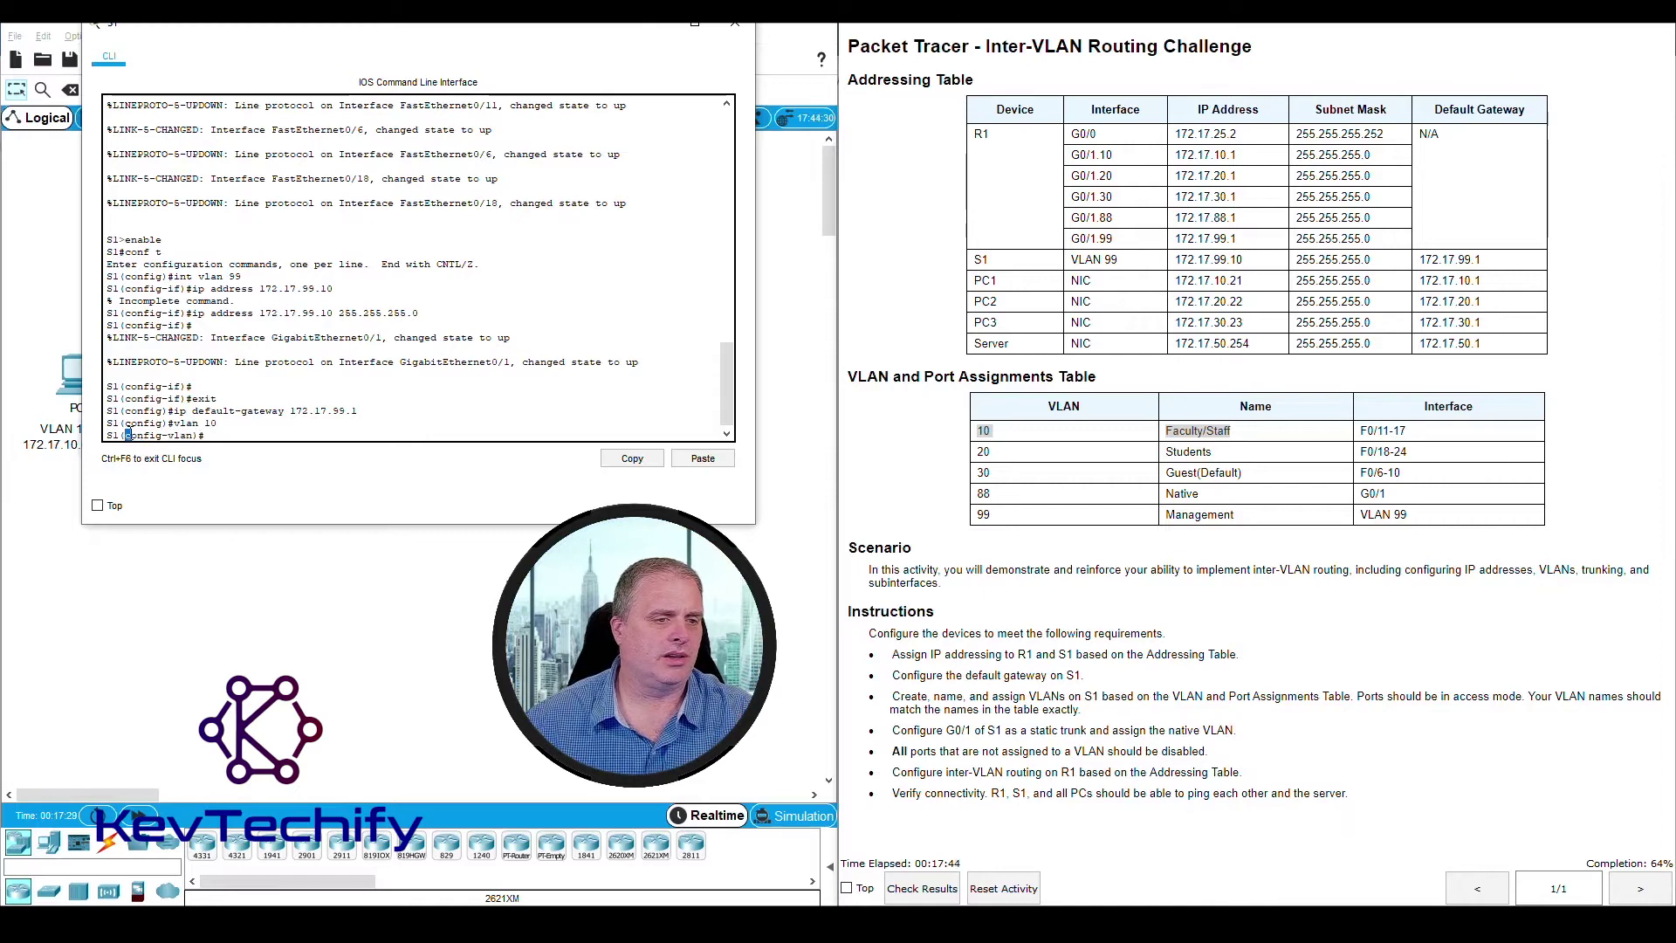
pyautogui.click(218, 435)
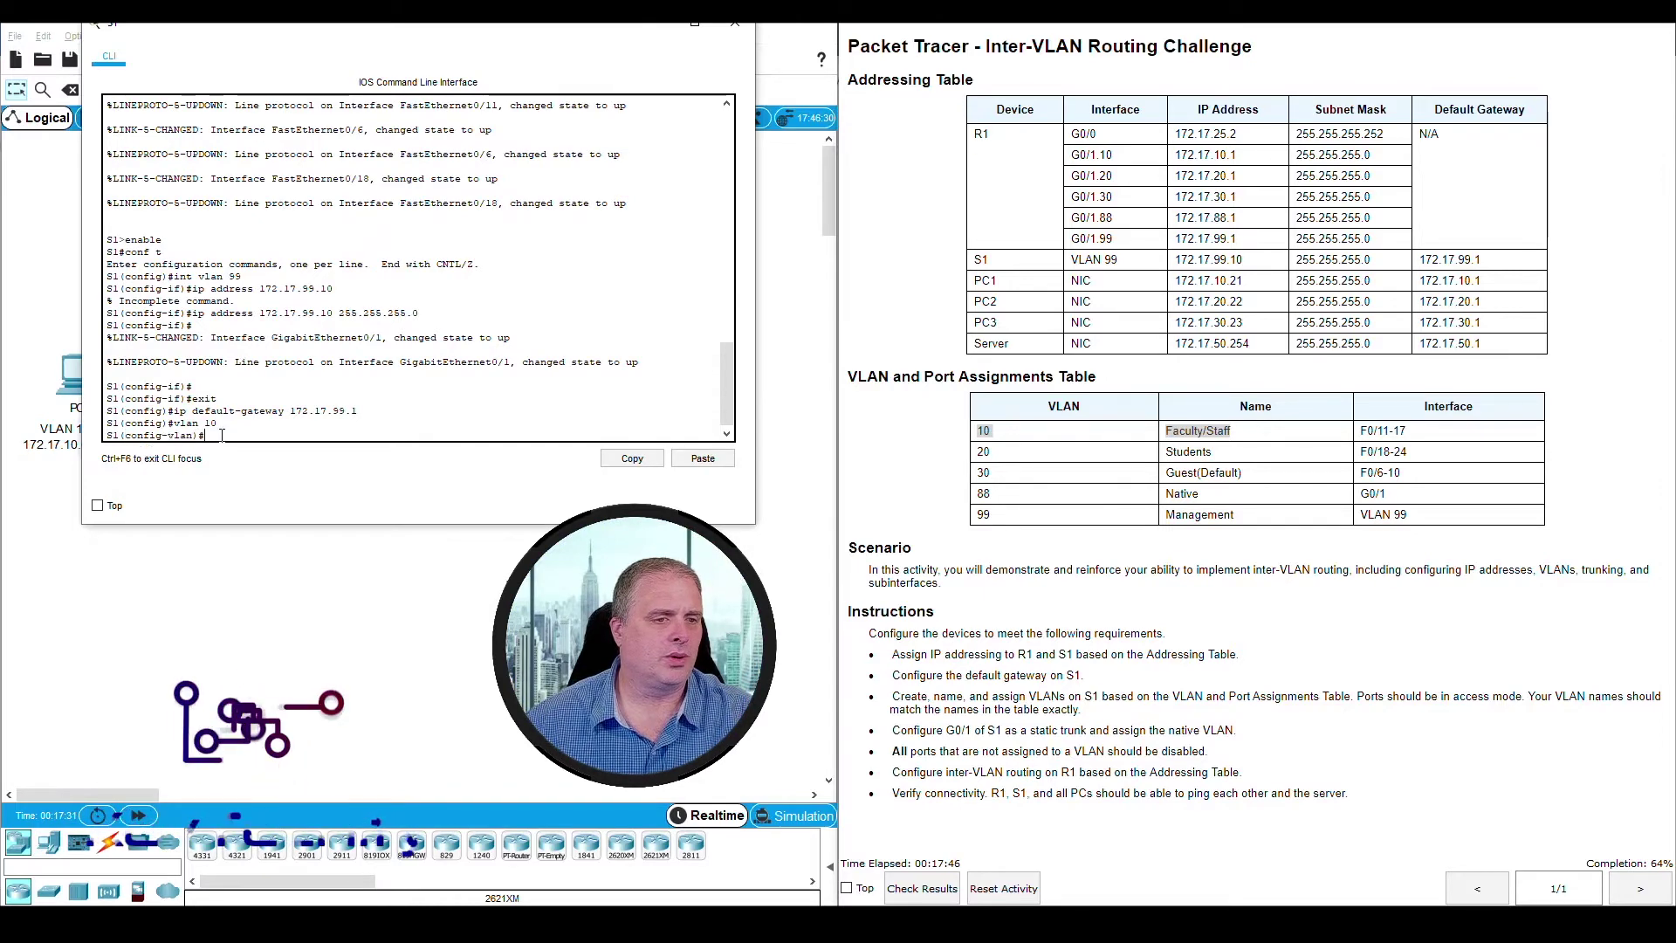
pyautogui.write('name ')
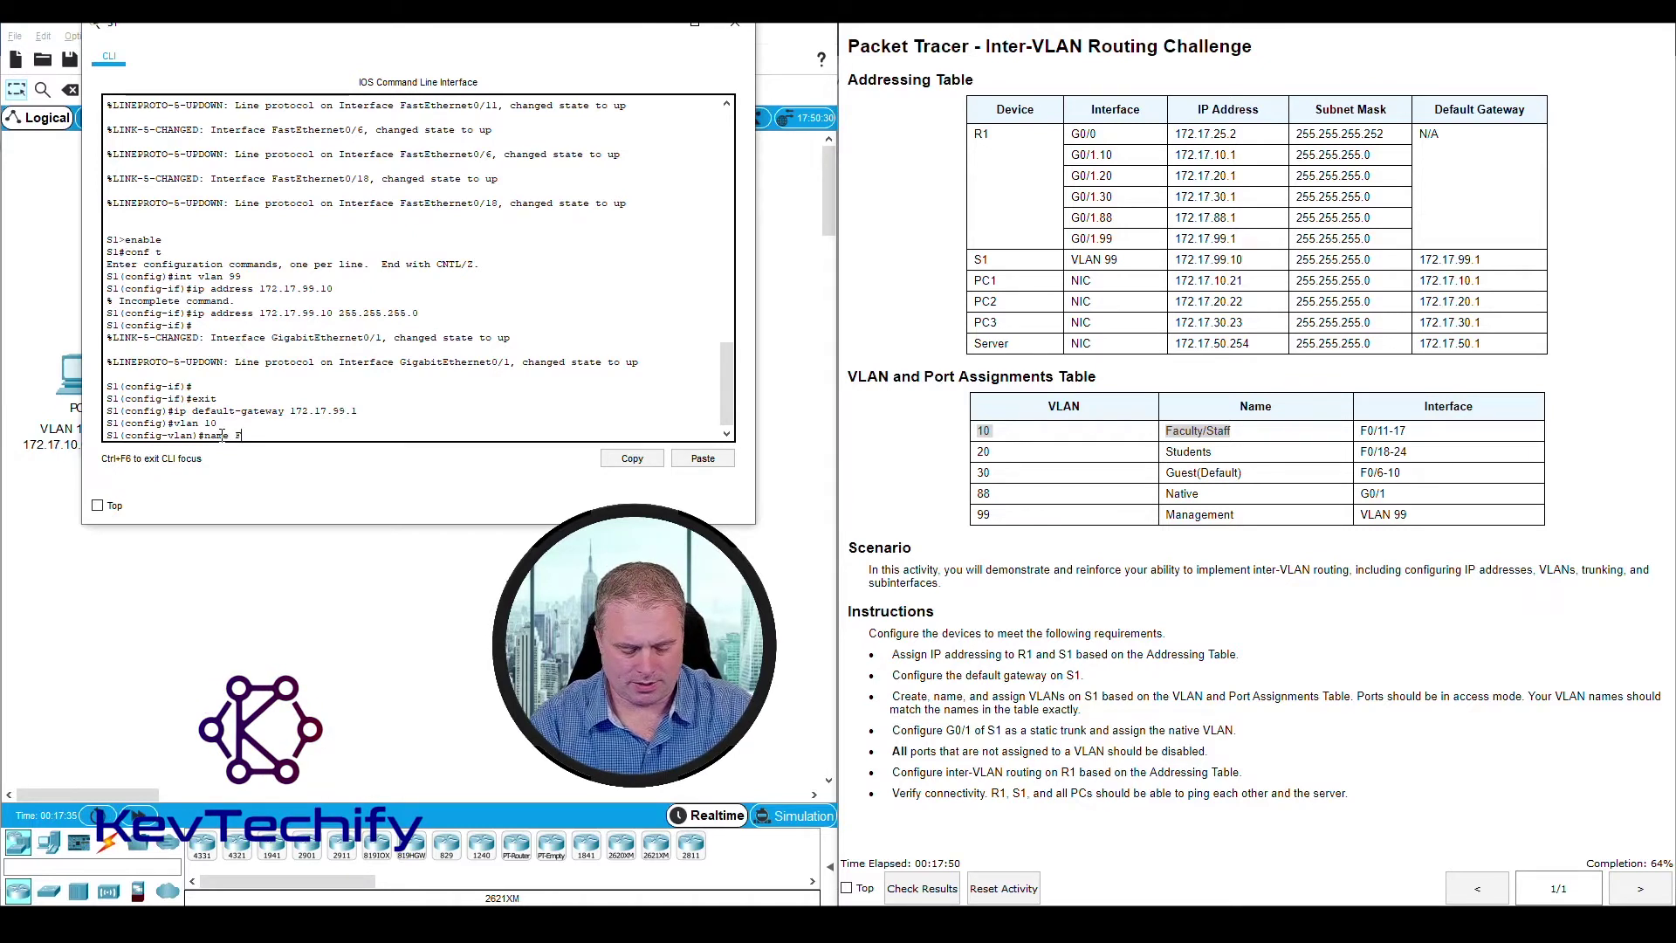
pyautogui.write('Faculty')
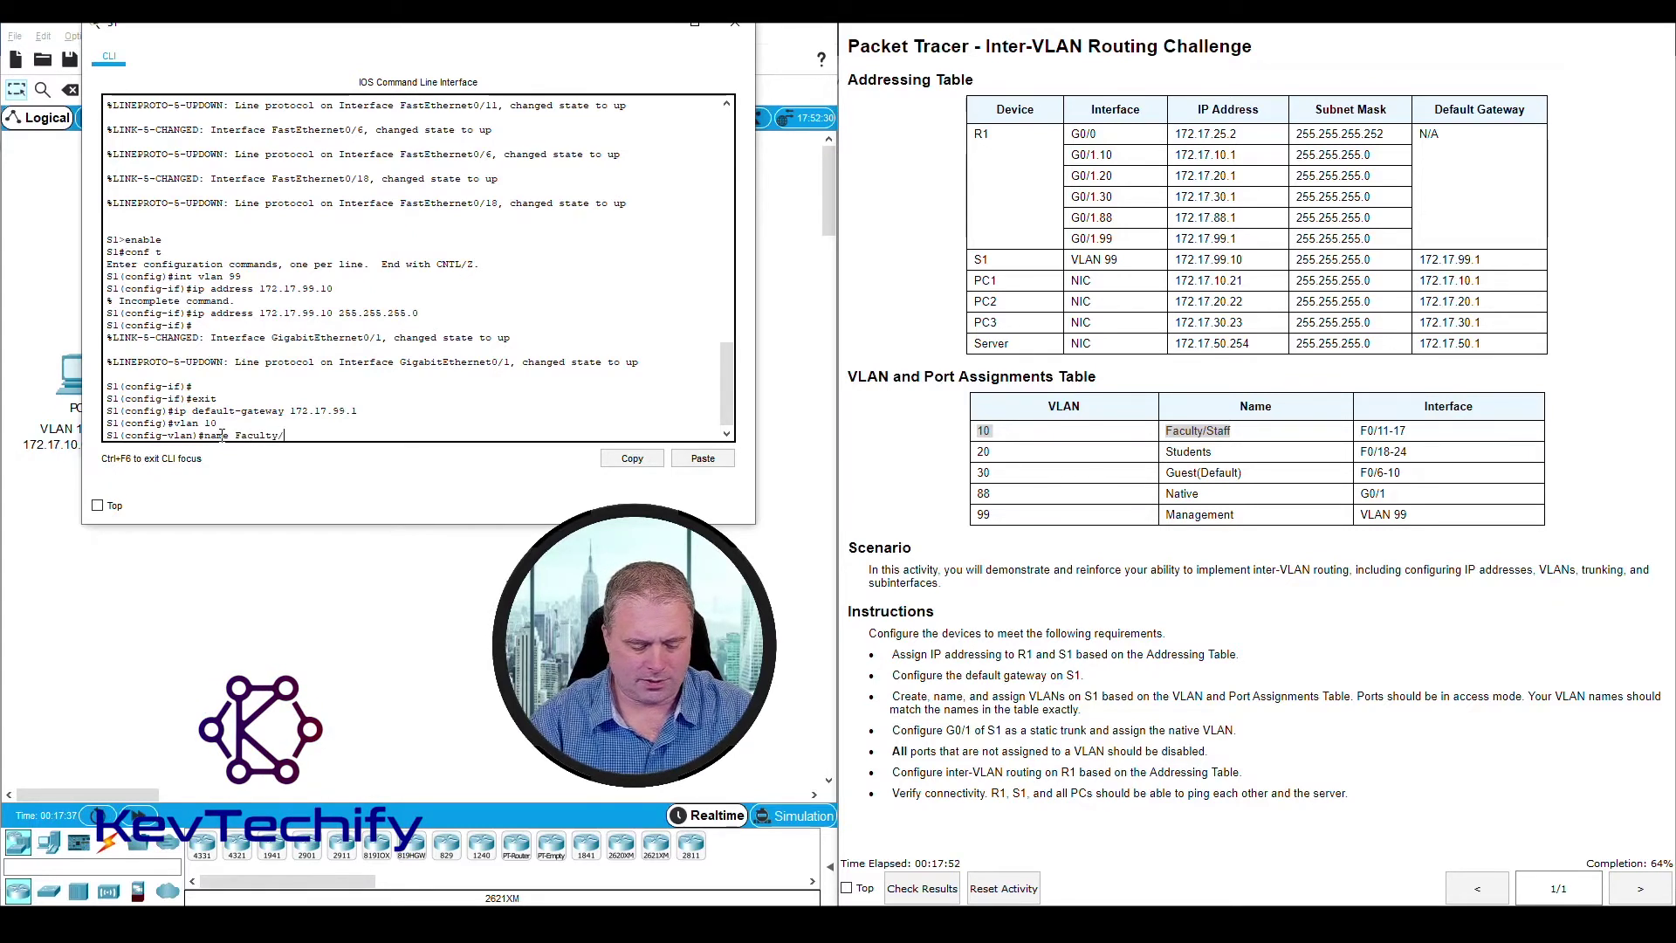
pyautogui.write('/Staf')
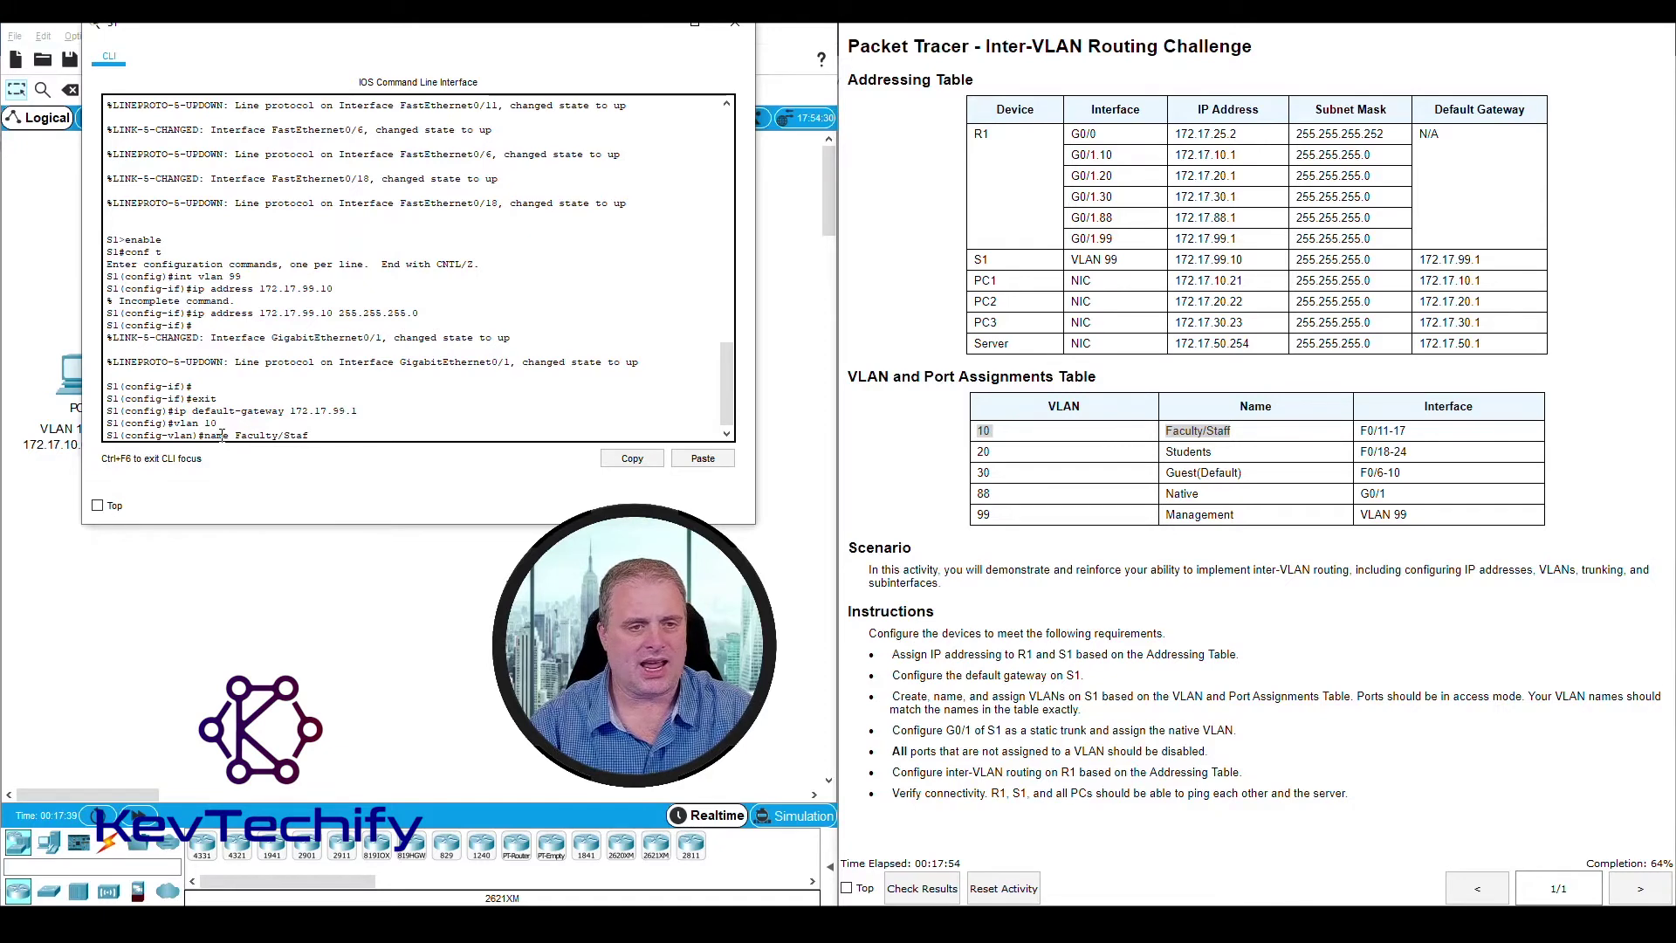
pyautogui.write('f')
pyautogui.press('Return')
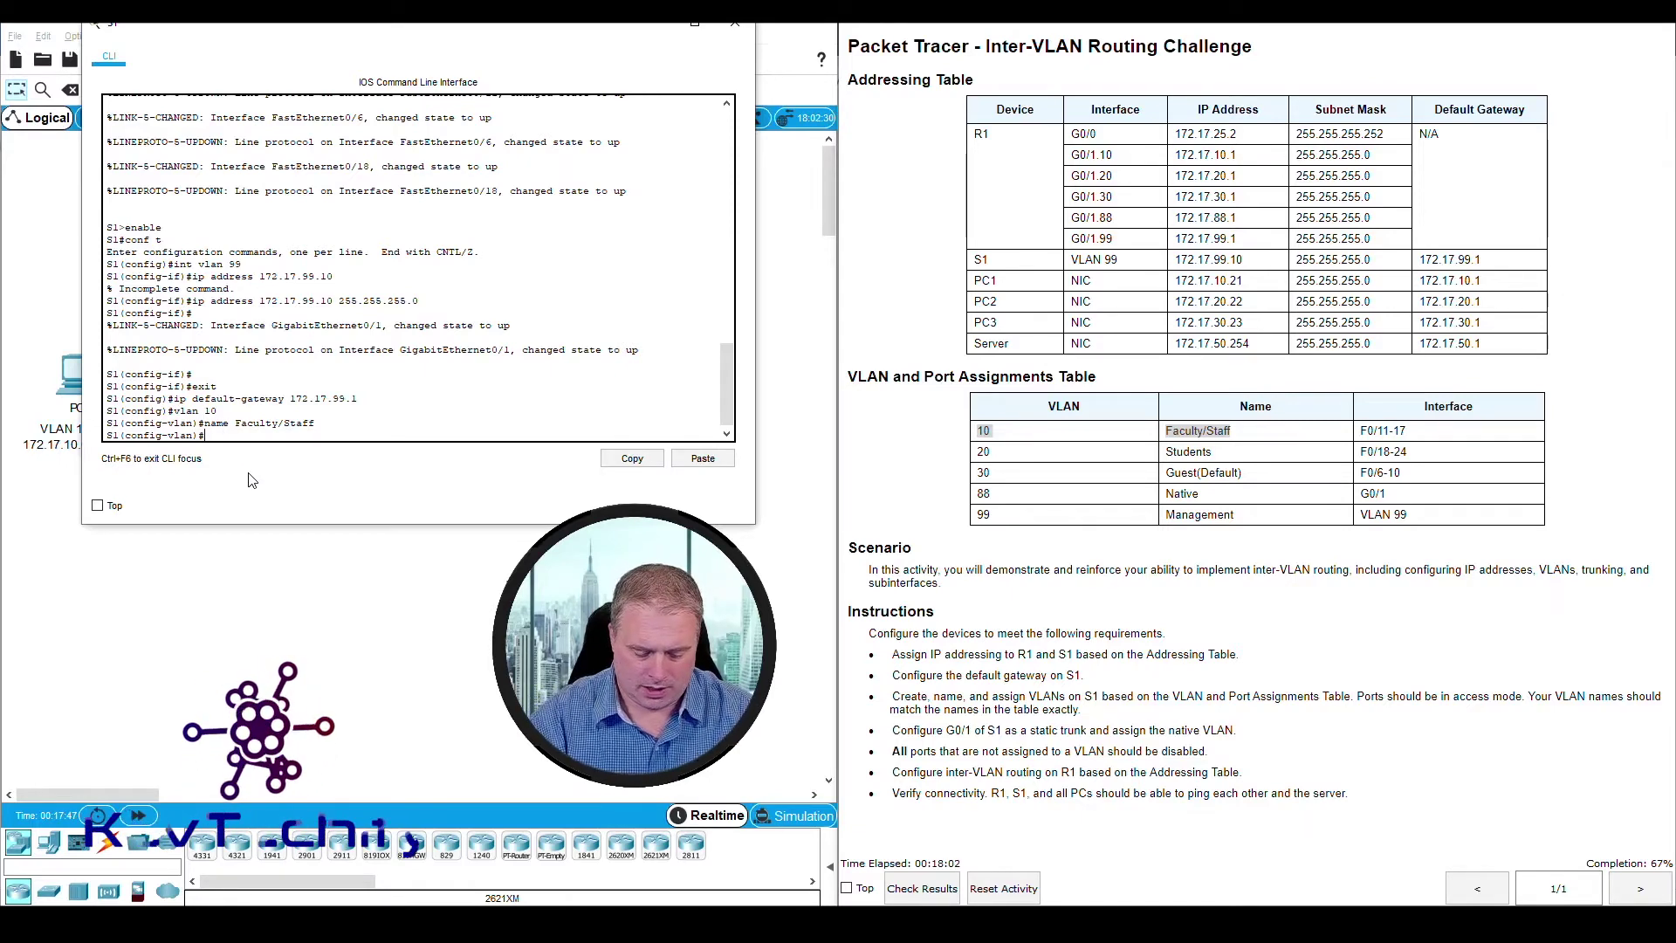
# Create VLAN 20 on S1 and name it Students
pyautogui.write('vlan 20')
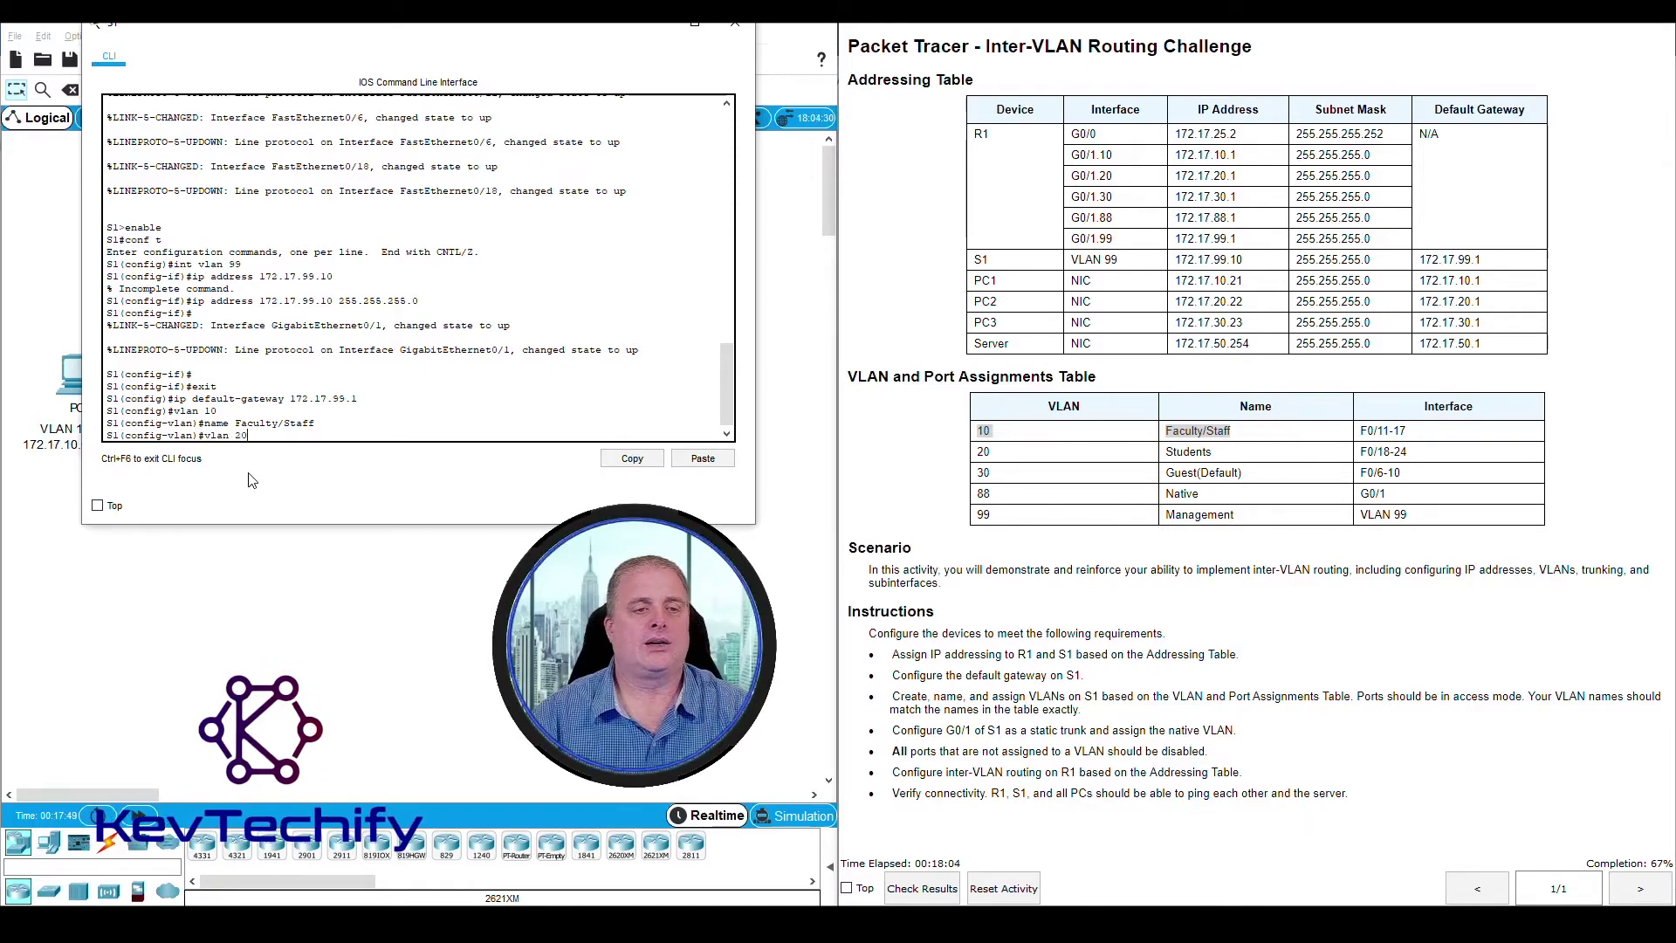
pyautogui.press('Return')
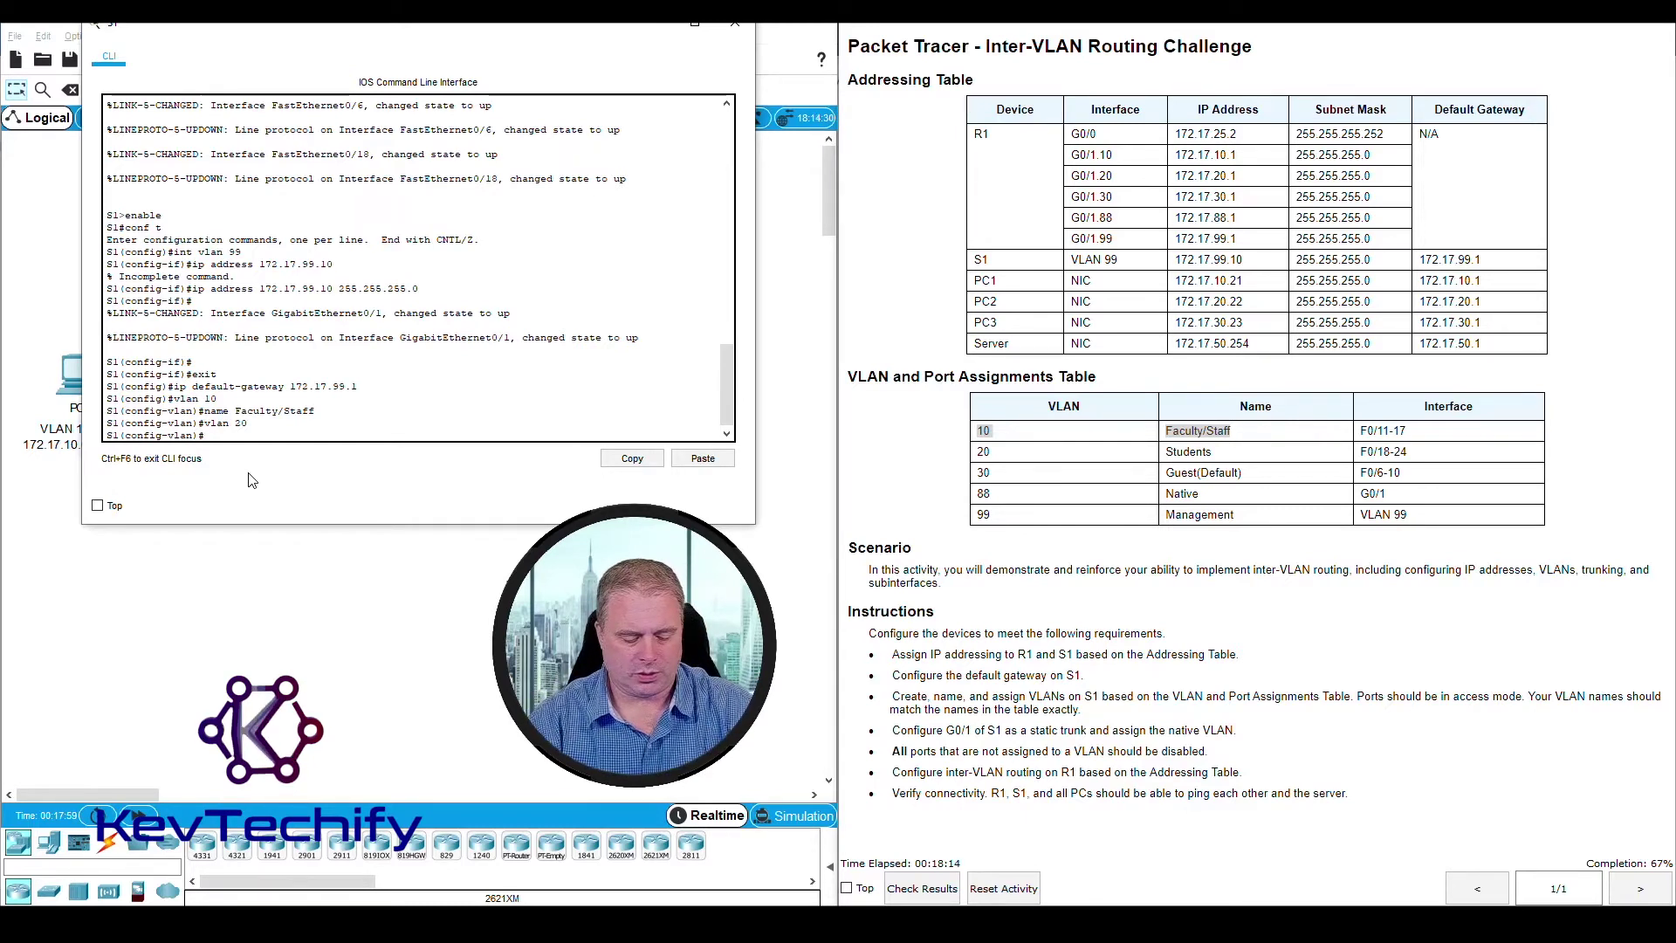
pyautogui.write('name Students')
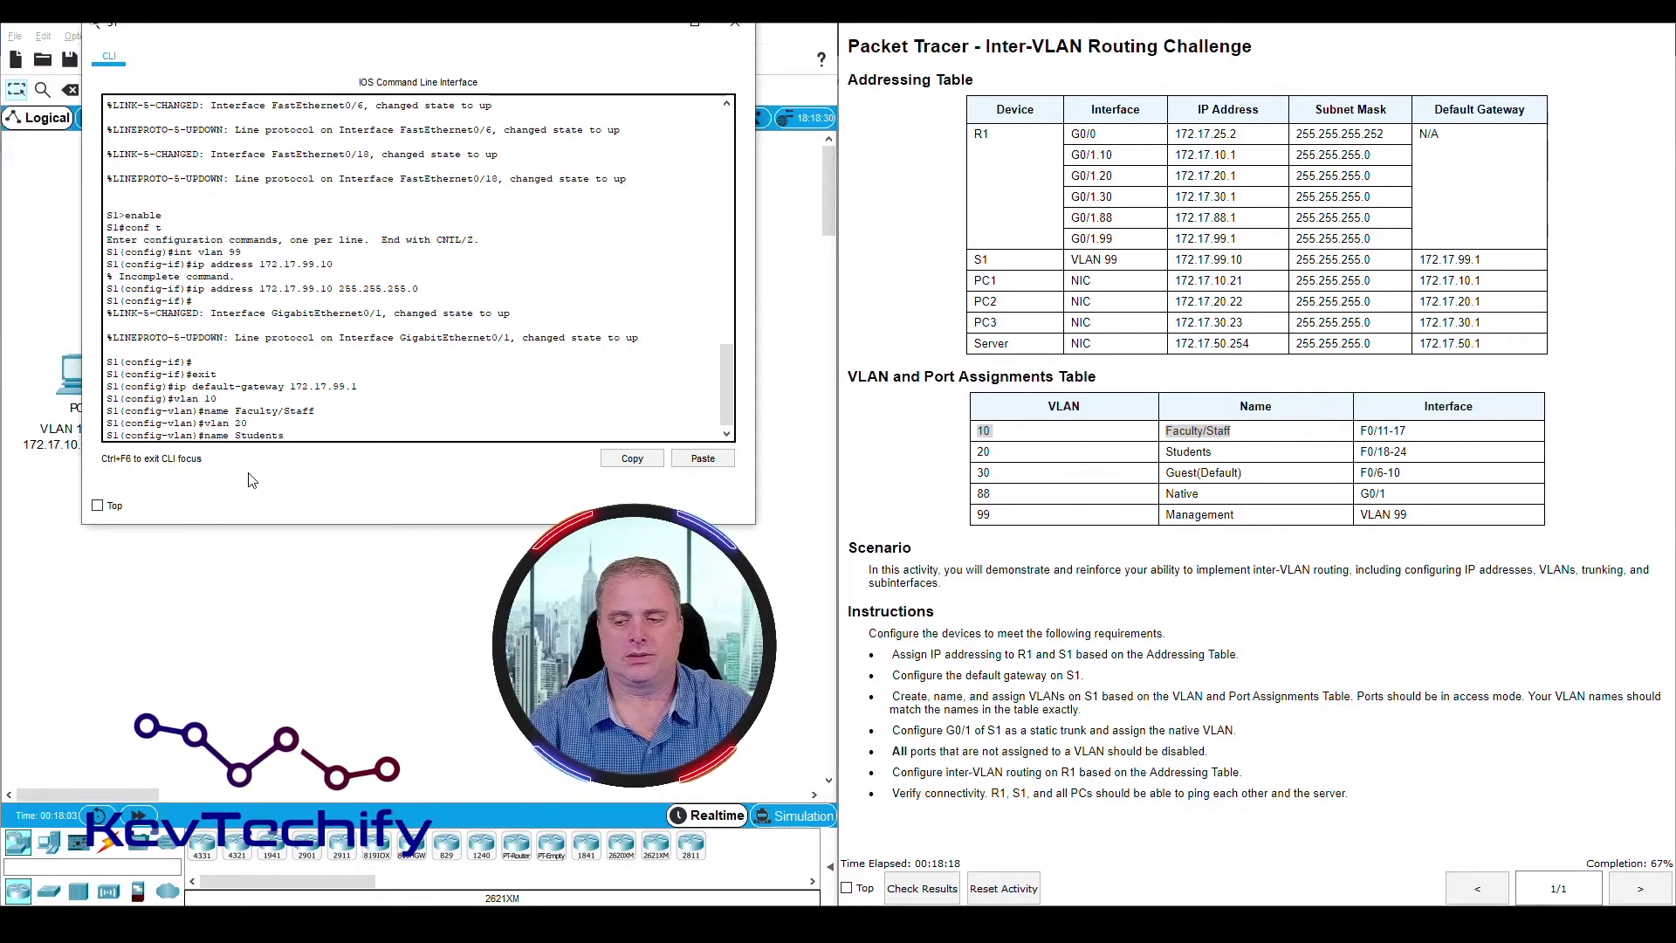
pyautogui.press('Return')
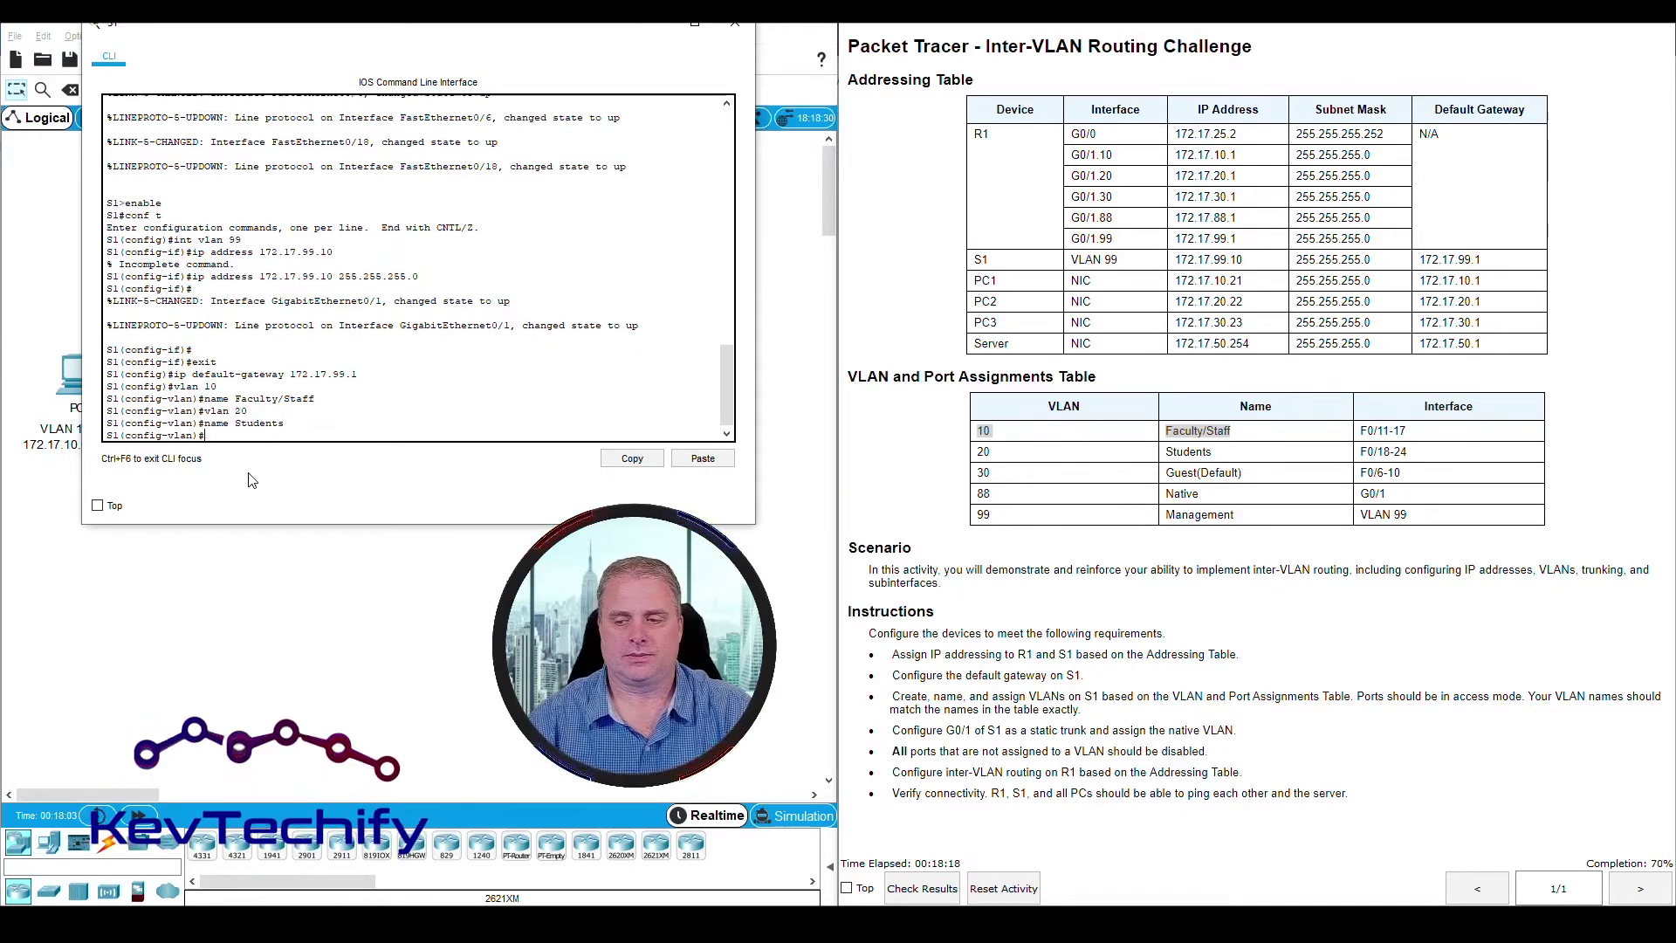
# Create VLAN 30 on S1 and enter its VLAN configuration mode
pyautogui.write('vla')
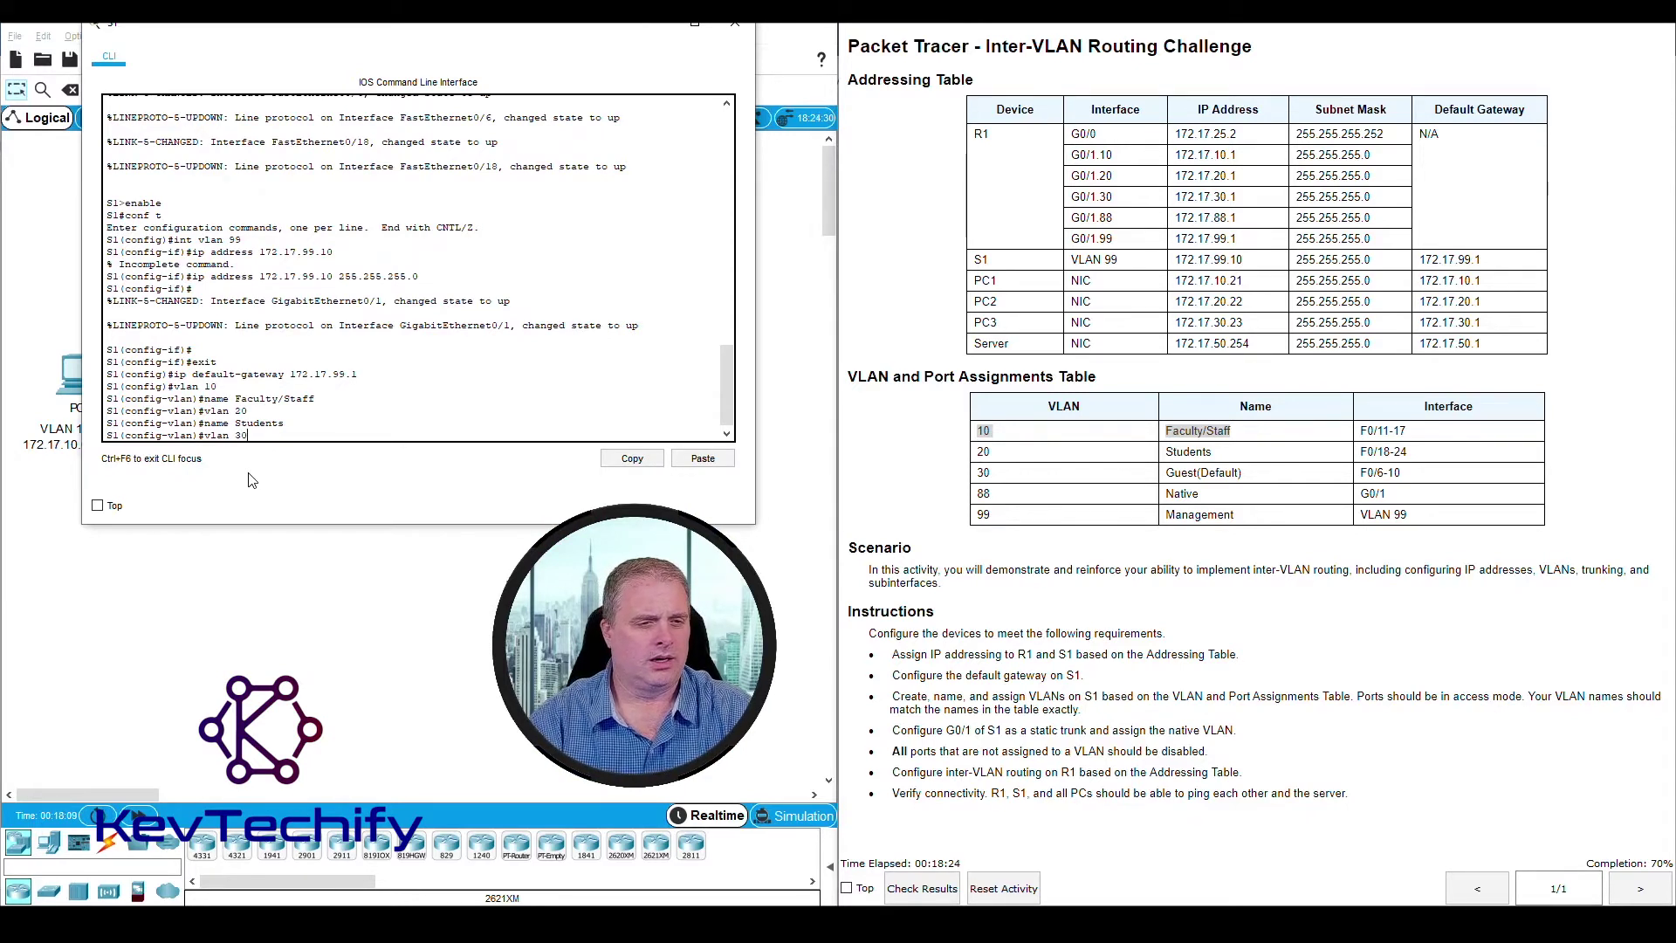
pyautogui.write('n 30')
pyautogui.press('Return')
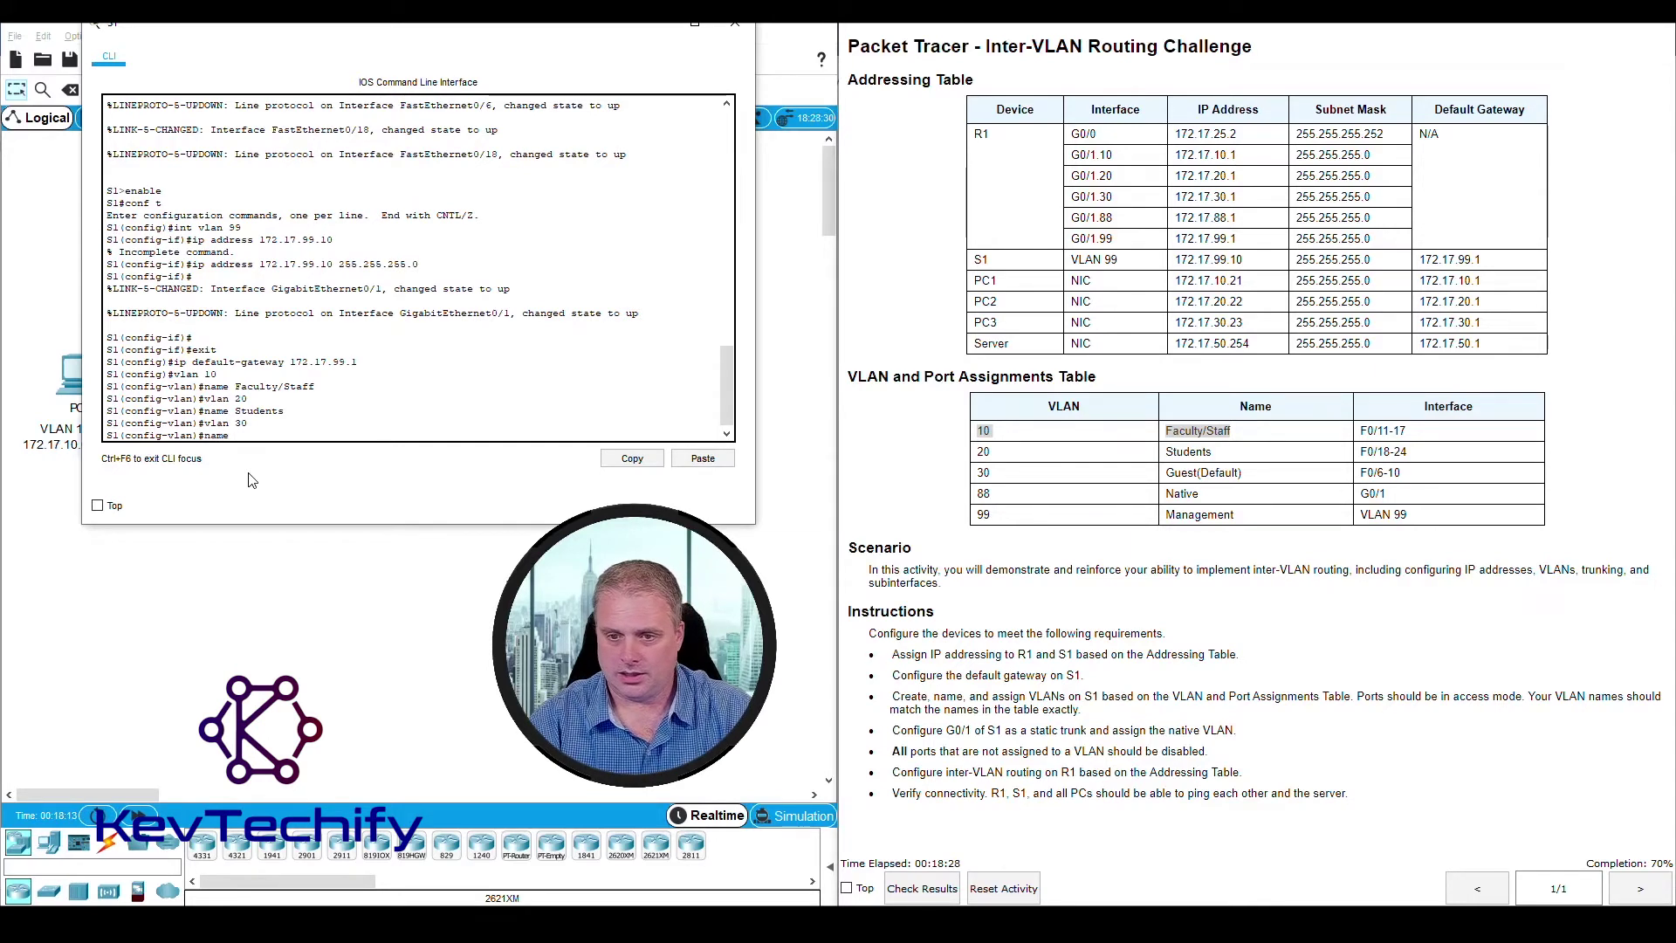
pyautogui.write('name Guesat')
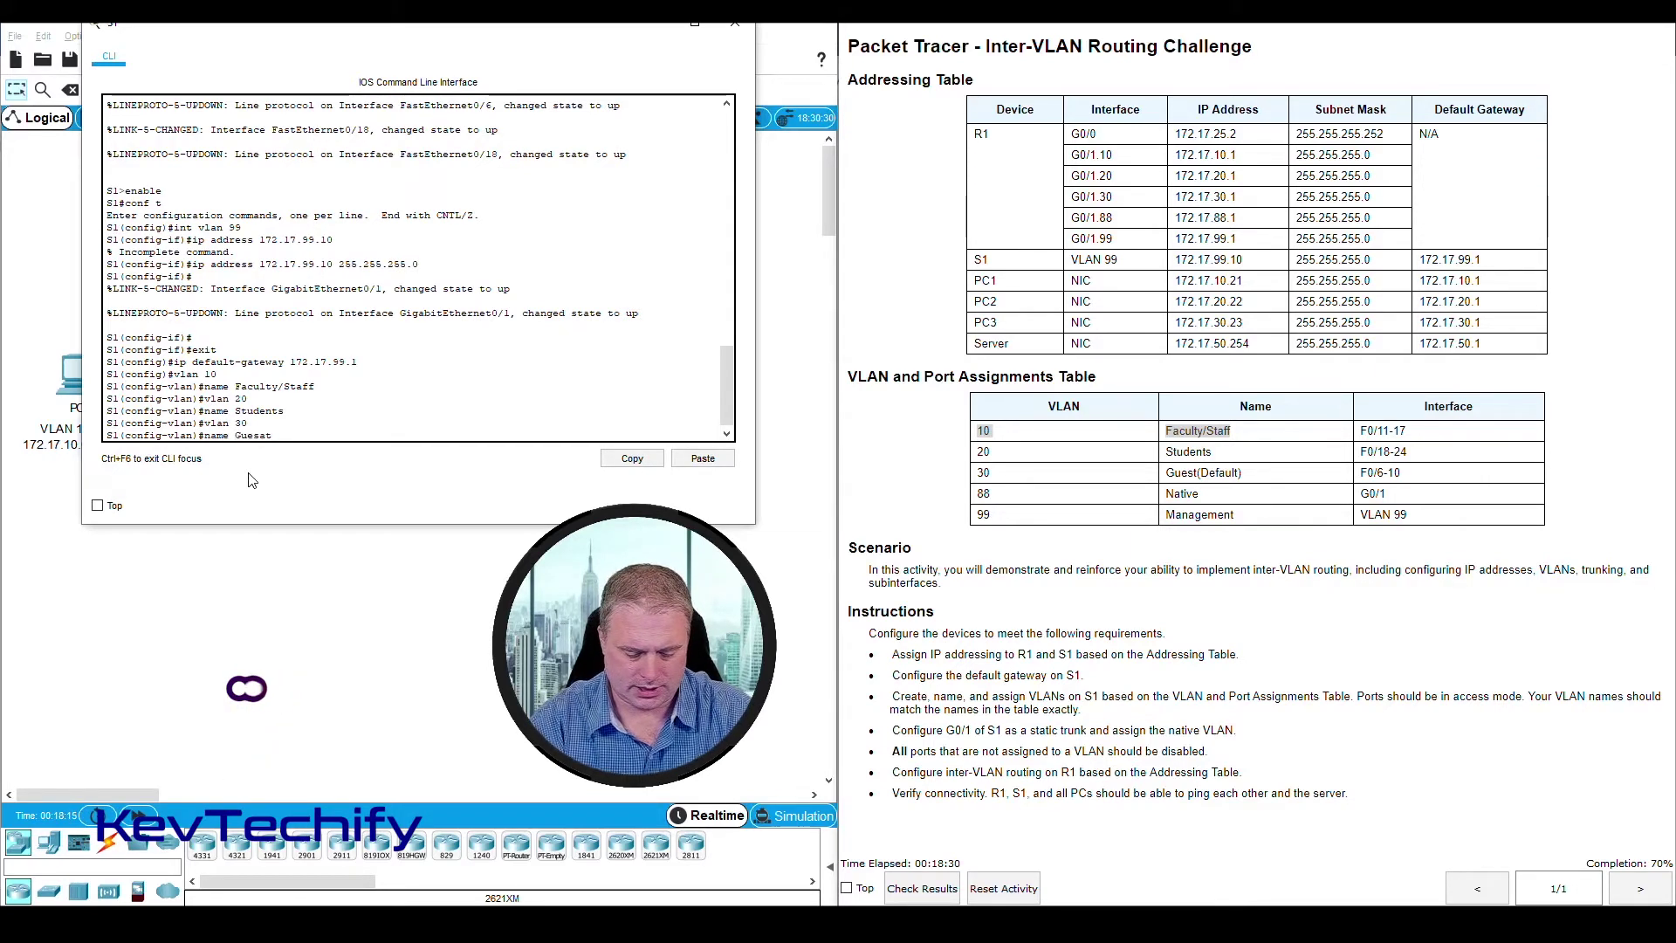
pyautogui.write('(Def')
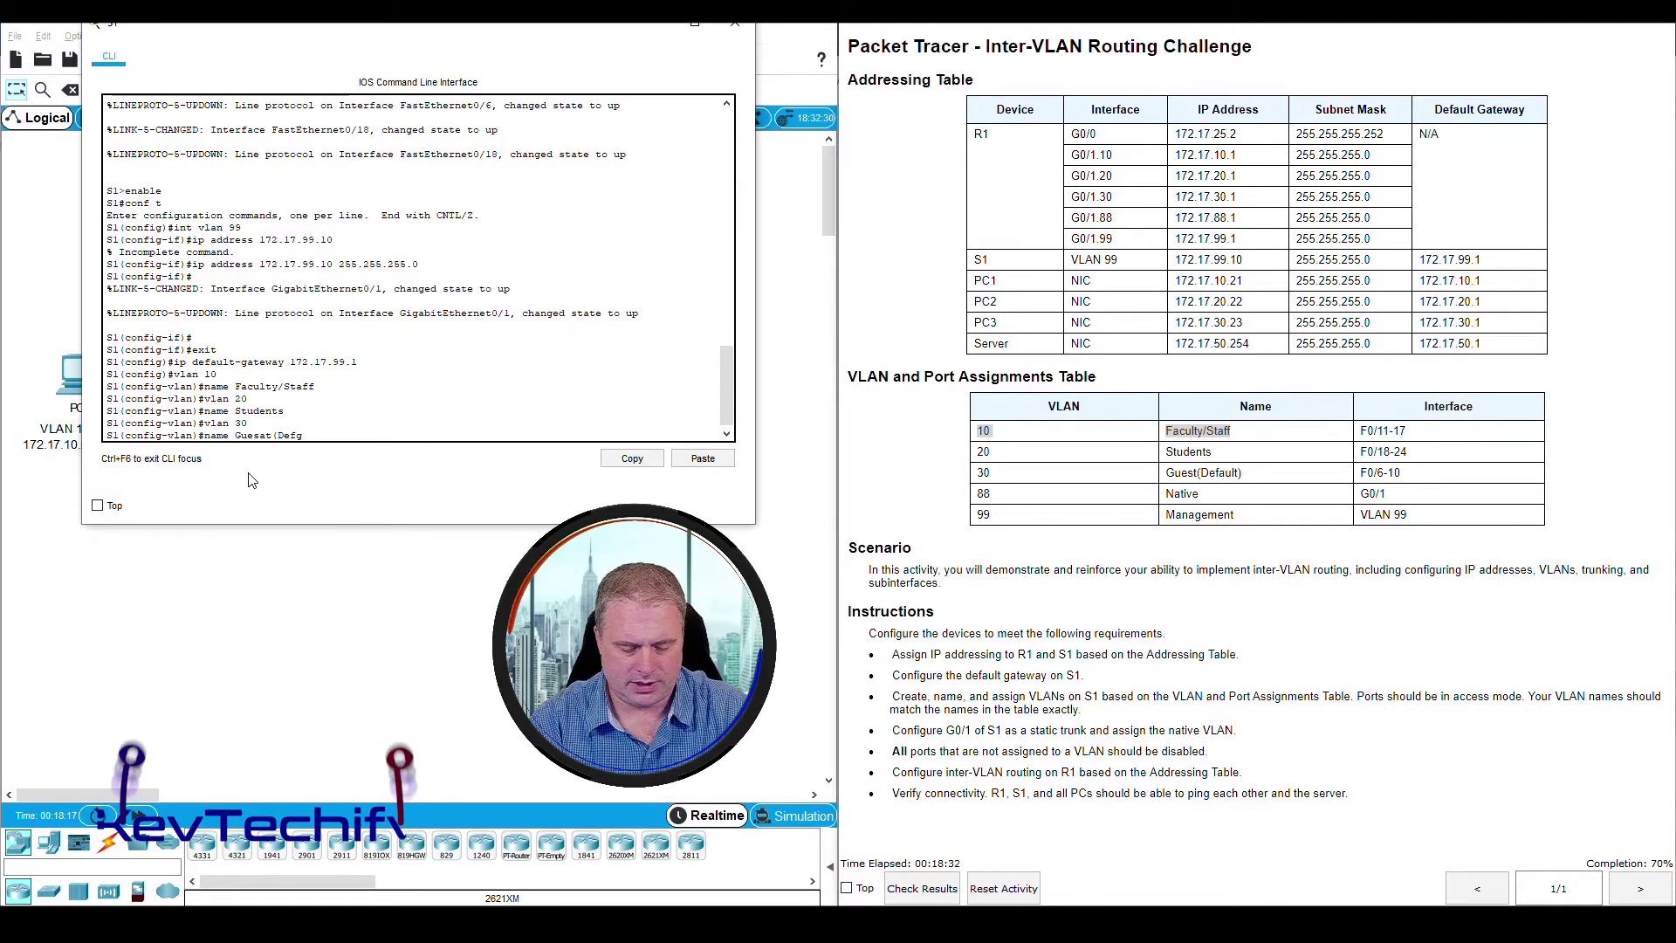
pyautogui.write('au')
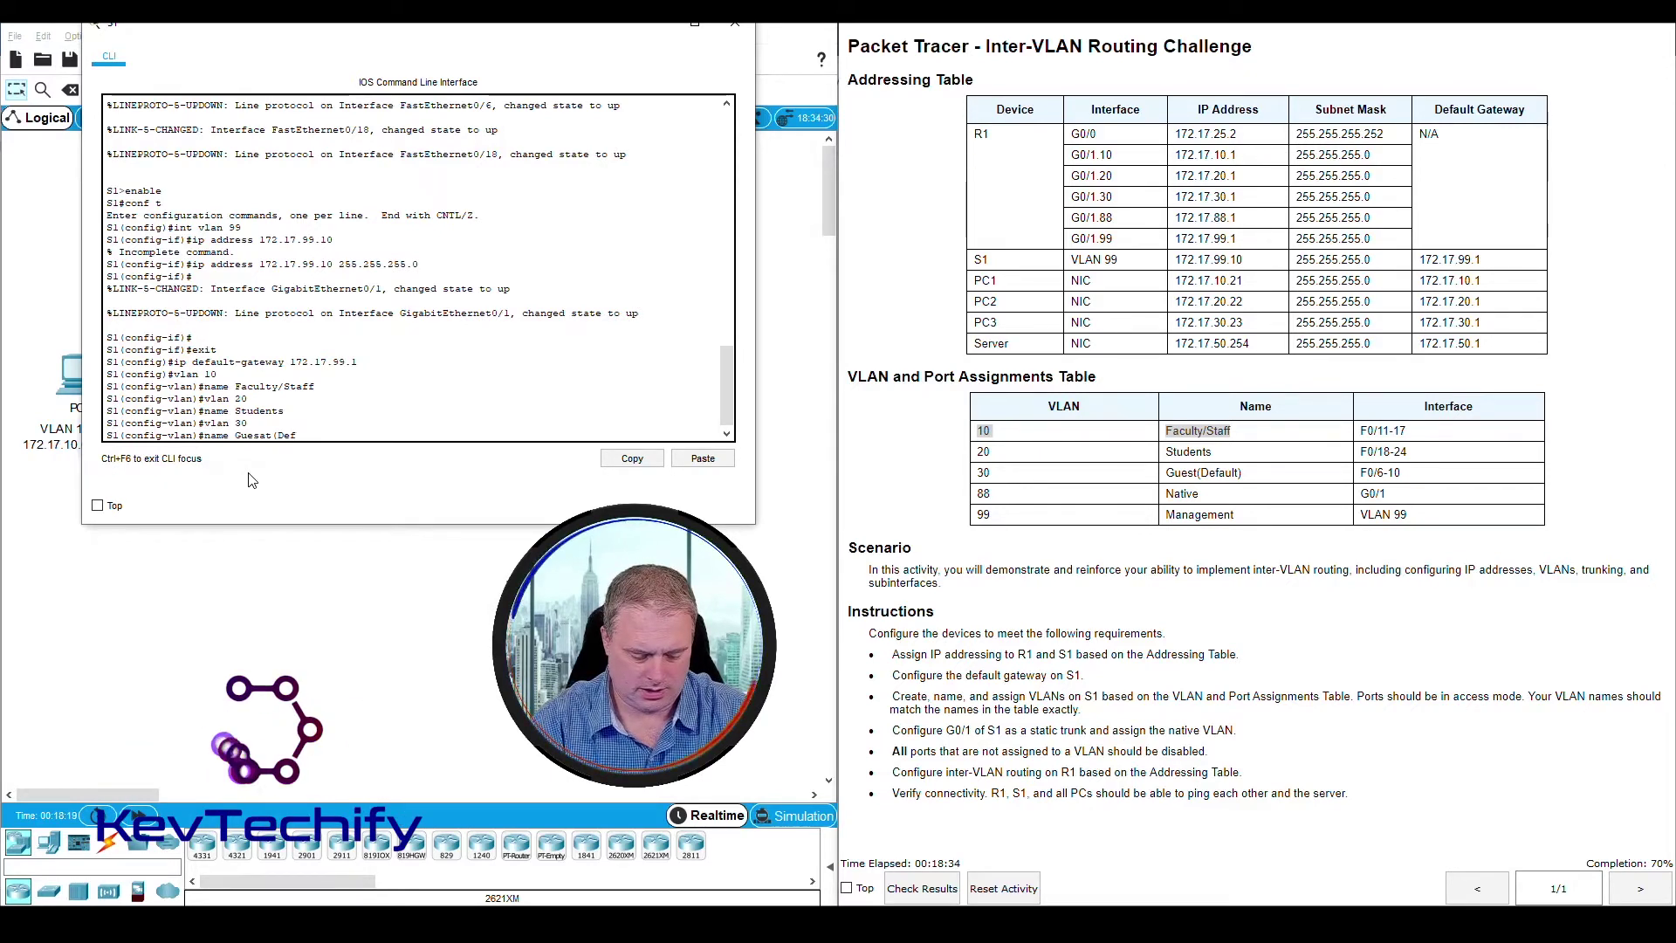
pyautogui.write('lt)')
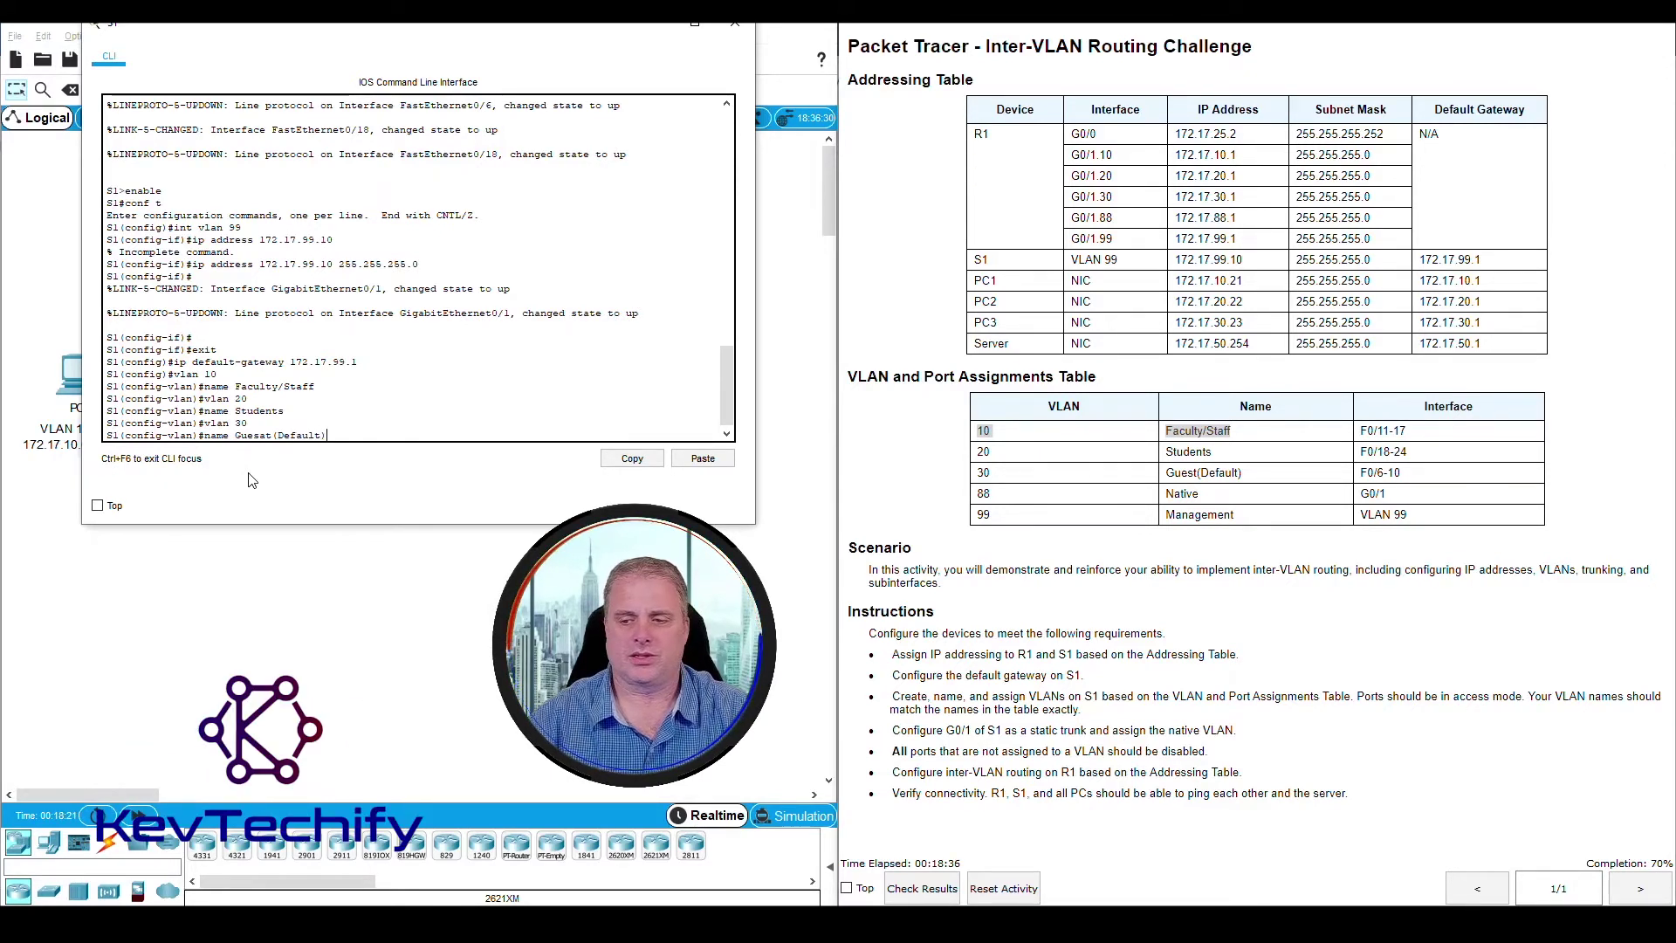
pyautogui.press('Return')
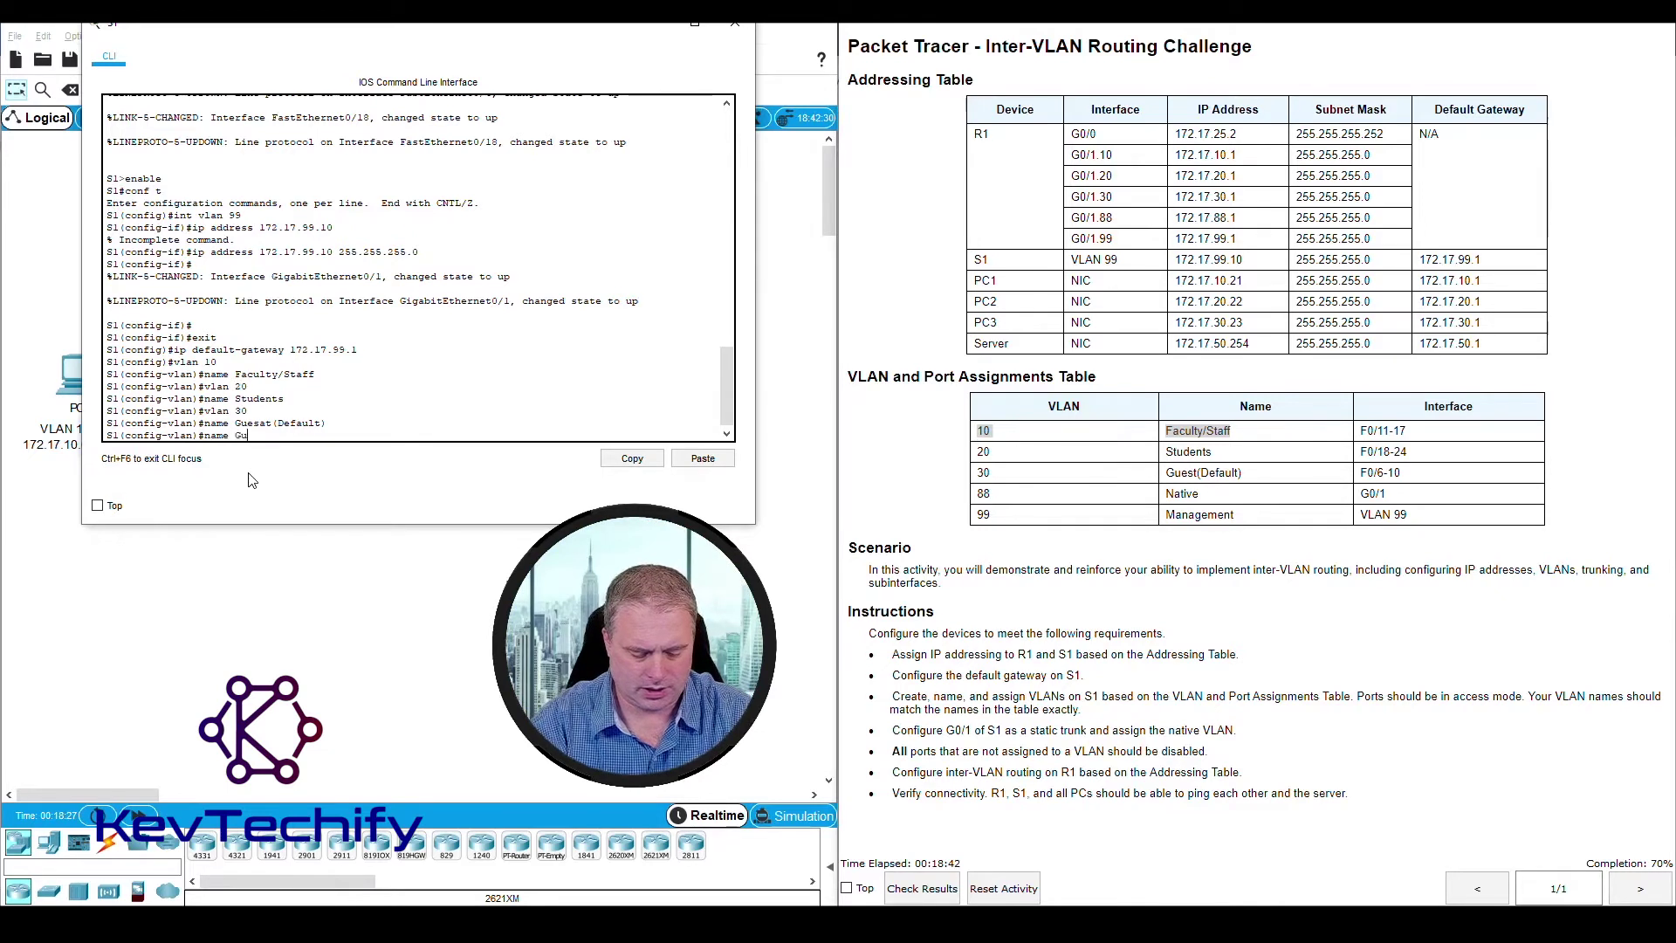
# Set VLAN 30's name to Guest(Default), exactly as written in the VLAN and Port Assignments Table
pyautogui.write('name Guest(De')
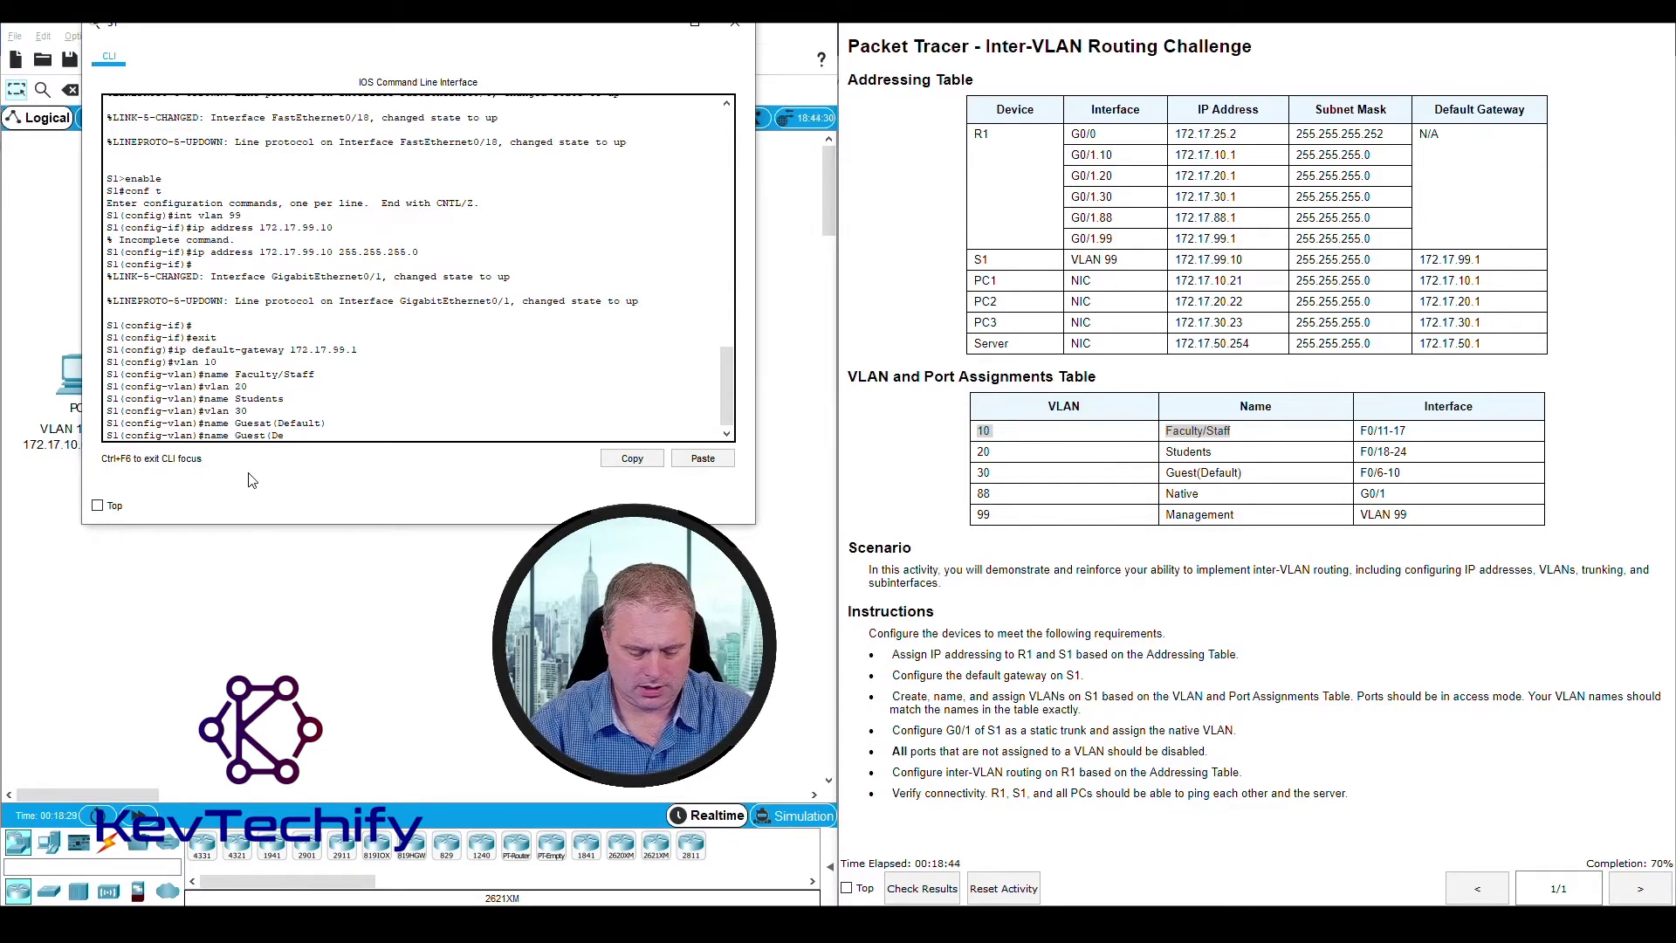
pyautogui.write('fault)')
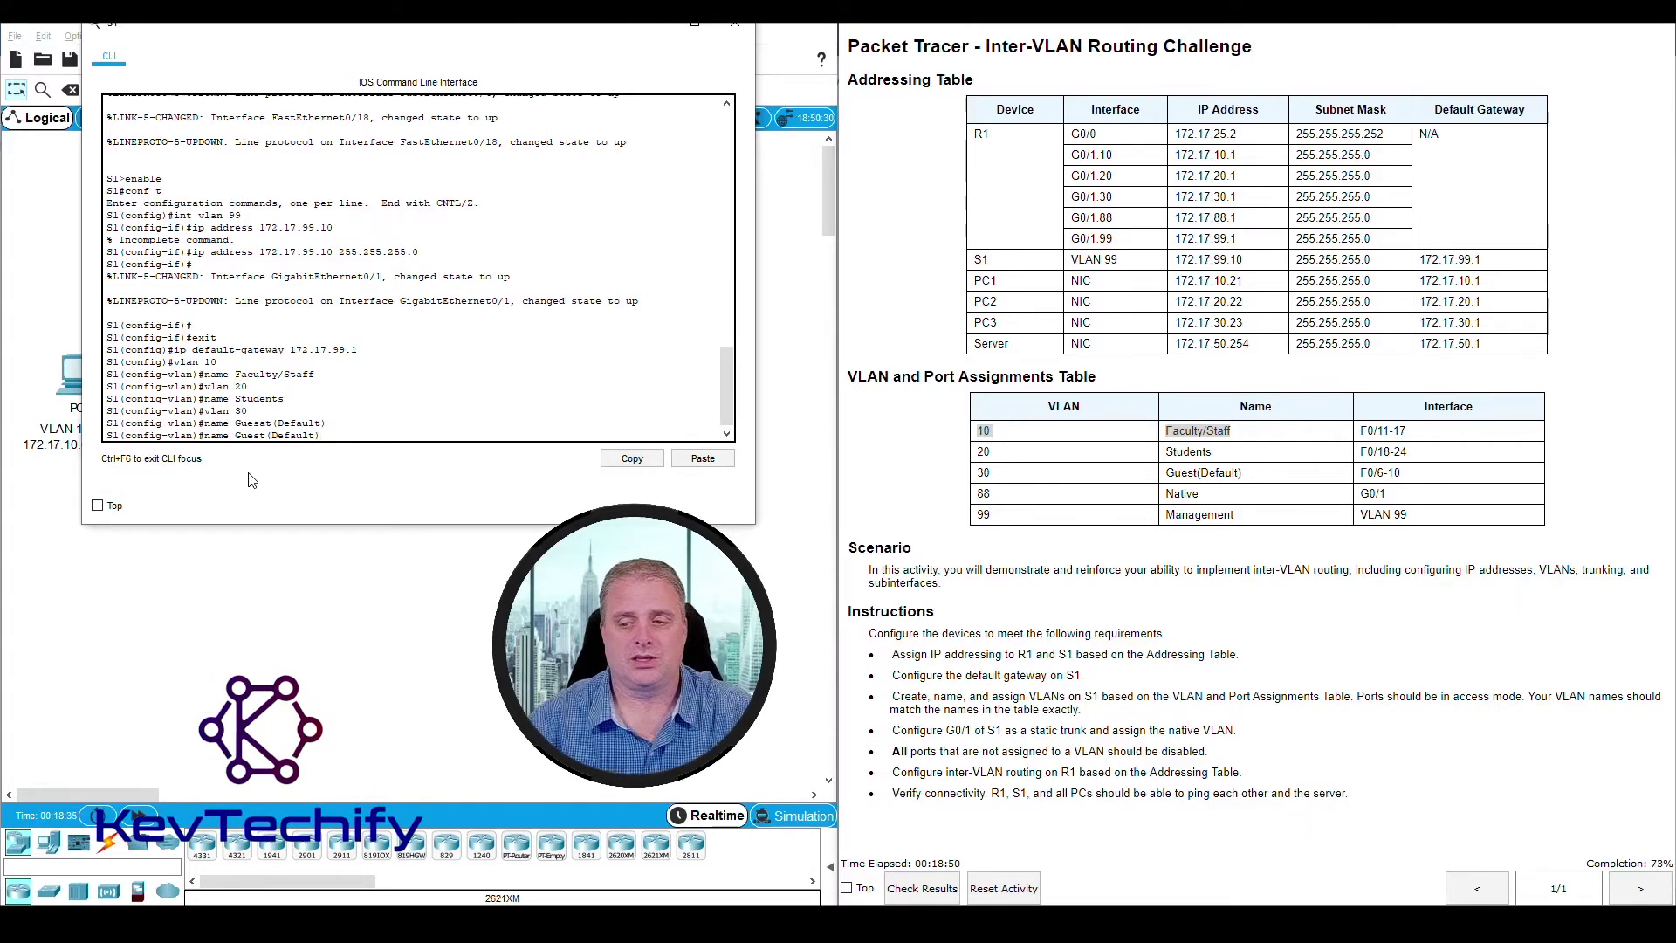
pyautogui.press('Return')
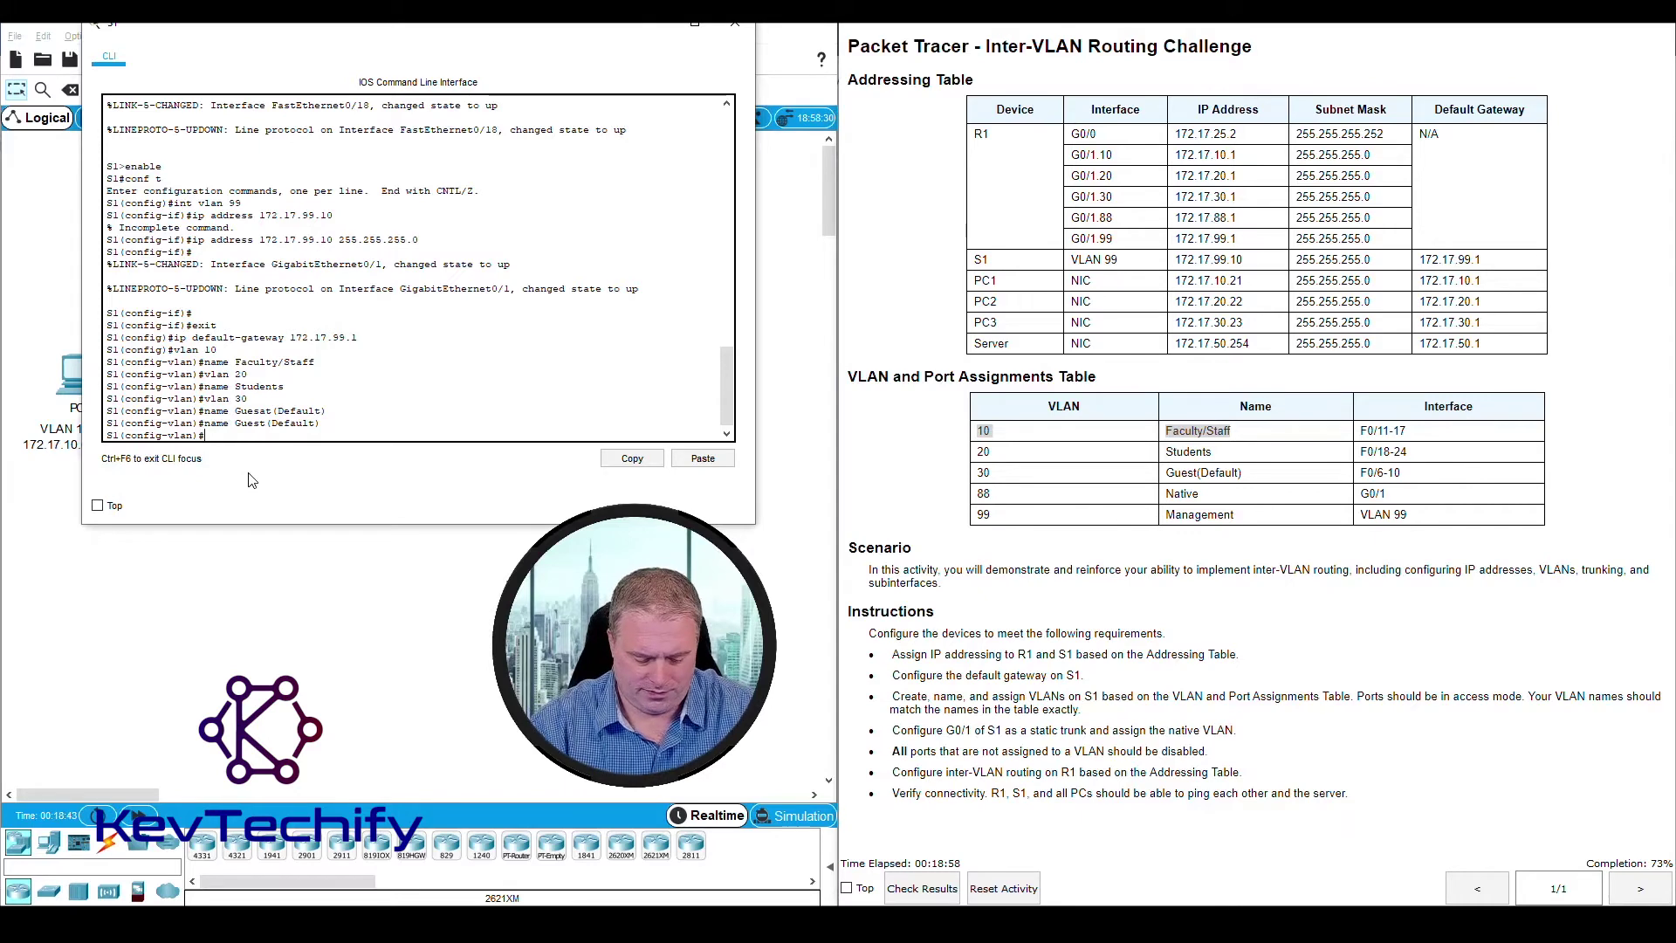
# Create VLAN 88 on S1 and name it Native
pyautogui.write('vlan 88')
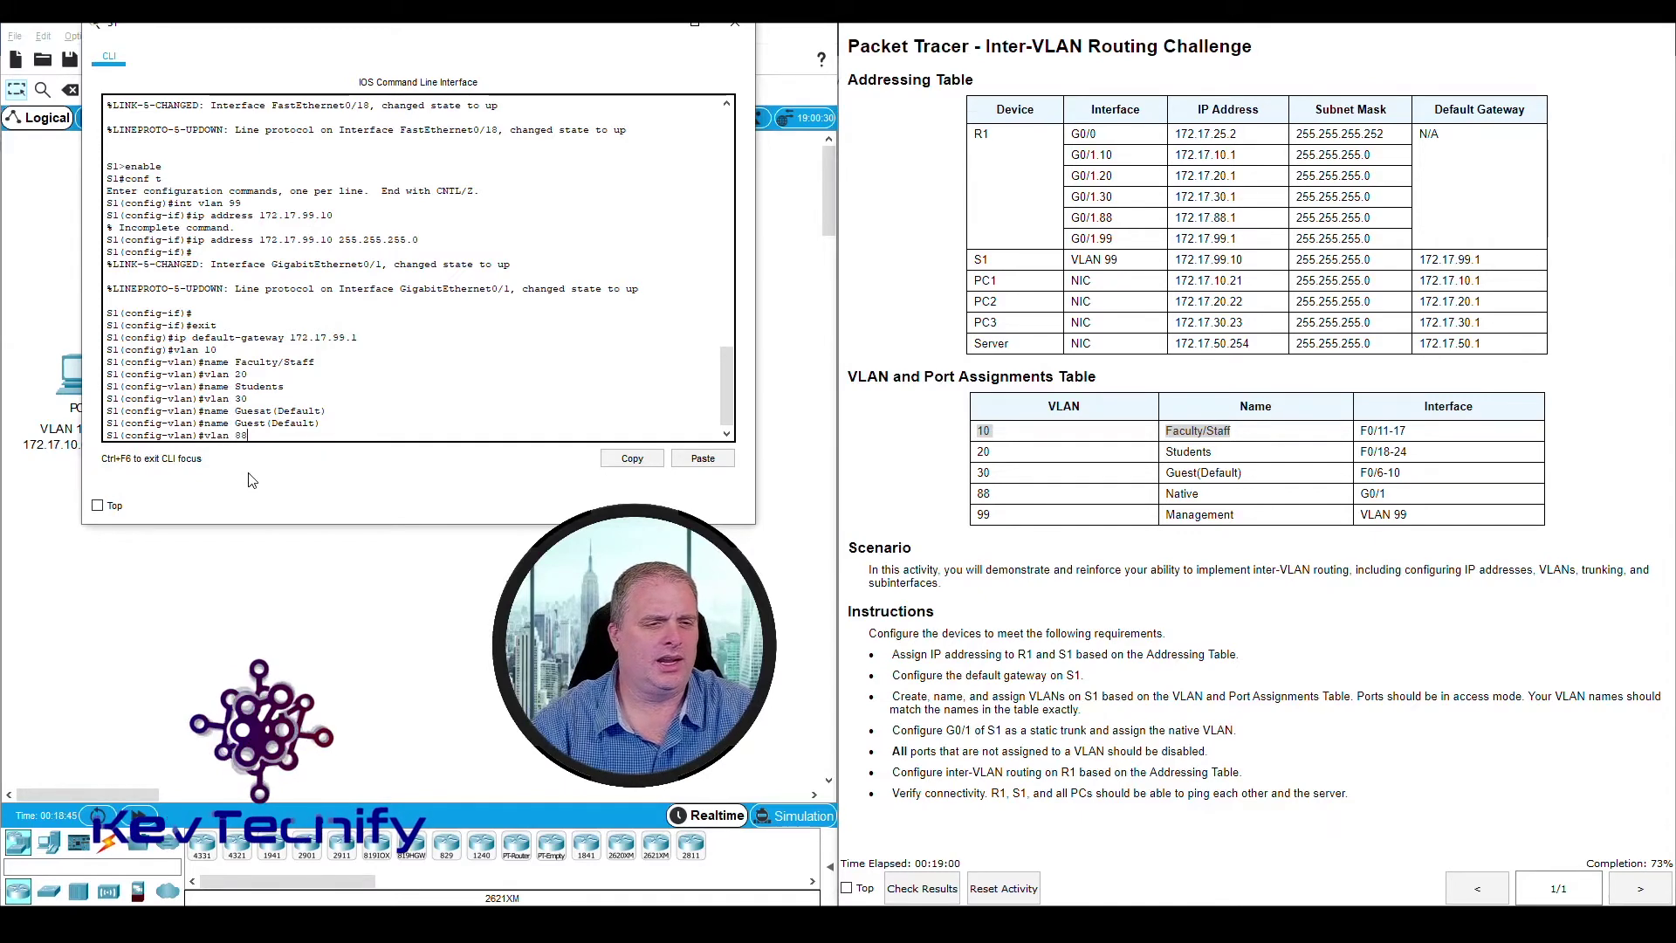
pyautogui.press('Return')
pyautogui.write('name ')
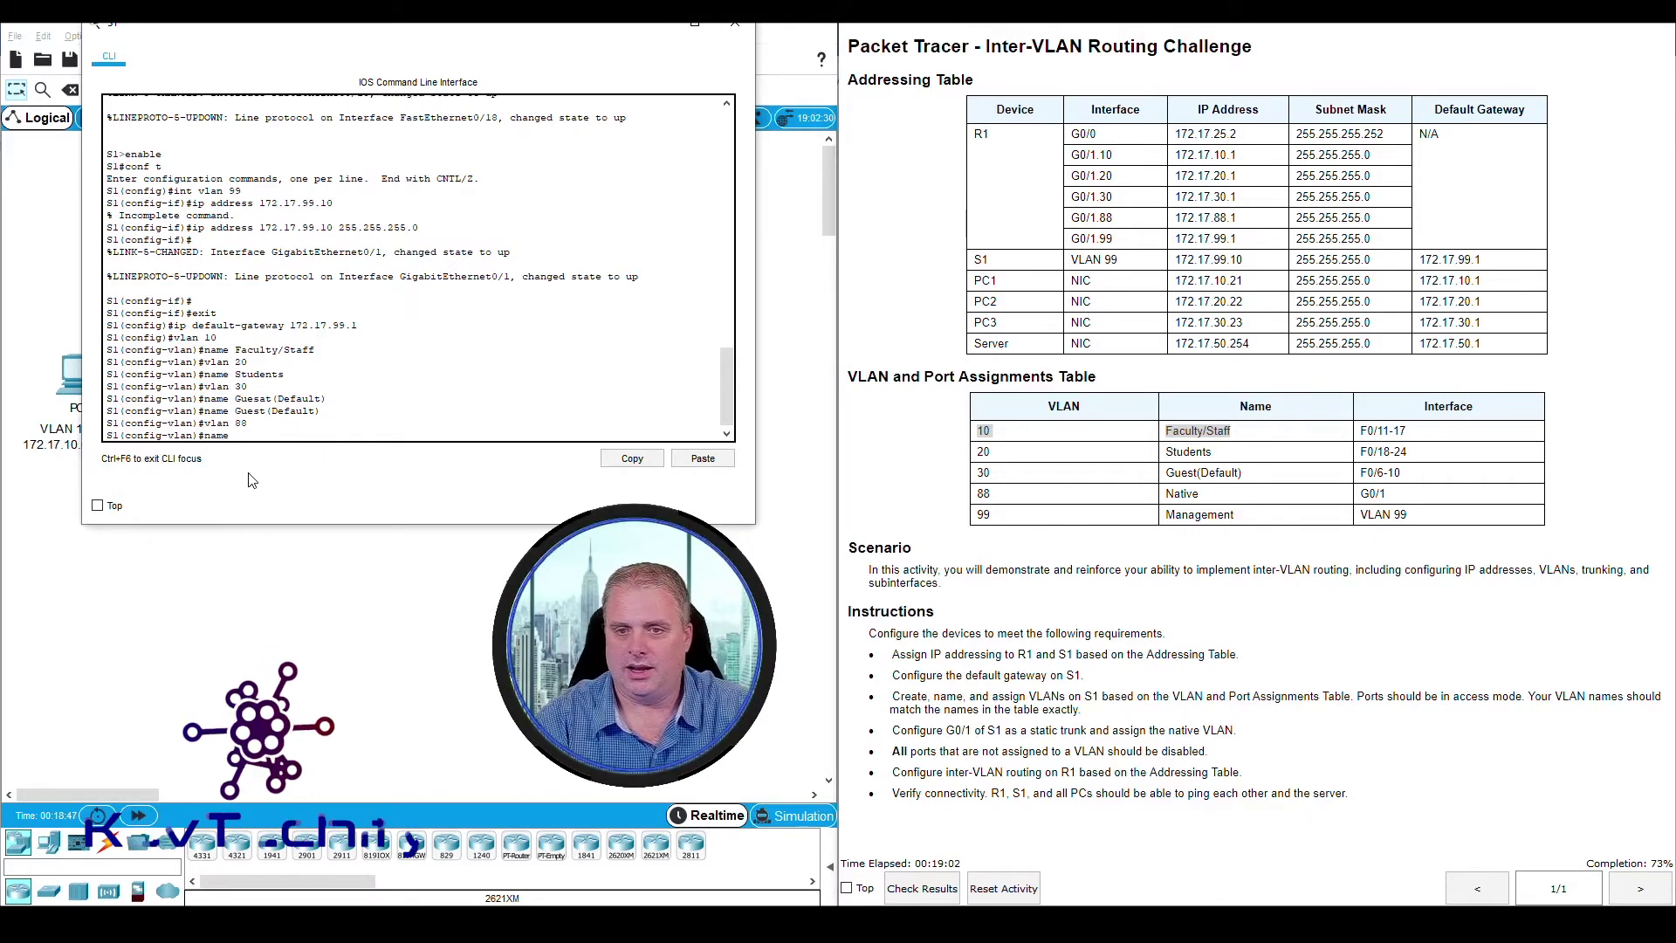
pyautogui.write('Native')
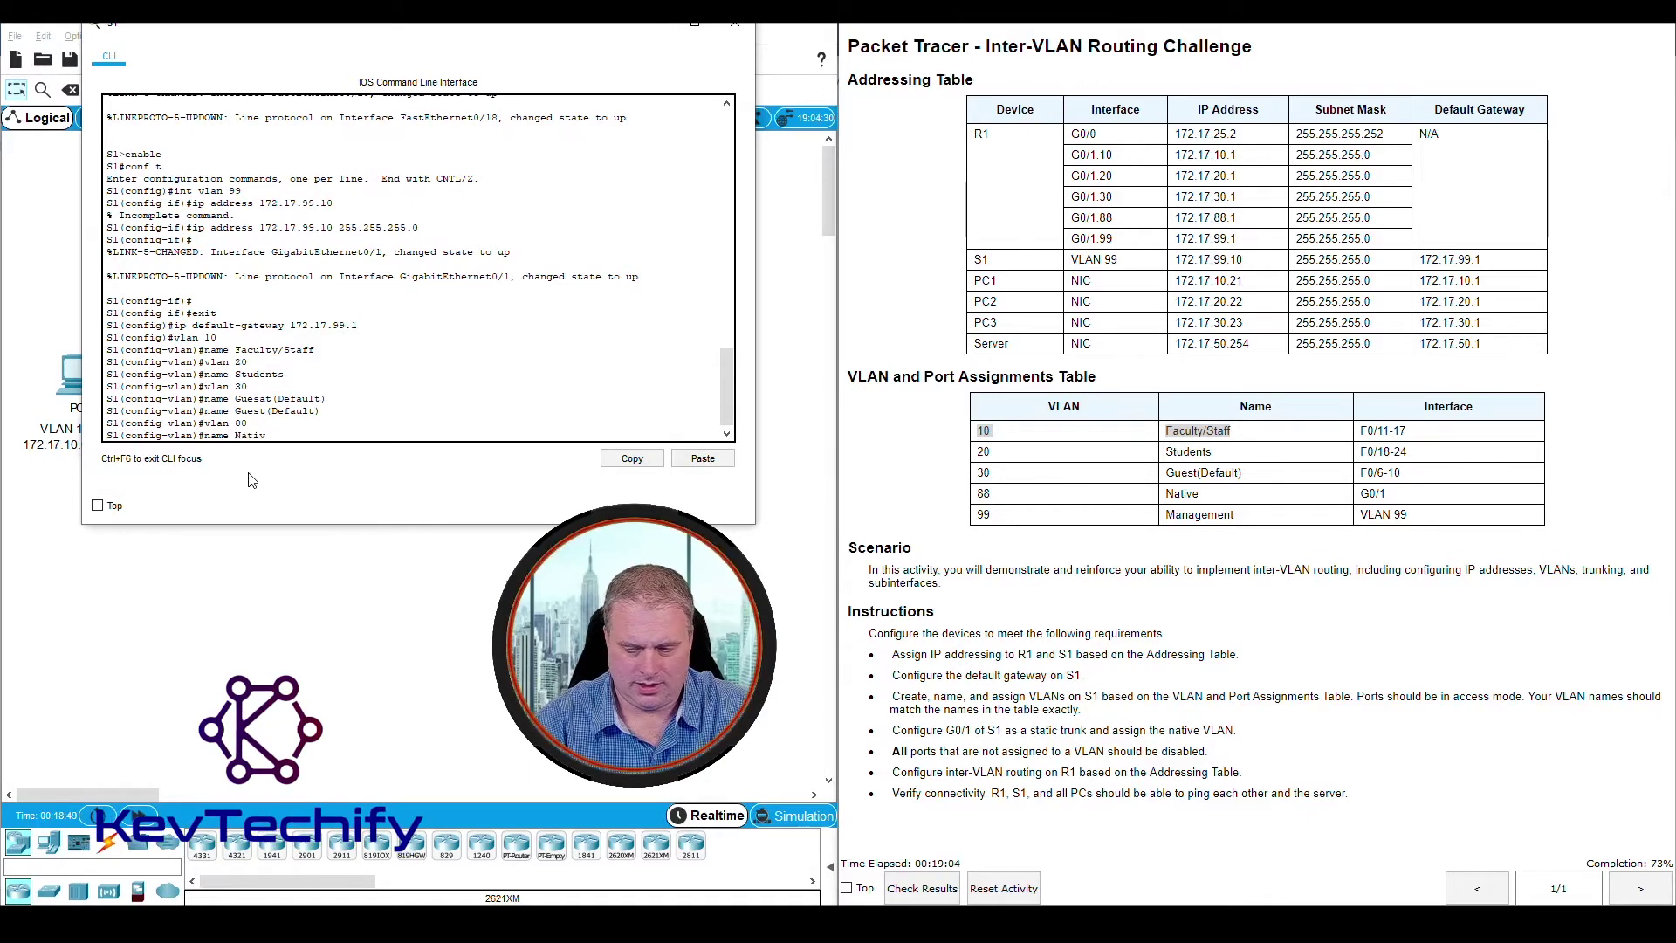
pyautogui.press('Return')
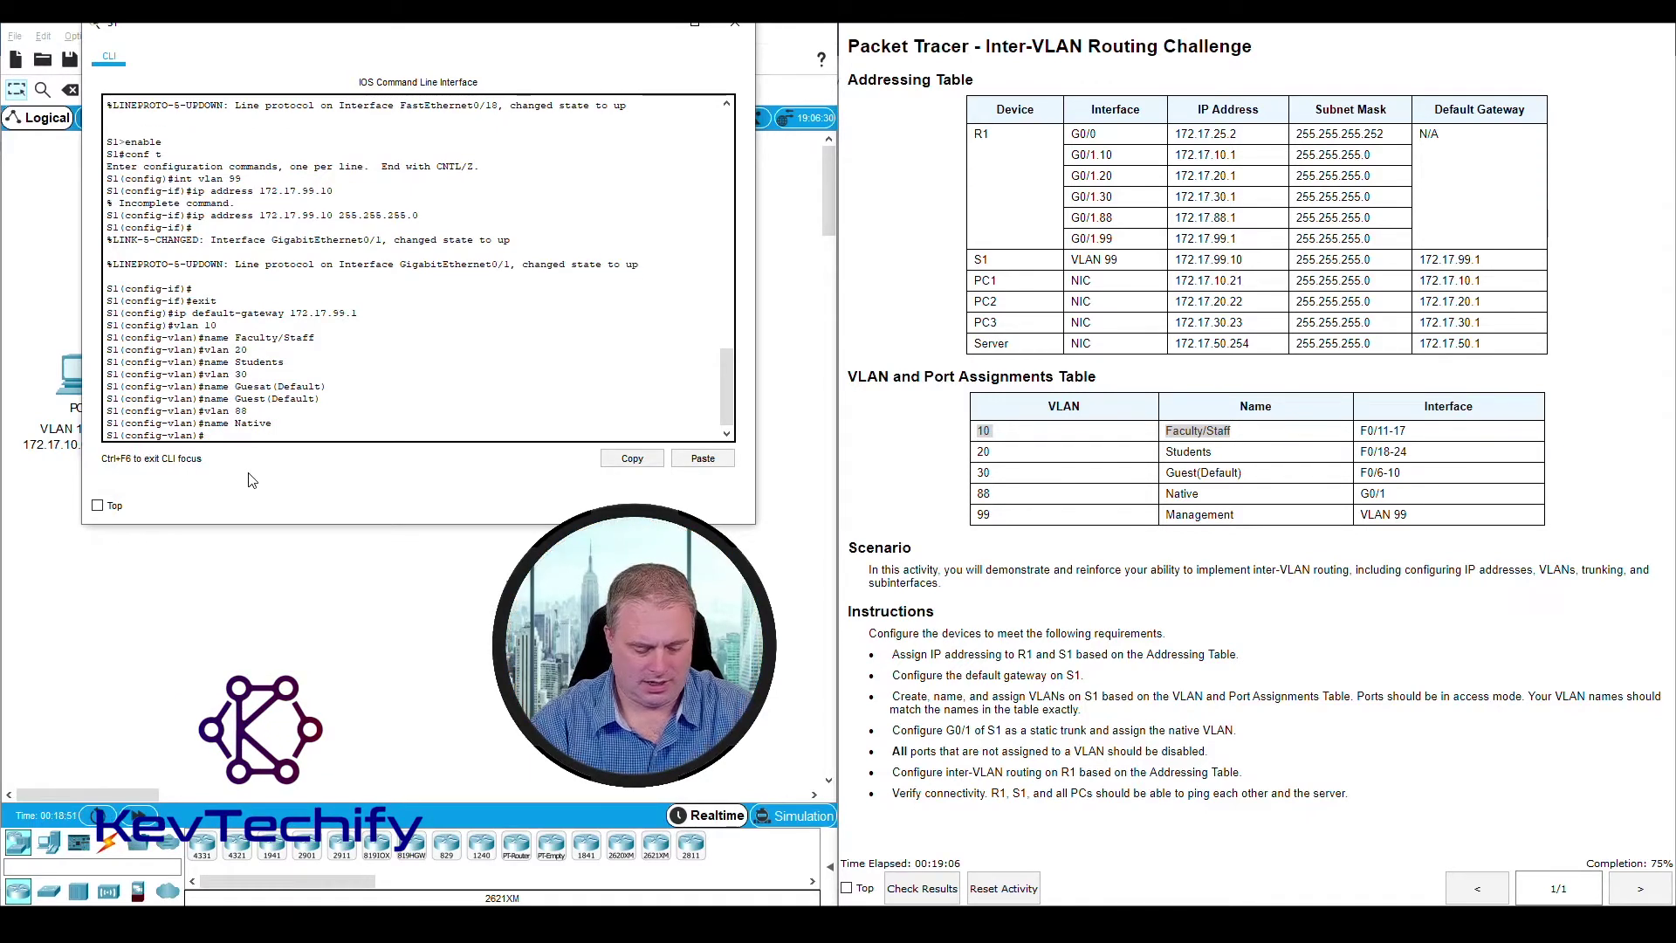
# Create VLAN 99 on S1 and name it Management
pyautogui.write('vlan 99')
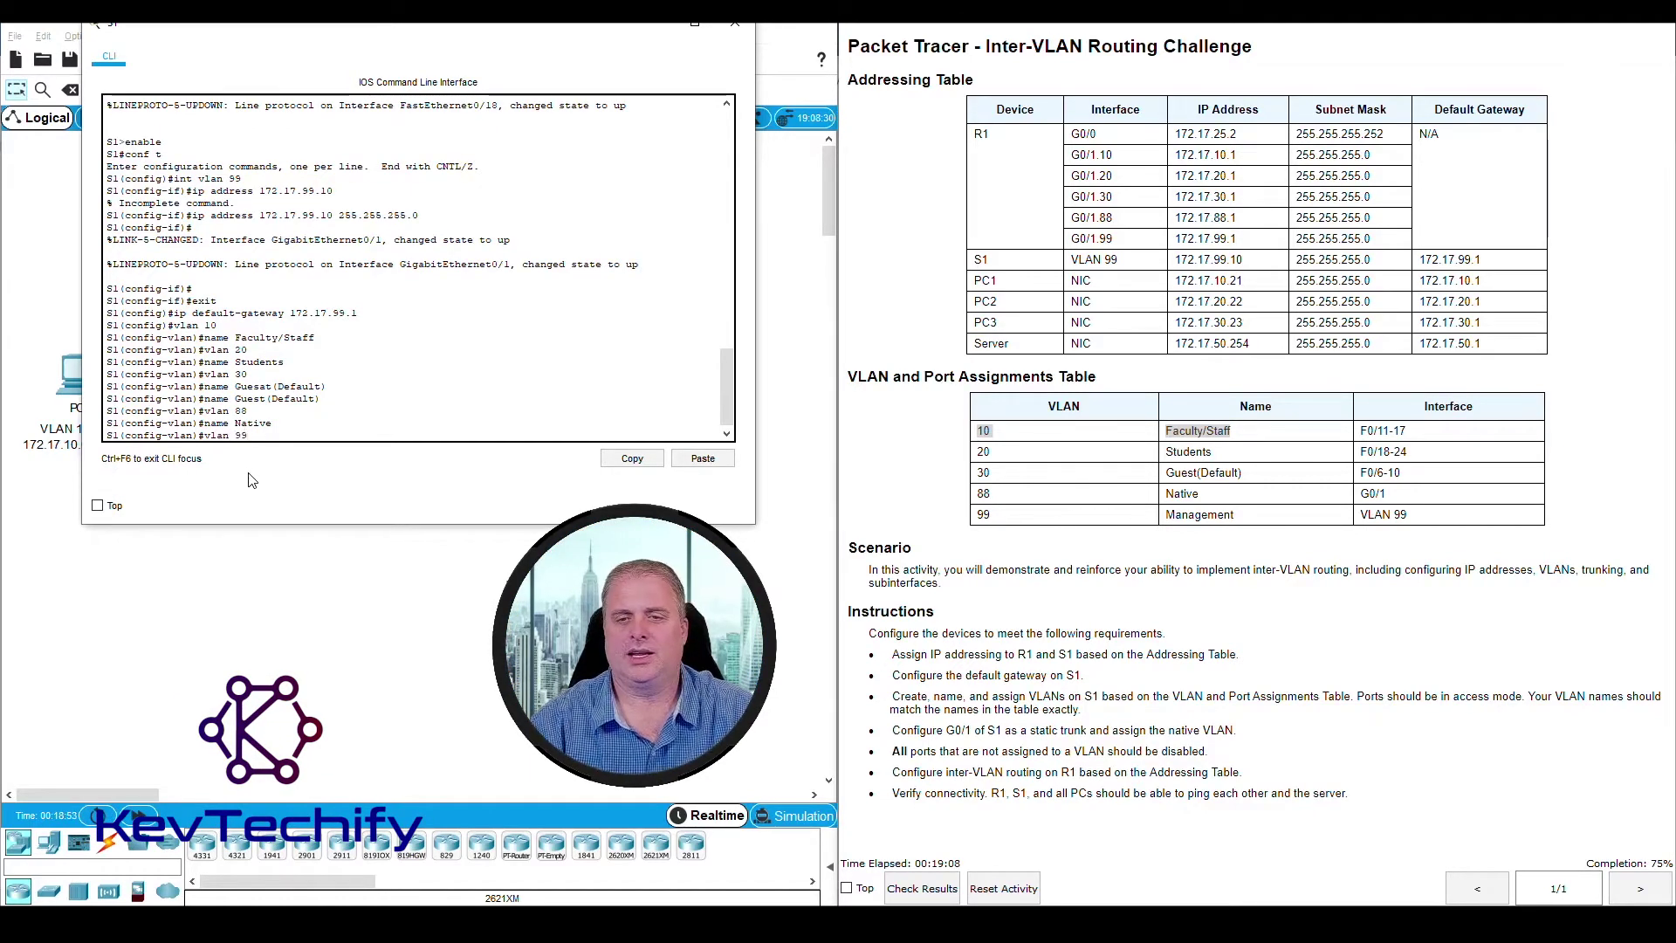
pyautogui.press('Return')
pyautogui.write('Management')
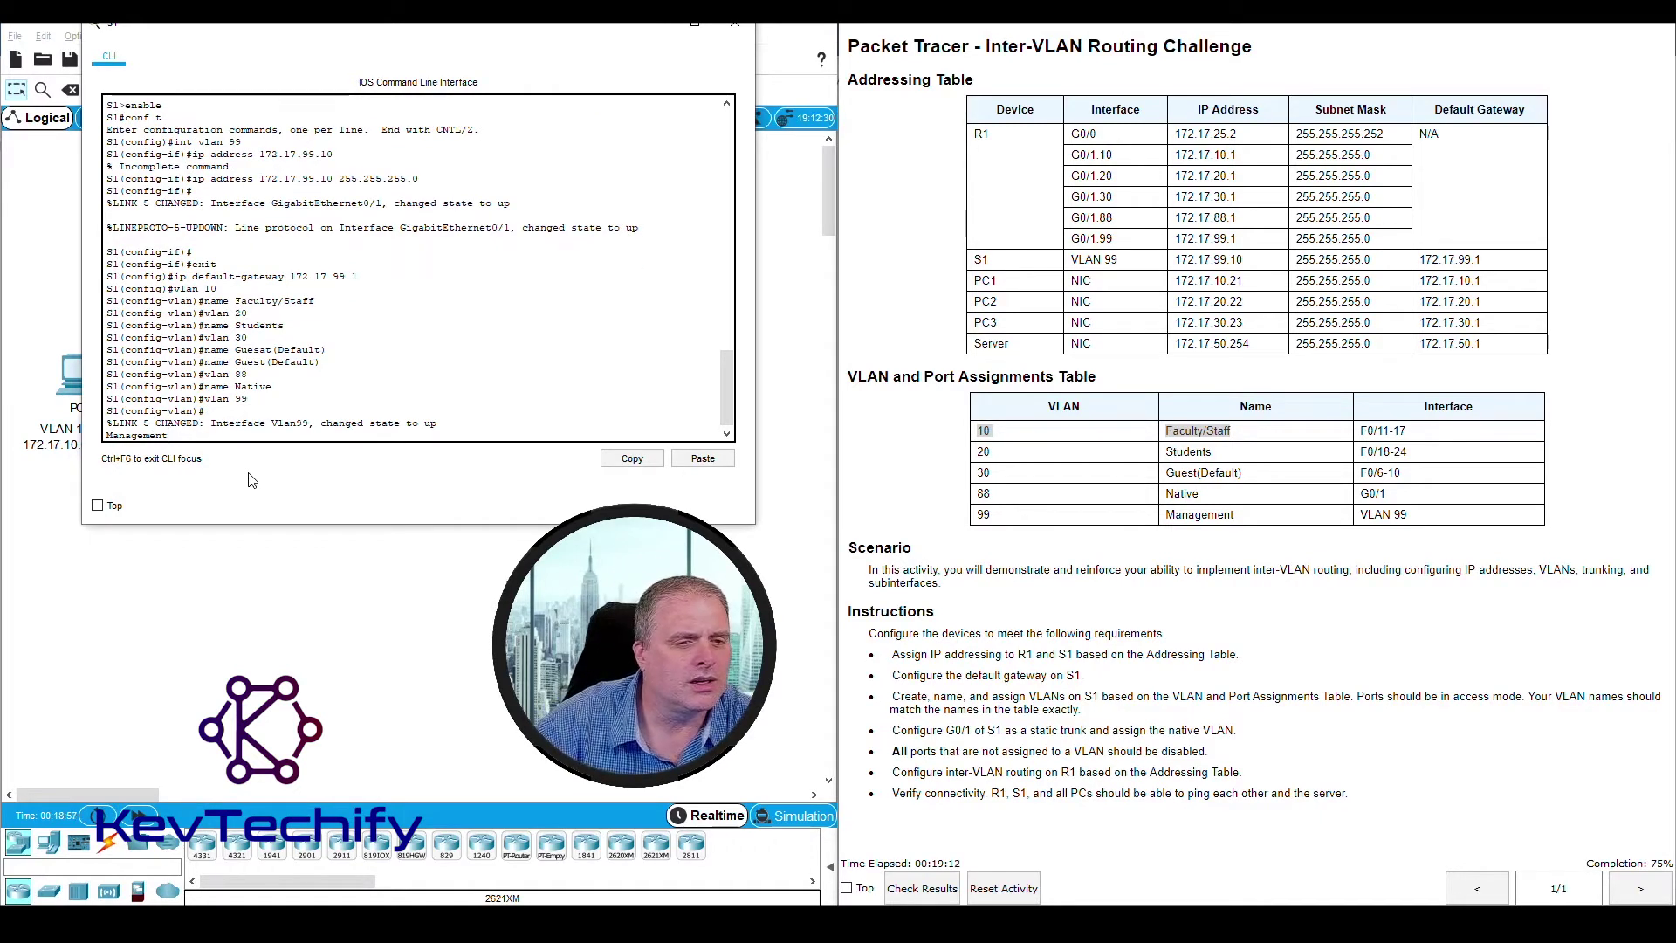
pyautogui.press('Return')
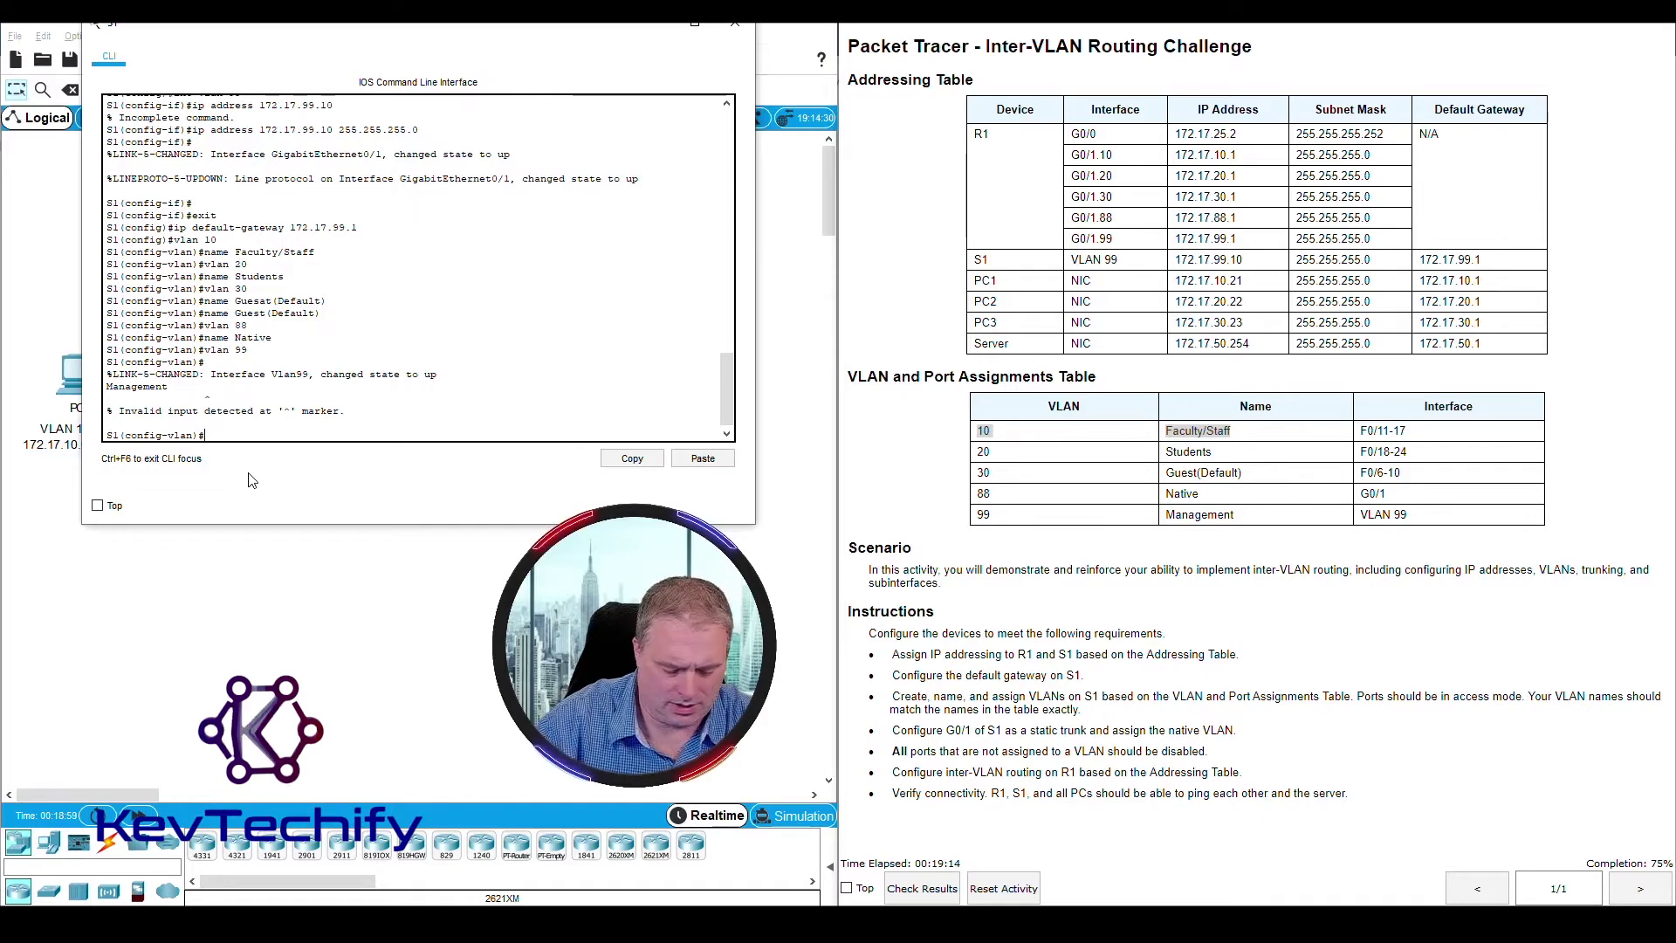
pyautogui.write('name Management')
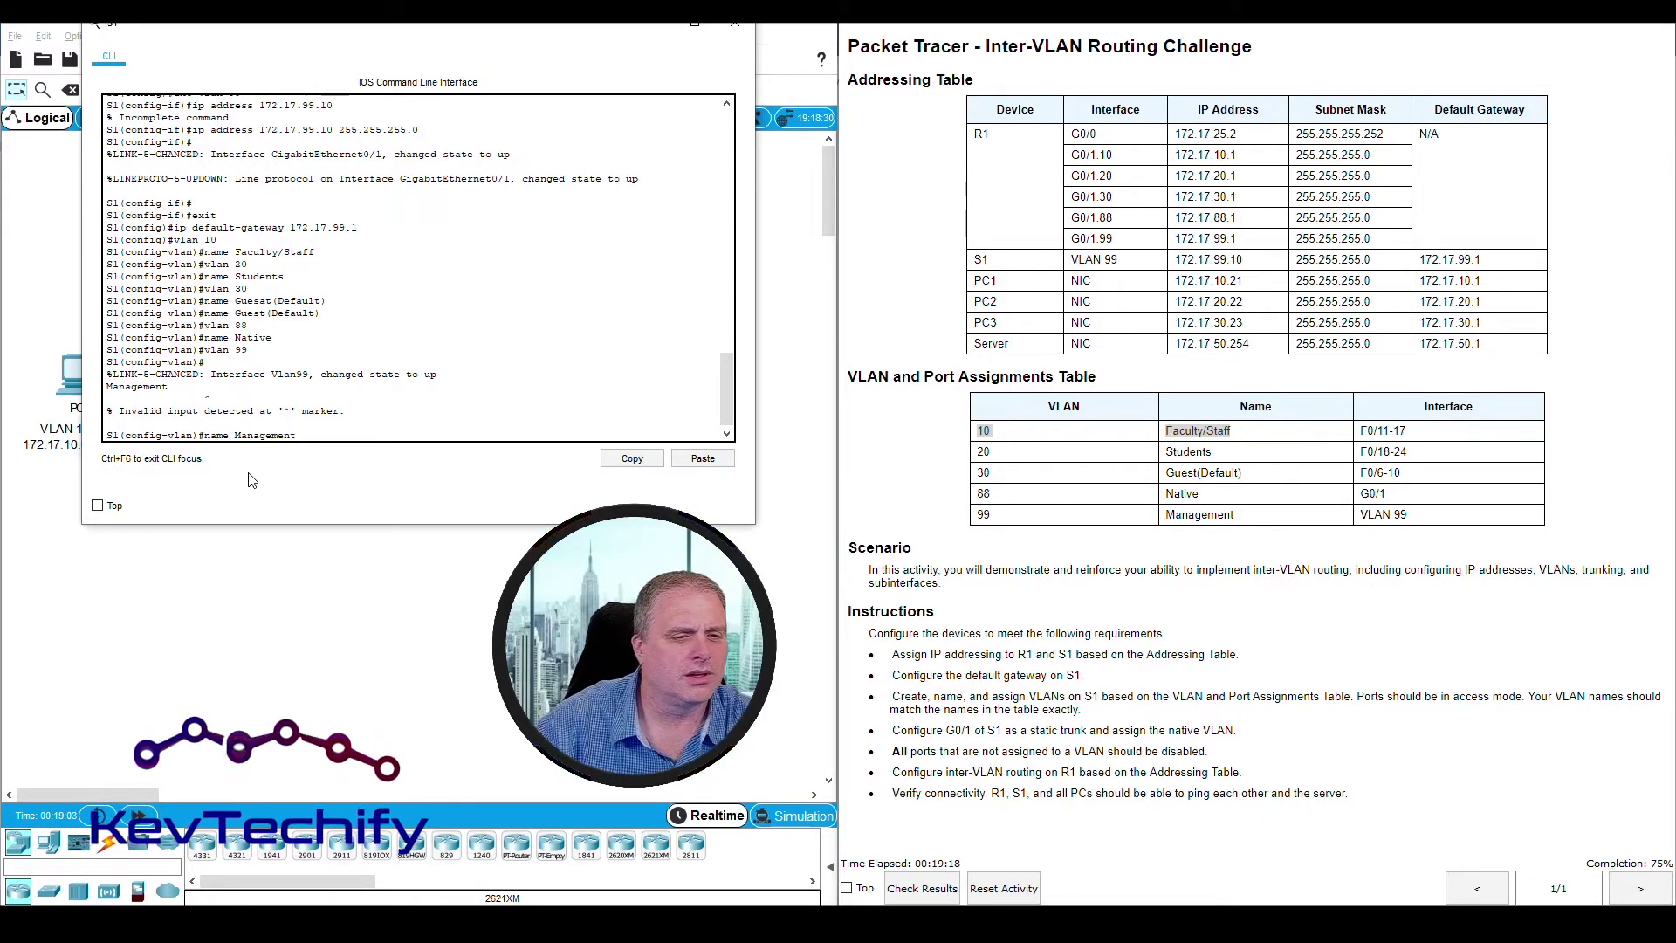
pyautogui.press('Return')
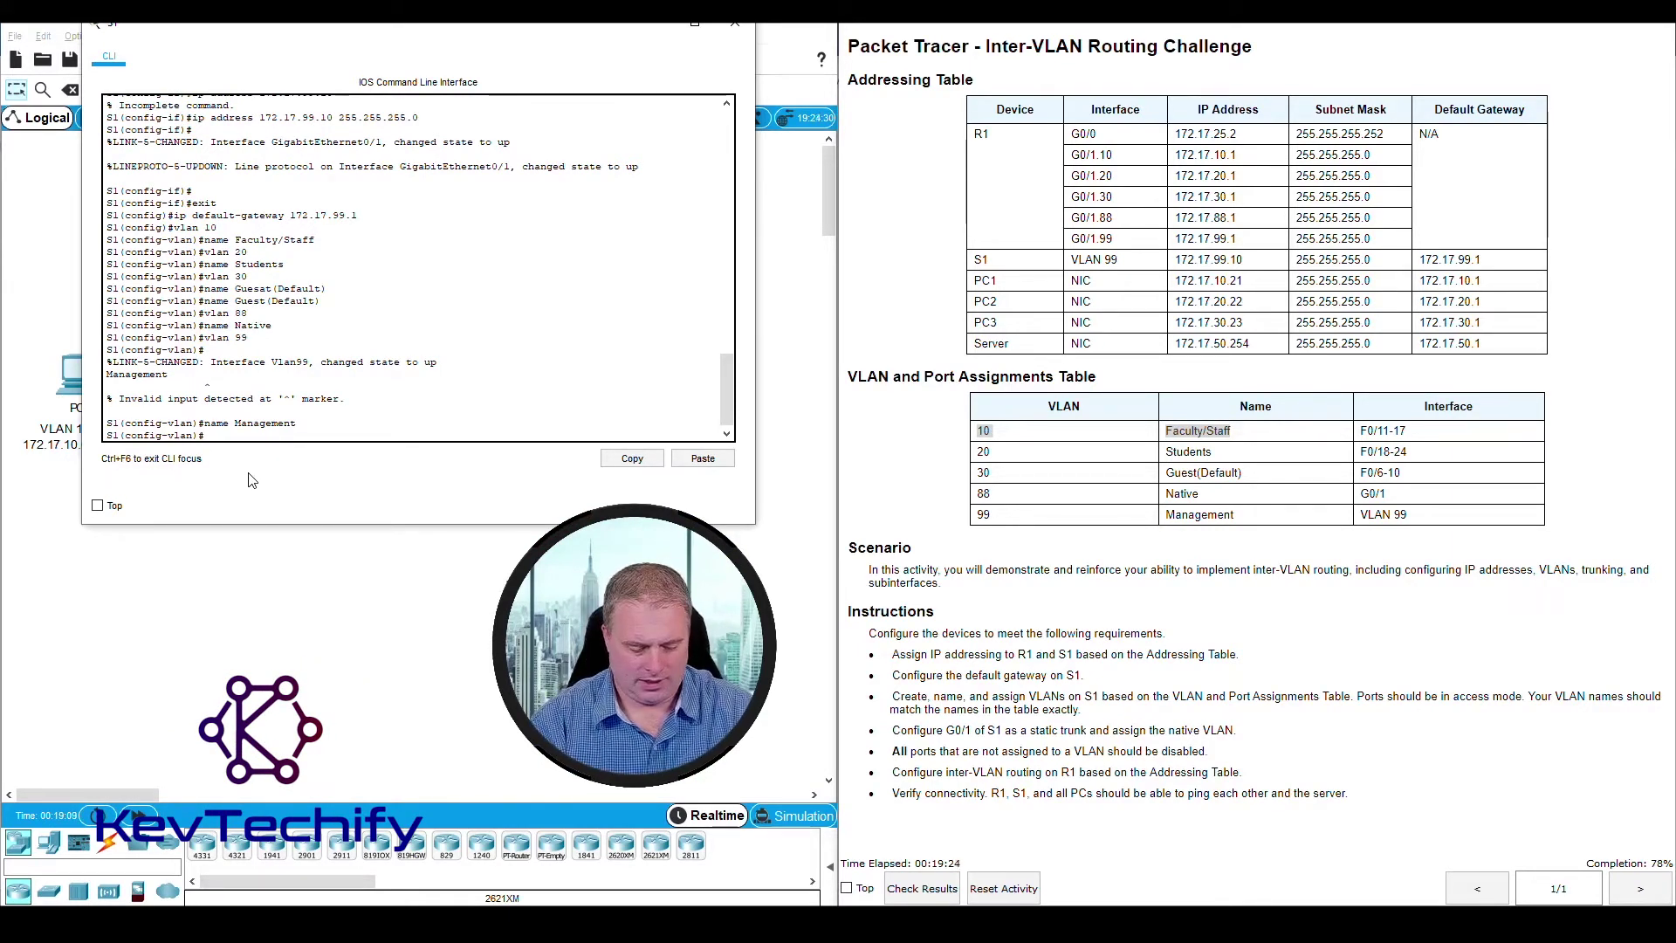
# Leave configuration mode on S1 and display its VLAN table
pyautogui.write('exit')
pyautogui.press('Return')
pyautogui.write('exit')
pyautogui.press('Return')
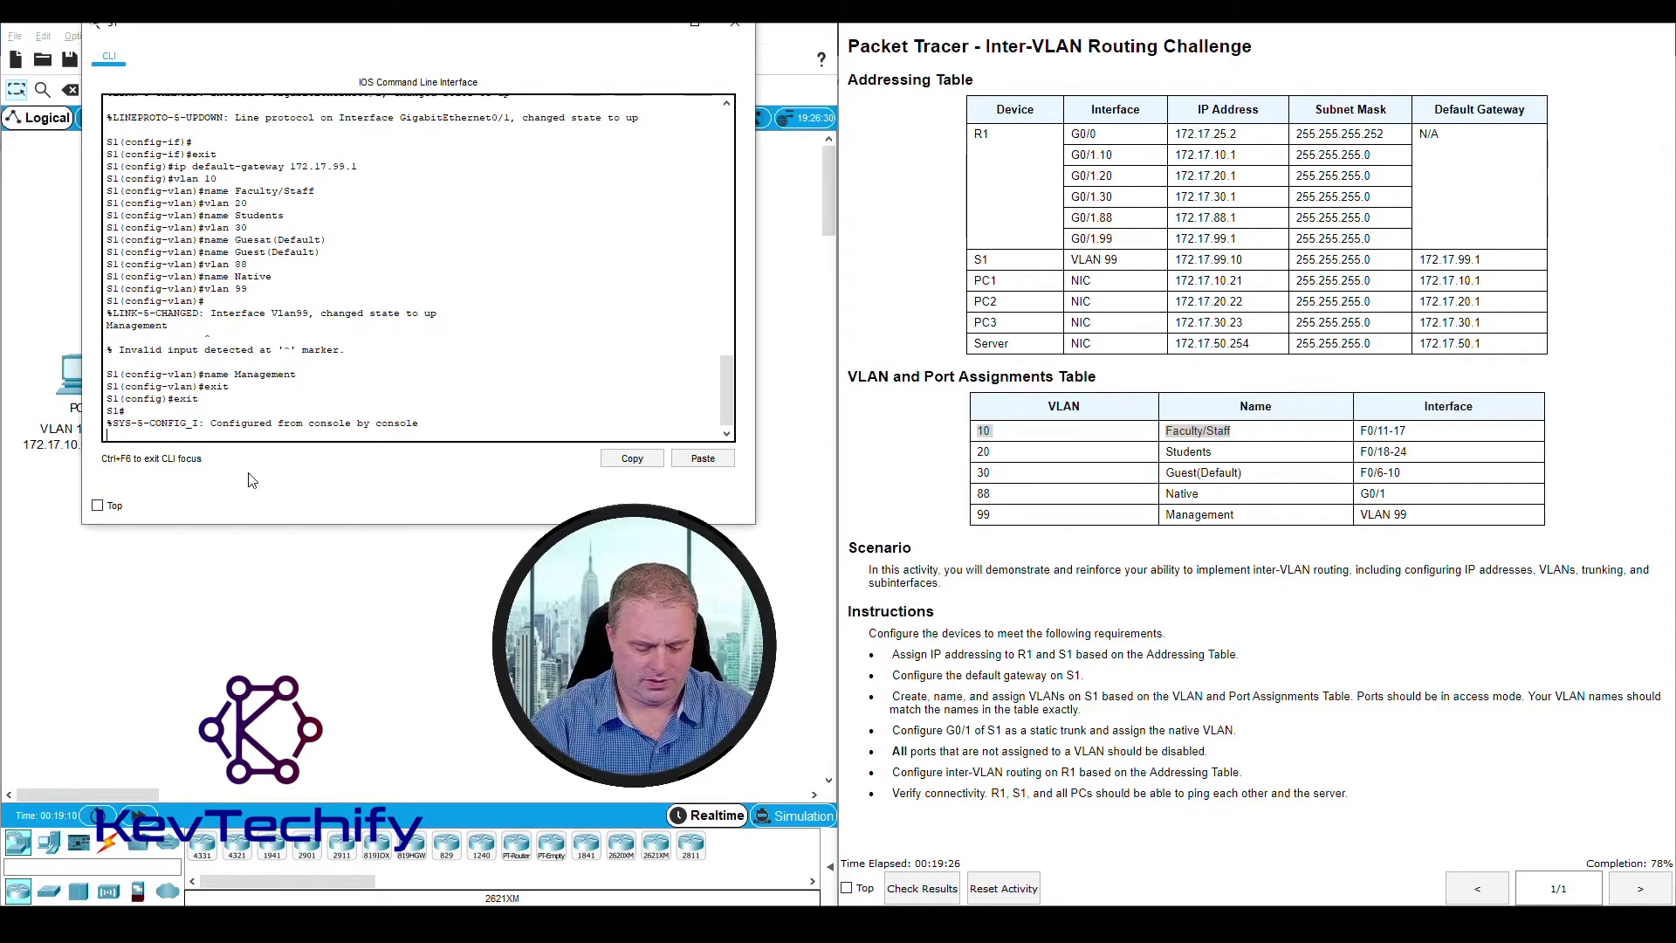
pyautogui.press('Return')
pyautogui.write('sho vlan')
pyautogui.press('Return')
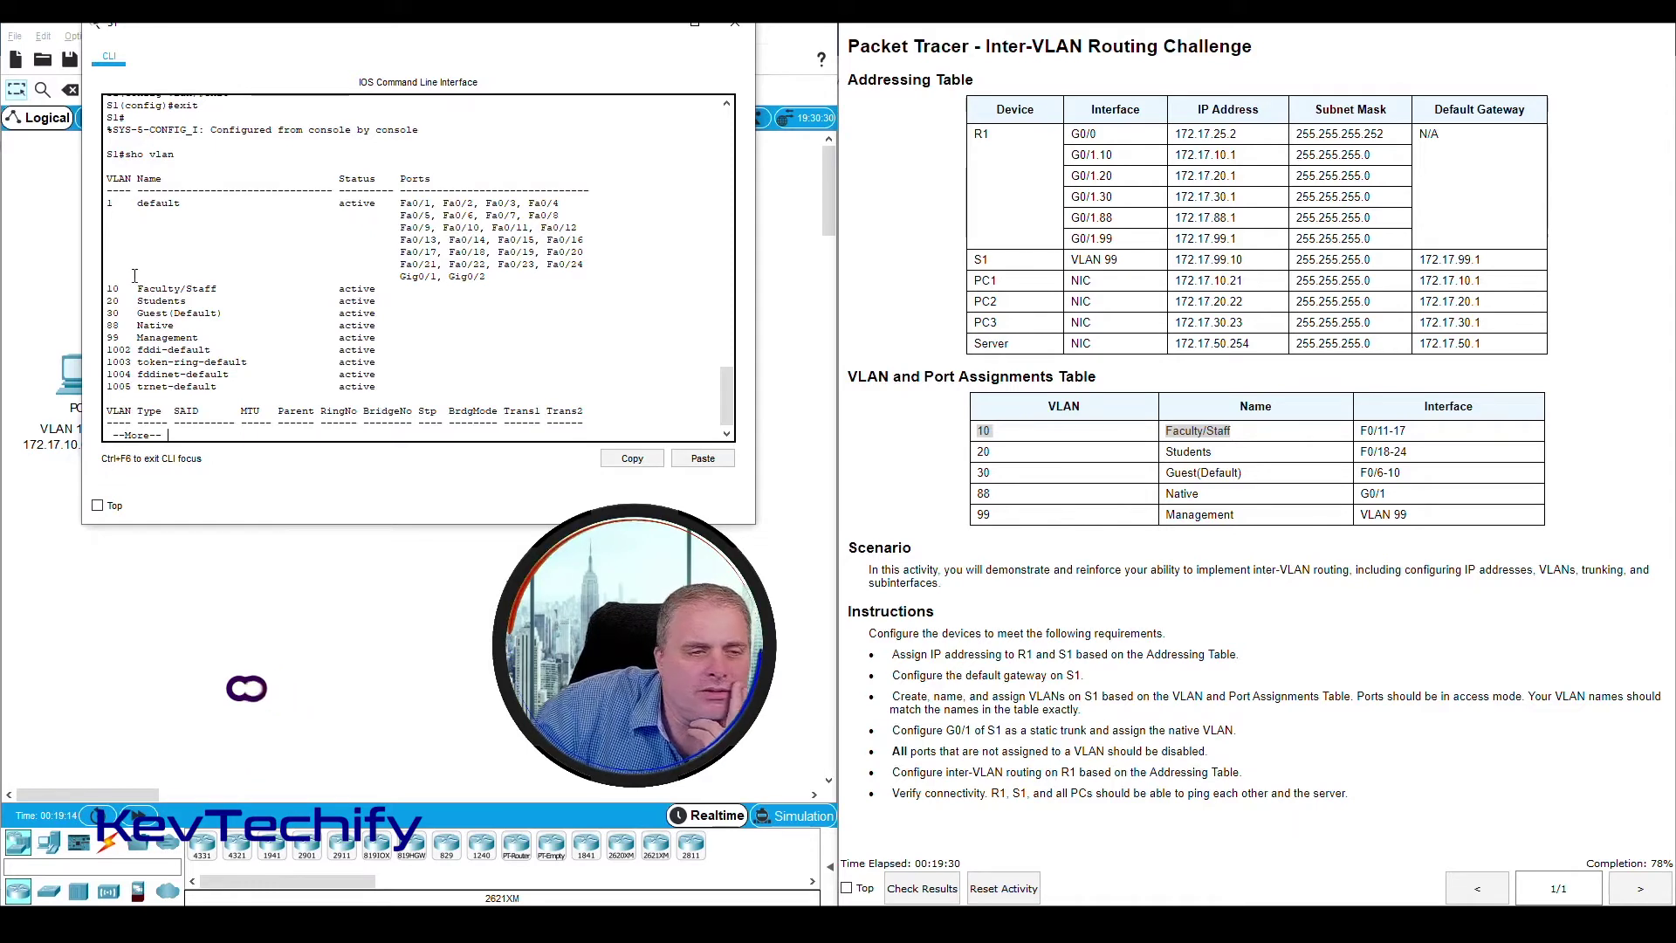
# Compare the names of VLANs 10, 20, 30, 88 and 99 on S1 with the VLAN and Port Assignments Table
pyautogui.moveTo(106, 288); pyautogui.dragTo(222, 289)
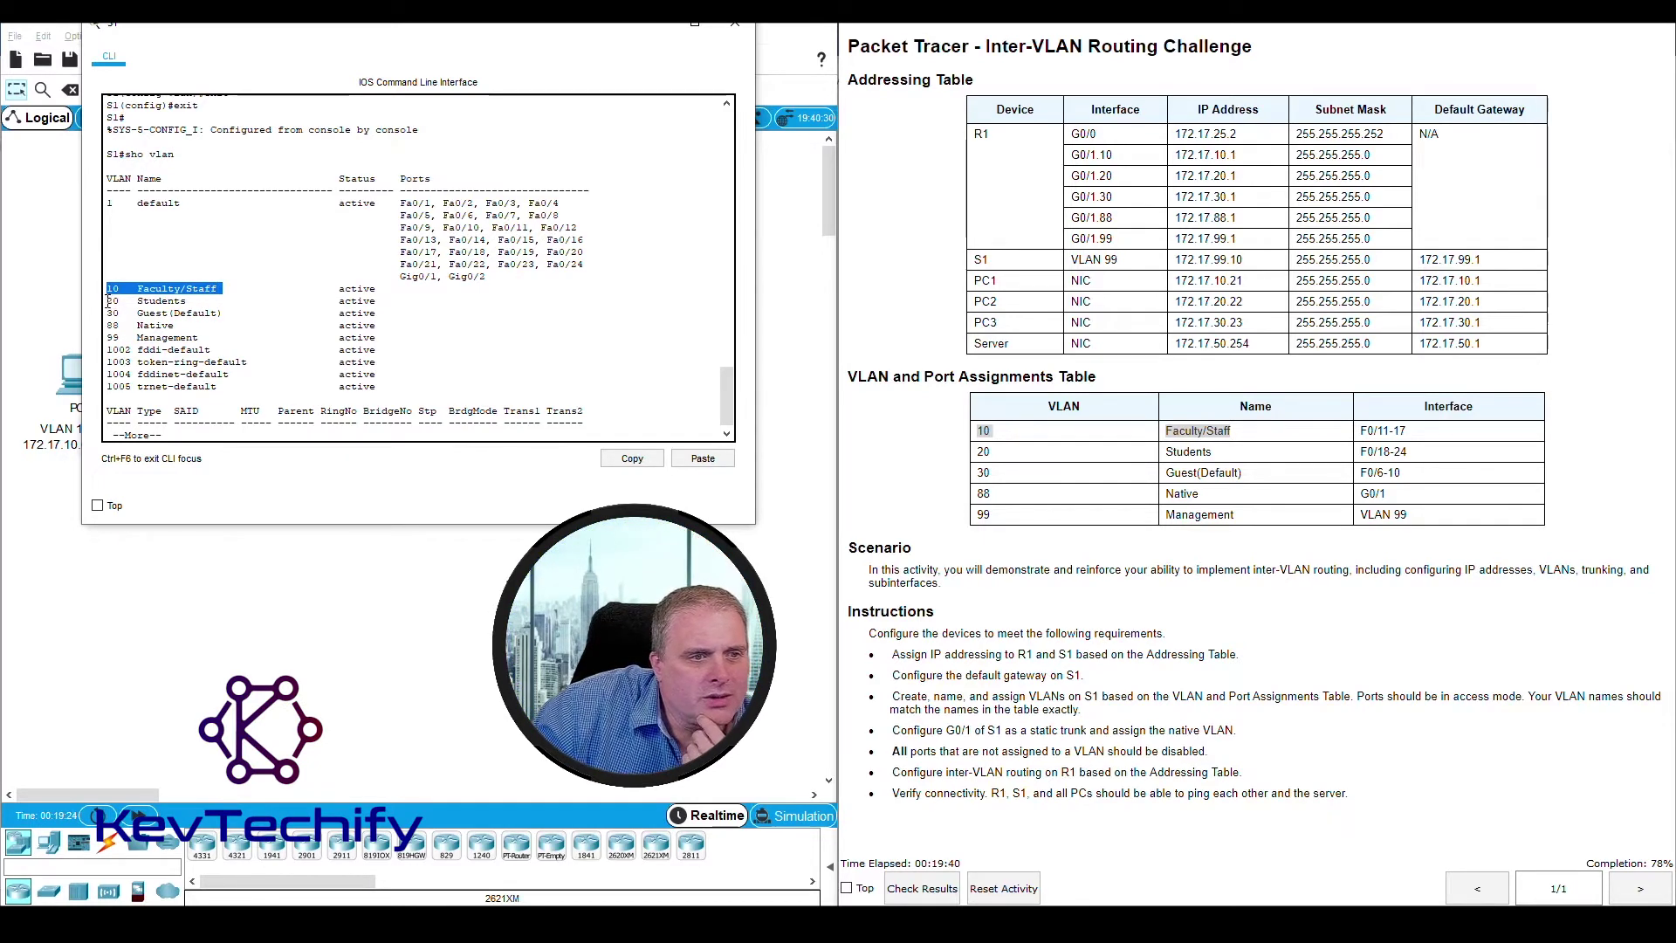
pyautogui.moveTo(107, 300); pyautogui.dragTo(225, 312)
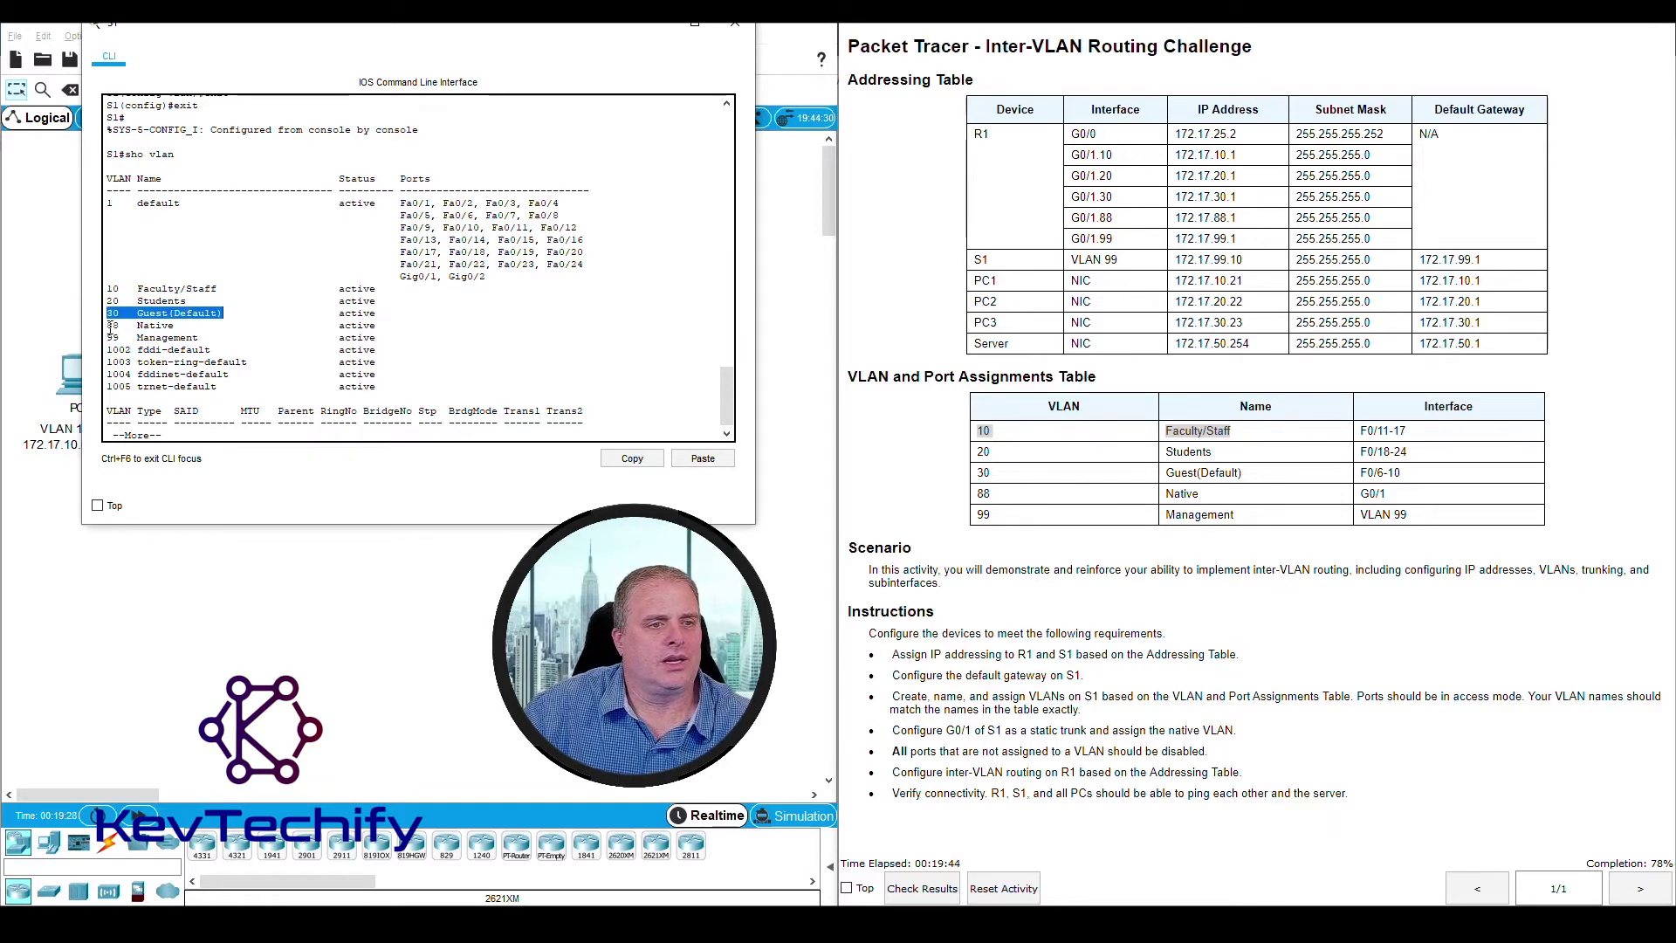
pyautogui.moveTo(107, 325); pyautogui.dragTo(173, 325)
pyautogui.moveTo(152, 340); pyautogui.dragTo(199, 339)
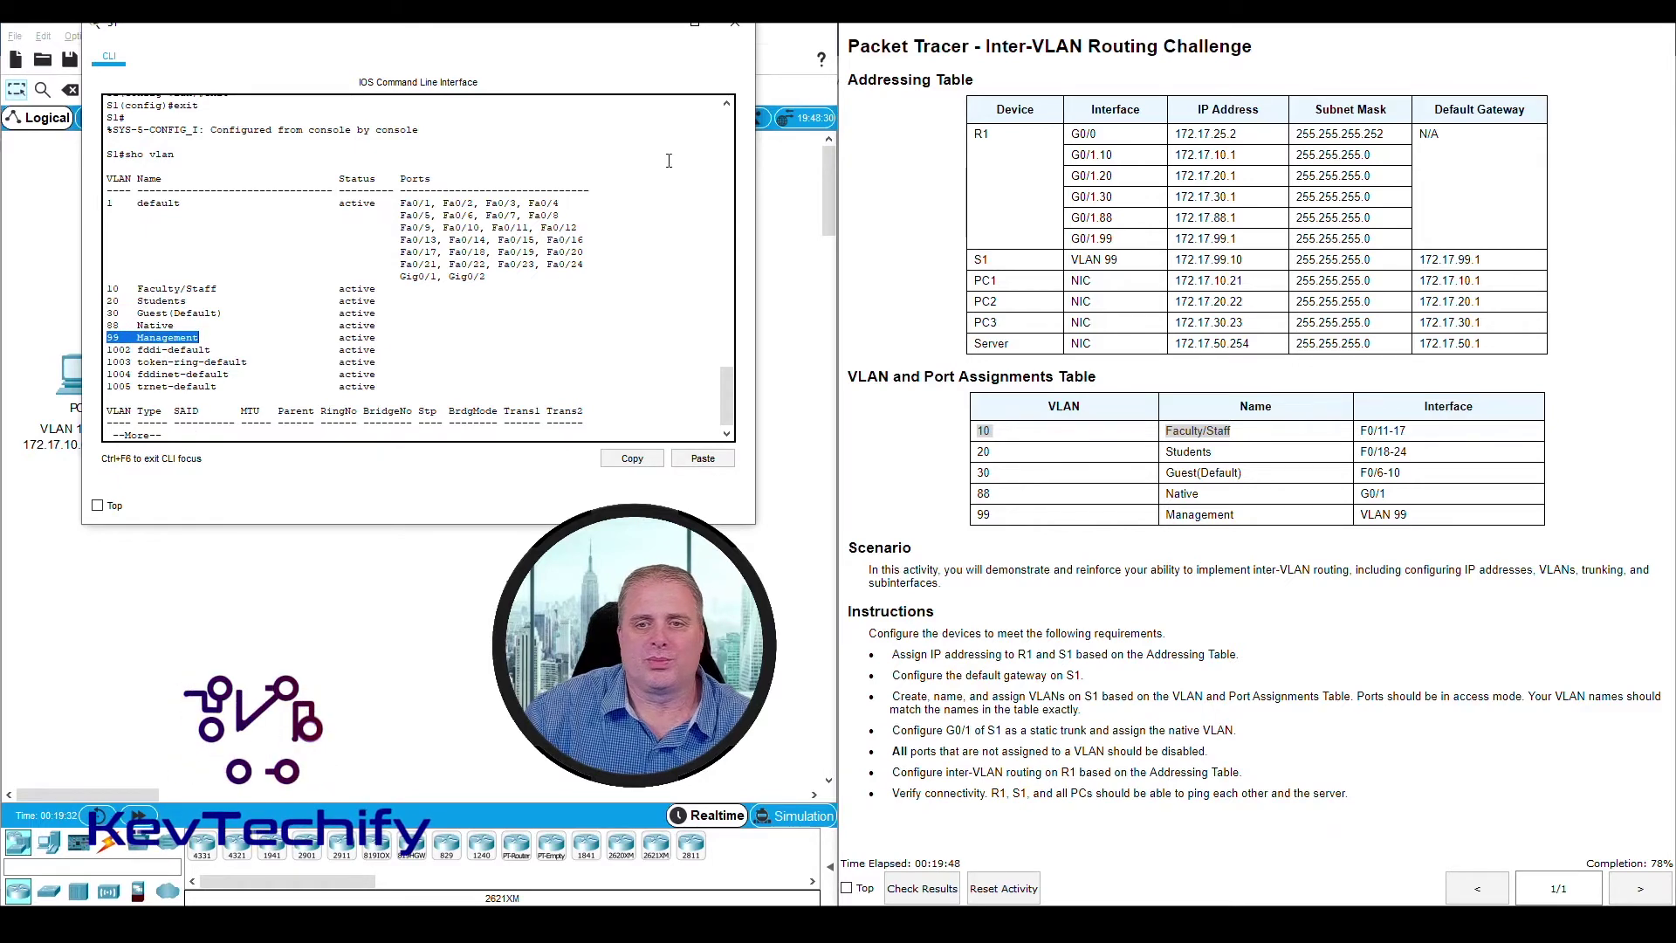
pyautogui.click(1017, 703)
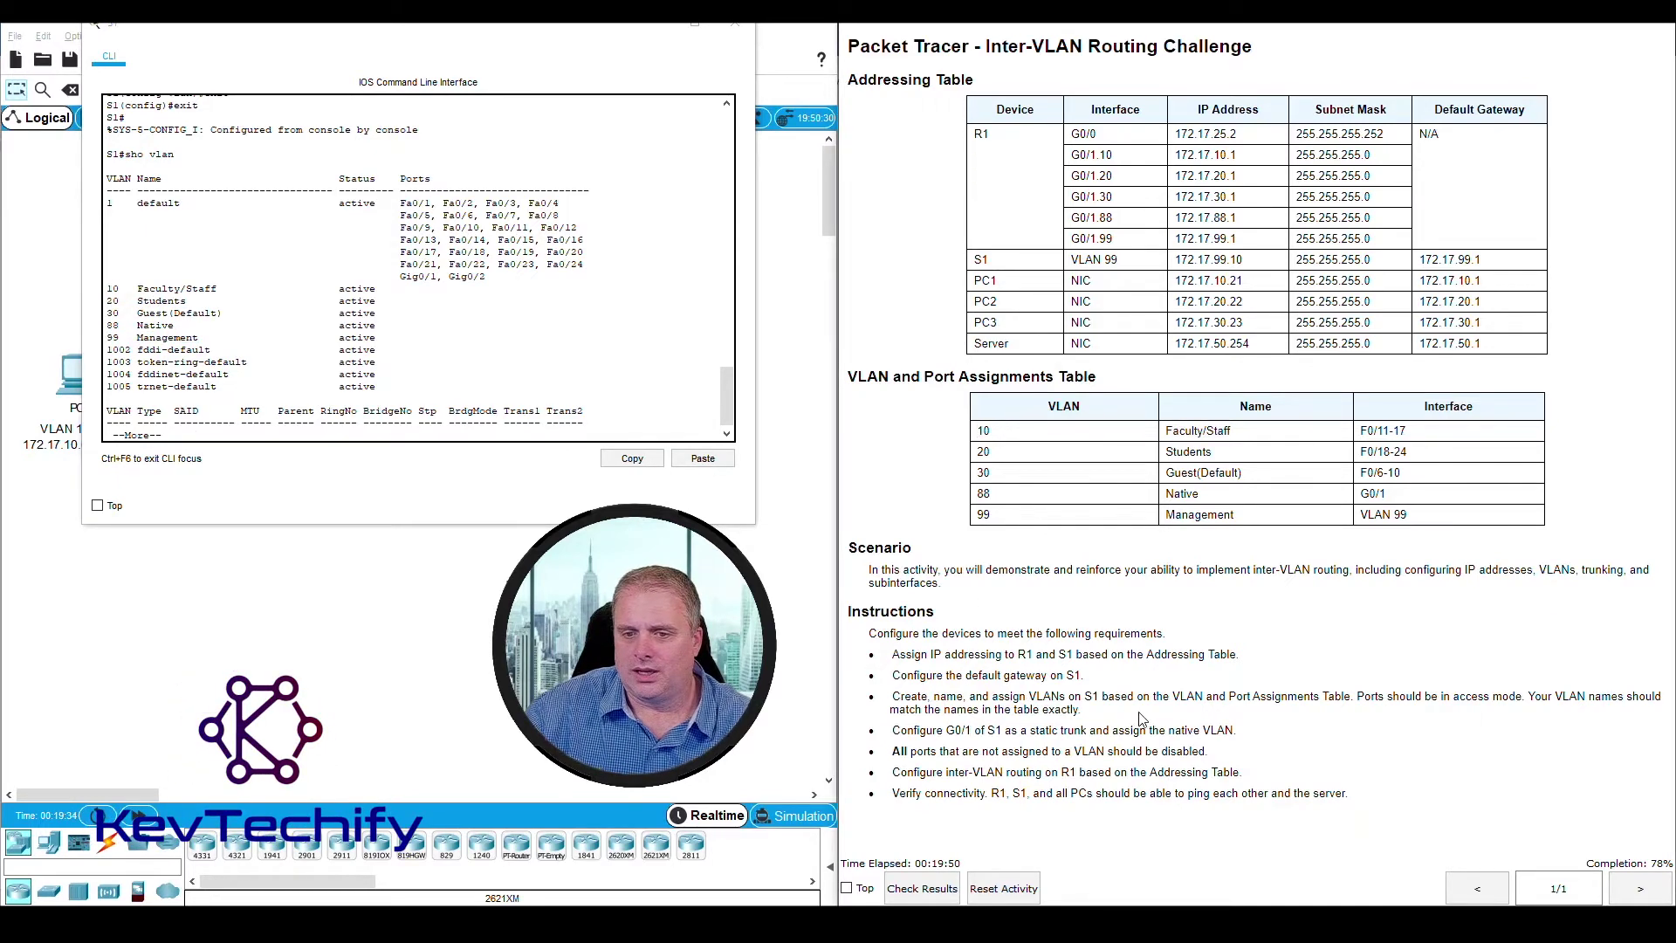
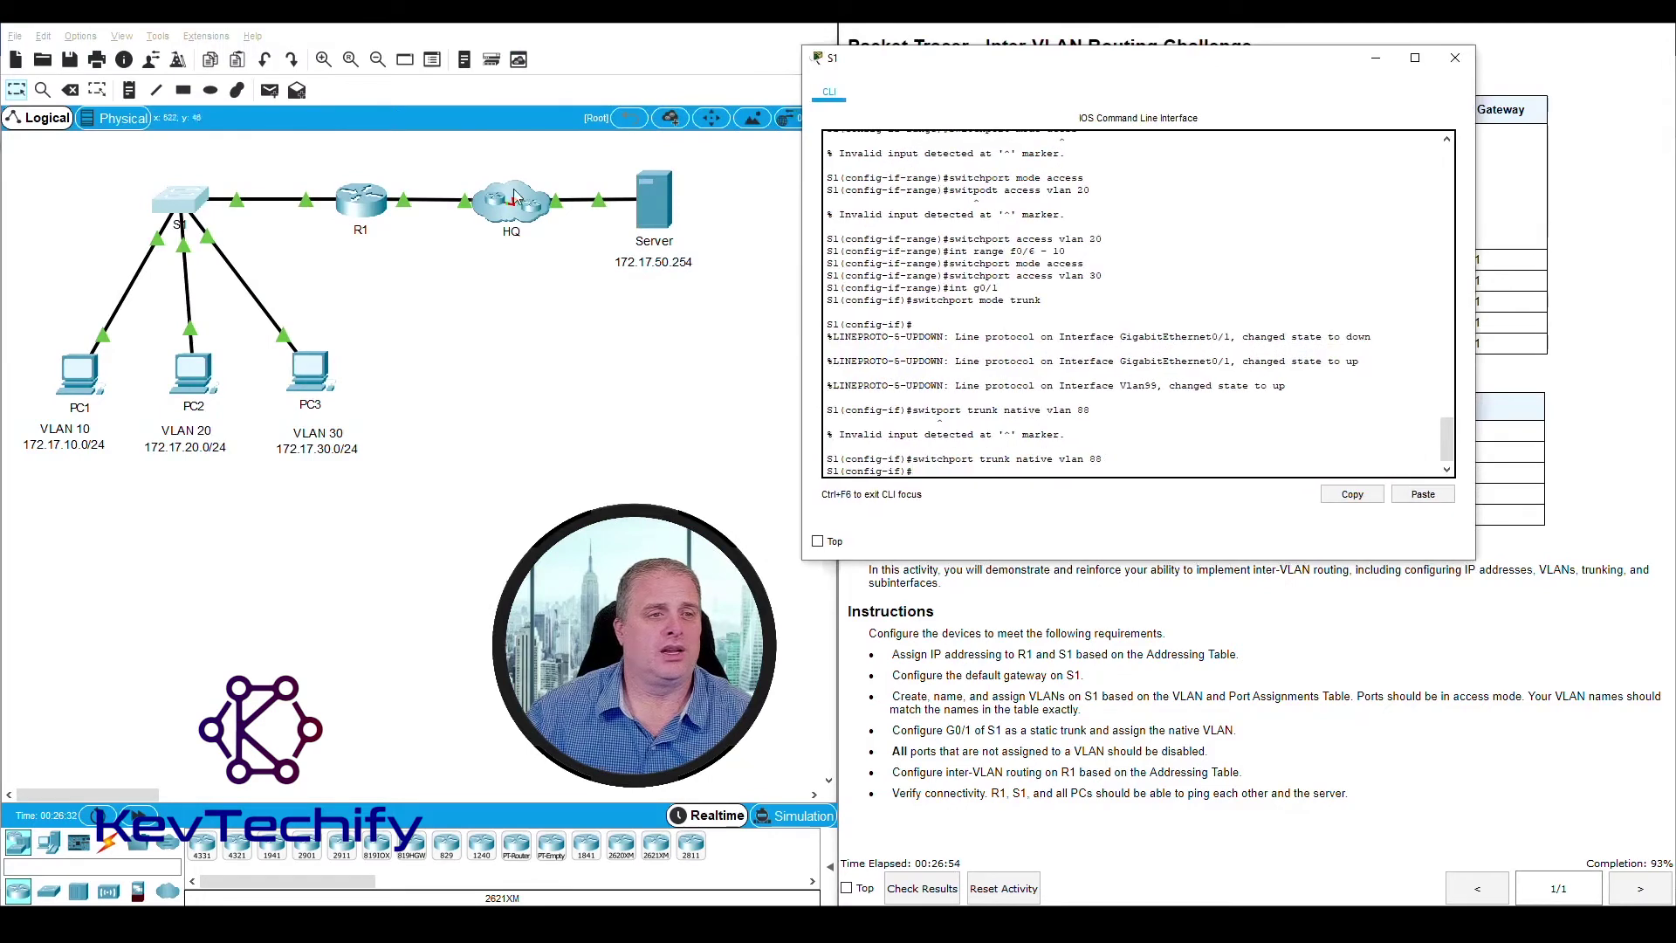
# Shut down S1's unassigned ports by configuring the interface range f0/1 - 5, g0/2
pyautogui.moveTo(201, 162); pyautogui.dragTo(343, 225)
pyautogui.click(989, 64)
pyautogui.moveTo(990, 64); pyautogui.dragTo(282, 34)
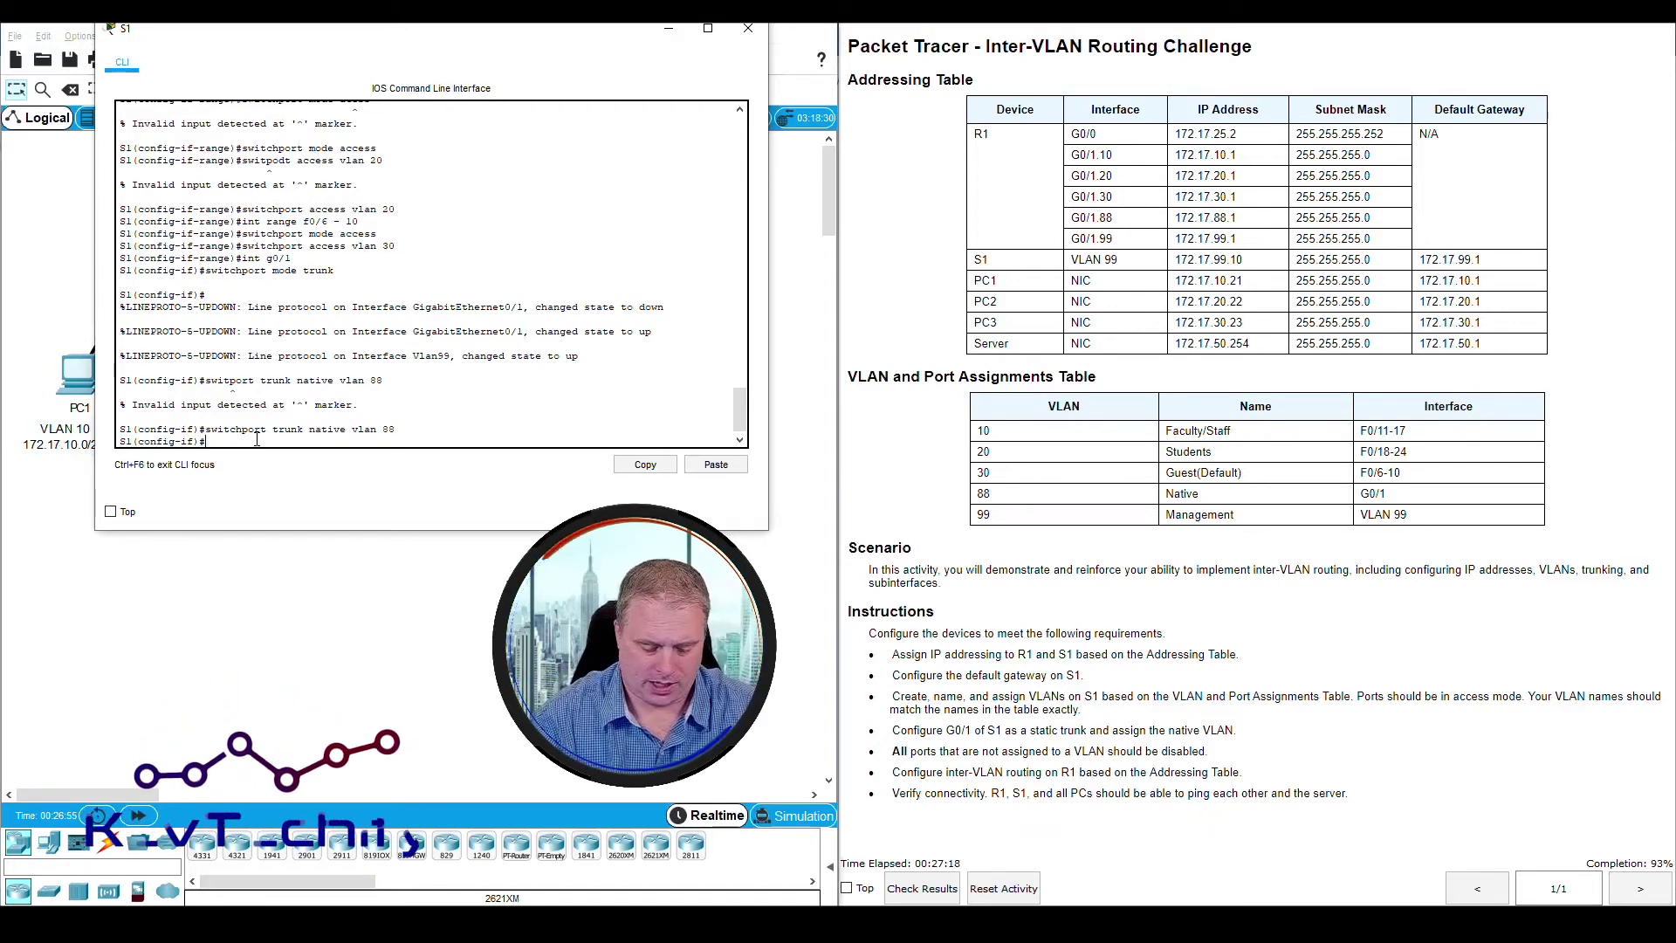
pyautogui.write('int')
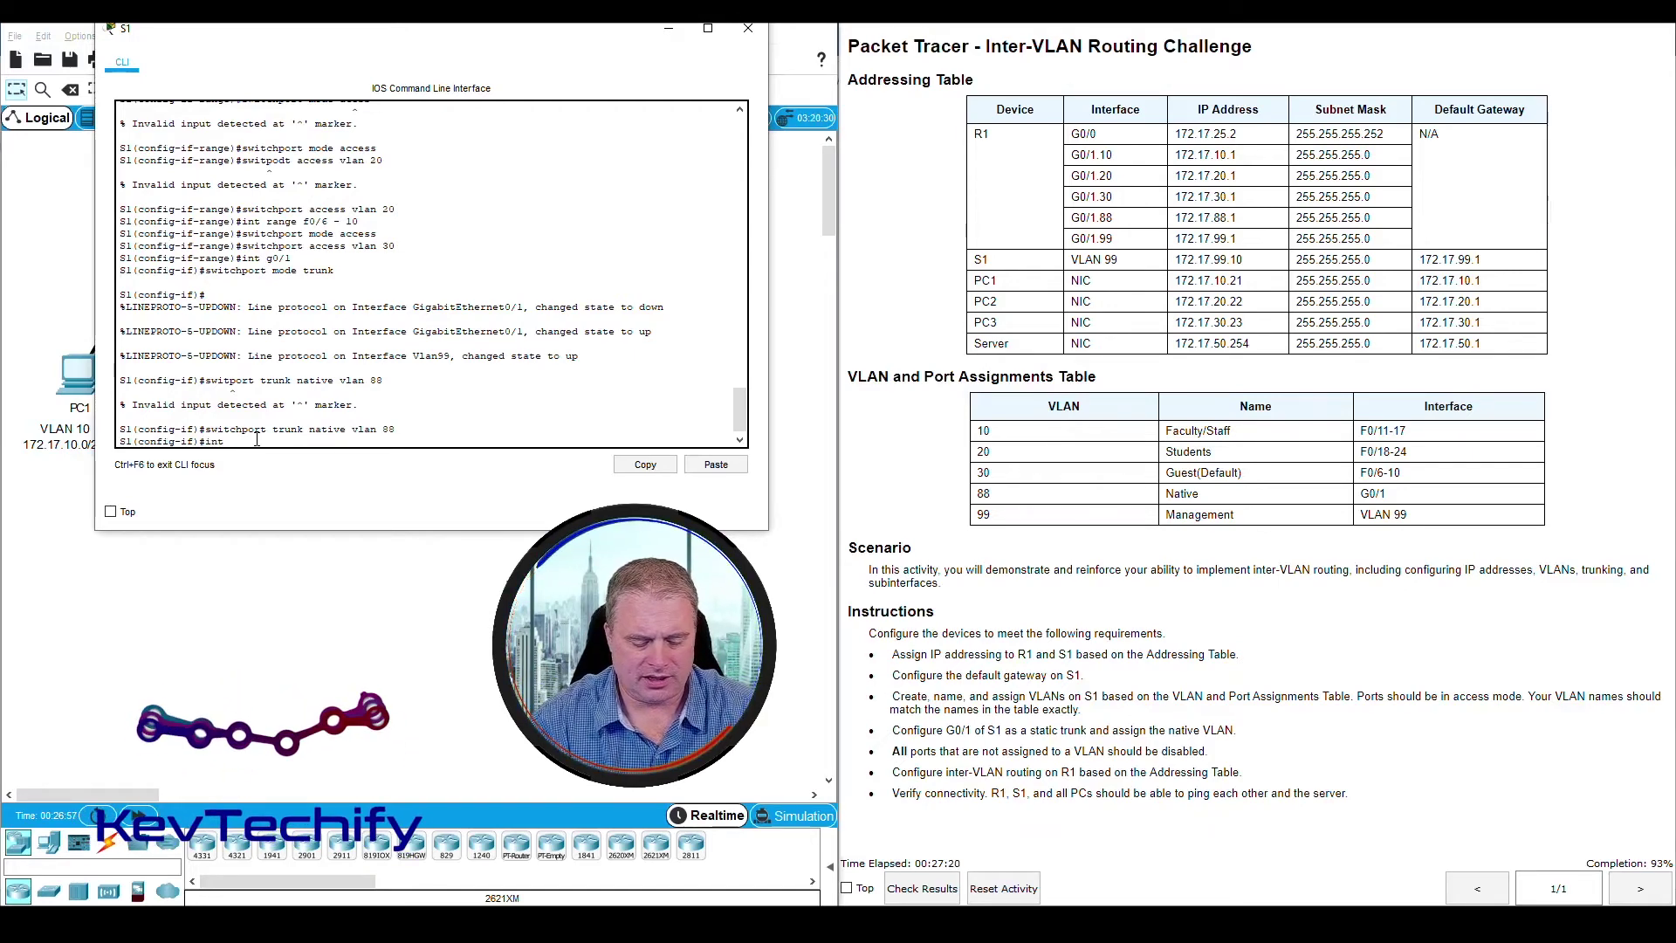
pyautogui.write(' range')
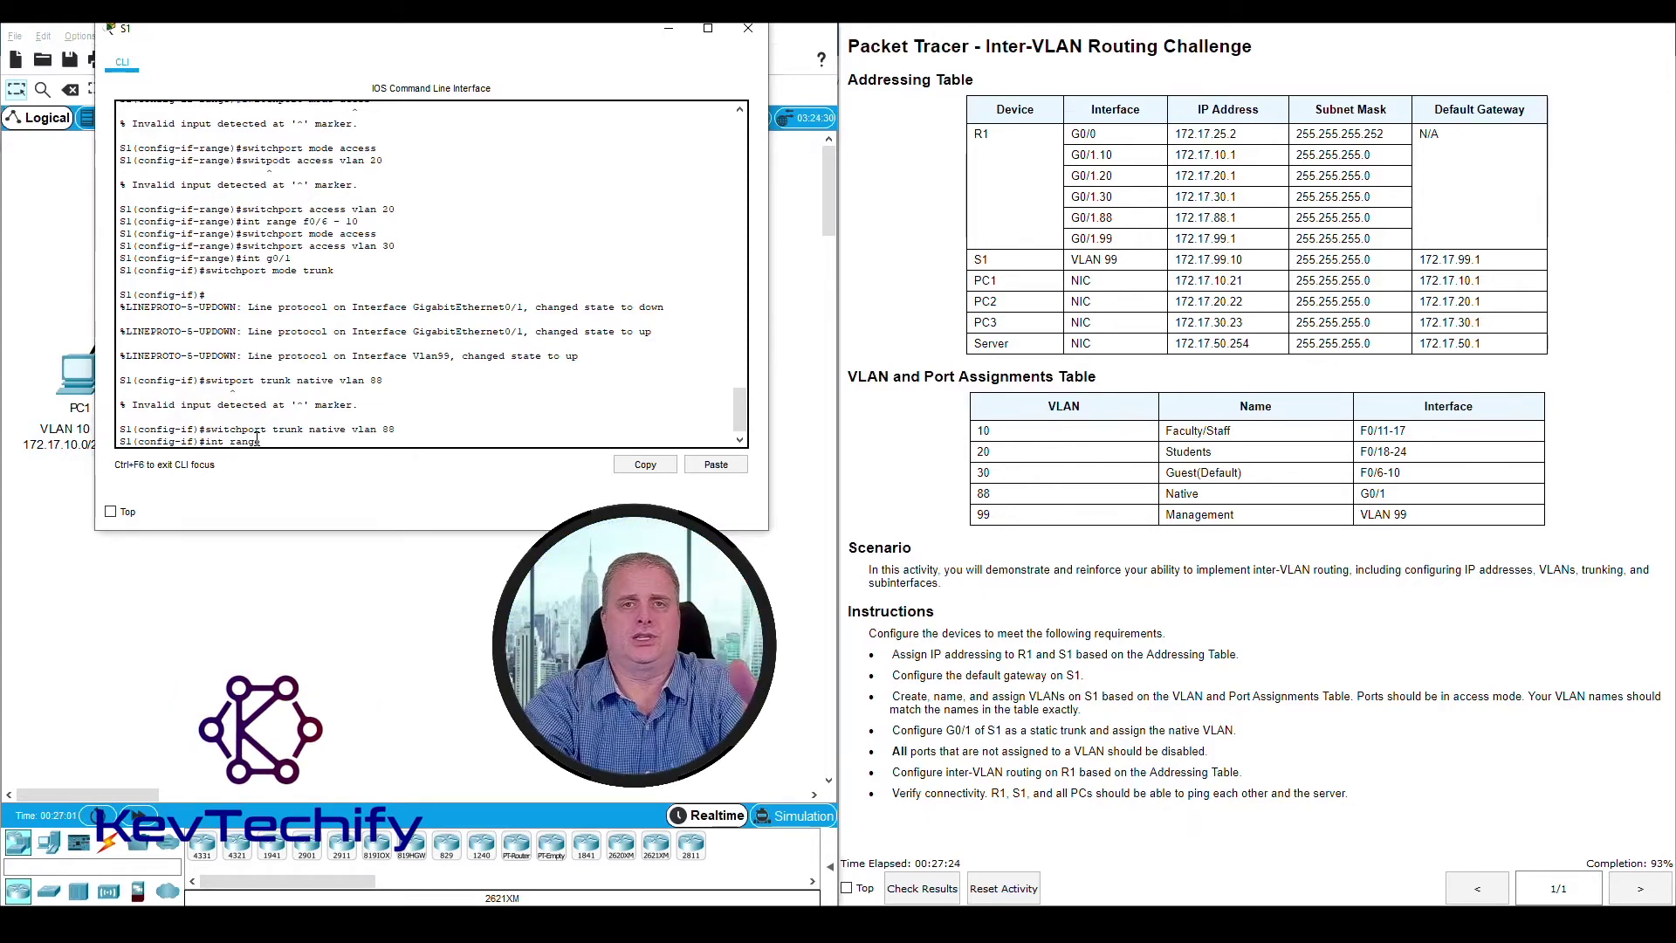
pyautogui.write('f0')
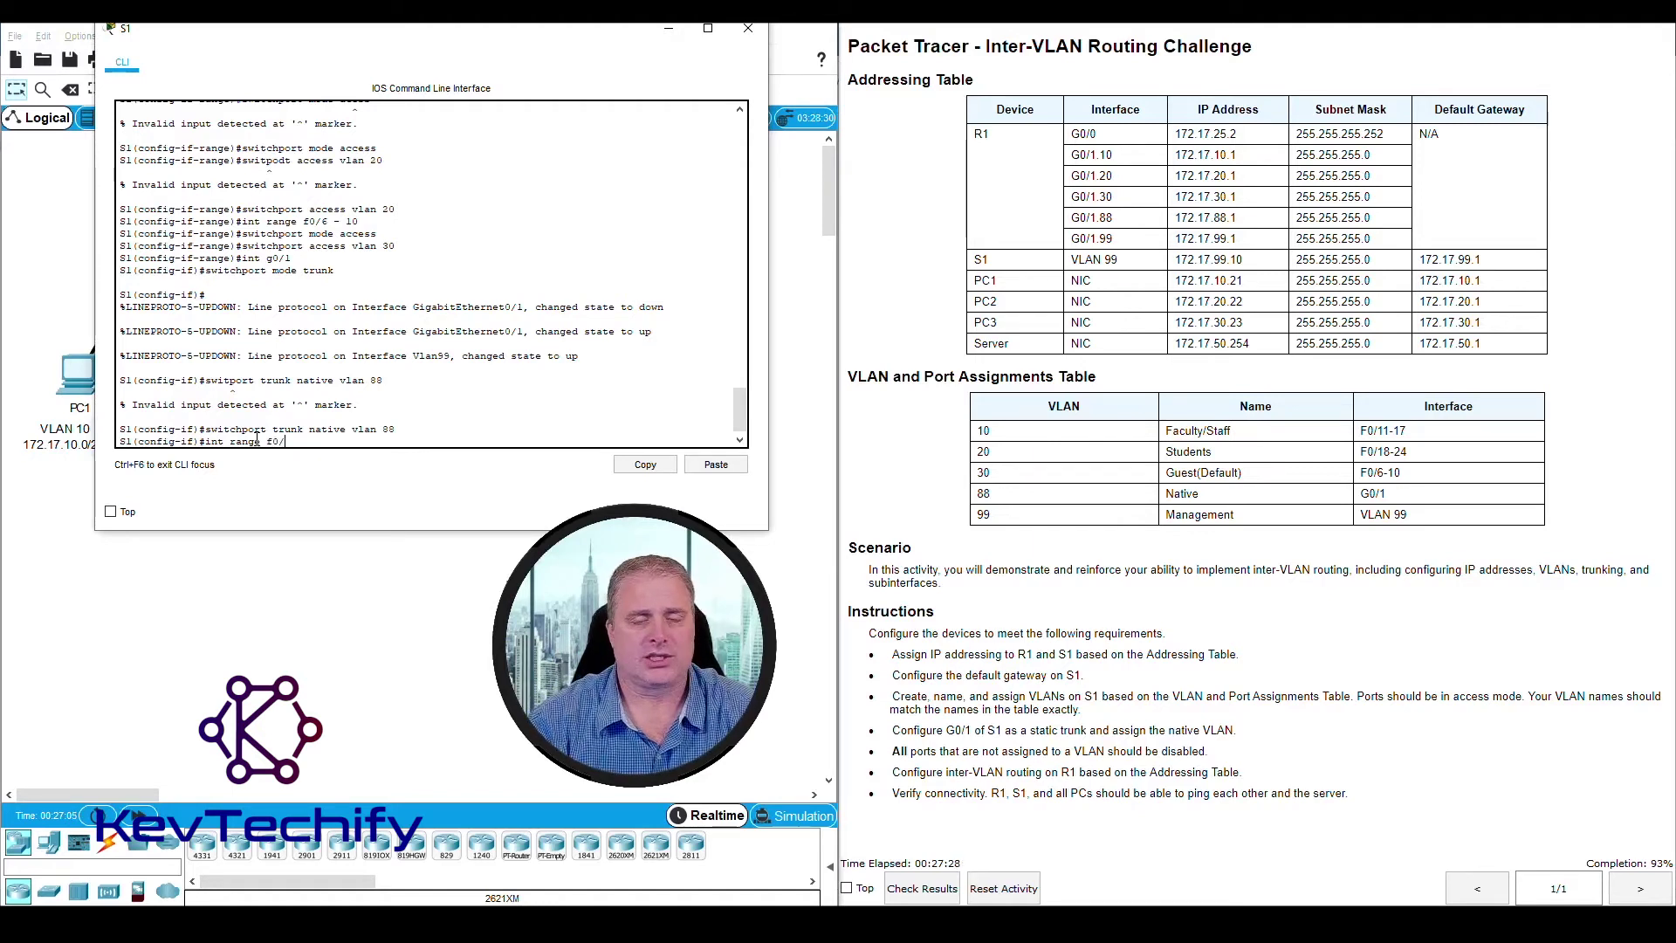
pyautogui.write('/1 - ')
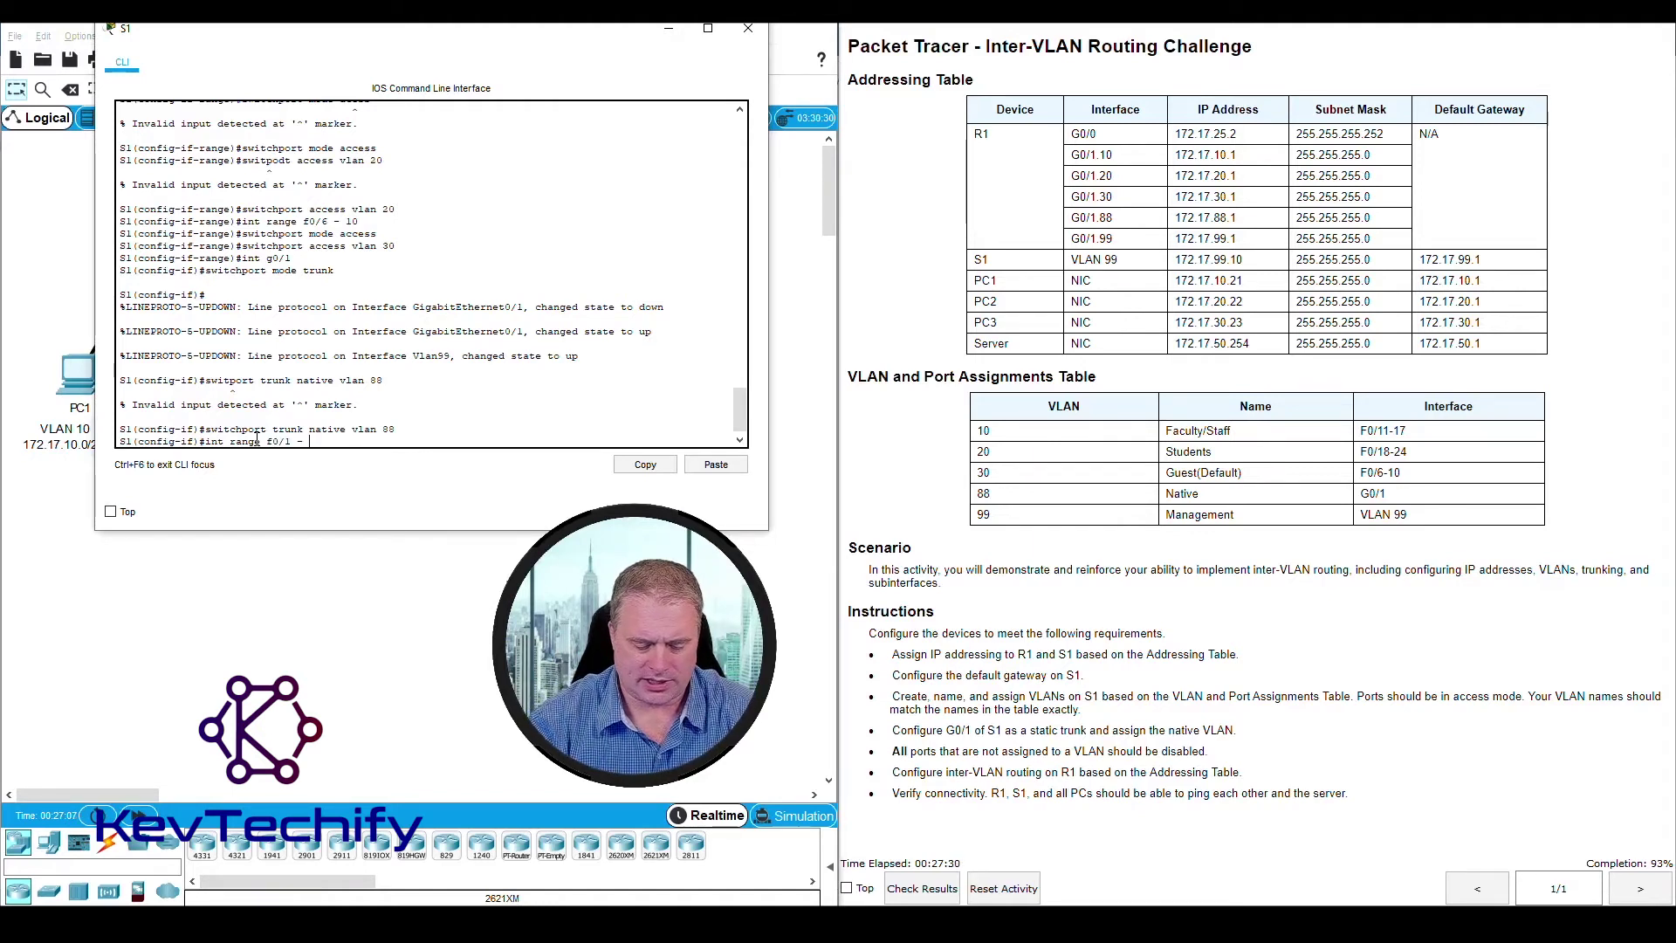
pyautogui.write('5, ')
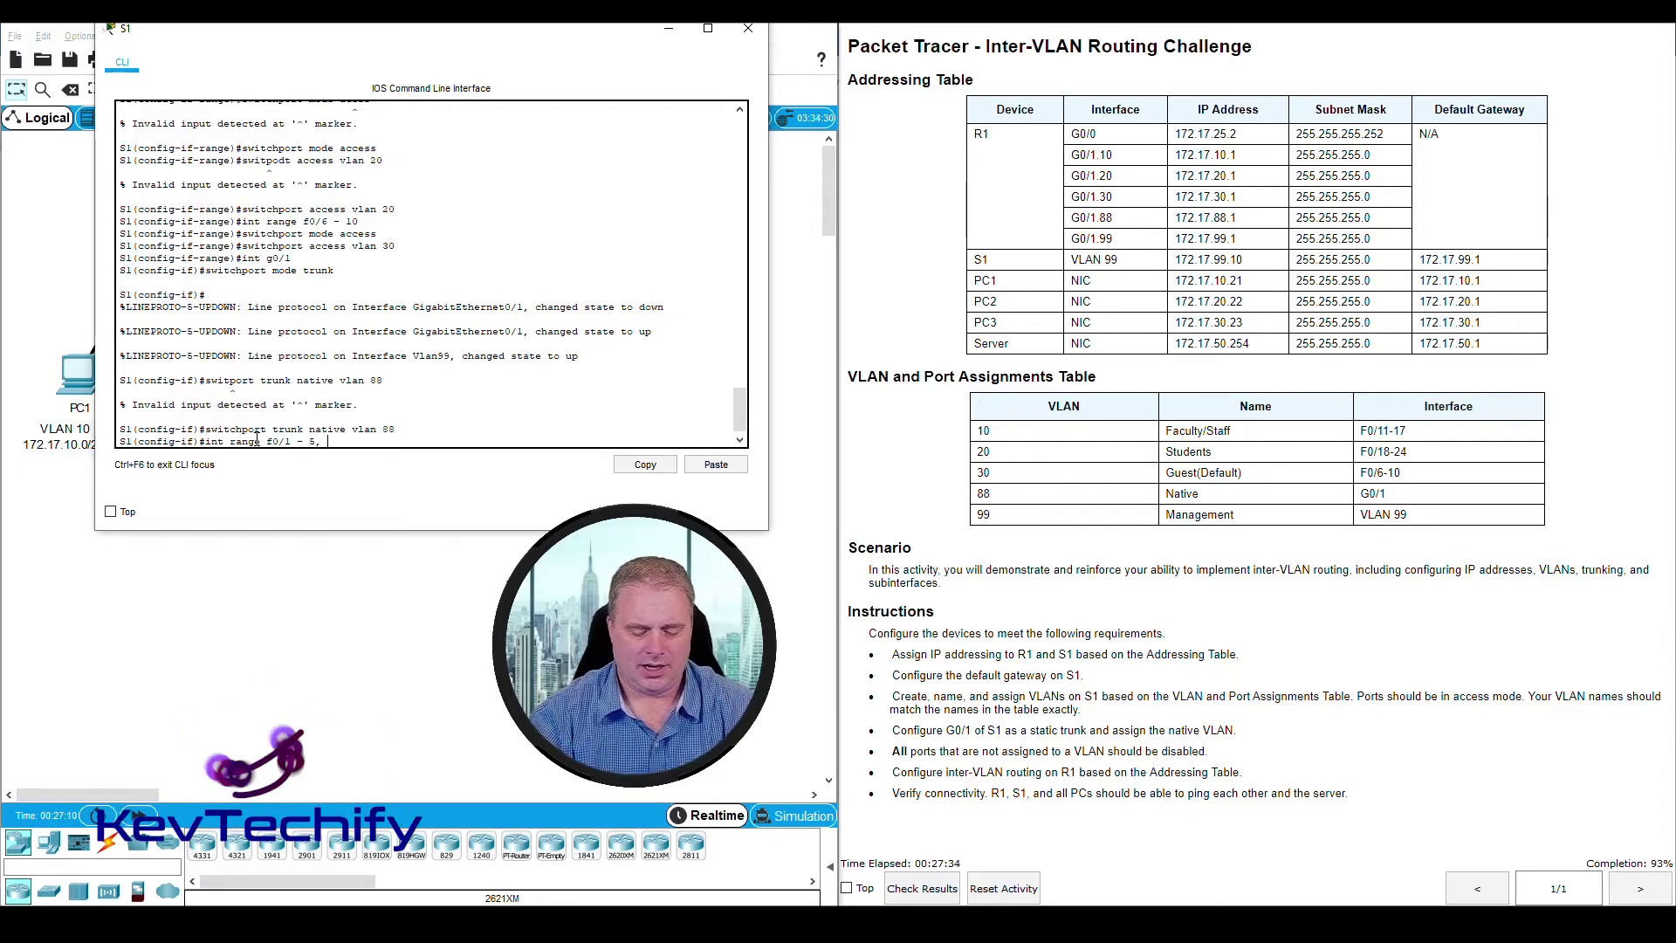
pyautogui.write('g0/2')
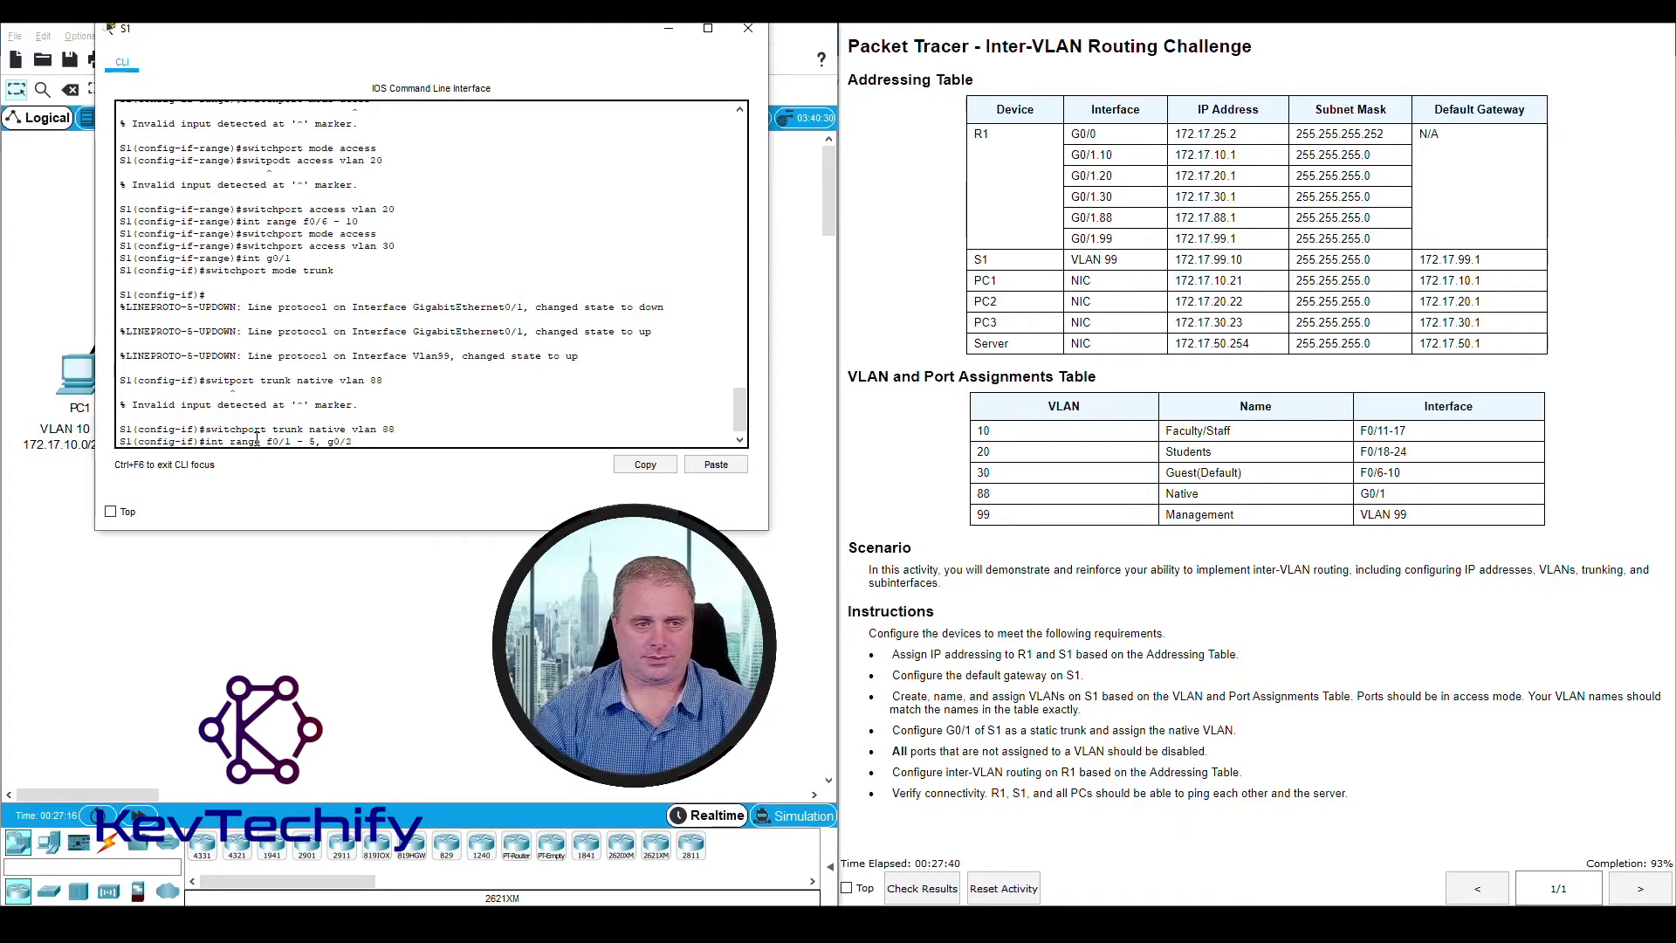
pyautogui.press('Return')
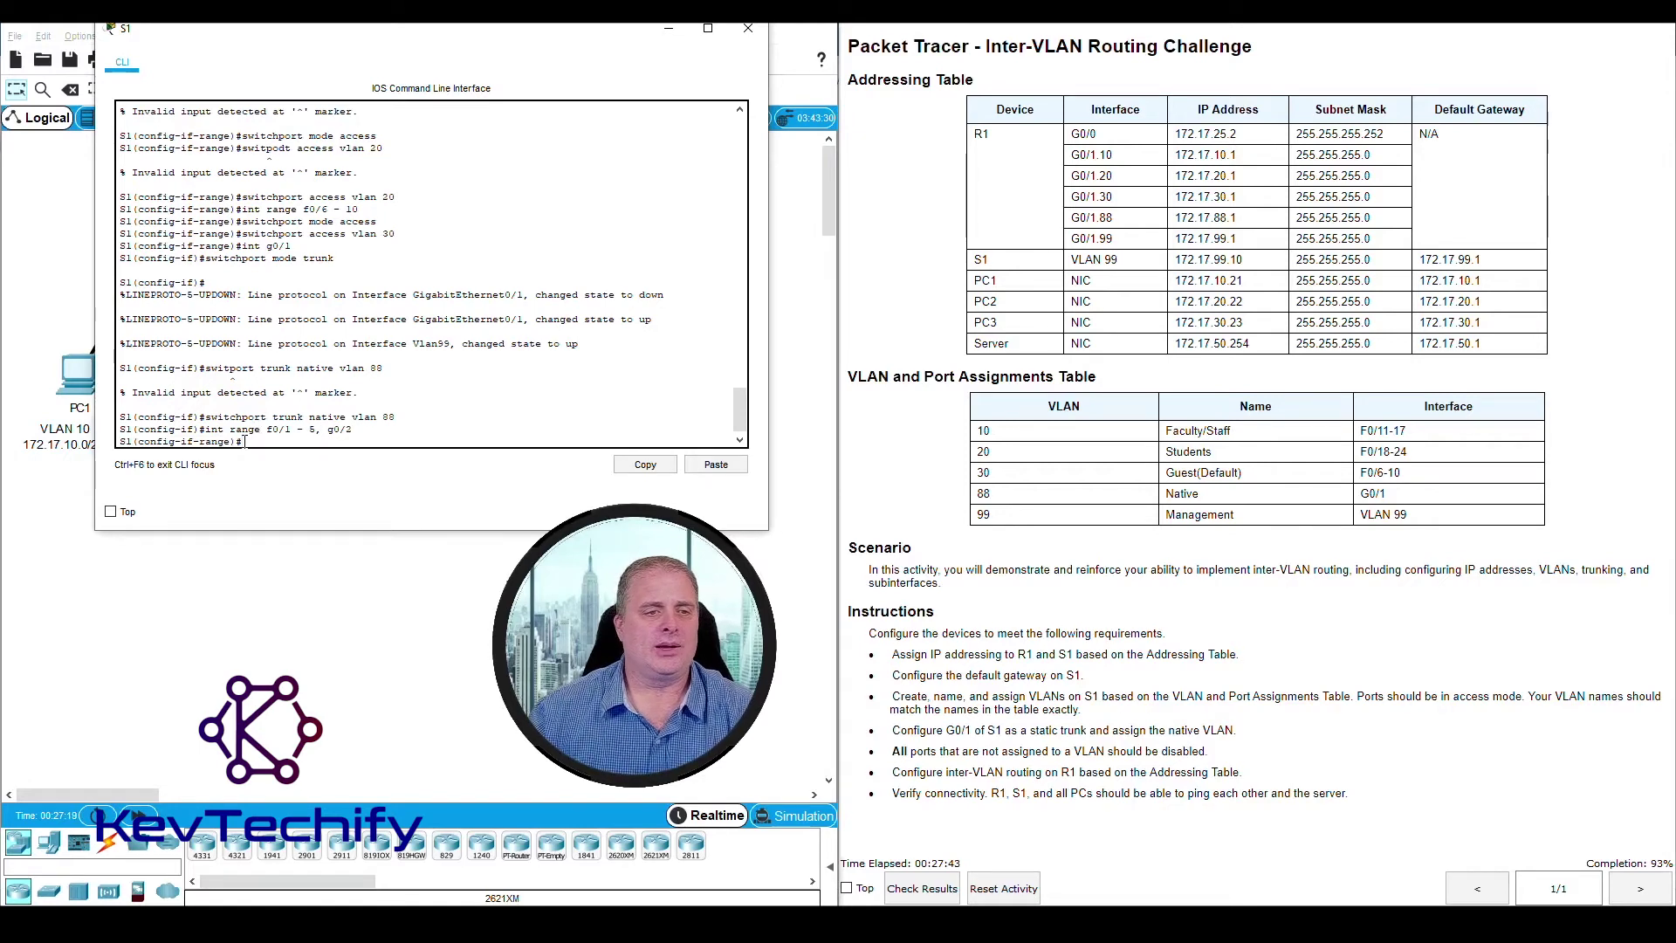
pyautogui.moveTo(266, 429); pyautogui.dragTo(356, 429)
pyautogui.click(257, 443)
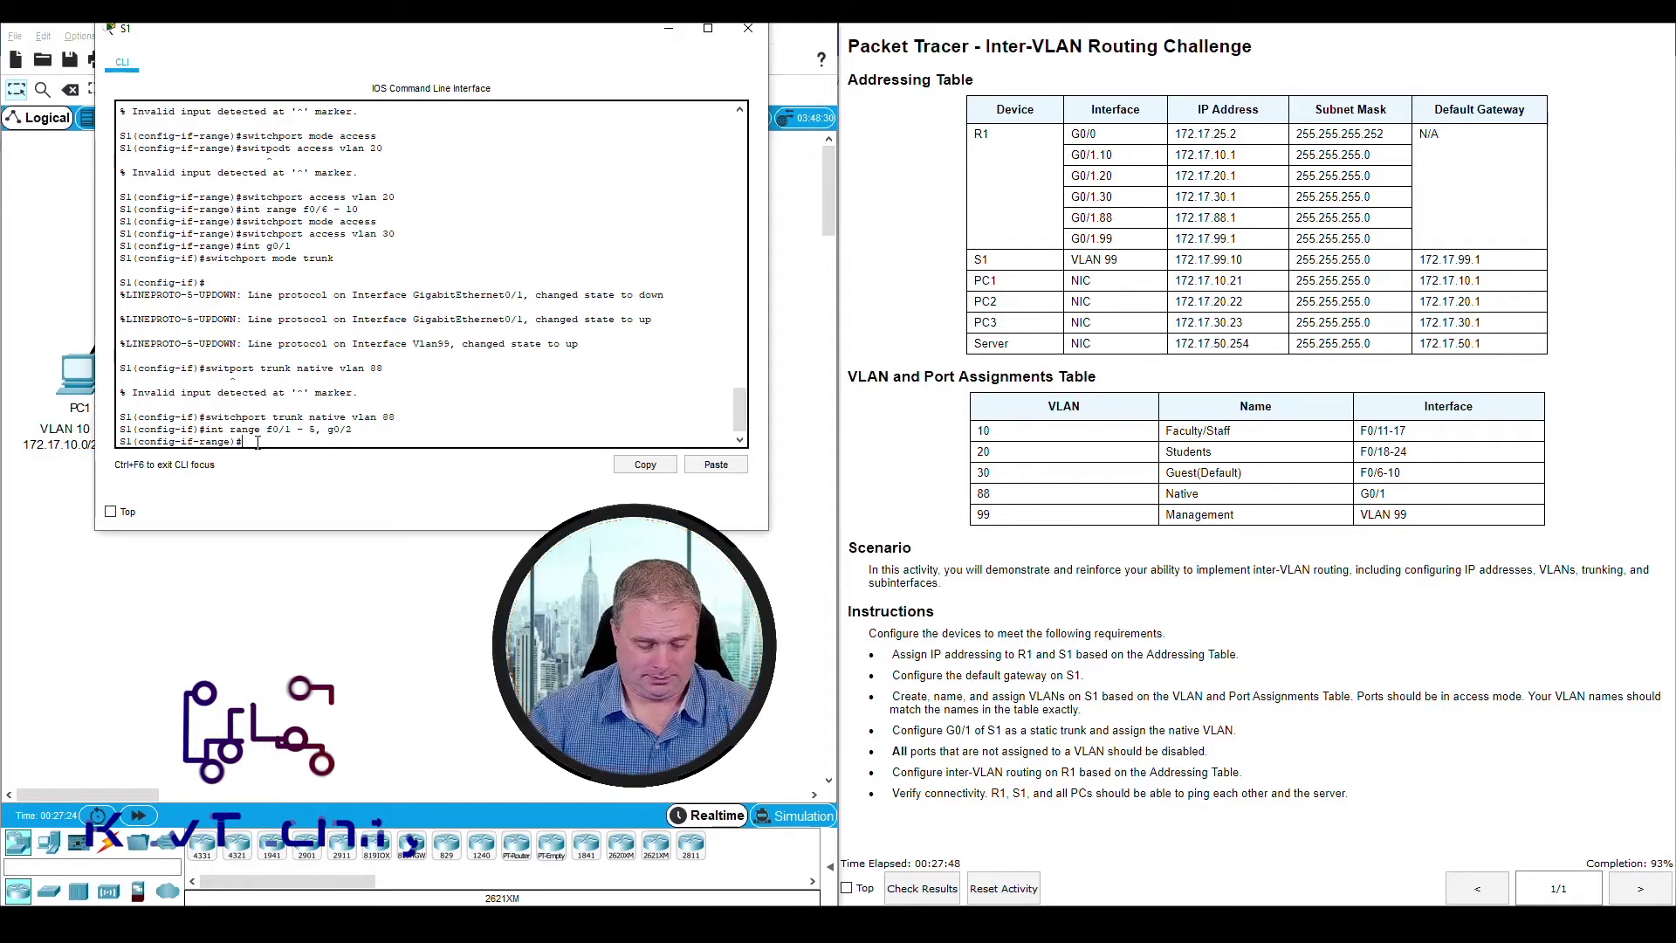
pyautogui.write('shutd')
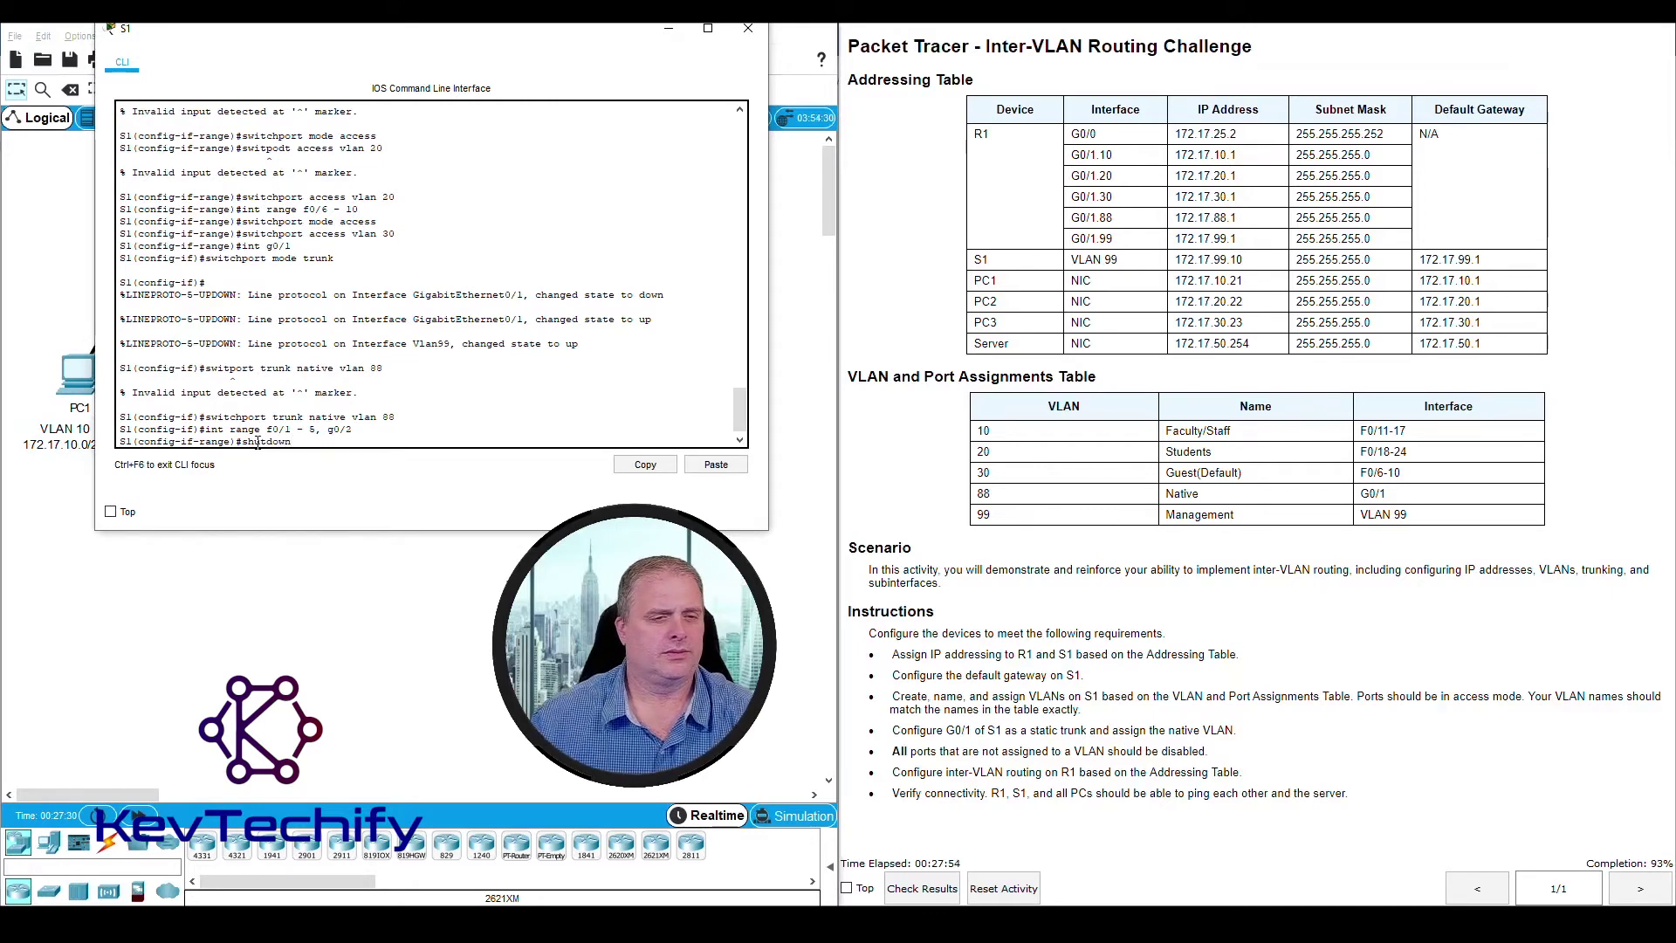
pyautogui.write('own')
pyautogui.press('Return')
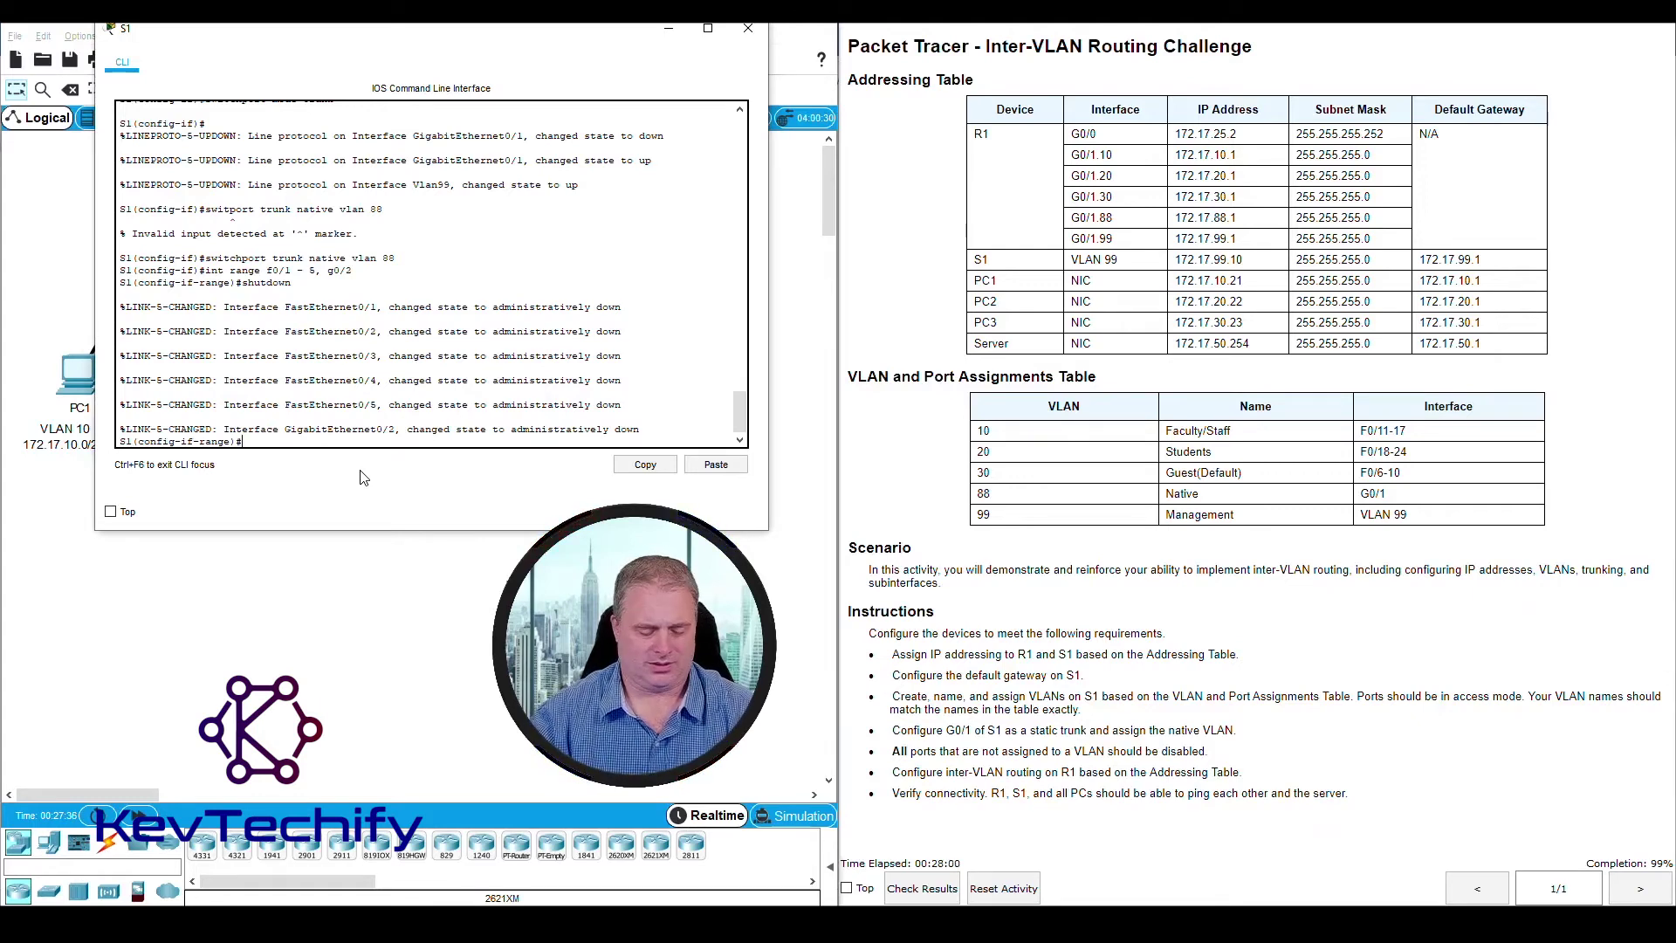
# Exit interface and global configuration on S1 back to the privileged EXEC prompt
pyautogui.write('exit')
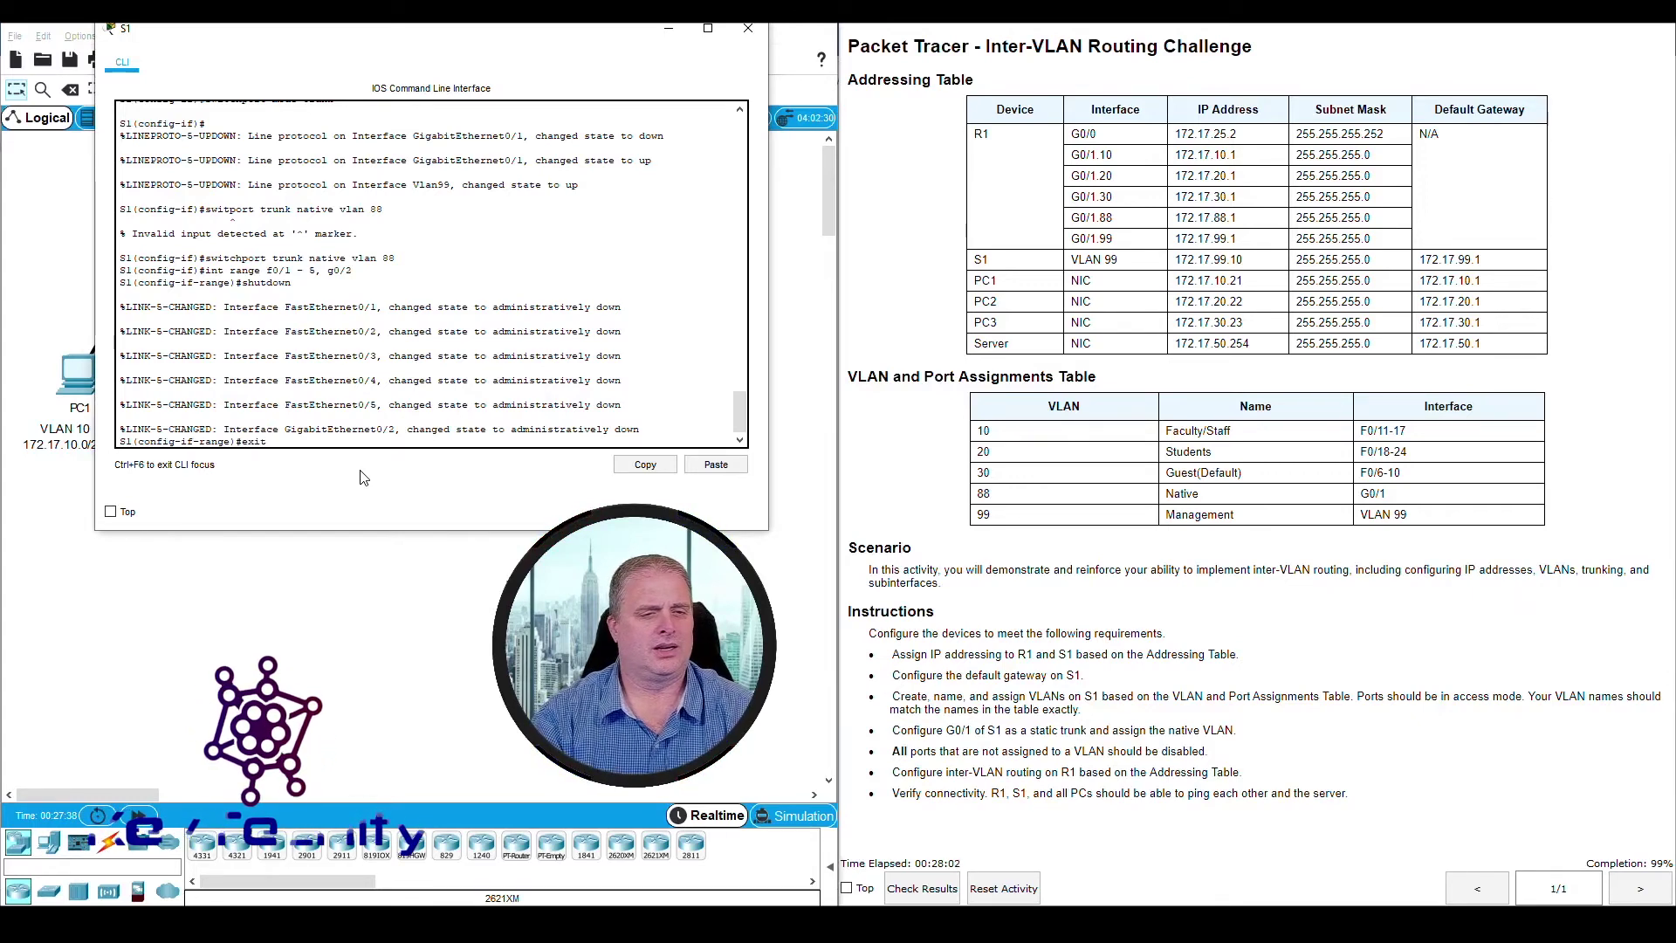
pyautogui.press('Return')
pyautogui.write('exit')
pyautogui.press('Return')
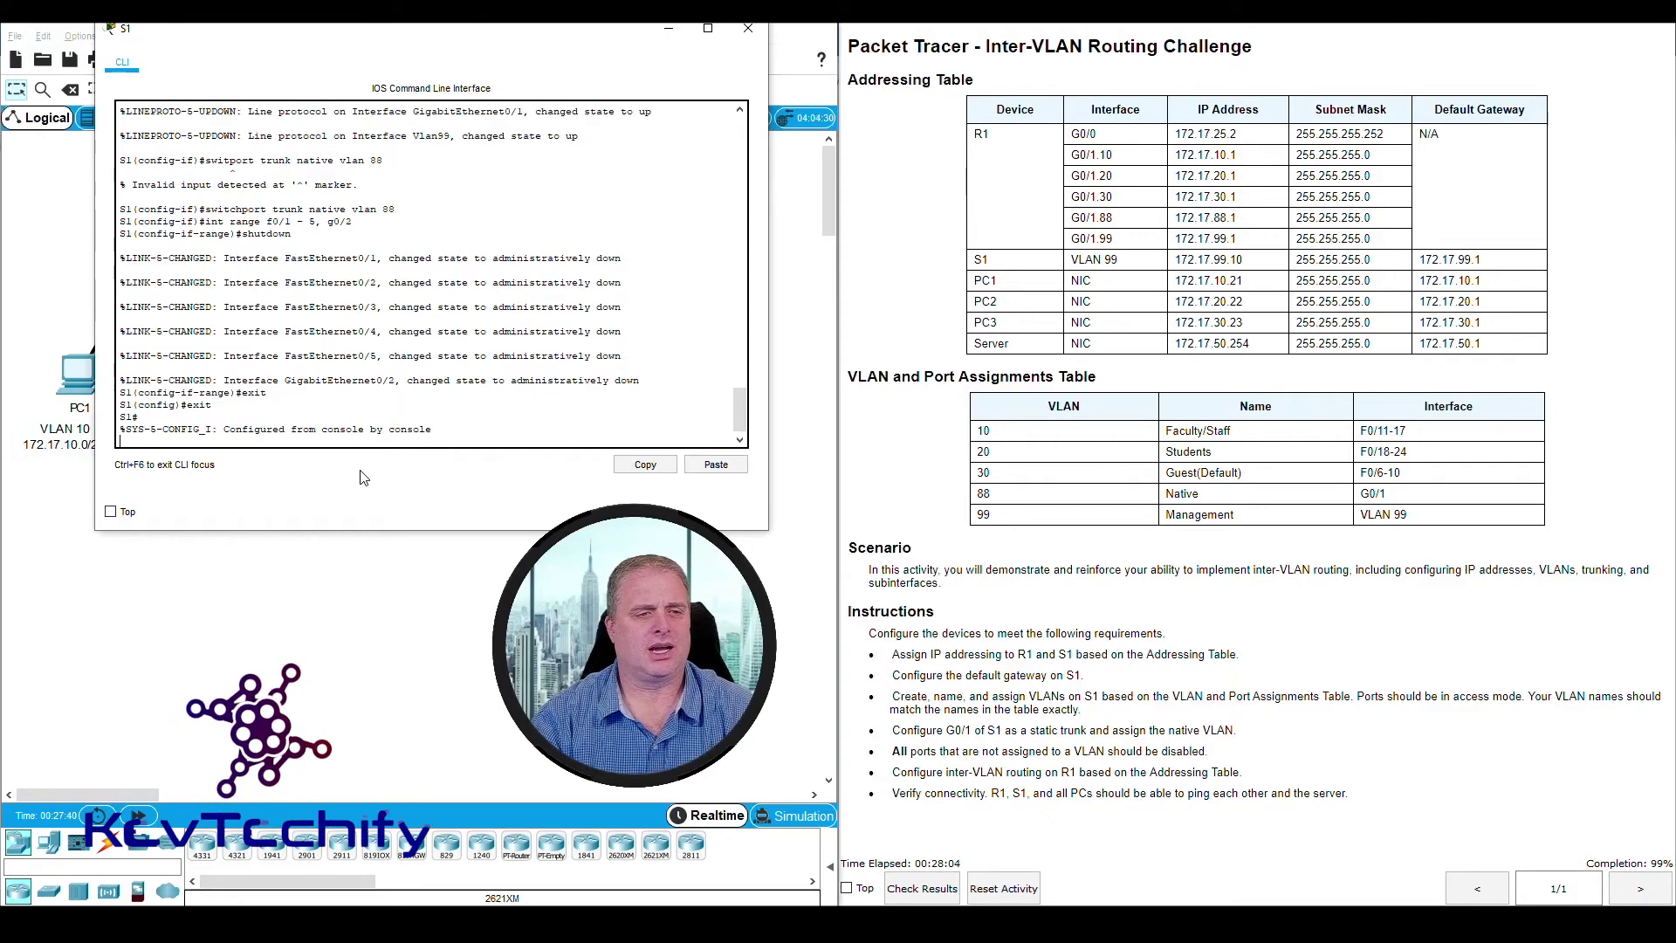
pyautogui.press('Return')
pyautogui.press('Return')
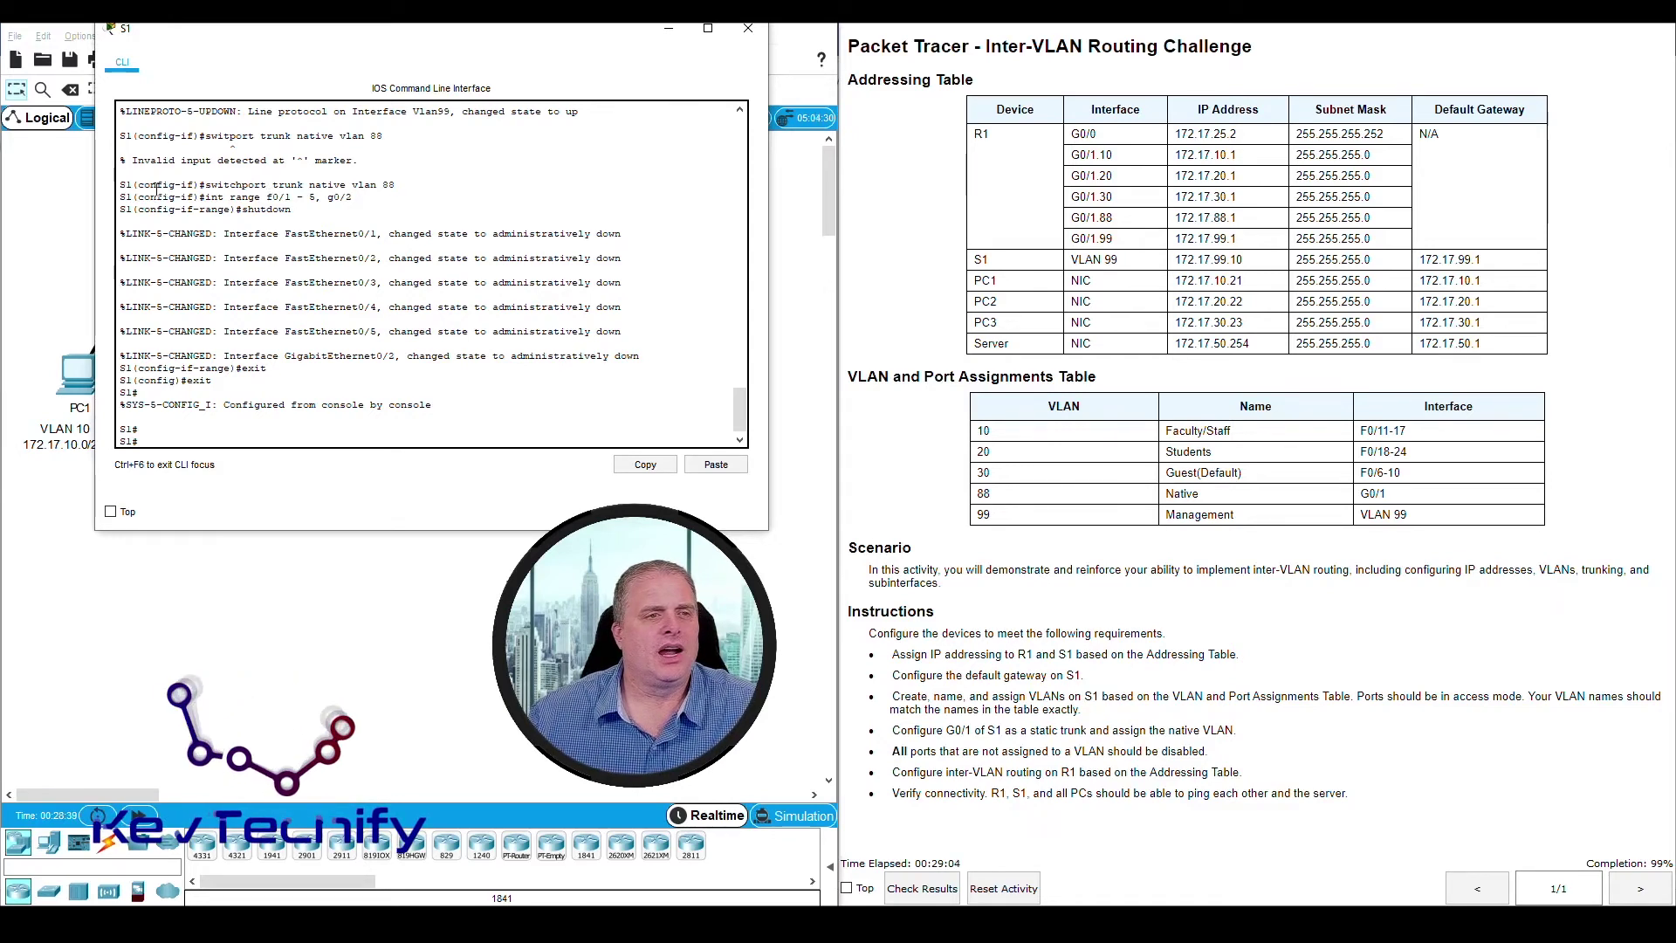
# Review the native VLAN 88 trunk command in S1's console output
pyautogui.moveTo(121, 186); pyautogui.dragTo(394, 186)
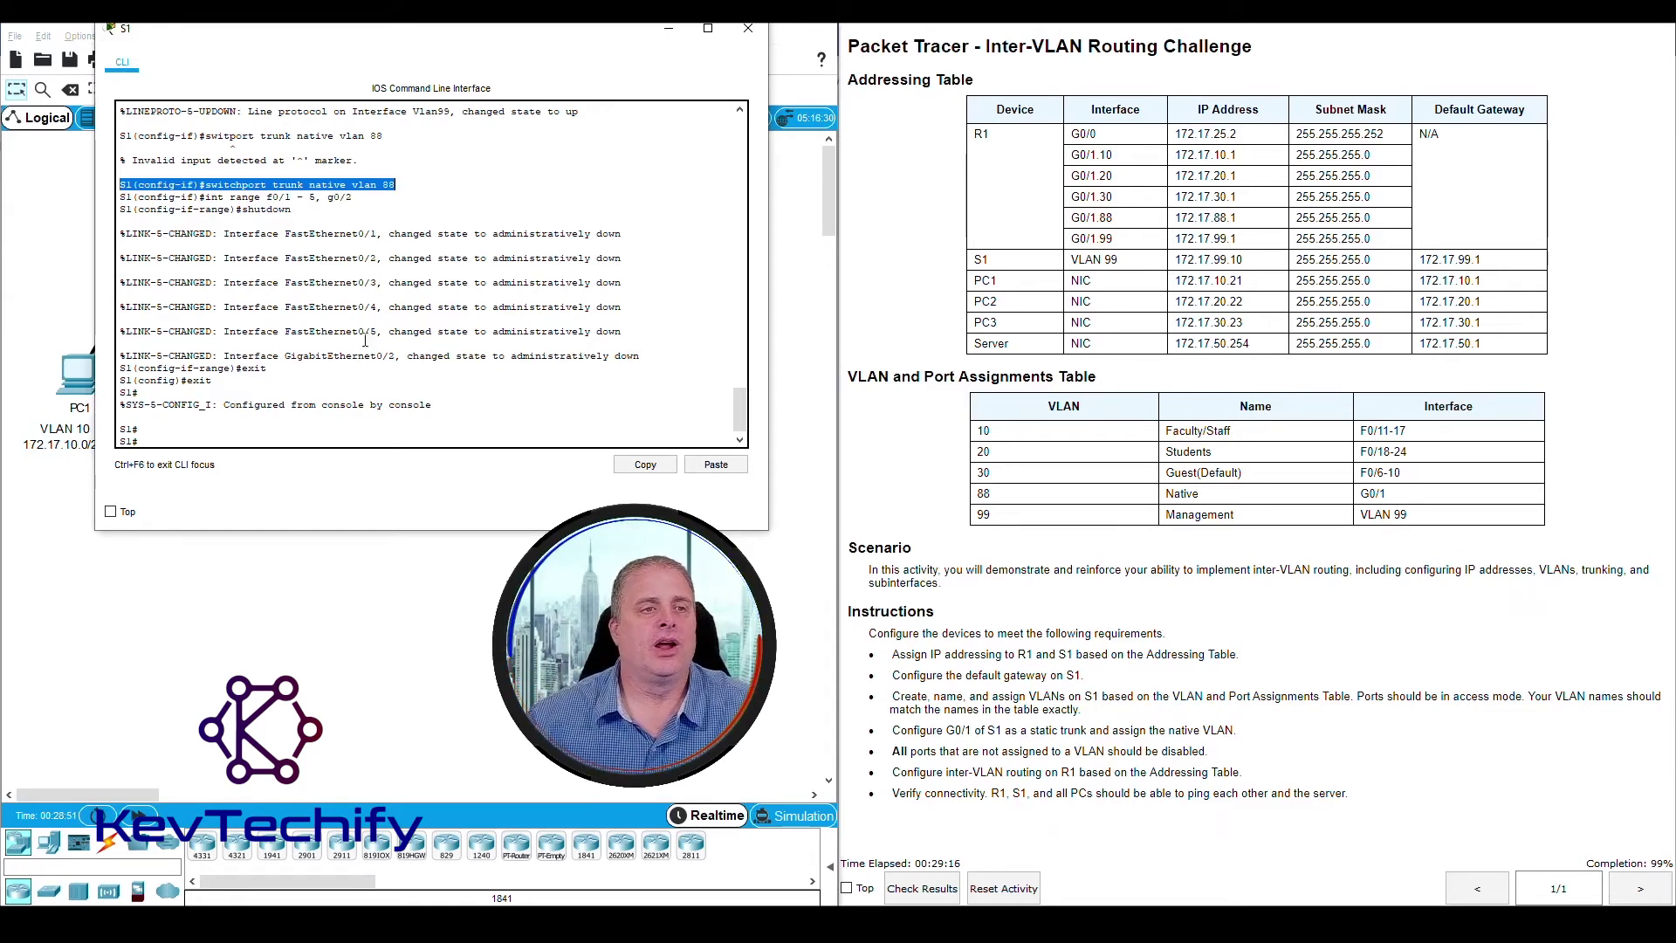
pyautogui.click(124, 187)
pyautogui.moveTo(123, 186)
pyautogui.mouseDown()
pyautogui.moveTo(400, 187)
pyautogui.moveTo(145, 198)
pyautogui.mouseUp()
pyautogui.click(145, 197)
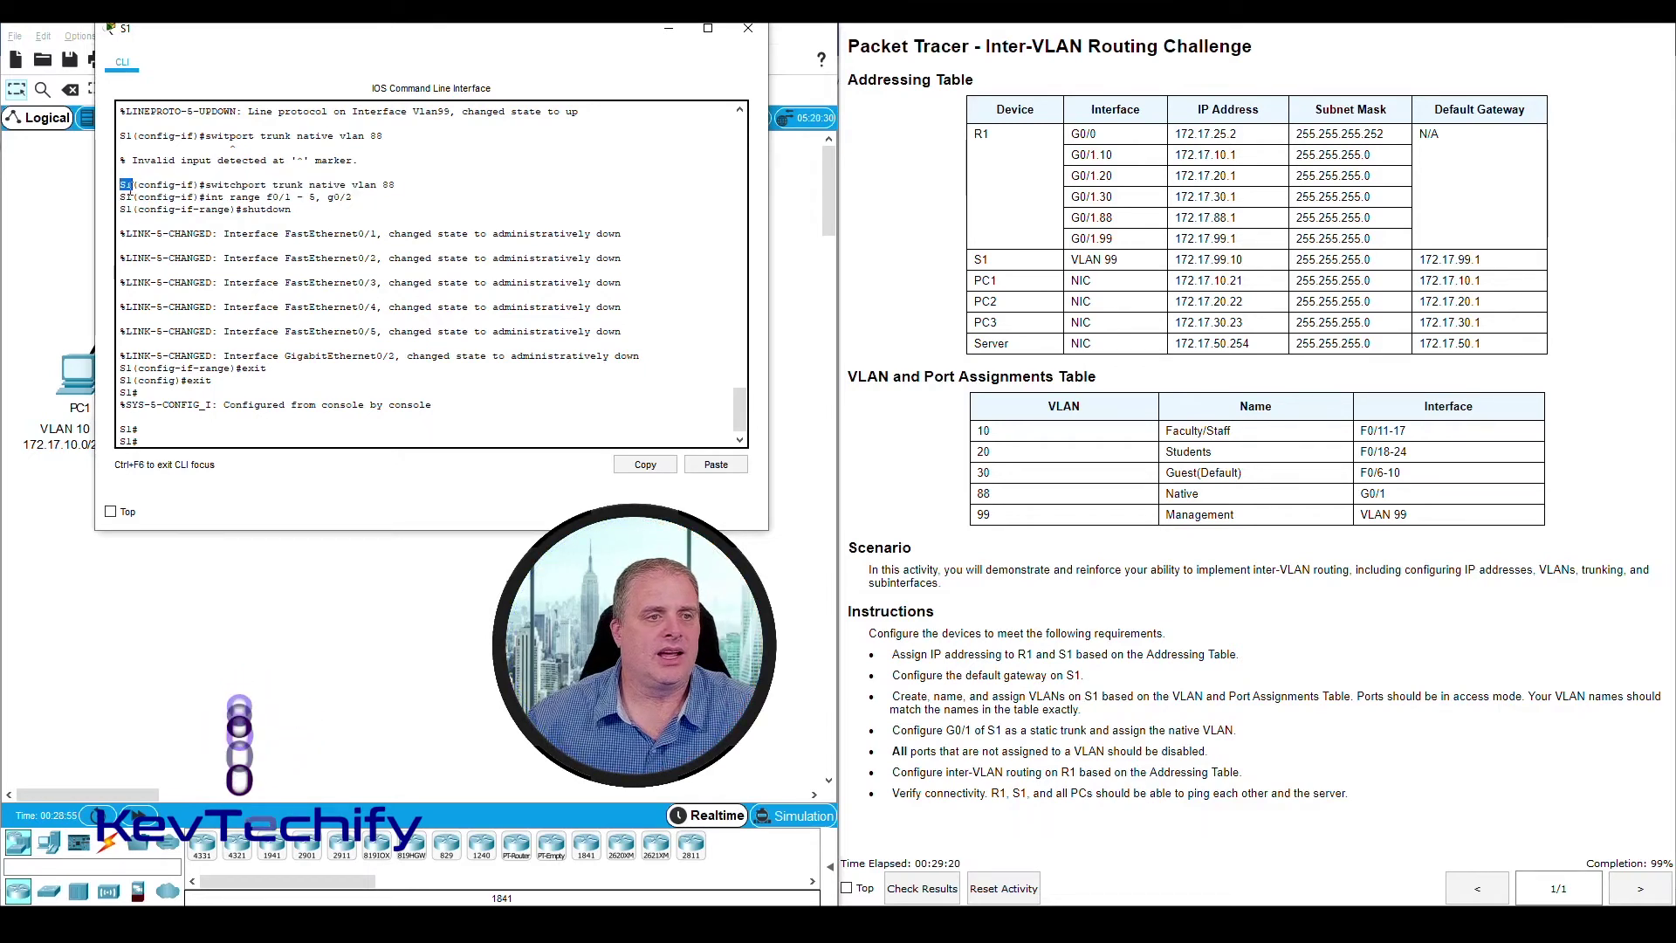
pyautogui.click(180, 444)
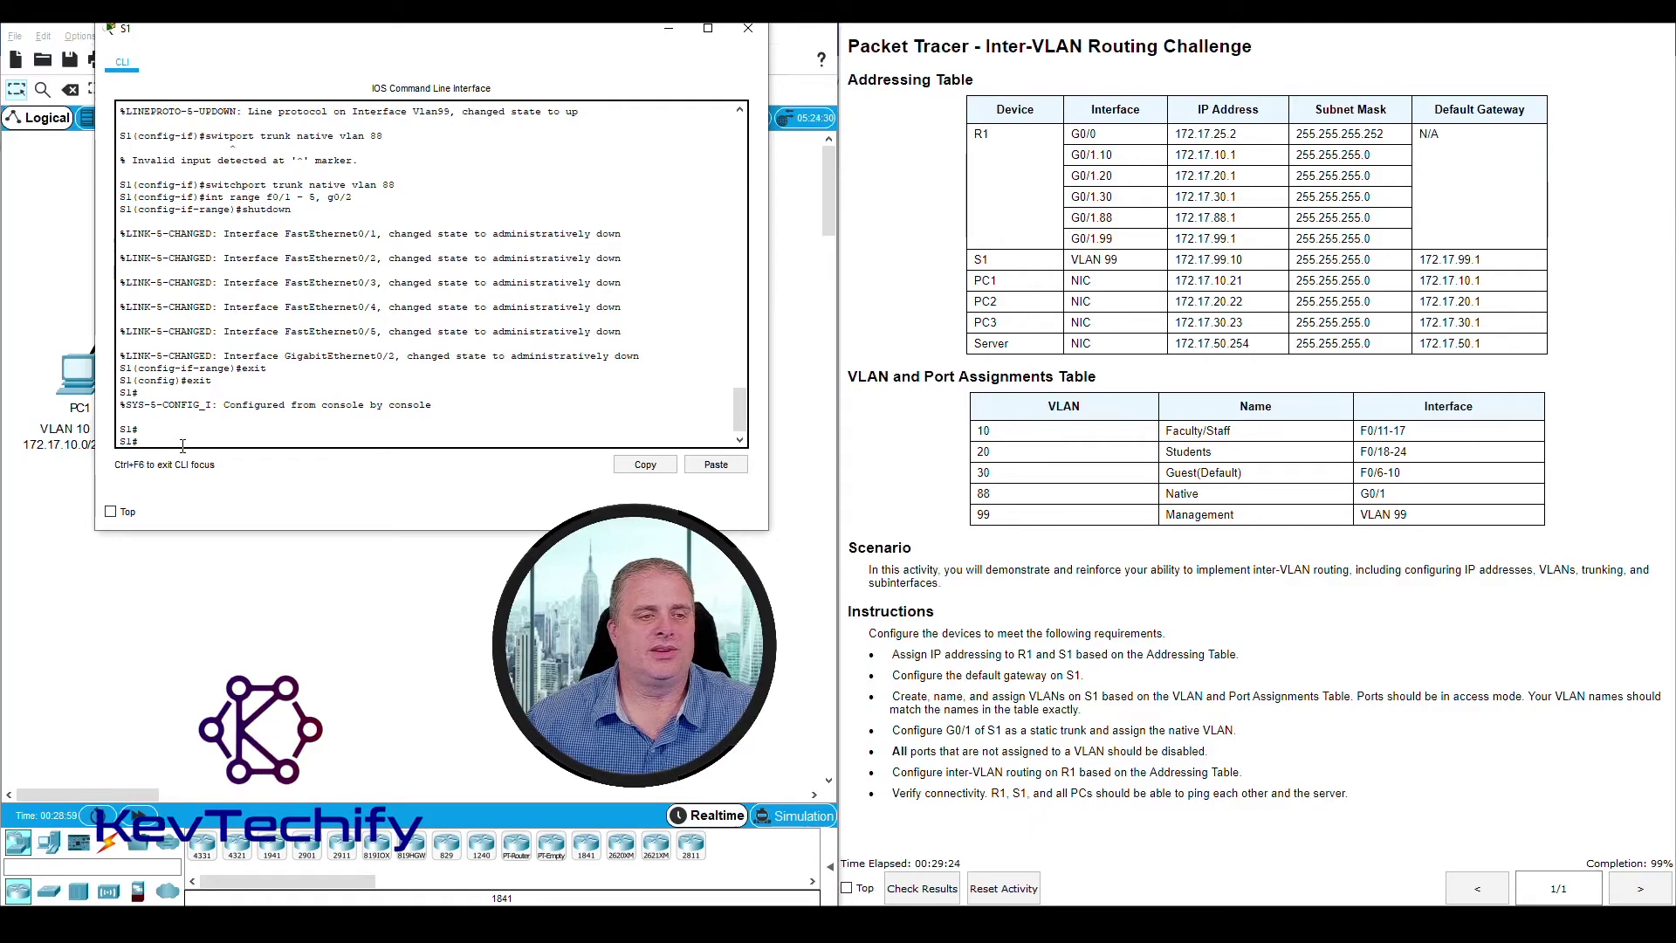
# Put S1's console away, open R1's command line and enter global configuration mode
pyautogui.click(667, 35)
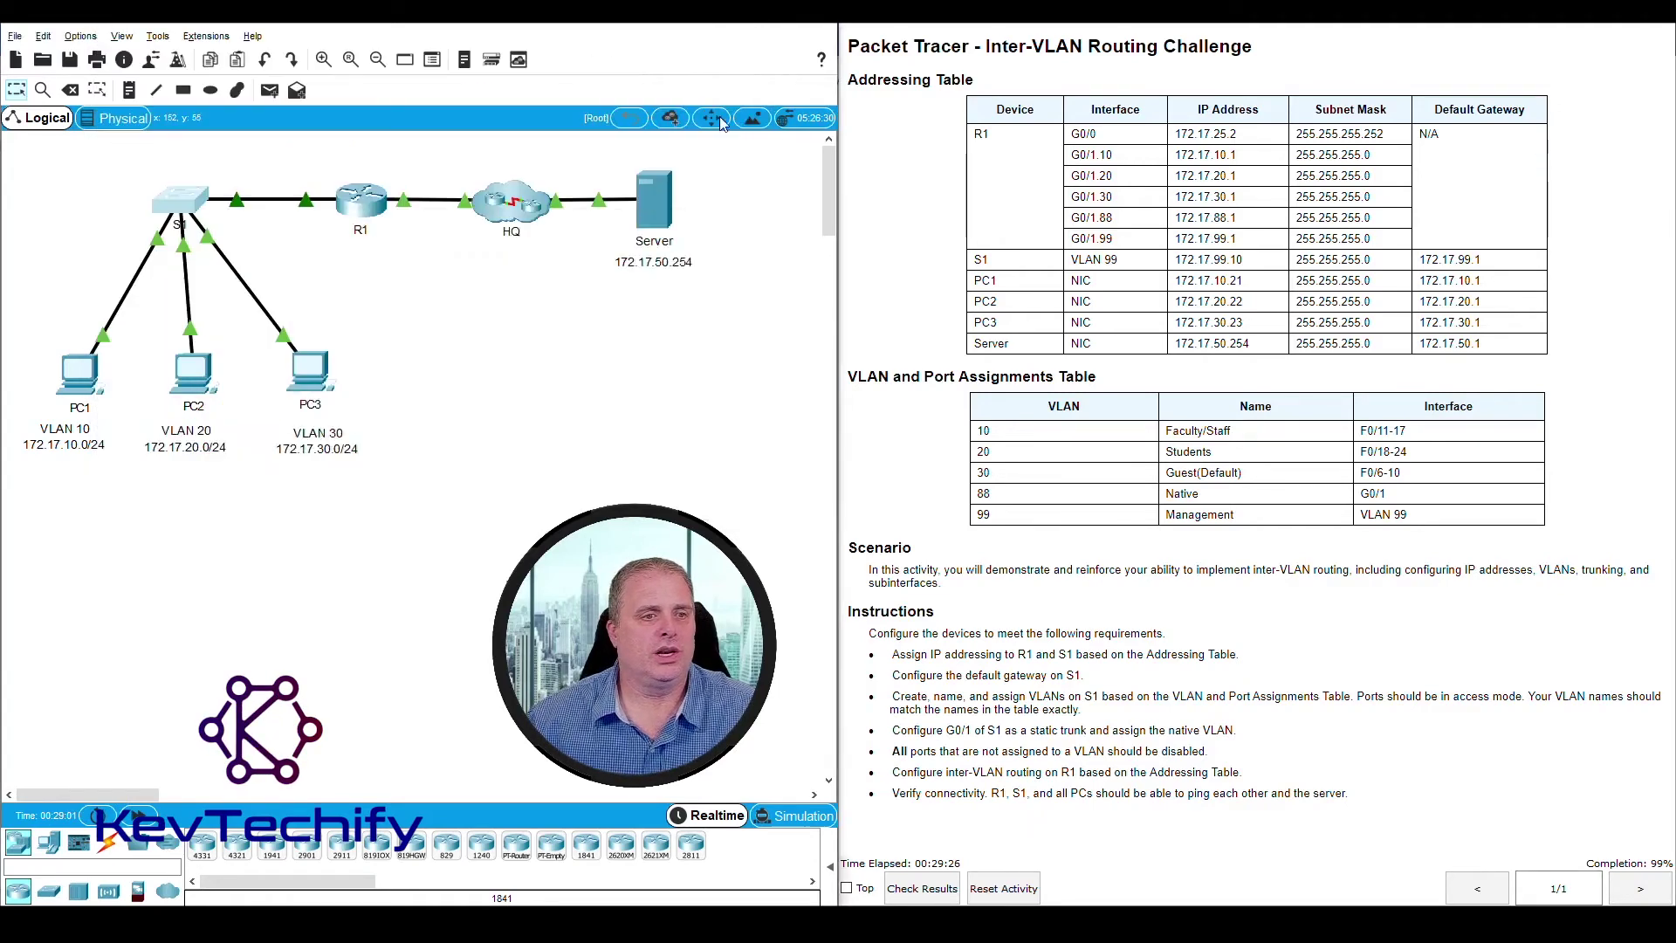
pyautogui.click(357, 207)
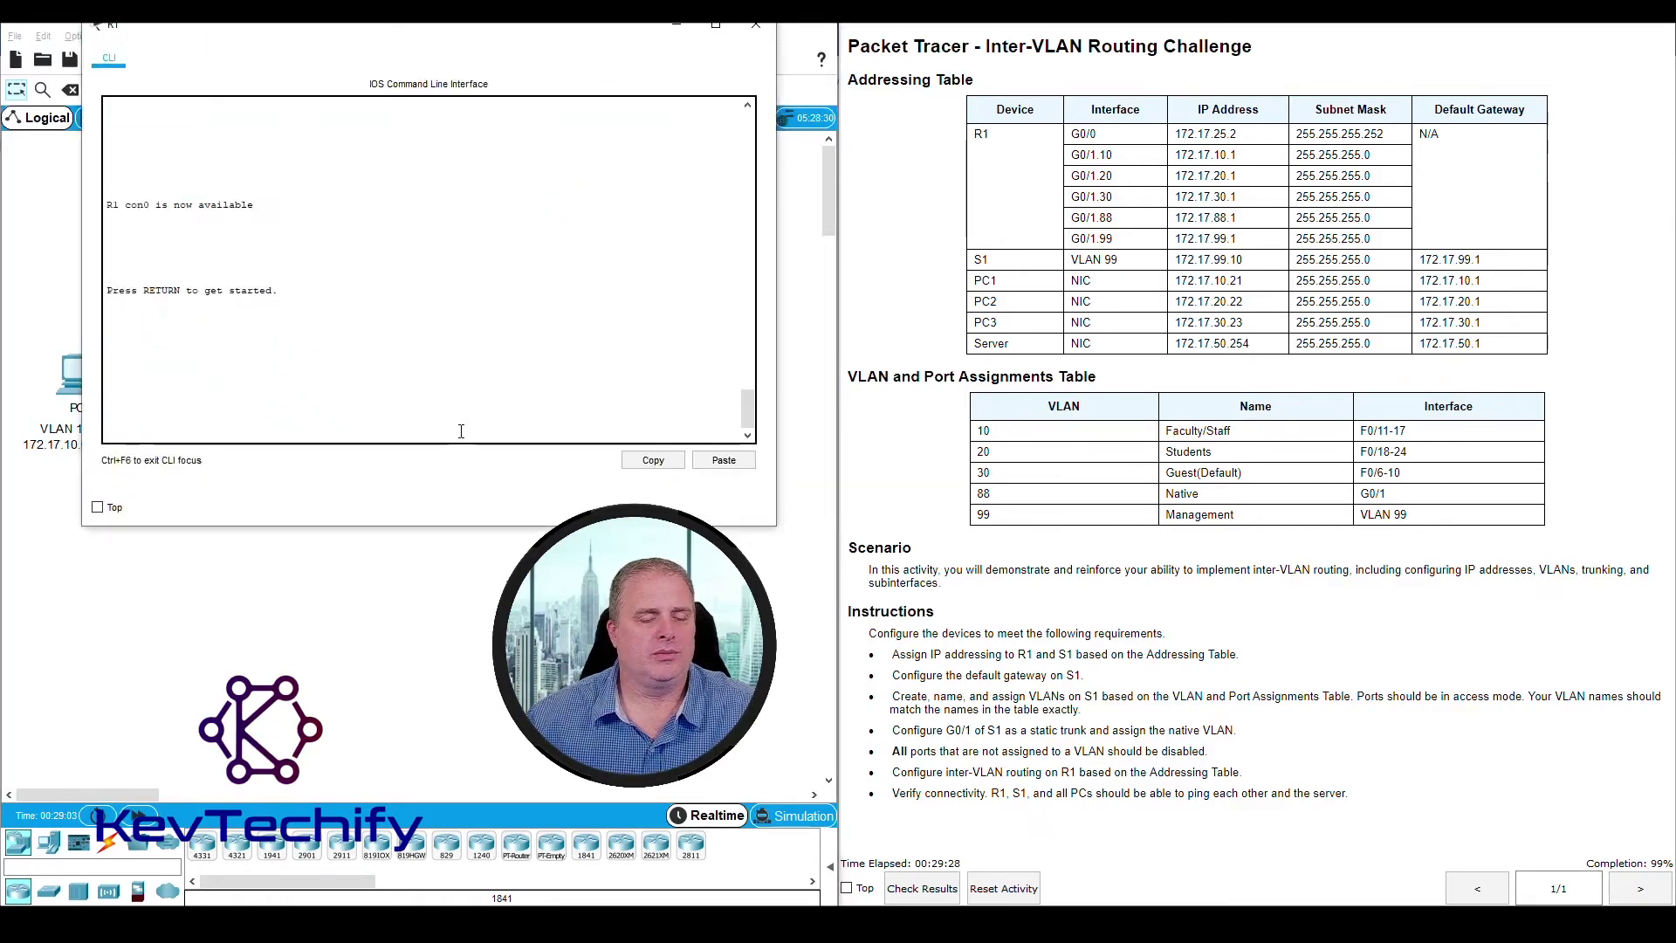
pyautogui.press('Return')
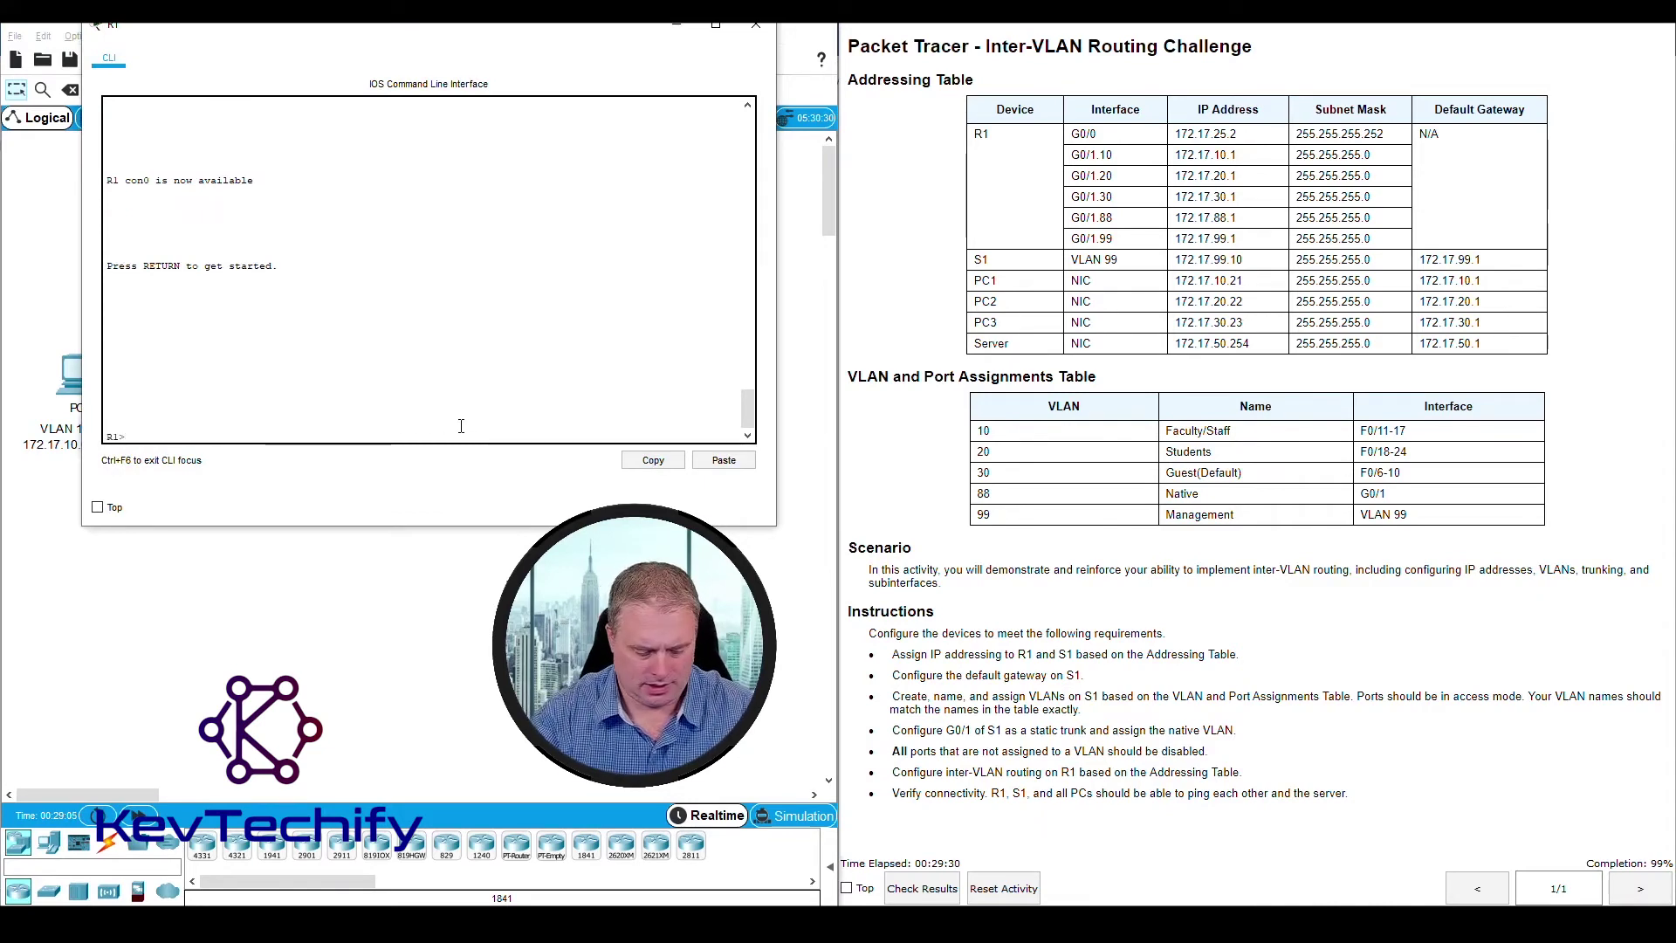
pyautogui.write('en')
pyautogui.press('Return')
pyautogui.write('conf t')
pyautogui.press('Return')
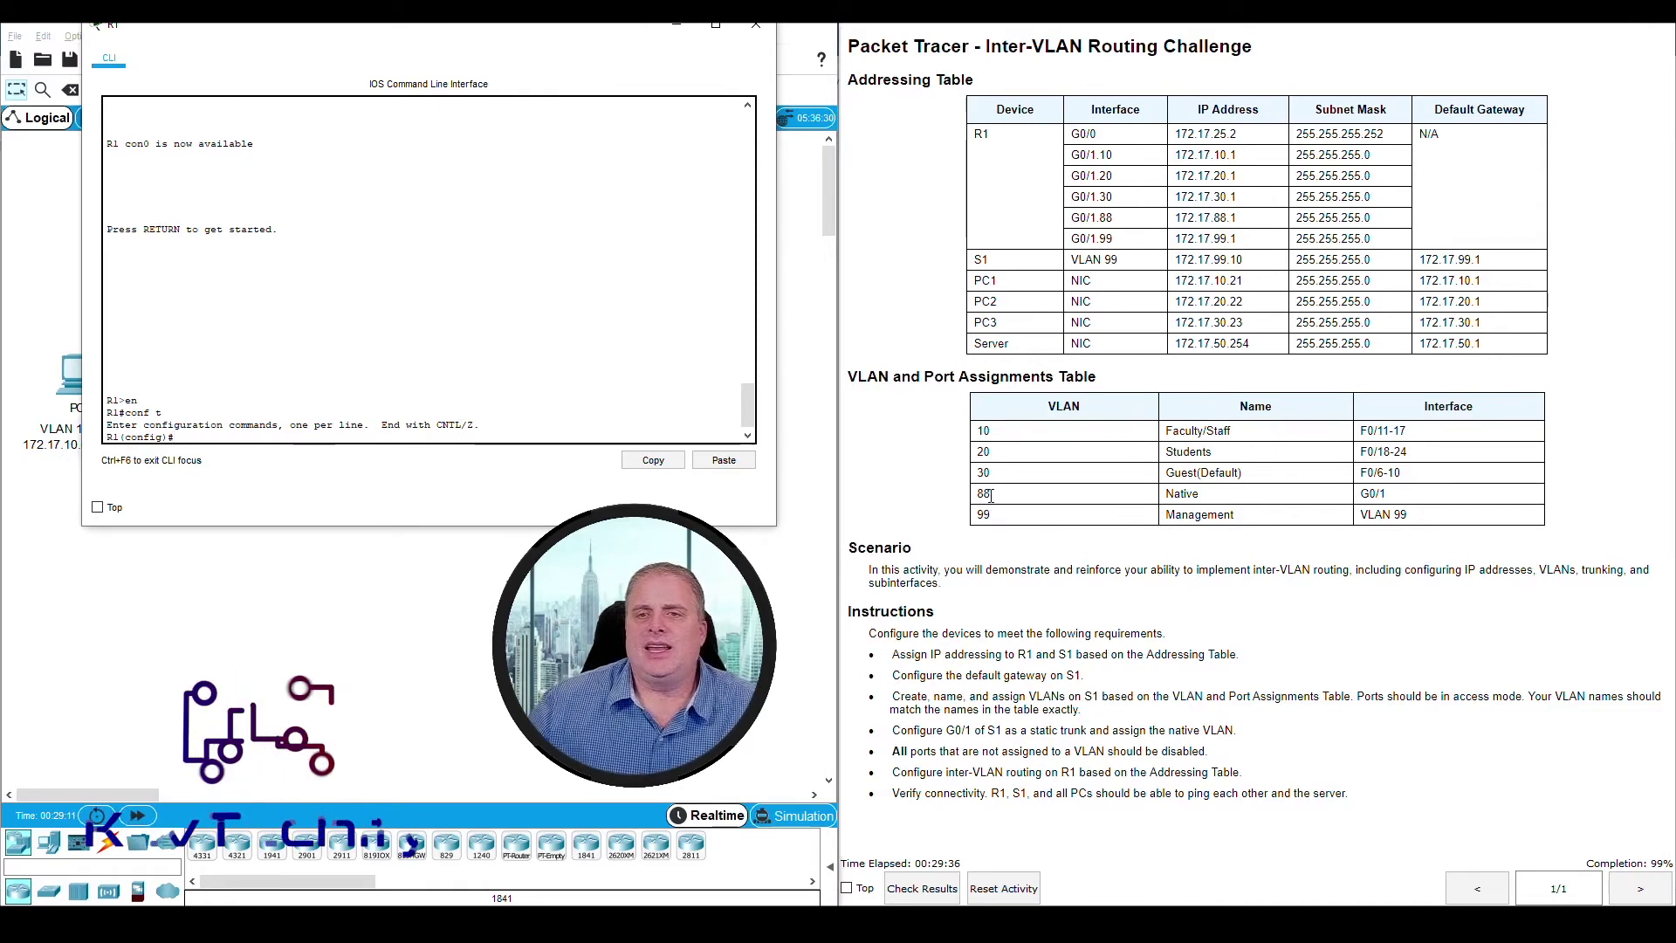
# Enter configuration mode for subinterface g0/1.88 on R1
pyautogui.moveTo(1069, 218); pyautogui.dragTo(1123, 223)
pyautogui.click(1070, 223)
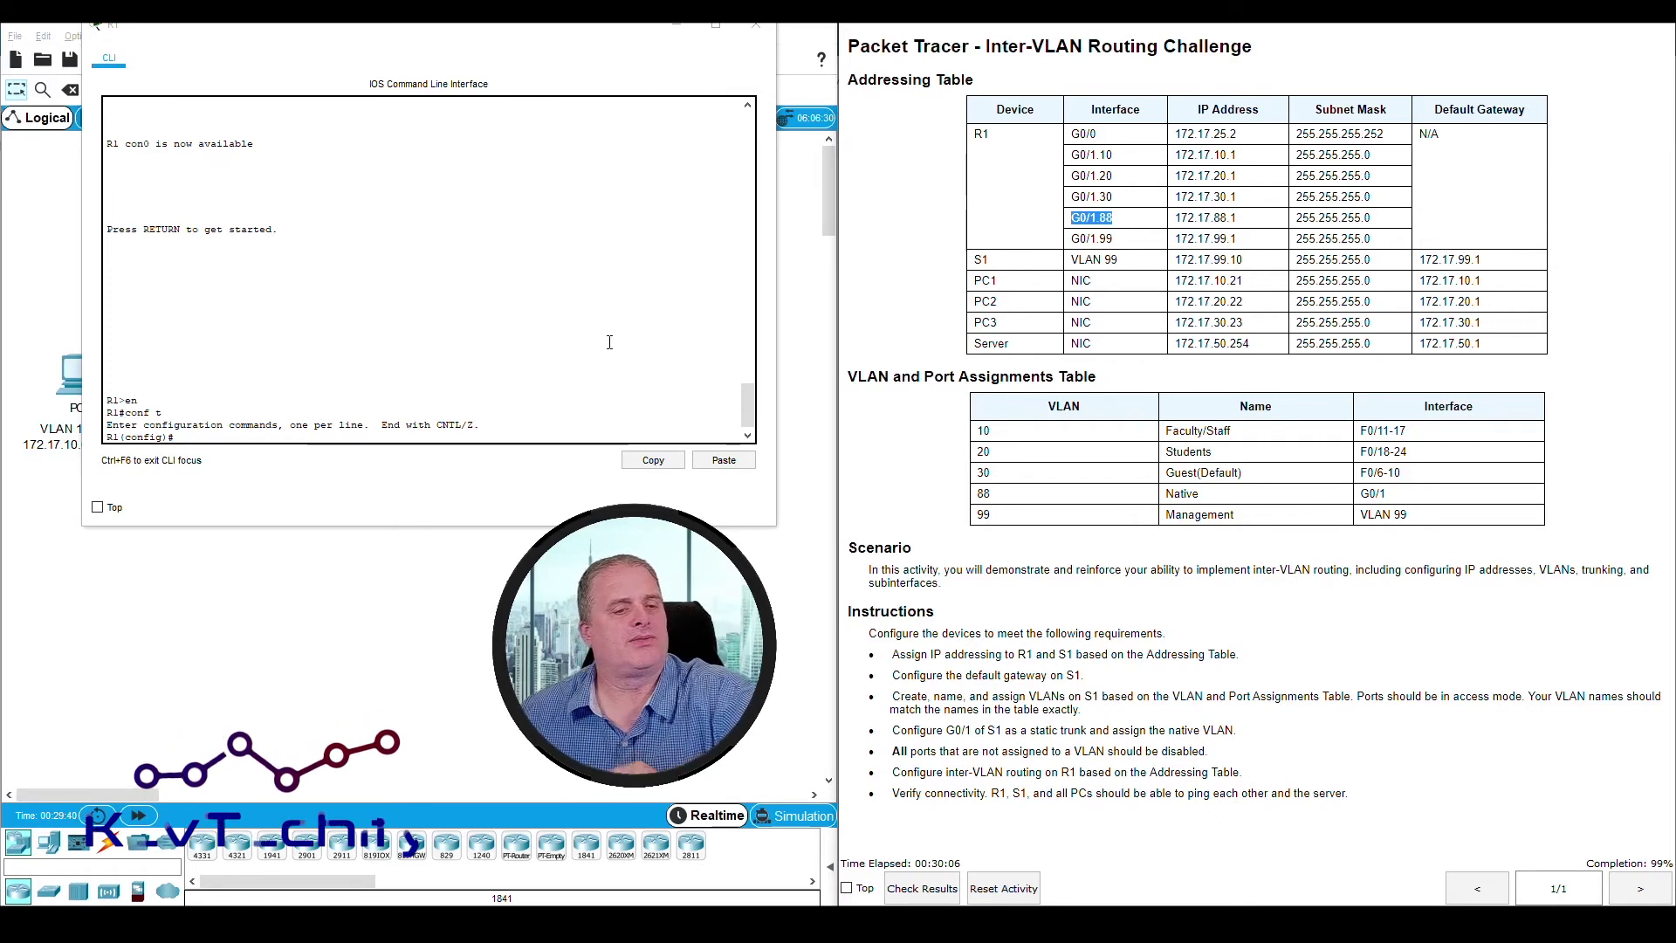
pyautogui.click(212, 434)
pyautogui.write('in')
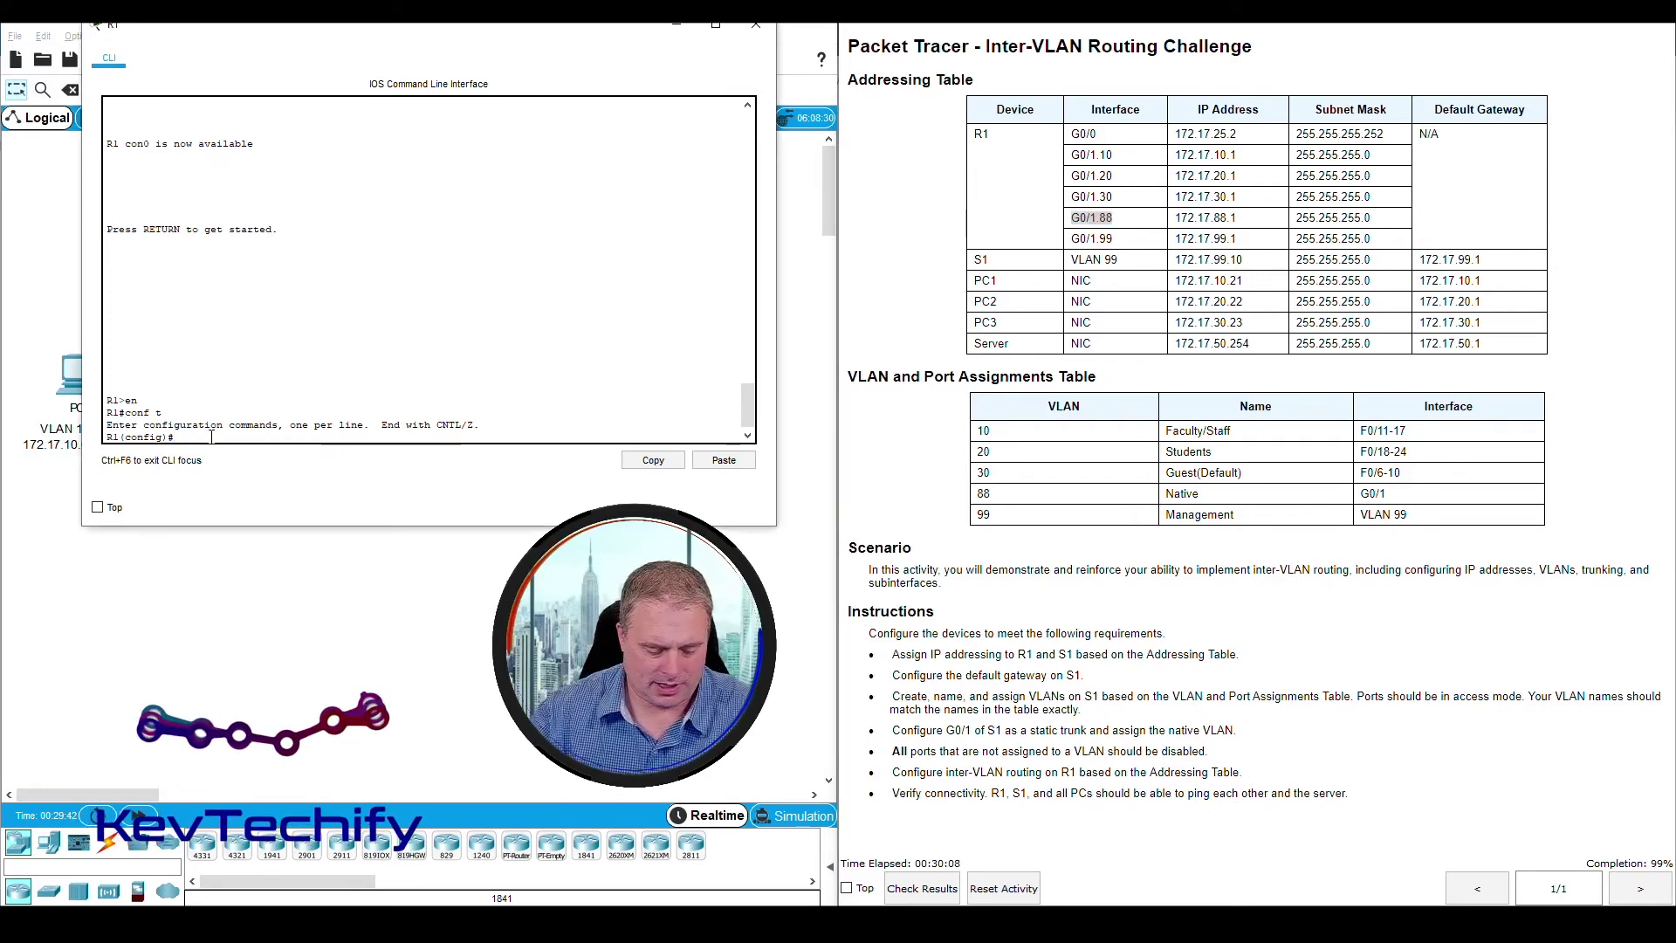
pyautogui.write('t g0/')
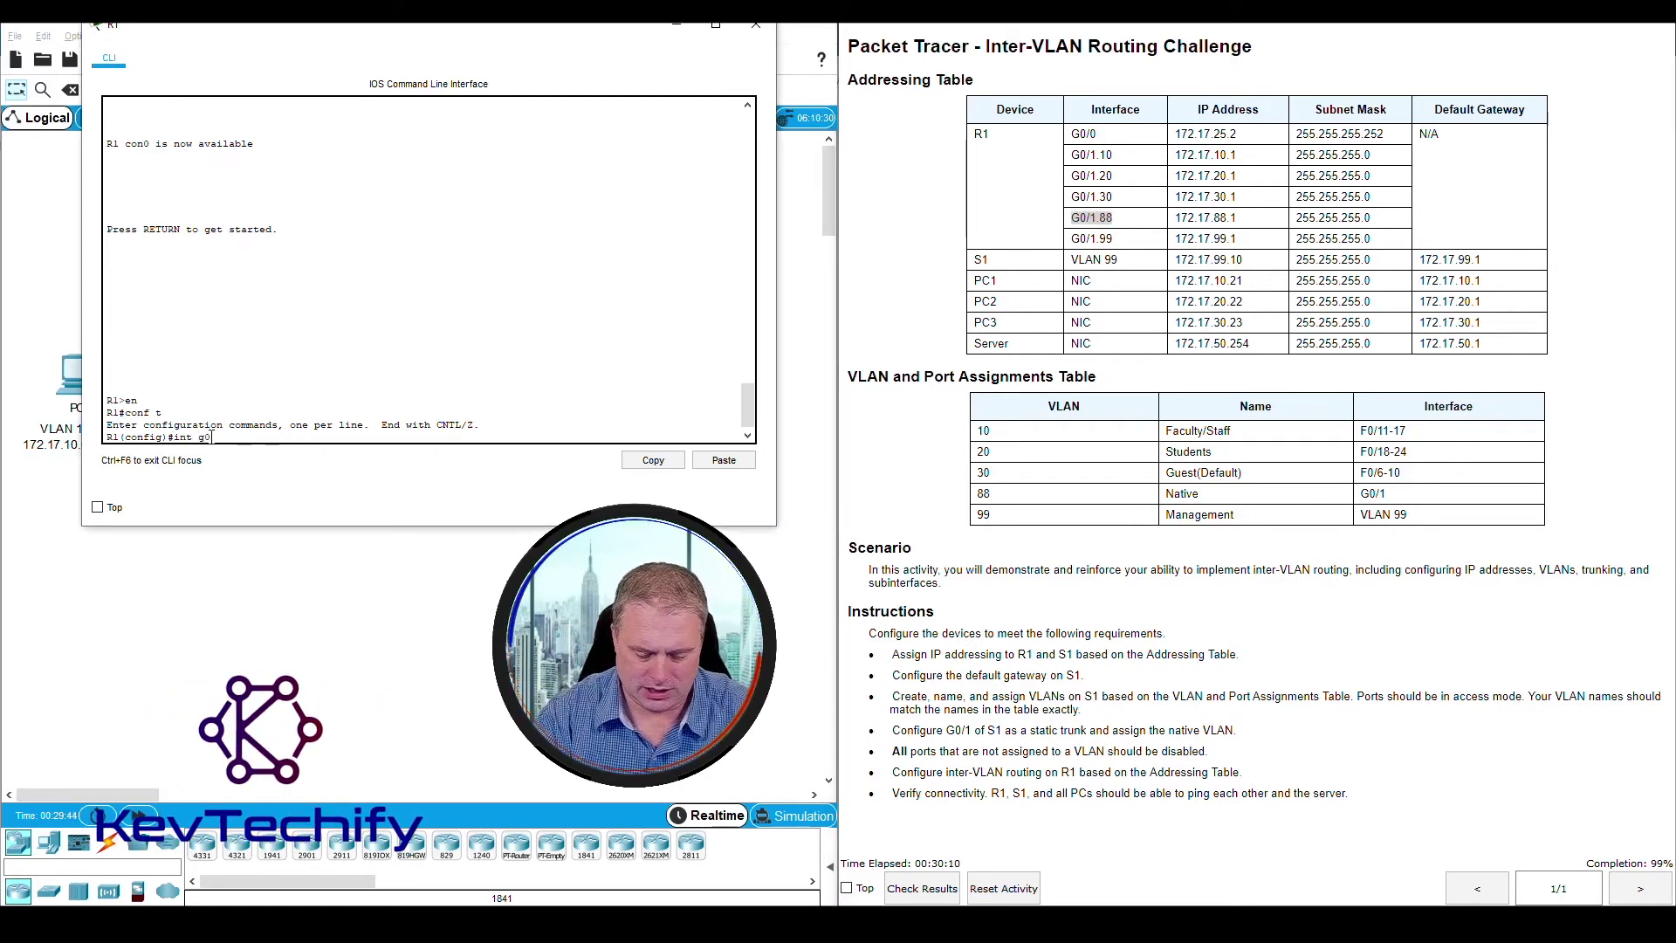
pyautogui.write('1')
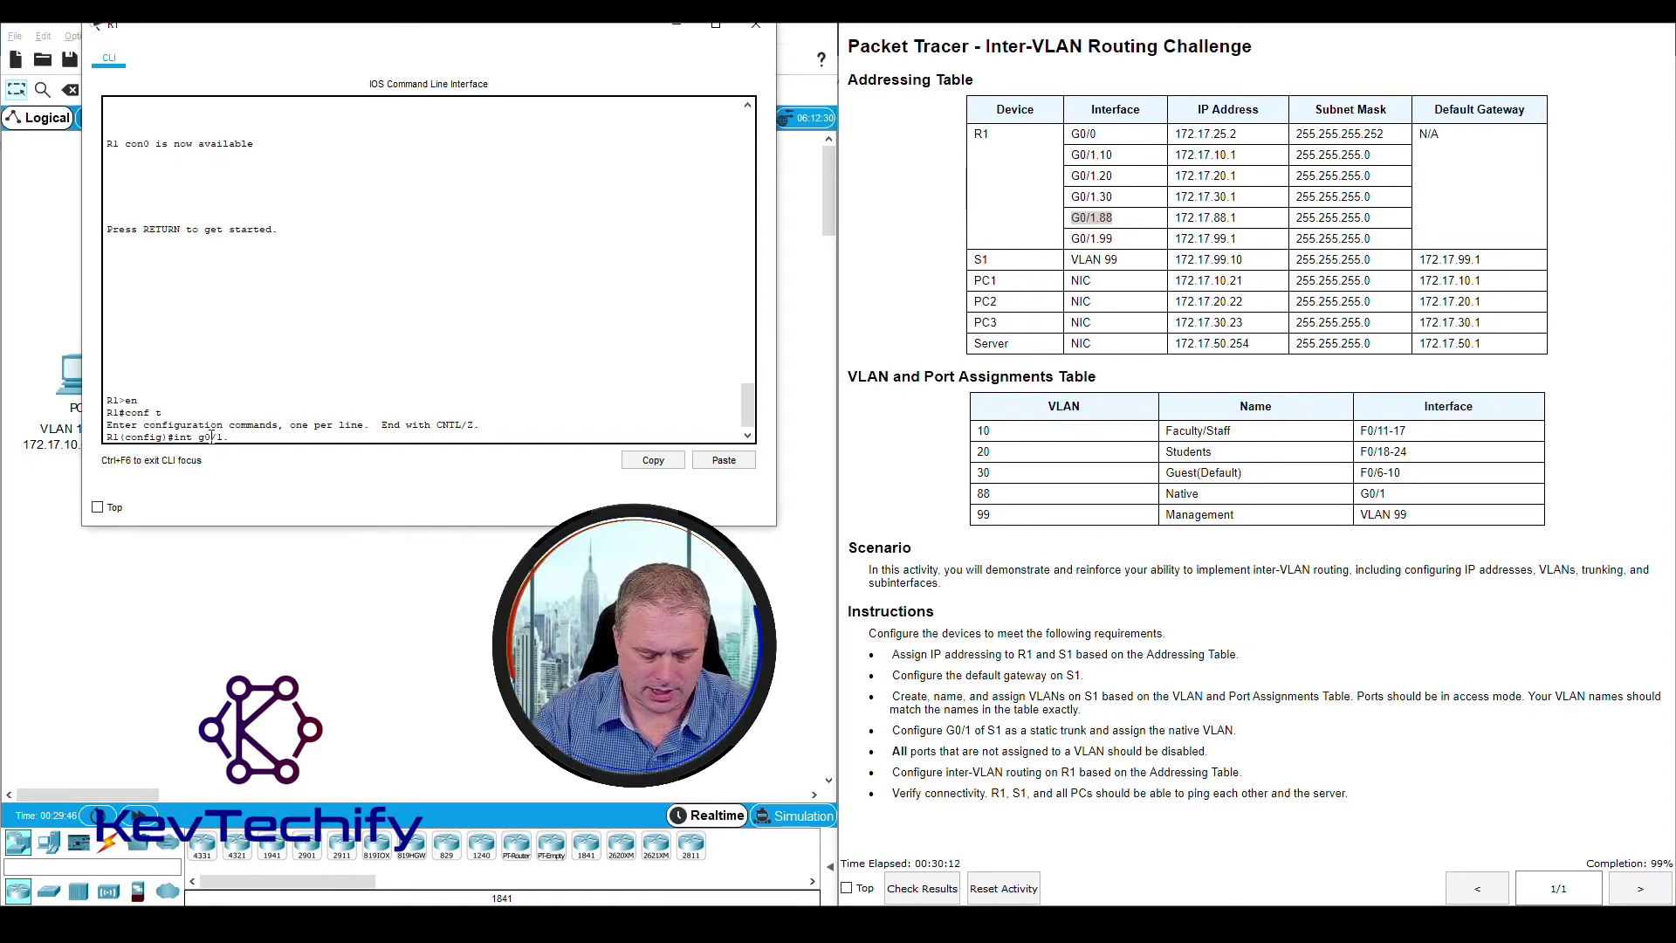
pyautogui.write('.88')
pyautogui.press('Return')
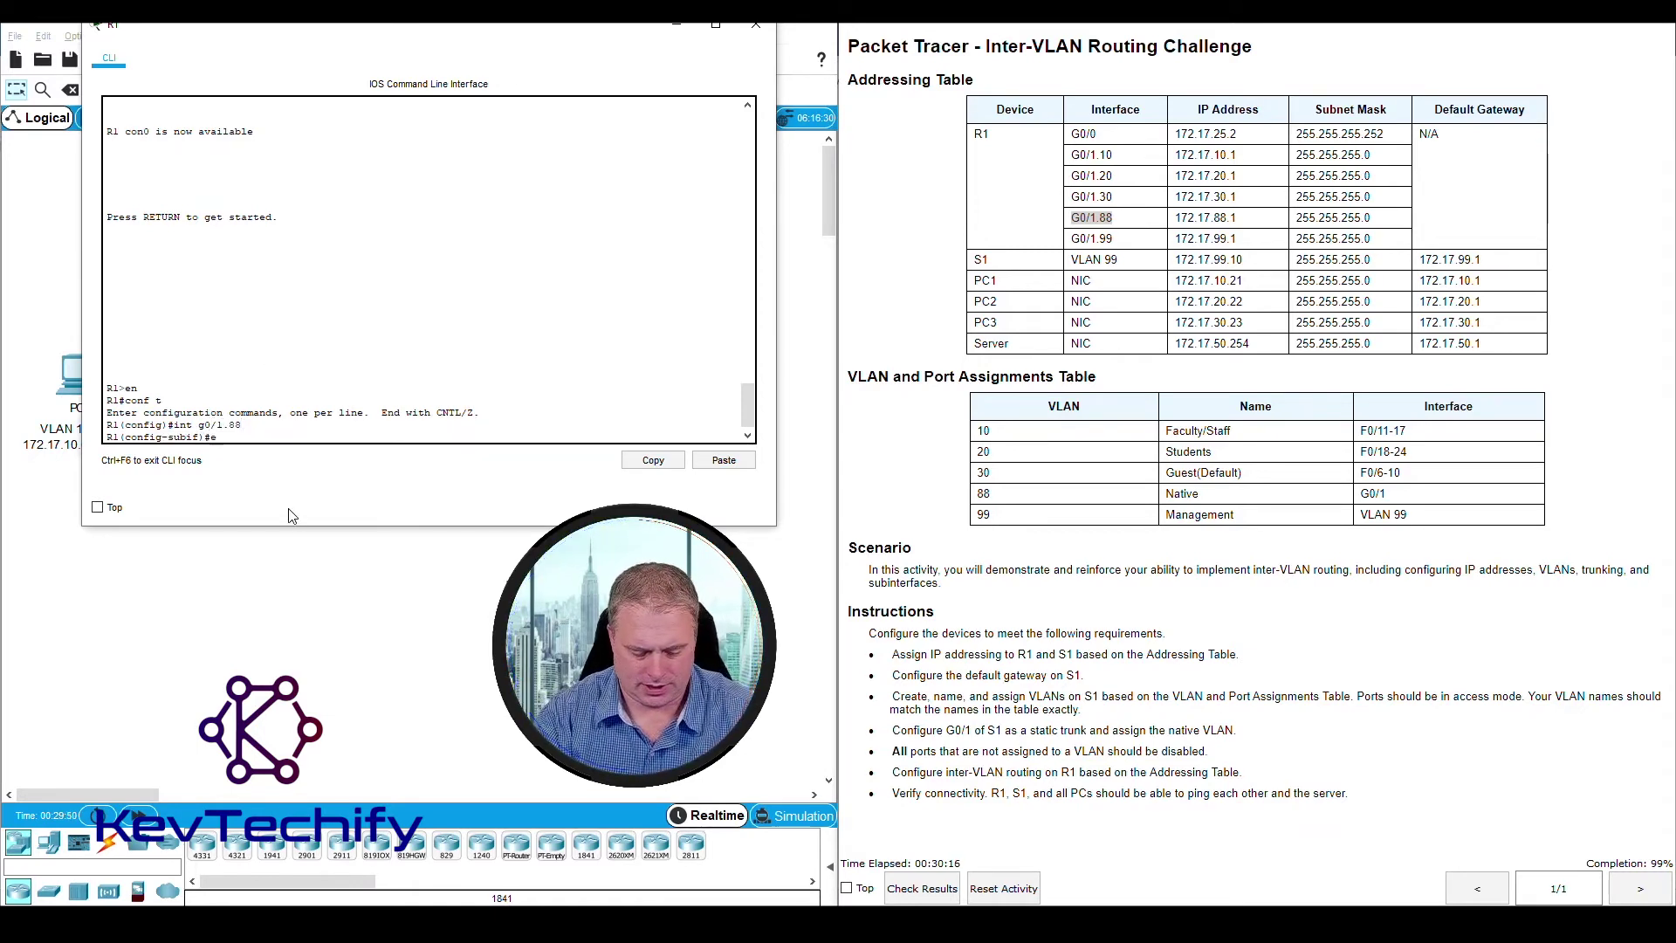
# Set the G0/1.88 subinterface to encapsulation dot1q 88 native and exit to global configuration mode
pyautogui.write('encapsulation')
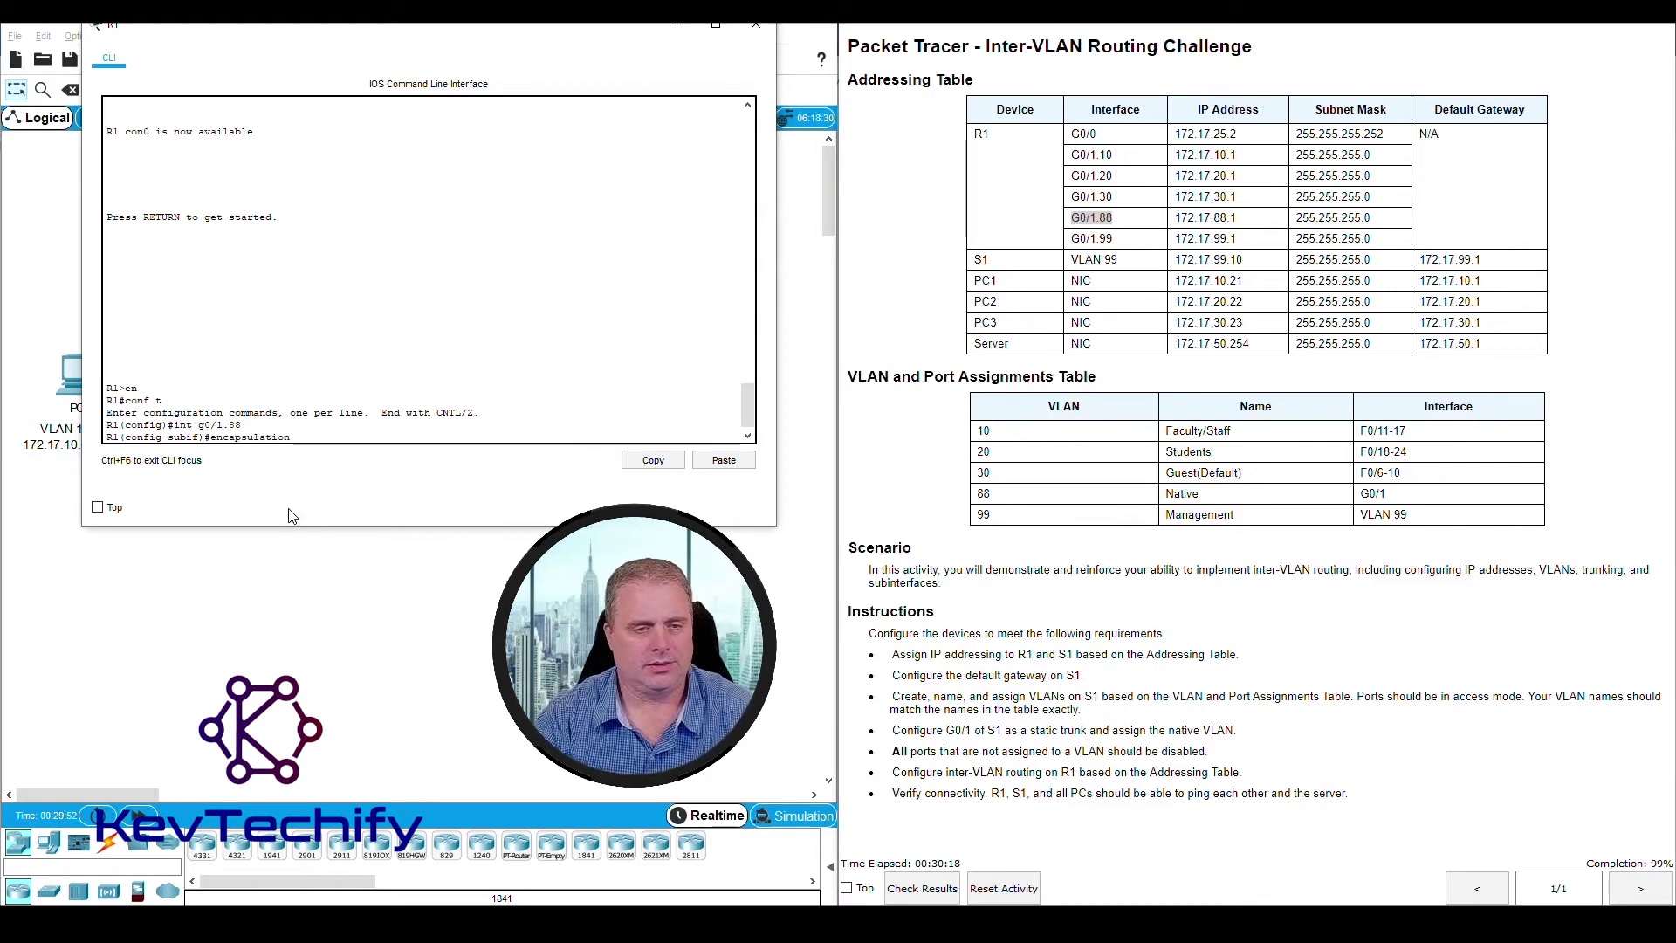
pyautogui.write(' dot1q ')
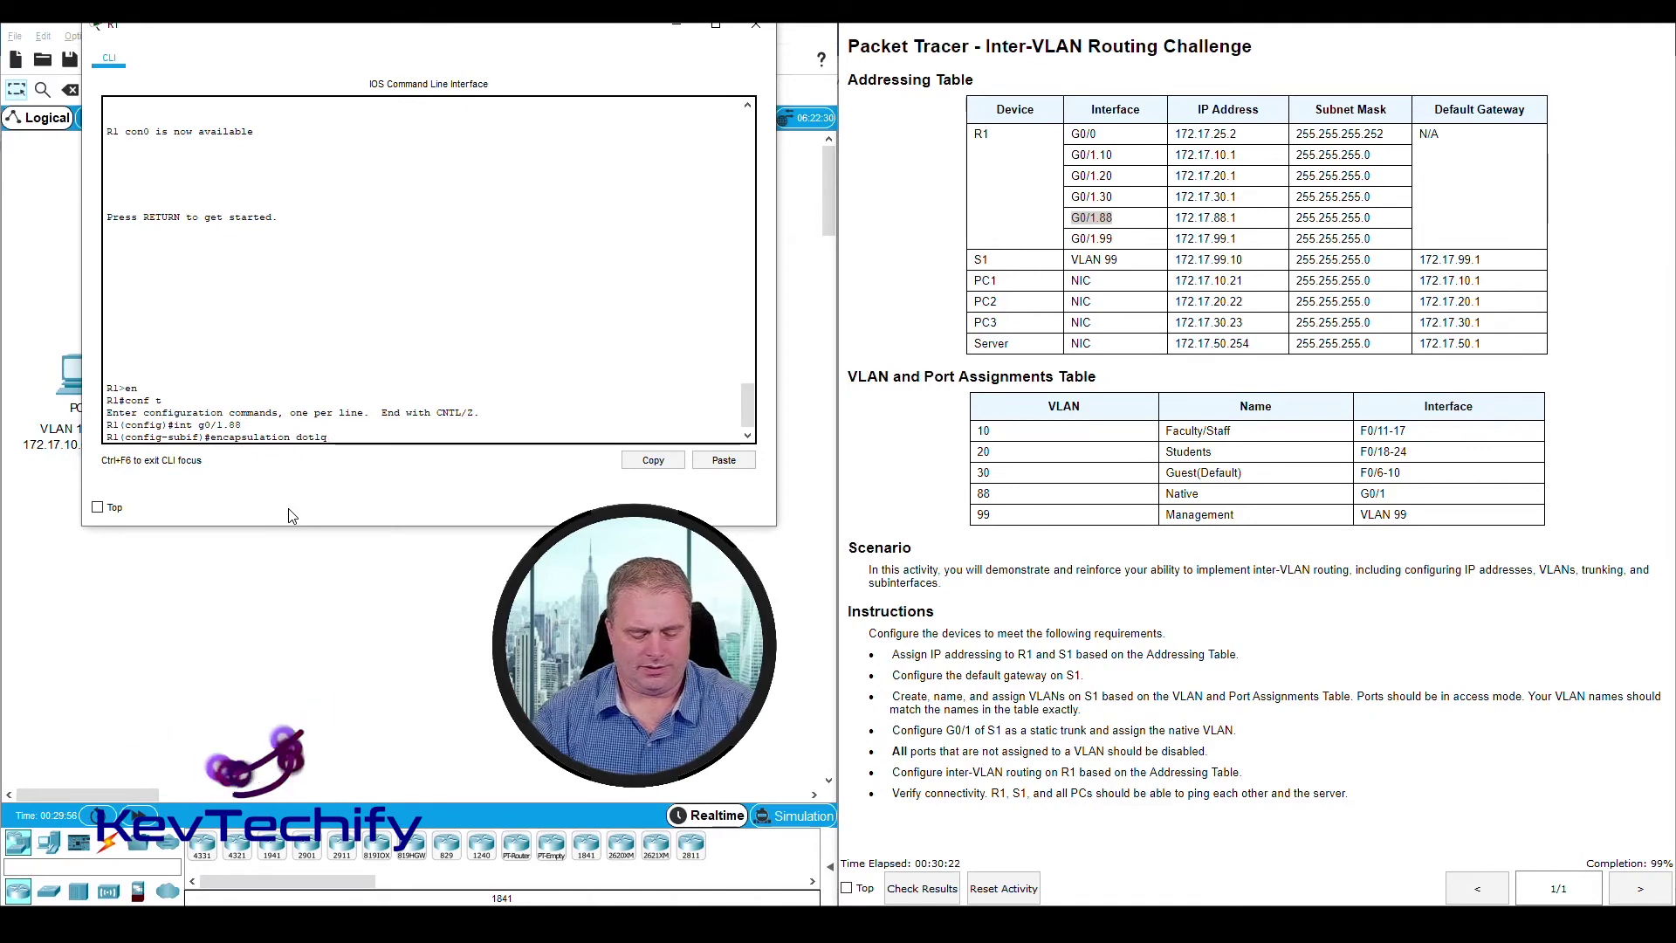
pyautogui.write('88 ')
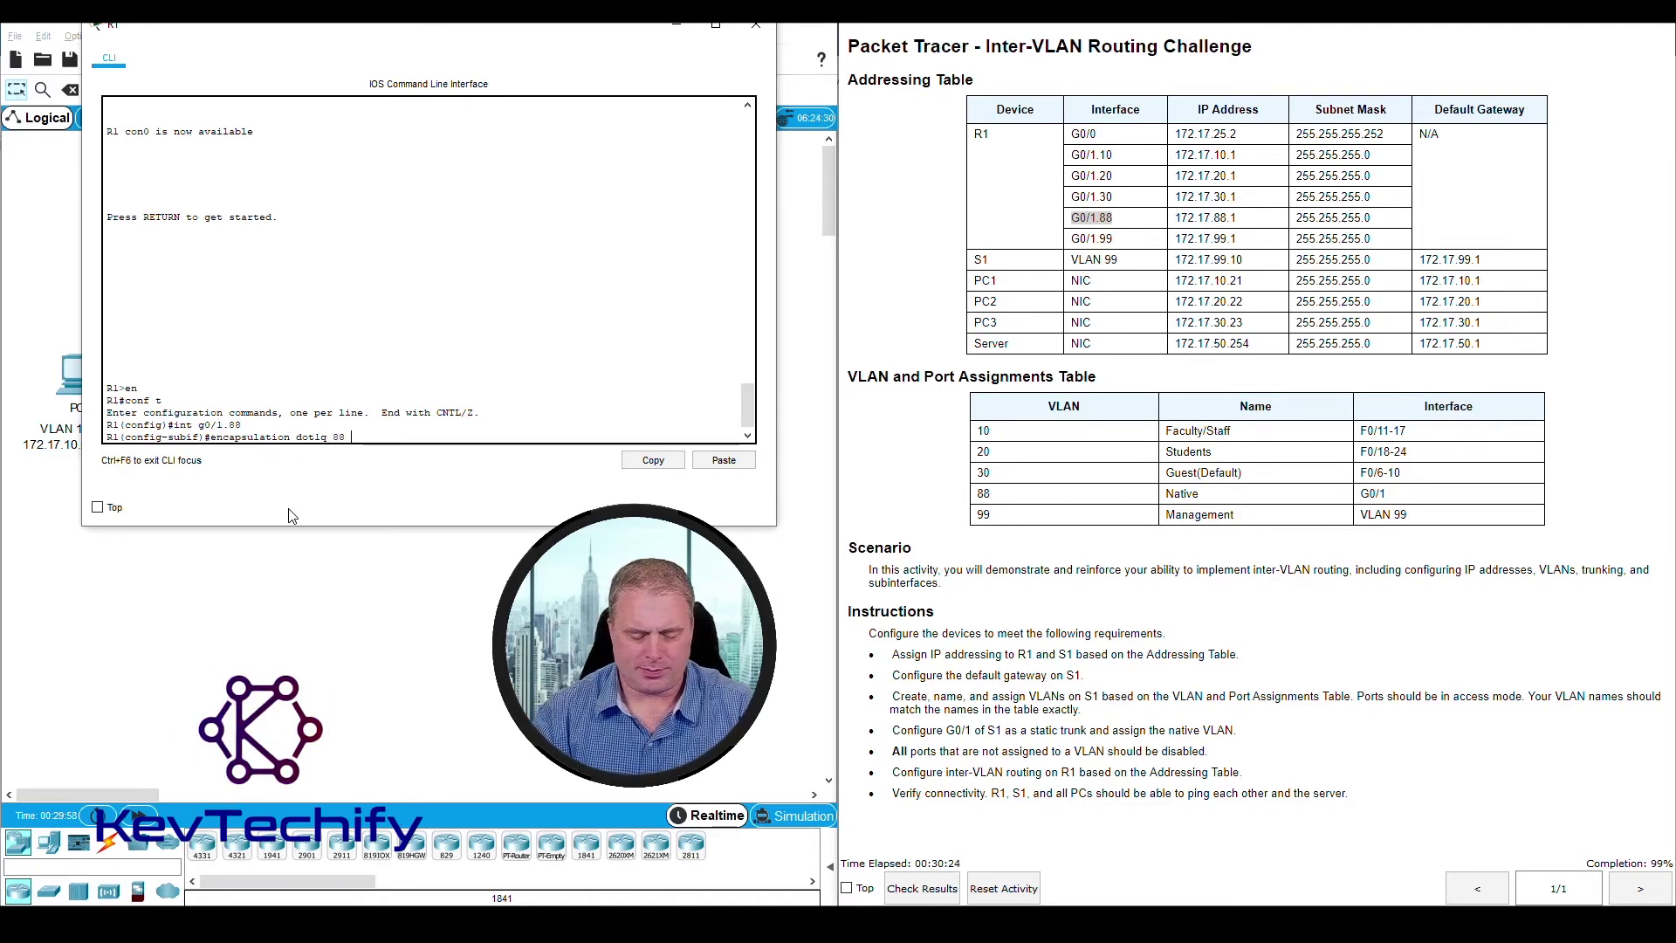
pyautogui.write('?')
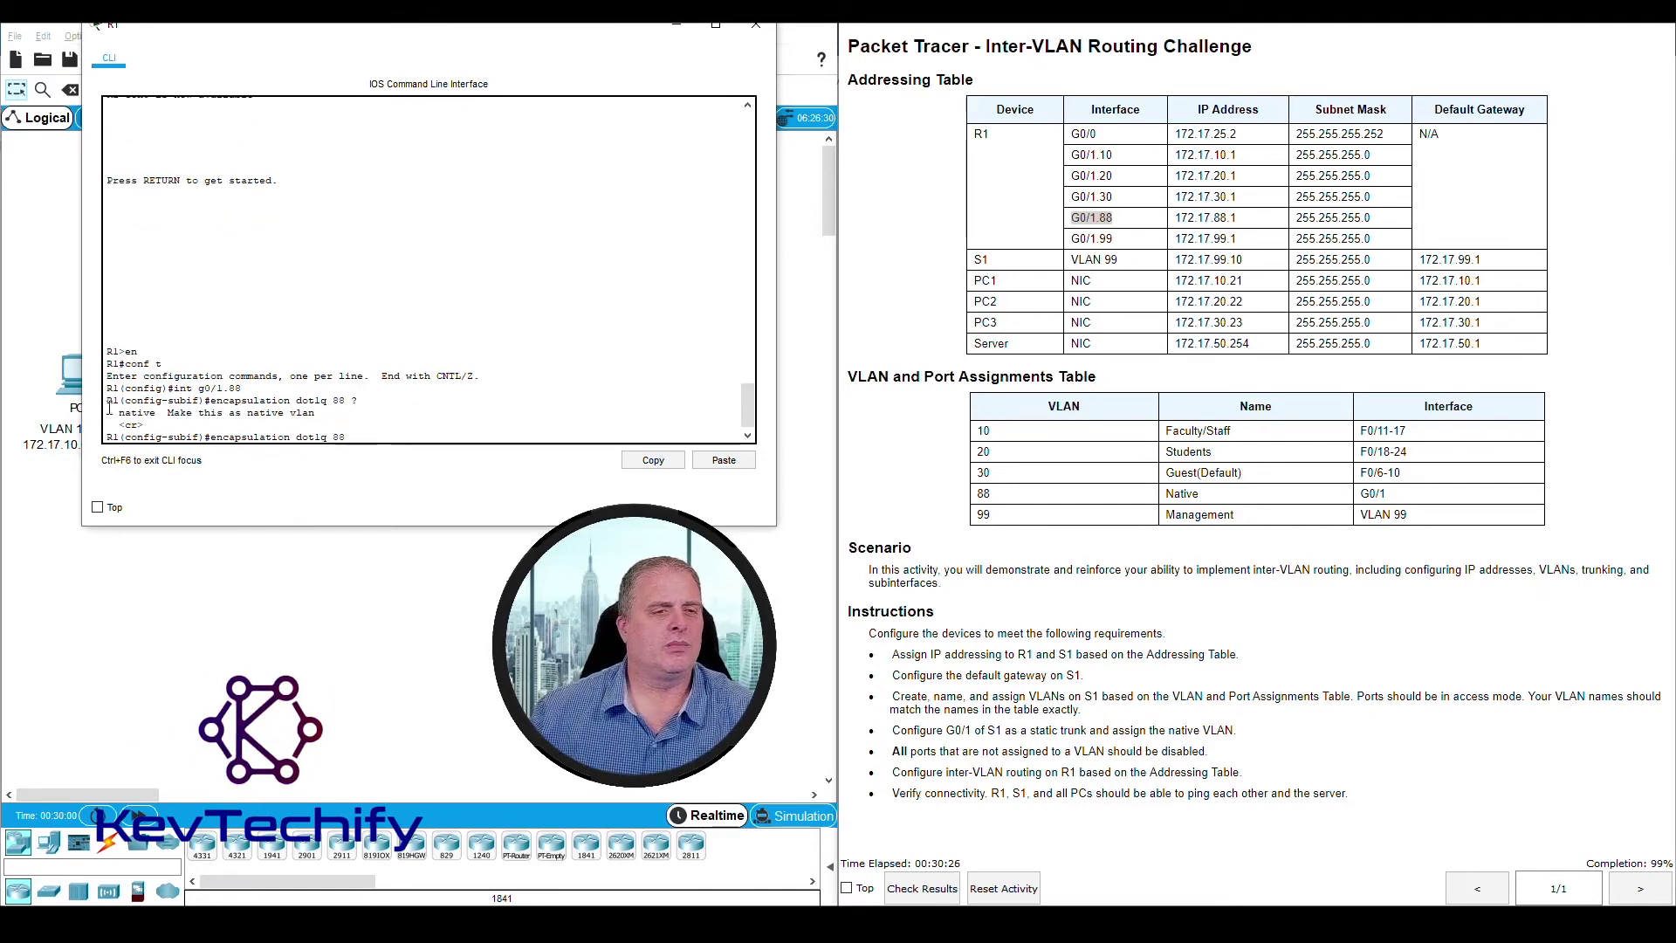
pyautogui.moveTo(109, 407); pyautogui.dragTo(317, 414)
pyautogui.click(373, 436)
pyautogui.write('nat')
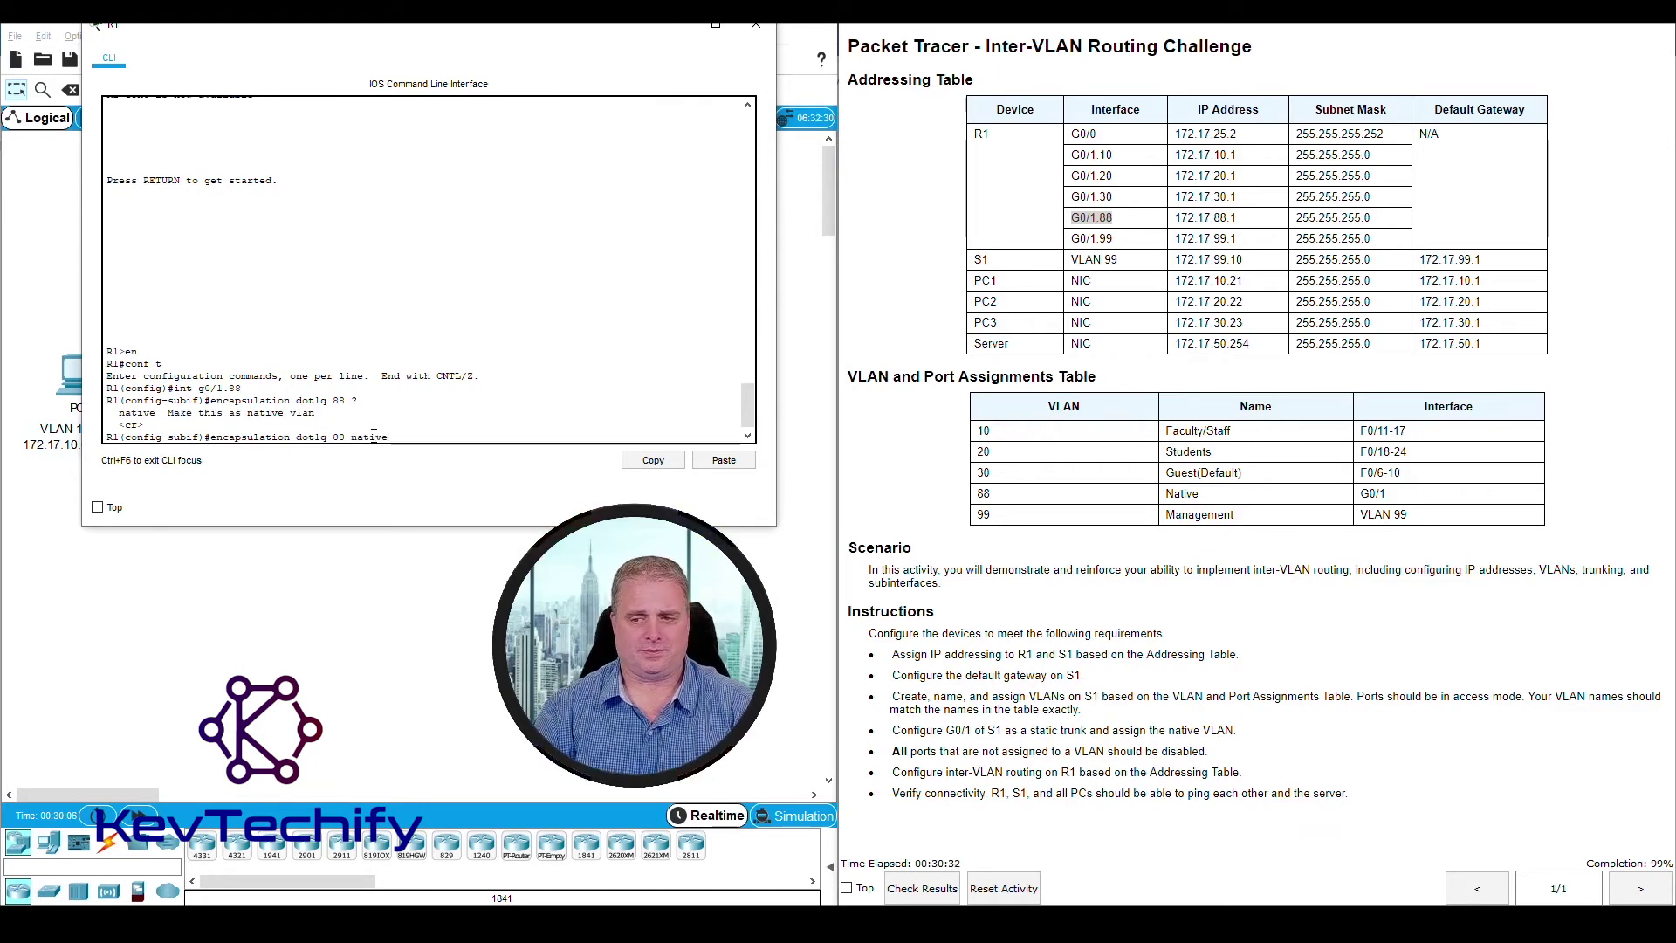
pyautogui.write('ive')
pyautogui.press('Return')
pyautogui.write('exit')
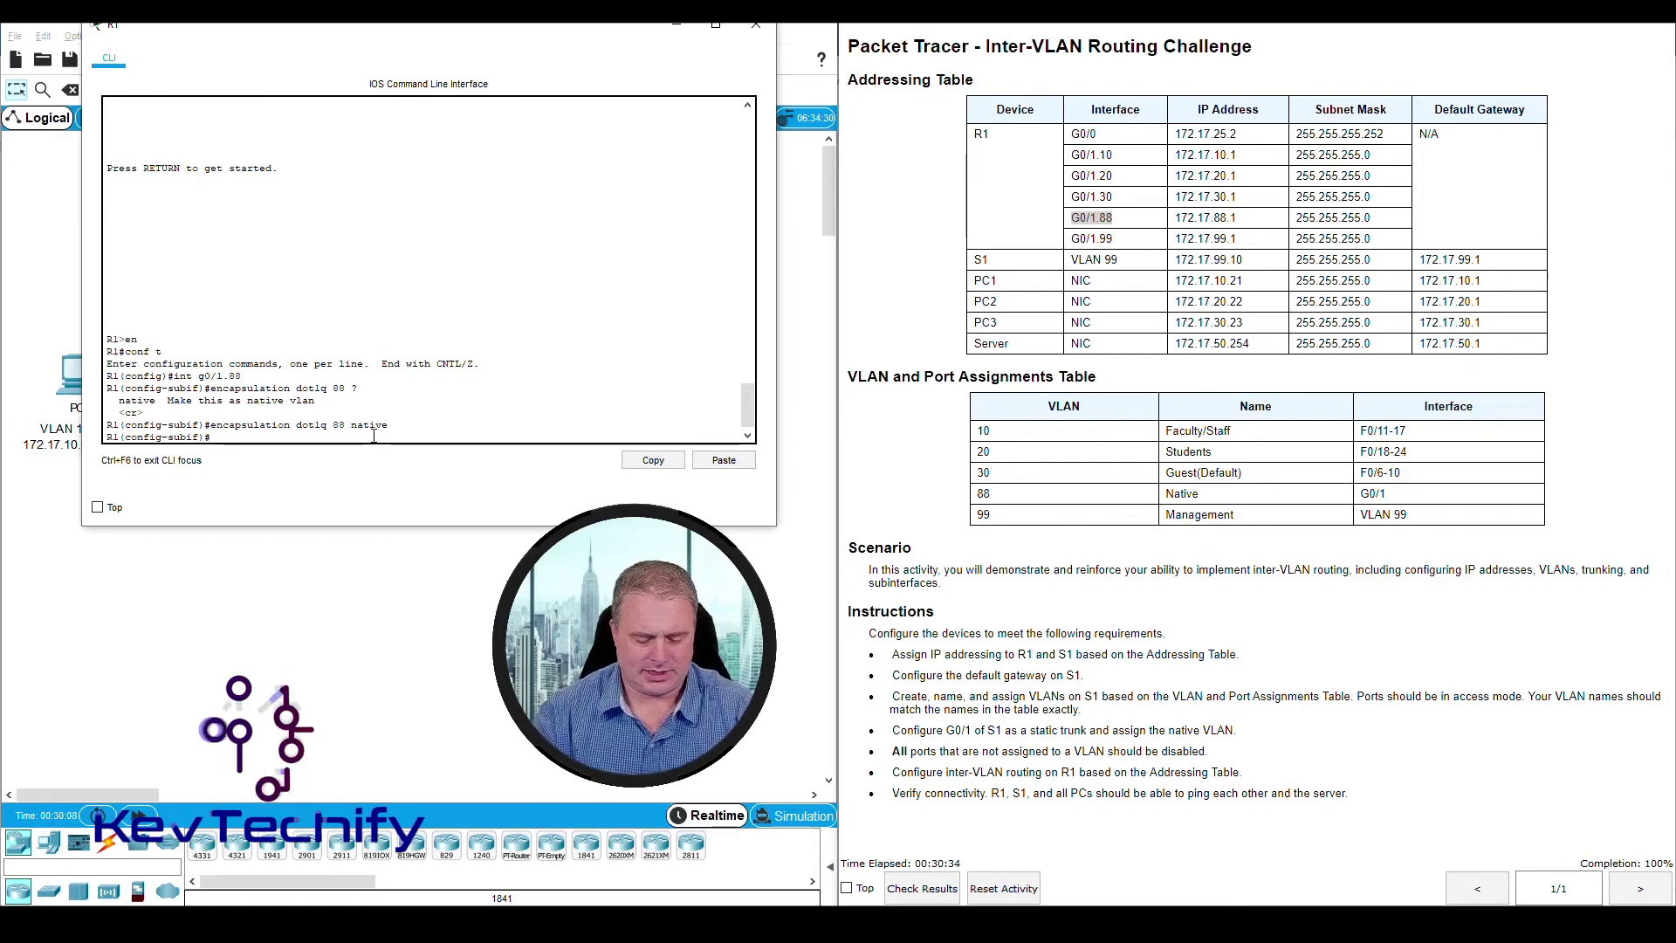
pyautogui.press('Return')
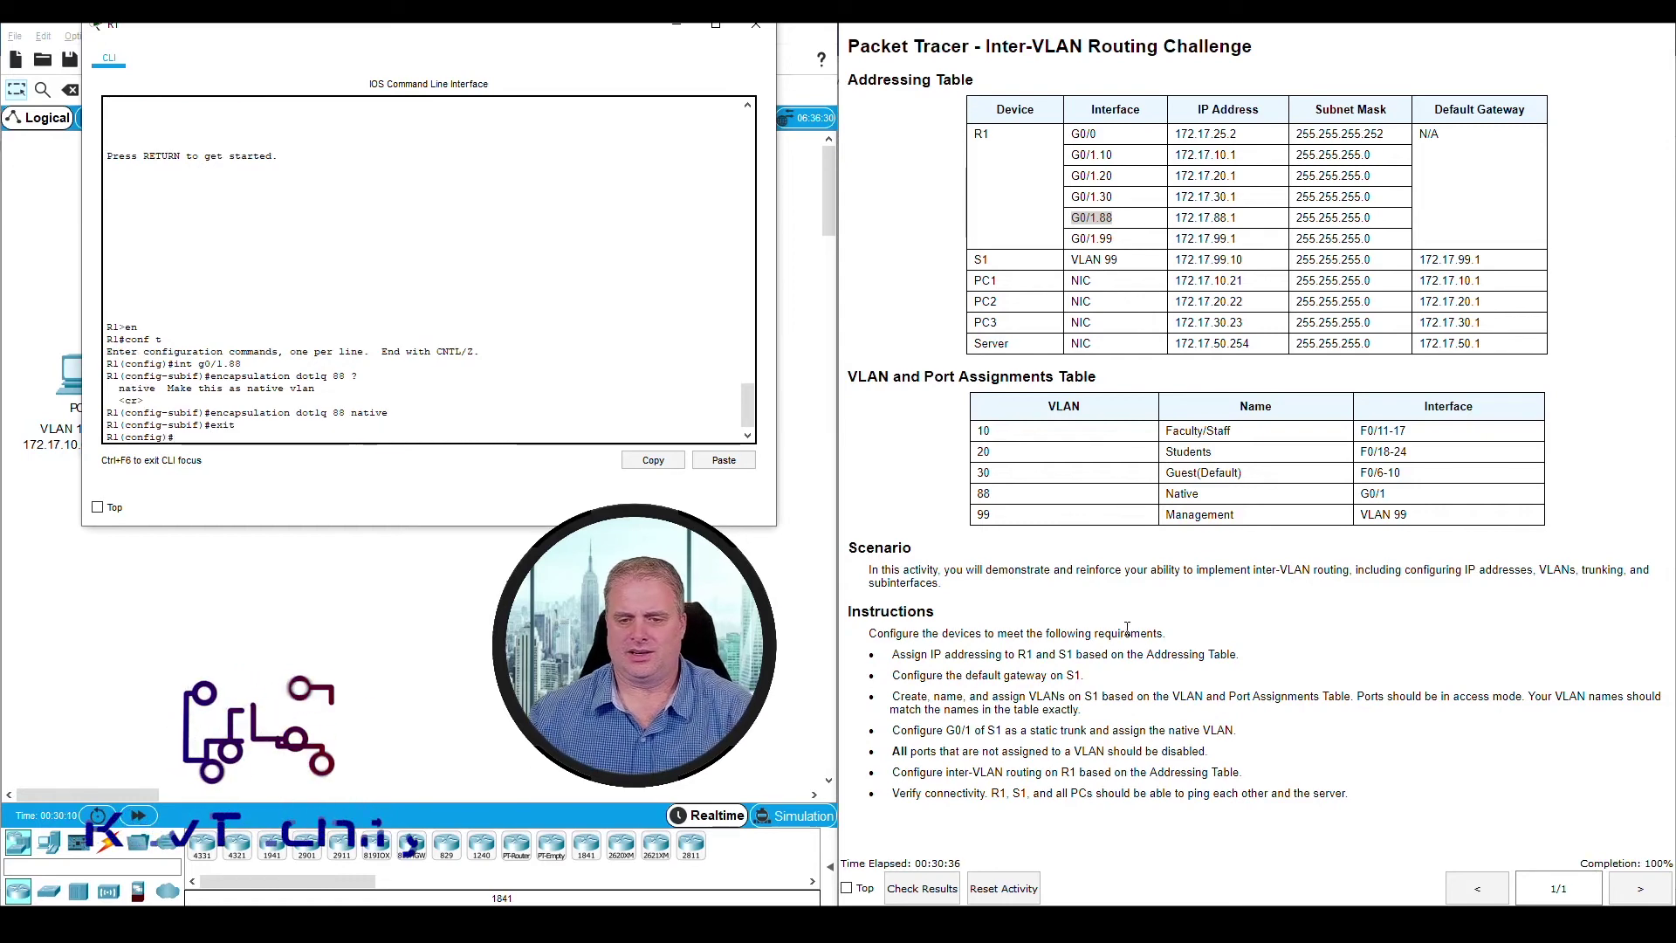
# Review the instructions on inter-VLAN routing, IP addressing and connectivity verification
pyautogui.click(890, 777)
pyautogui.moveTo(890, 777); pyautogui.dragTo(1247, 782)
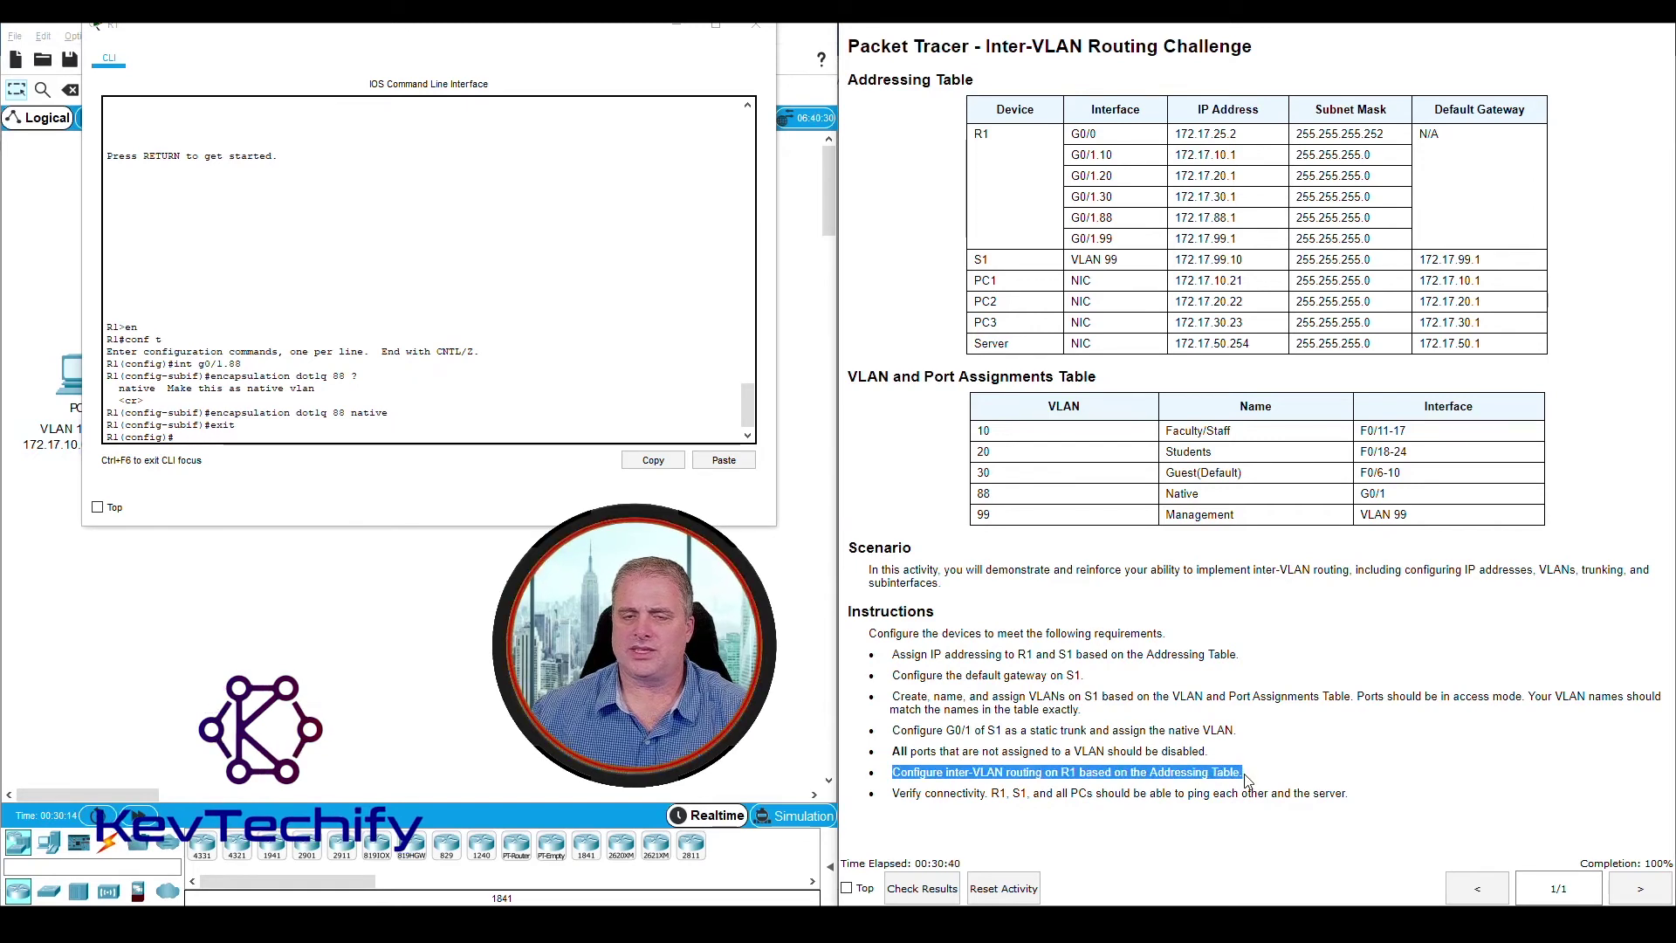
pyautogui.moveTo(895, 654); pyautogui.dragTo(958, 688)
pyautogui.click(890, 657)
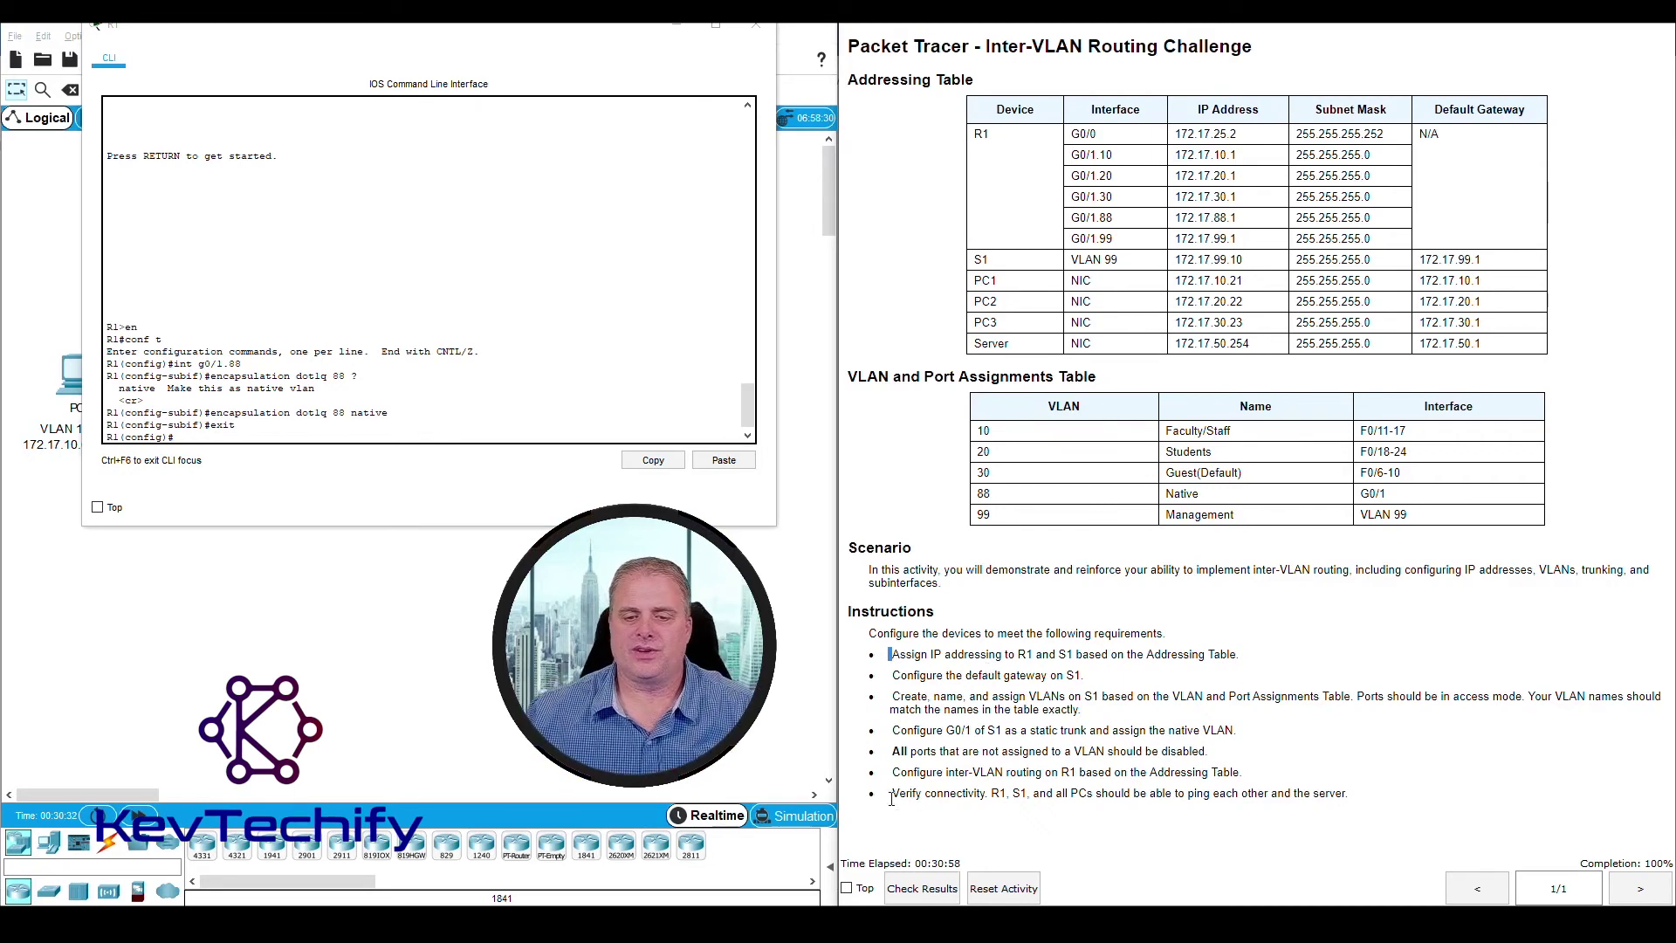
pyautogui.moveTo(895, 798); pyautogui.dragTo(1256, 796)
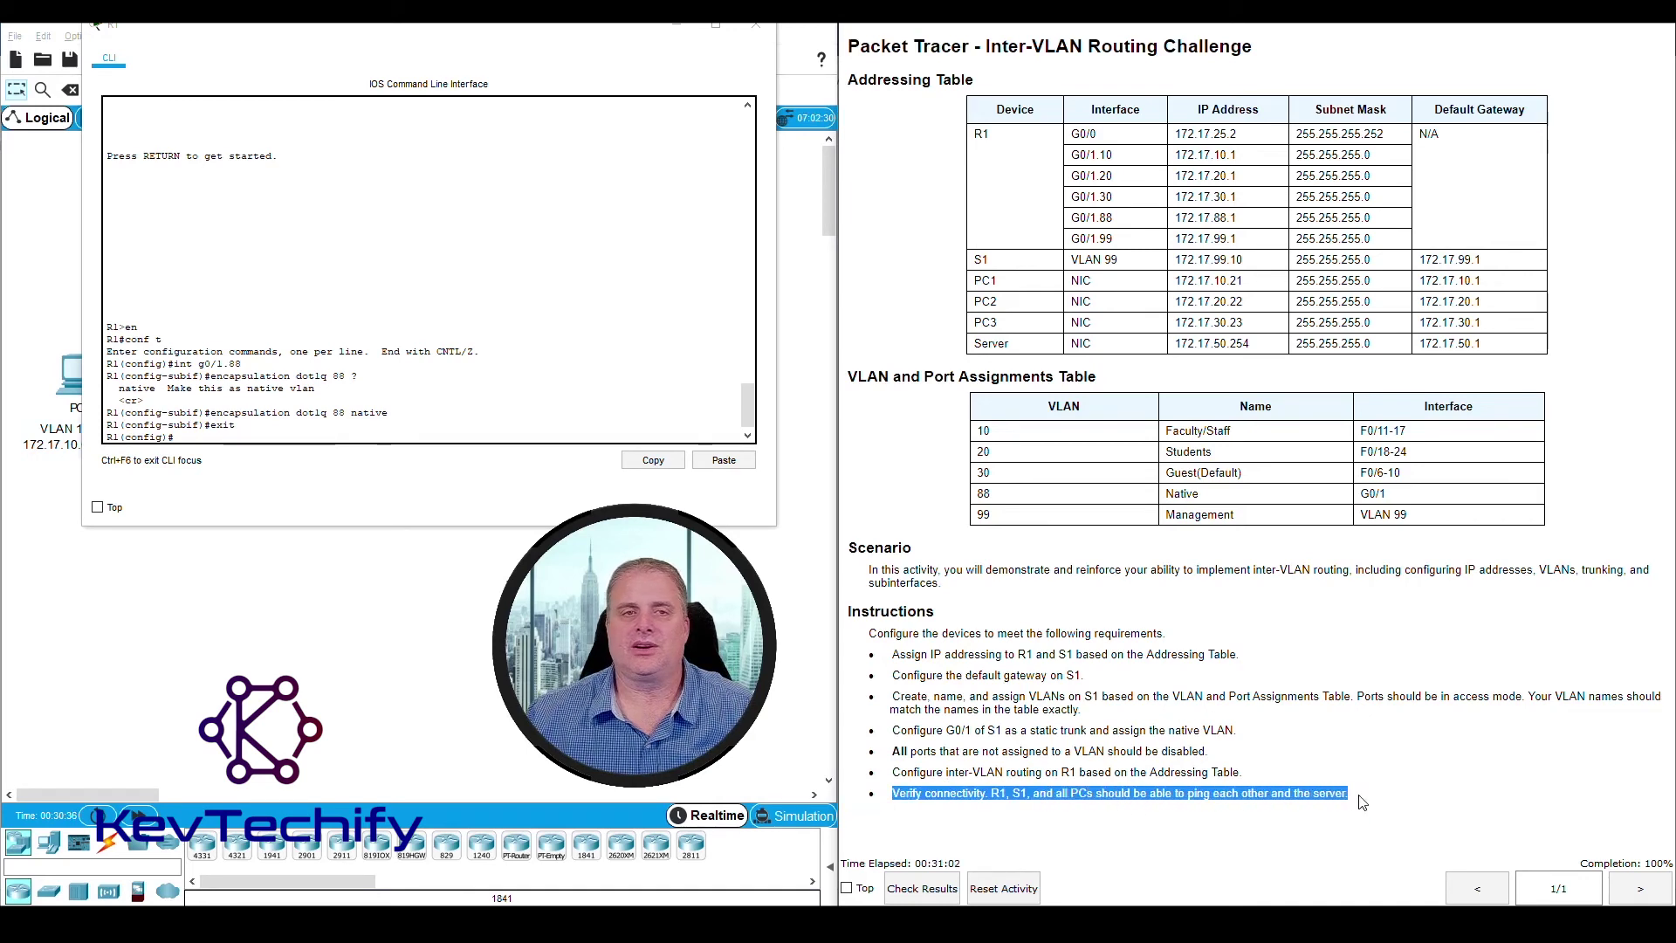
# Put R1's console away and open the Command Prompt on PC1
pyautogui.click(682, 31)
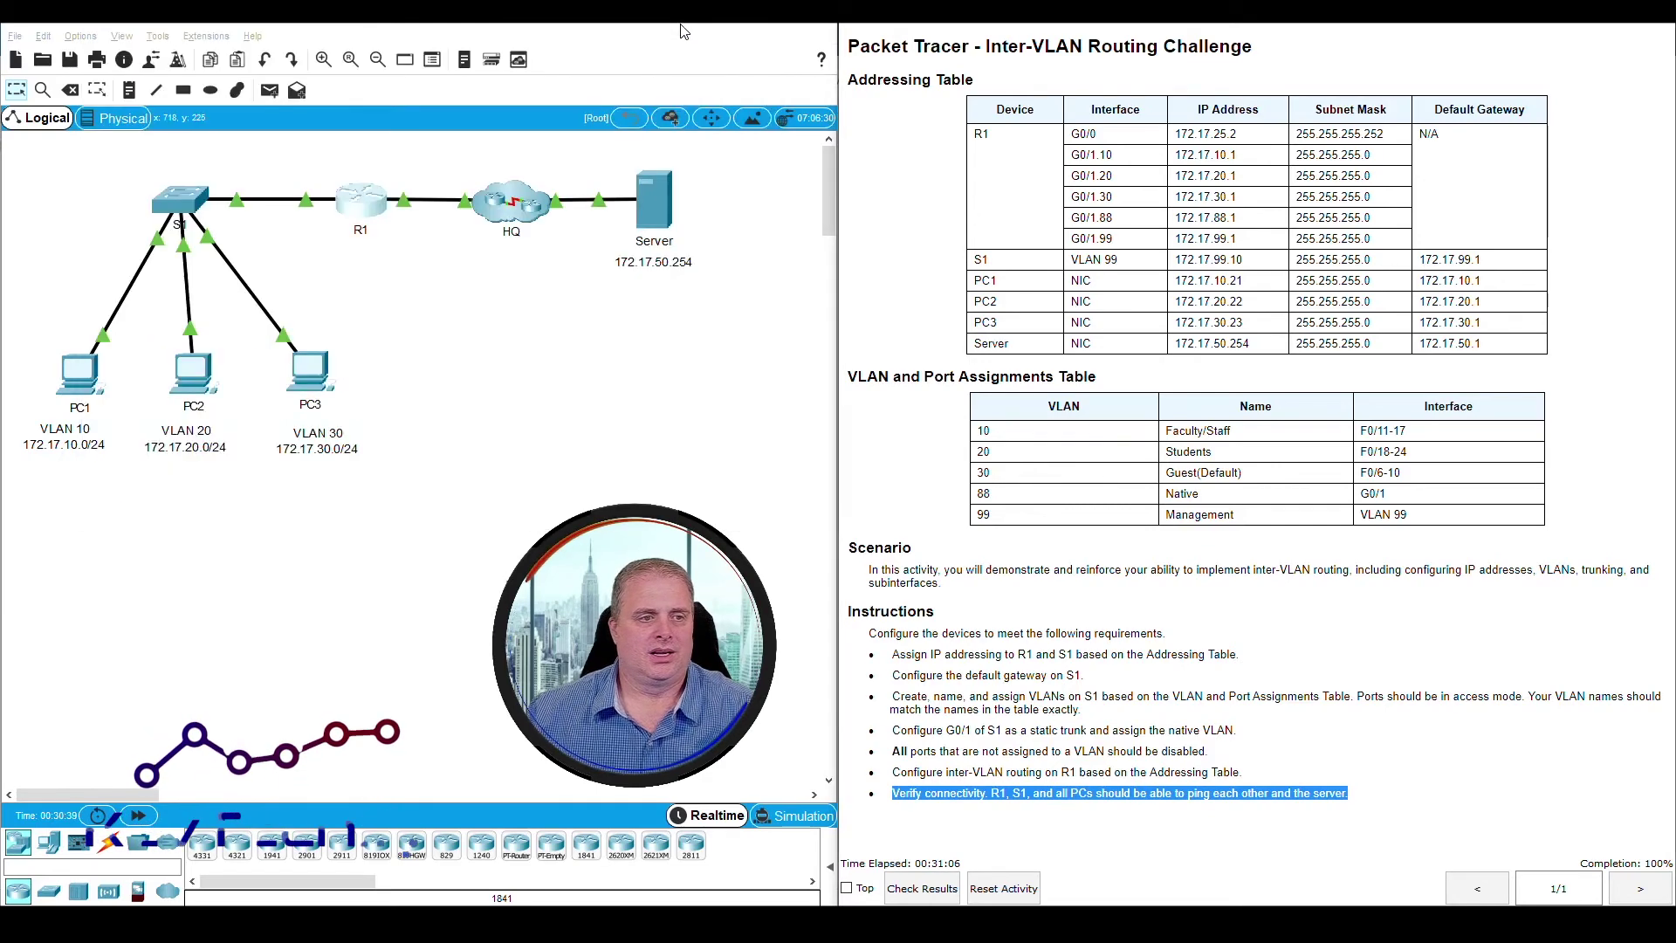
pyautogui.click(79, 374)
pyautogui.moveTo(772, 197); pyautogui.dragTo(305, 17)
pyautogui.click(525, 134)
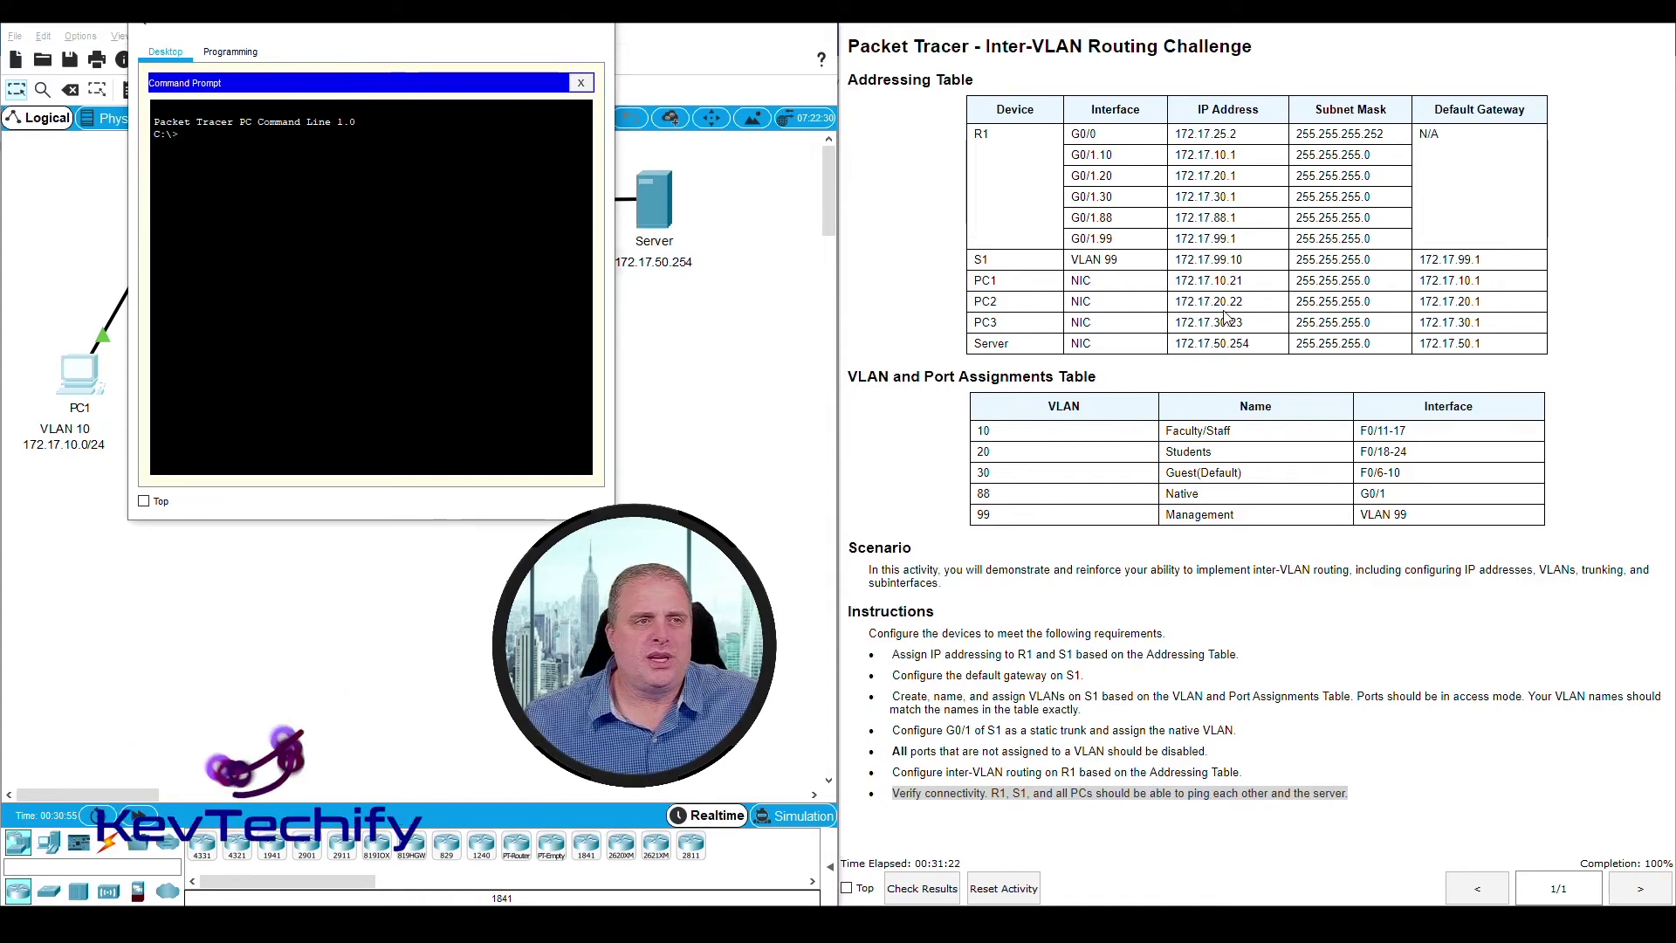
# Ping R1's G0/0 address 172.17.25.2 from PC1
pyautogui.click(297, 145)
pyautogui.write('ping')
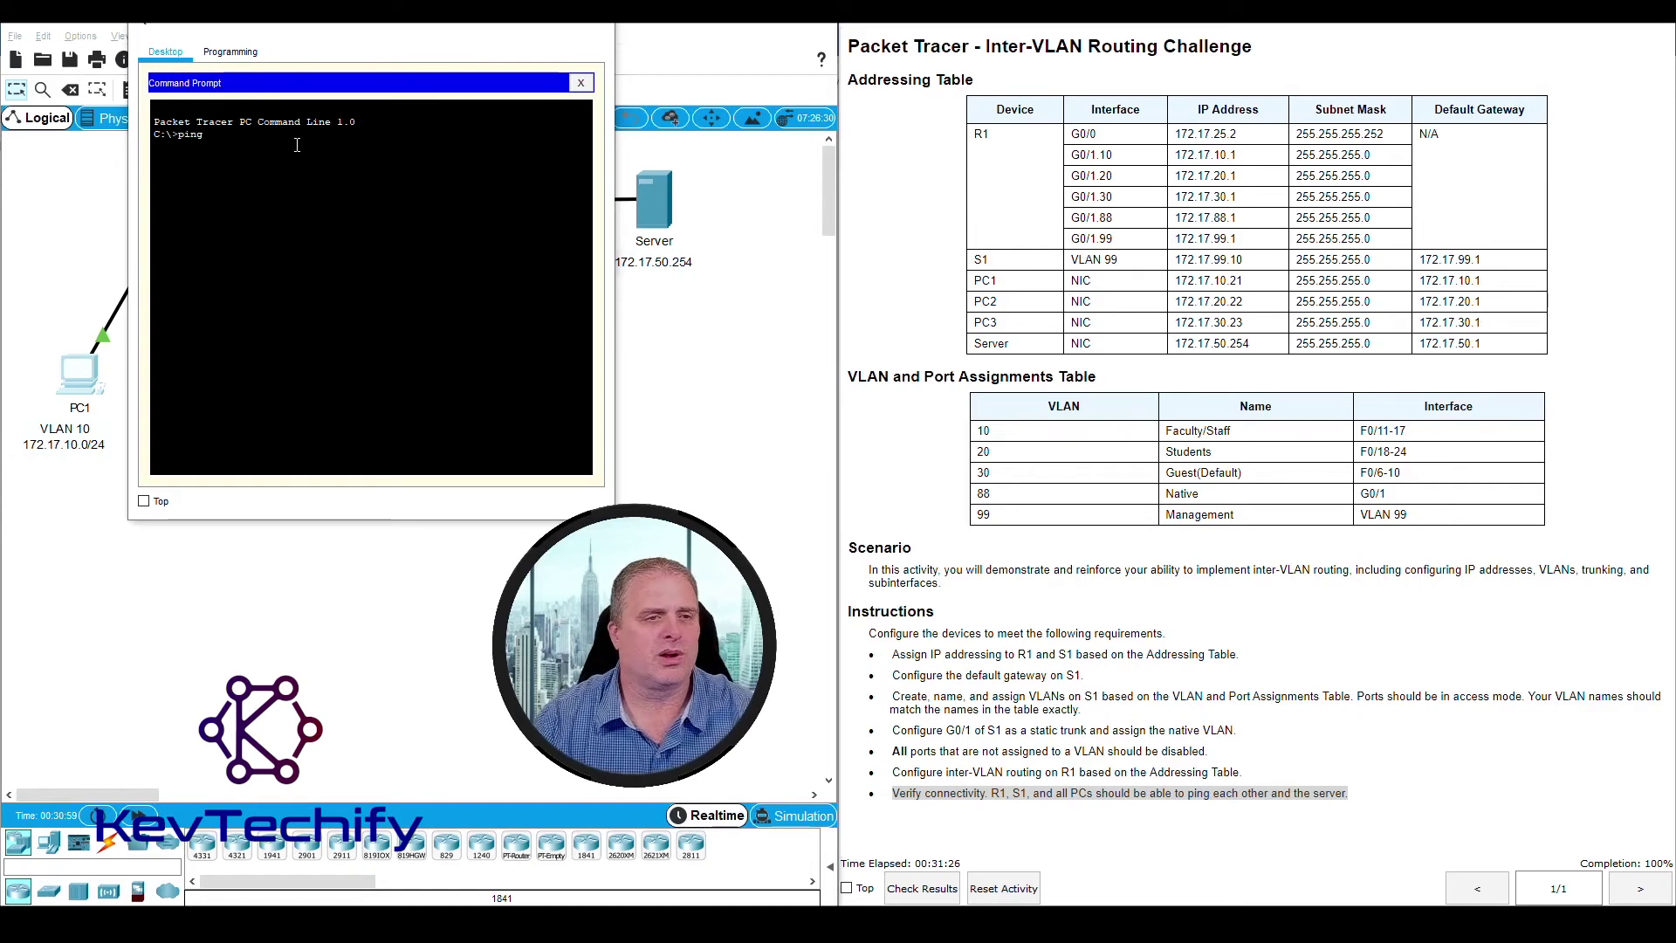
pyautogui.click(1178, 135)
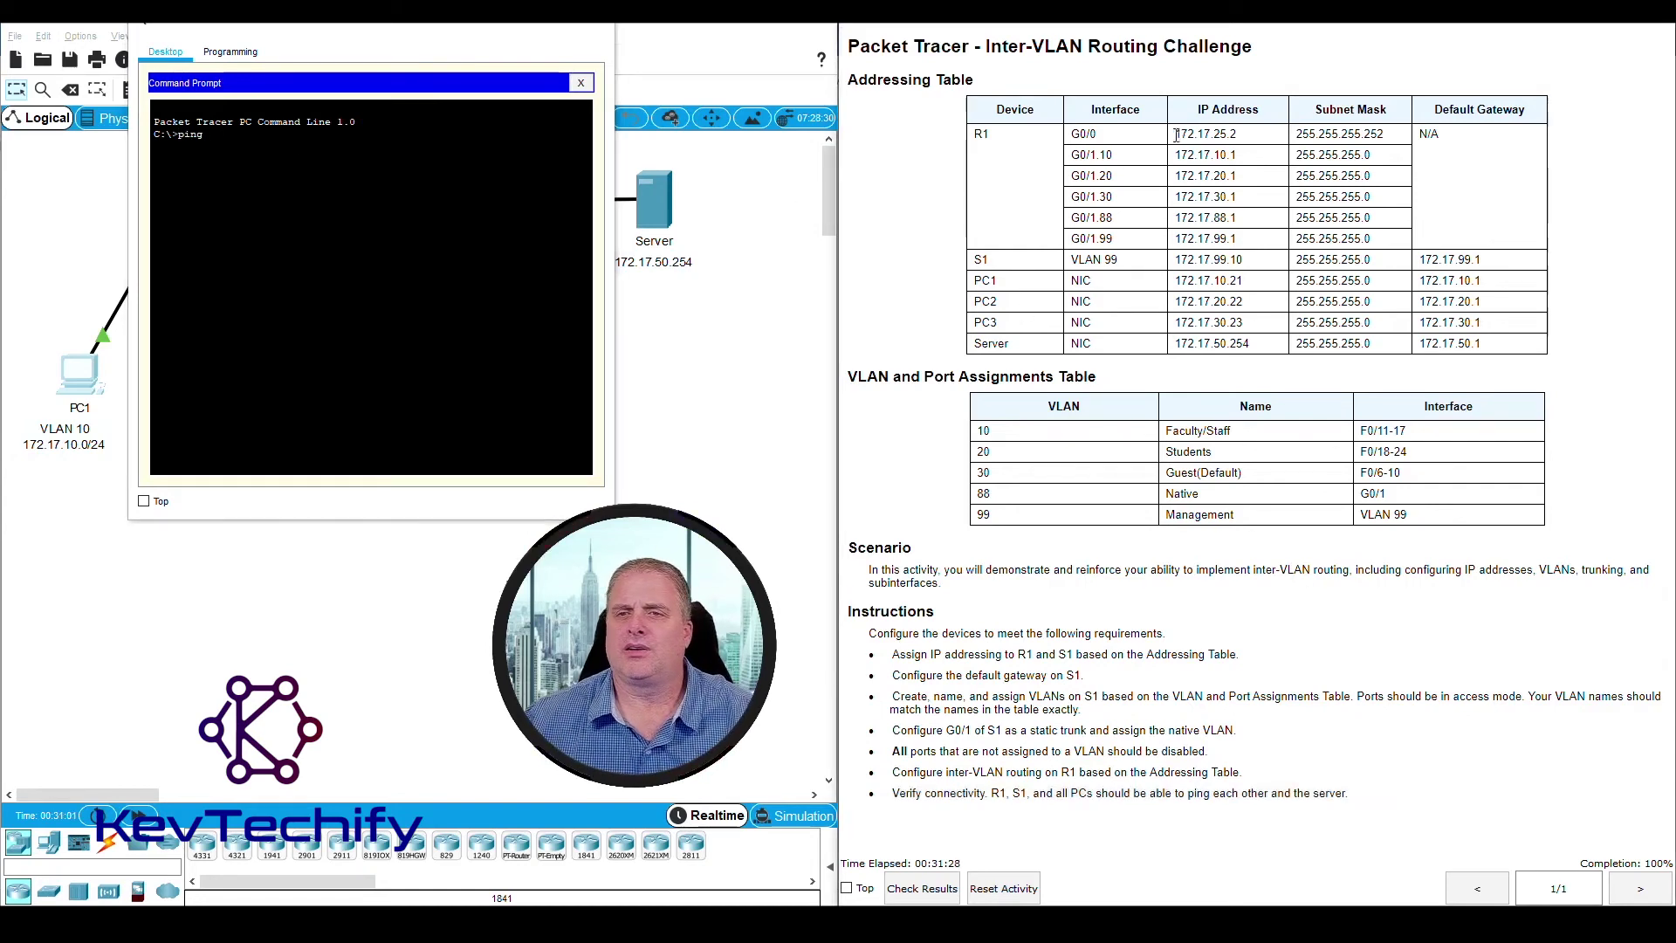
pyautogui.moveTo(1178, 137); pyautogui.dragTo(1232, 135)
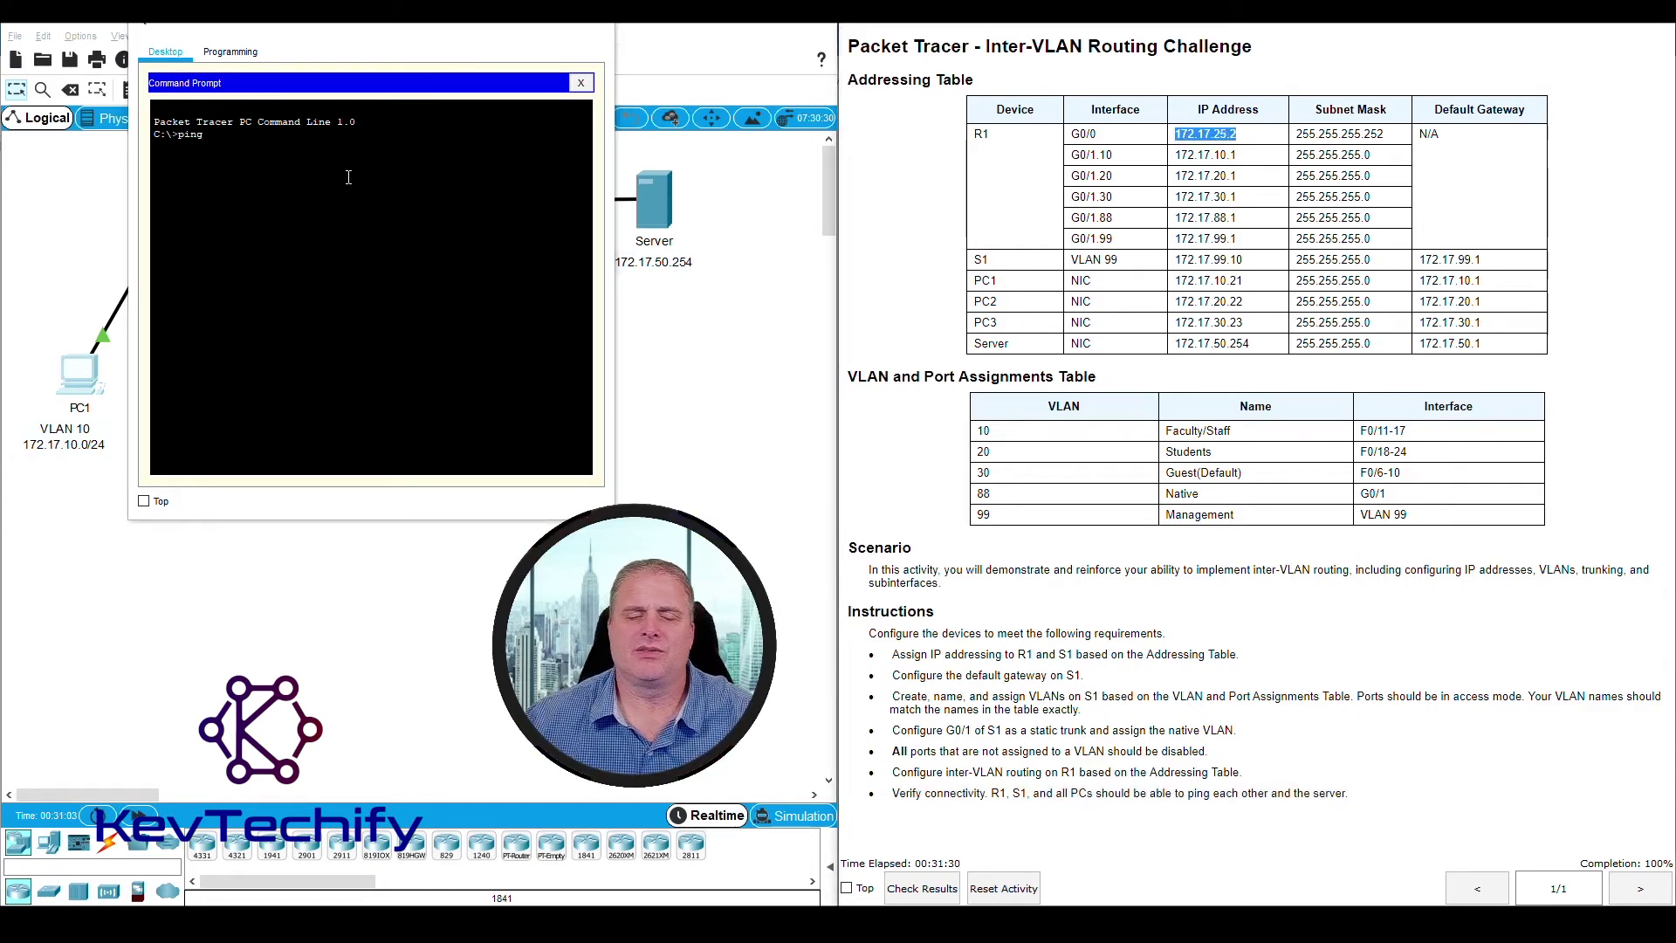
pyautogui.click(270, 138)
pyautogui.write('17')
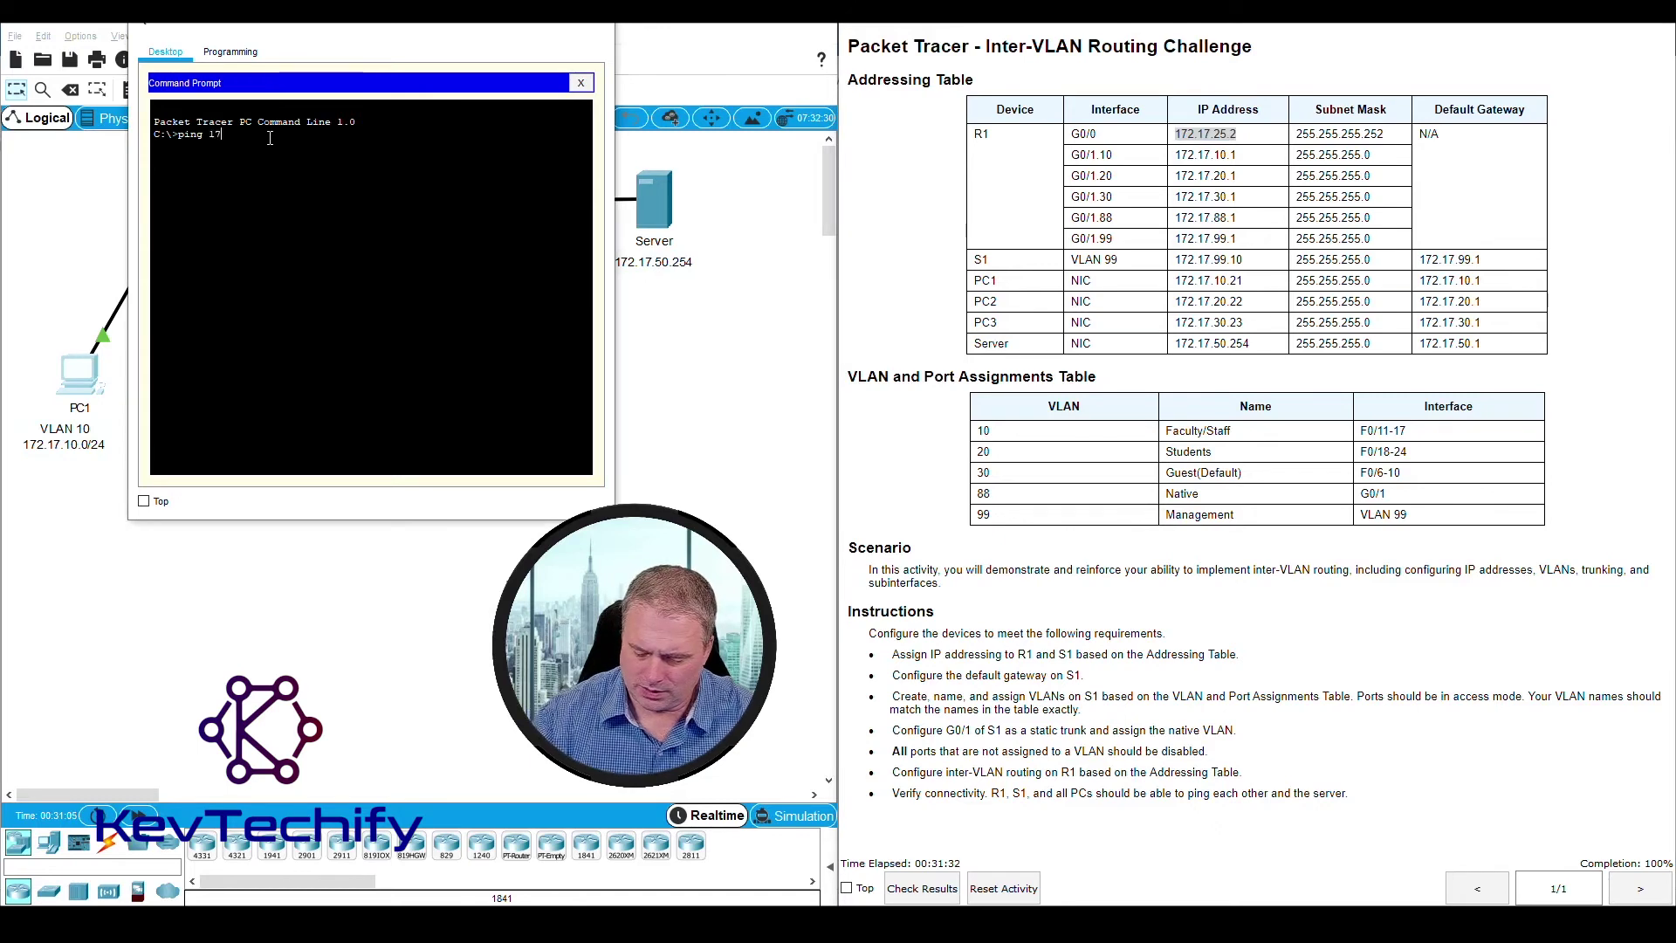
pyautogui.write('2')
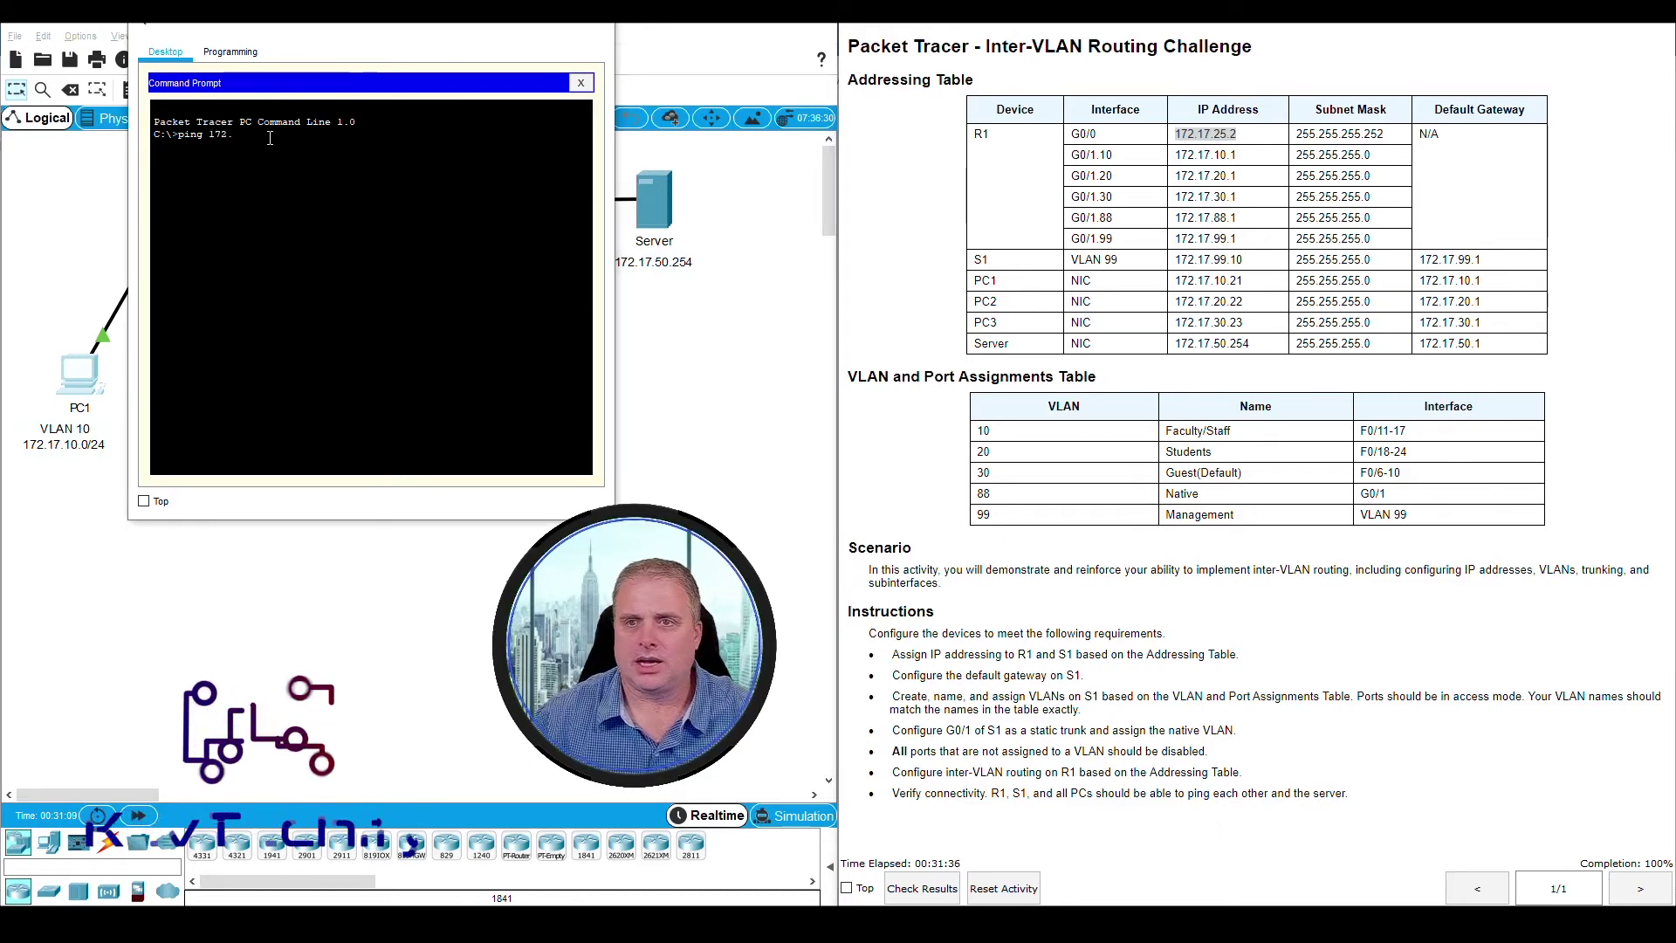
pyautogui.write('.17.25.2')
pyautogui.press('Return')
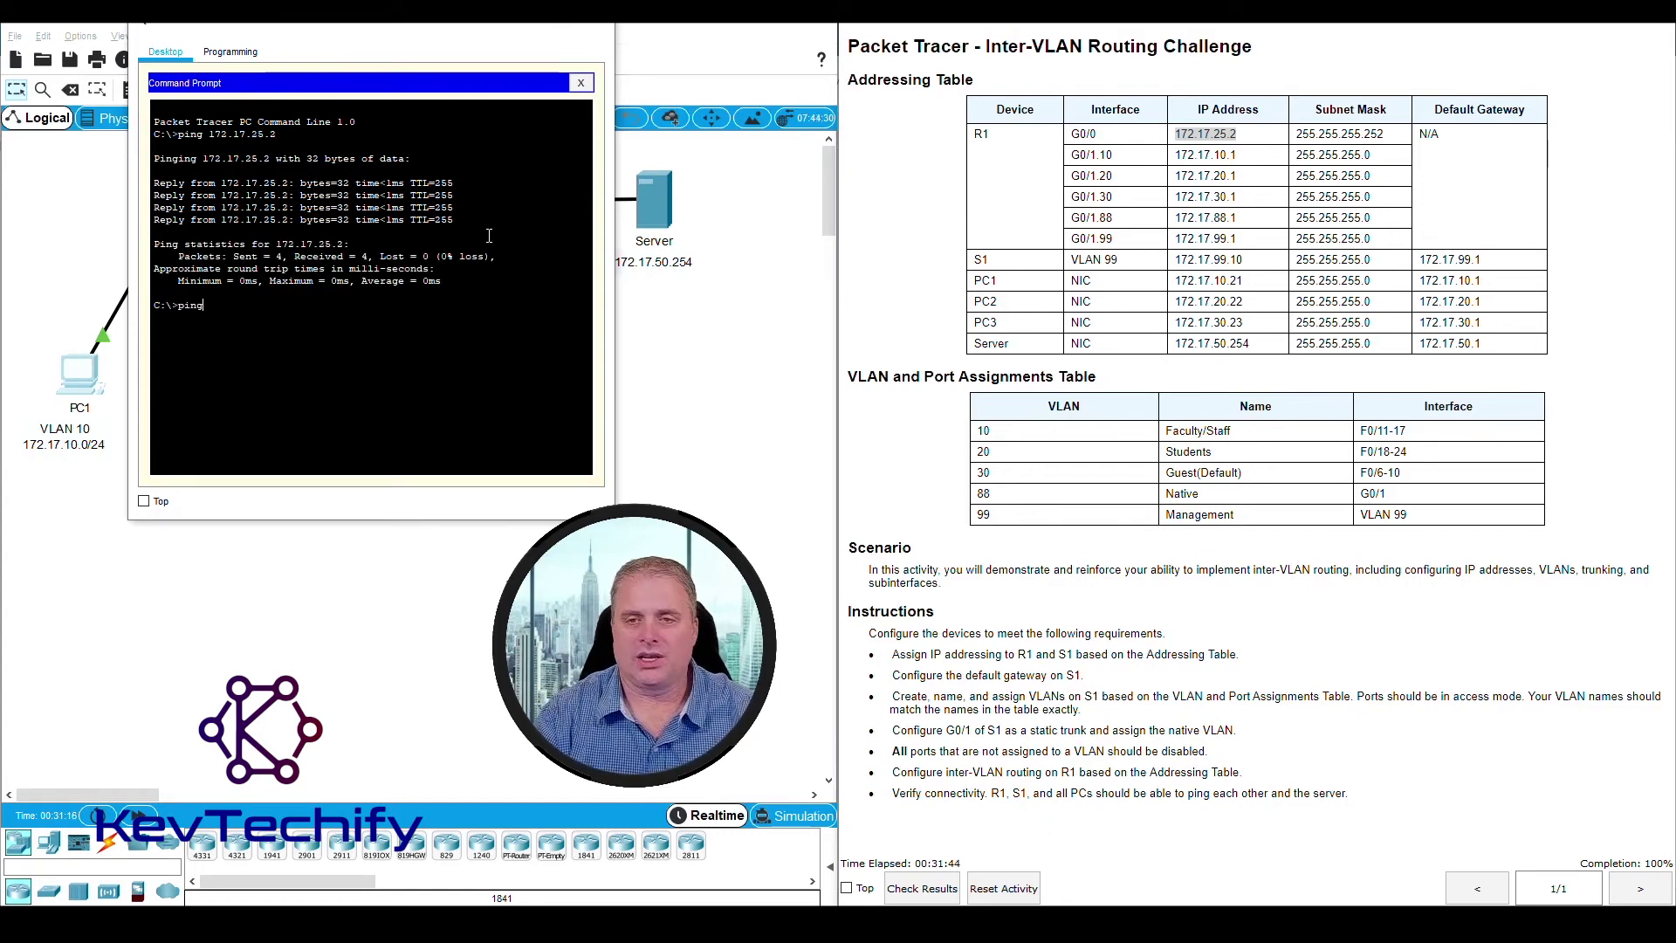
# Ping R1's G0/1.10 address 172.17.10.1 from PC1
pyautogui.moveTo(1177, 155); pyautogui.dragTo(1249, 162)
pyautogui.click(283, 305)
pyautogui.write('172.')
pyautogui.press('Return')
pyautogui.write('17.10.1')
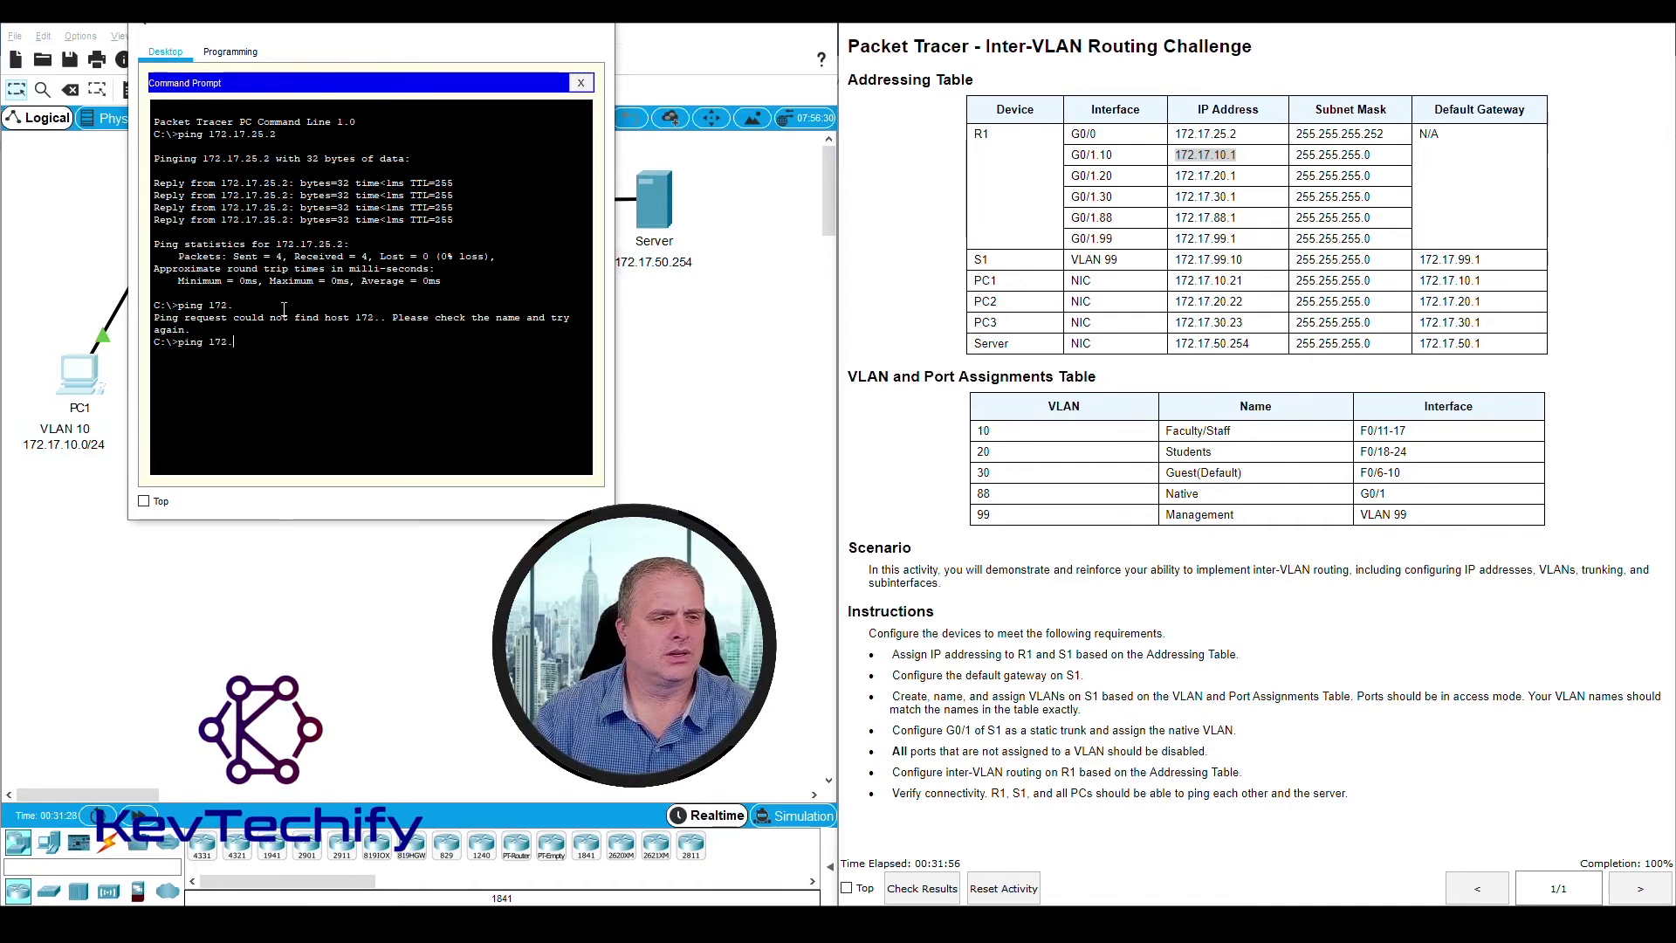
pyautogui.write('10.1')
pyautogui.press('Return')
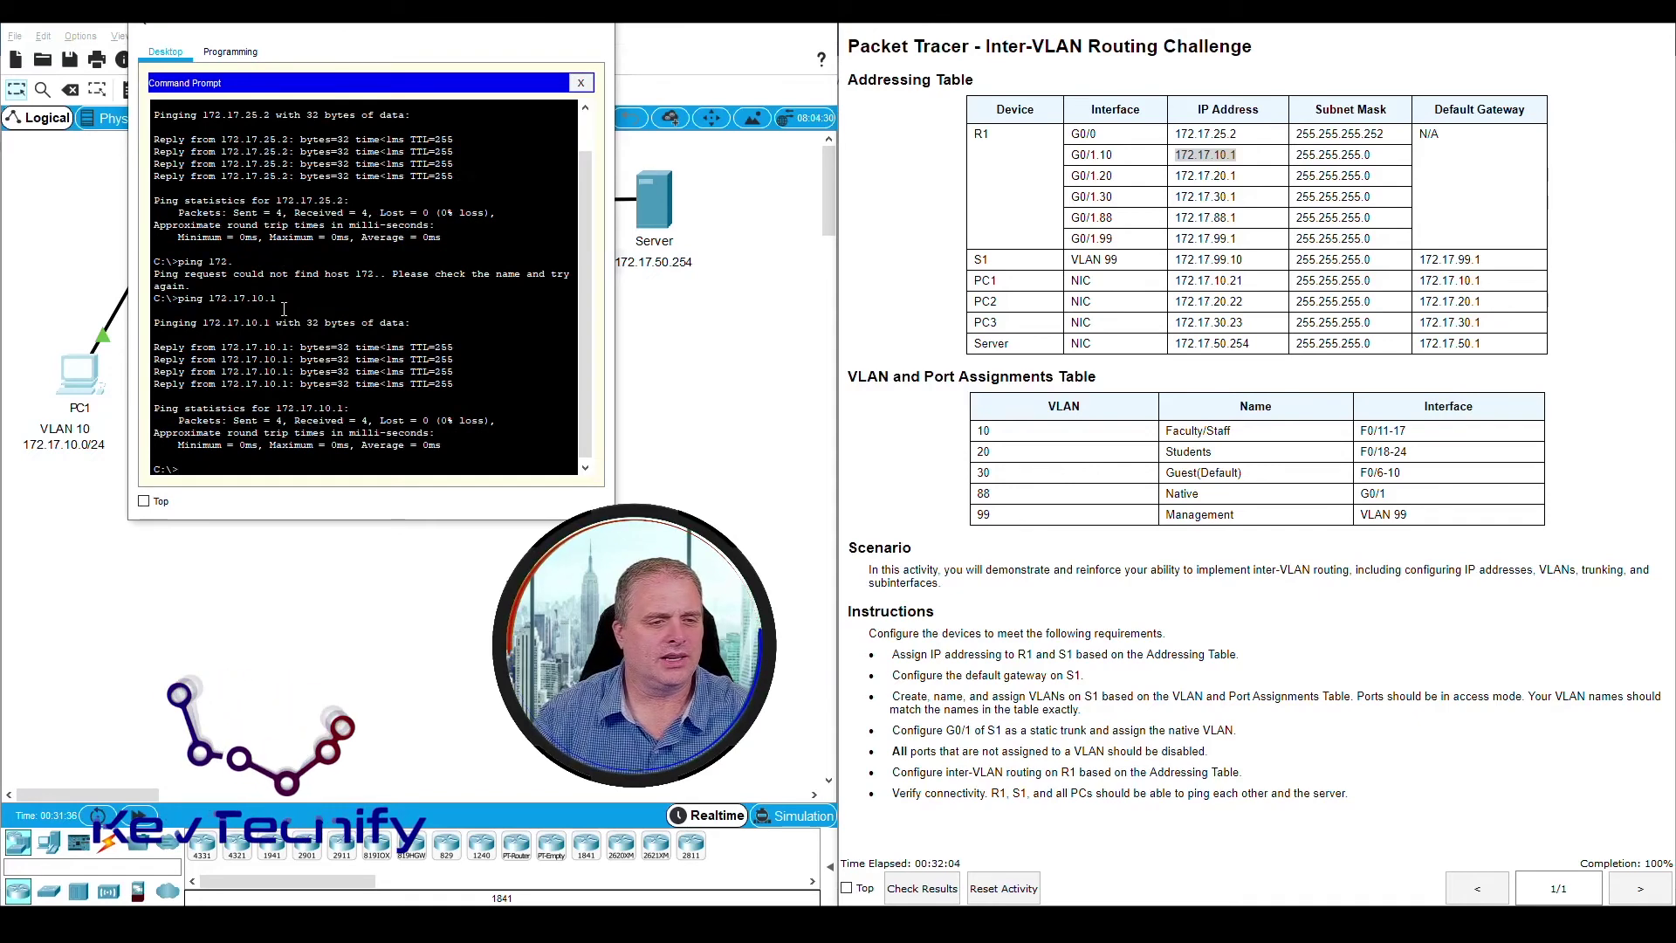
# Ping R1's G0/1.20 address 172.17.20.1 from PC1
pyautogui.write('ping 172.17.')
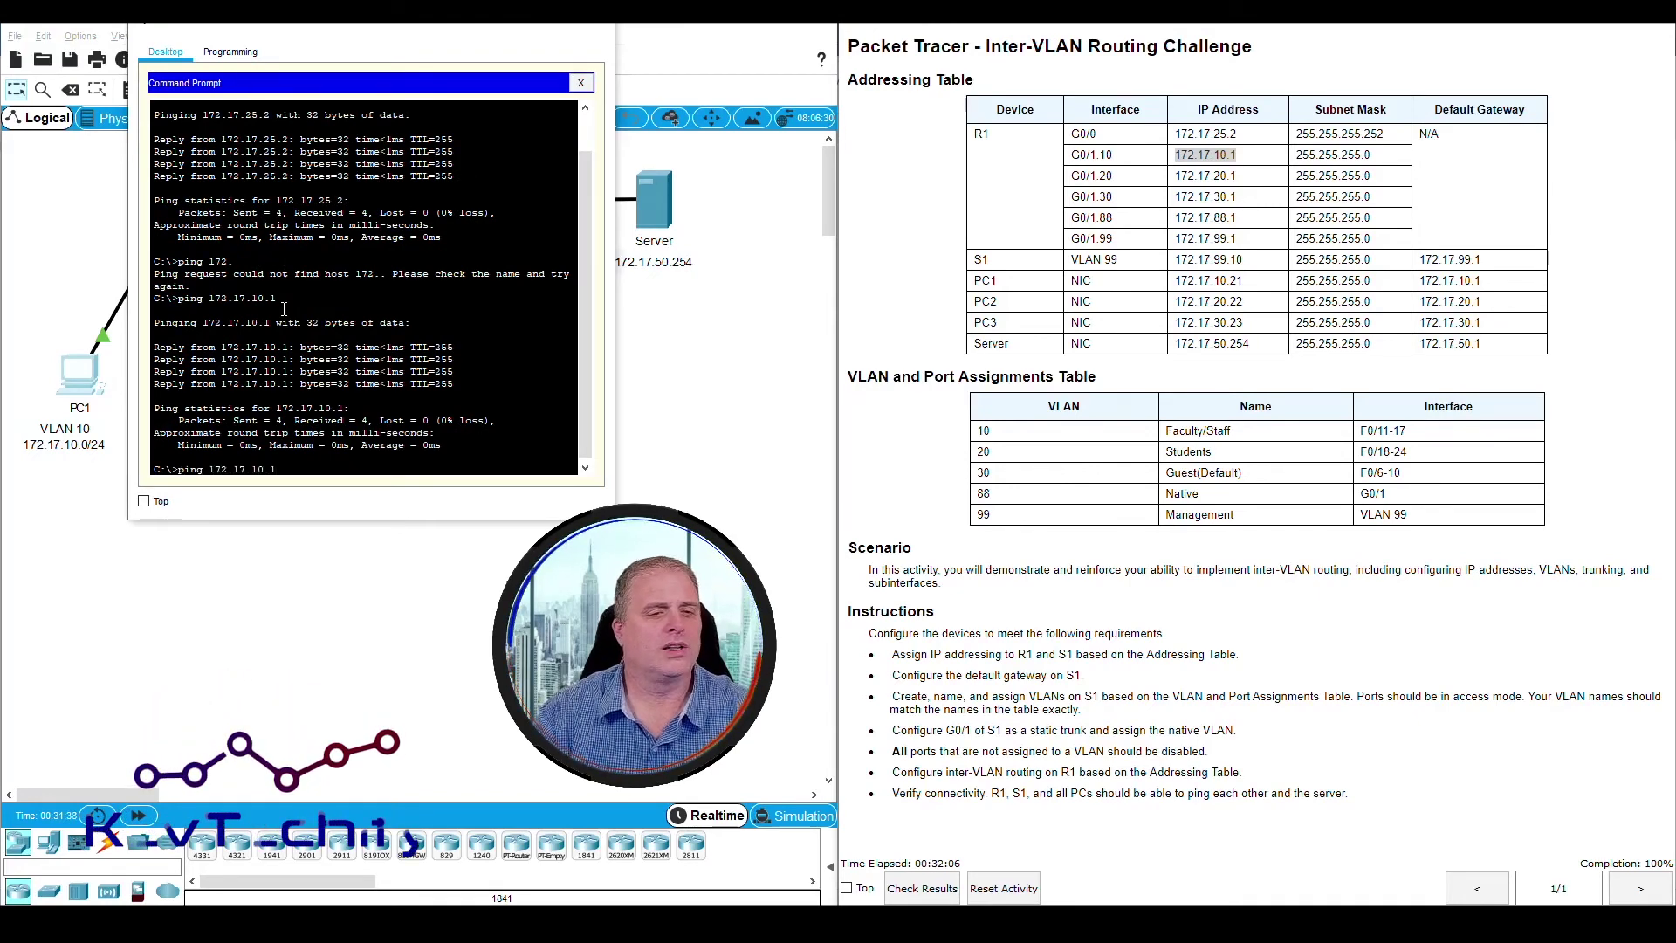
pyautogui.write('20.1')
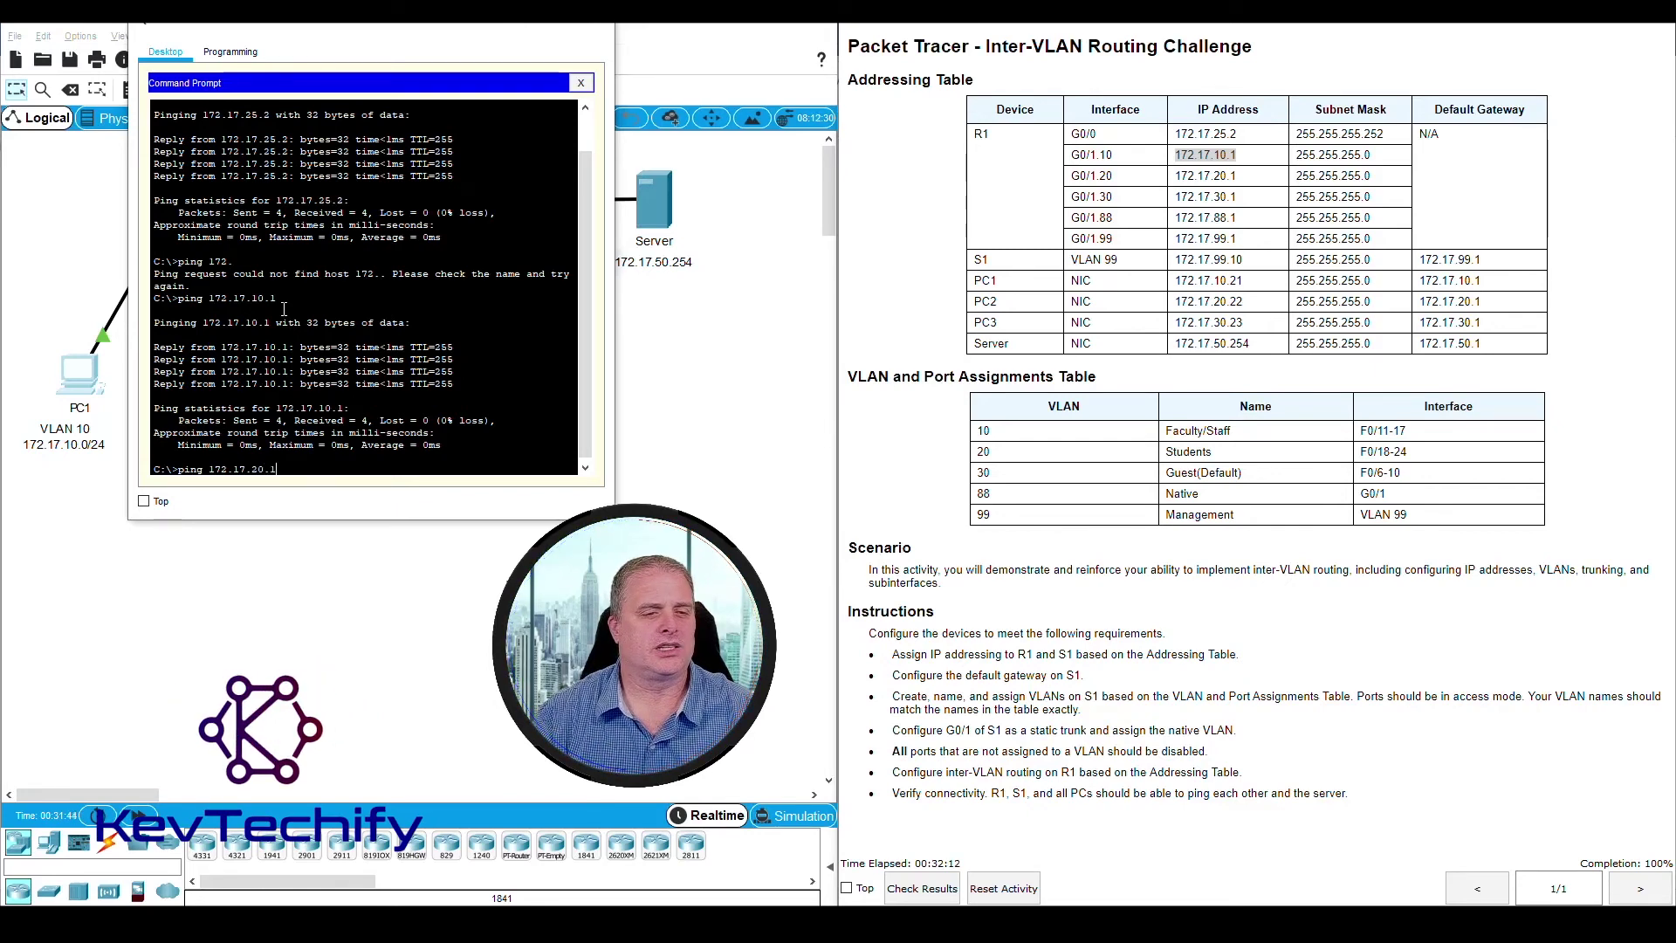
pyautogui.press('Return')
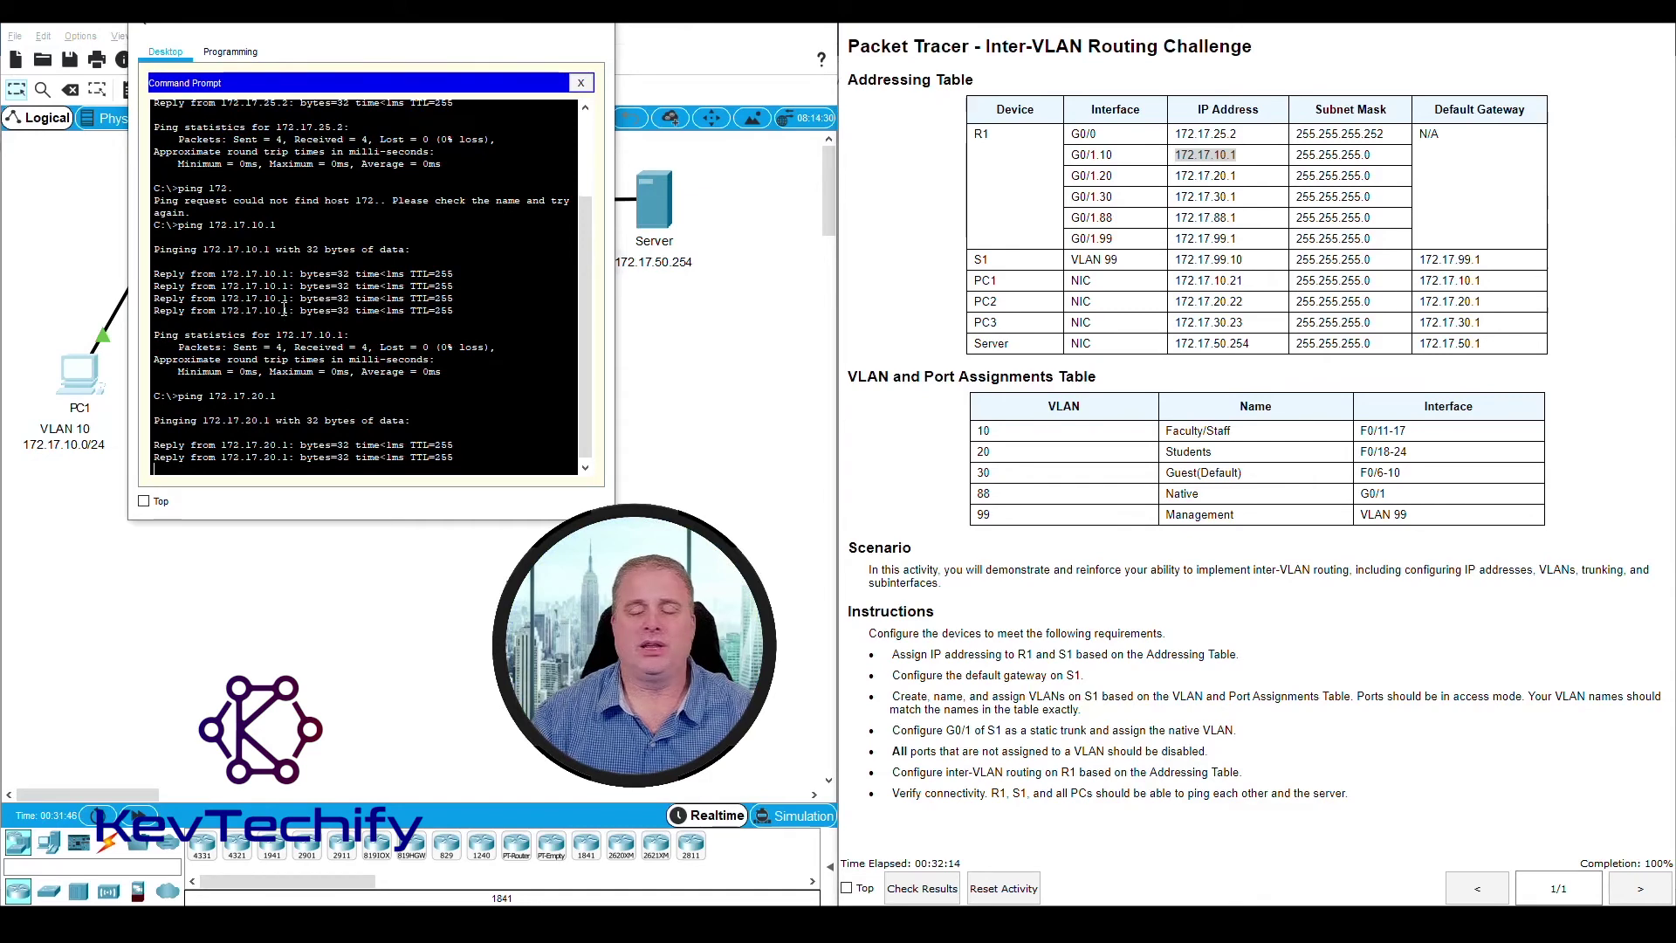
pyautogui.doubleClick(1178, 176)
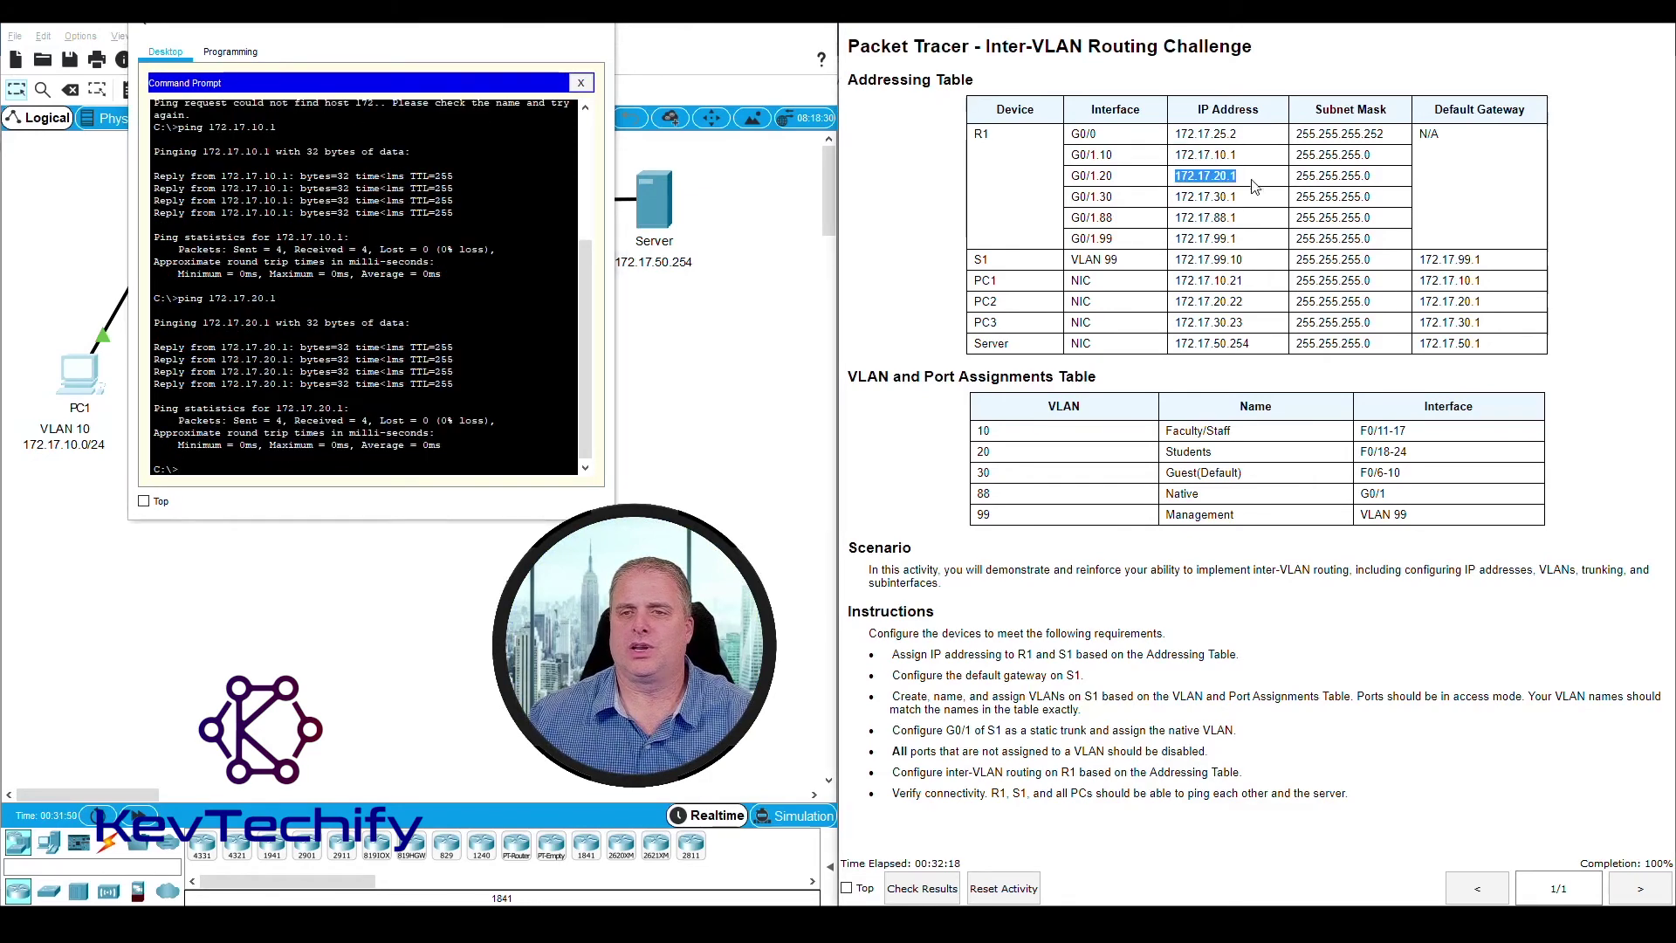
# Ping R1's G0/1.30 address 172.17.30.1 from PC1
pyautogui.doubleClick(1177, 197)
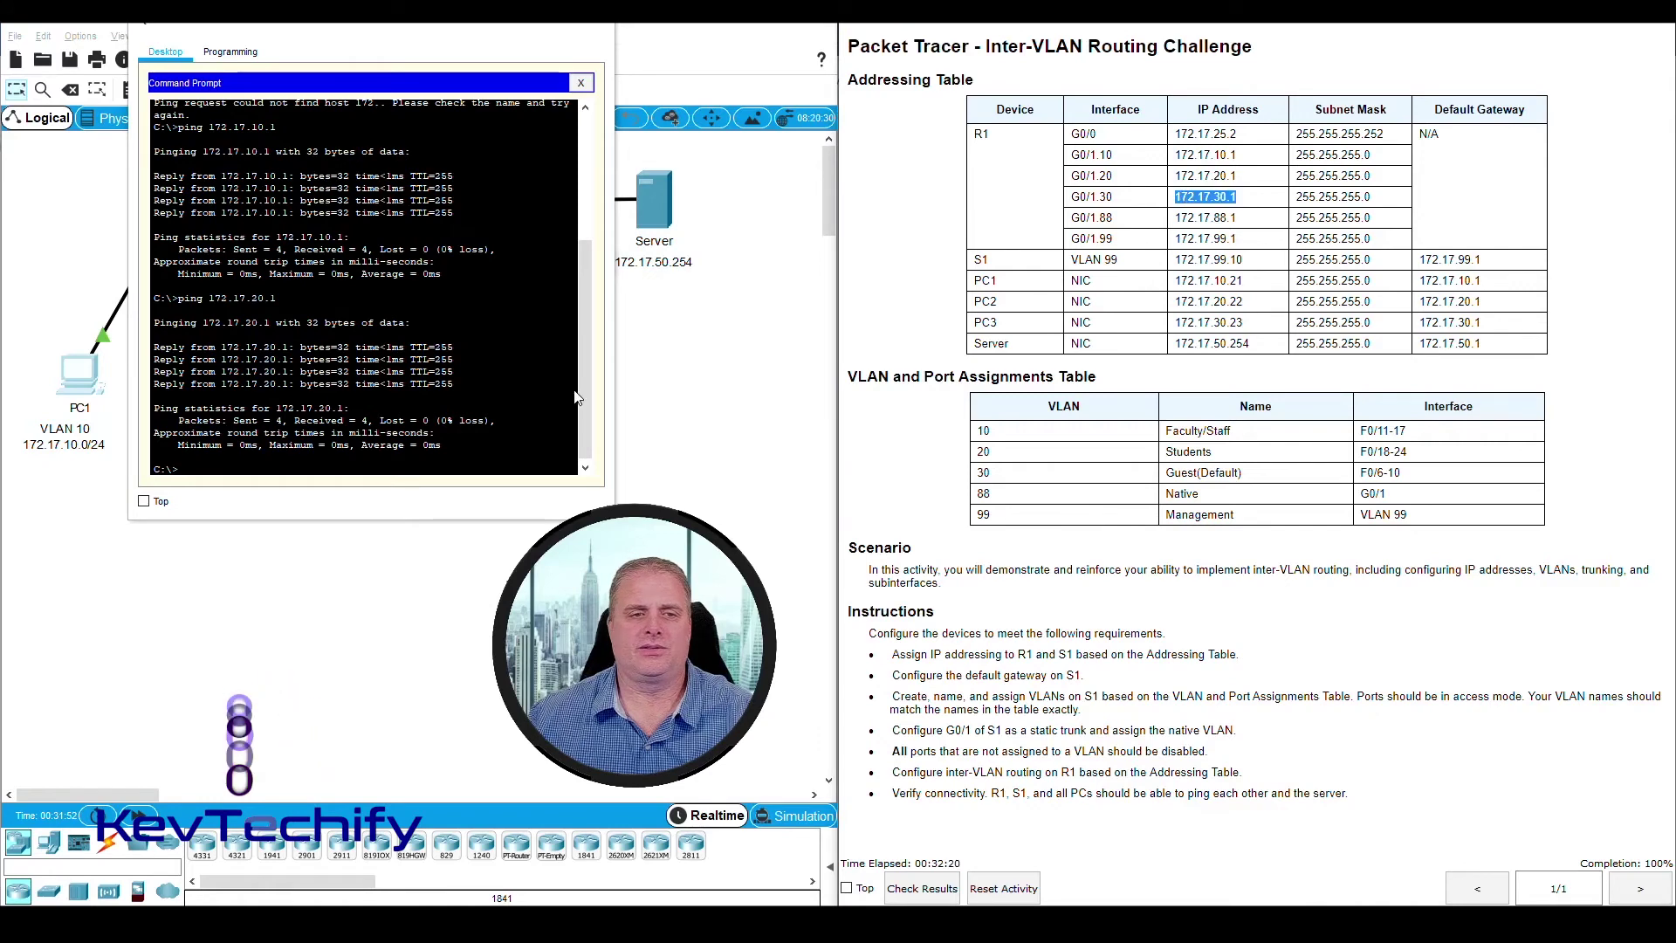
pyautogui.click(454, 465)
pyautogui.write('ping 172.17.')
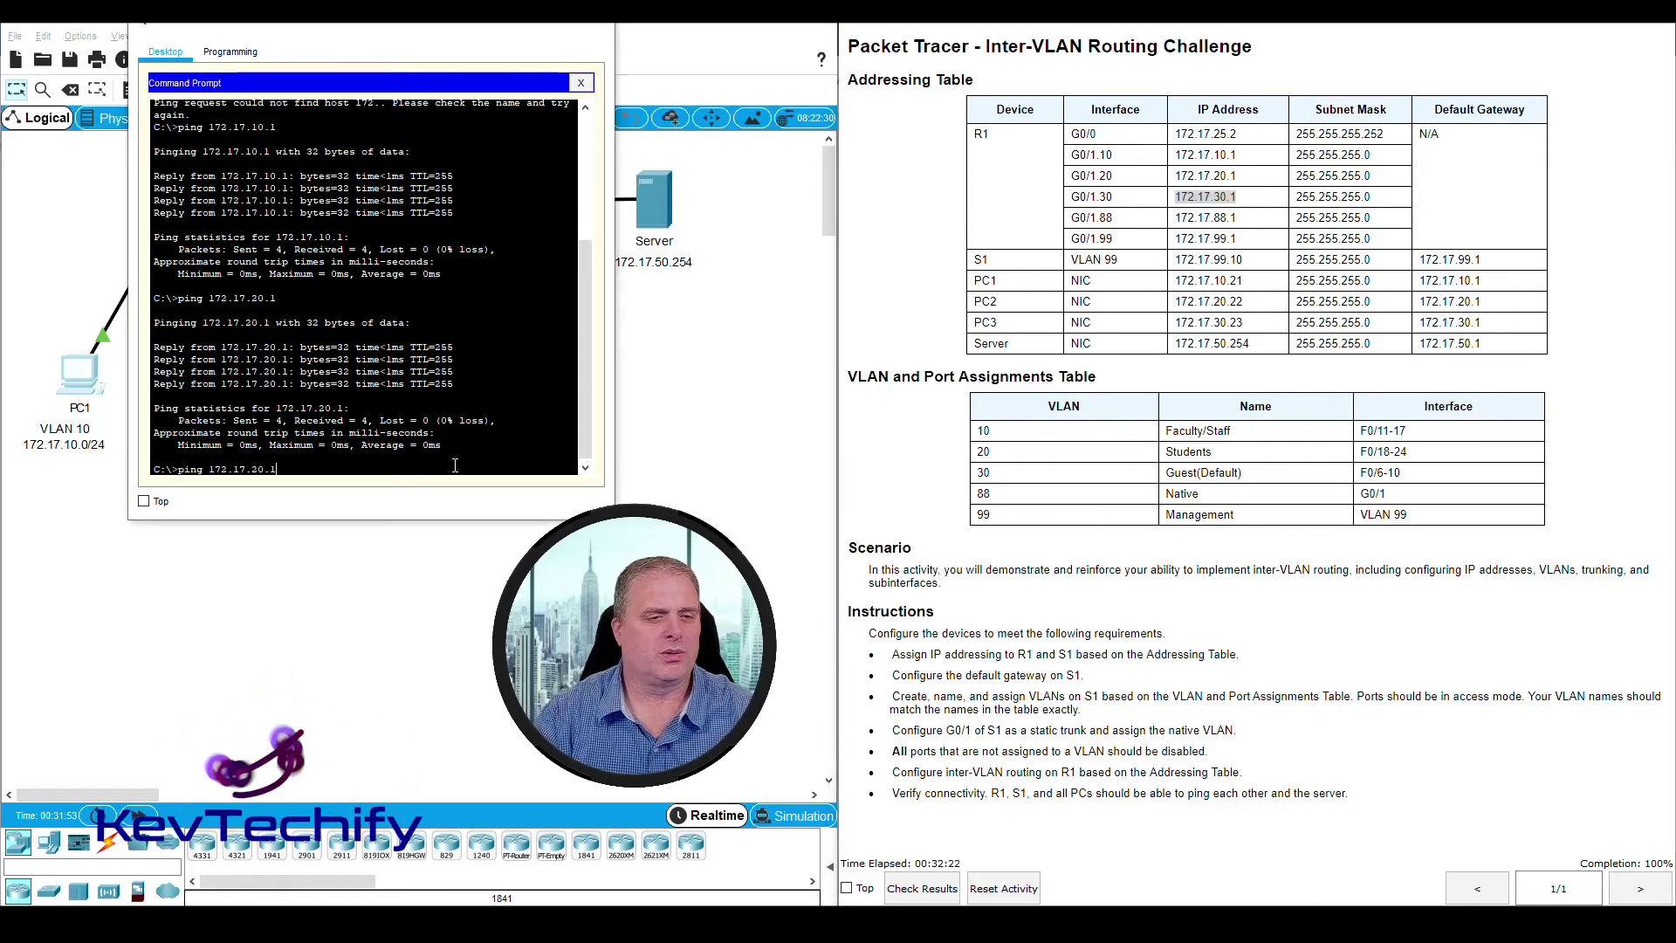
pyautogui.write('30')
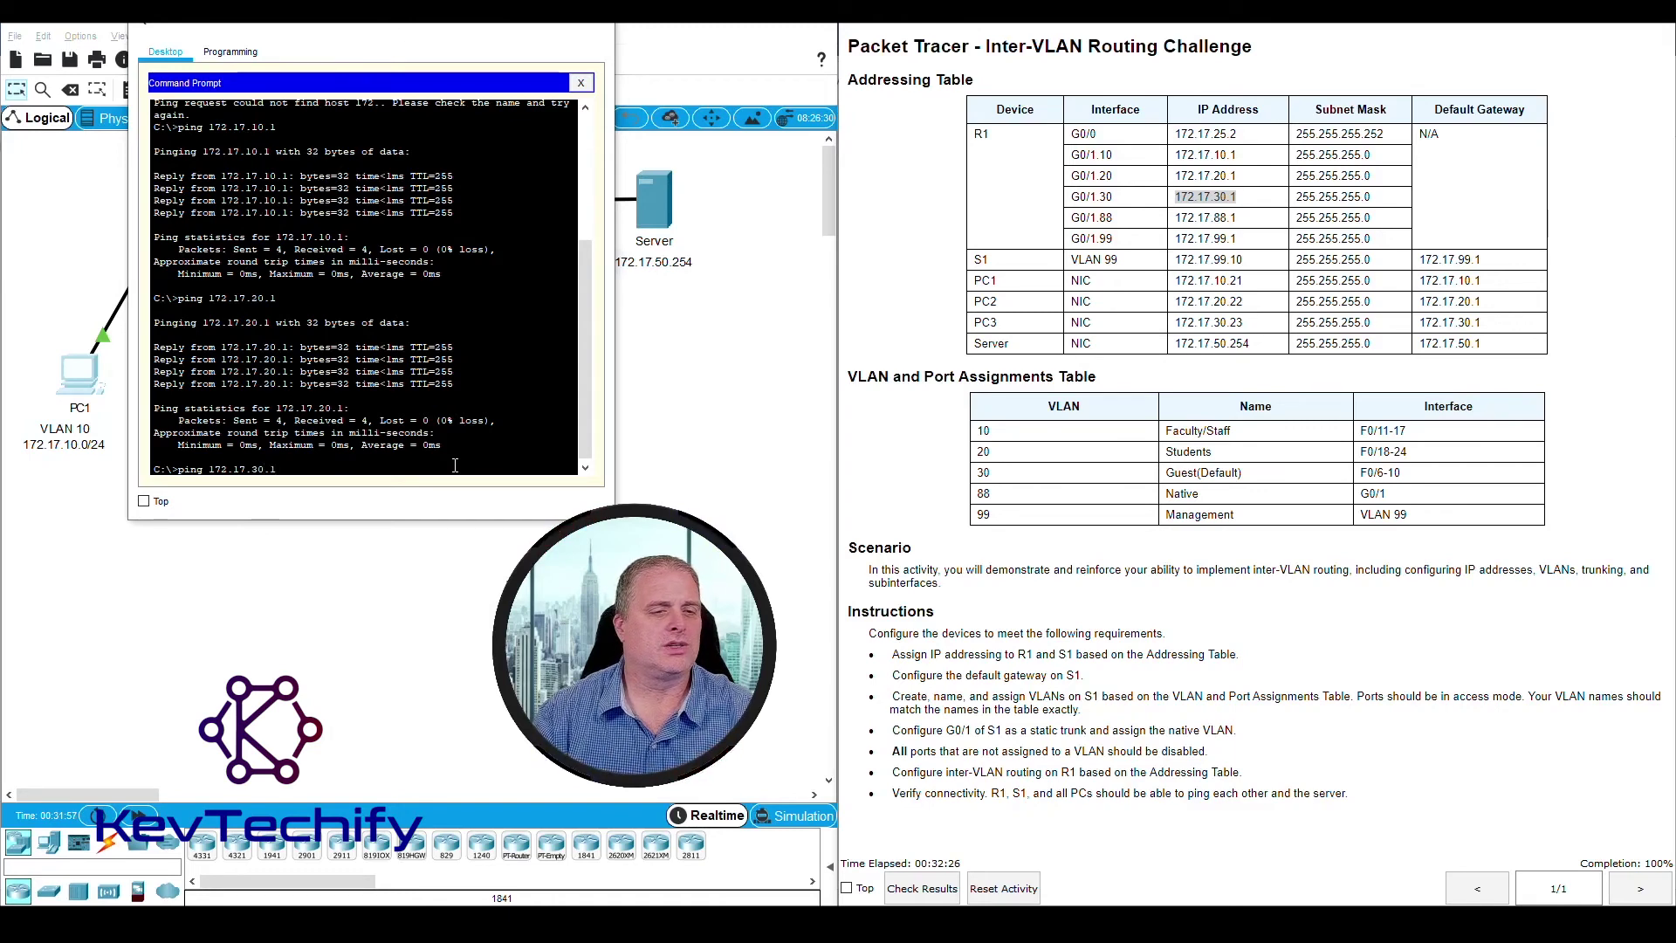
pyautogui.write('.1')
pyautogui.press('Return')
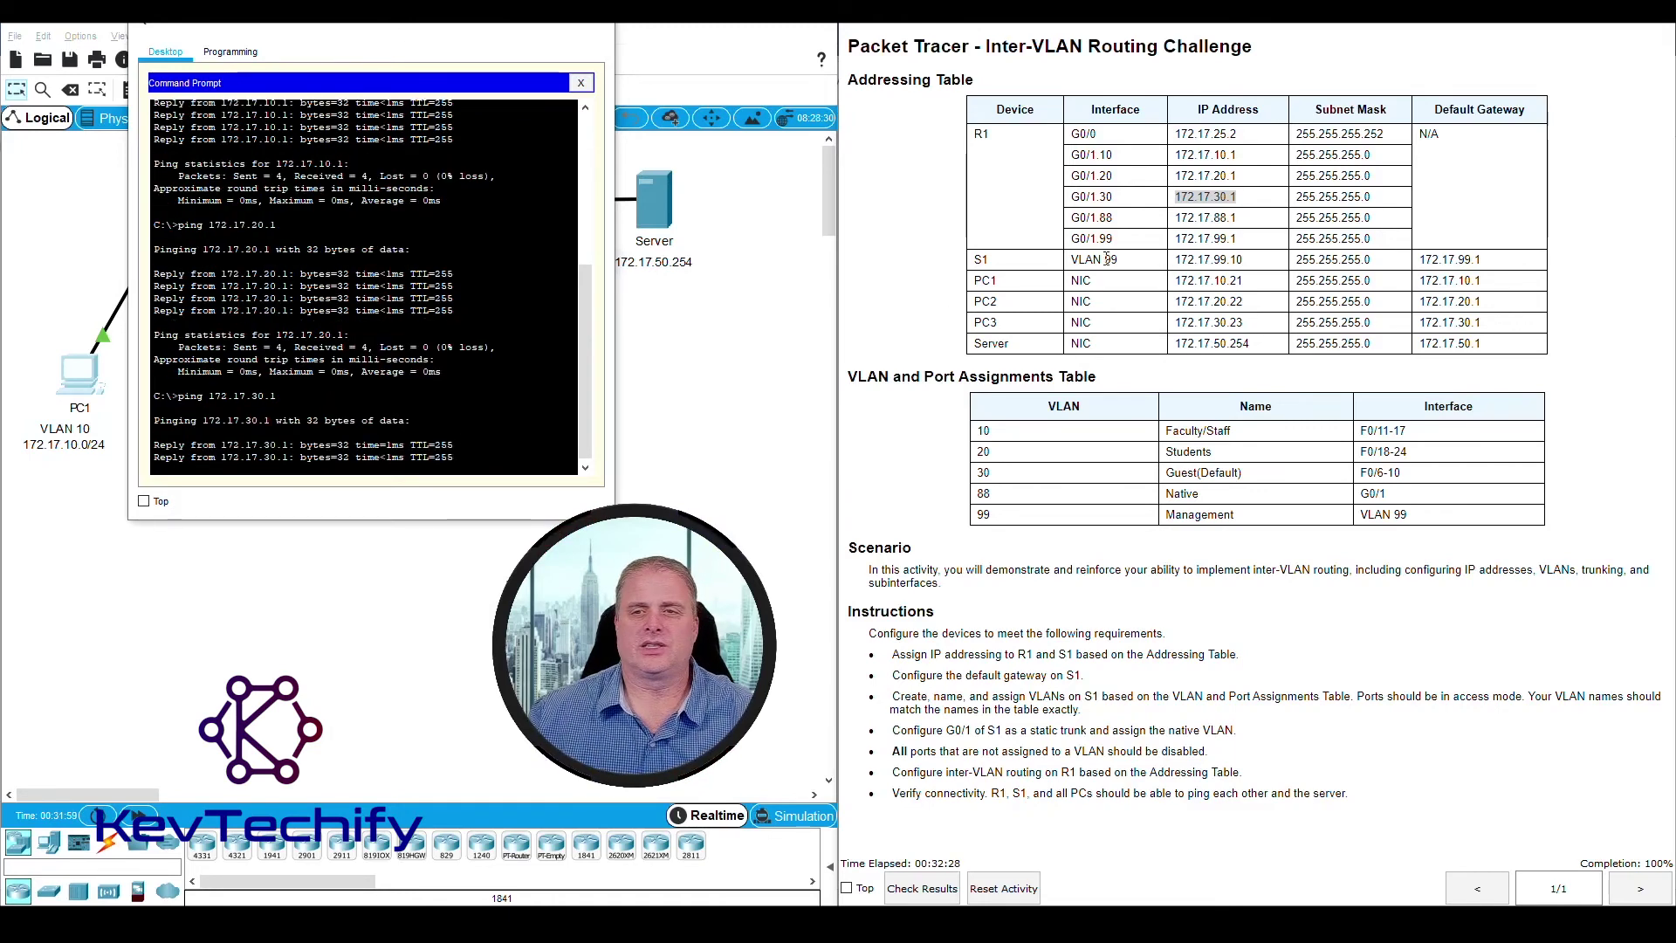
# Ping R1's G0/1.88 address 172.17.88.1 from PC1
pyautogui.moveTo(1176, 217); pyautogui.dragTo(1236, 217)
pyautogui.click(334, 470)
pyautogui.write('ping 172.17.')
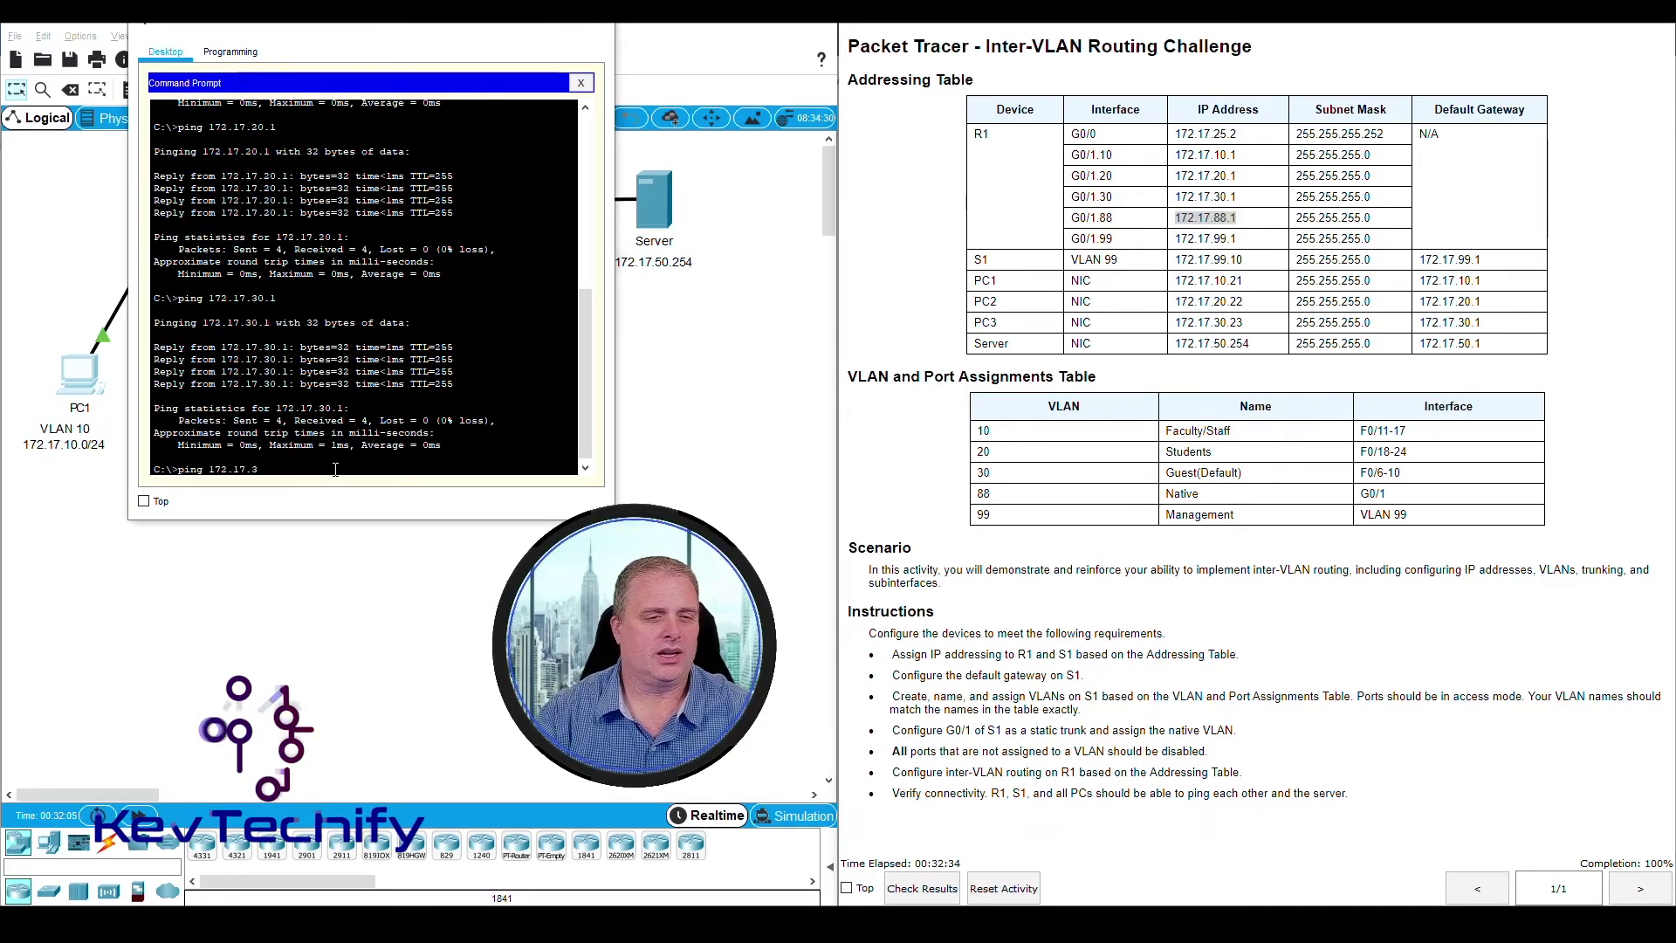
pyautogui.write('88.1')
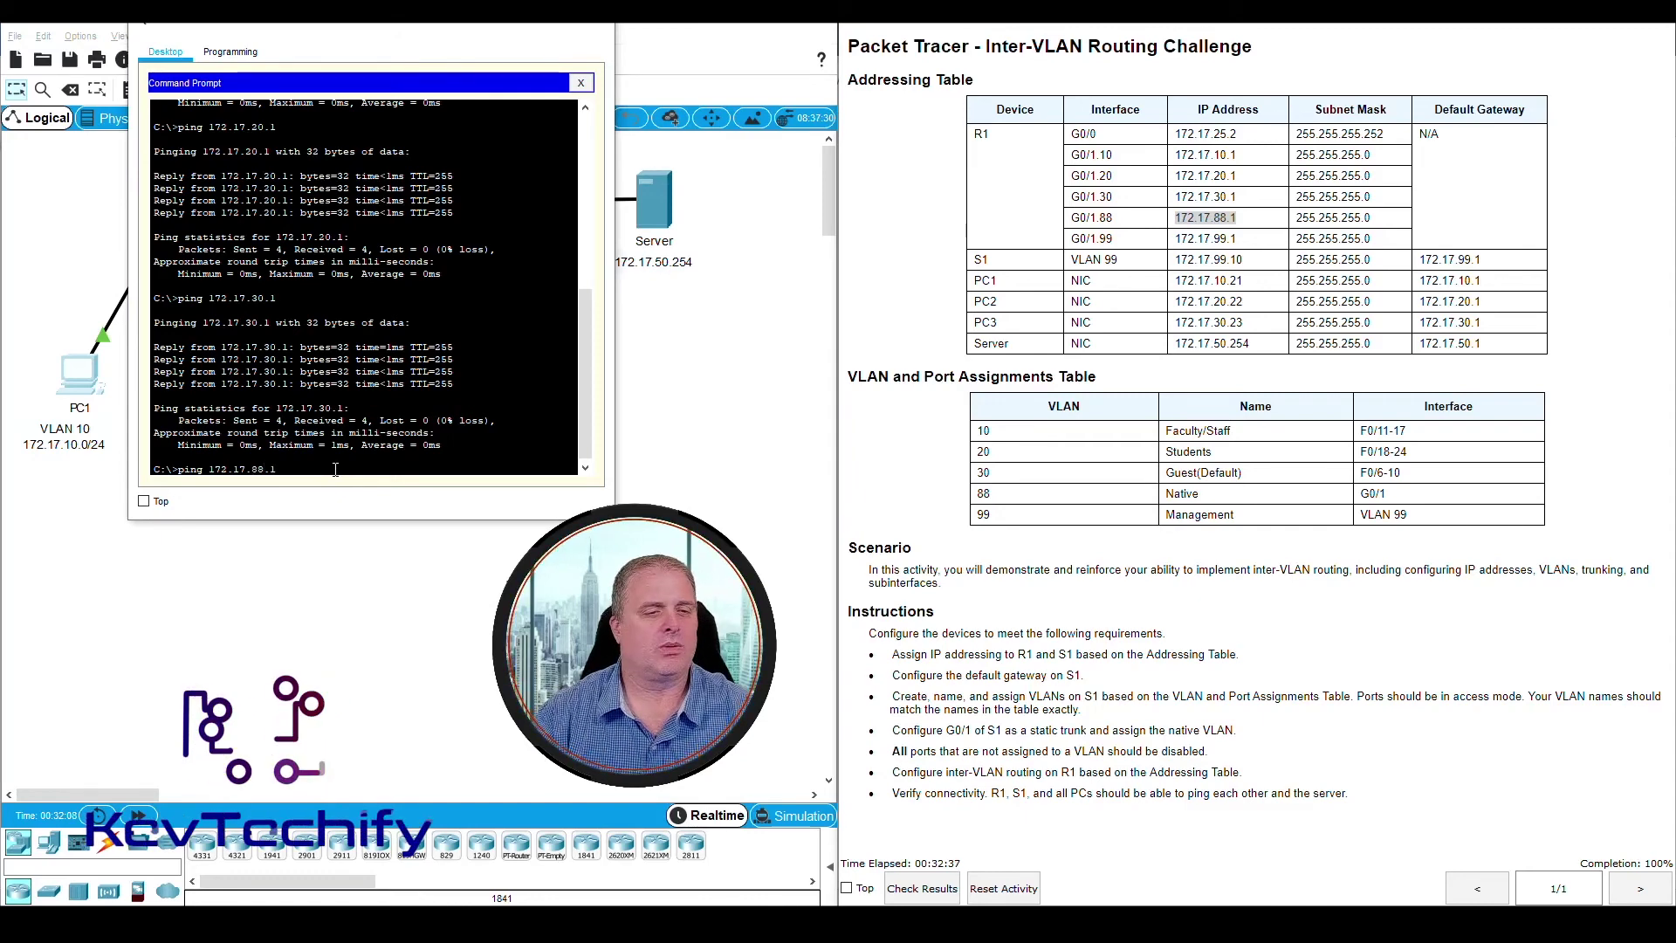
pyautogui.press('Return')
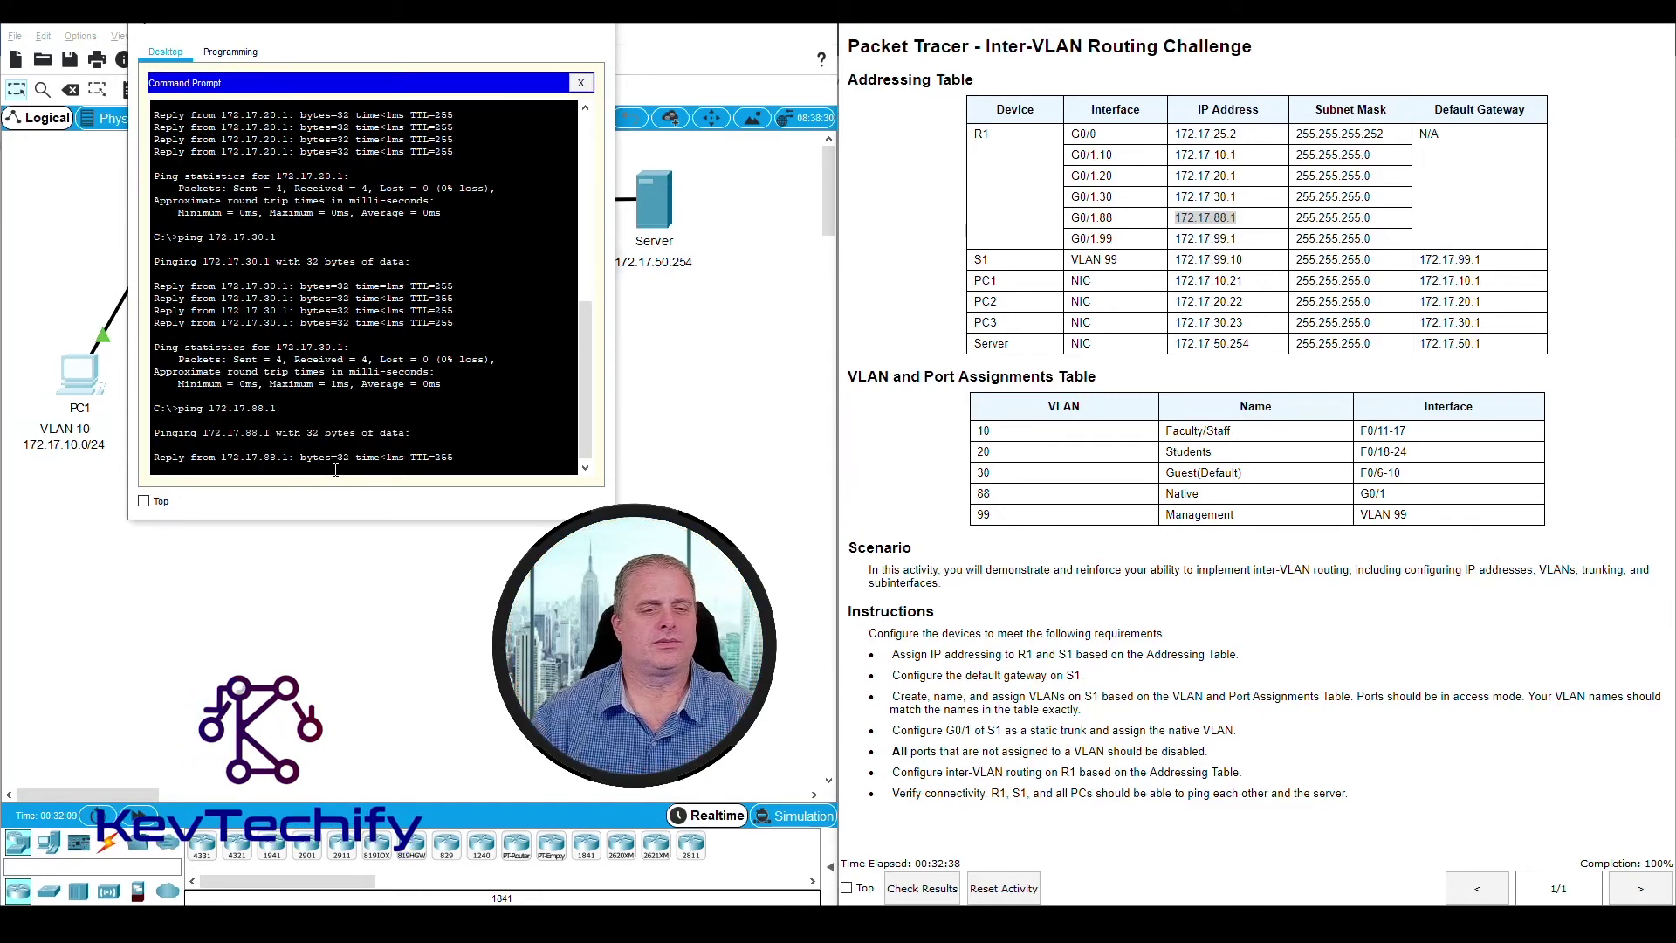
# Ping R1's G0/1.99 address 172.17.99.1 from PC1
pyautogui.click(1253, 245)
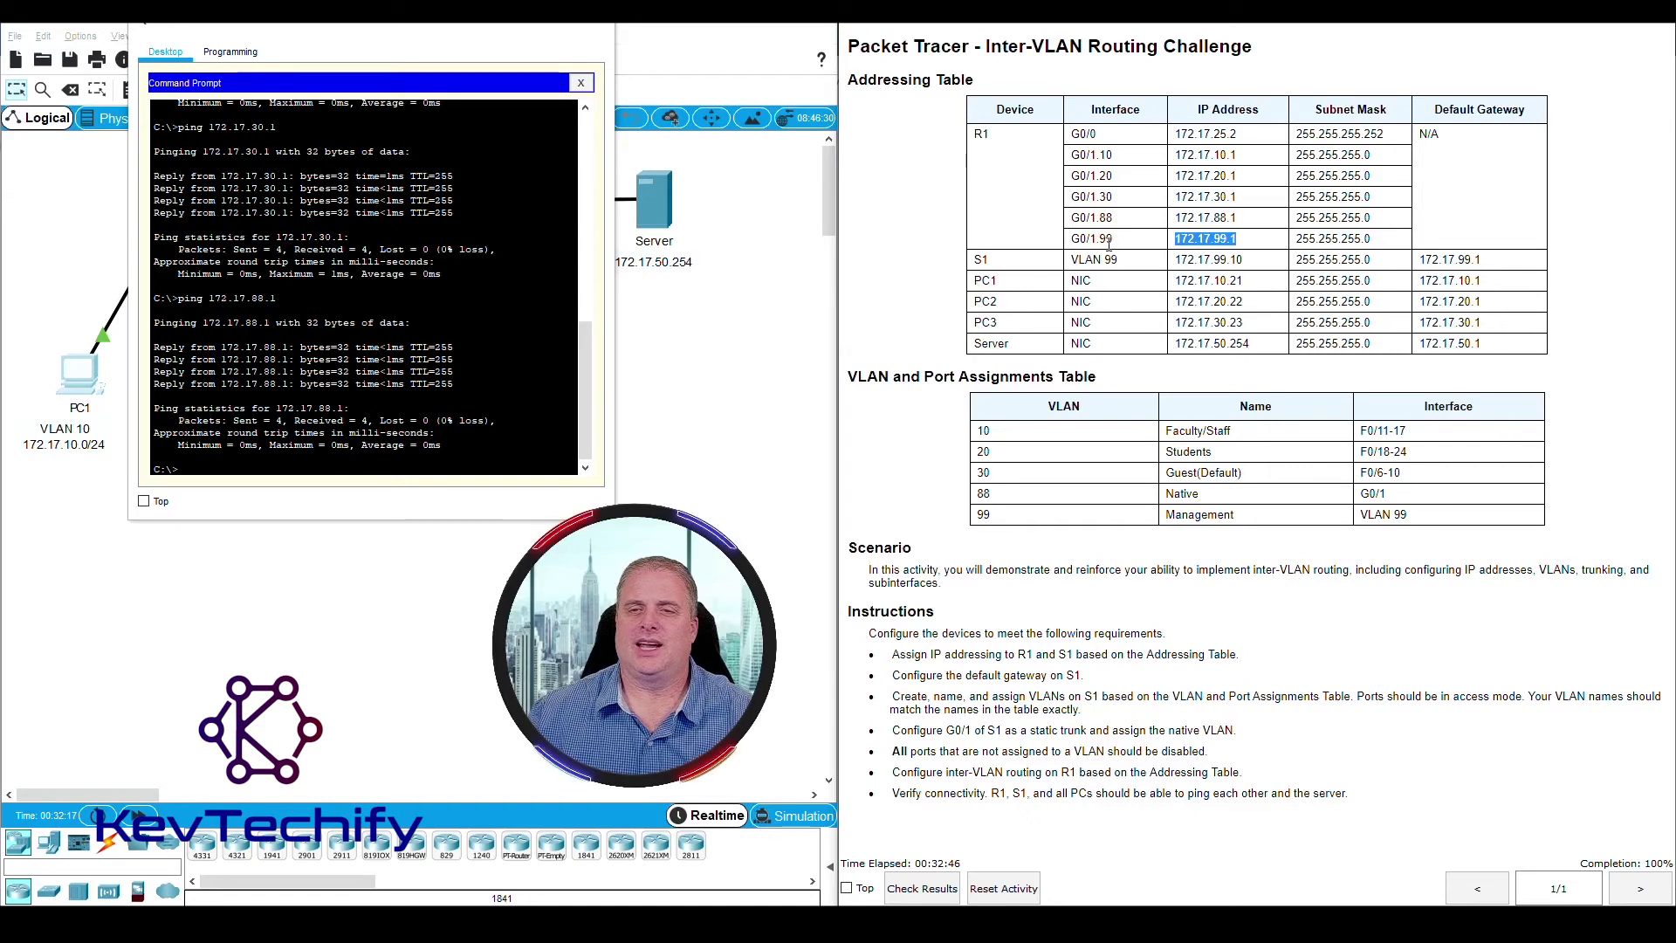
pyautogui.click(368, 465)
pyautogui.write('ping 172.17.')
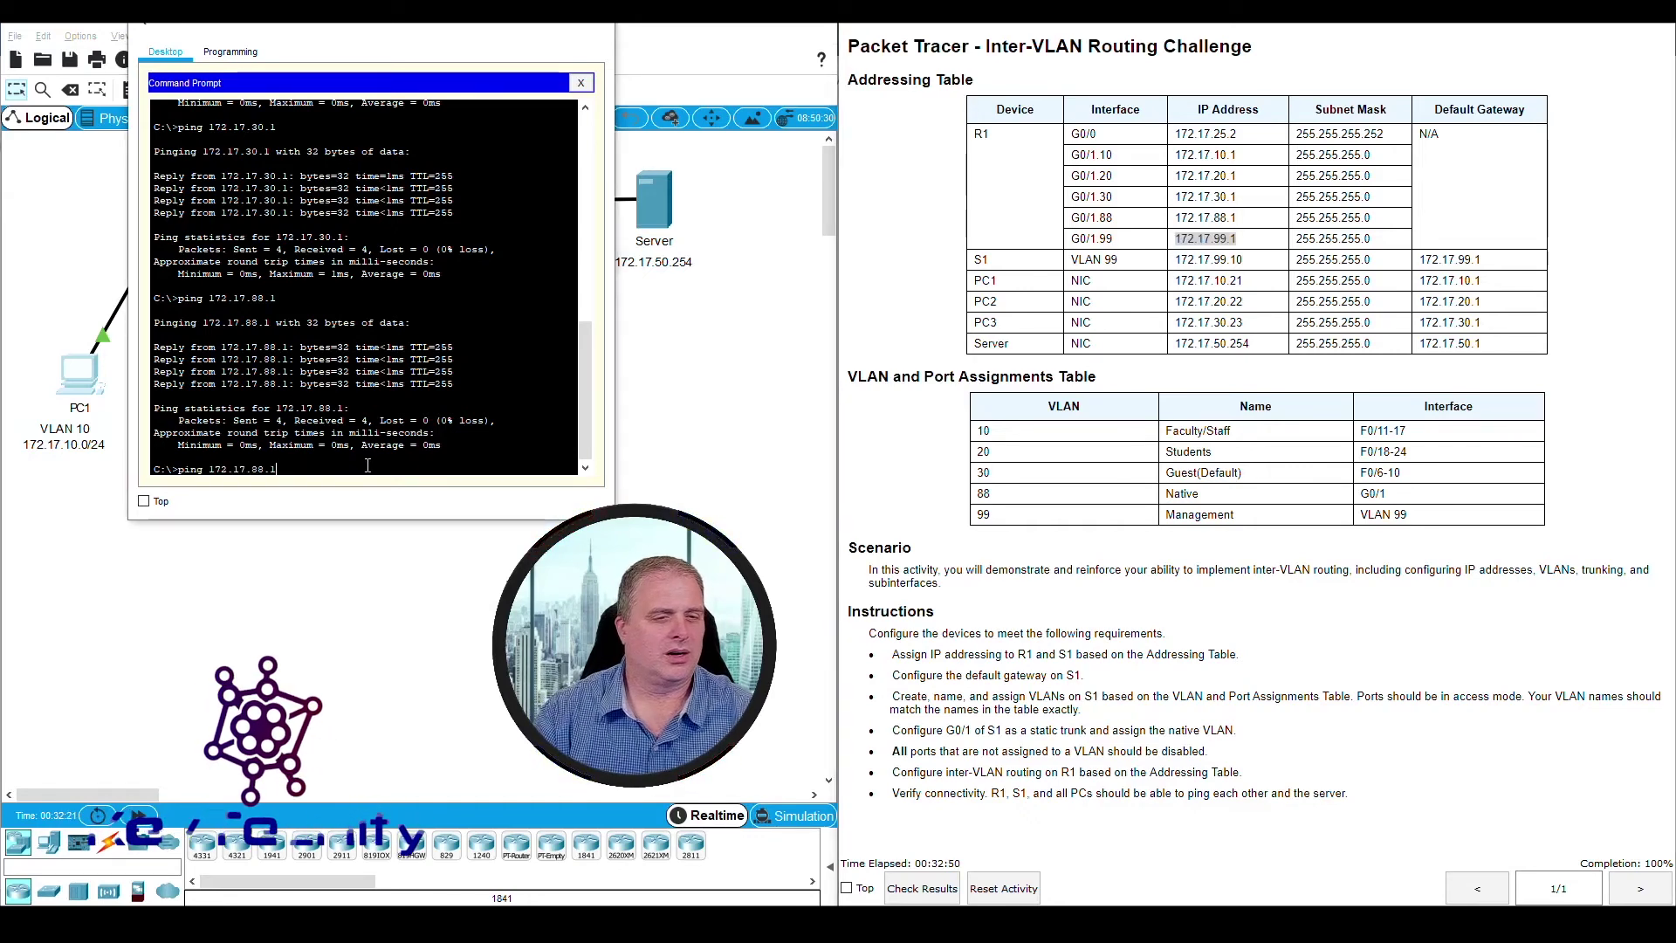
pyautogui.write('99.1')
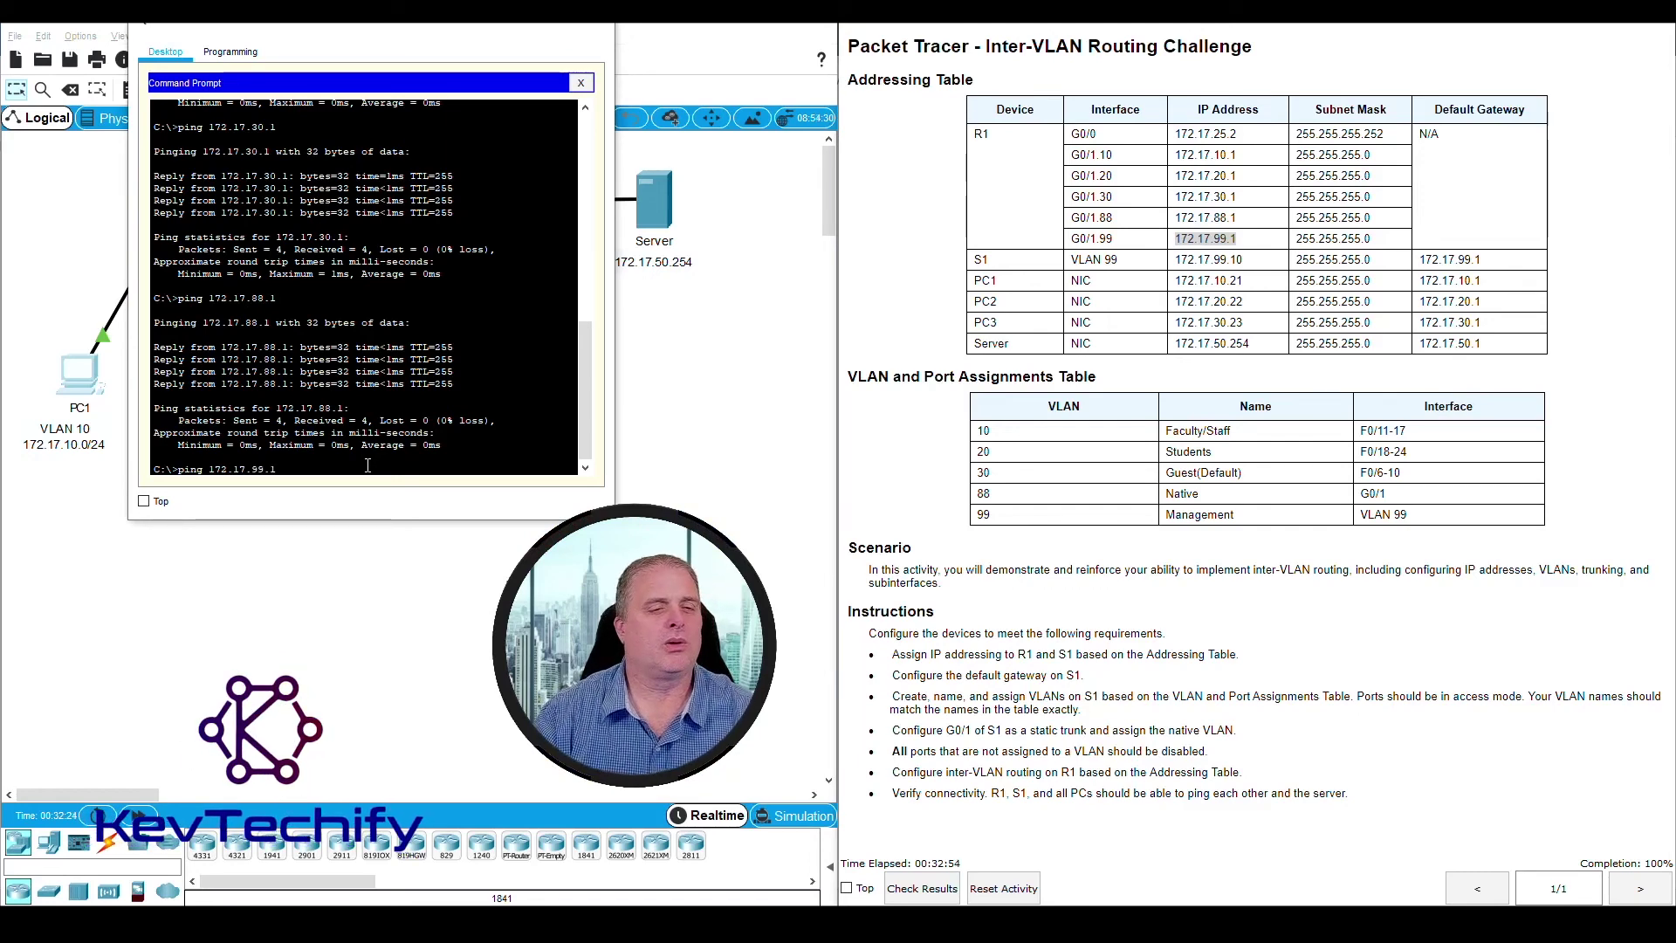
pyautogui.press('Return')
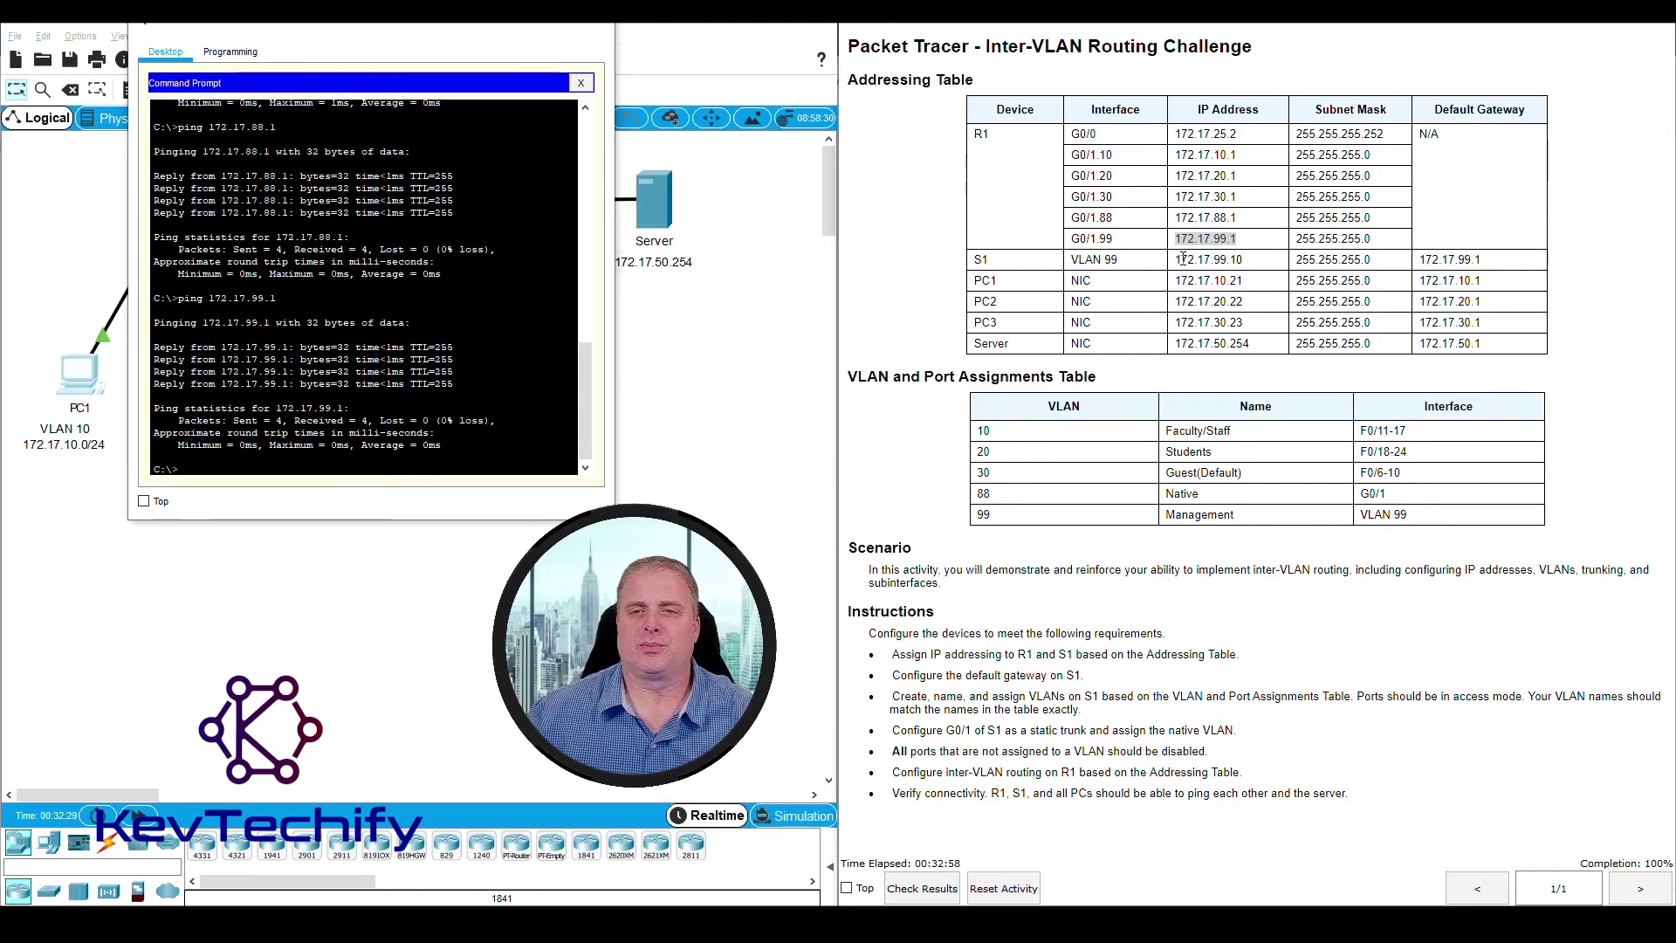
# Ping S1's VLAN 99 address 172.17.99.10 from PC1
pyautogui.click(1178, 259)
pyautogui.moveTo(1213, 258); pyautogui.dragTo(1247, 265)
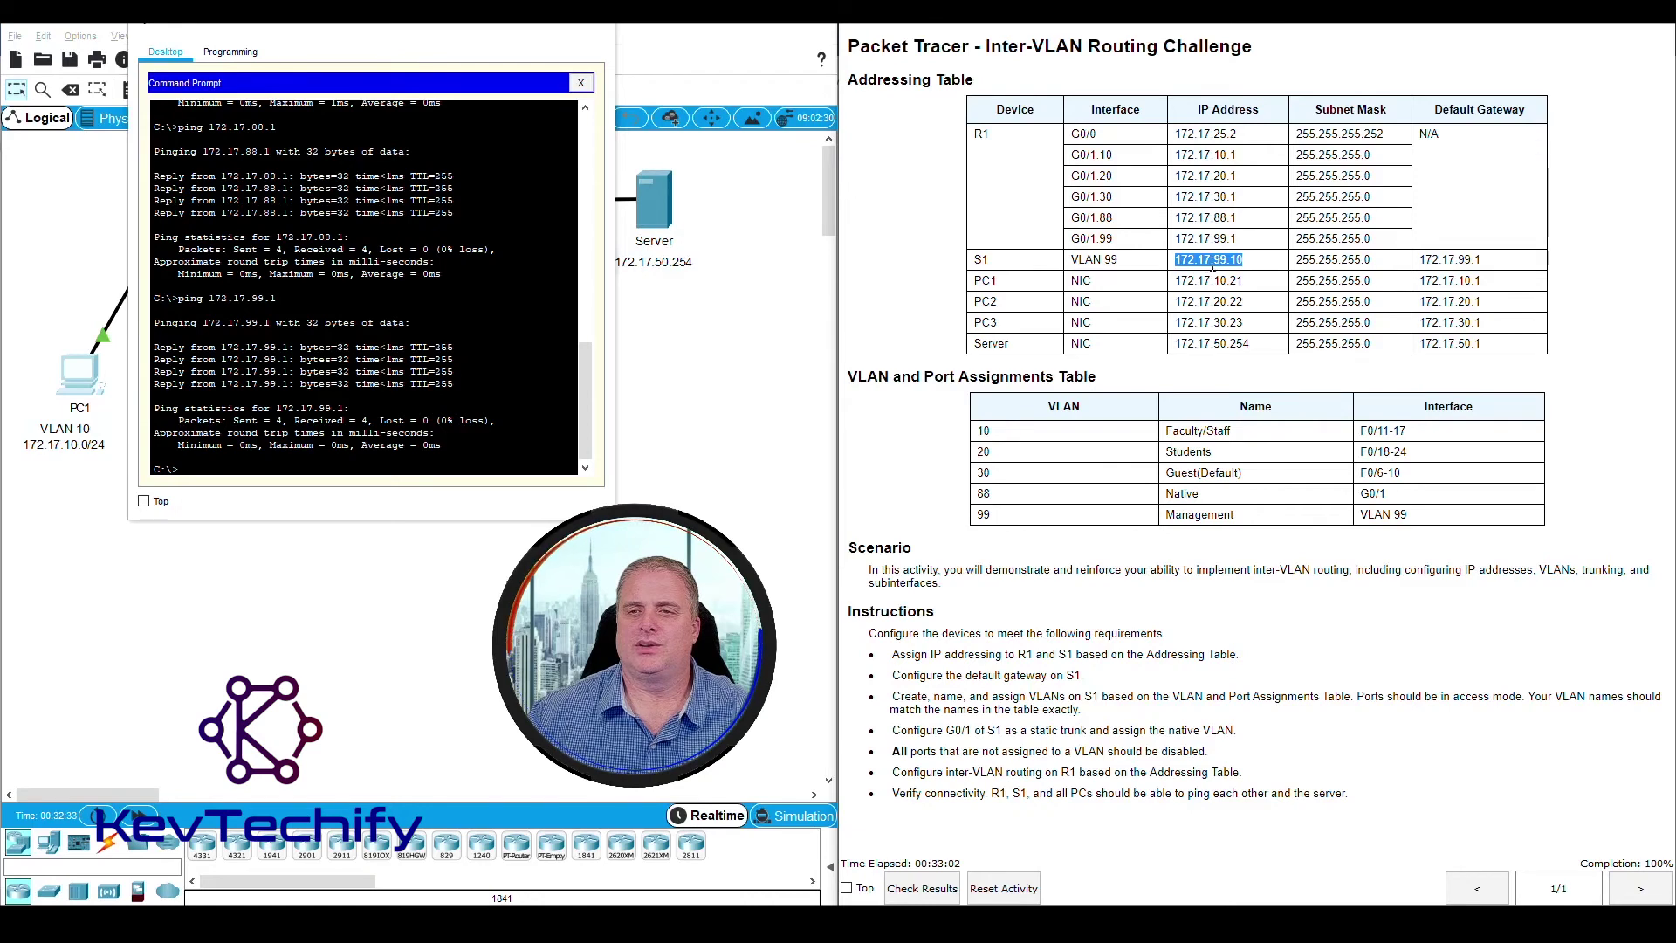
pyautogui.click(250, 472)
pyautogui.write('ping 172.')
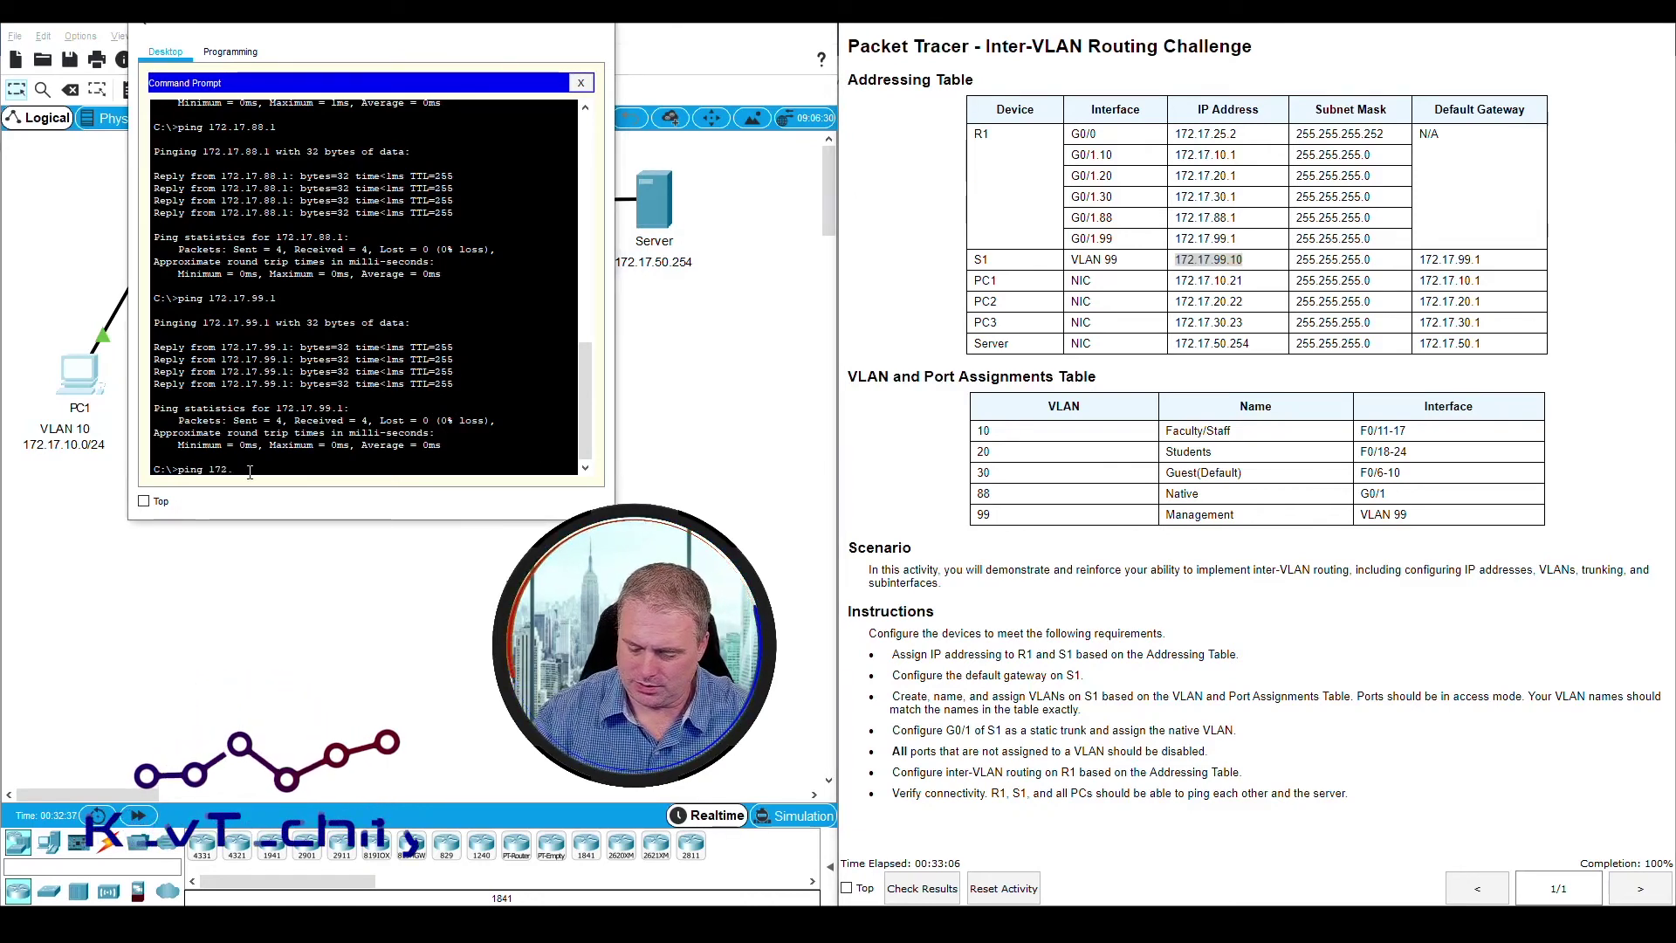
pyautogui.write('17.99.10')
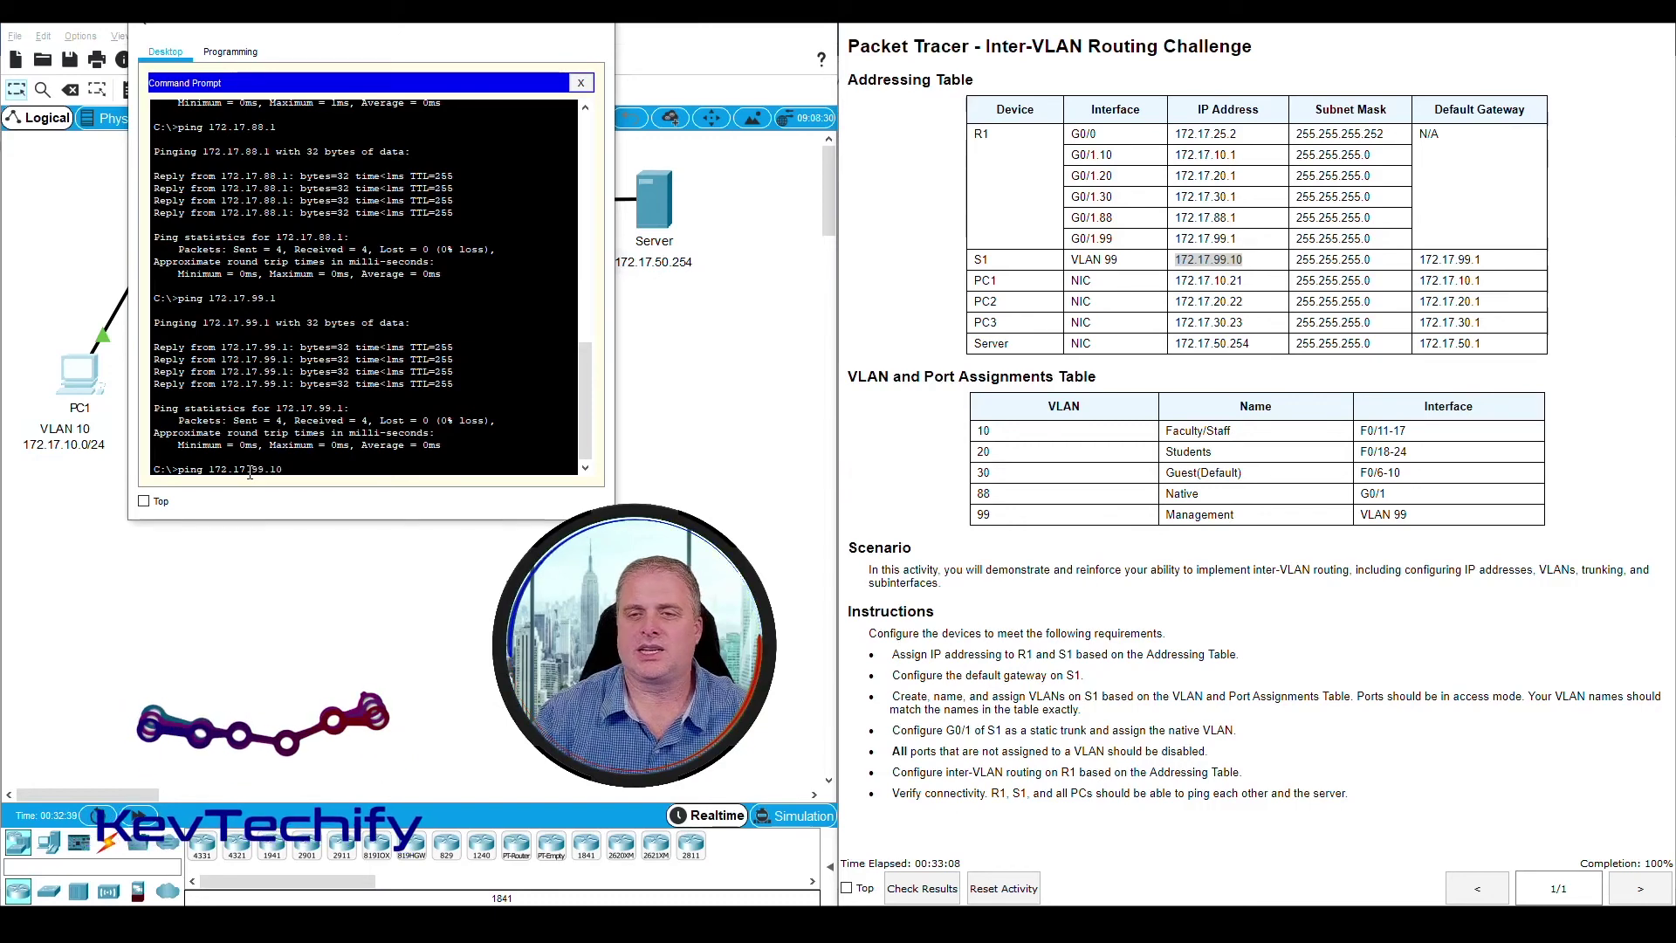
pyautogui.press('Return')
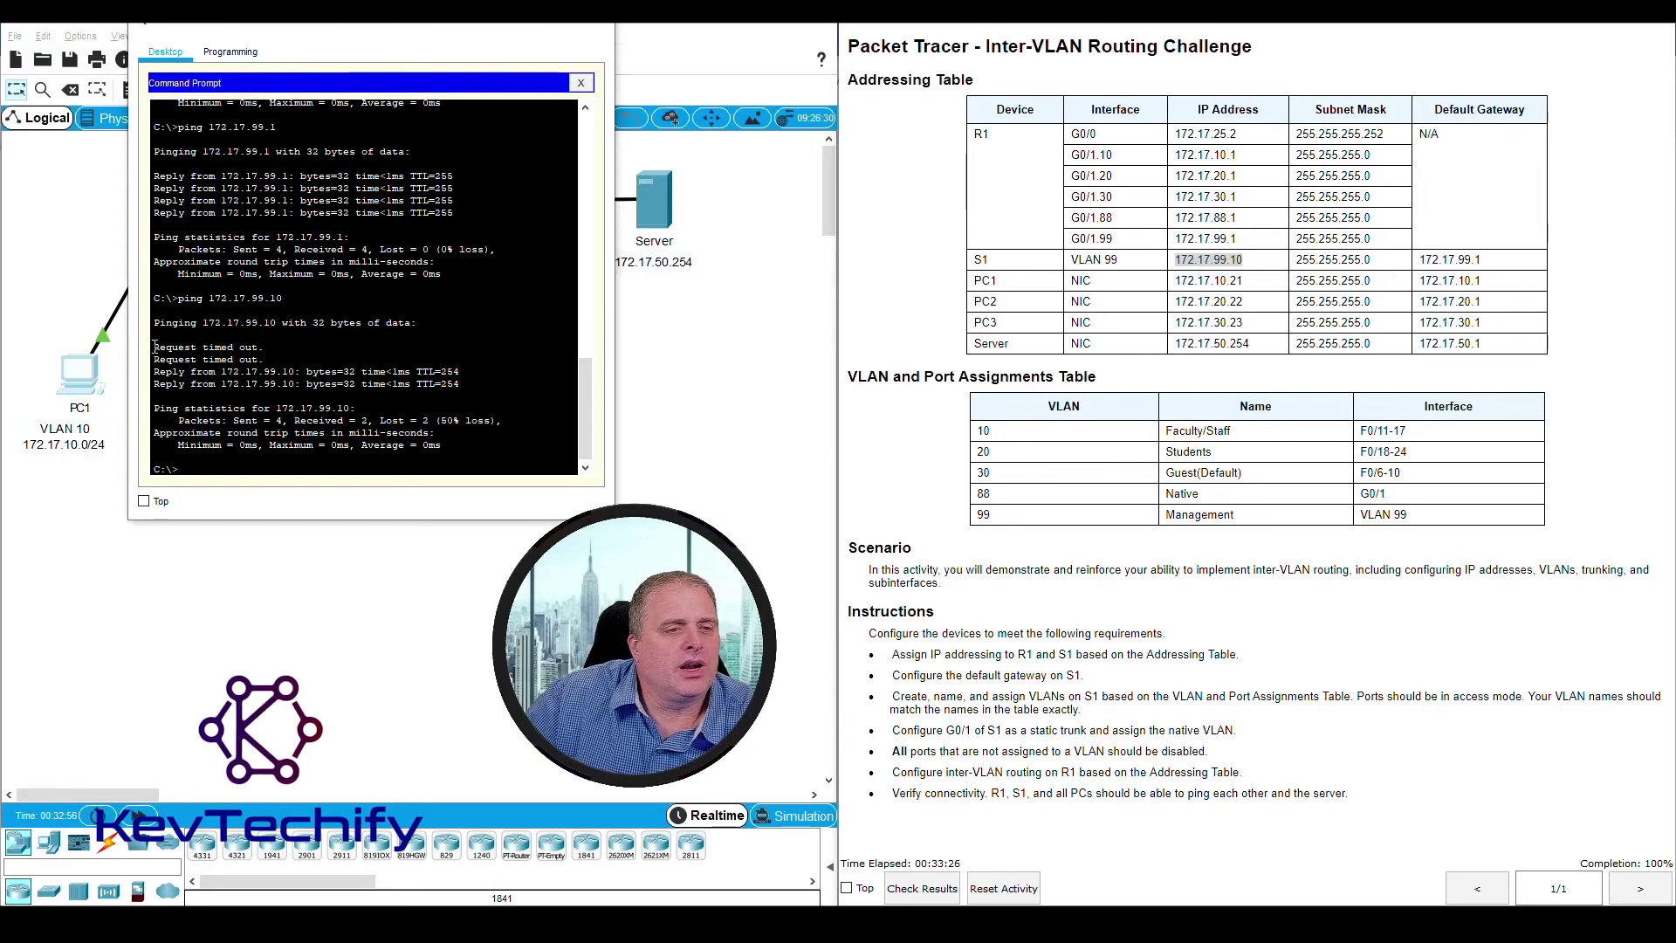
# Repeat the ping from PC1 to S1 at 172.17.99.10 and compare its replies with the first attempt
pyautogui.moveTo(160, 346); pyautogui.dragTo(263, 358)
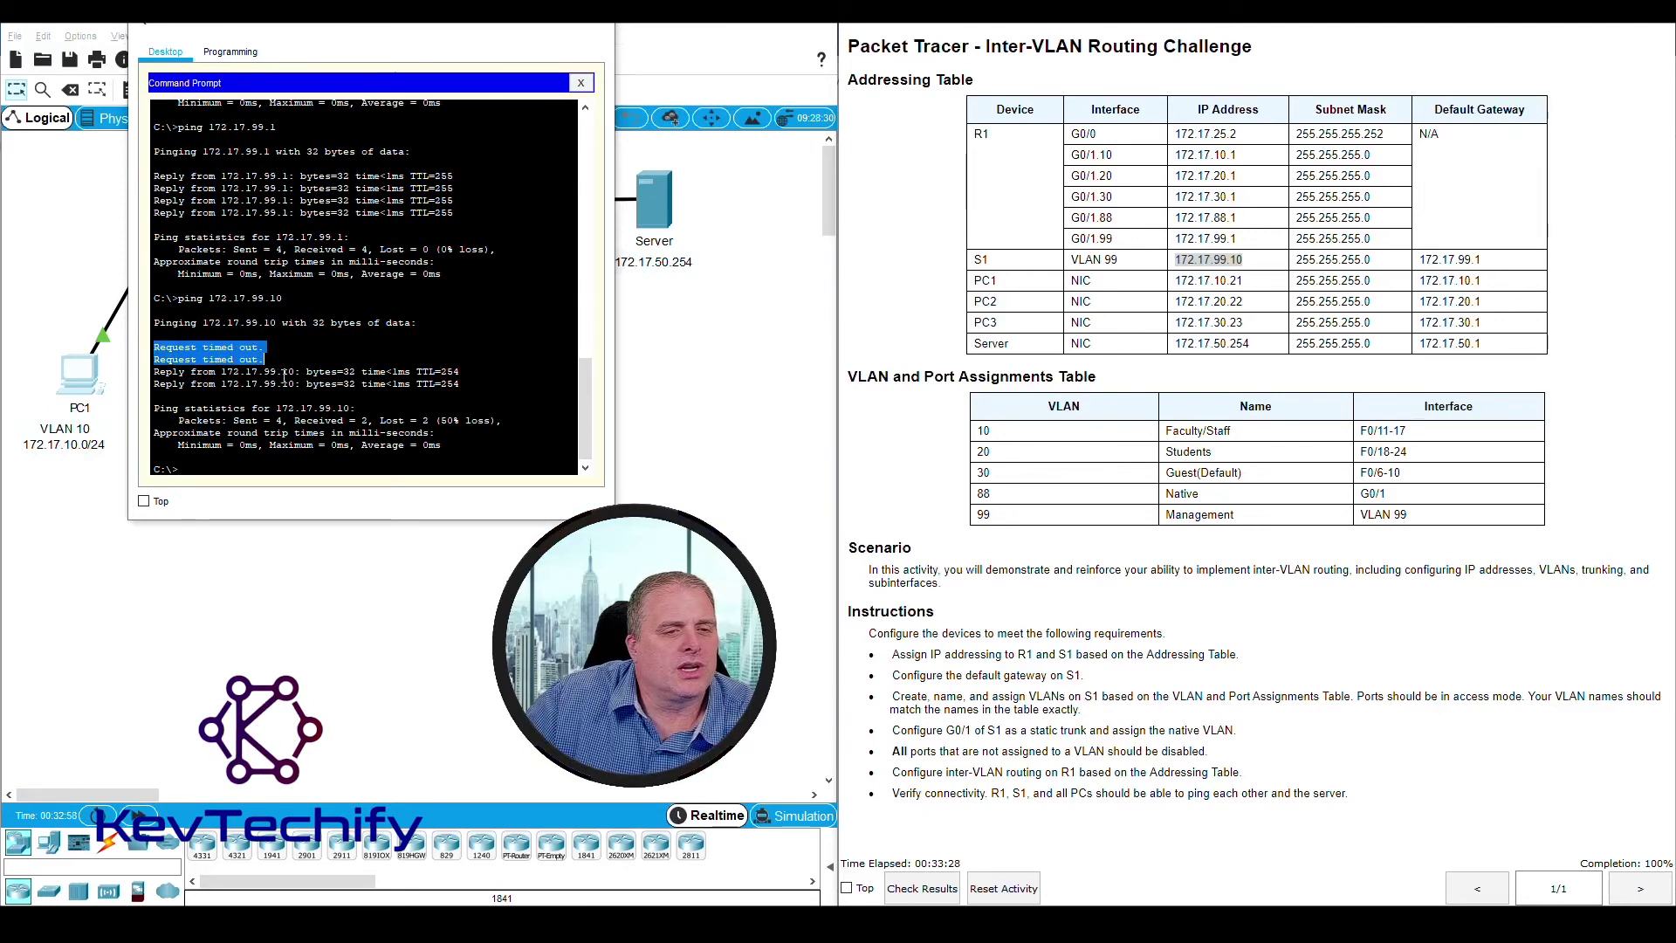
pyautogui.click(267, 466)
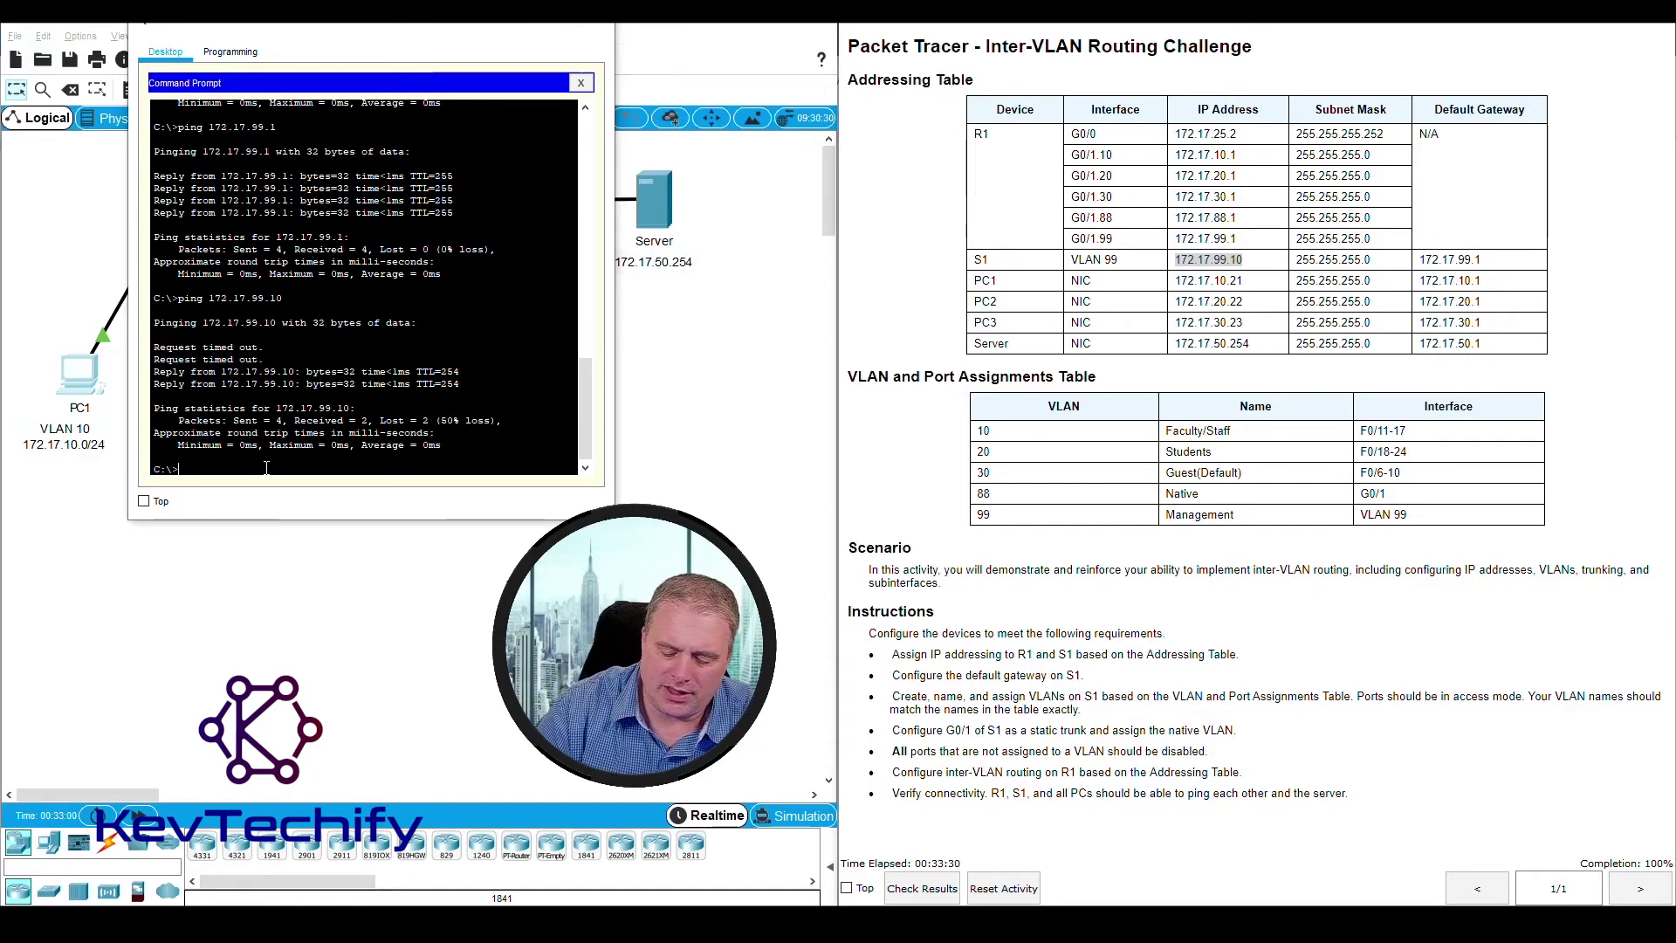
pyautogui.press('Up')
pyautogui.press('Return')
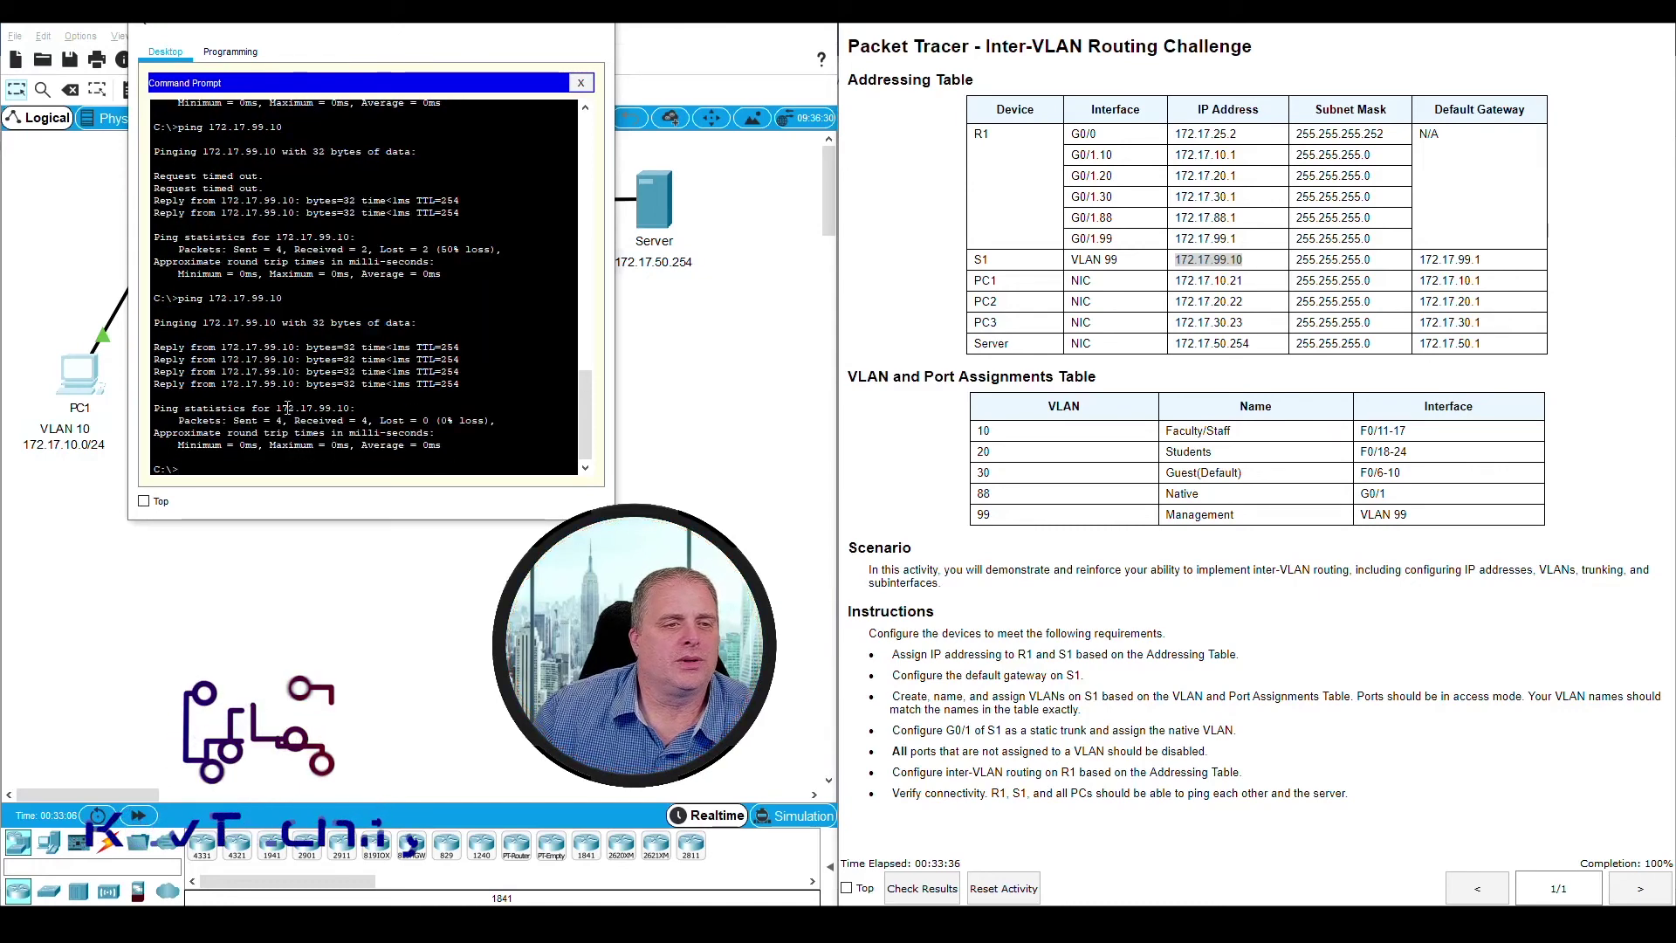
pyautogui.moveTo(155, 175); pyautogui.dragTo(286, 190)
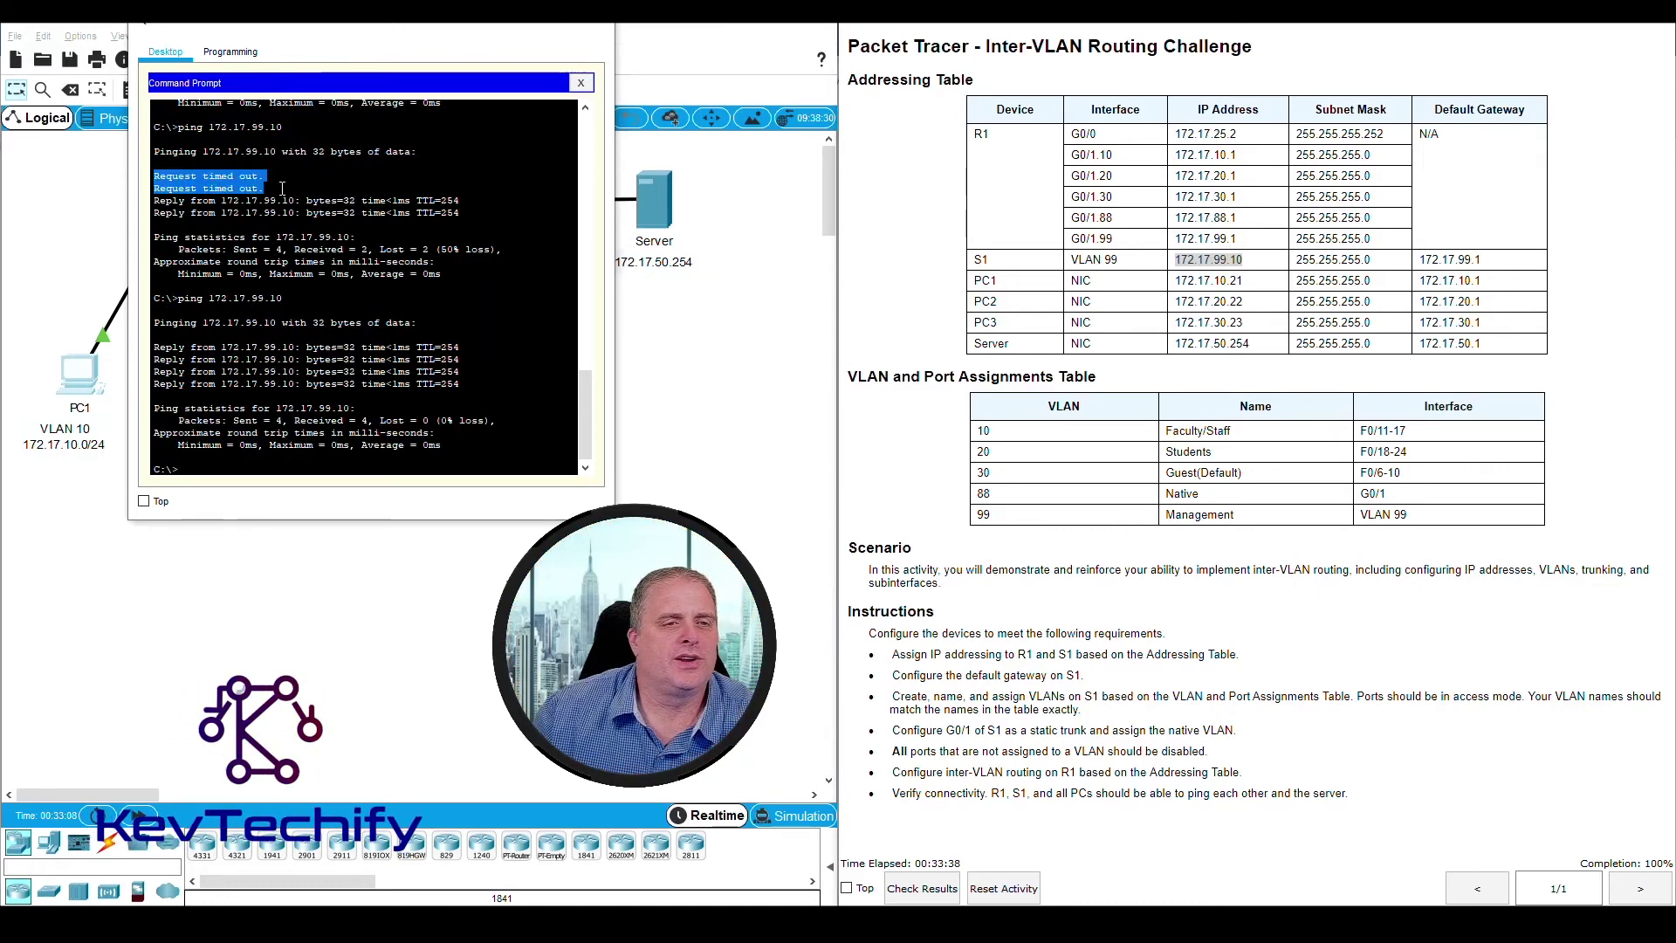
pyautogui.click(411, 402)
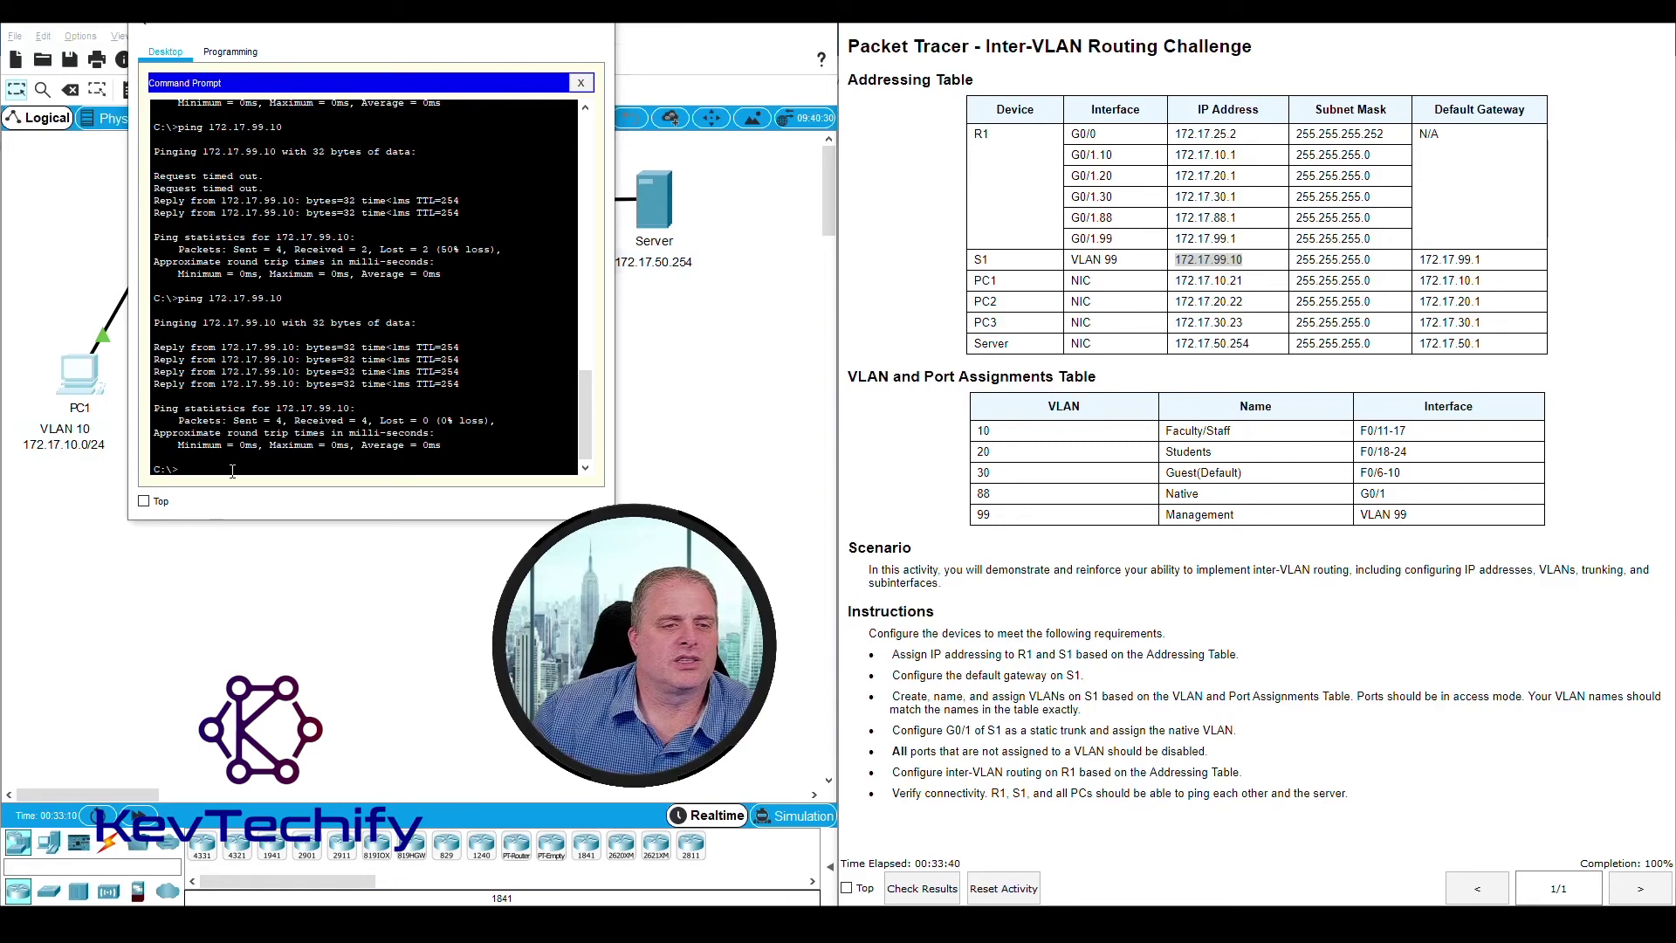
# Ping PC2's address 172.17.20.22 from PC1 twice
pyautogui.click(1182, 283)
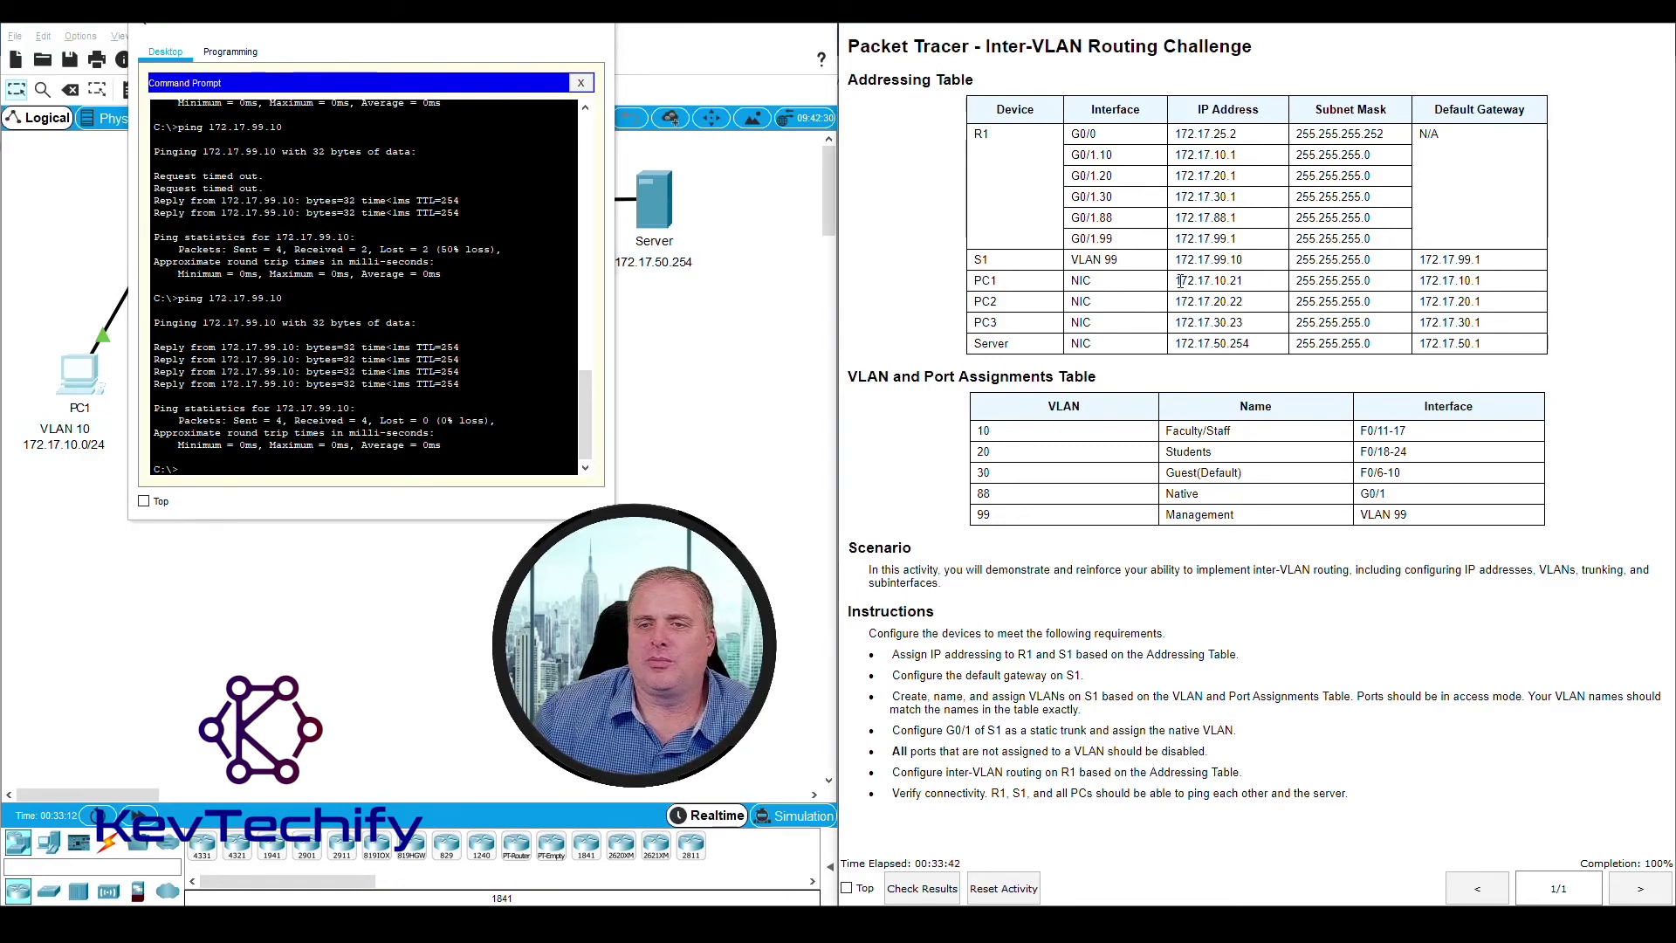
pyautogui.moveTo(1178, 281); pyautogui.dragTo(1257, 284)
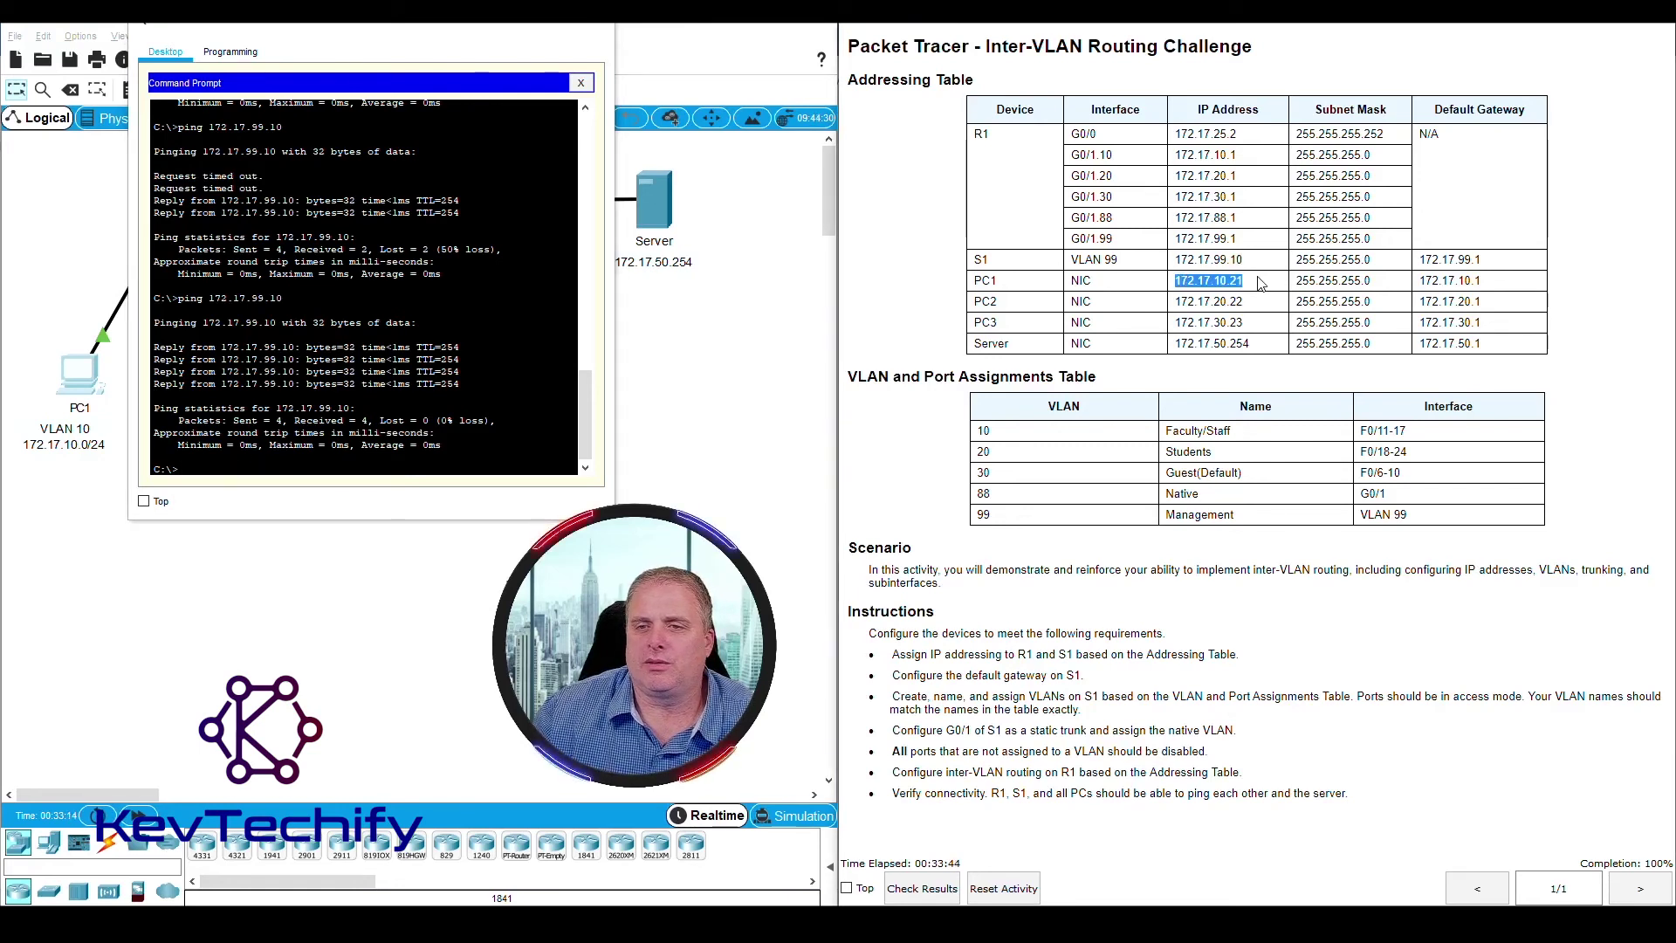
pyautogui.moveTo(1176, 302); pyautogui.dragTo(1256, 306)
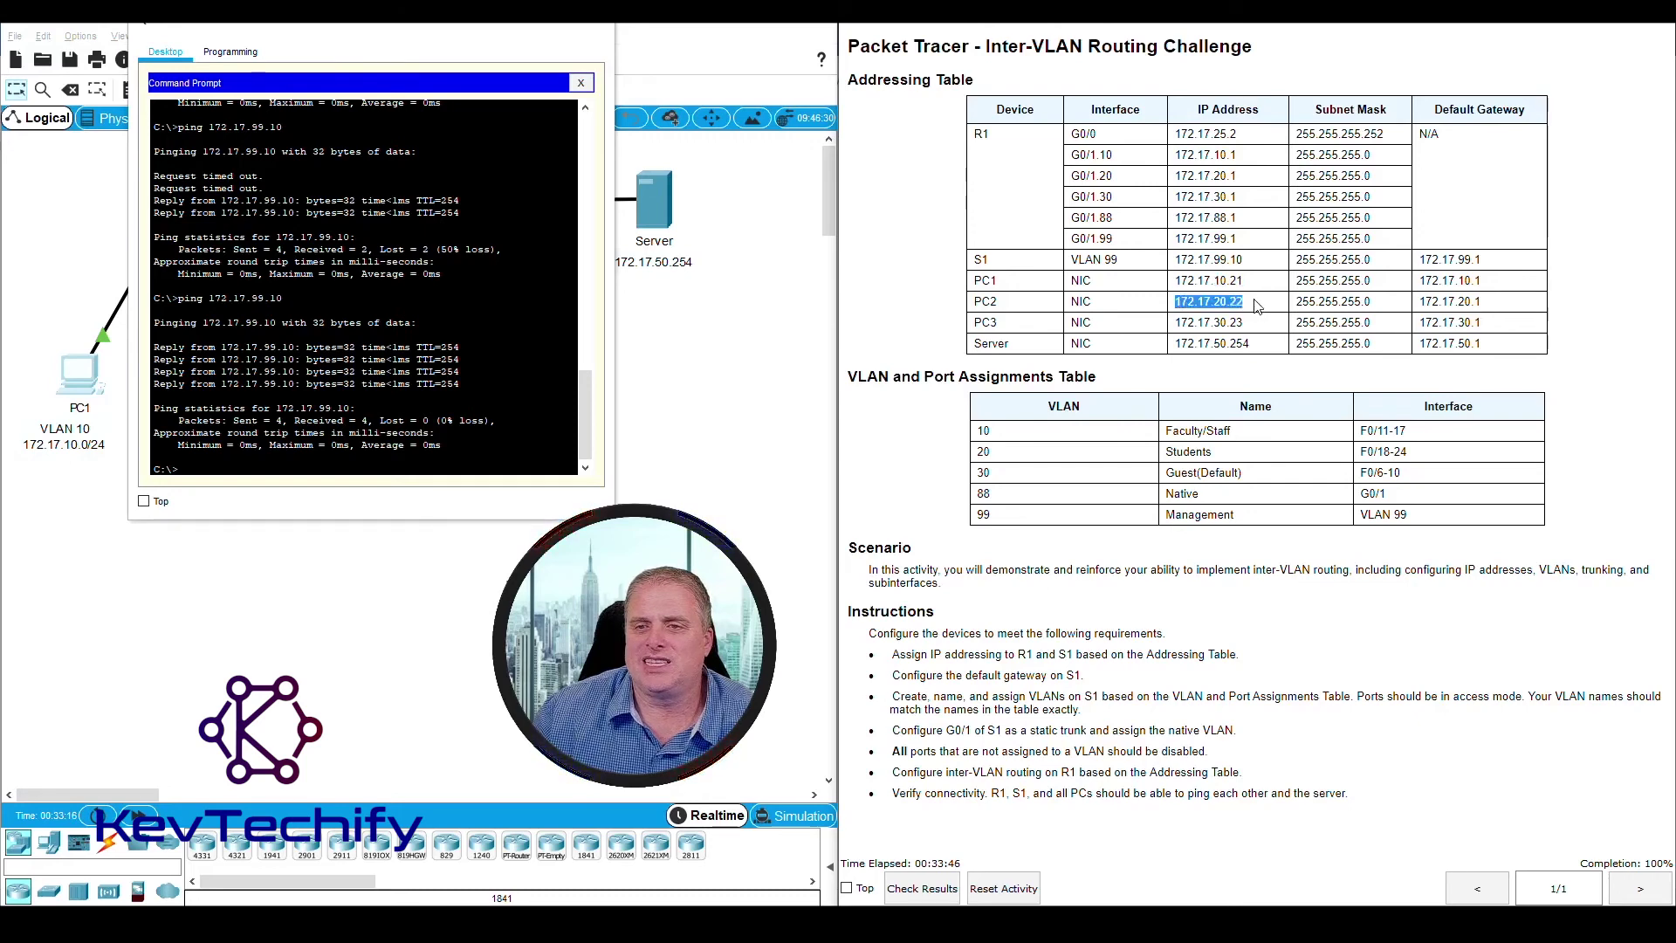
pyautogui.click(335, 465)
pyautogui.write('ping 172.17')
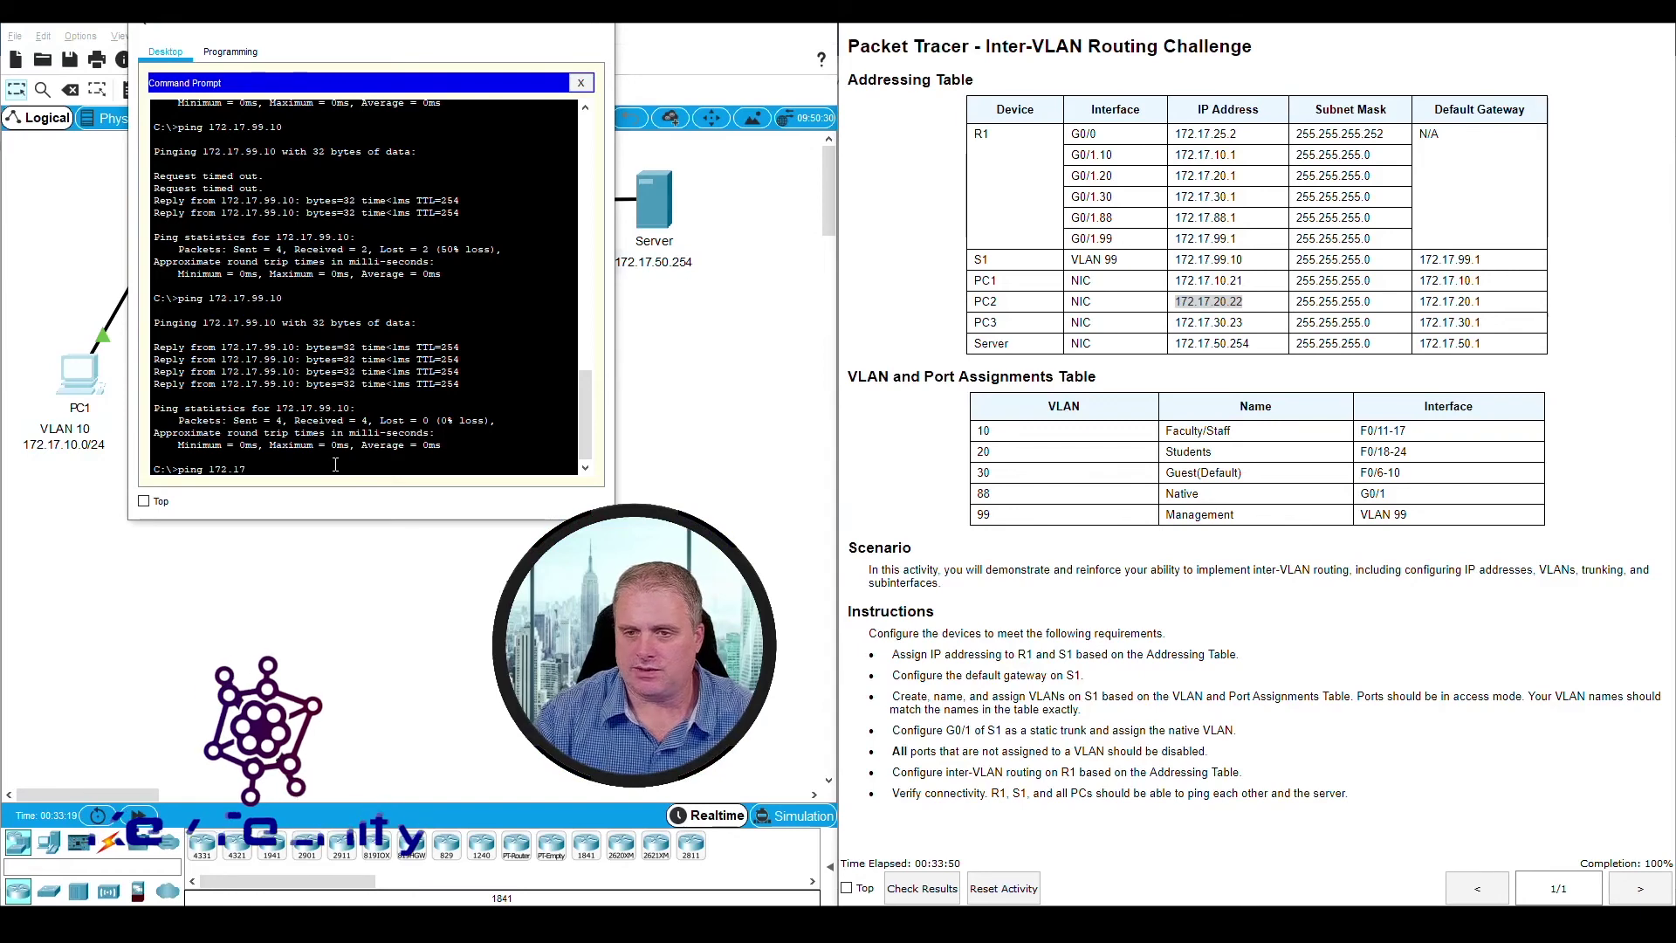
pyautogui.write('.20.')
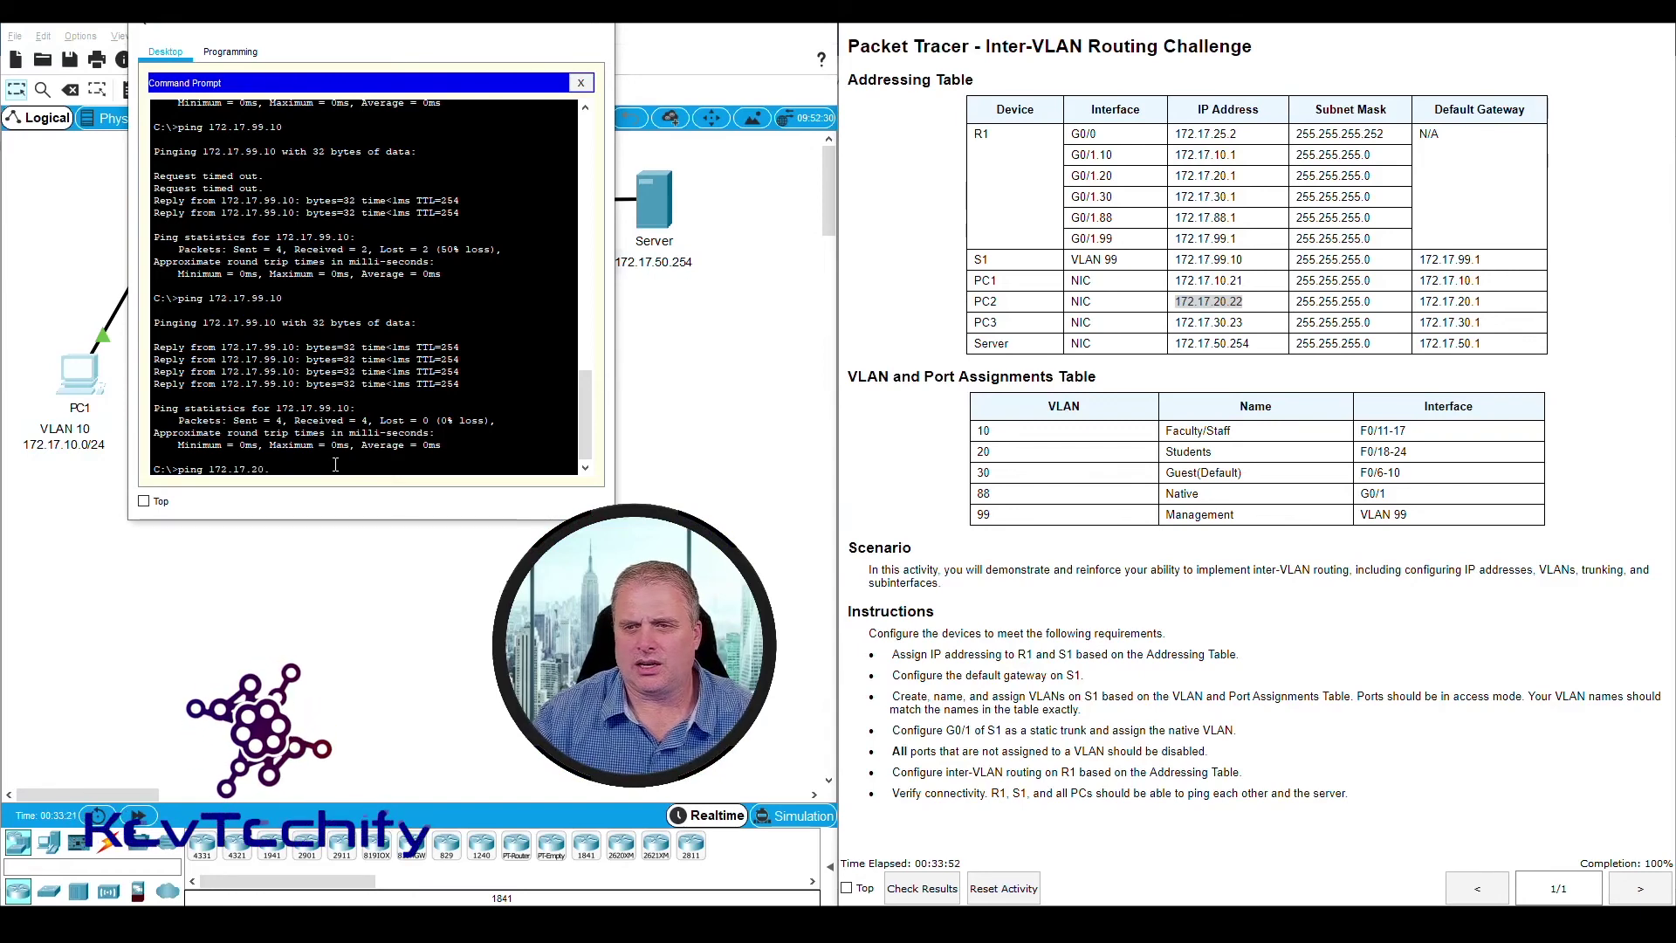
pyautogui.write('22')
pyautogui.press('Return')
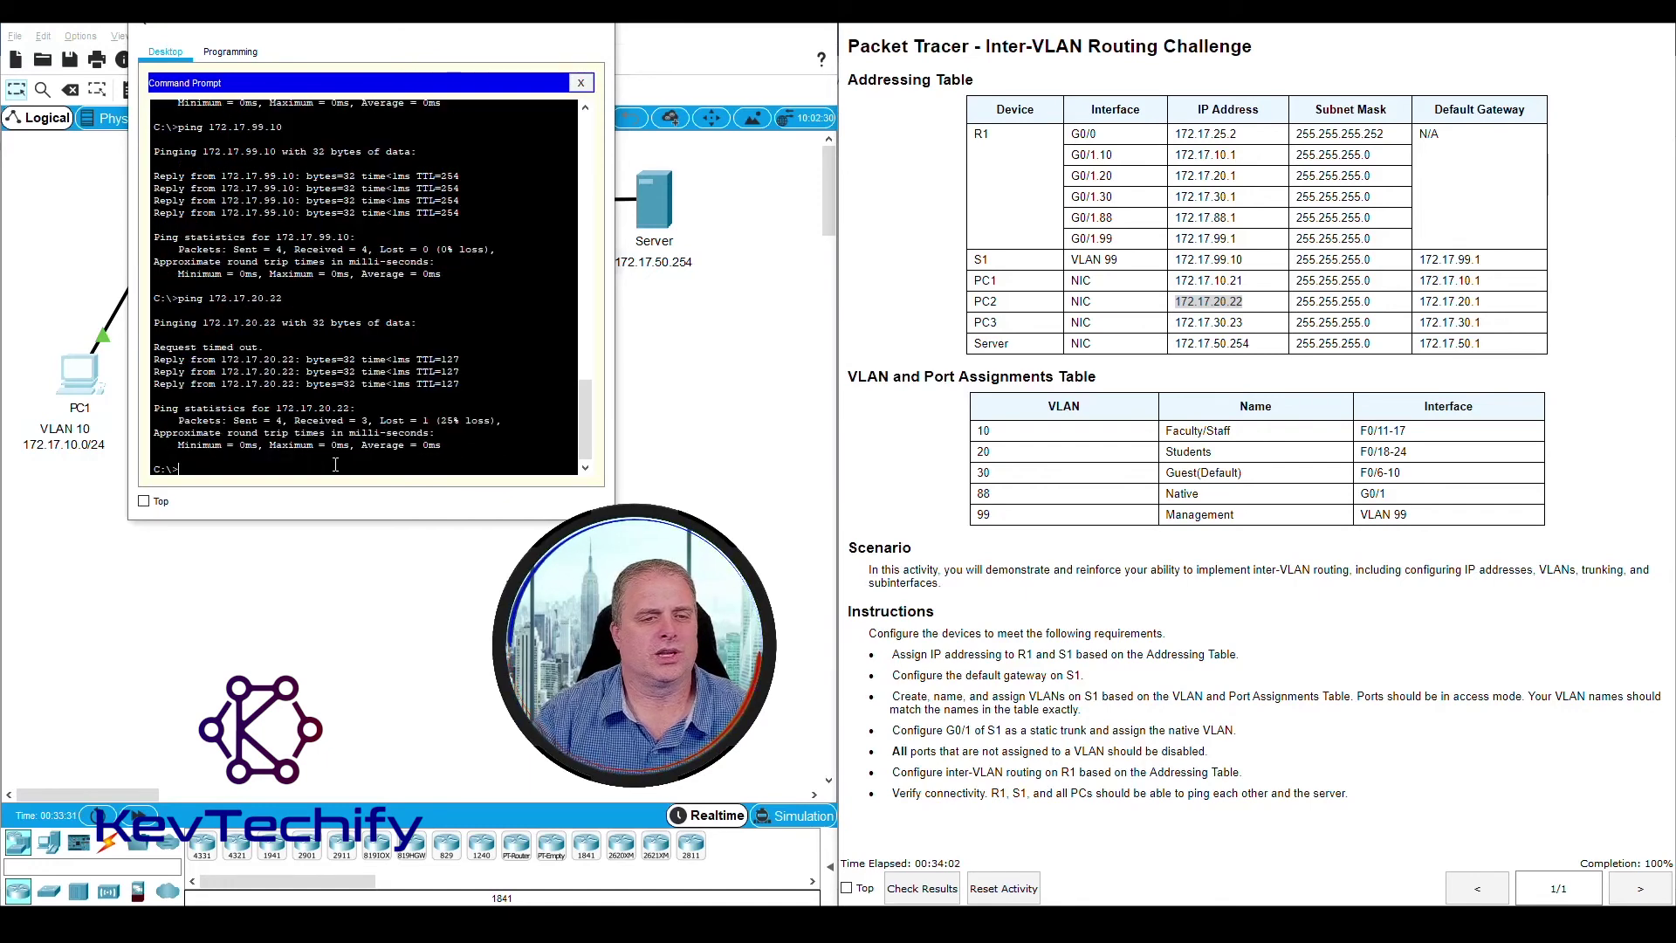
pyautogui.press('Up')
pyautogui.press('Return')
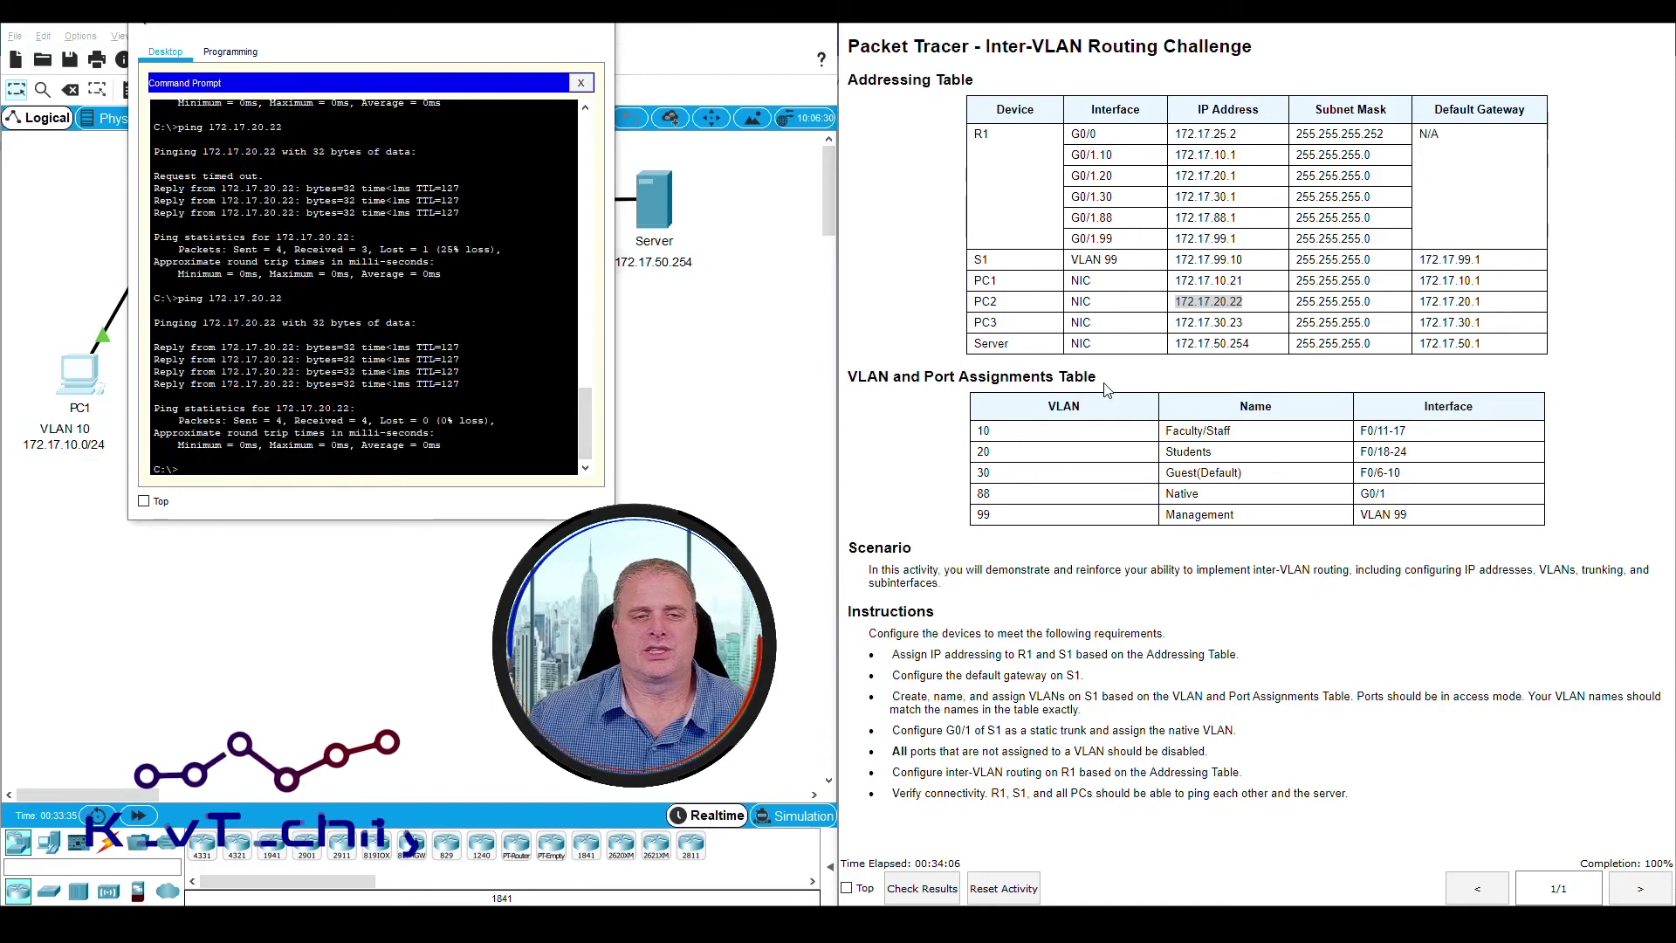
# Ping PC3's address 172.17.30.23 from PC1 twice
pyautogui.moveTo(1175, 322); pyautogui.dragTo(1243, 322)
pyautogui.click(297, 470)
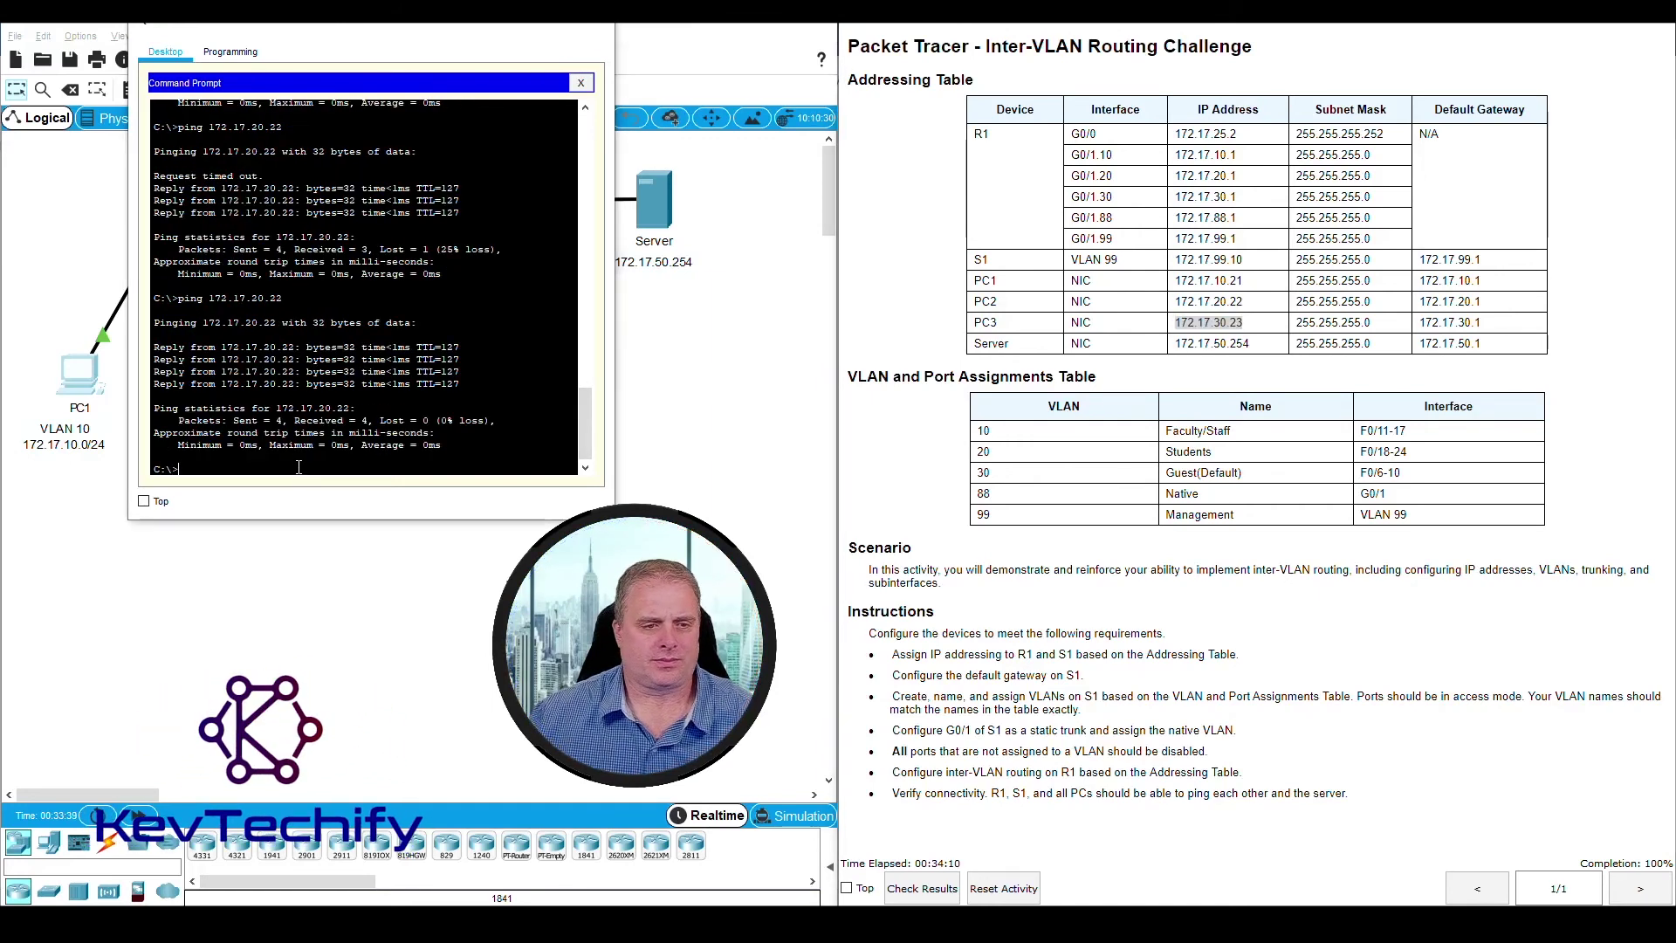
pyautogui.write('ping 172.17.30.')
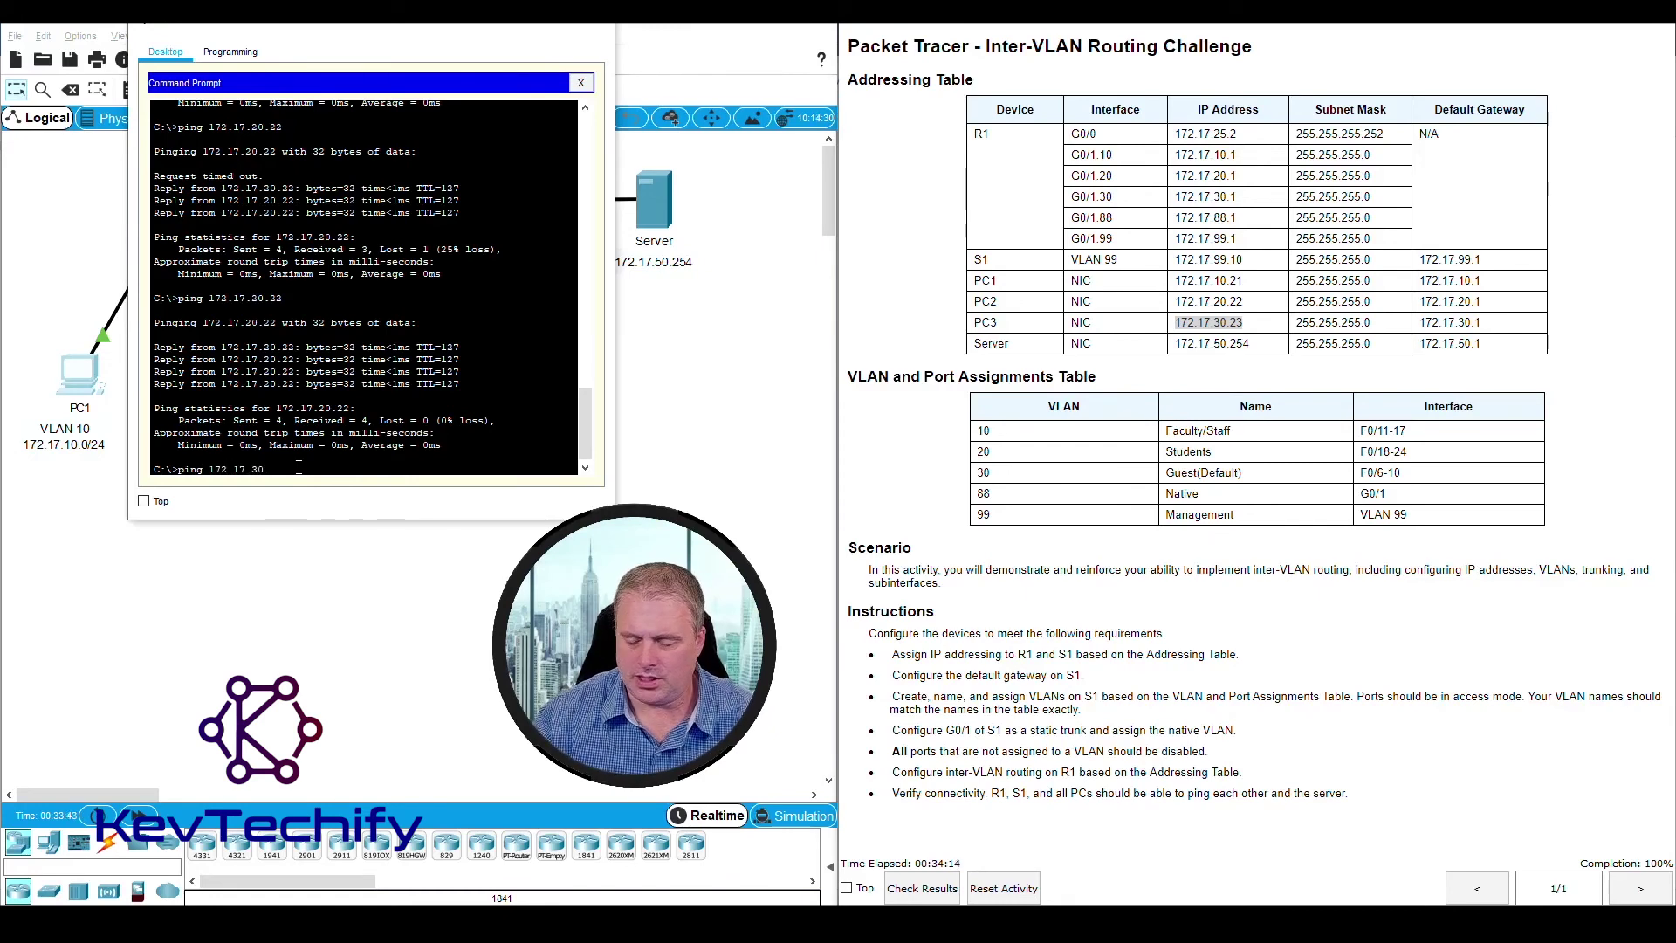
pyautogui.write('23')
pyautogui.press('Return')
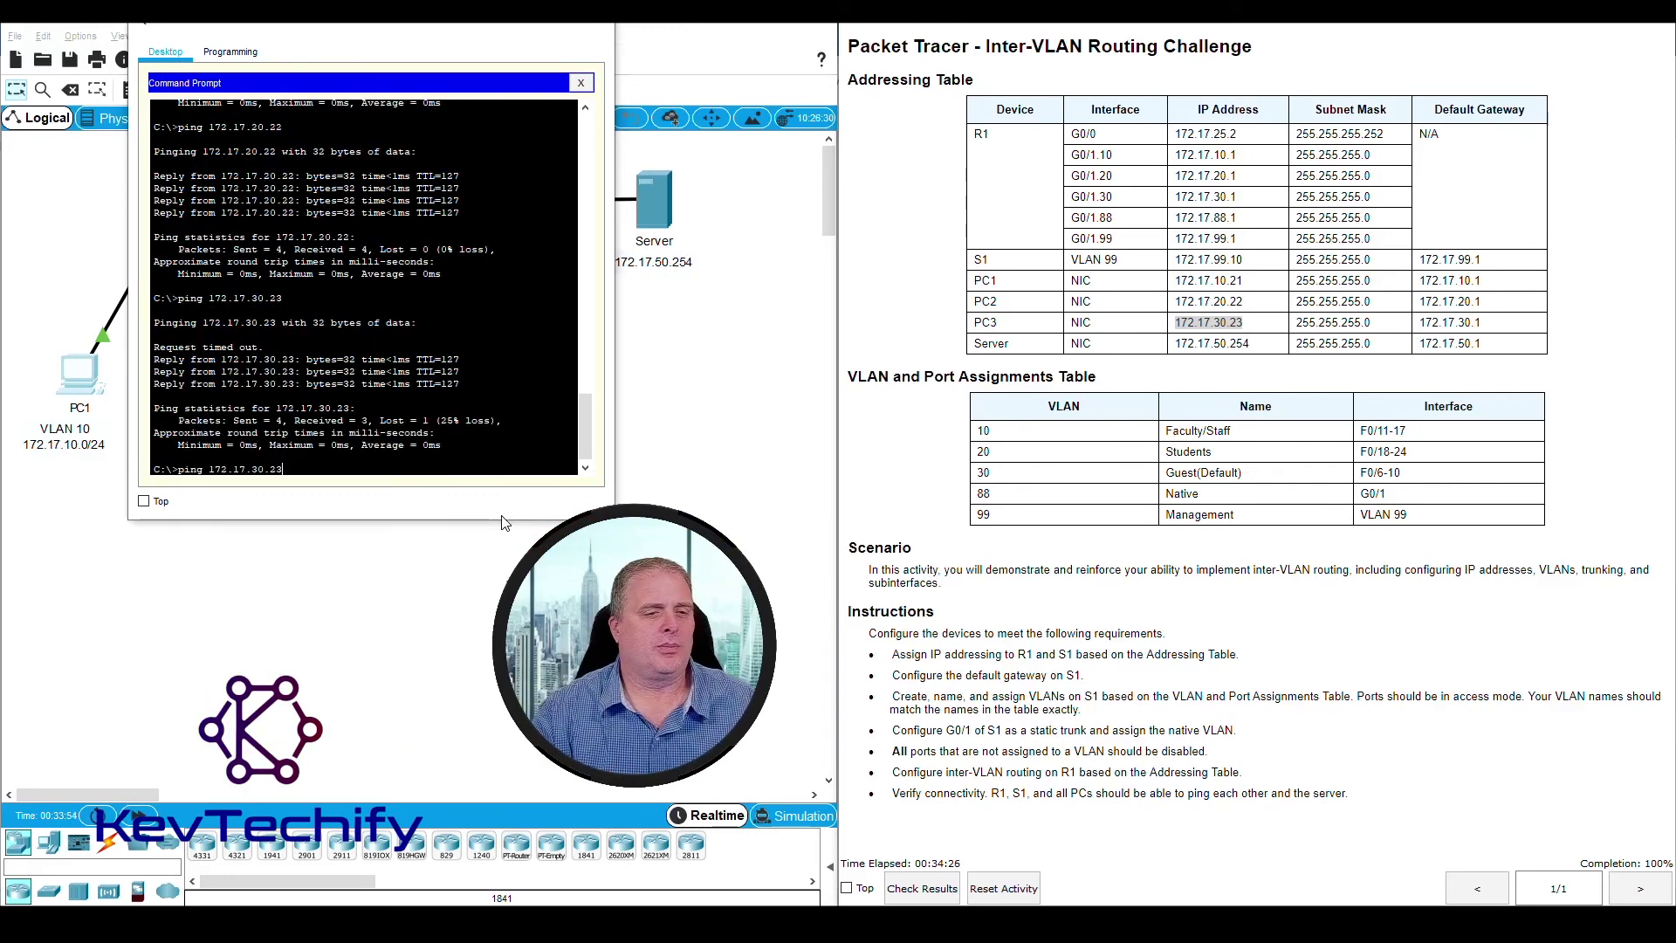
pyautogui.press('Return')
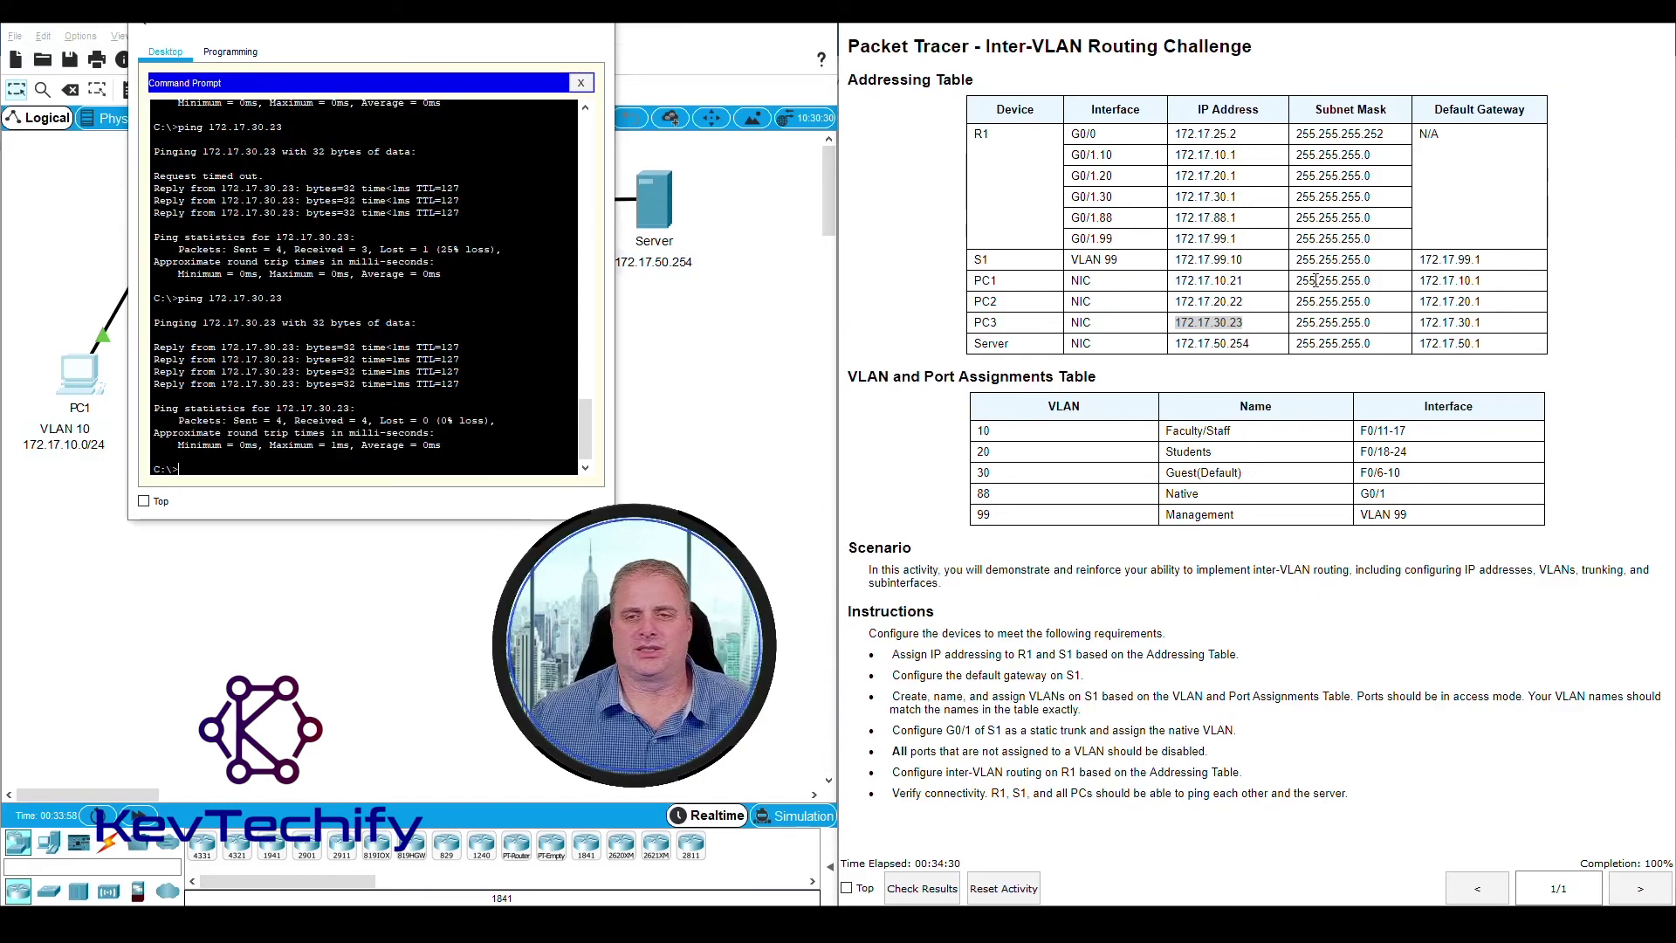
# Ping the Server's address 172.17.50.254 from PC1
pyautogui.click(1189, 343)
pyautogui.moveTo(1176, 344); pyautogui.dragTo(1268, 350)
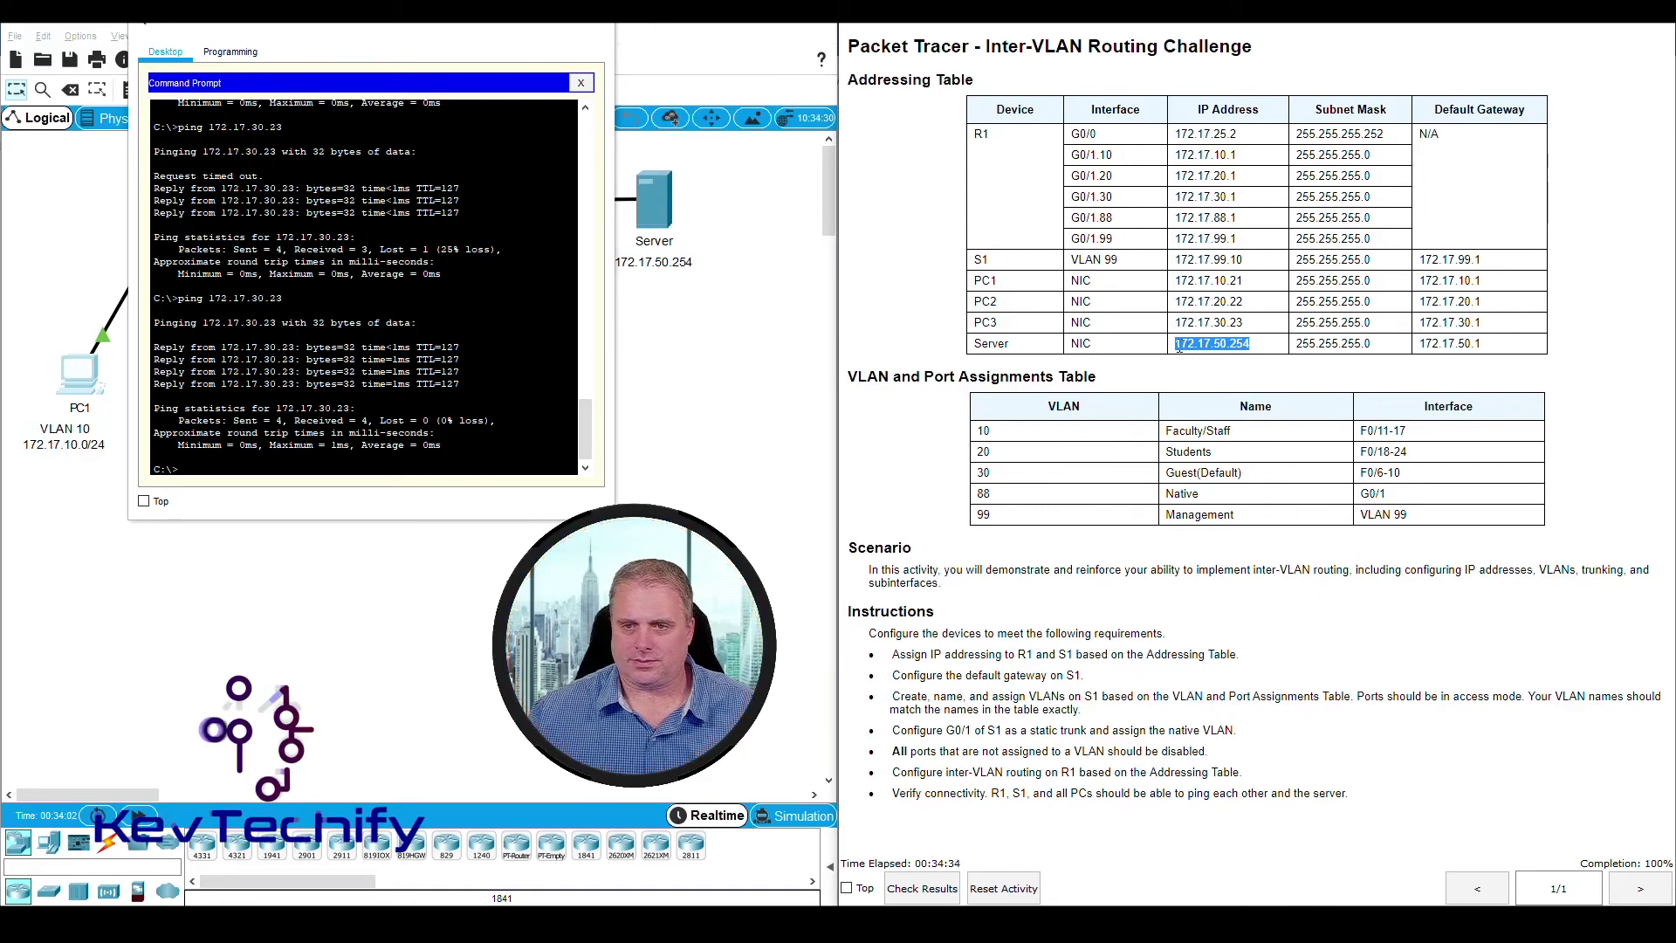
pyautogui.click(376, 468)
pyautogui.write('pin')
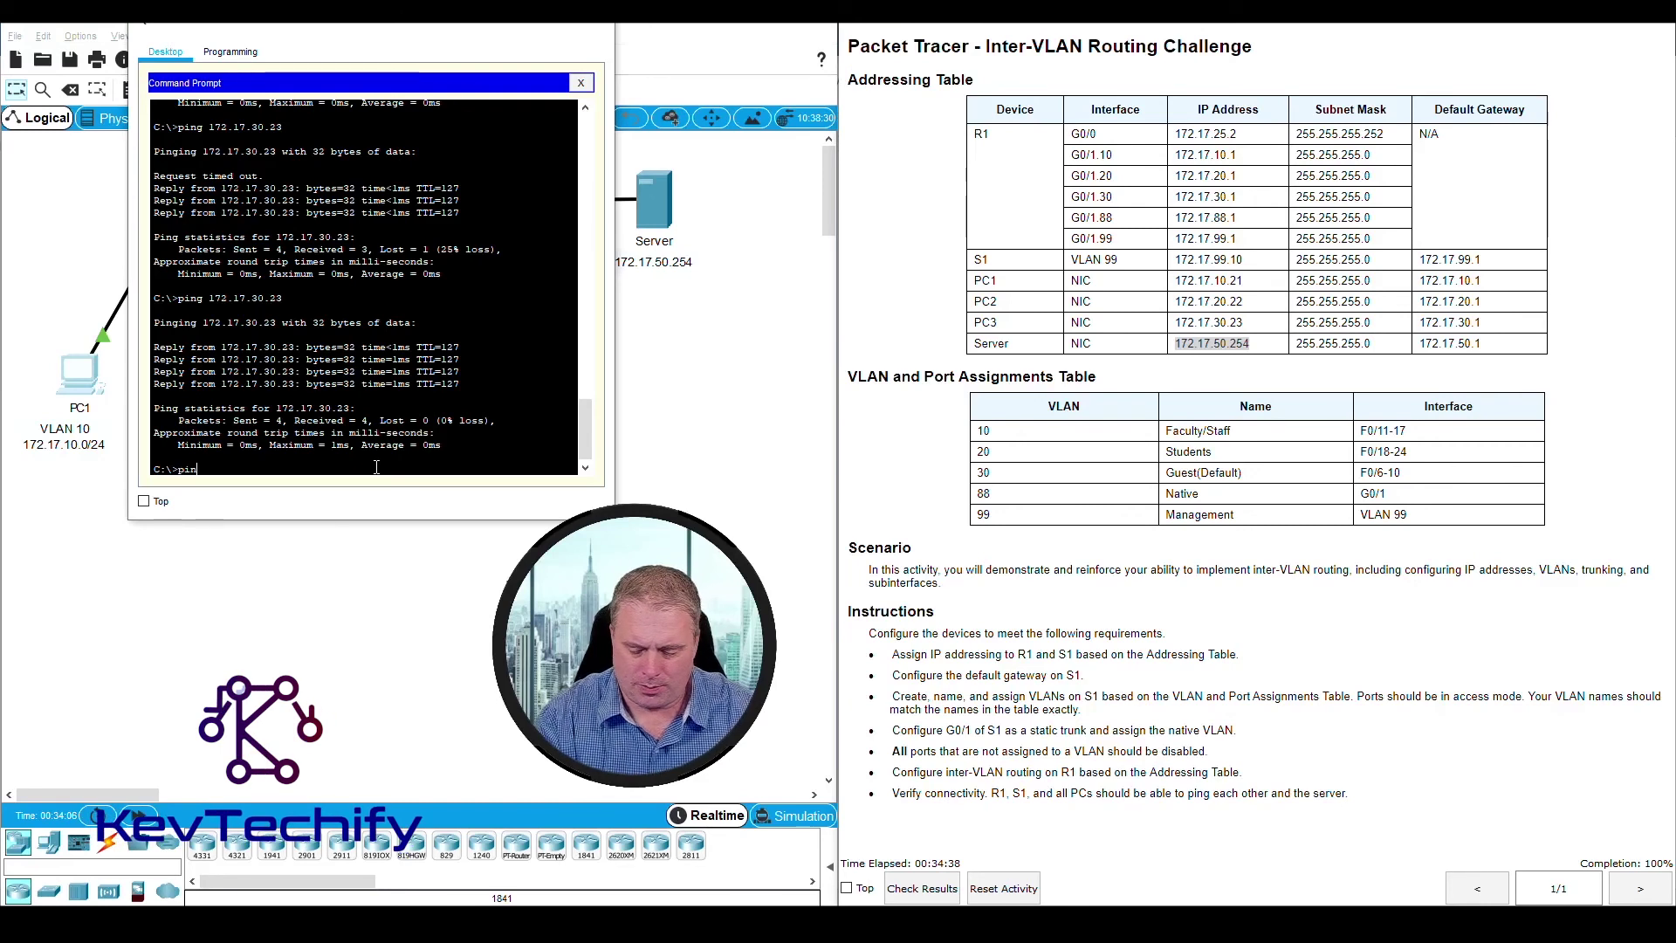
pyautogui.write('g 172.17')
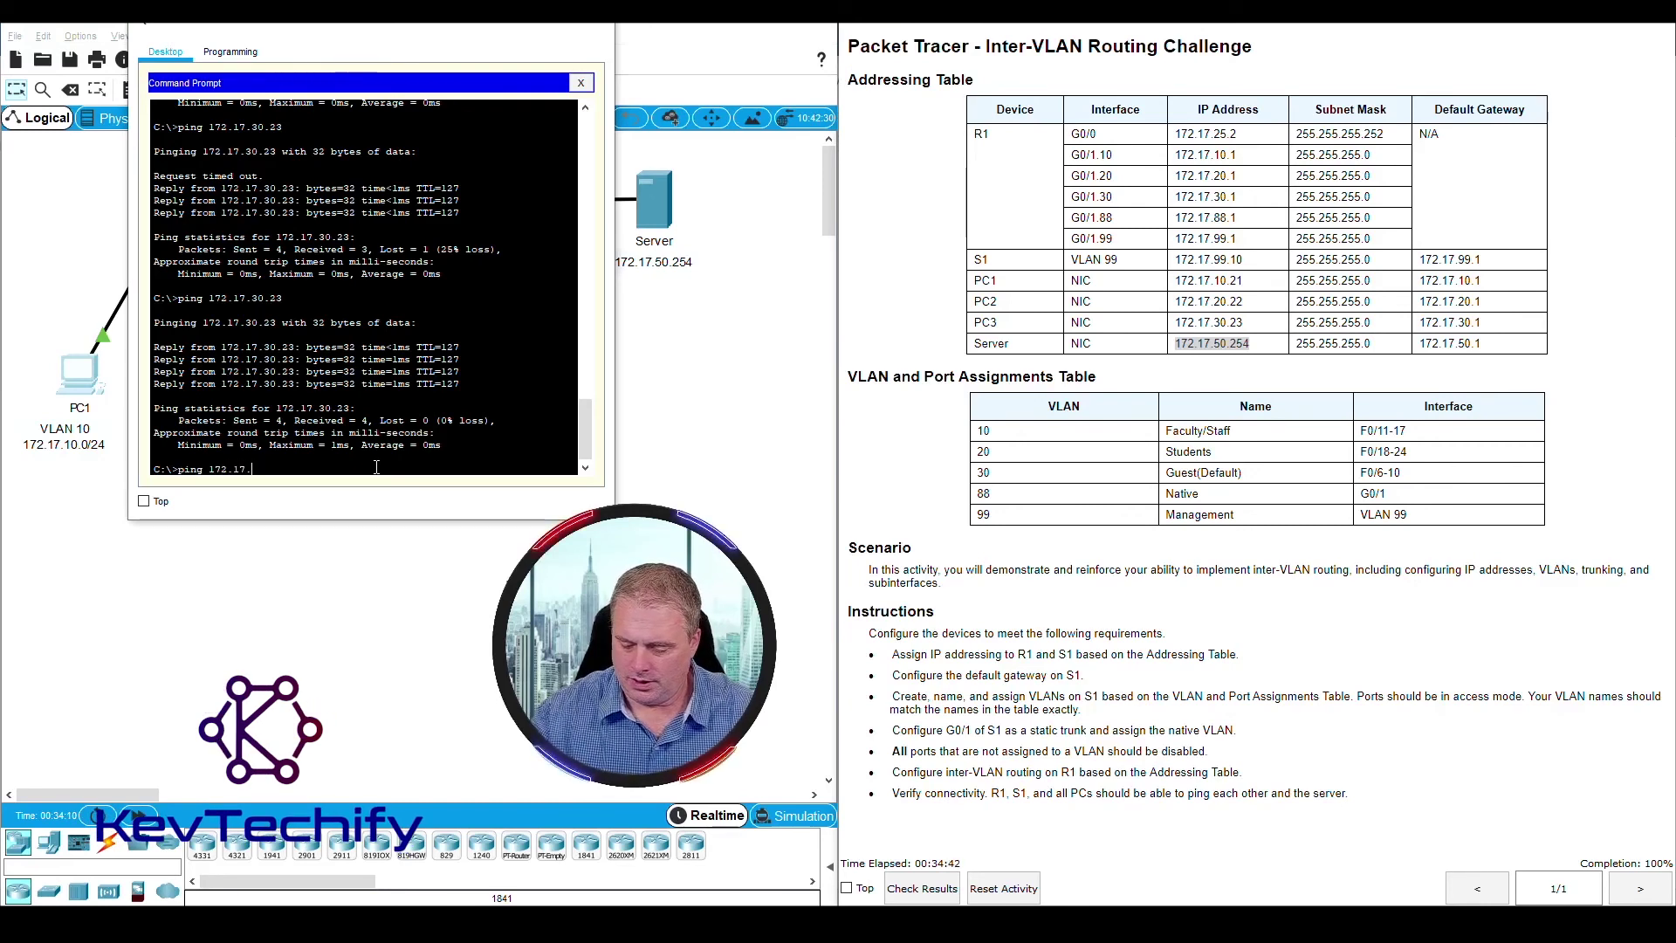
pyautogui.write('.50.254')
pyautogui.press('Return')
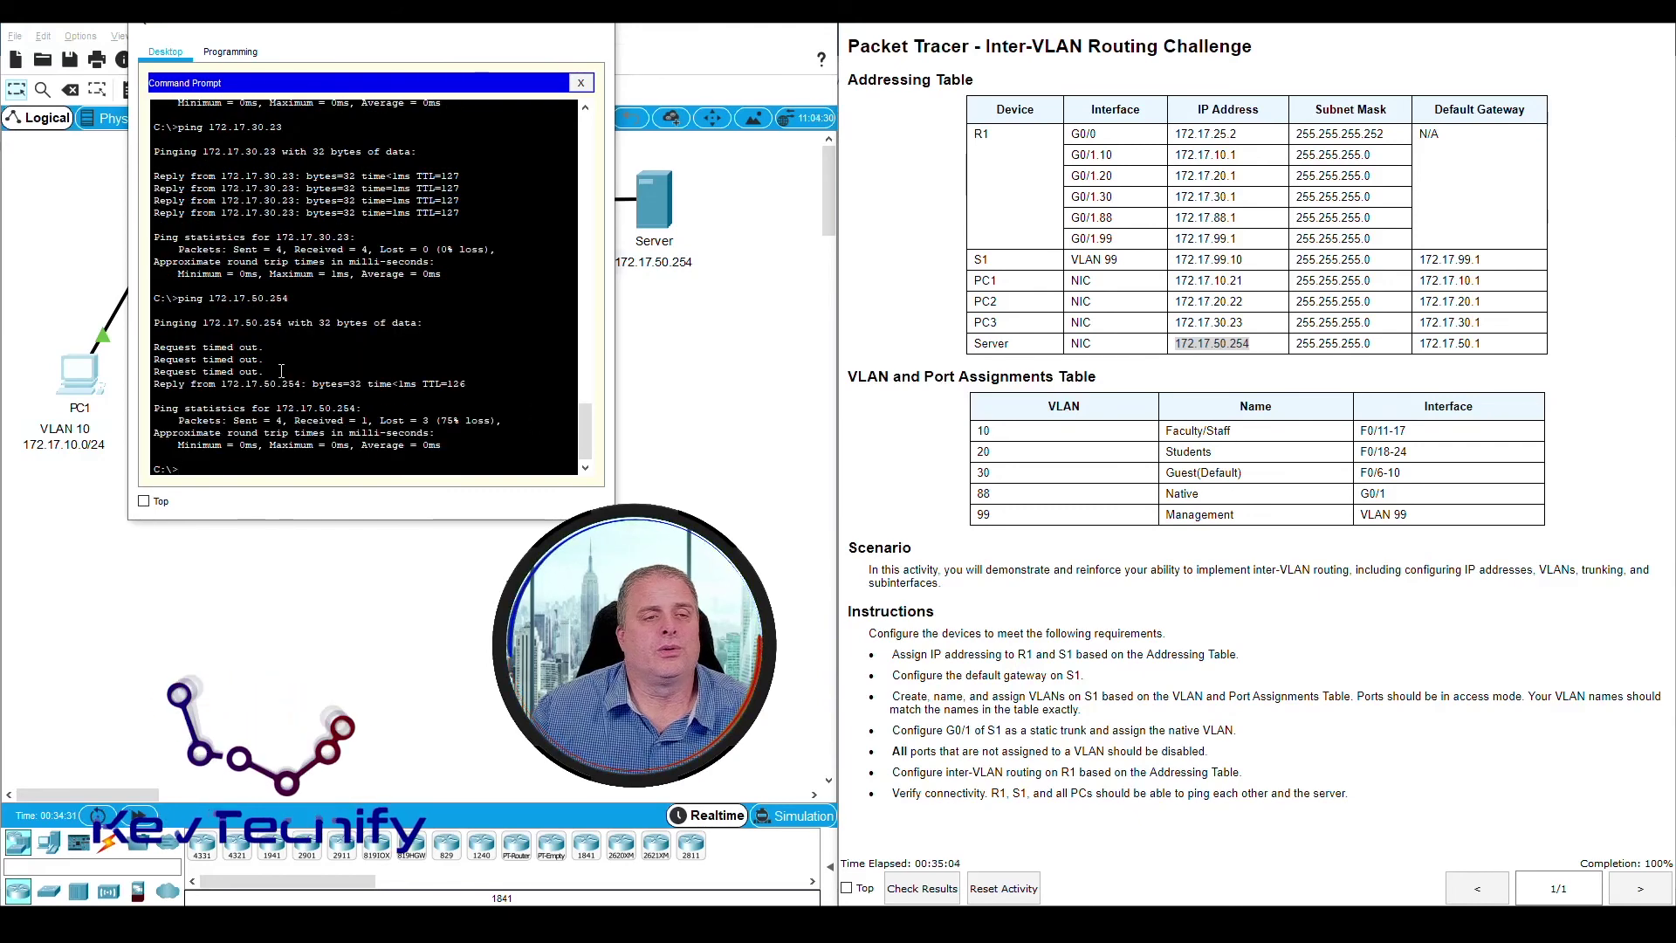
# Check the path to the Server in the topology and repeat the ping from PC1 to 172.17.50.254
pyautogui.moveTo(158, 348); pyautogui.dragTo(279, 371)
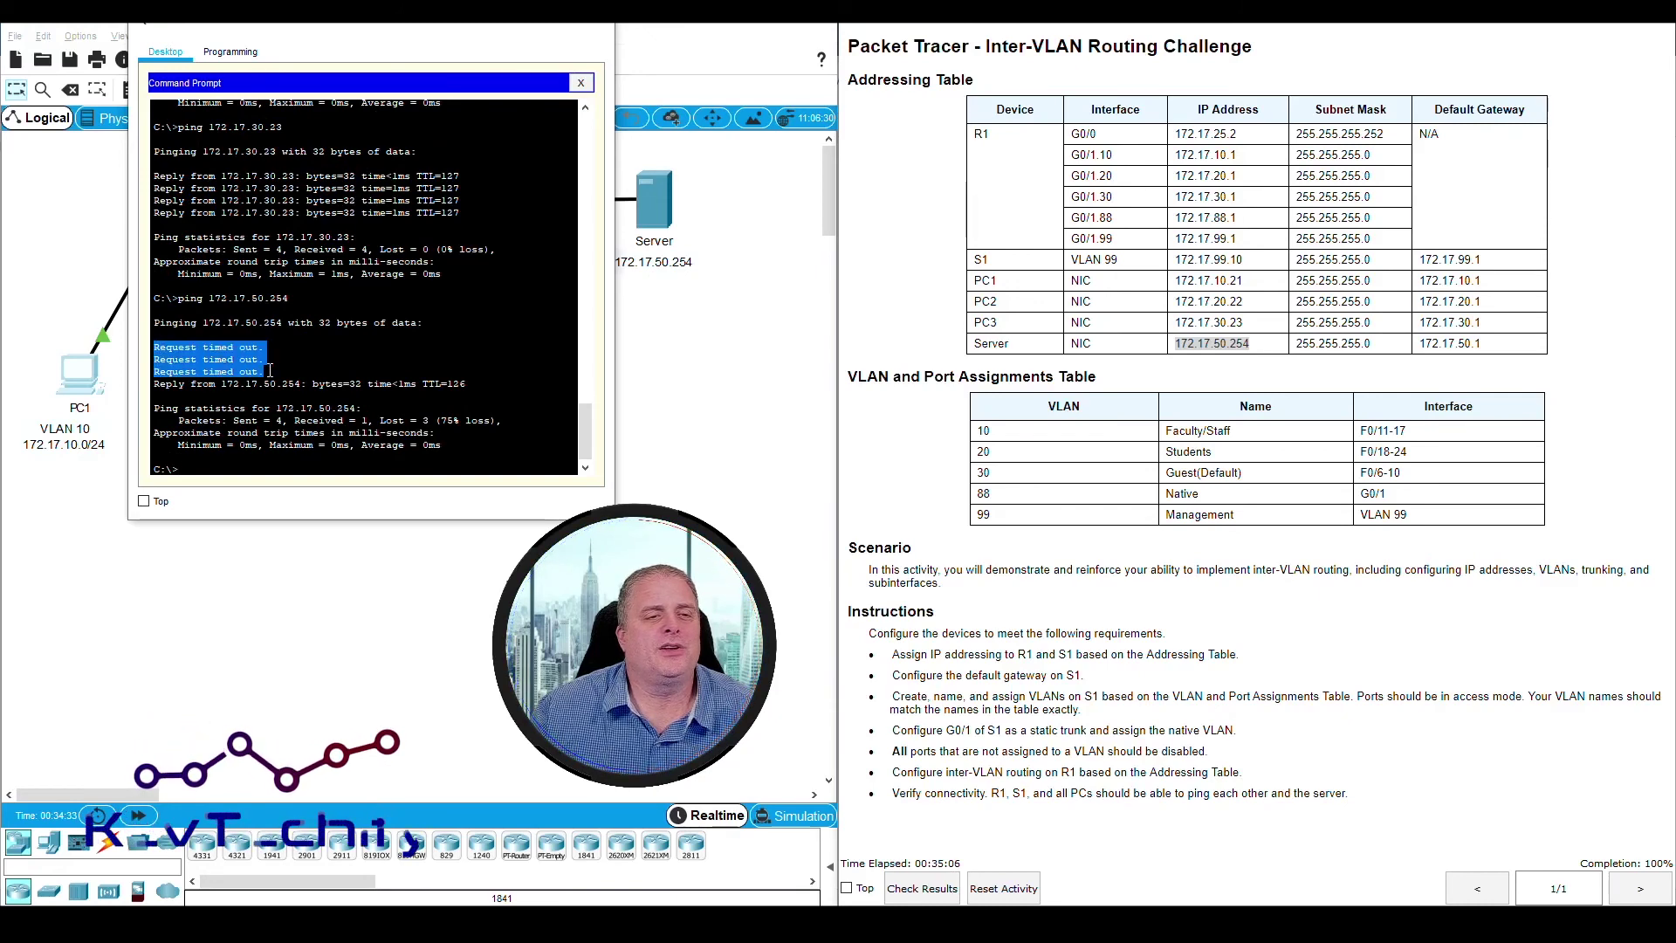
pyautogui.moveTo(440, 25); pyautogui.dragTo(1008, 148)
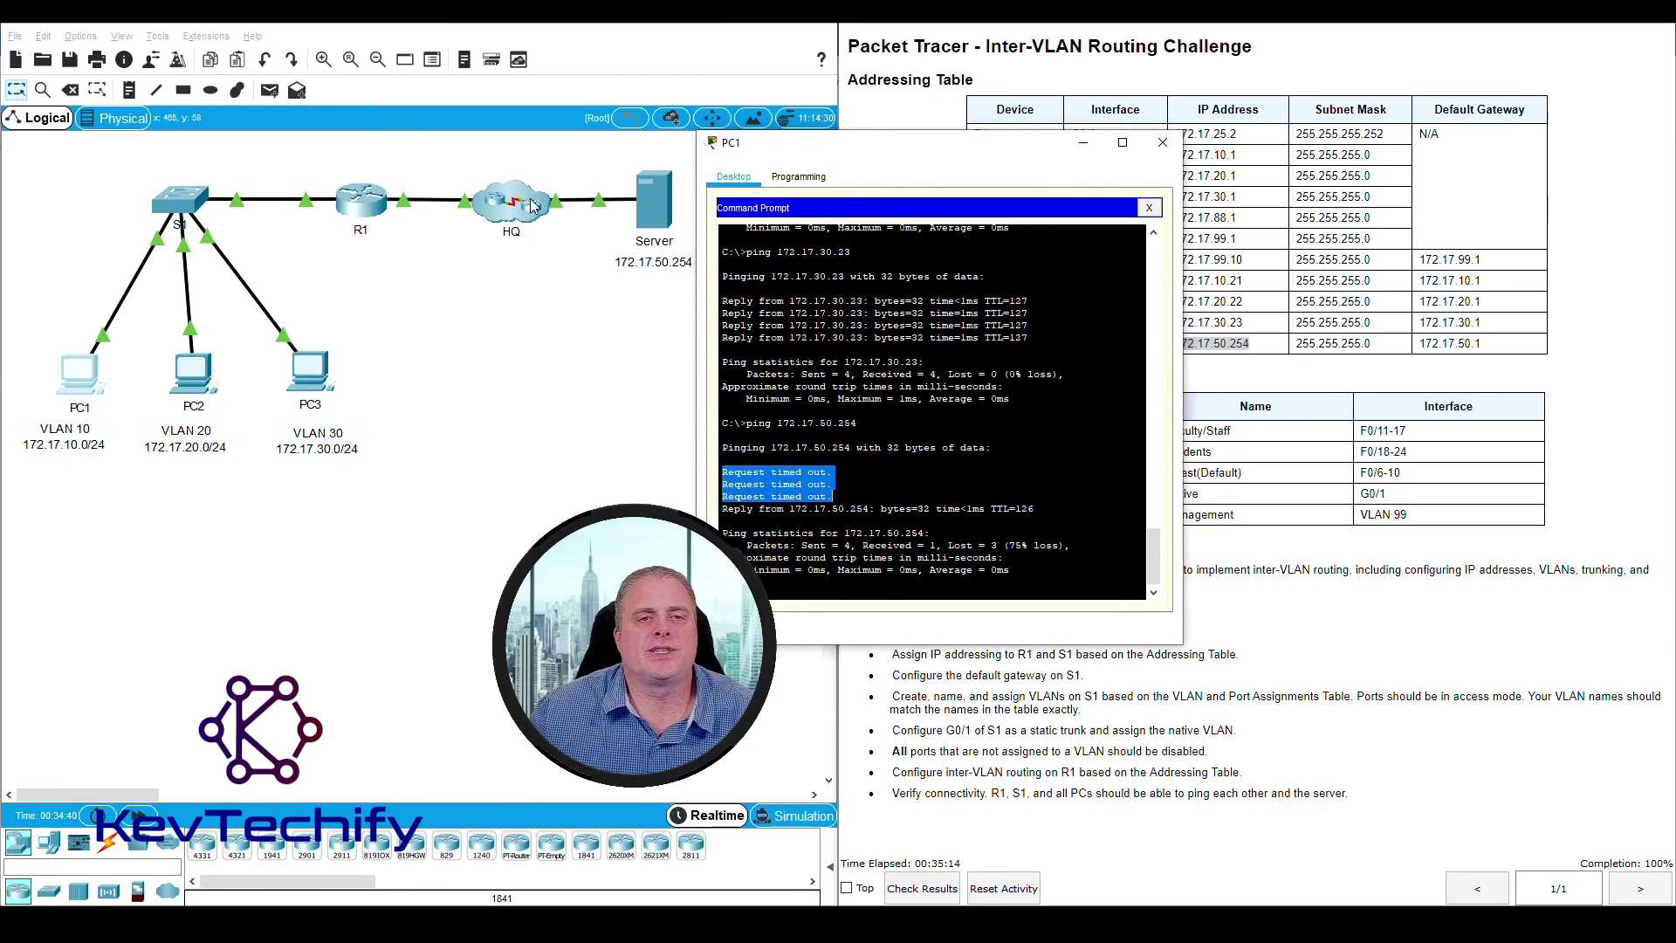
pyautogui.moveTo(818, 156); pyautogui.dragTo(315, 62)
pyautogui.click(334, 503)
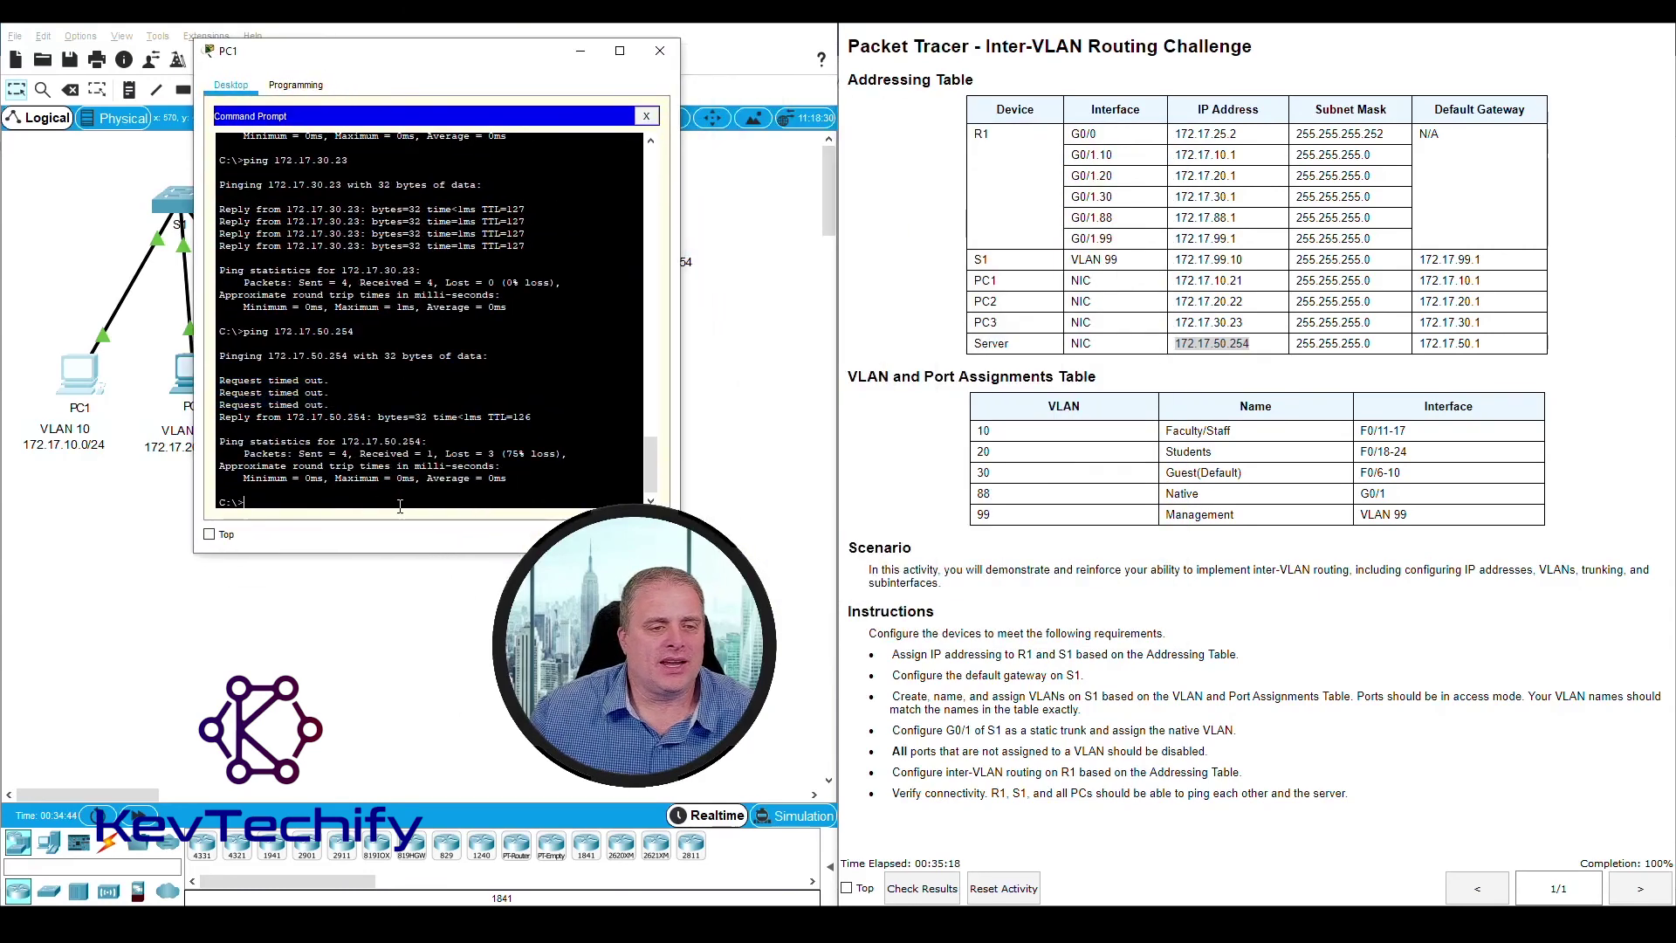
pyautogui.press('Up')
pyautogui.press('Return')
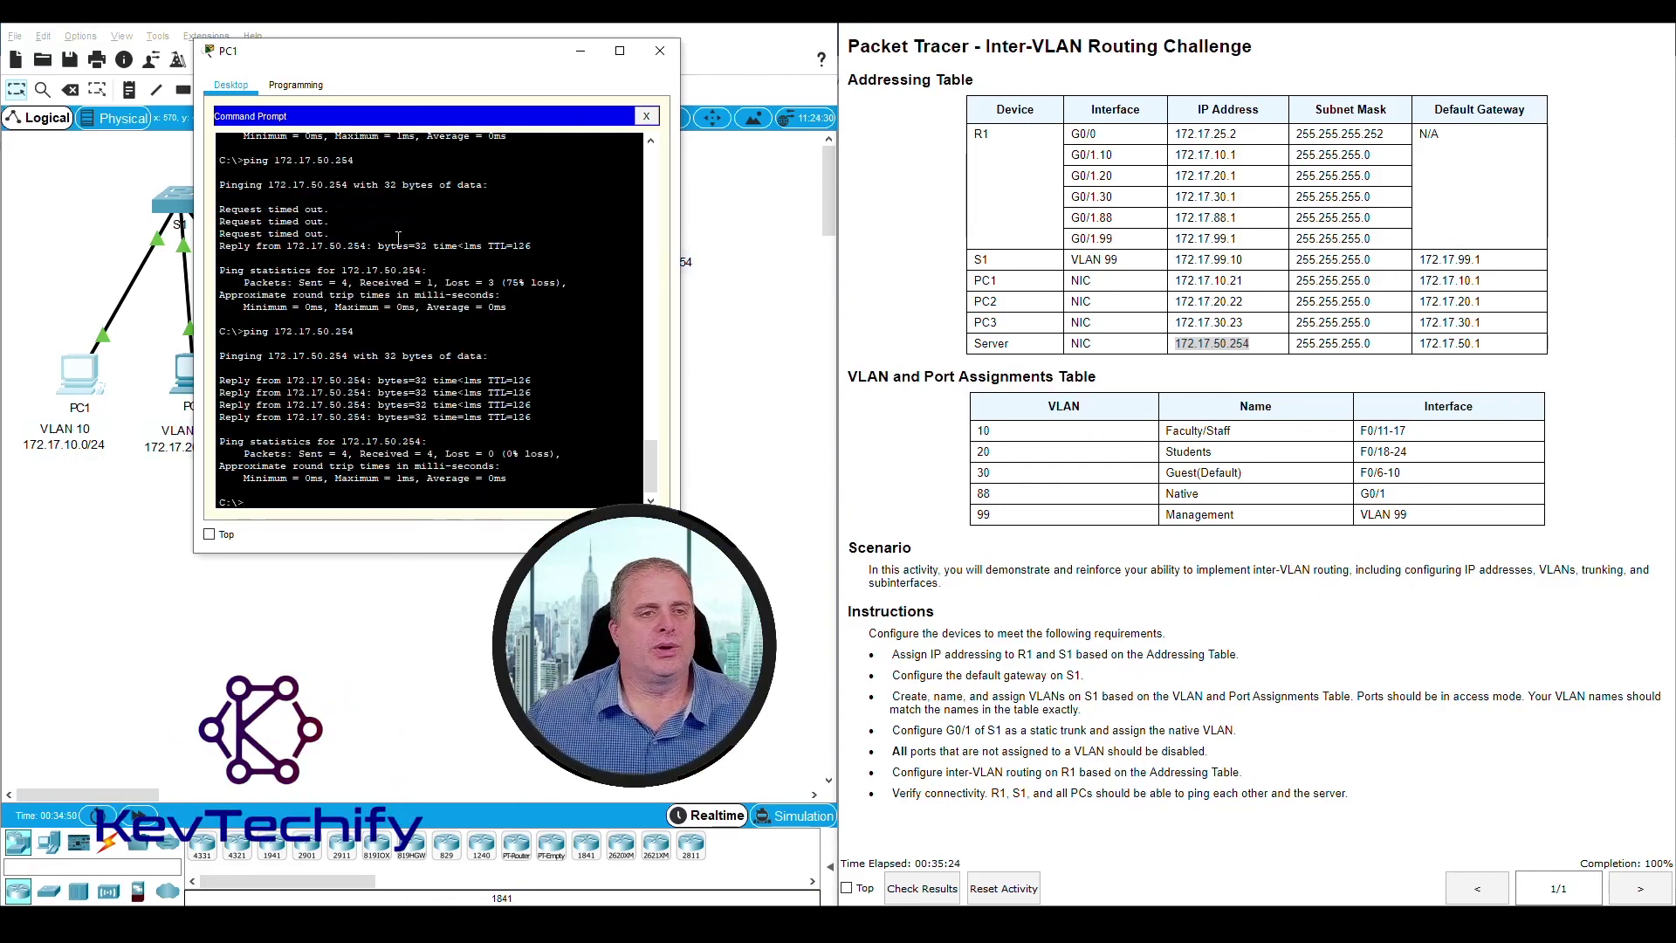
pyautogui.moveTo(306, 60); pyautogui.dragTo(394, 46)
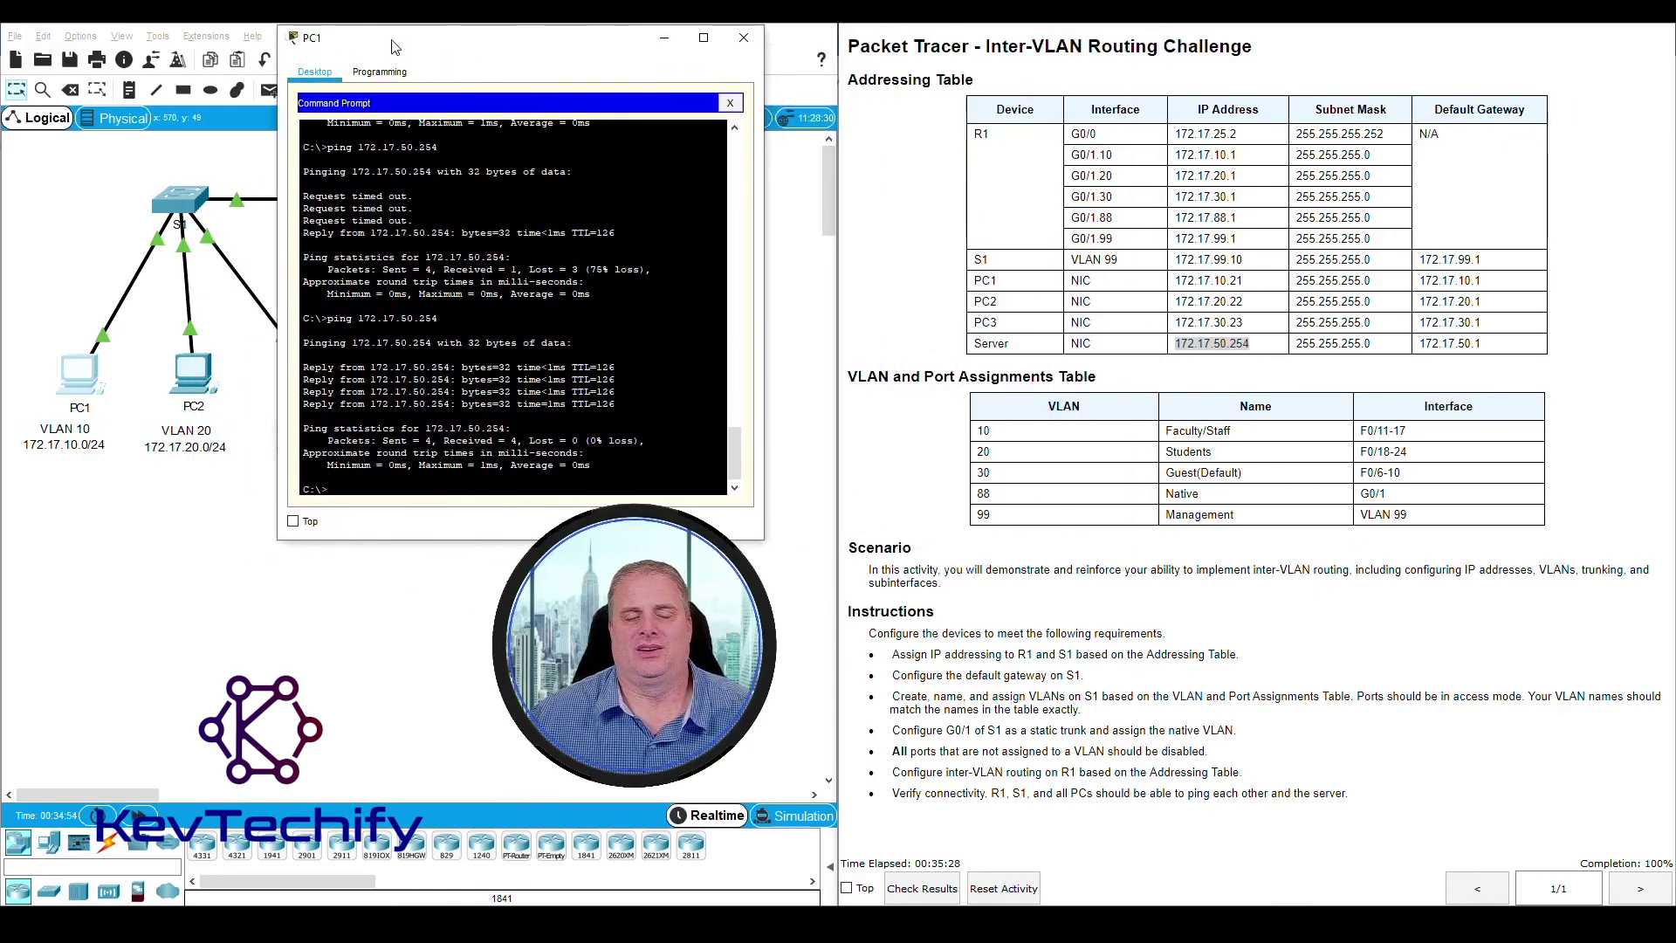